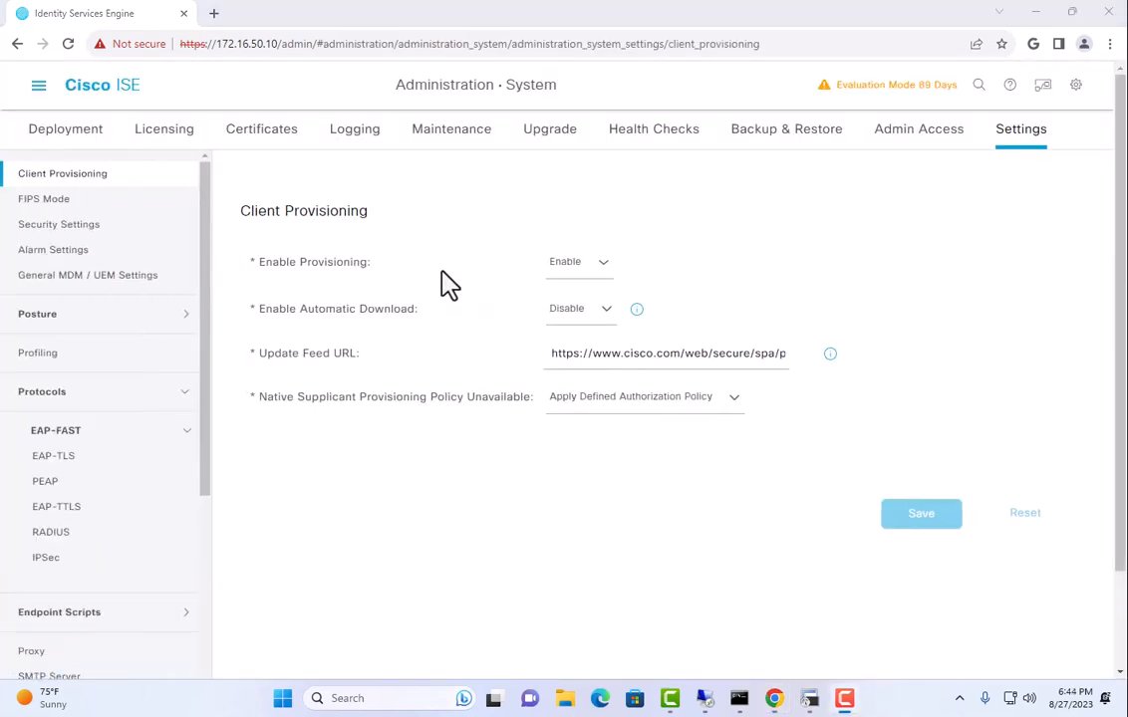
Open the RADIUS protocol settings and review the repeated-failure and repeated-success suppression options.
click(50, 533)
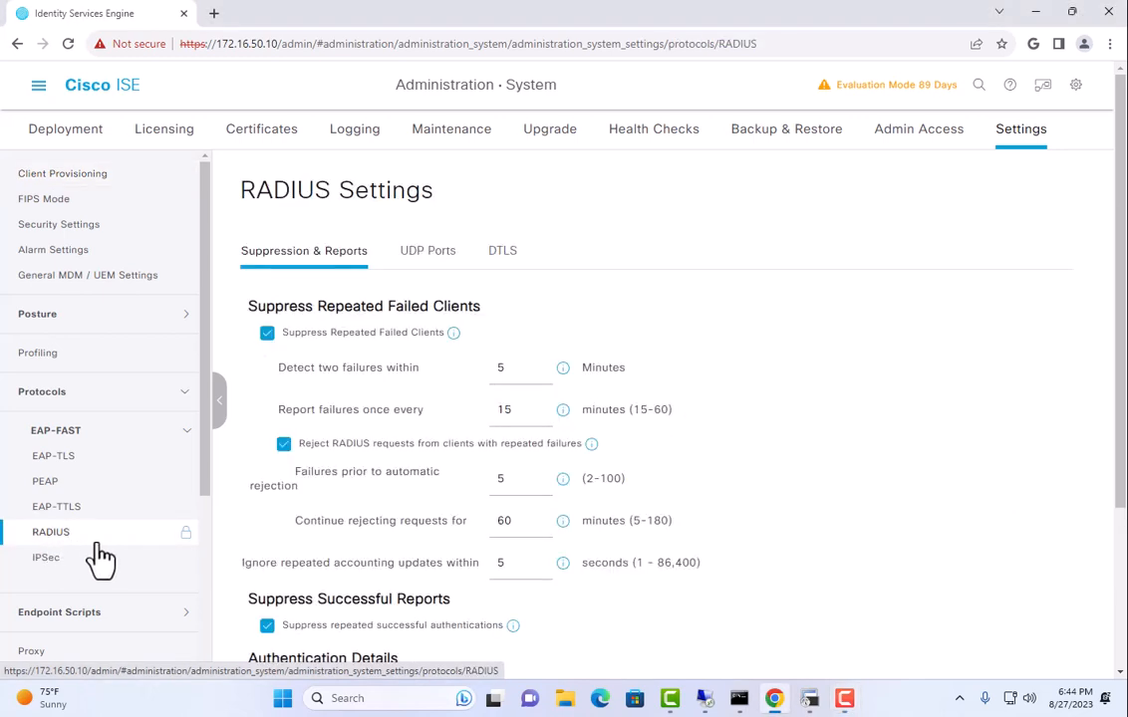
drag(302, 332, 458, 344)
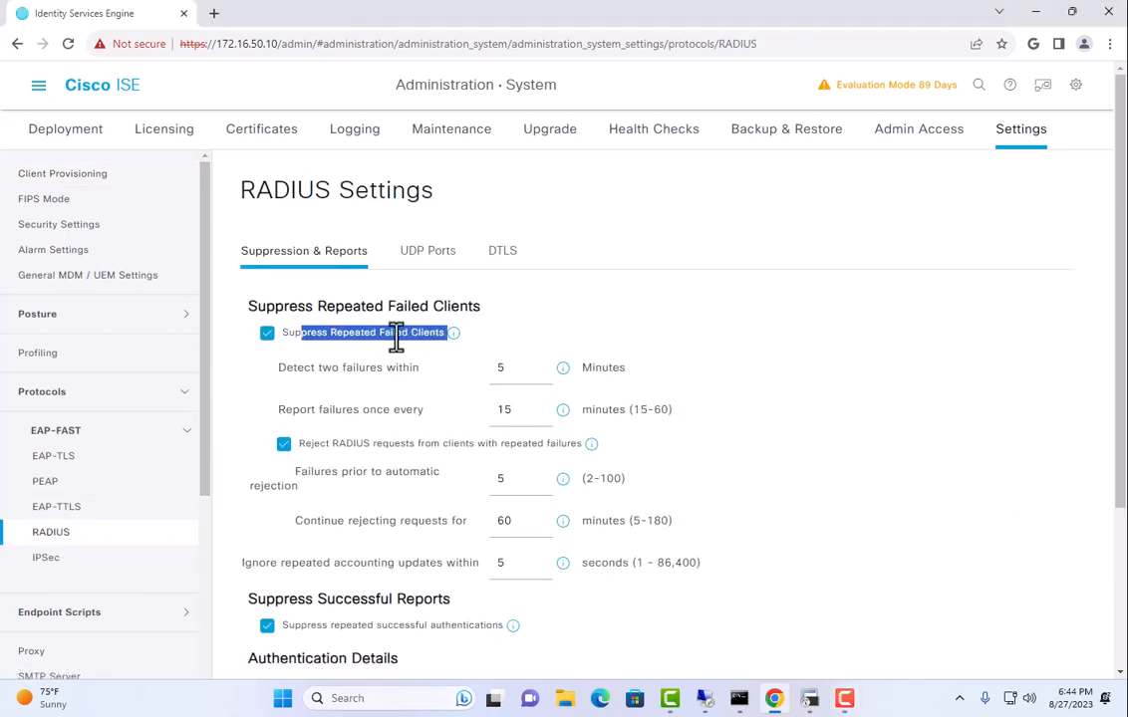
drag(339, 448, 584, 448)
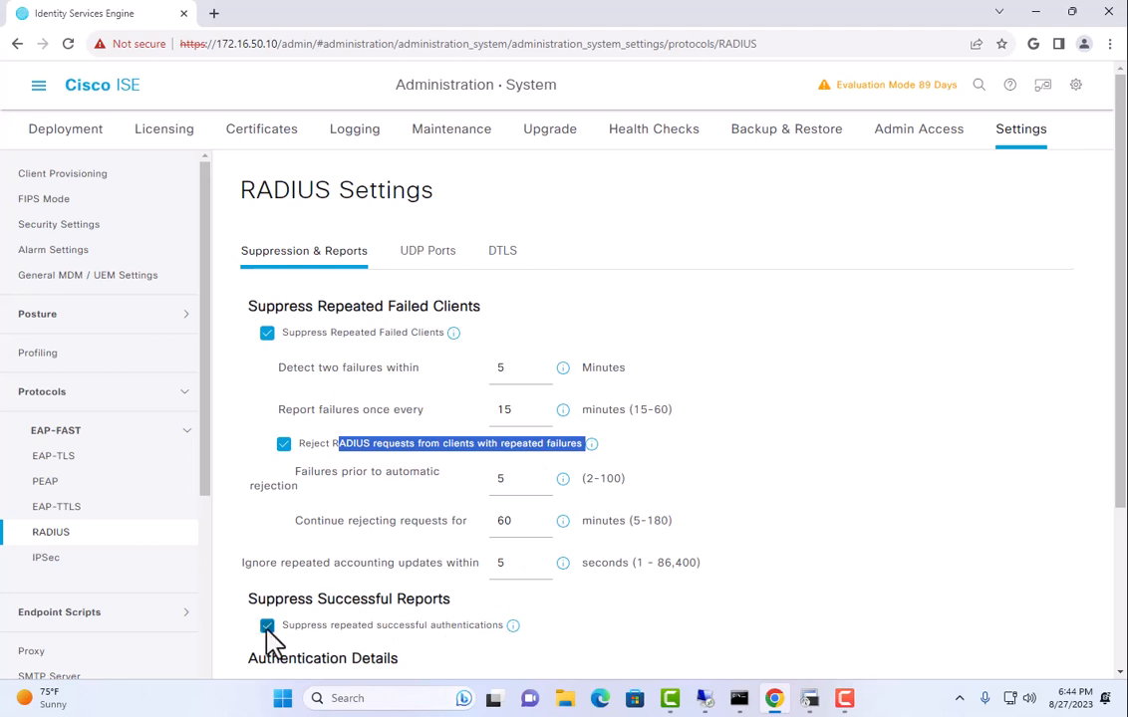
drag(301, 625, 472, 625)
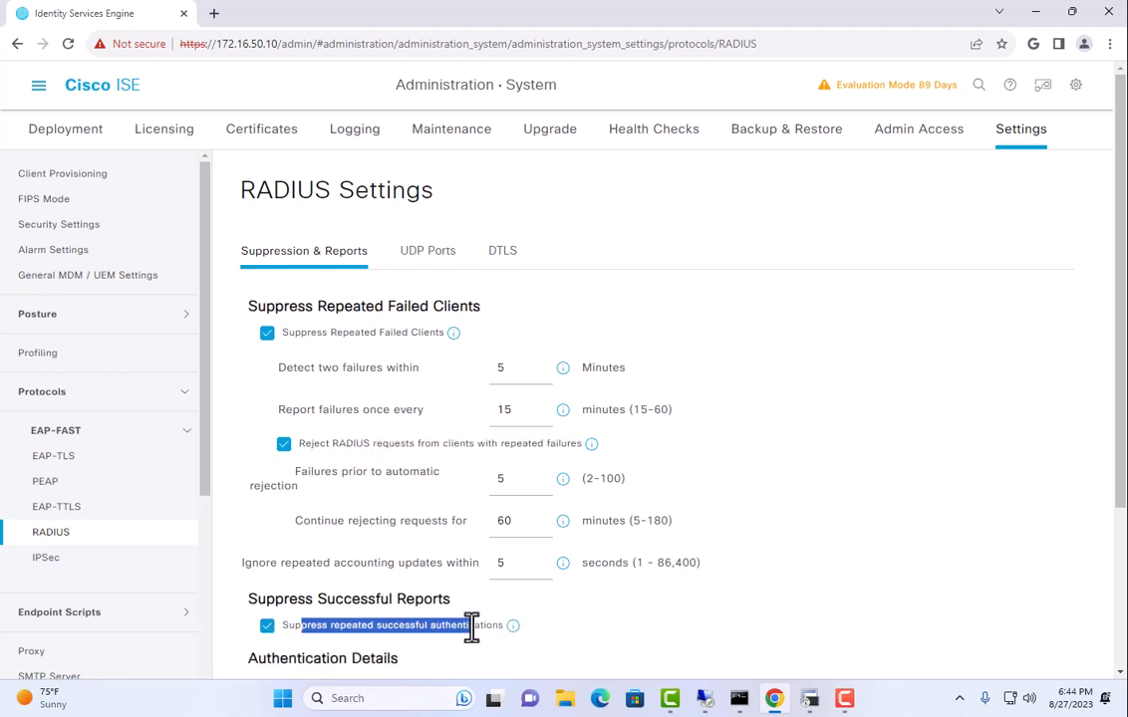
click(468, 625)
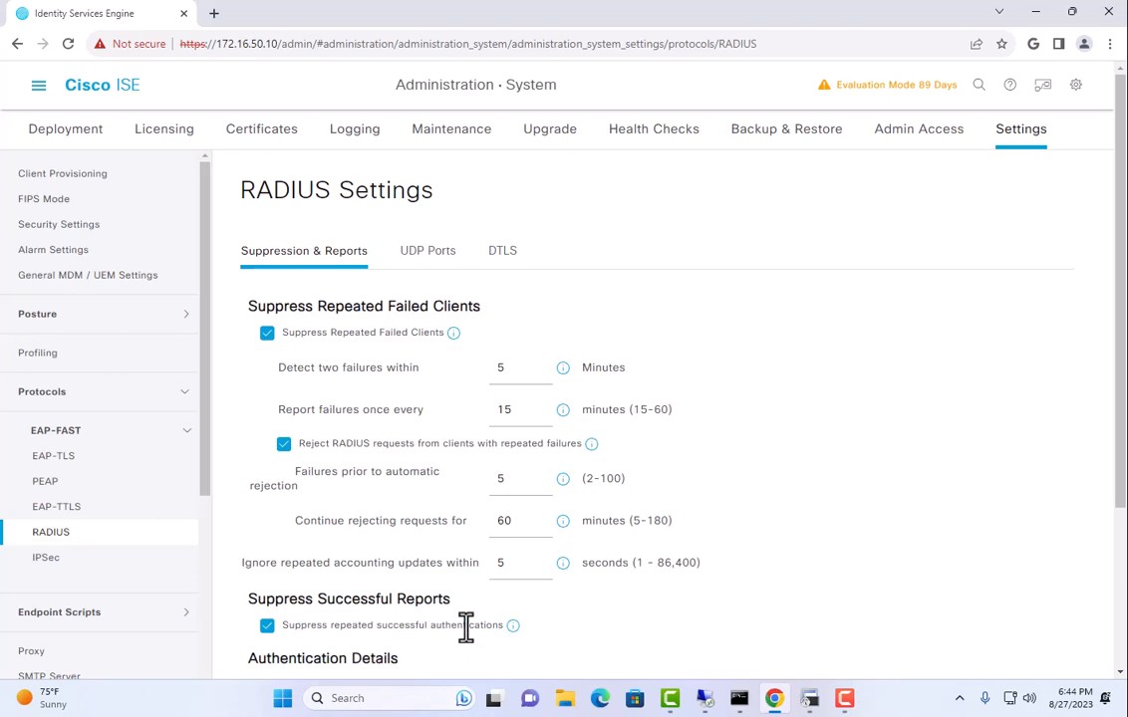
Turn off suppression of repeated failed clients and of repeated successful authentications, confirming both warnings.
click(267, 333)
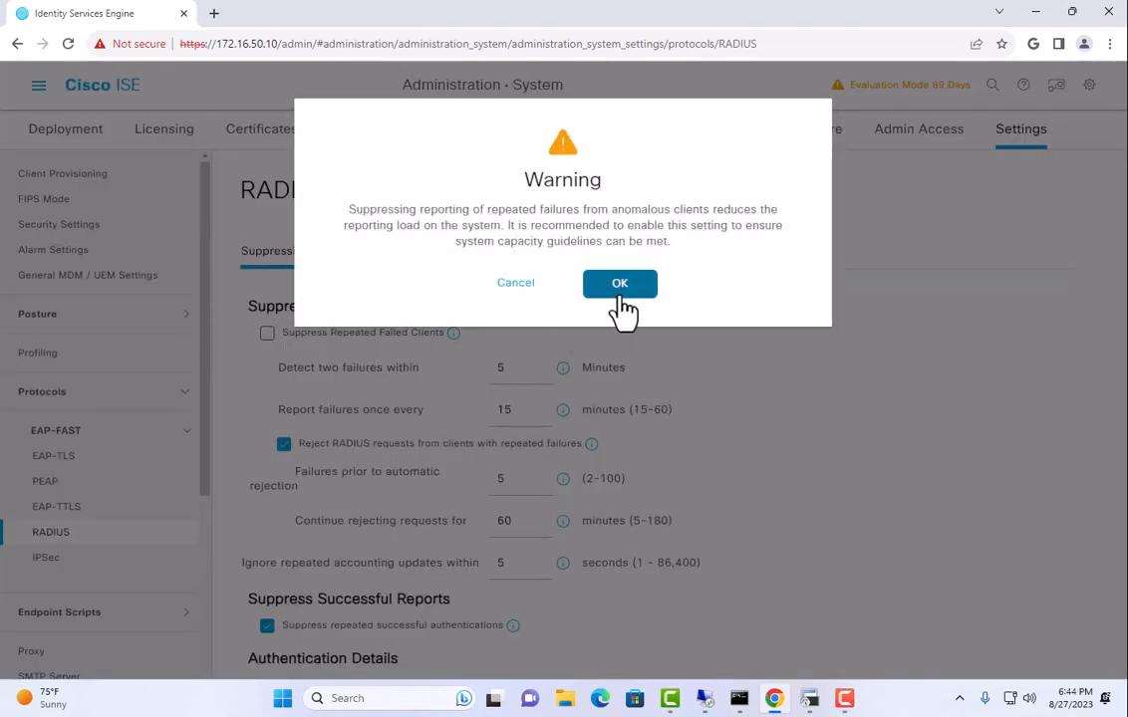
click(618, 289)
click(267, 625)
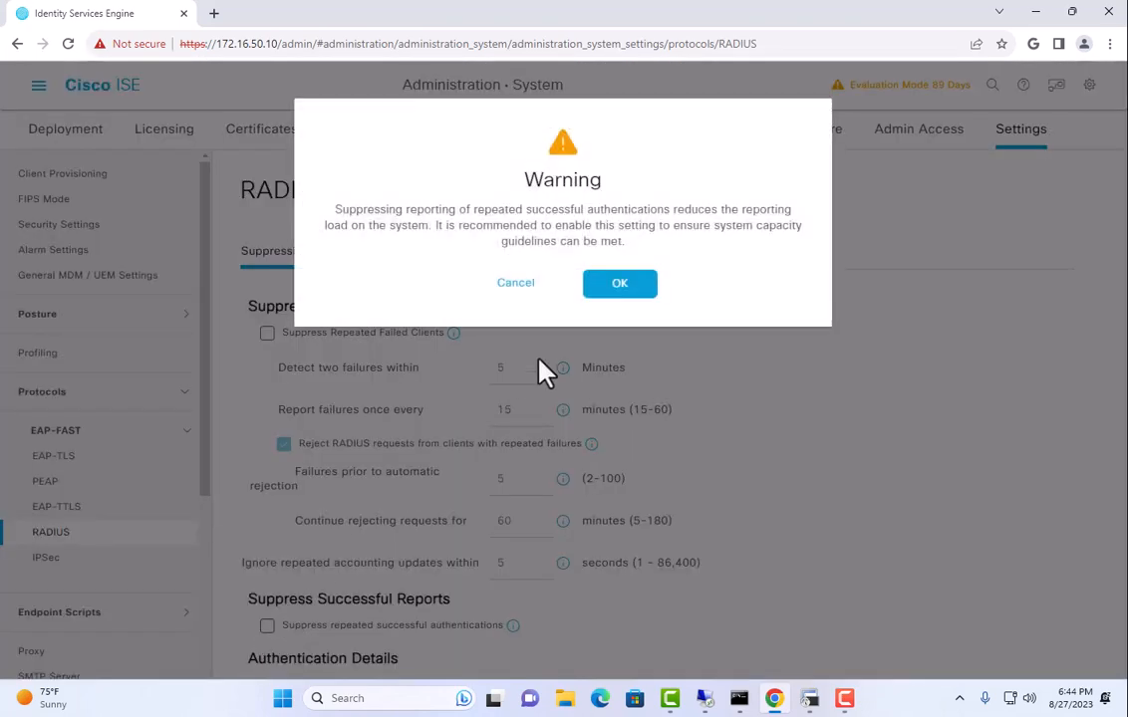
click(620, 285)
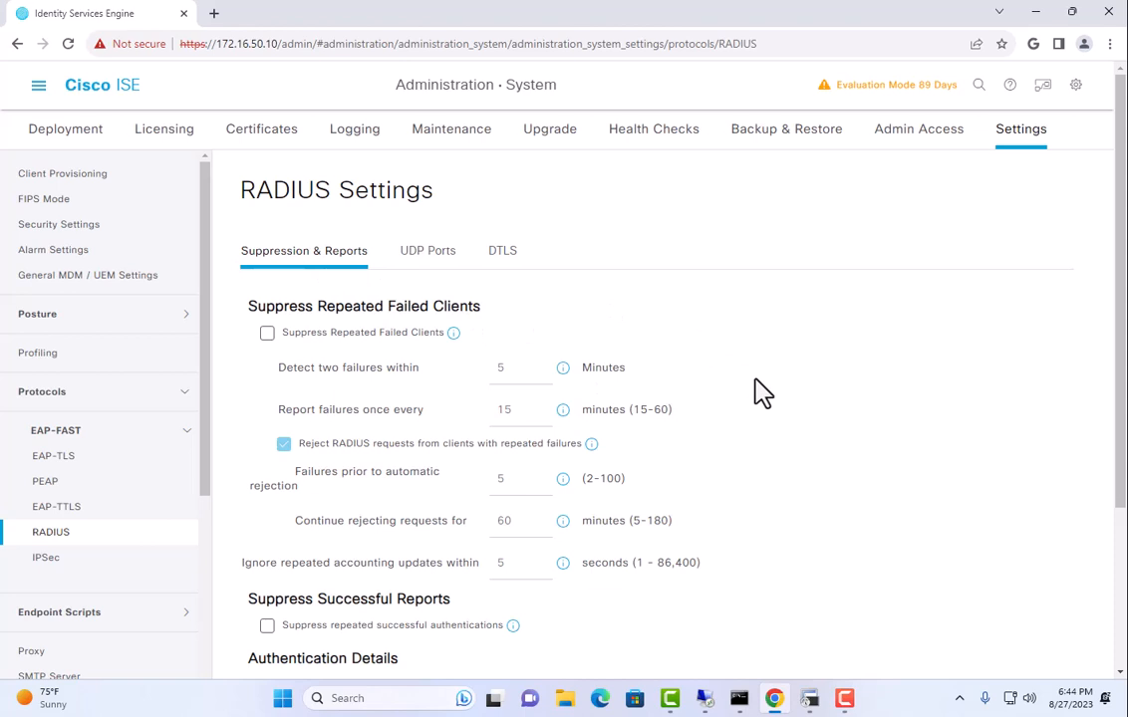
Save the RADIUS settings and confirm.
scroll(757, 392, down, 3)
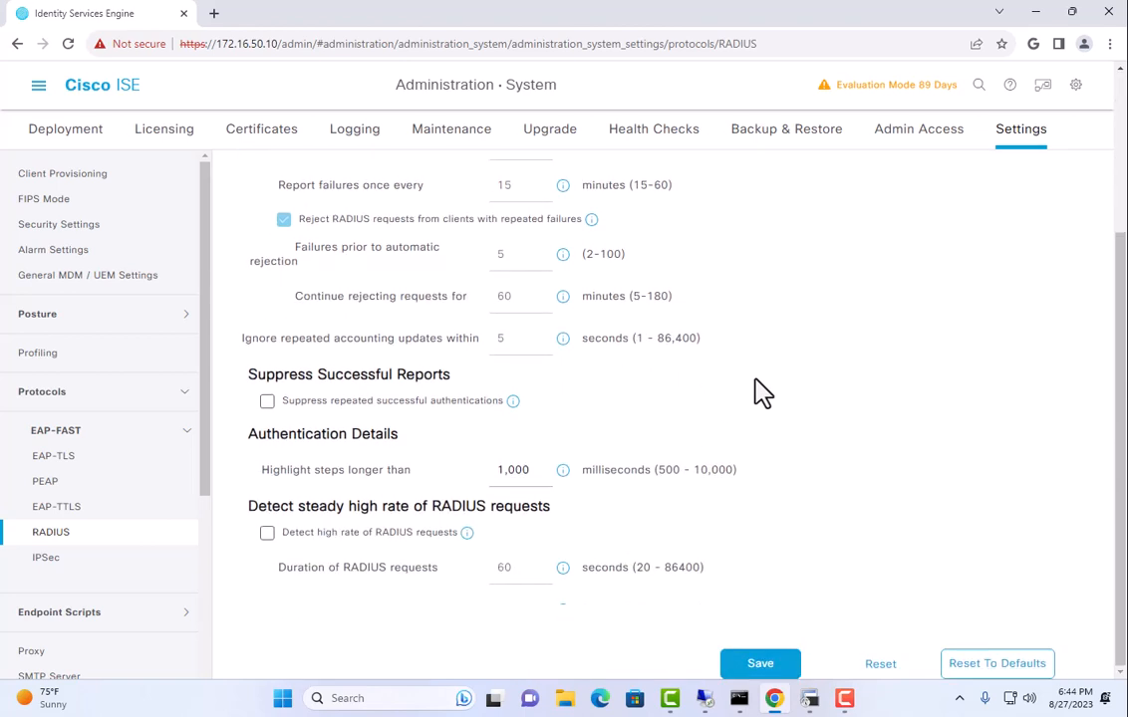
click(759, 664)
click(563, 269)
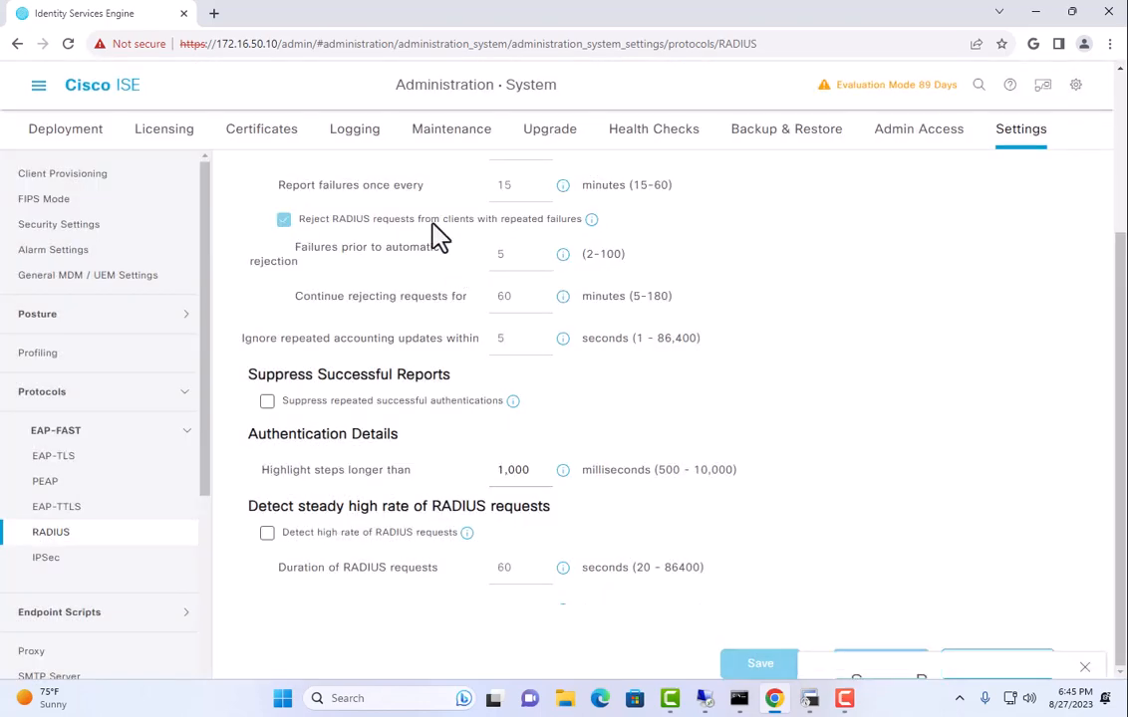
click(38, 86)
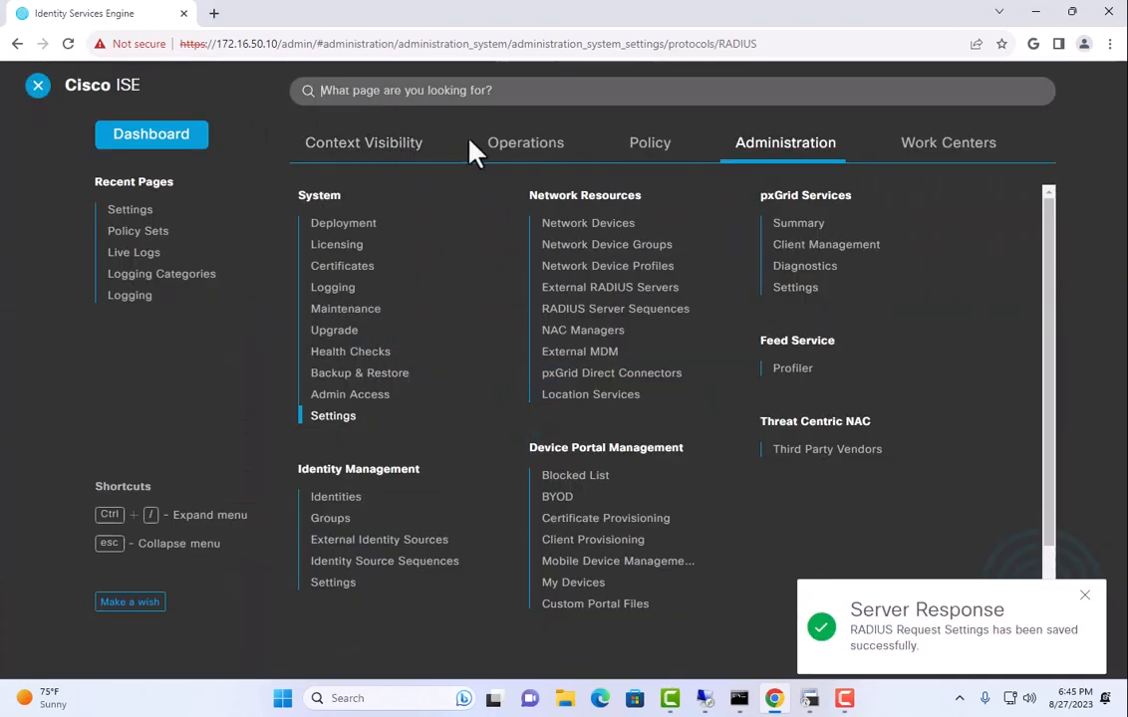
Go to Operations > RADIUS > Live Logs, which lists no authentication records yet.
click(522, 144)
click(335, 225)
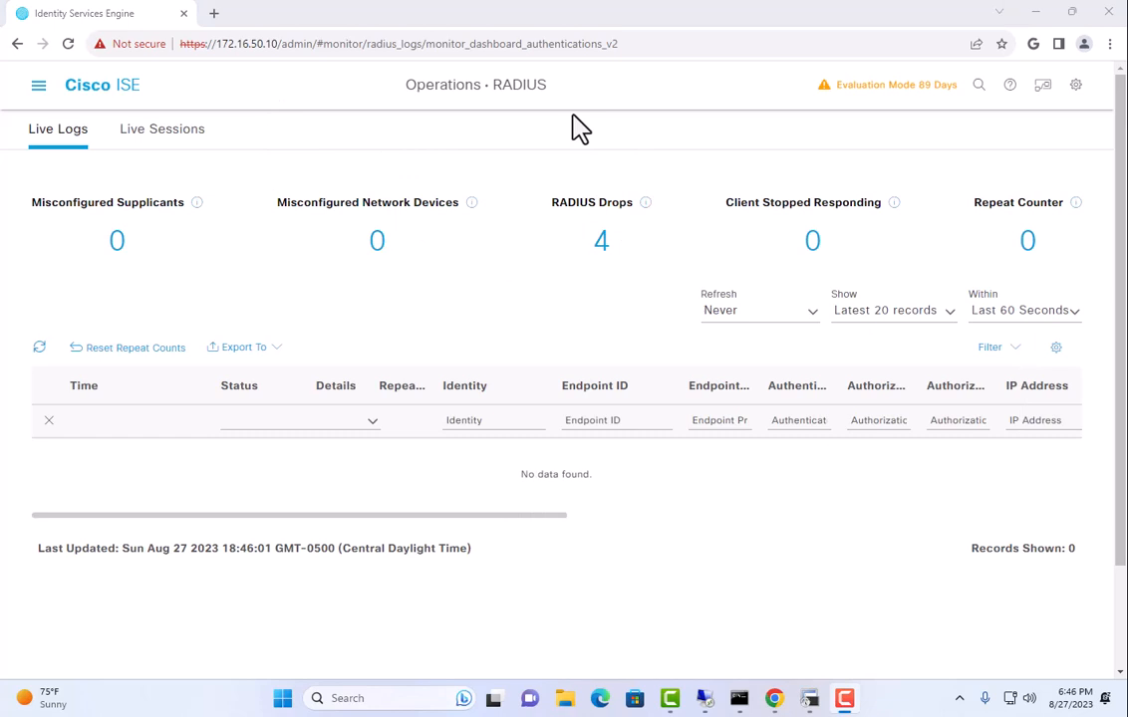
Enable terminal monitor on the Office_Switch in SecureCRT, then return to ISE Live Logs' refresh options.
click(809, 699)
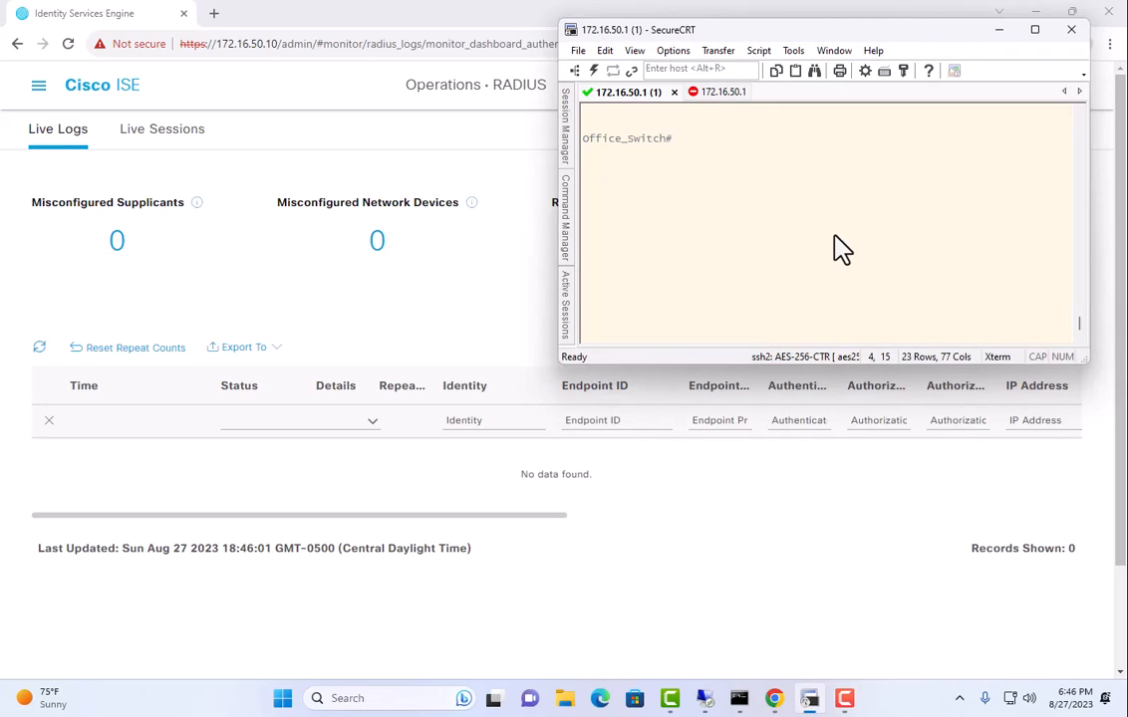
text(r)
key(Tab)
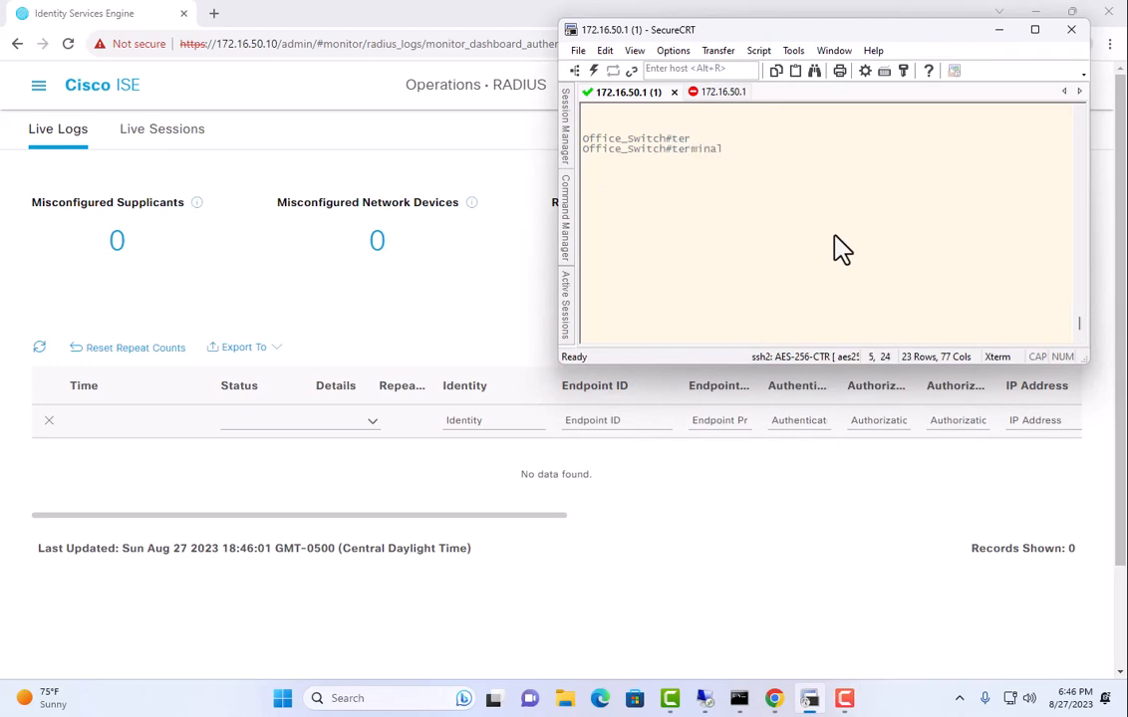
text(mon)
key(Tab)
key(Return)
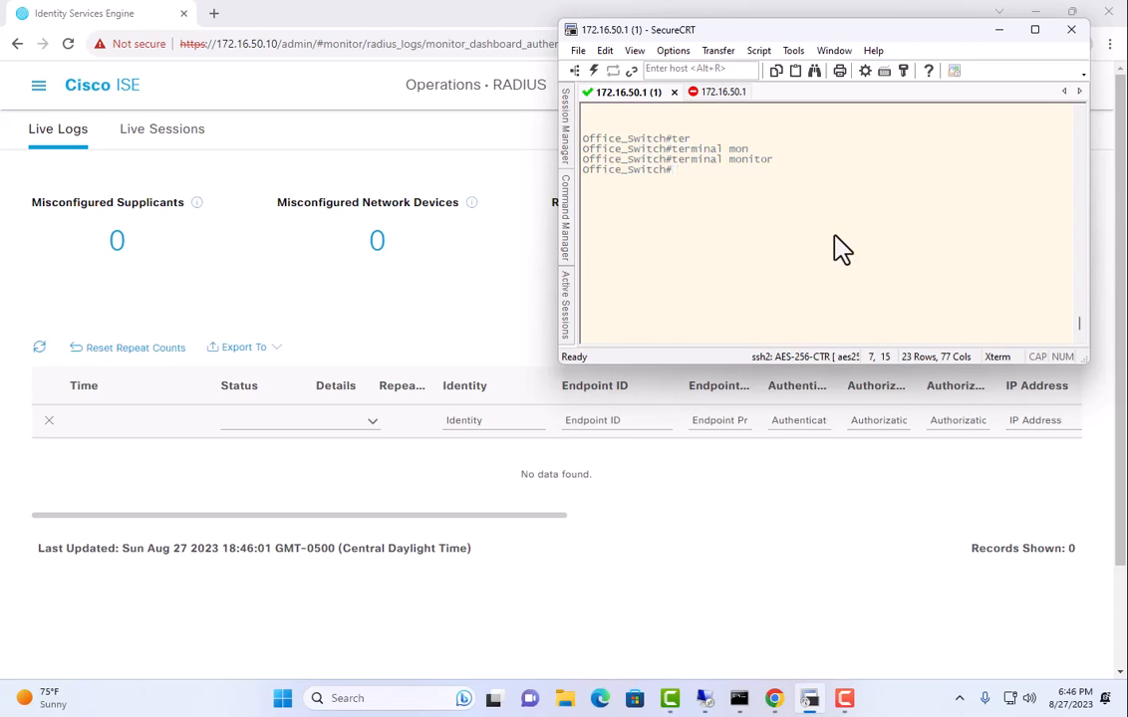
click(513, 302)
click(779, 313)
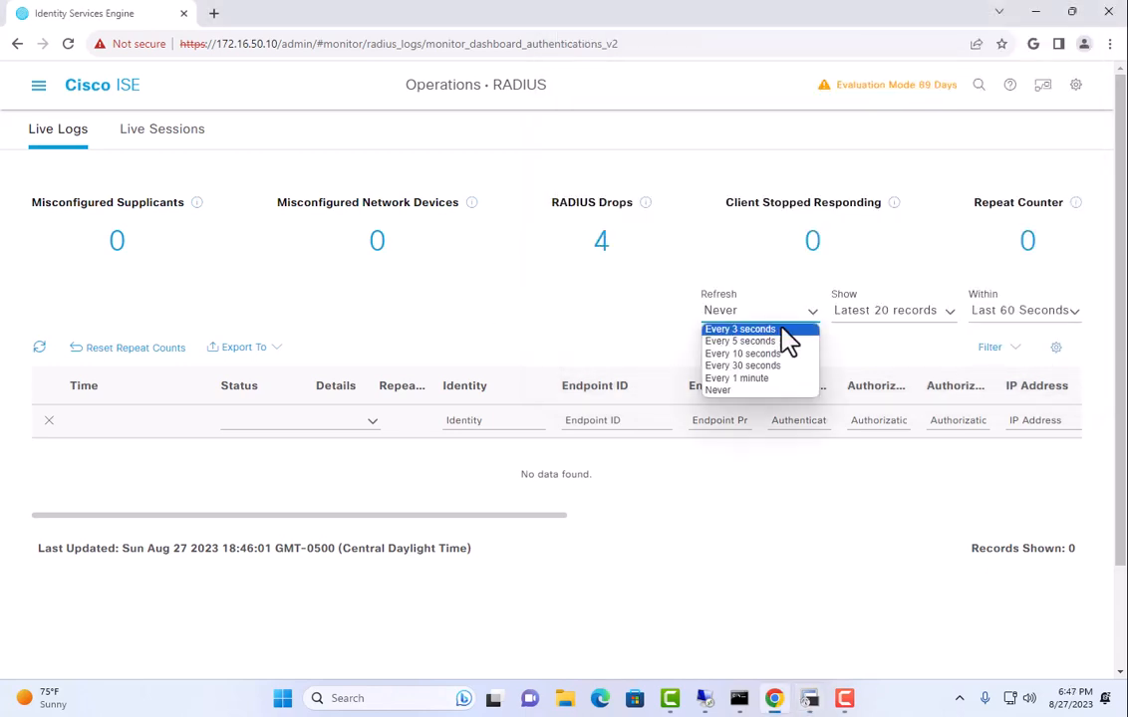
Refresh Live Logs every 5 seconds and watch the switch log until the phone's DenyAccess failure appears.
click(777, 342)
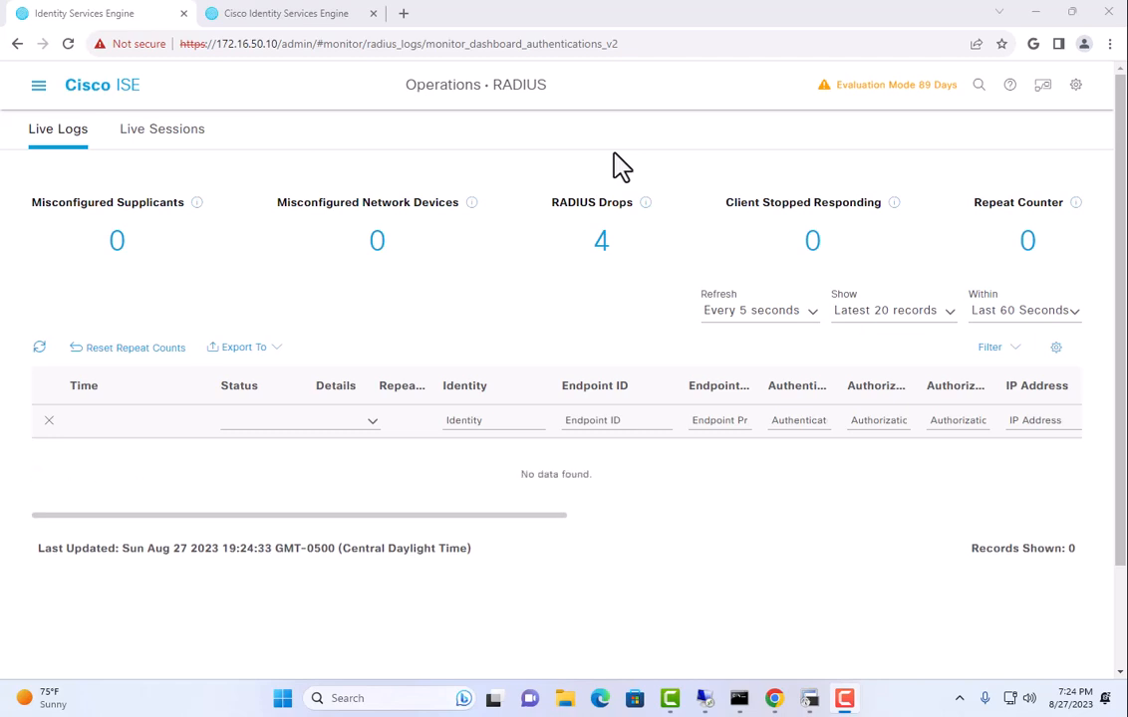
click(811, 700)
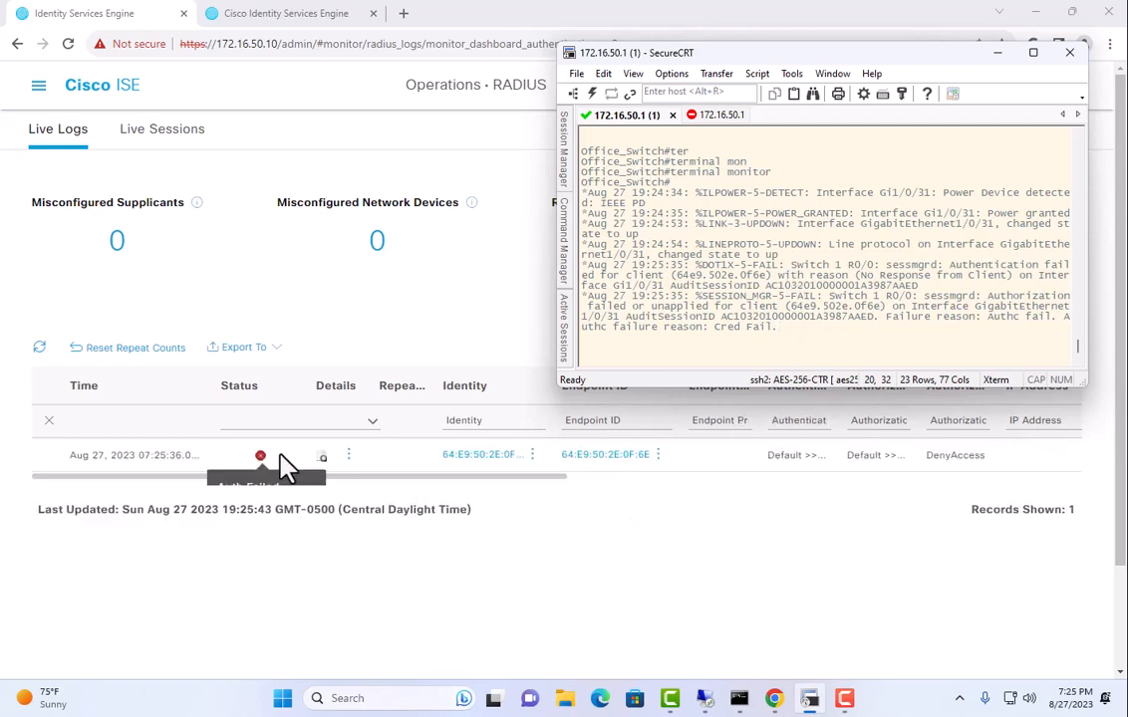
drag(771, 456, 823, 455)
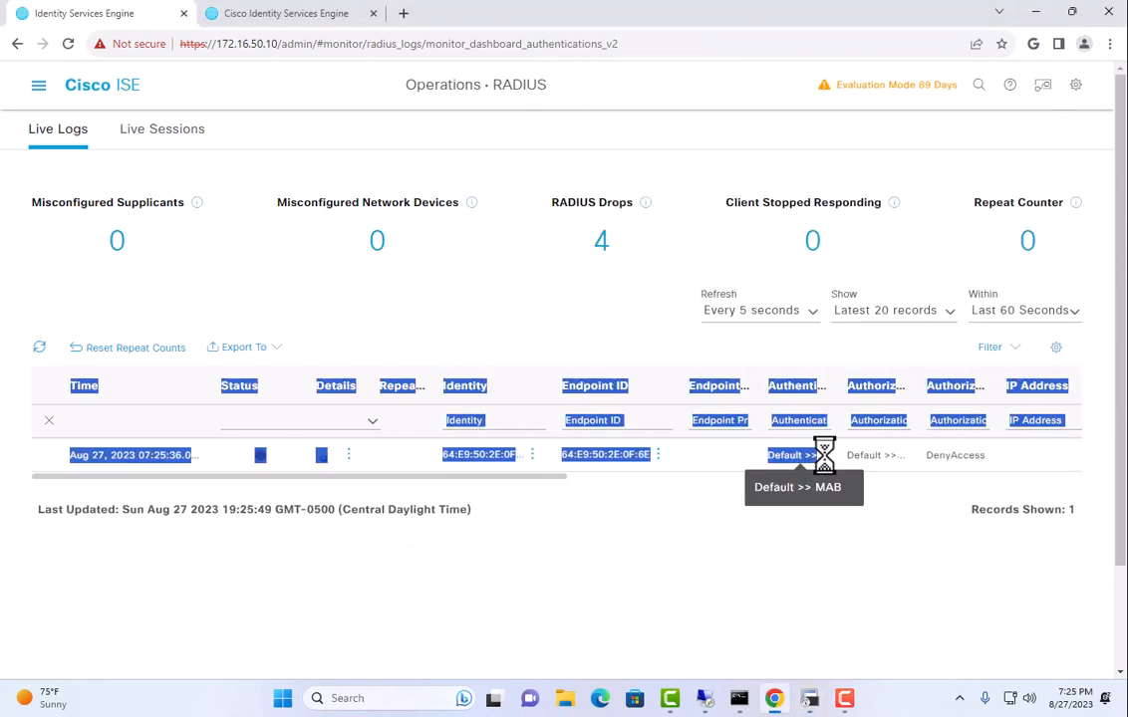
Review the failed record's detail report, showing Default >> MAB and Default >> Default policies, then return to Live Logs.
click(807, 508)
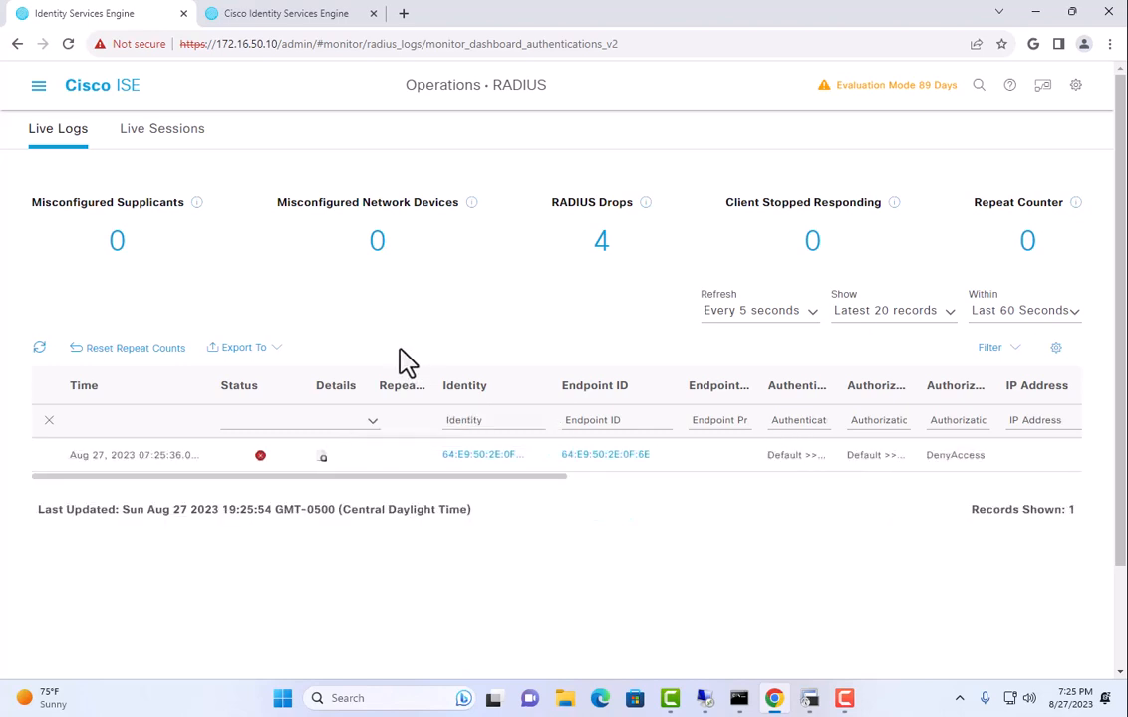
click(321, 458)
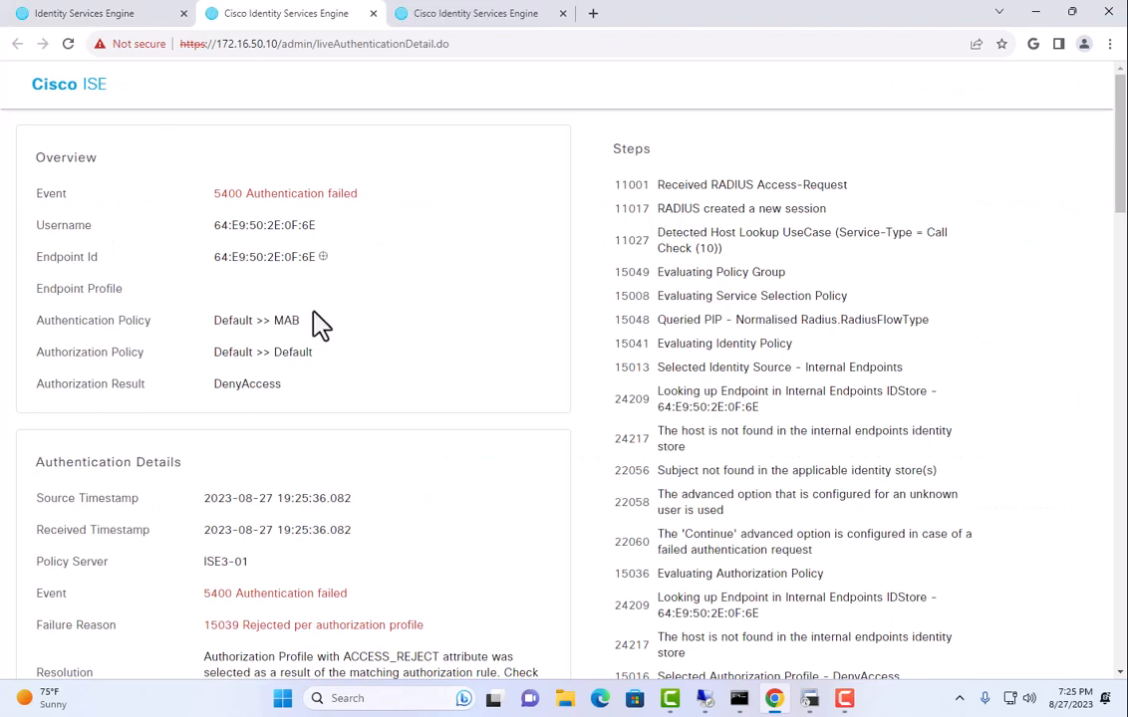
drag(215, 320, 398, 334)
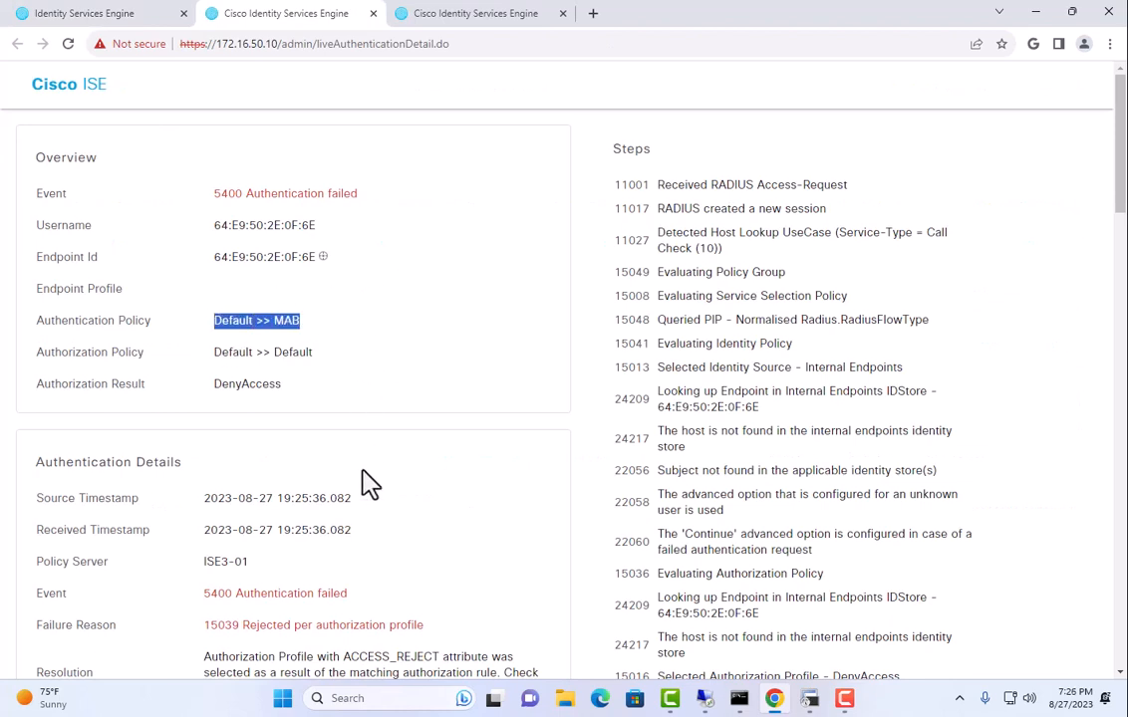
drag(221, 353, 317, 353)
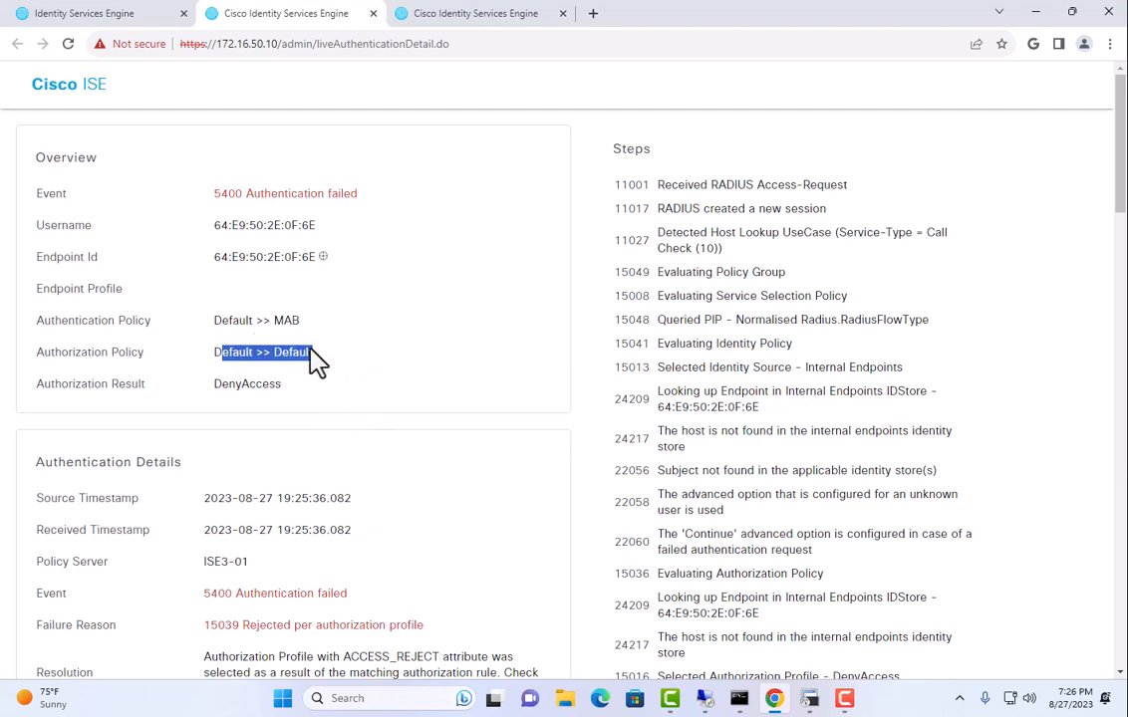
scroll(264, 402, down, 10)
scroll(264, 402, down, 8)
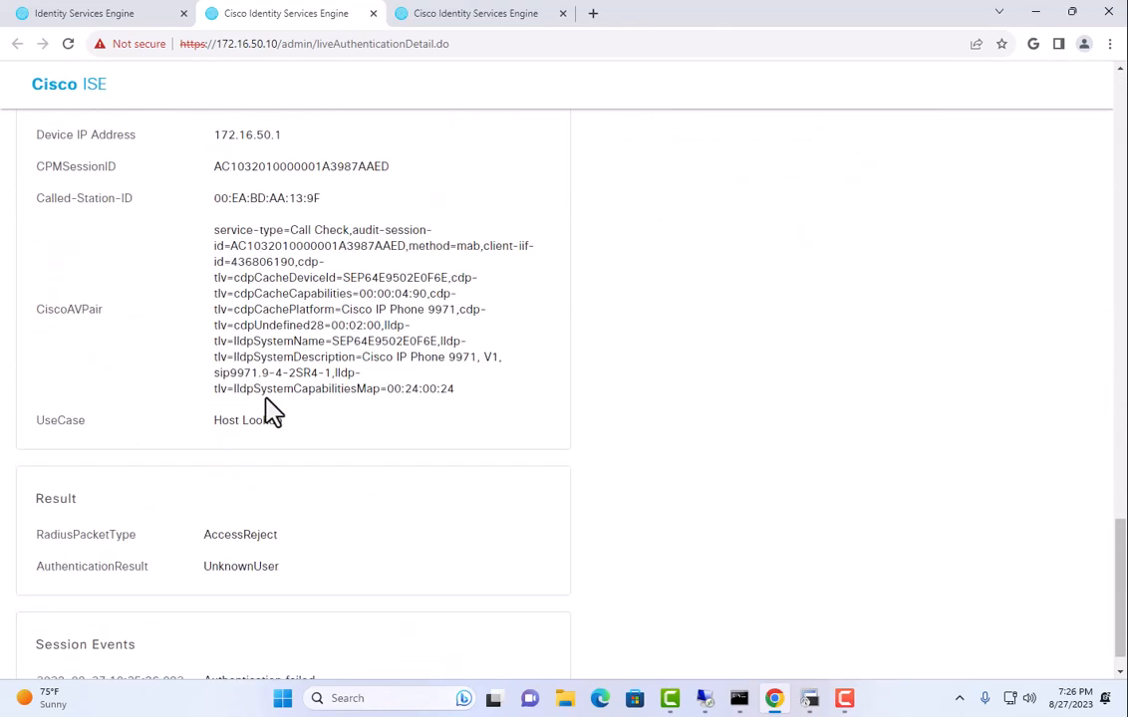
scroll(267, 406, up, 10)
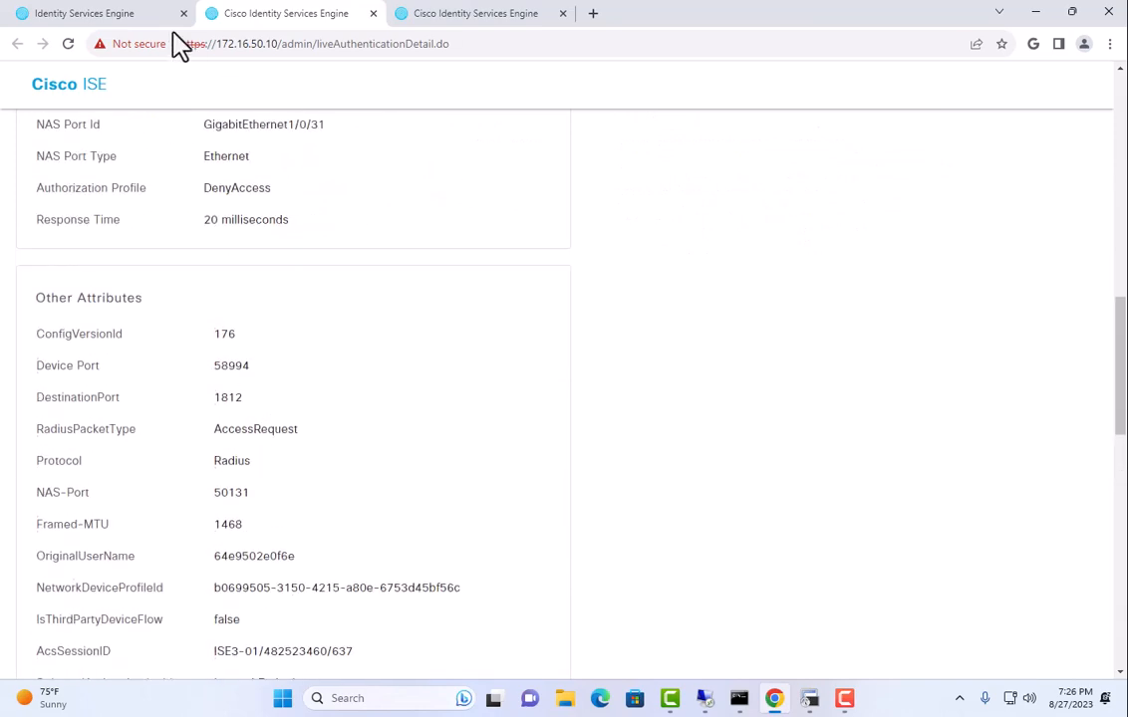
click(110, 16)
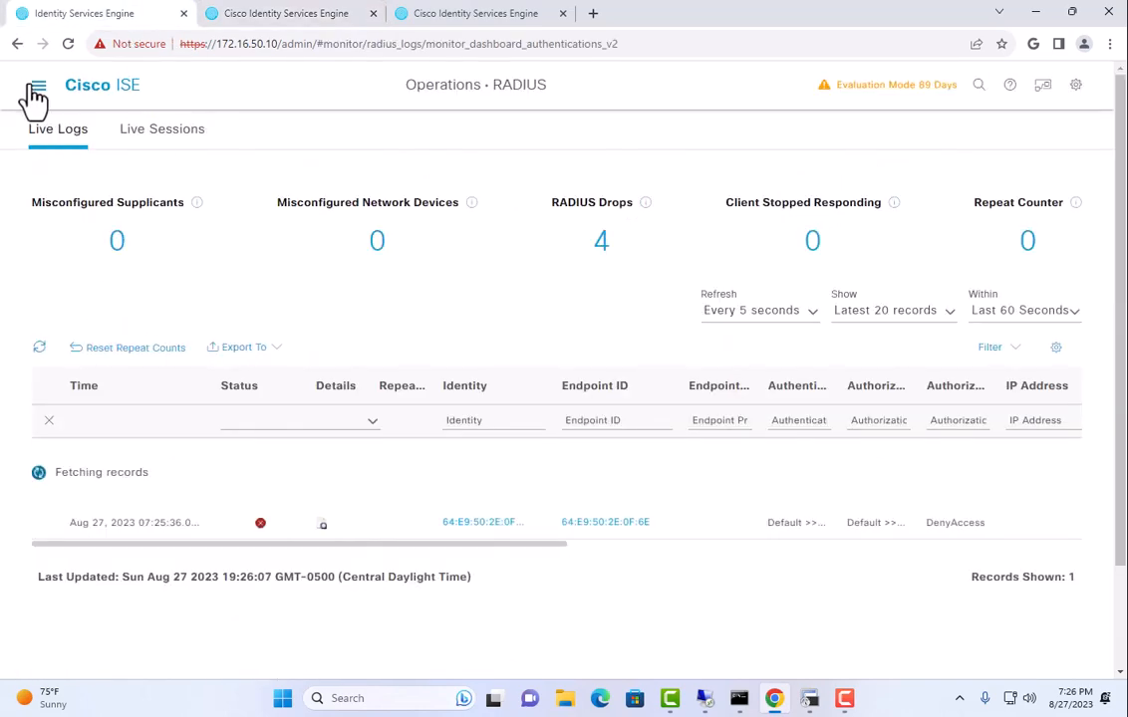
Open the Default policy set from Policy Sets and review its Authentication Policy rules.
click(37, 86)
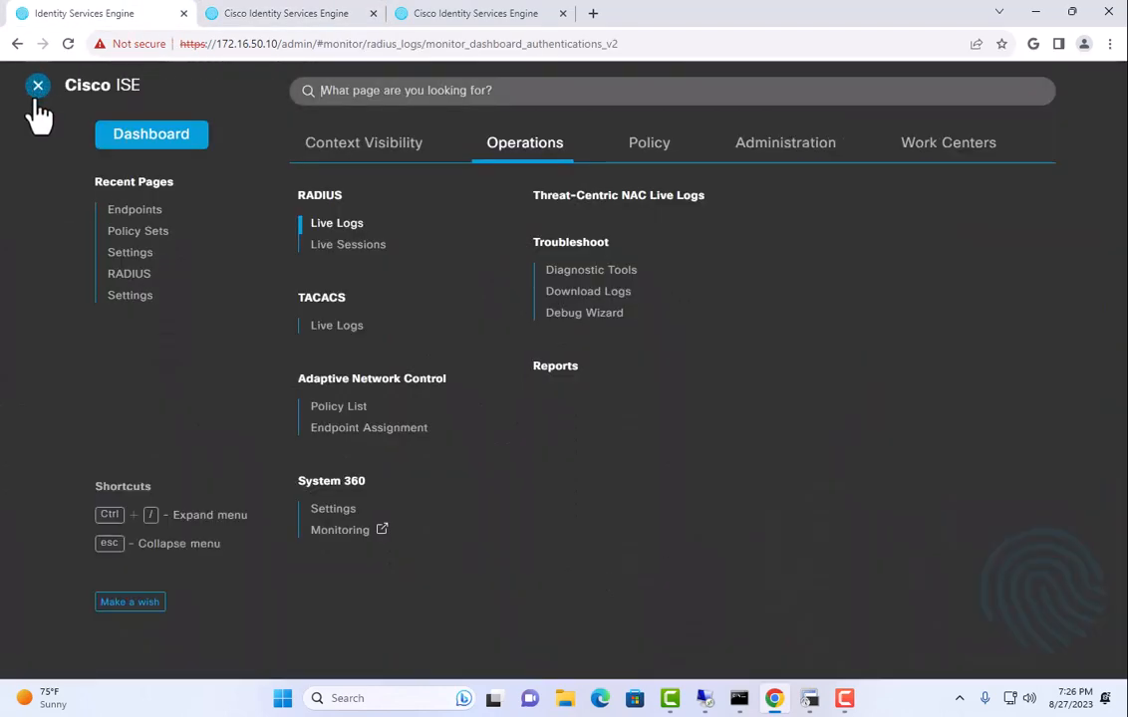
click(624, 160)
click(326, 200)
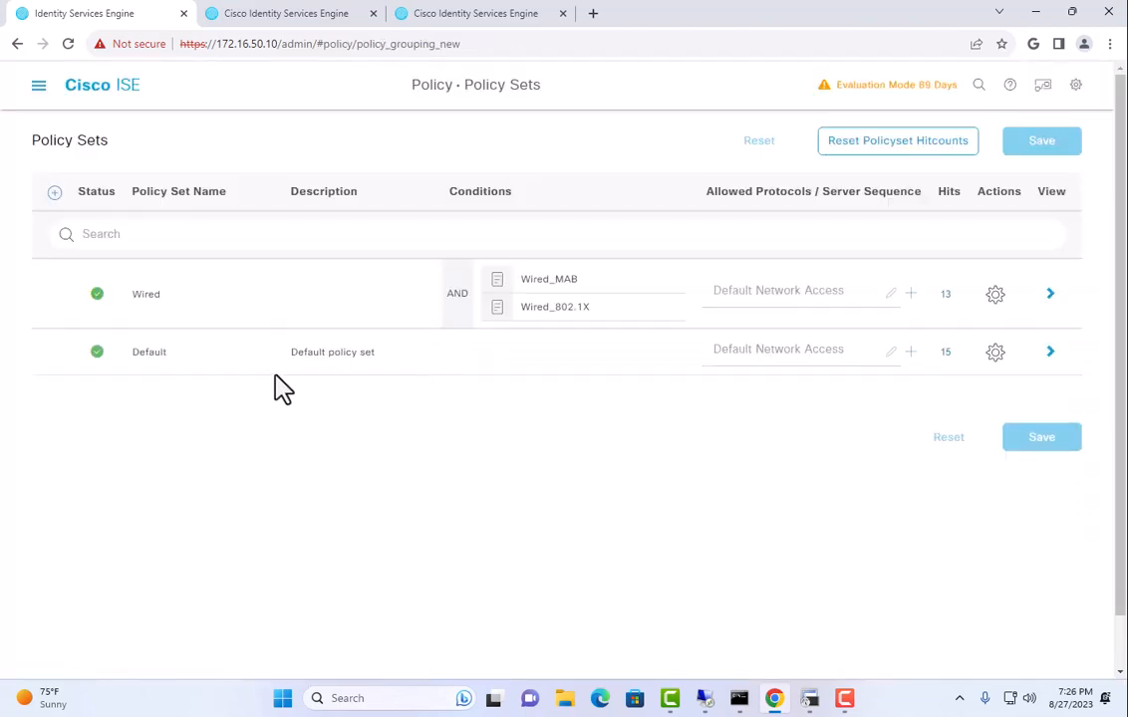
drag(140, 352, 245, 377)
click(1049, 352)
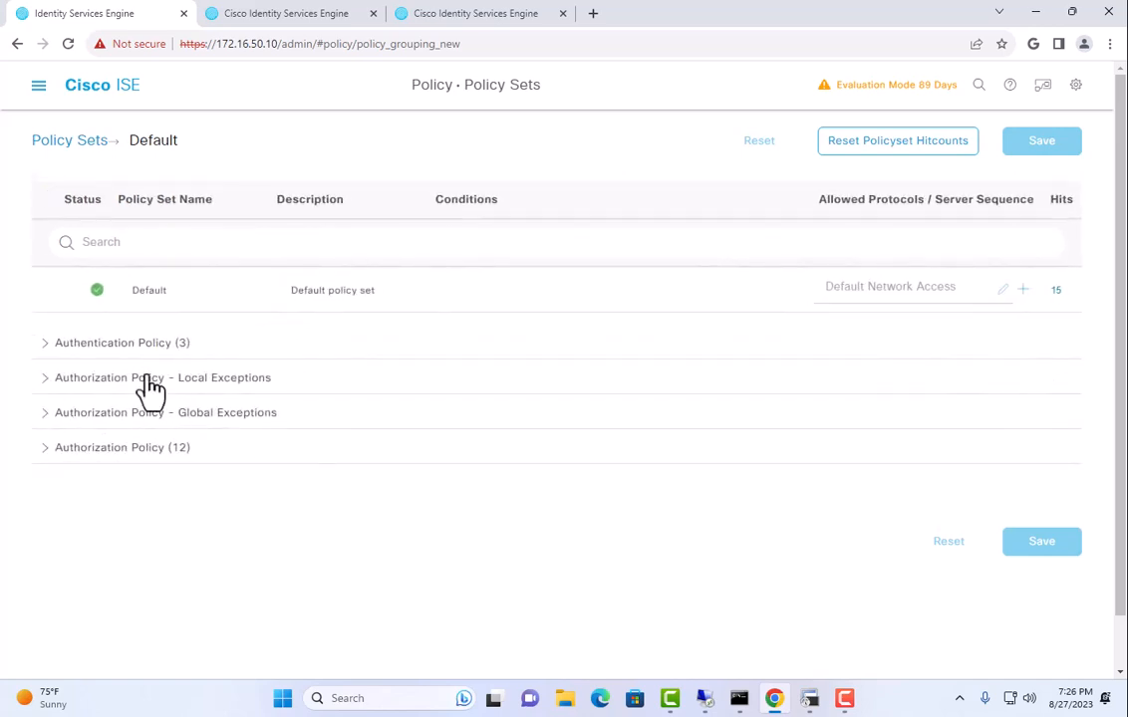
click(126, 342)
scroll(440, 518, down, 3)
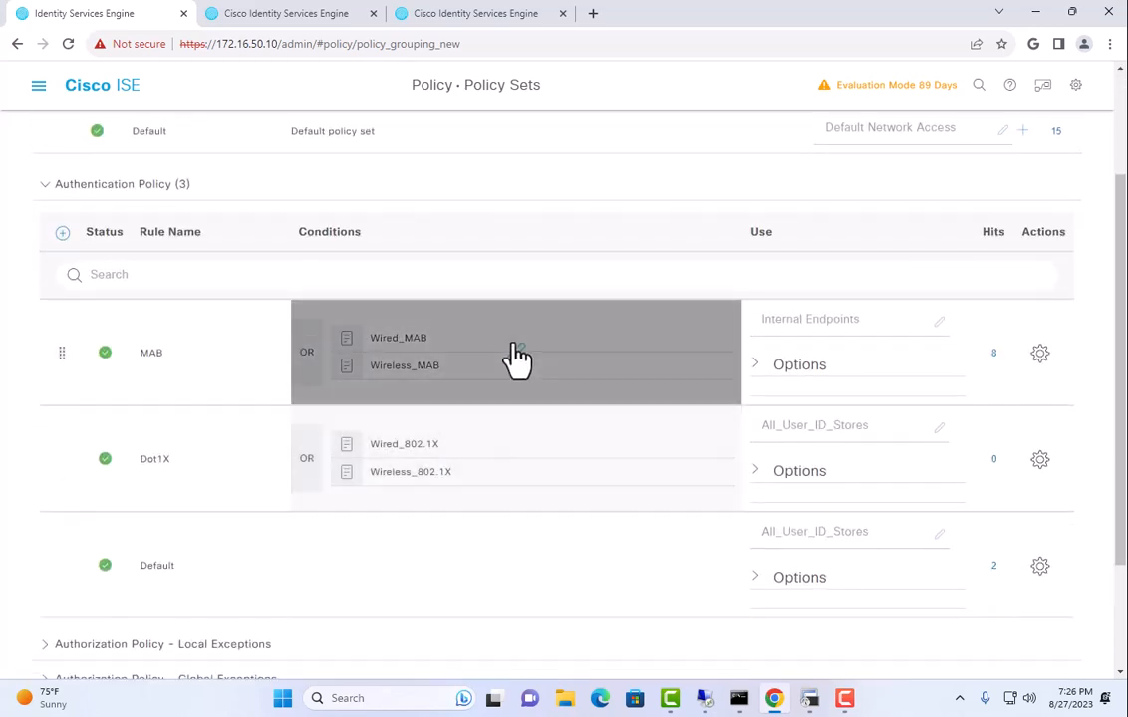
click(140, 186)
Expand Authorization Policy (12) and scroll to the Default rule applying DenyAccess with 3 hits.
click(116, 393)
scroll(216, 402, down, 10)
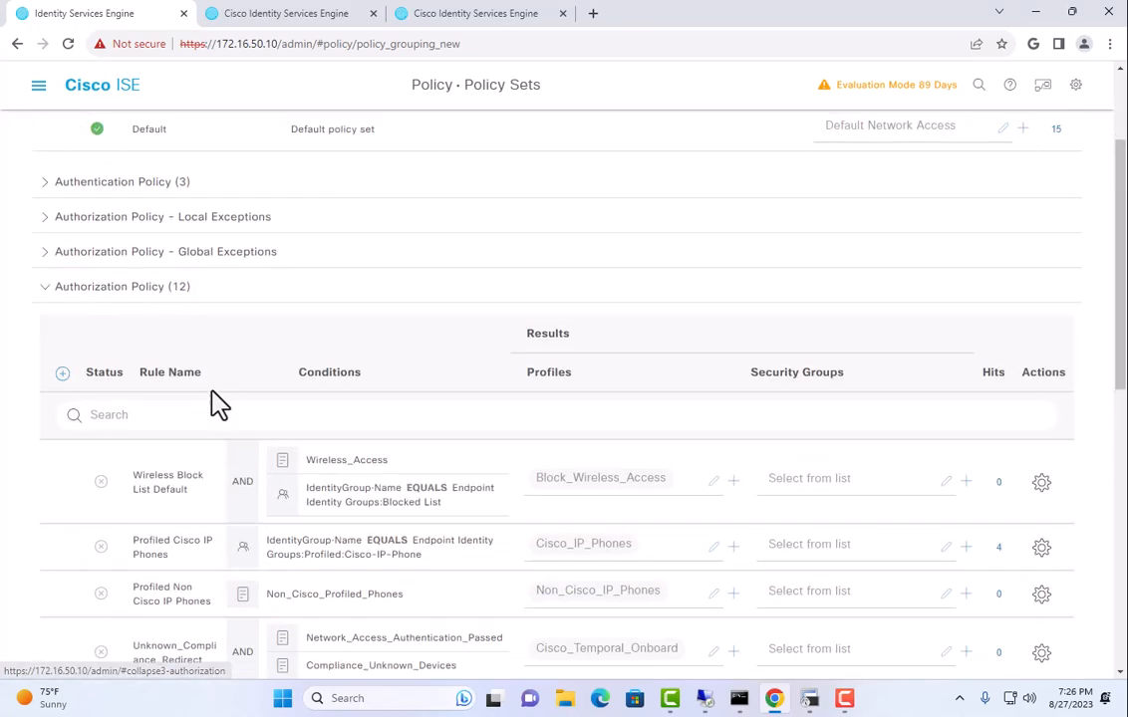
scroll(264, 521, up, 10)
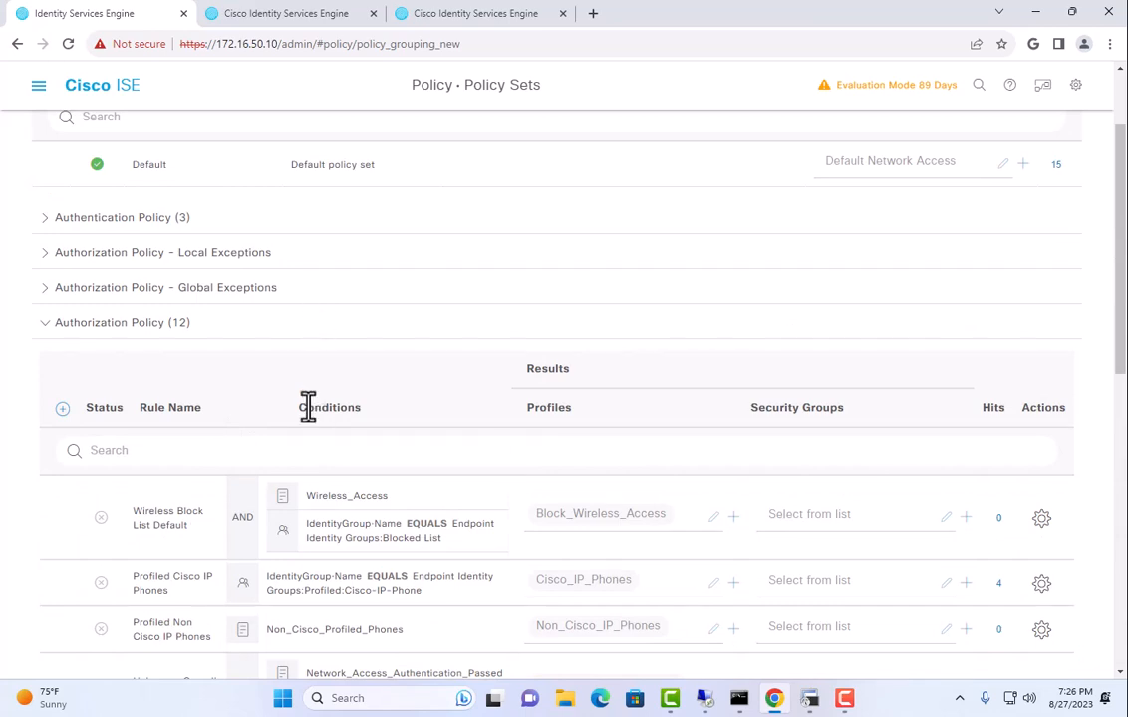
scroll(307, 405, down, 1)
scroll(111, 407, down, 2)
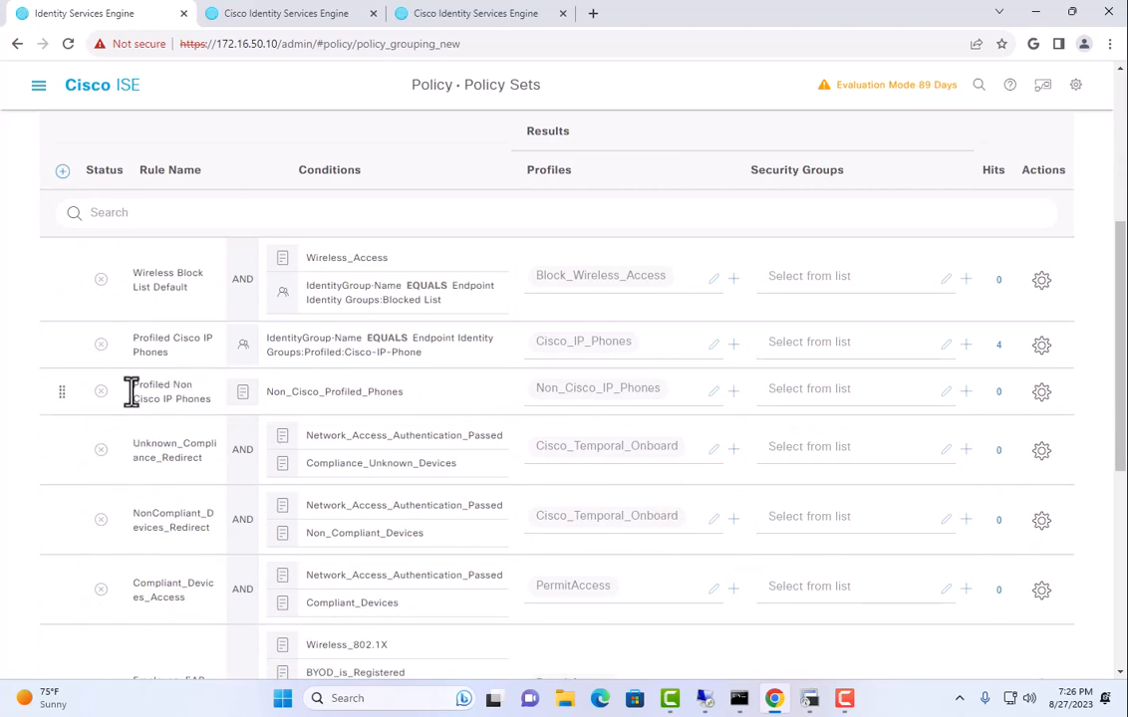
scroll(137, 348, down, 5)
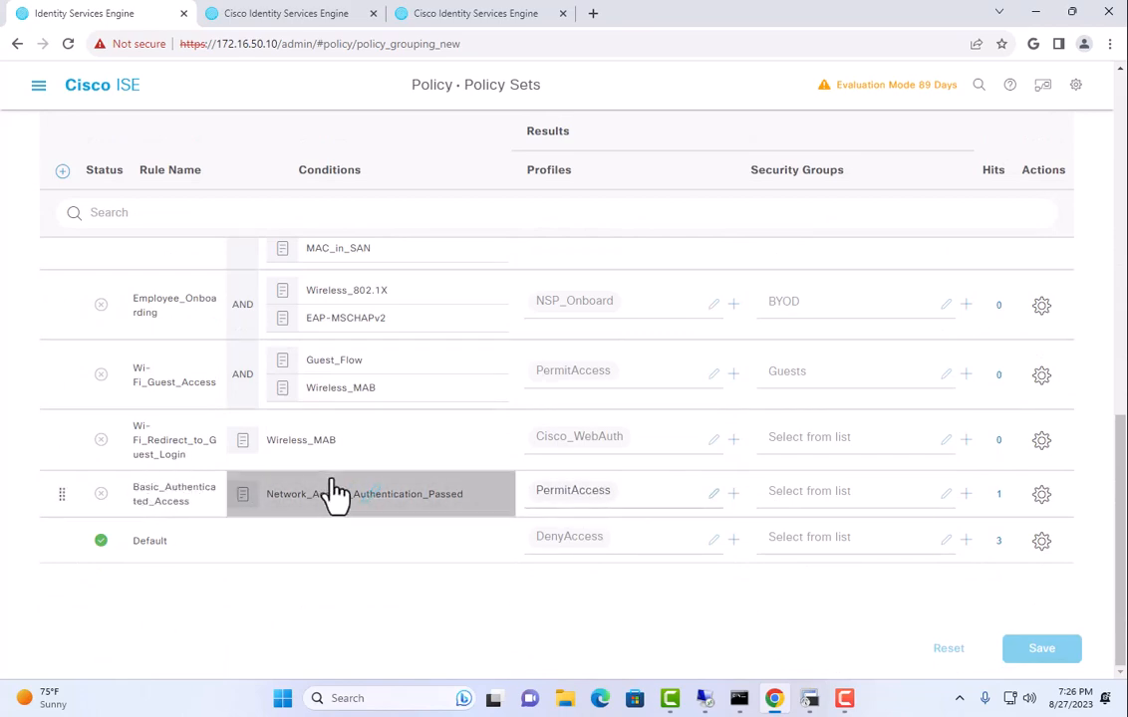
scroll(336, 494, up, 10)
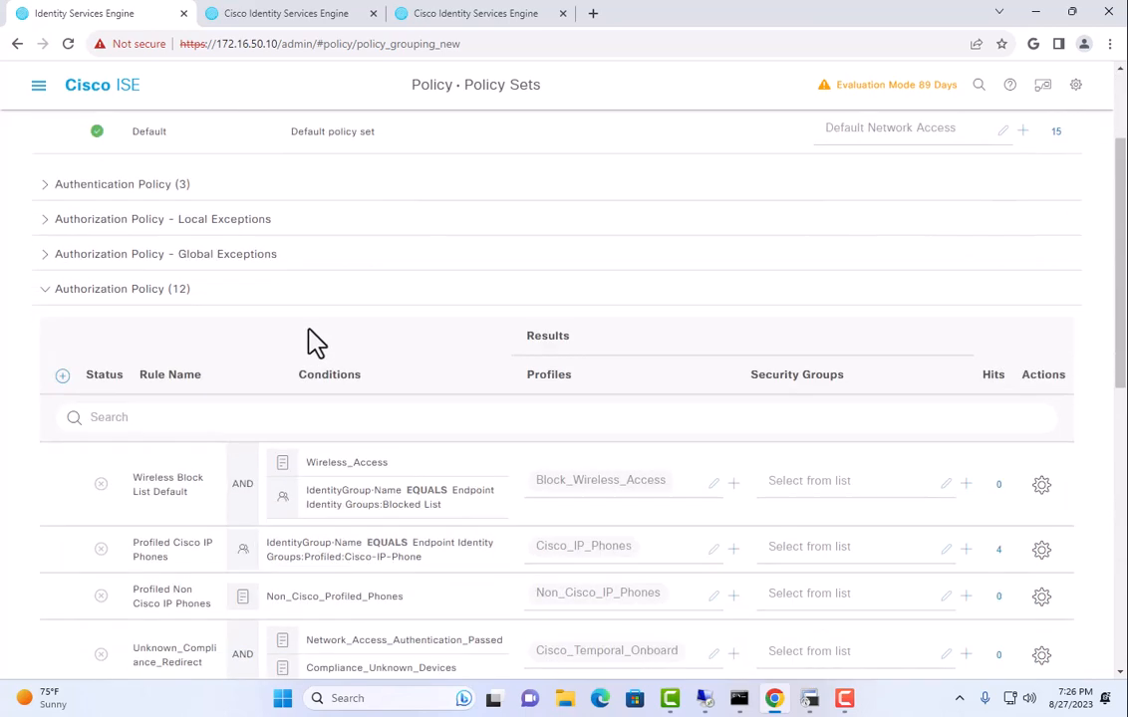
scroll(308, 339, down, 2)
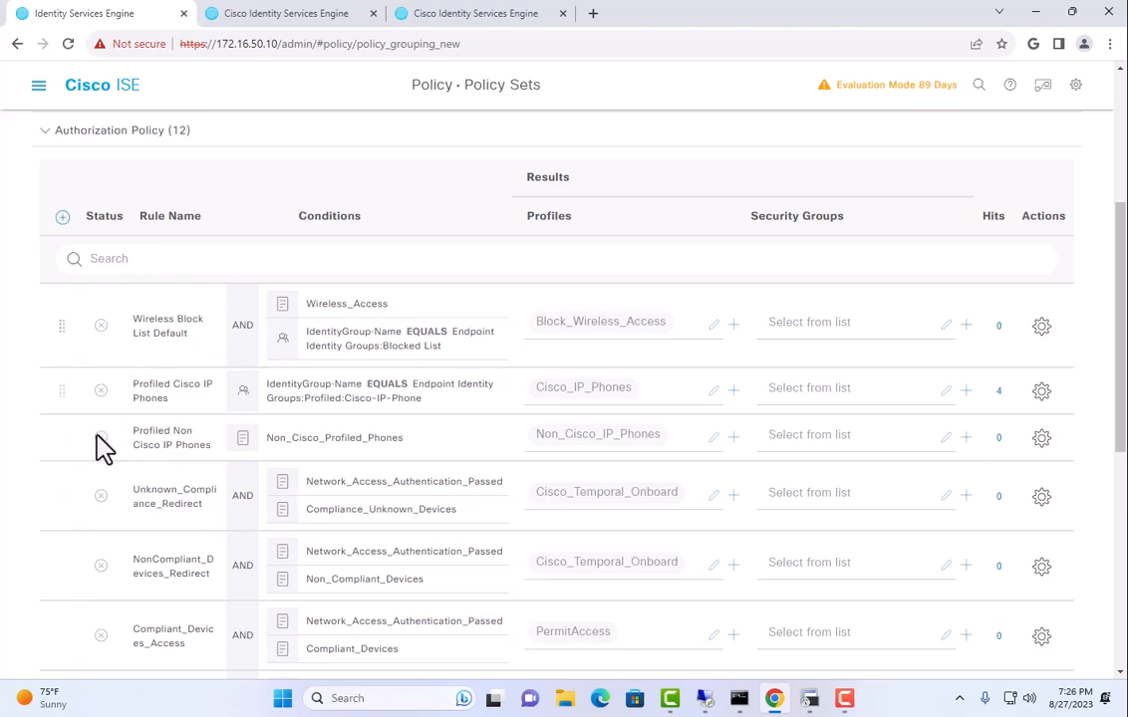
scroll(128, 563, down, 5)
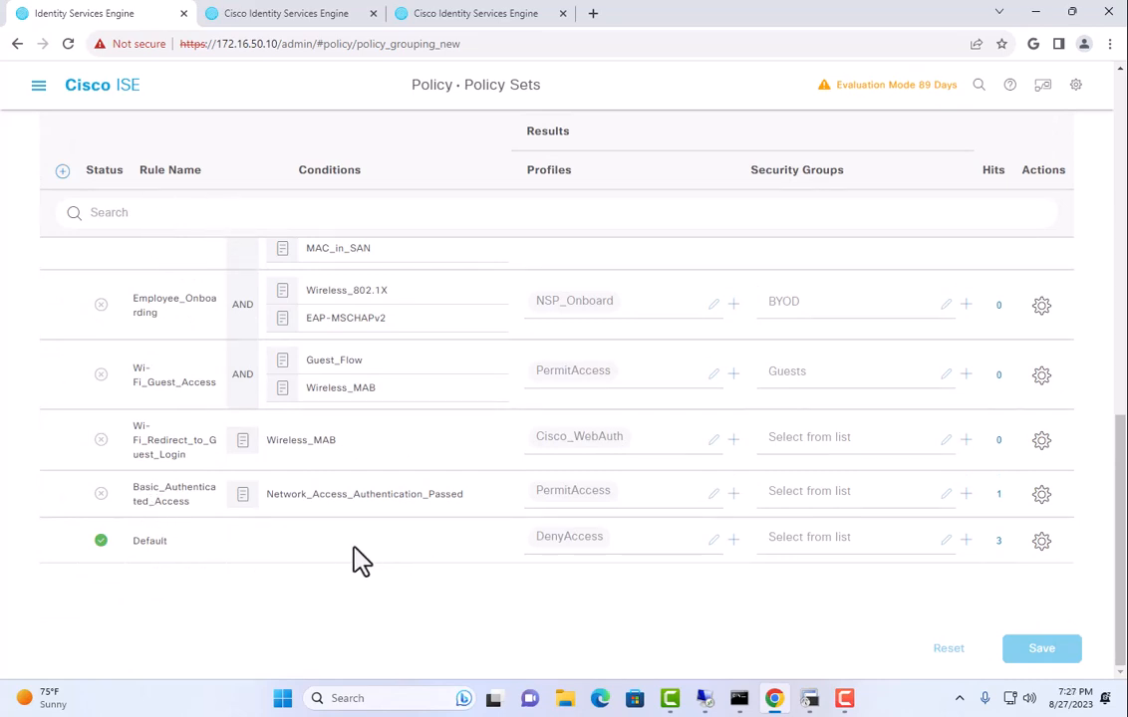
Return to RADIUS Live Logs to view the phone's DenyAccess failure.
click(39, 85)
click(543, 150)
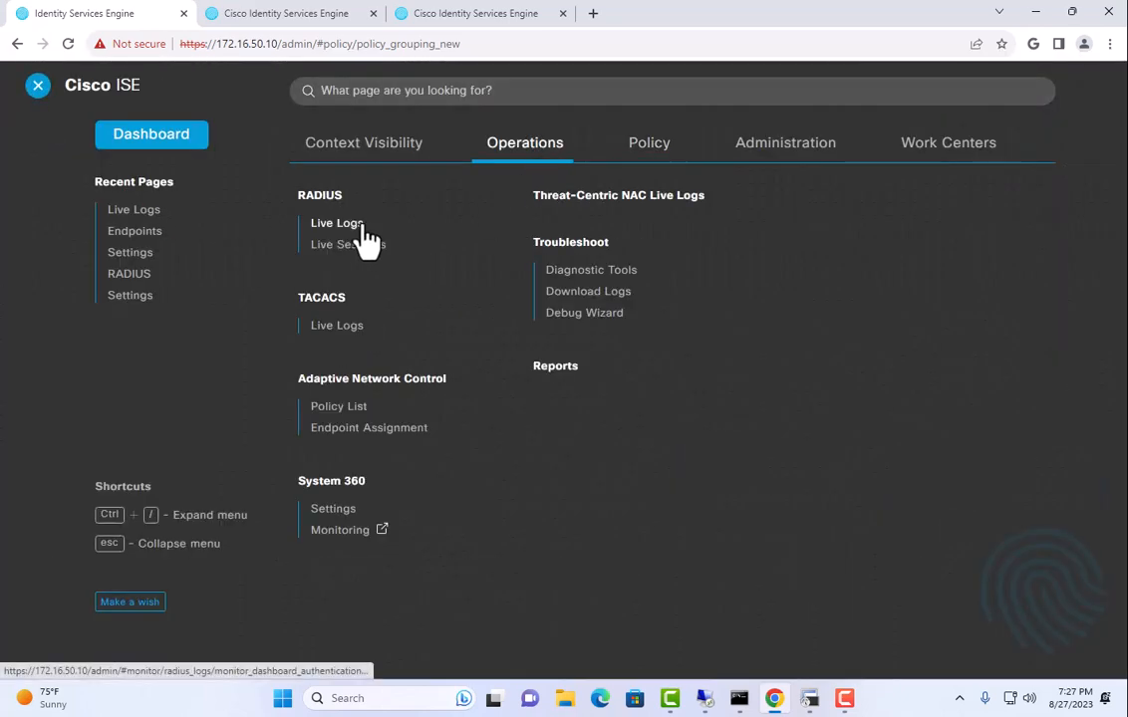
click(354, 227)
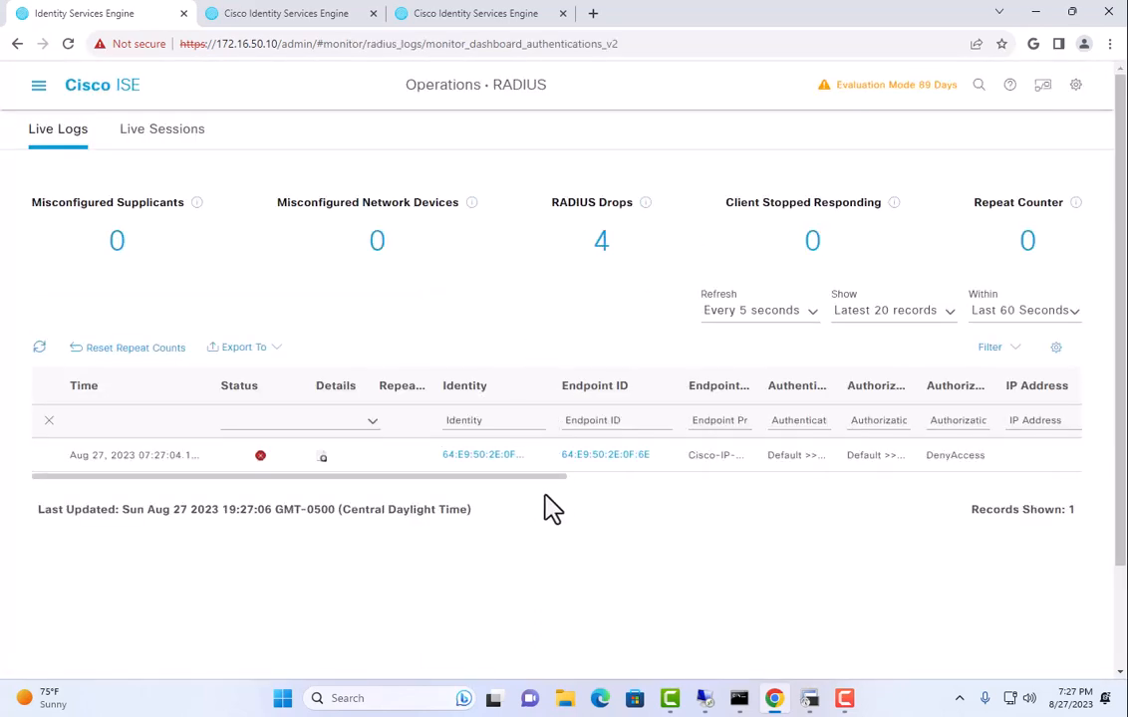
Open the Policy Sets list and select the Wired policy set.
click(38, 88)
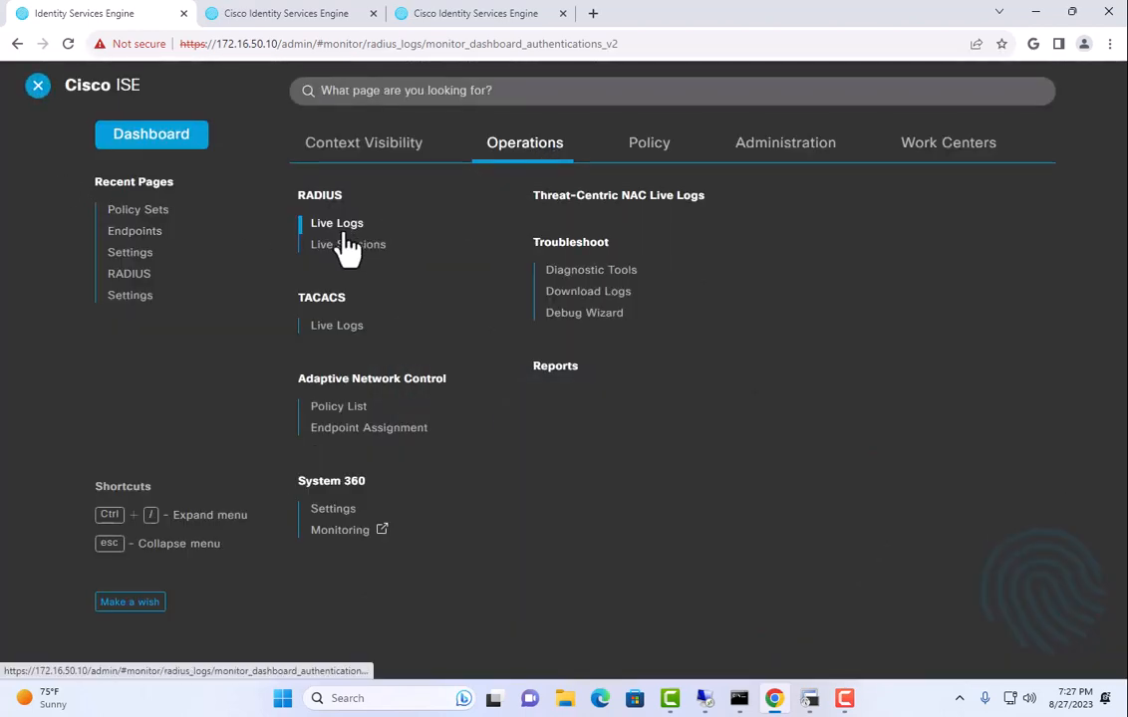
click(652, 163)
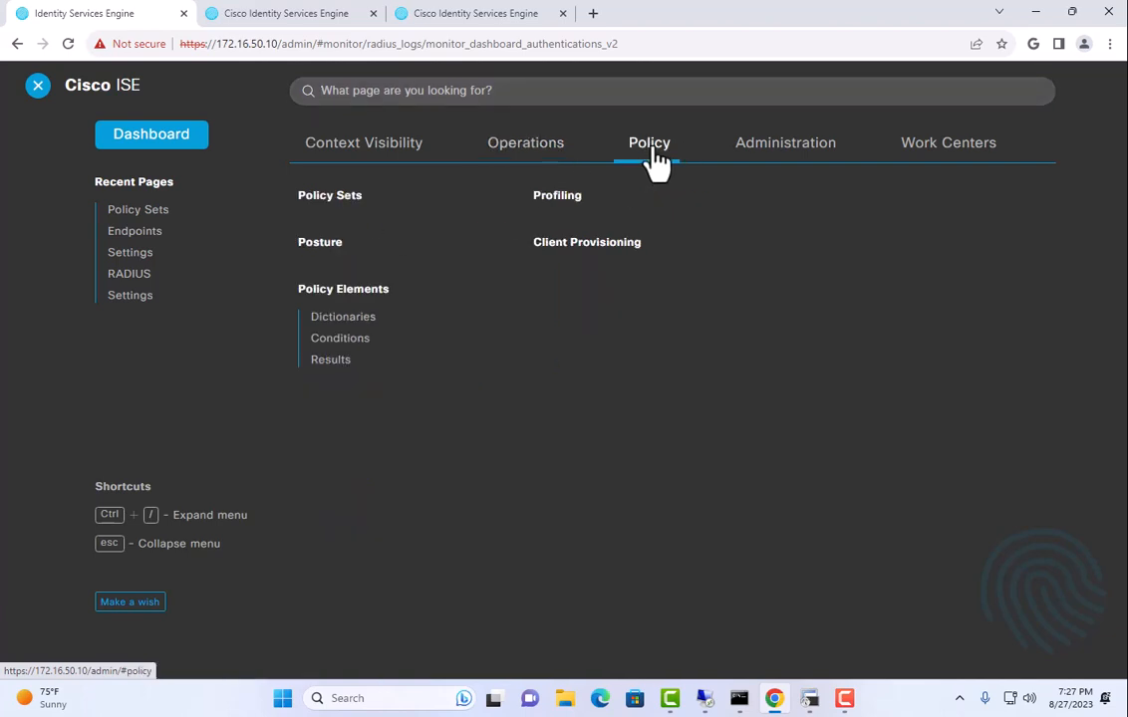
click(338, 198)
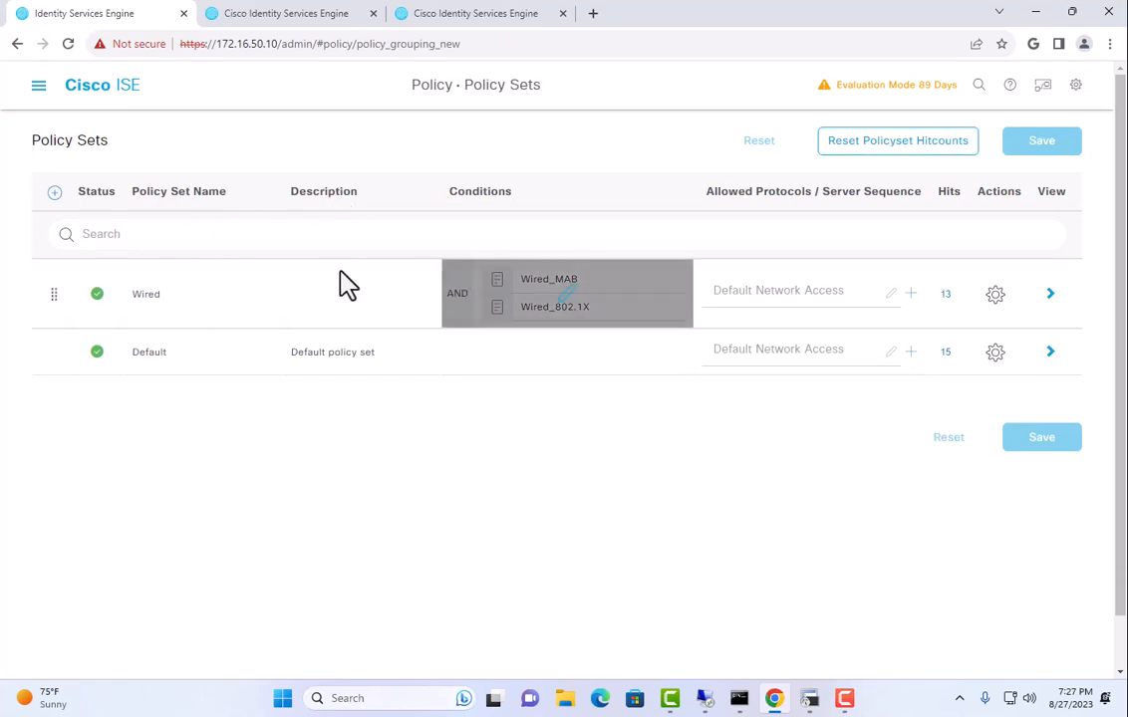
double_click(141, 294)
Change the Wired policy set's Wired_MAB and Wired_802.1X conditions from AND to OR.
click(493, 296)
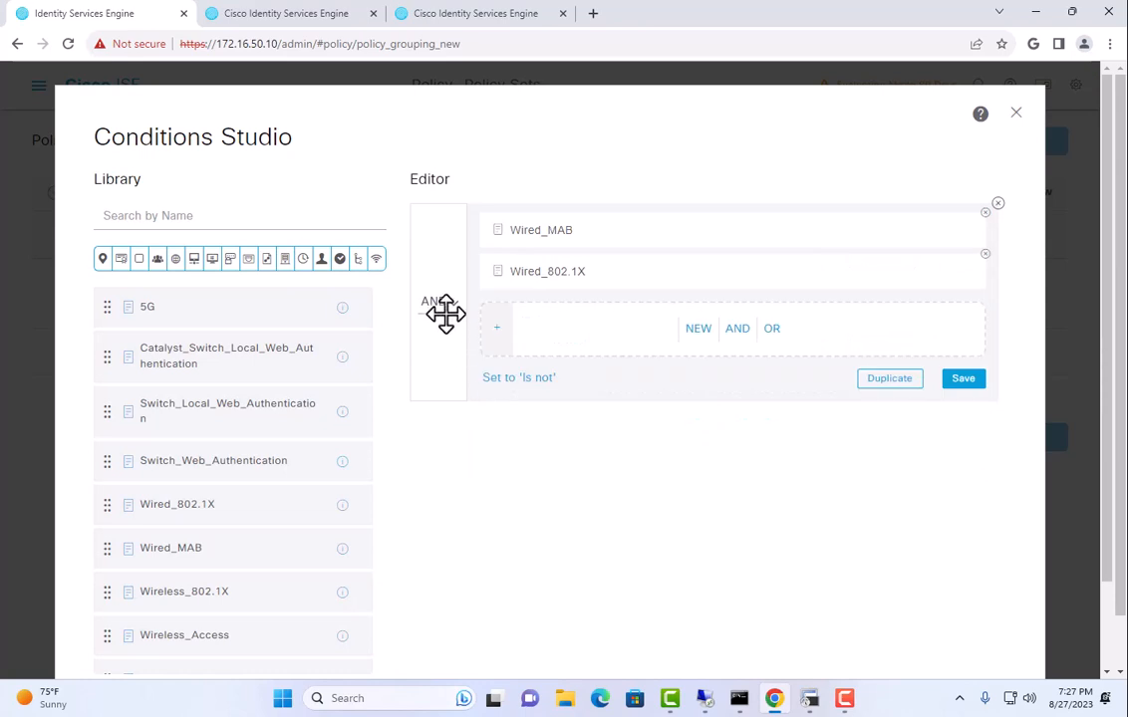
click(437, 303)
click(436, 332)
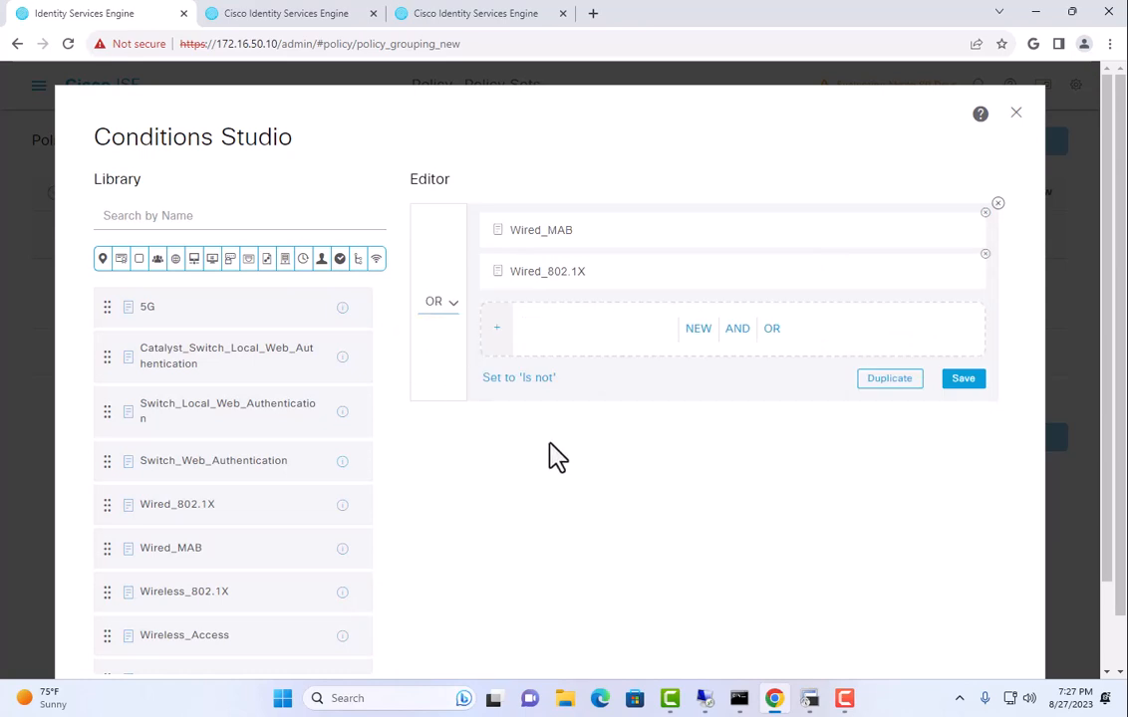
scroll(553, 456, down, 1)
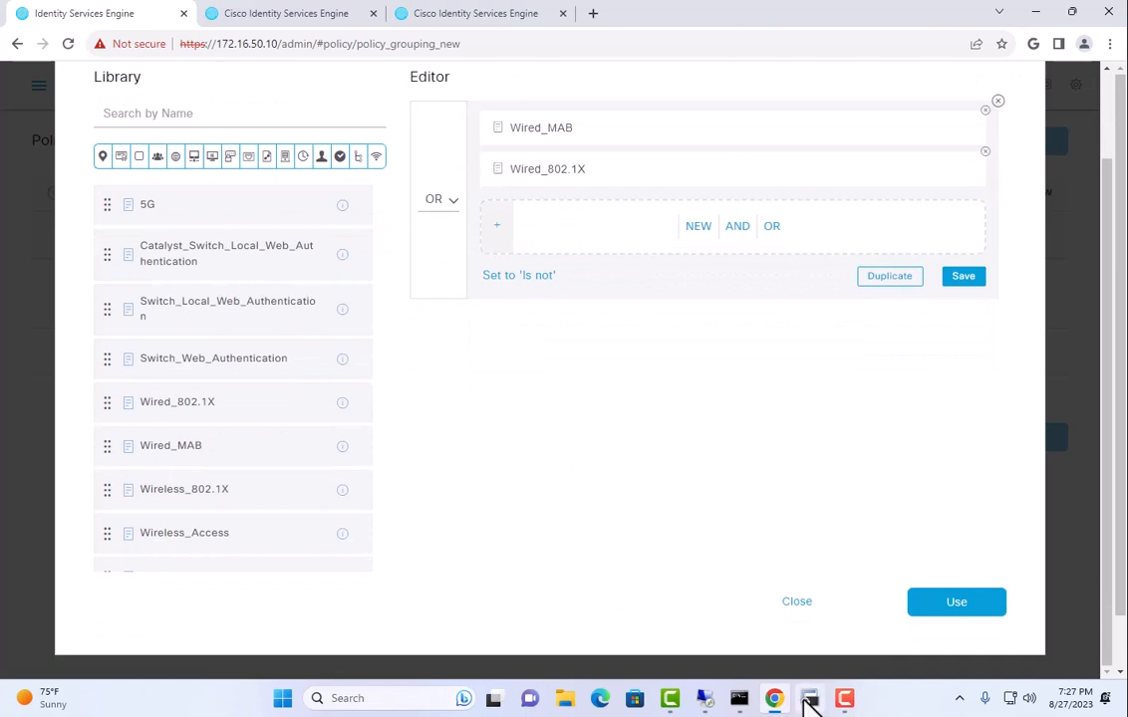
In the SecureCRT switch session, enter configuration mode with conf t and enter int g 1/0/31.
click(807, 699)
key(Return)
key(Return)
key(Return)
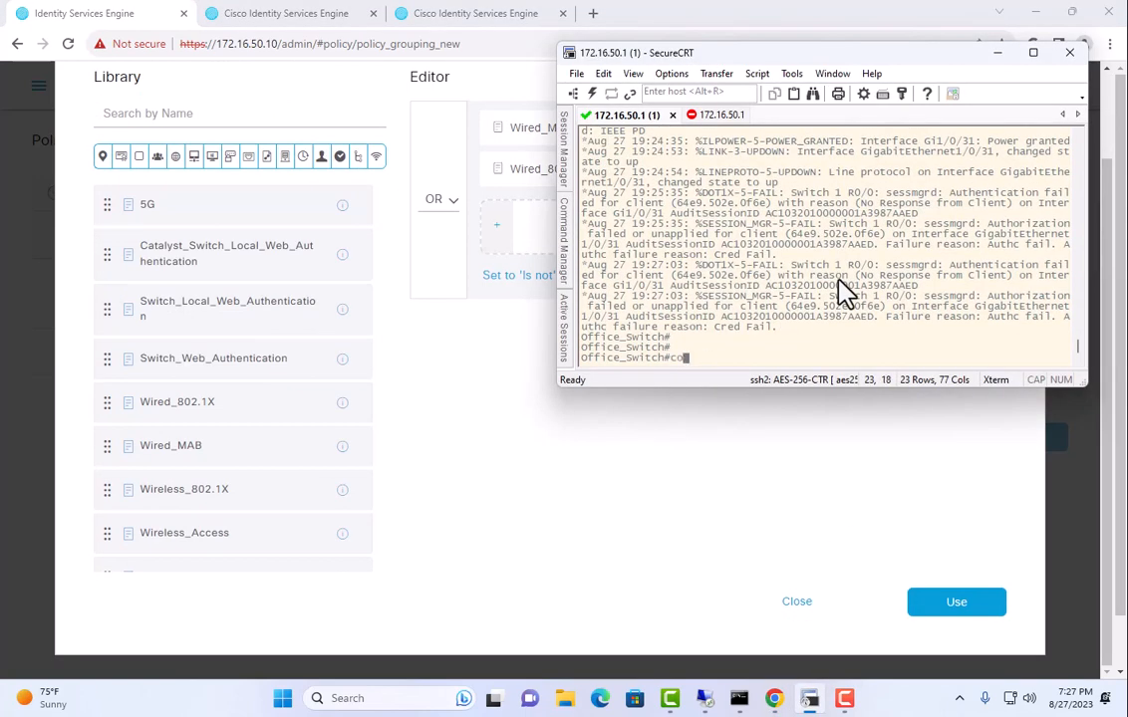
text(conf t)
key(Return)
text(int g 1)
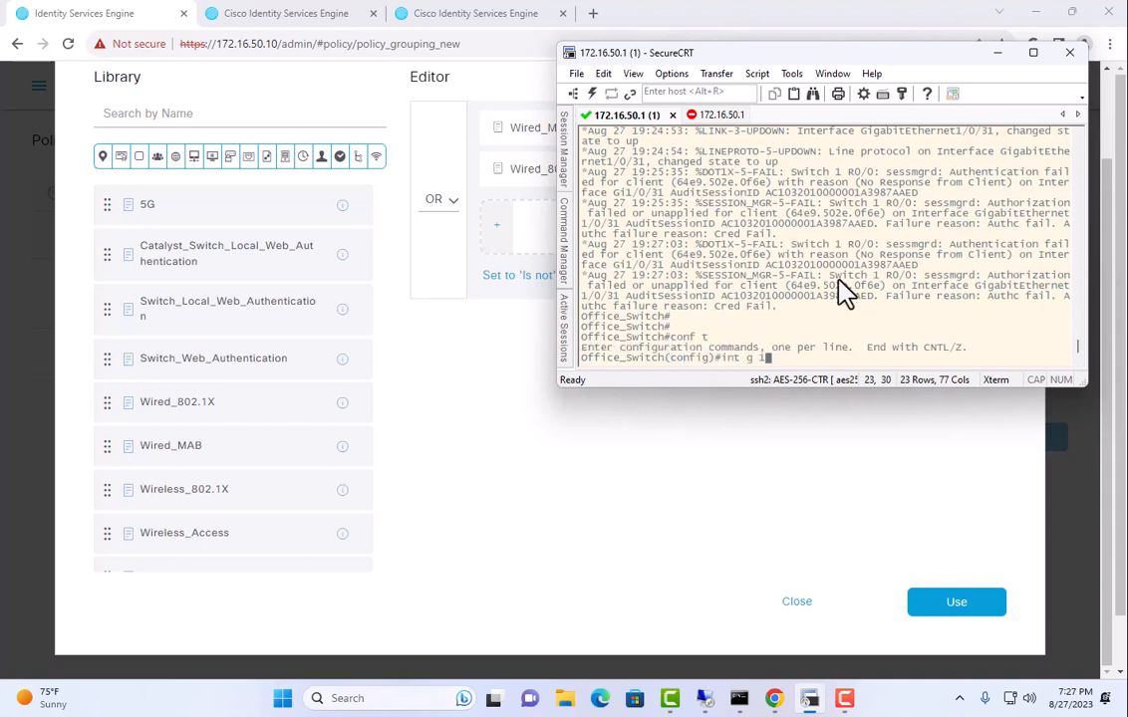
text(/0/31)
Shut down switch interface Gi1/0/31.
key(Return)
text(shut)
key(Return)
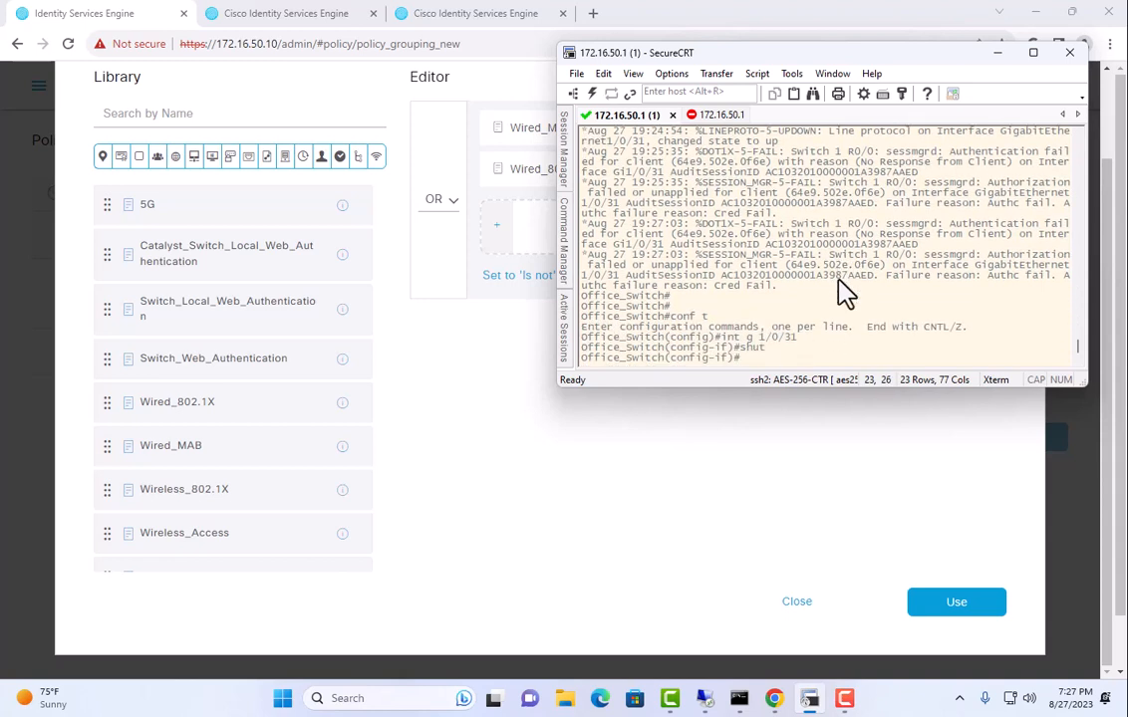
Apply the OR condition and save the Wired policy set, keeping the unsaved changes.
click(818, 476)
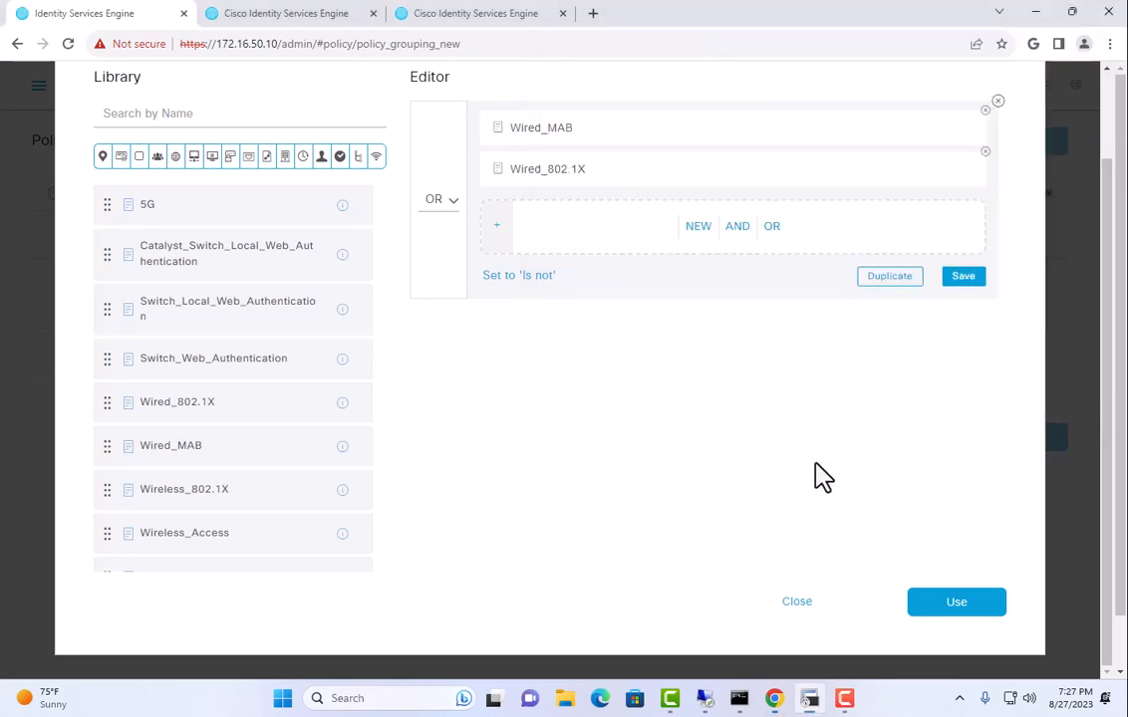
click(922, 606)
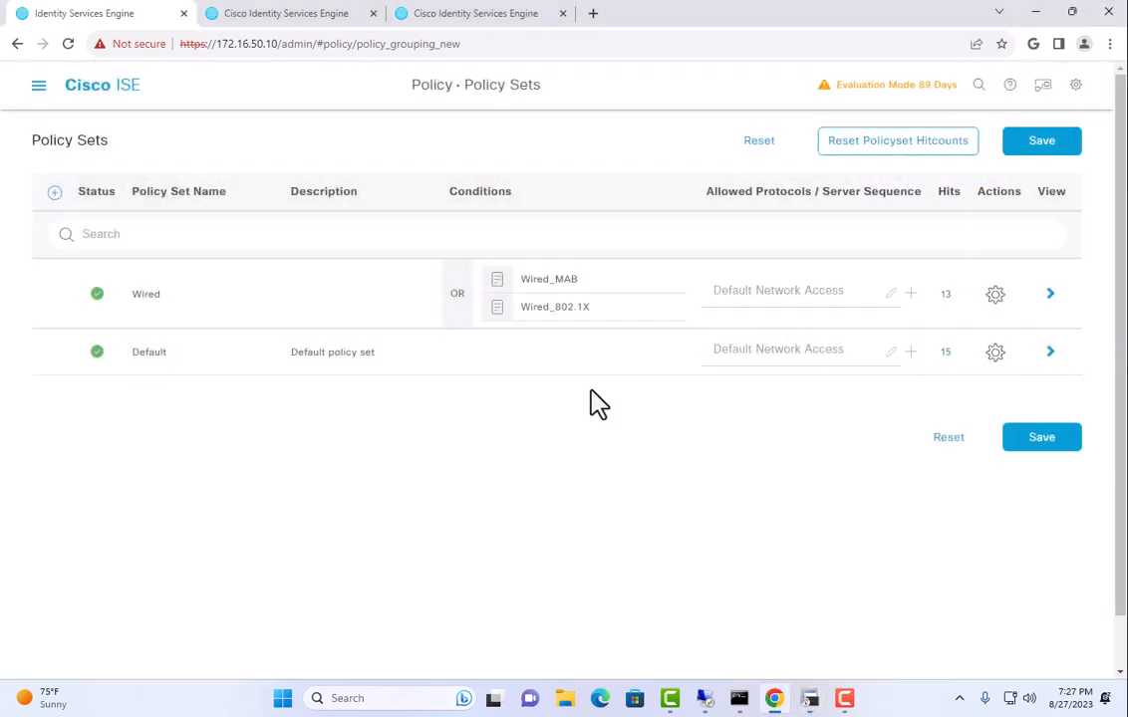
click(38, 87)
click(754, 152)
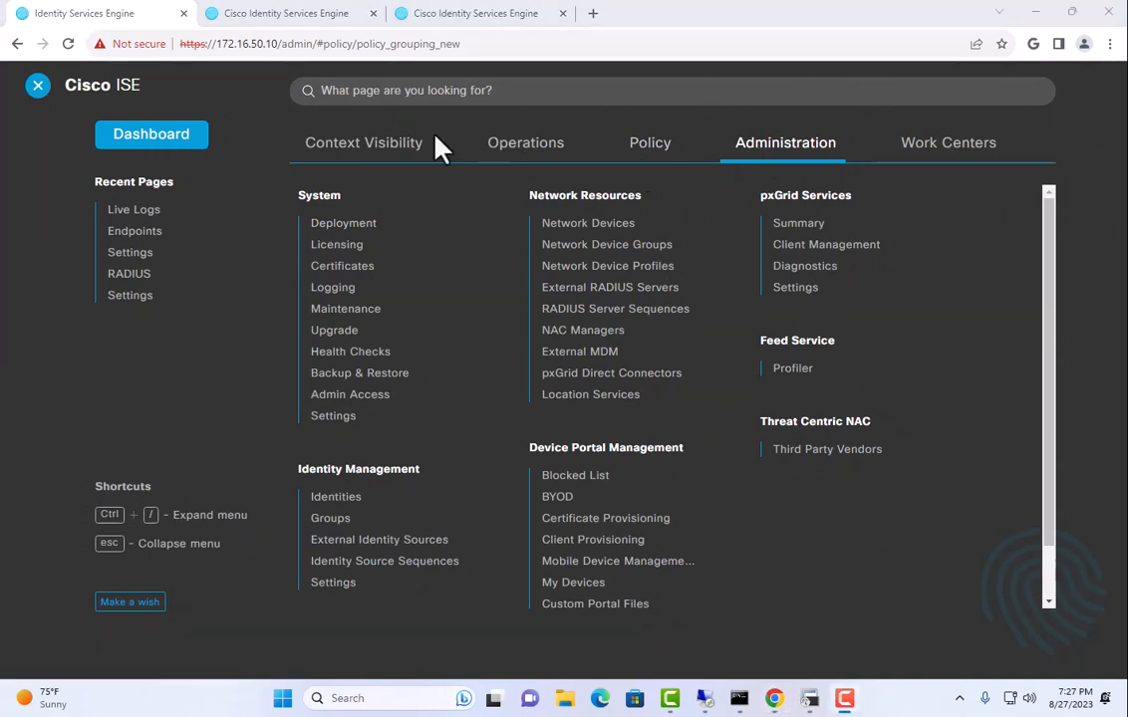
click(395, 155)
click(335, 206)
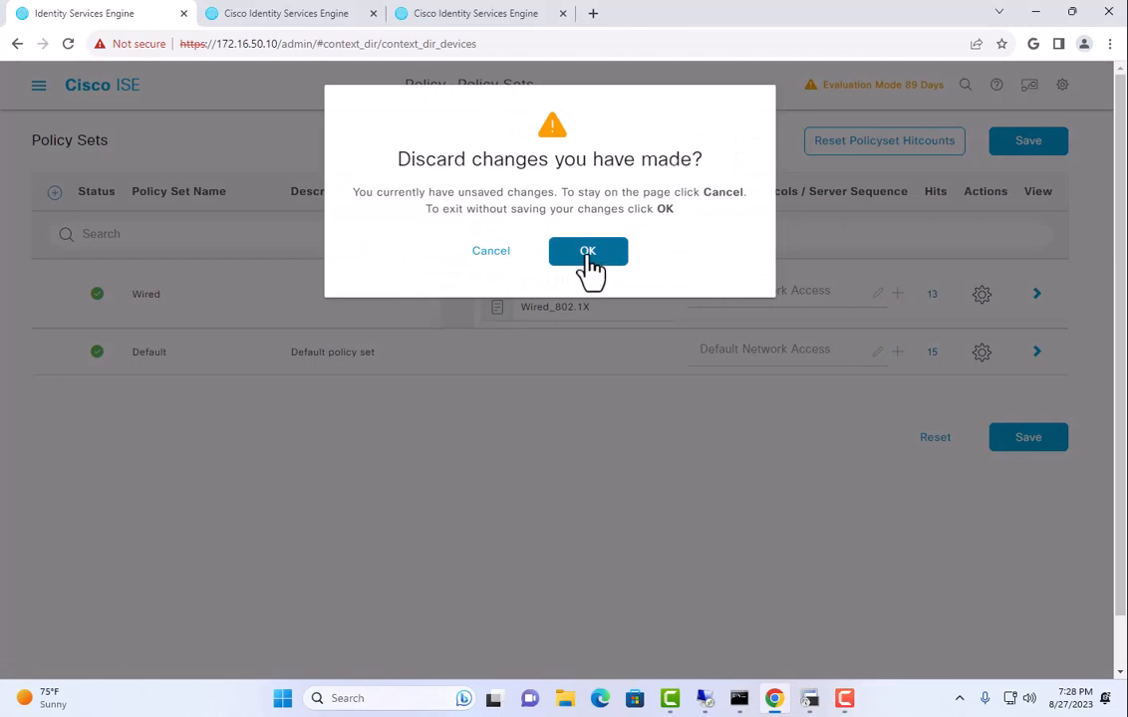
click(490, 253)
click(1027, 438)
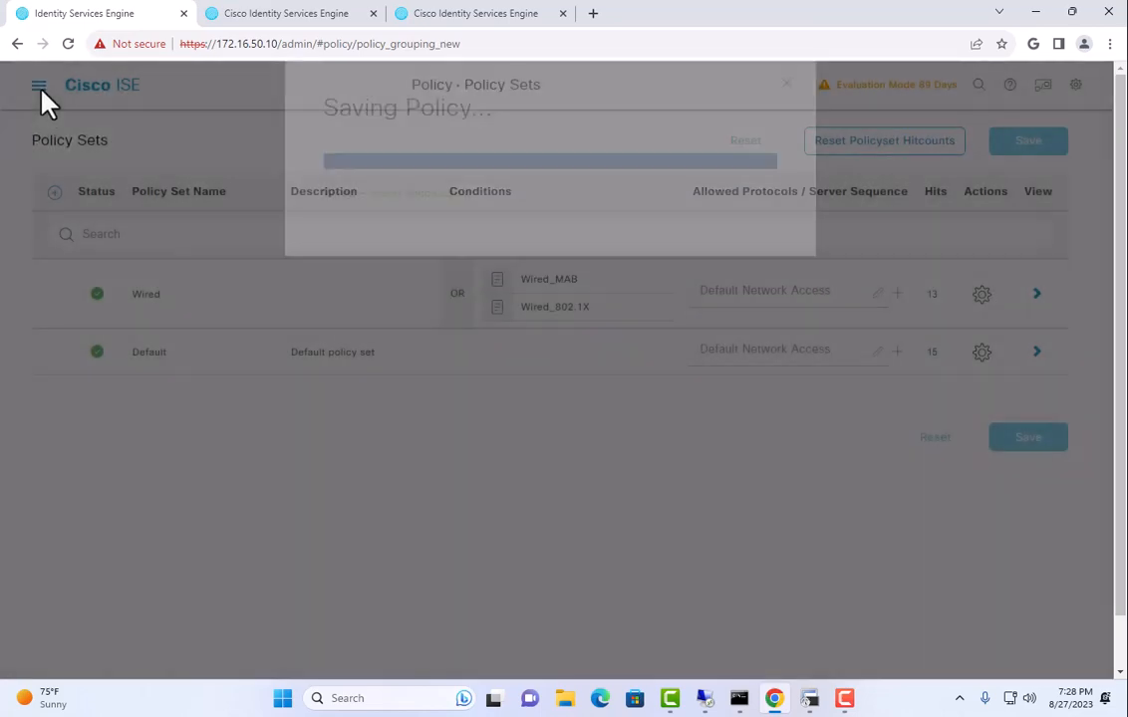
click(37, 85)
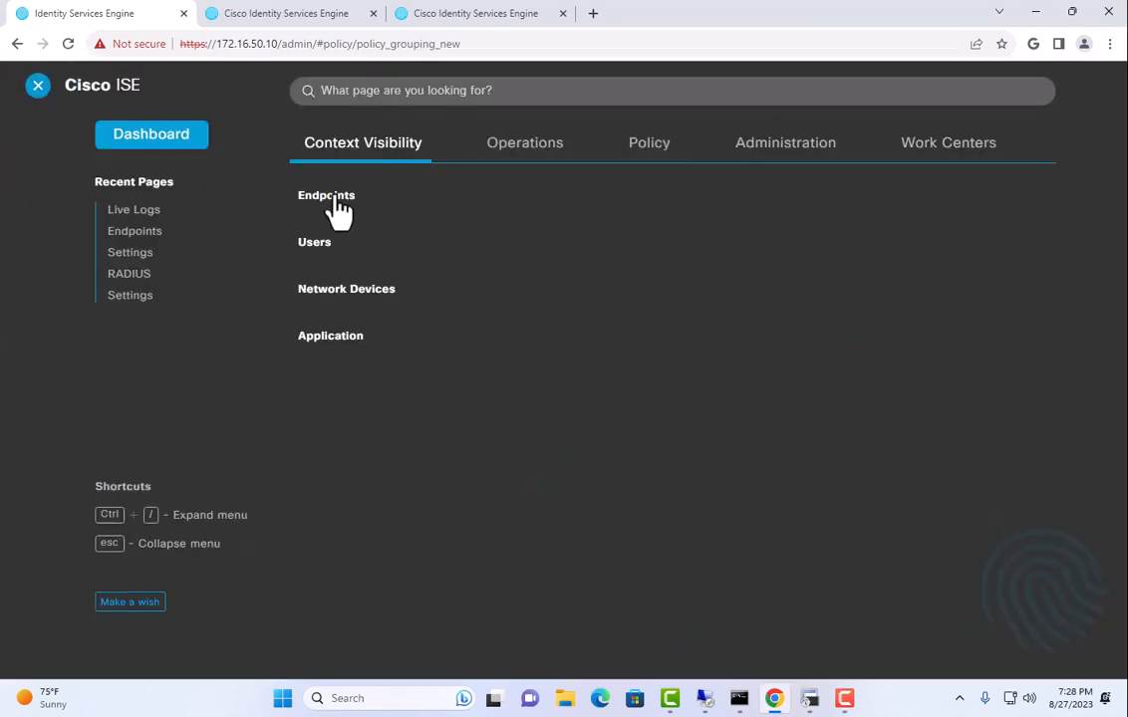
Open Context Visibility > Endpoints showing 25 rows per page.
click(335, 199)
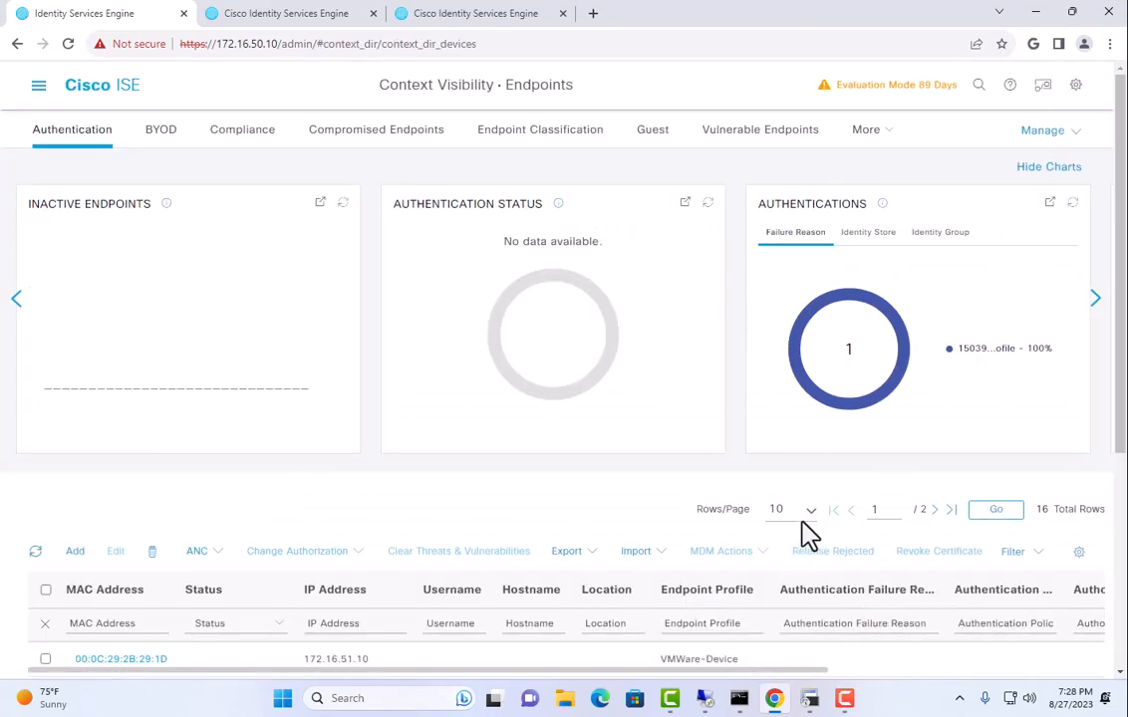
click(798, 516)
click(801, 544)
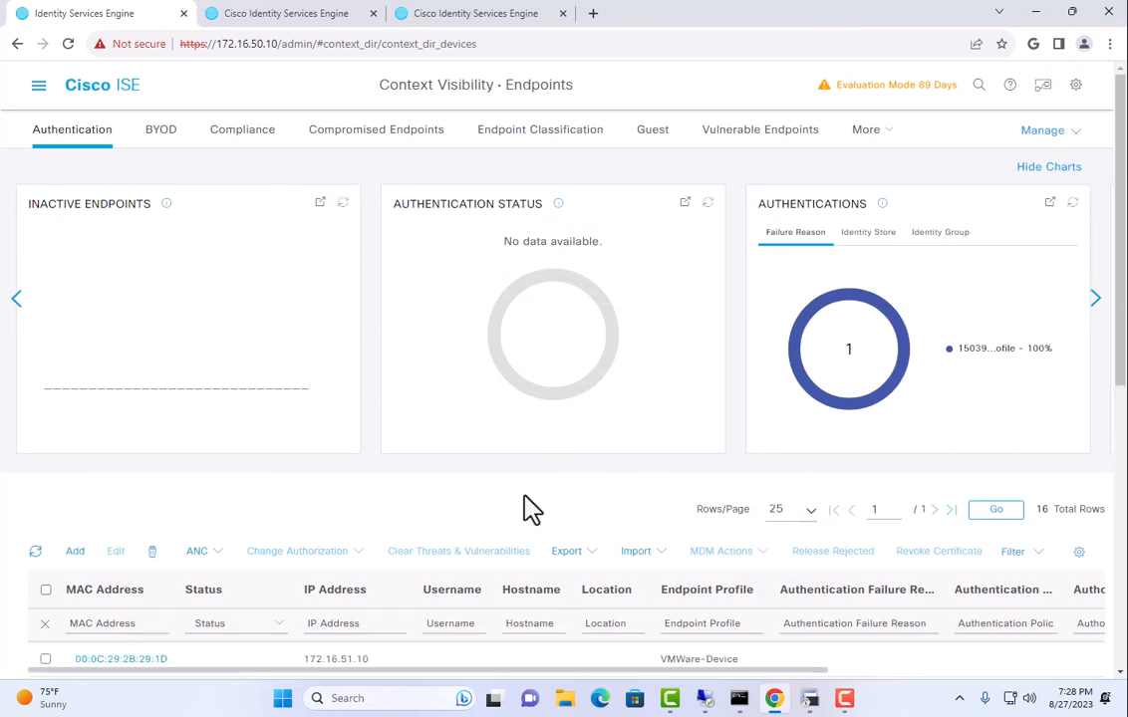
scroll(528, 503, down, 10)
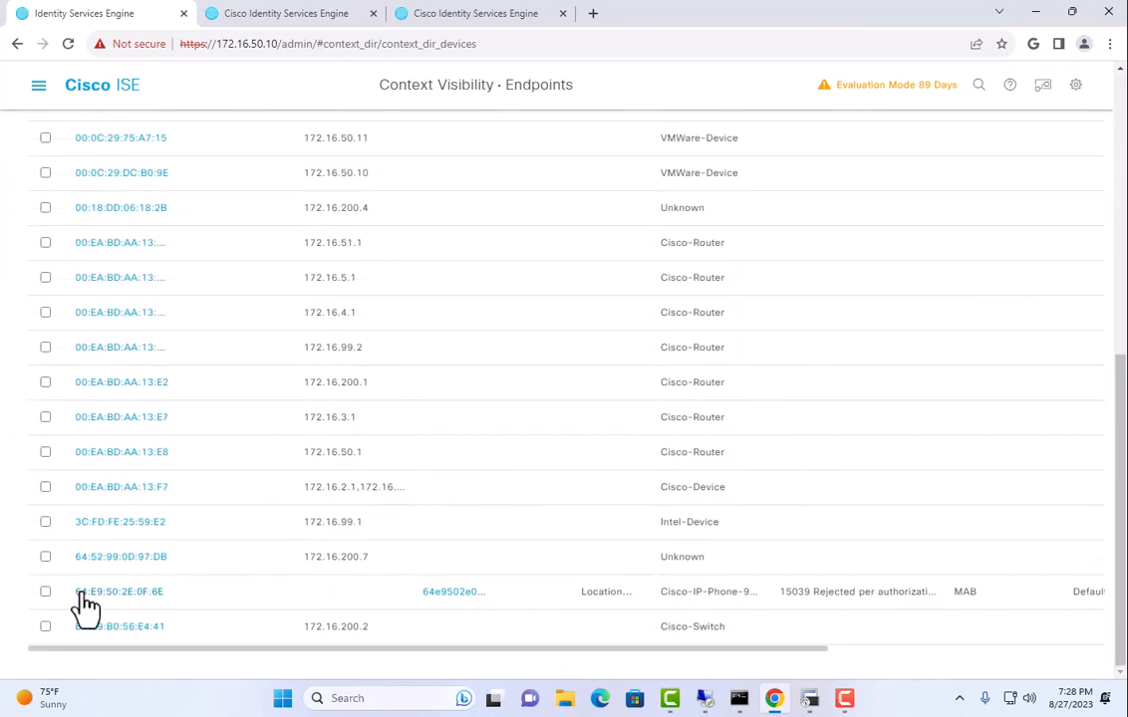
scroll(193, 598, up, 10)
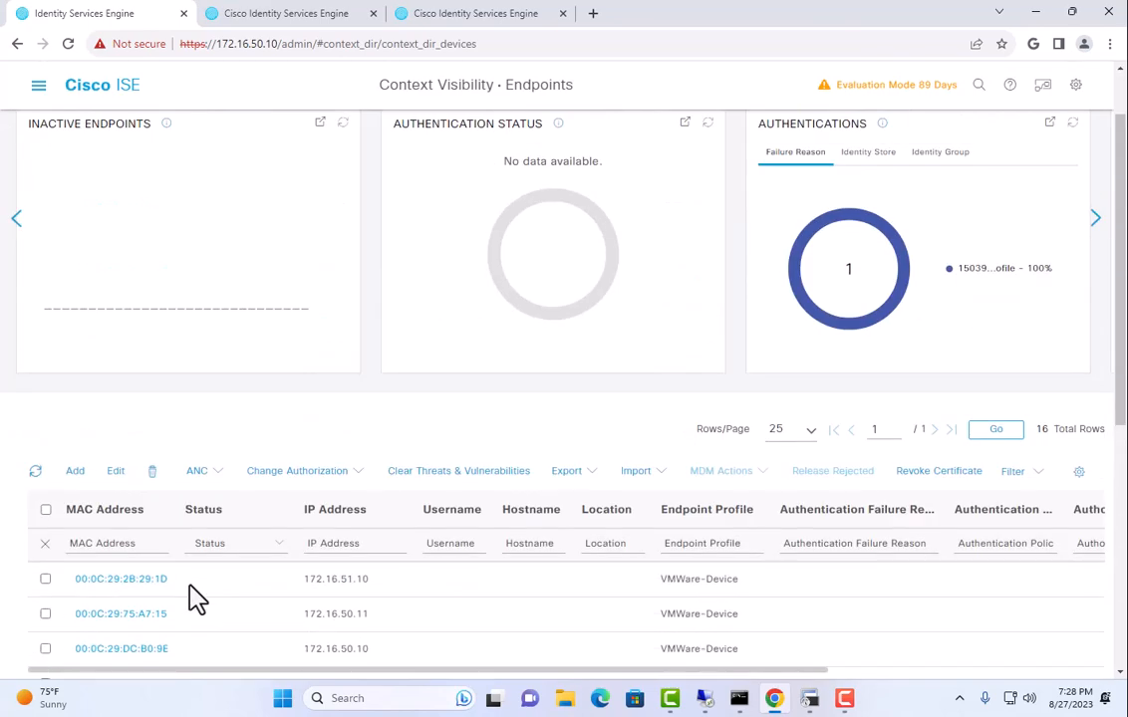
Delete the checked 64:E9:50:2E:0F:6E phone endpoint.
click(151, 474)
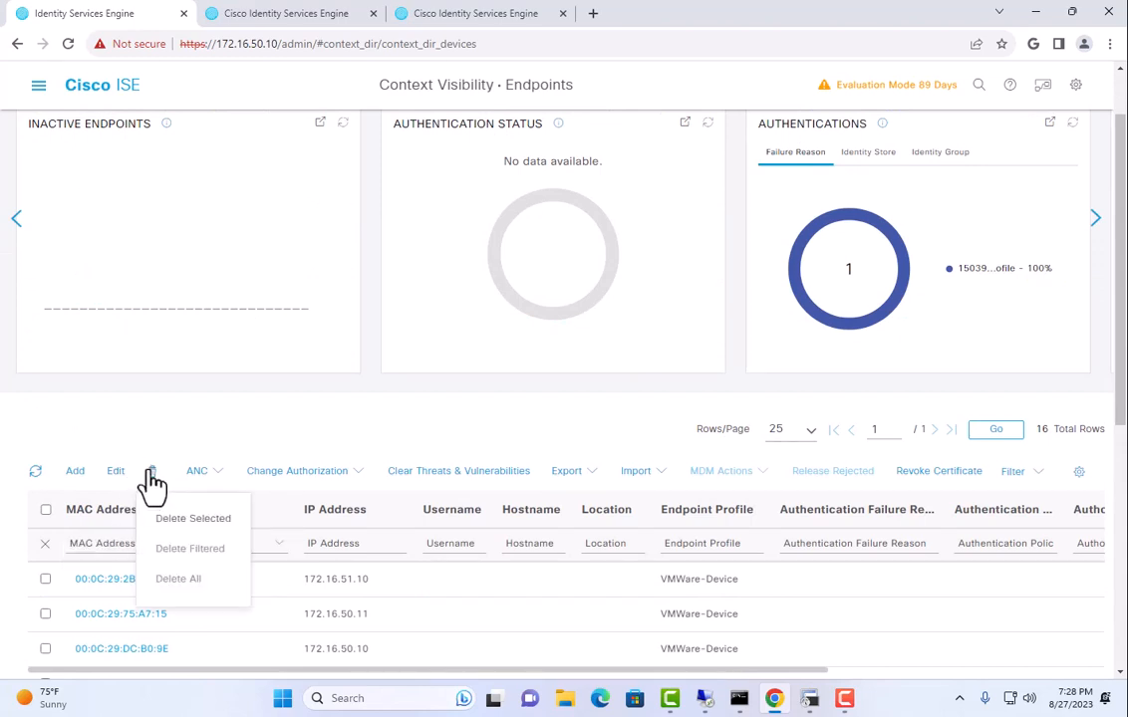
click(181, 520)
click(612, 289)
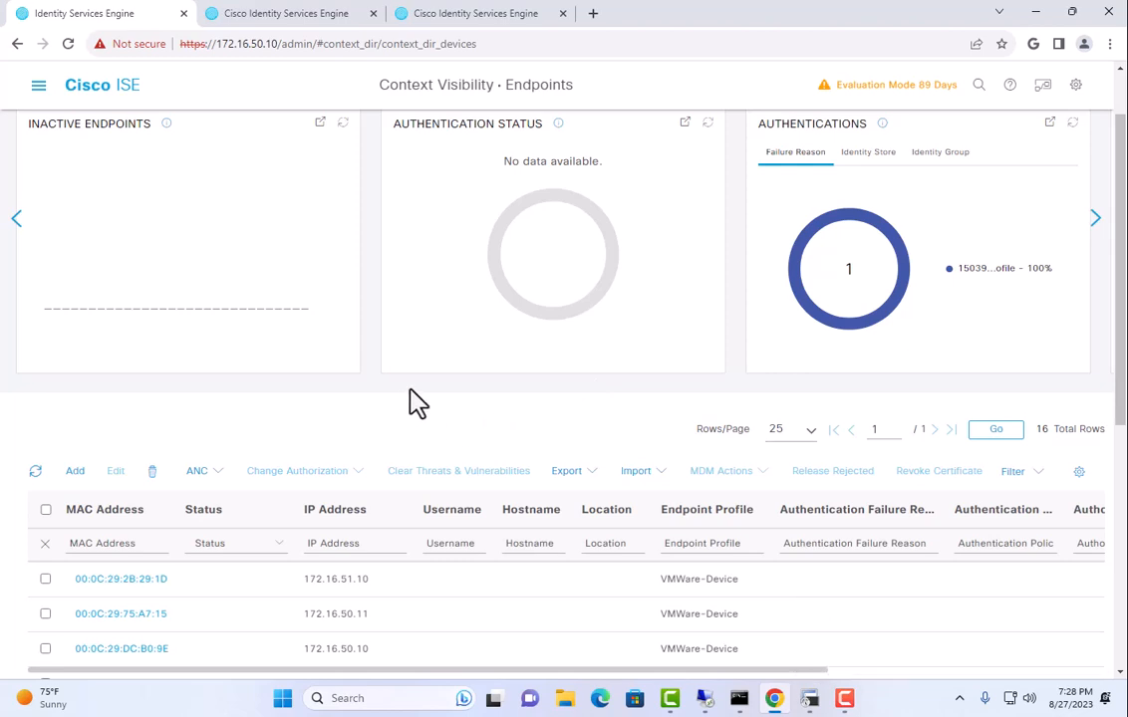
Reload the endpoint list and check it now shows 15 rows without the phone.
scroll(403, 428, down, 3)
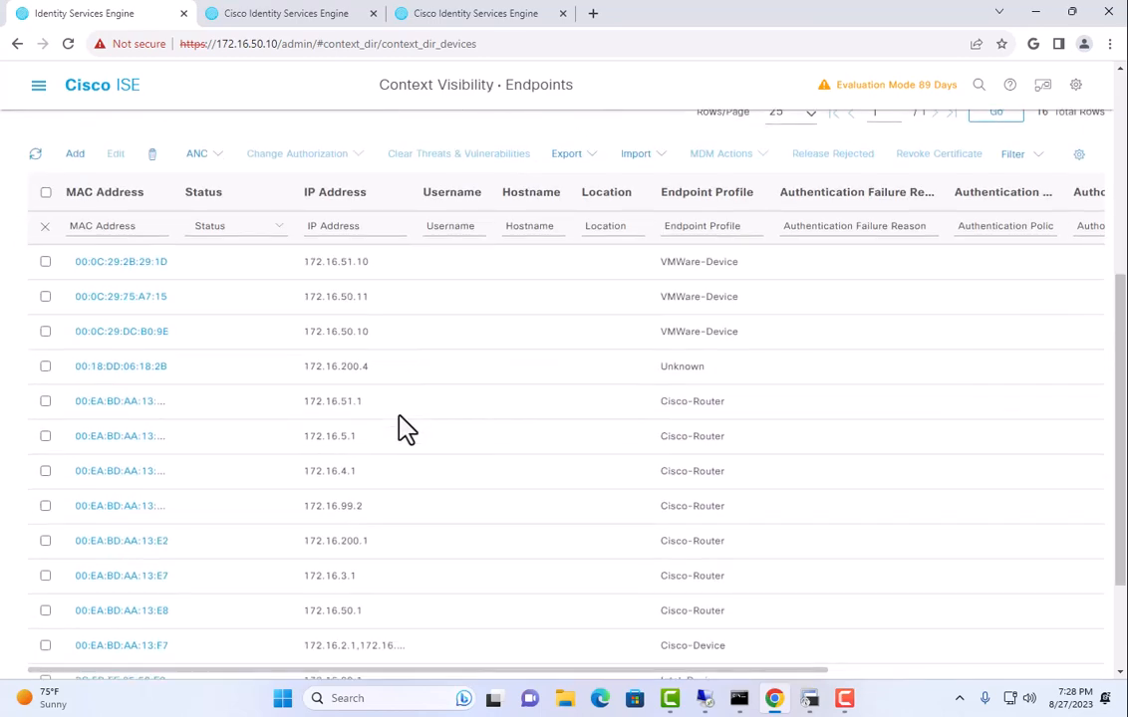
scroll(402, 429, down, 1)
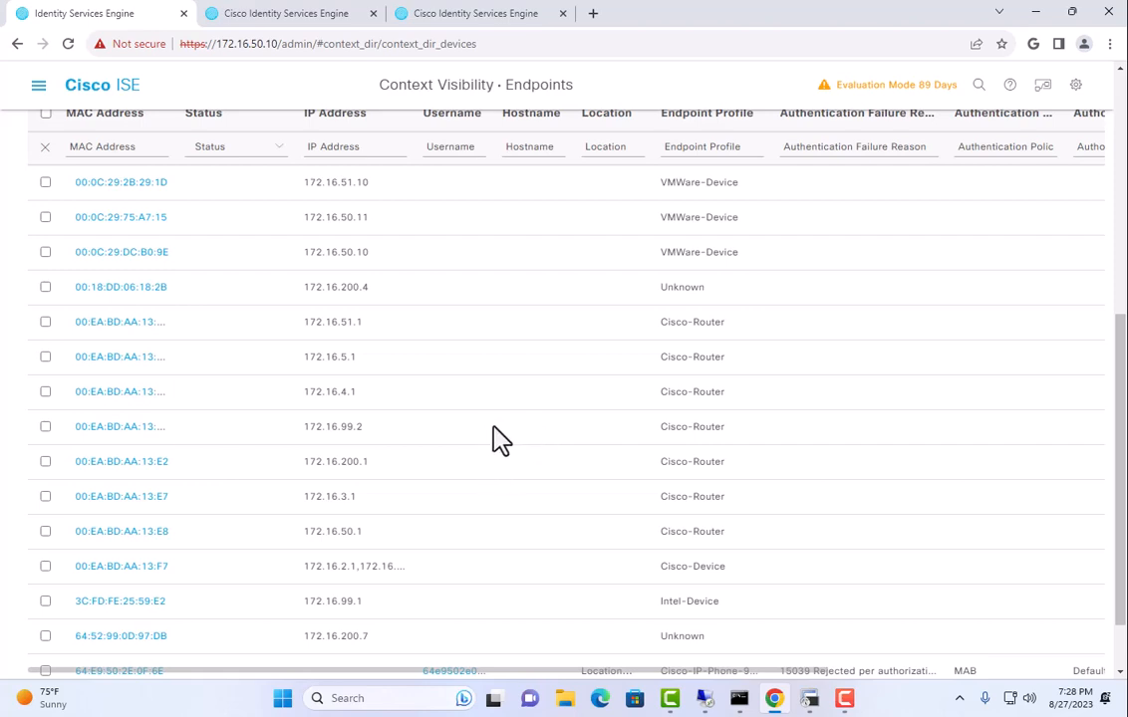
scroll(503, 453, up, 1)
scroll(430, 453, down, 2)
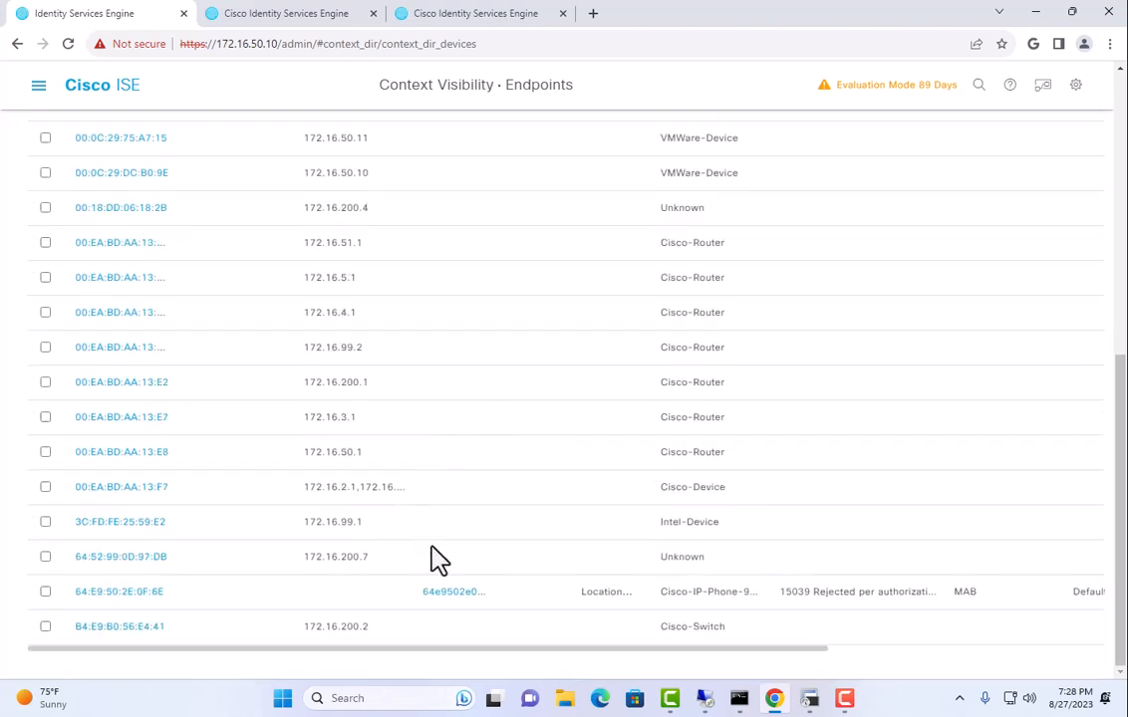
scroll(239, 408, up, 3)
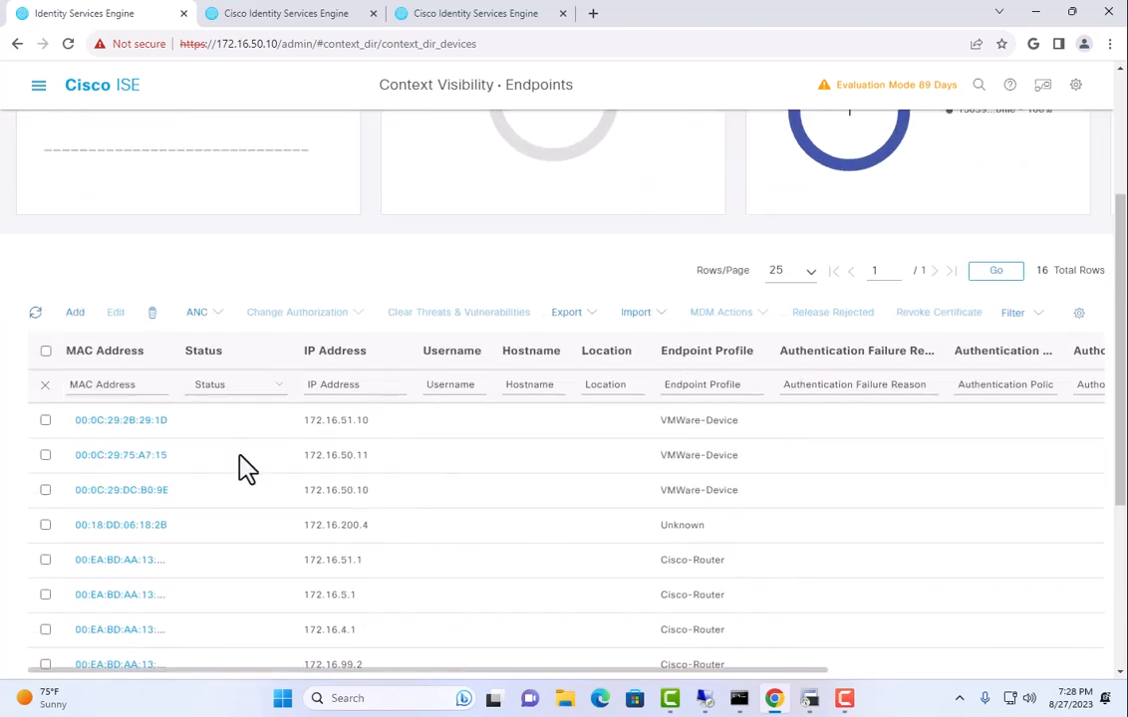
scroll(244, 466, down, 4)
scroll(171, 422, up, 4)
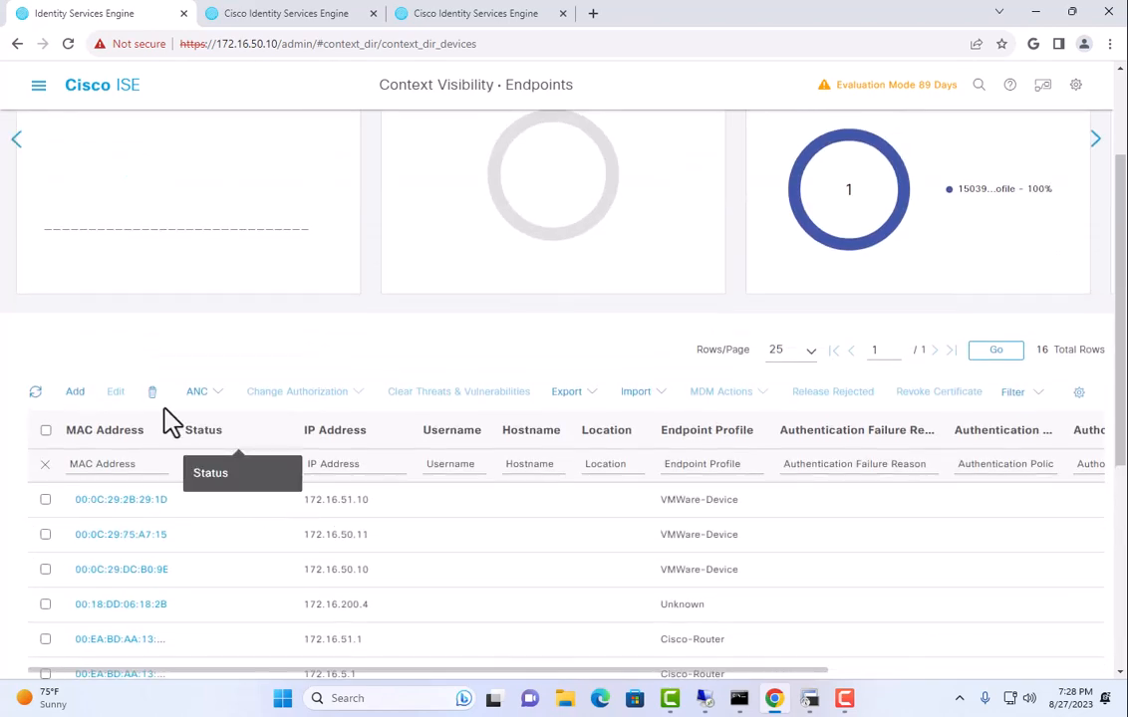
click(36, 392)
scroll(317, 580, down, 4)
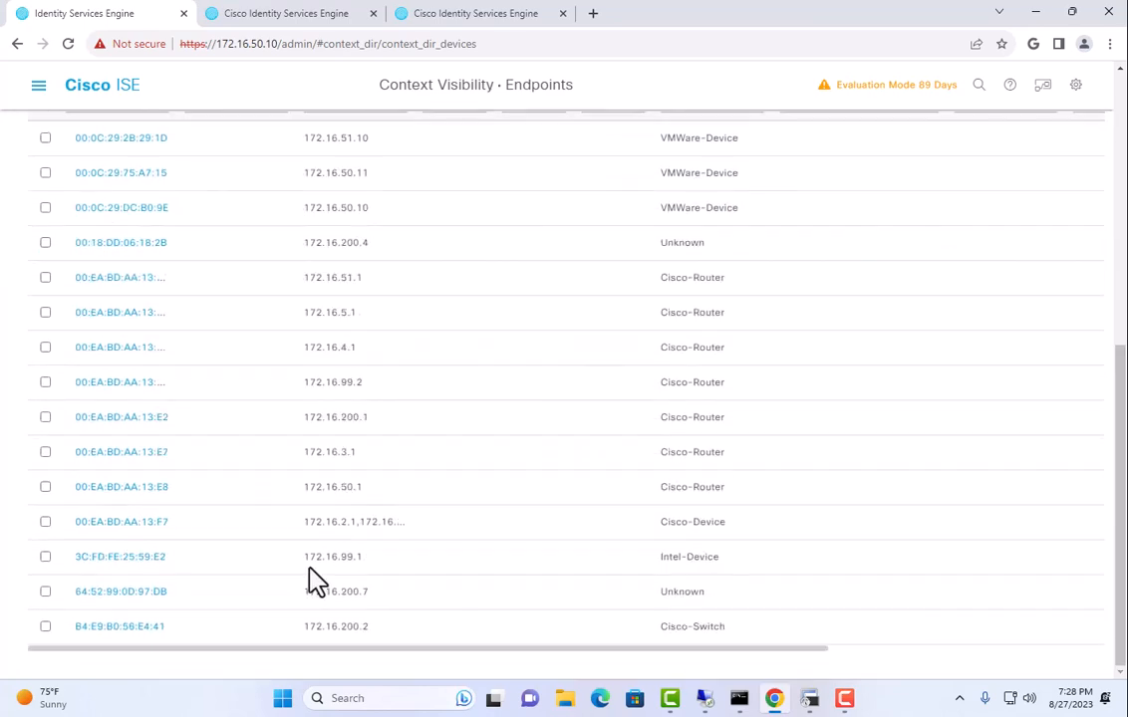
scroll(314, 580, up, 3)
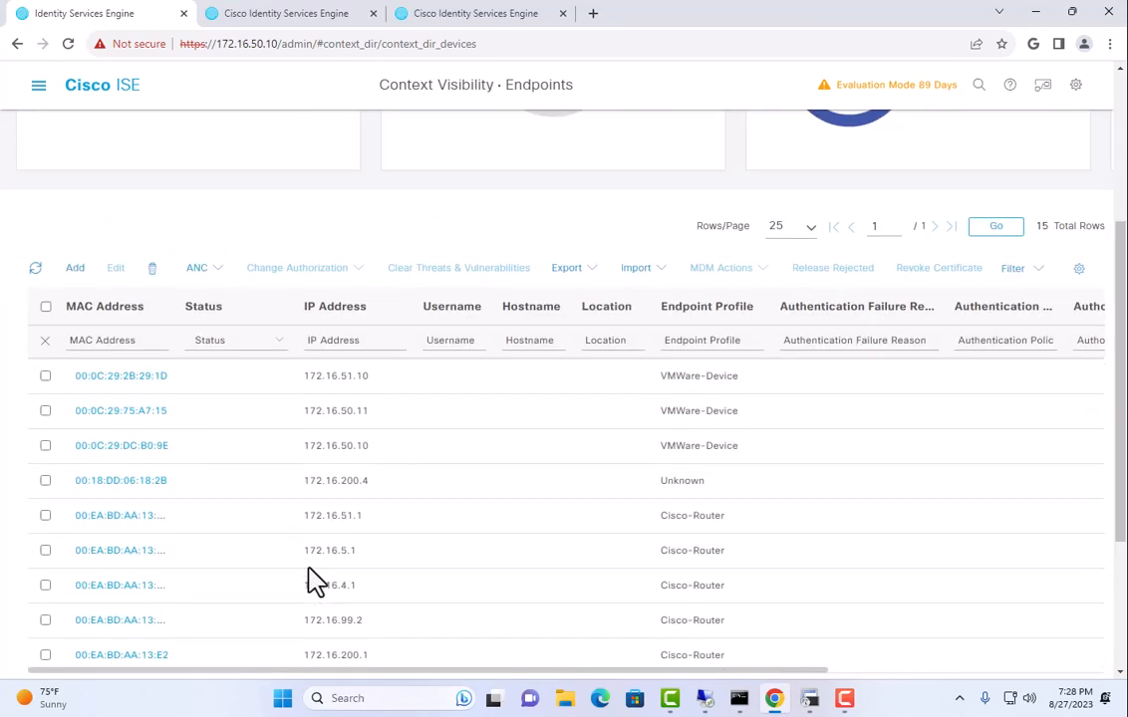
scroll(308, 578, up, 3)
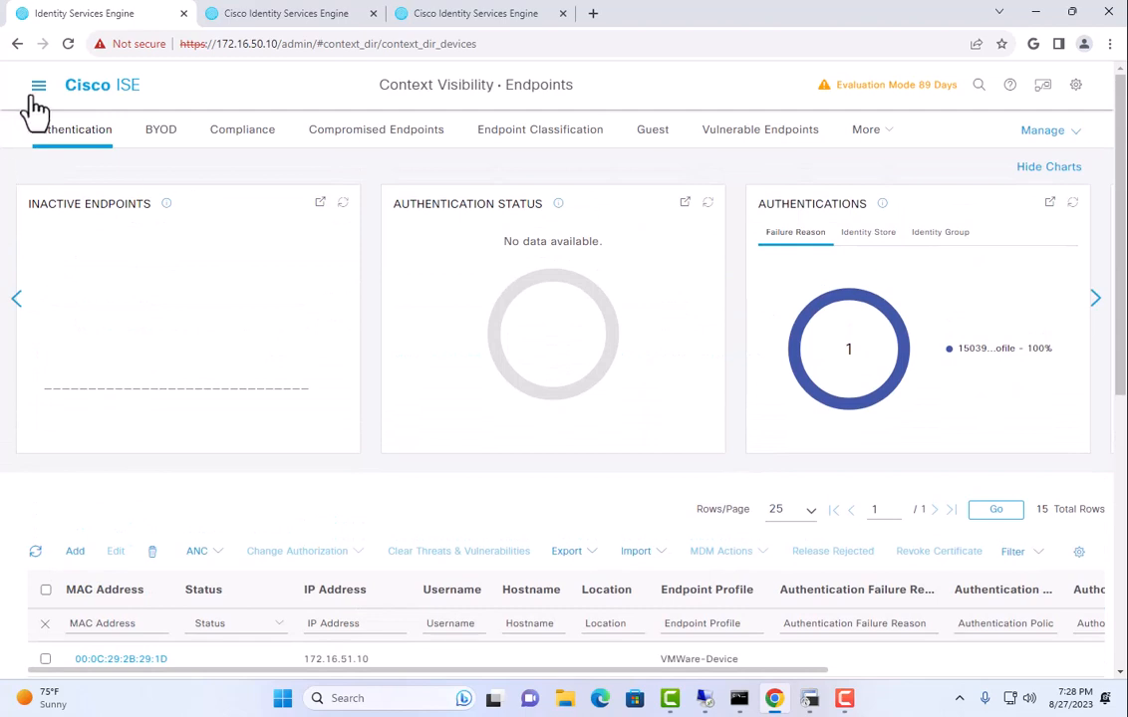
Open Operations > RADIUS > Live Logs in Cisco ISE.
click(38, 86)
click(510, 152)
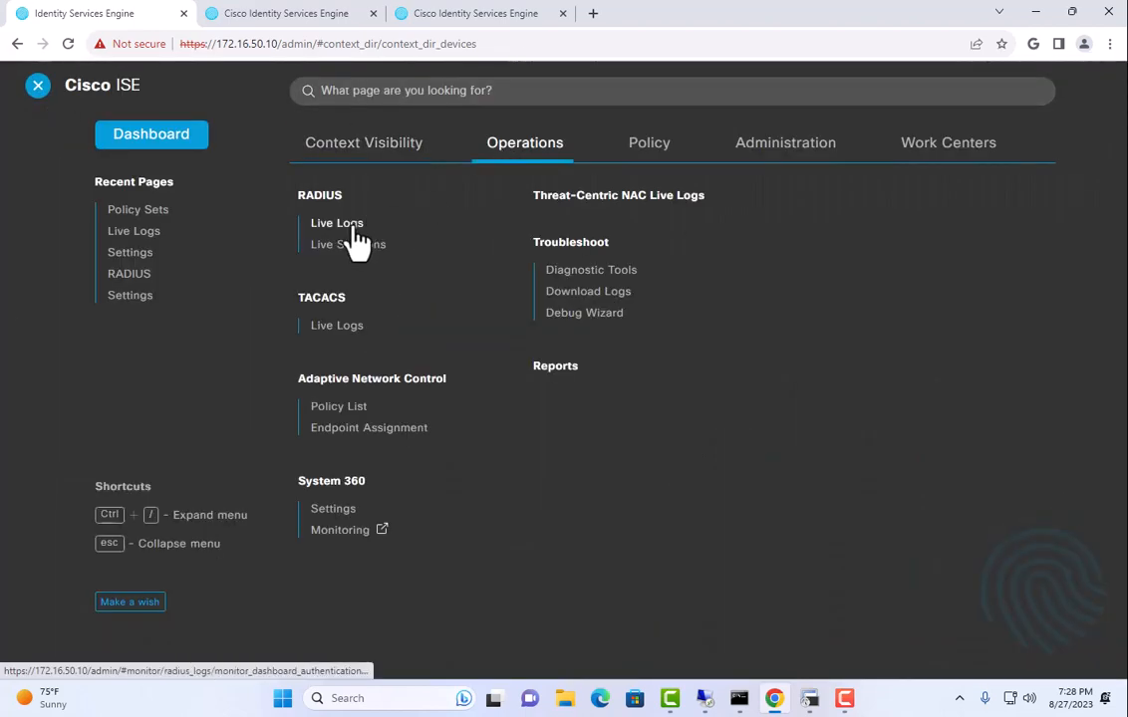
click(354, 229)
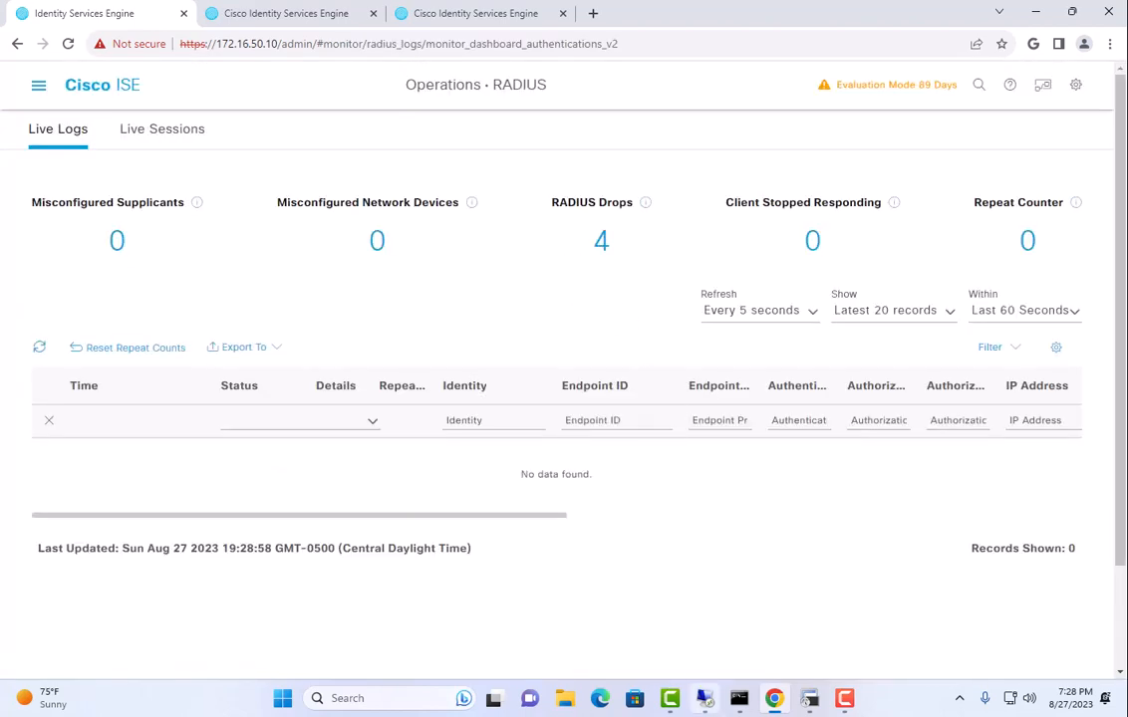
Re-enable the phone's switch port with 'no shut' and exit back to the privileged prompt.
click(809, 700)
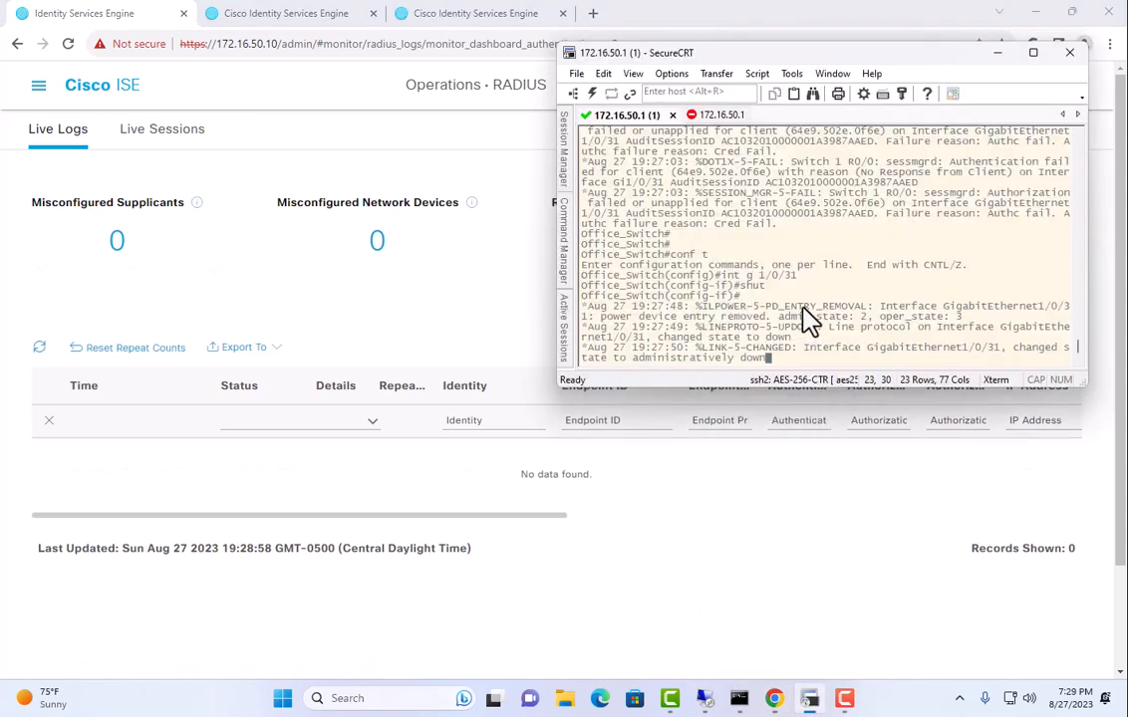
key(Return)
key(Return)
text(no shut)
key(Return)
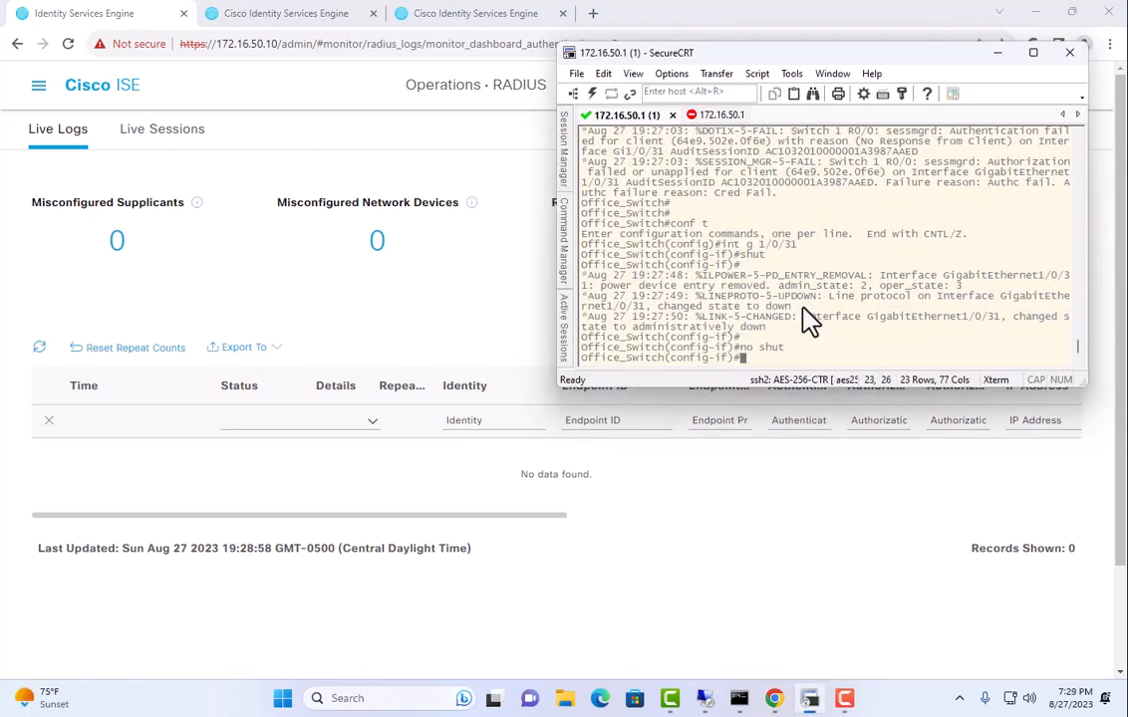
text(exit)
key(Return)
text(exit)
key(Return)
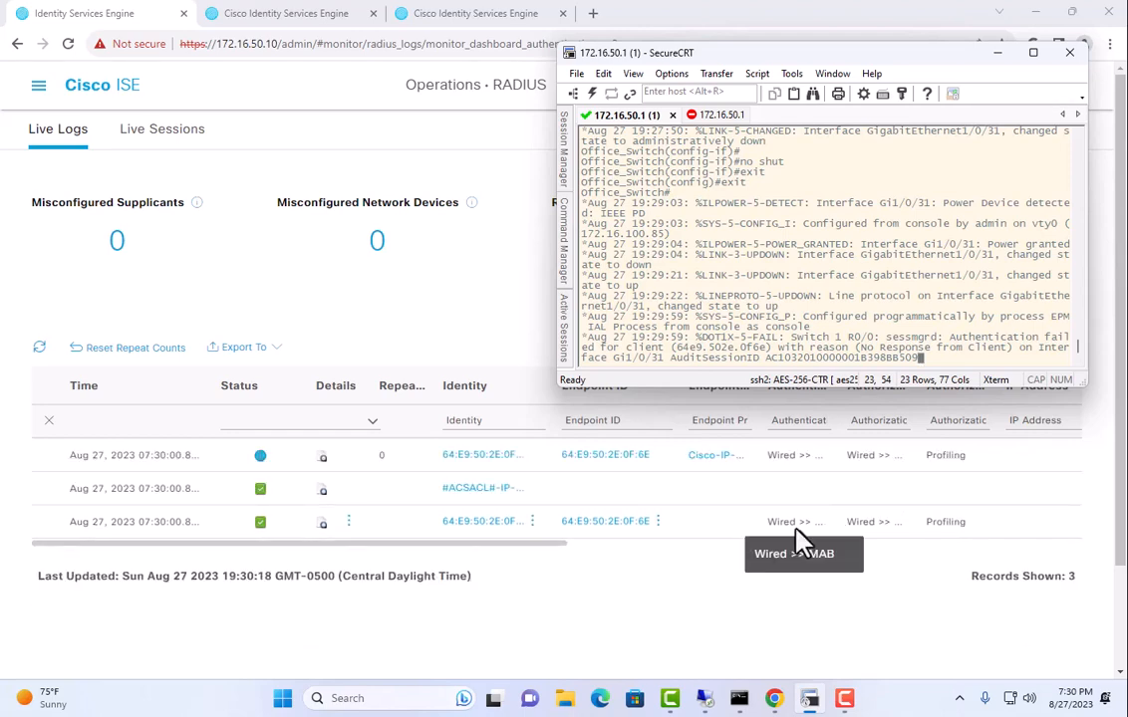
Review the #ACSACL# report's cisco-av-pair 'ip:inacl#1=deny ip any any', then close the report tabs.
click(322, 498)
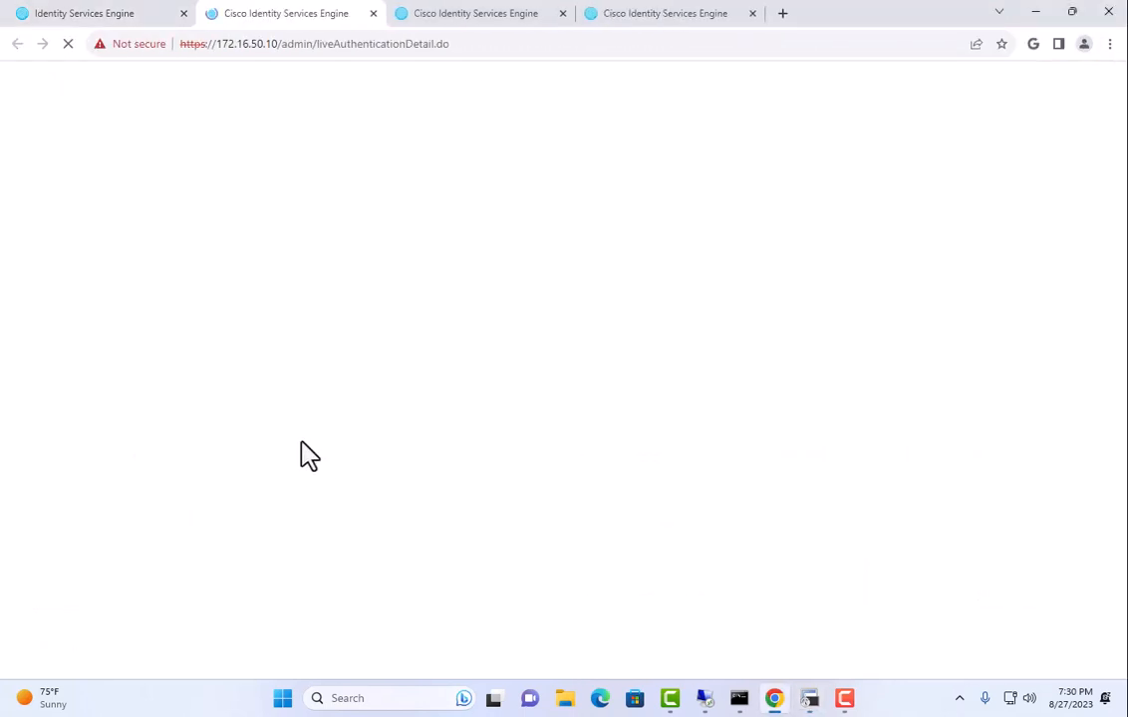
scroll(300, 440, down, 15)
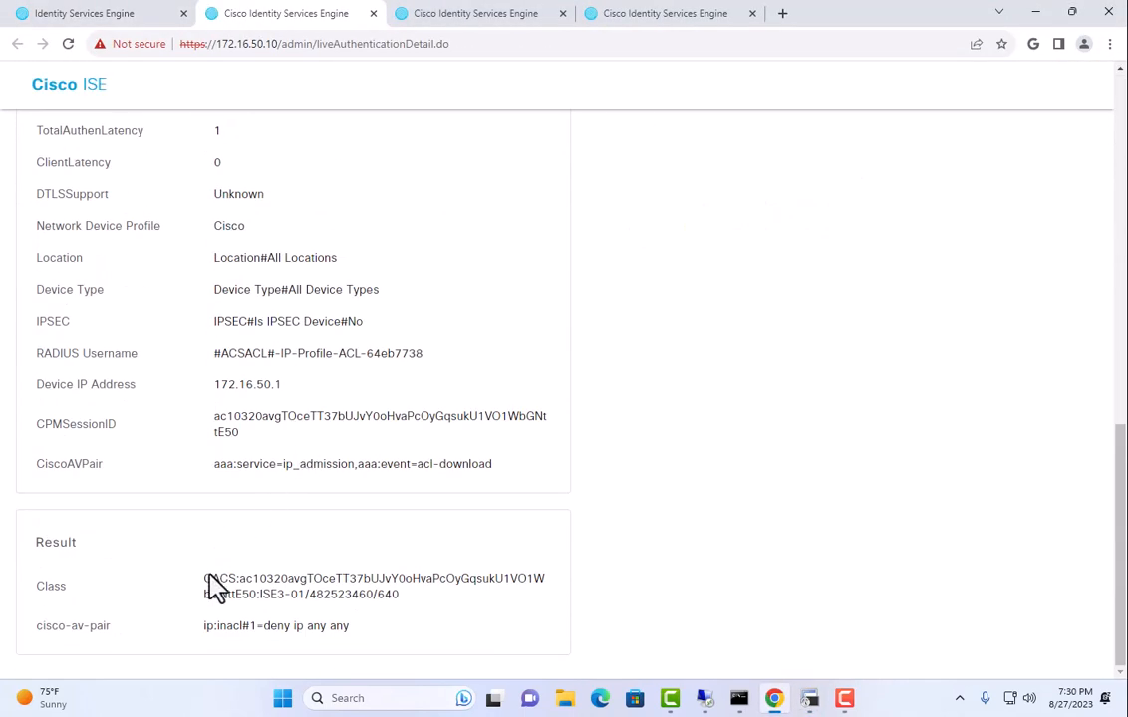
drag(205, 580, 399, 594)
drag(256, 625, 349, 626)
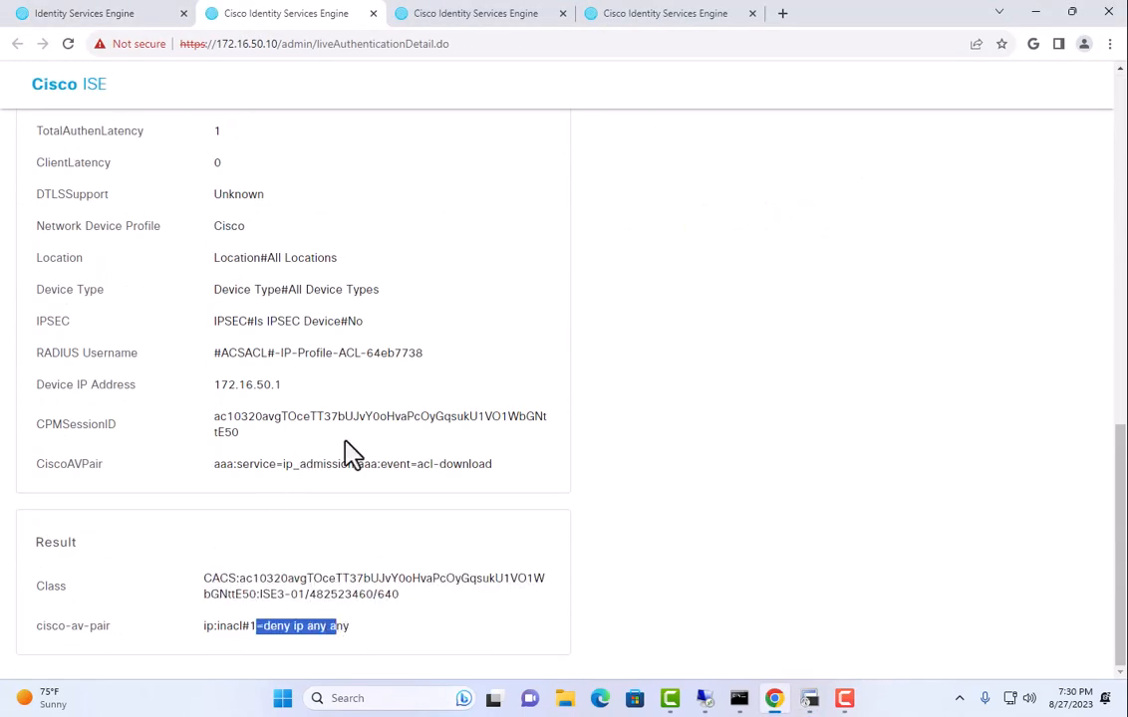
click(372, 13)
click(373, 13)
click(373, 13)
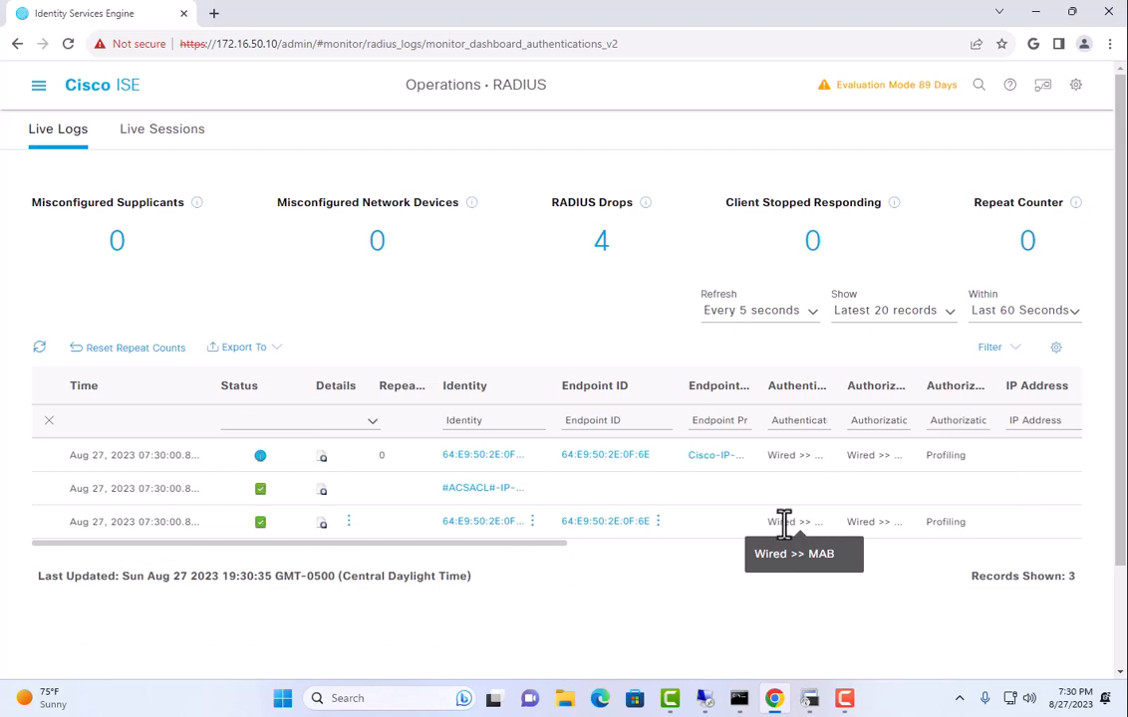
drag(768, 455, 812, 451)
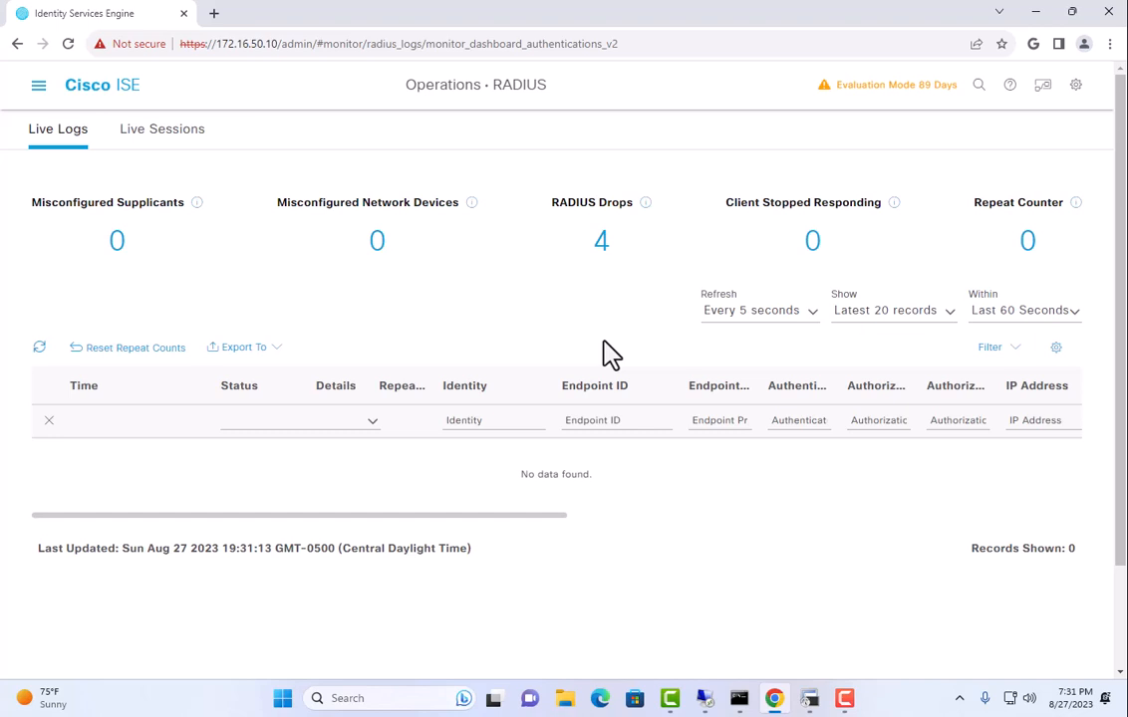
Shut down GigabitEthernet1/0/31 on Office_Switch via 'conf t', 'int g 1/0/31' and 'shut'.
click(811, 701)
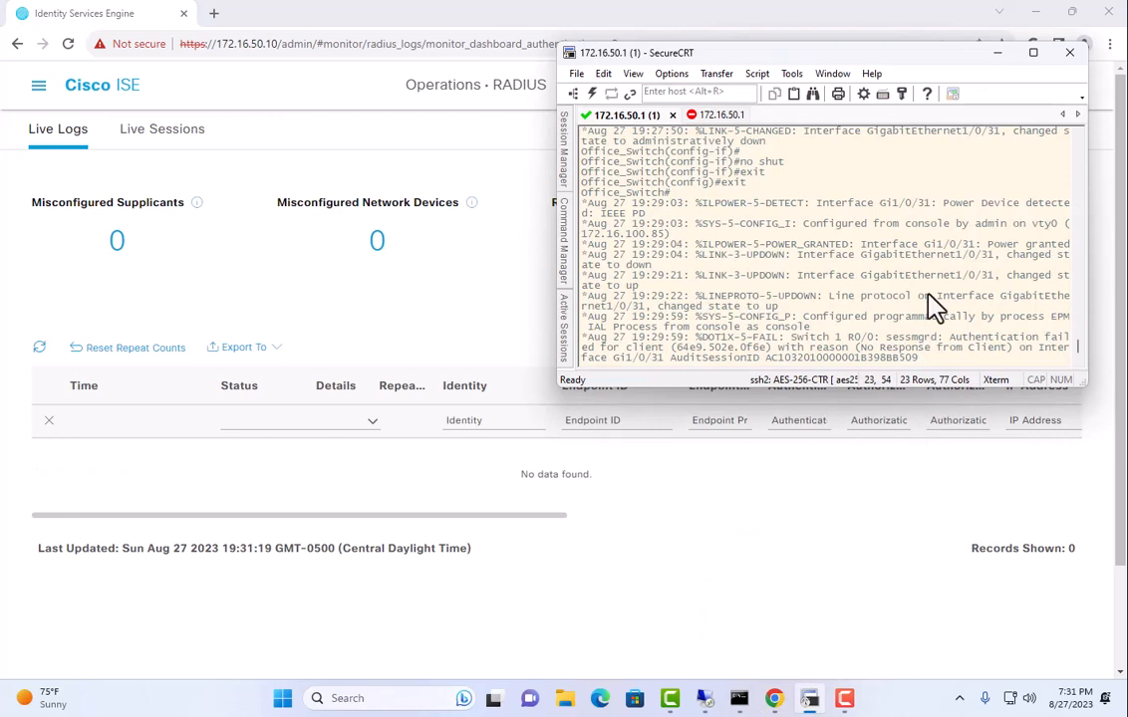
key(Return)
key(Return)
key(Return)
text(conf t)
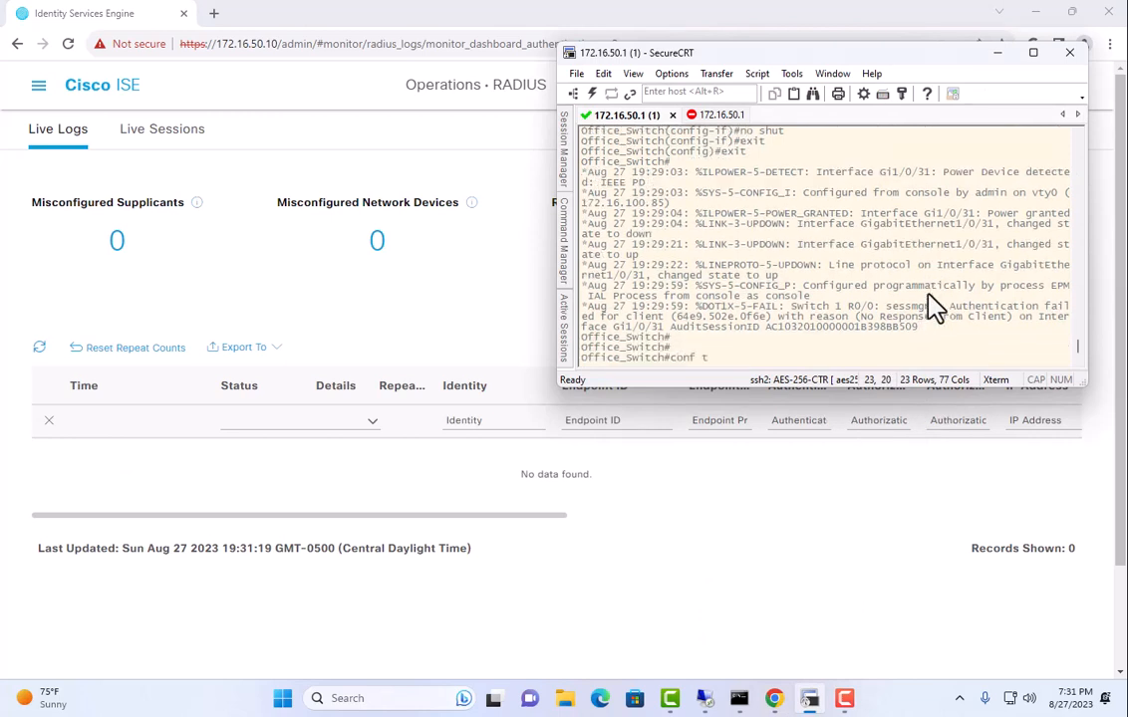
key(Return)
text(int g 1/0/31)
key(Return)
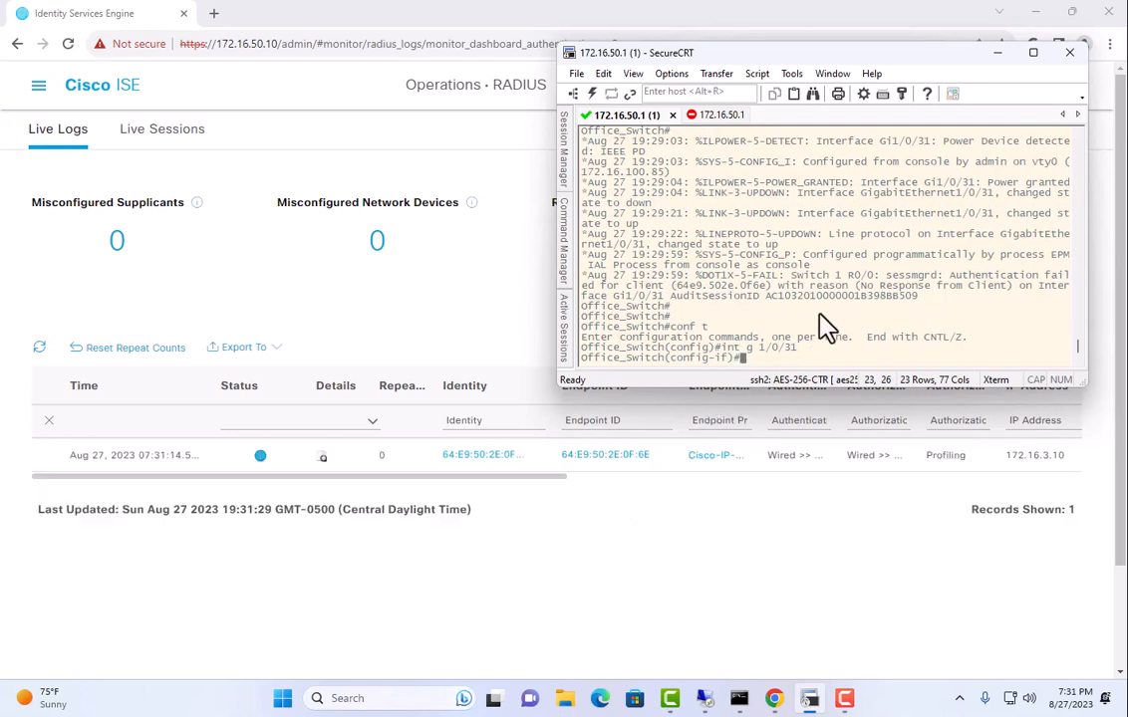
text(shut)
key(Return)
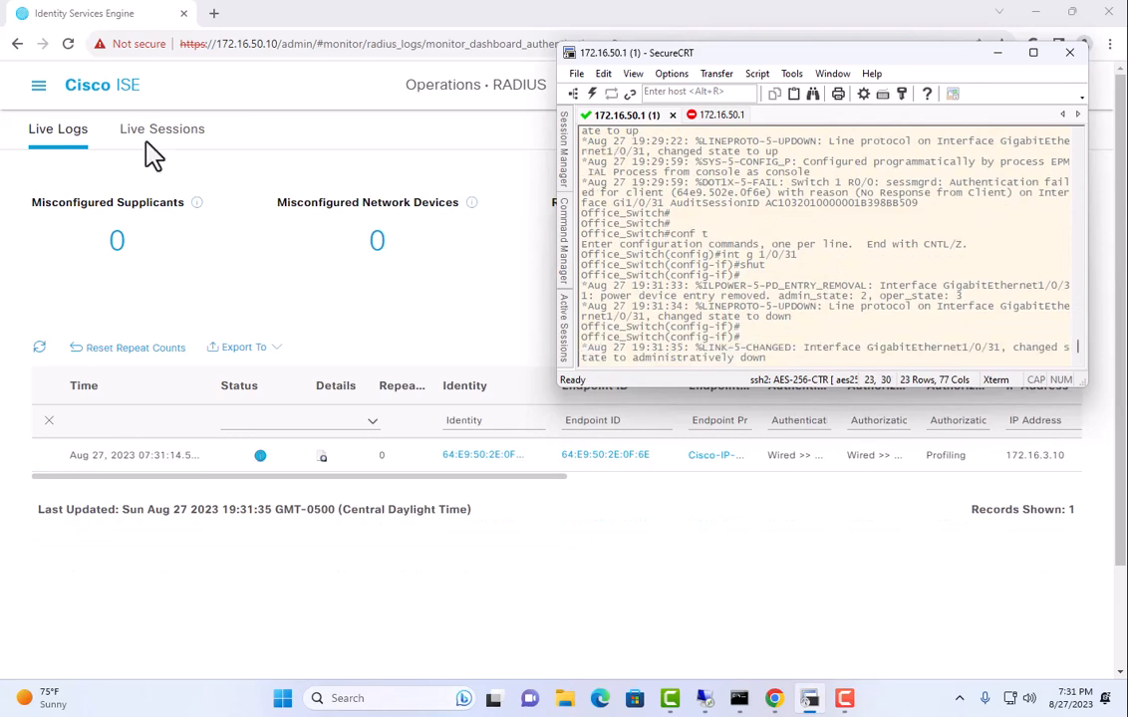
click(39, 100)
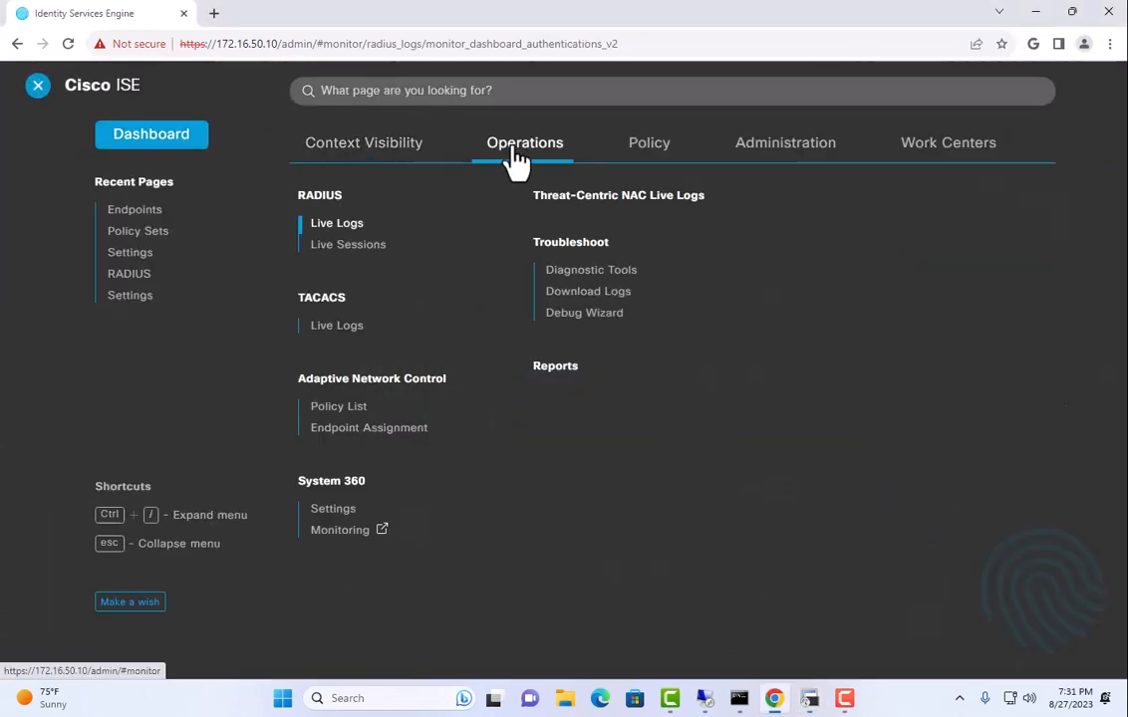
Open the Context Visibility Endpoints list showing 25 rows per page.
click(391, 162)
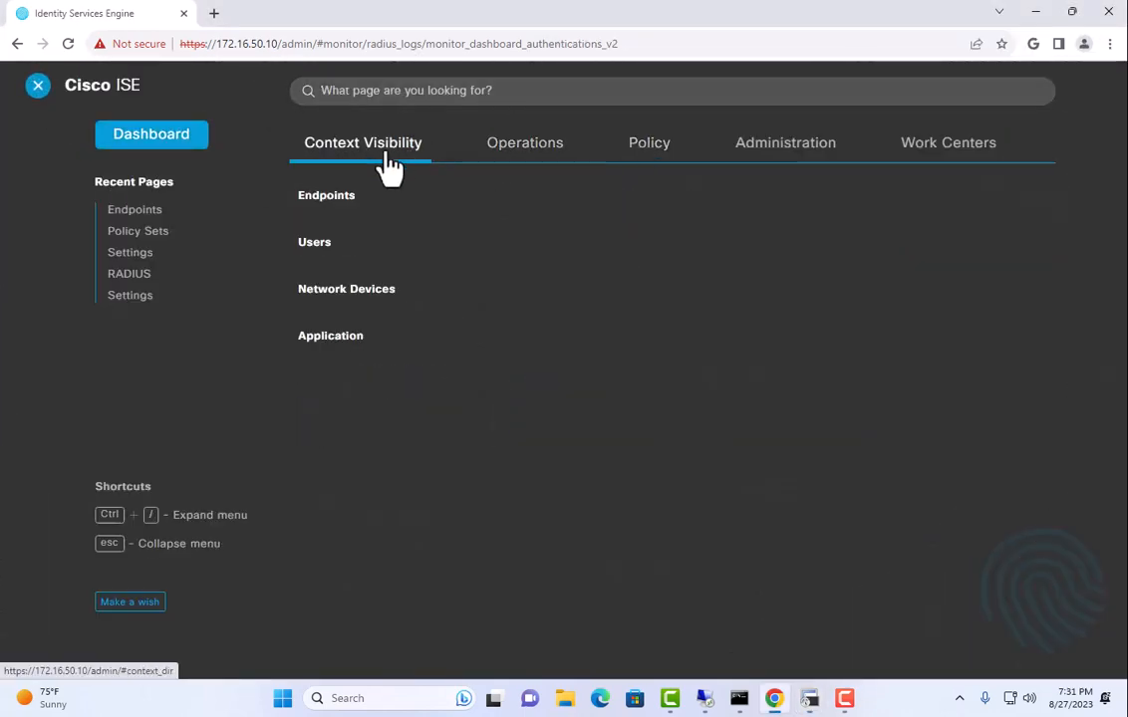
click(328, 197)
scroll(907, 458, down, 2)
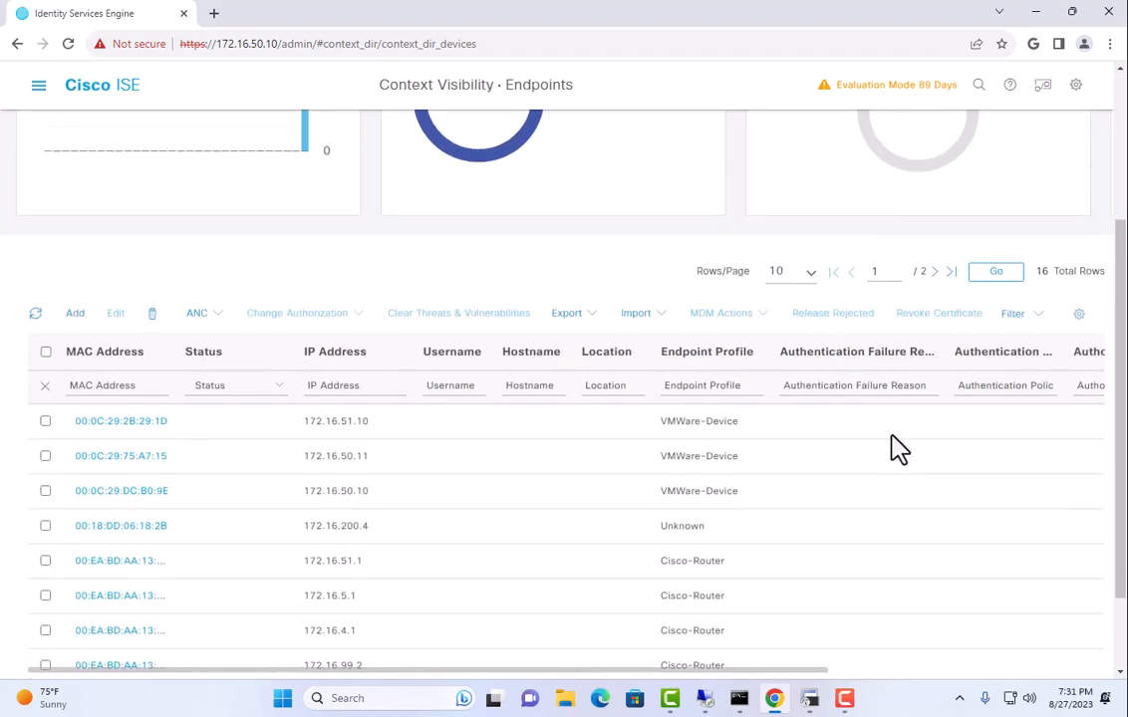
click(790, 272)
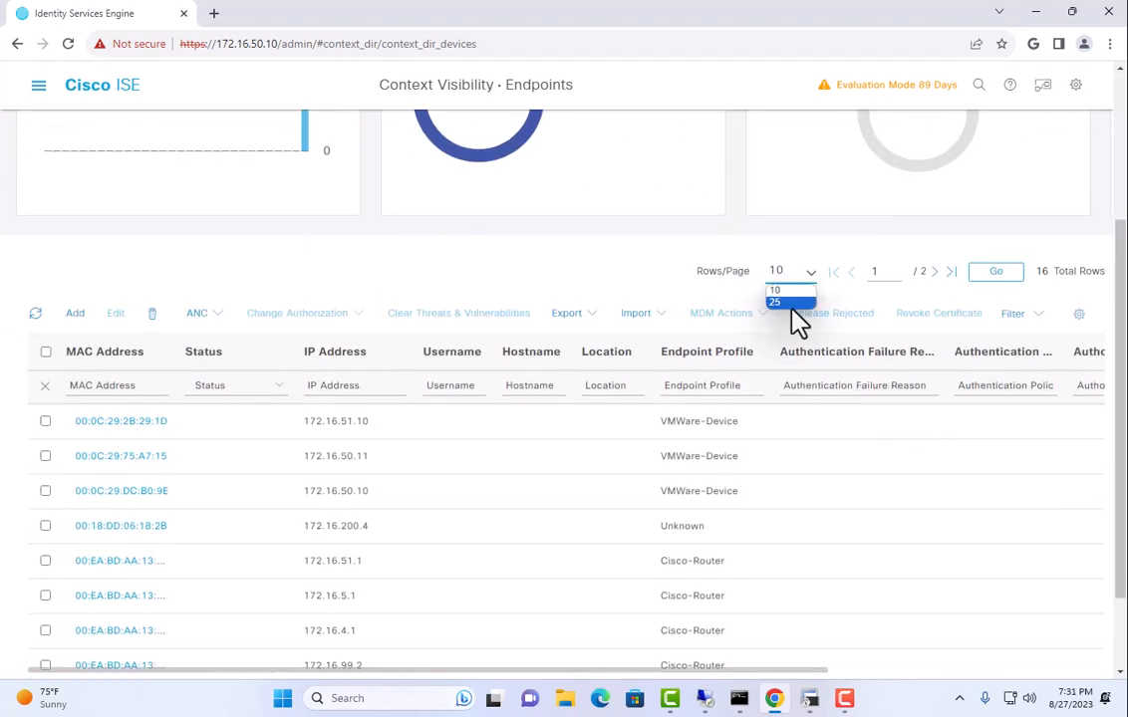
click(792, 304)
scroll(394, 294, down, 4)
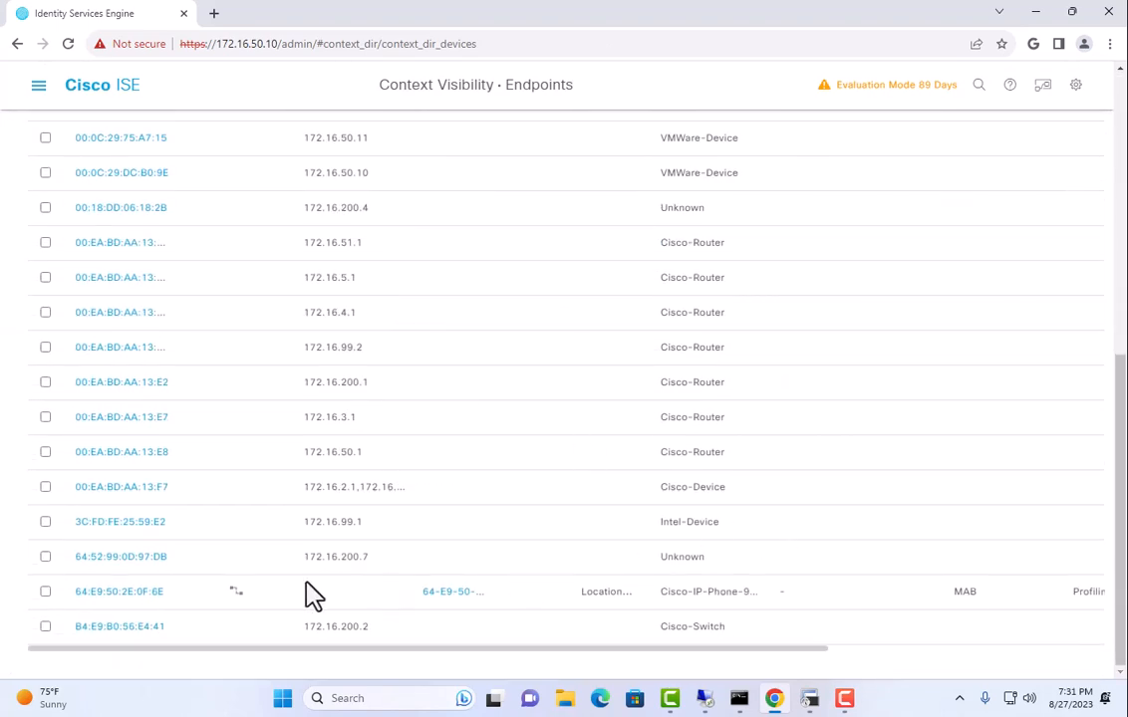
Delete endpoint 64:E9:50:2E:0F:6E, leaving 15 endpoints listed.
click(45, 591)
scroll(159, 608, up, 5)
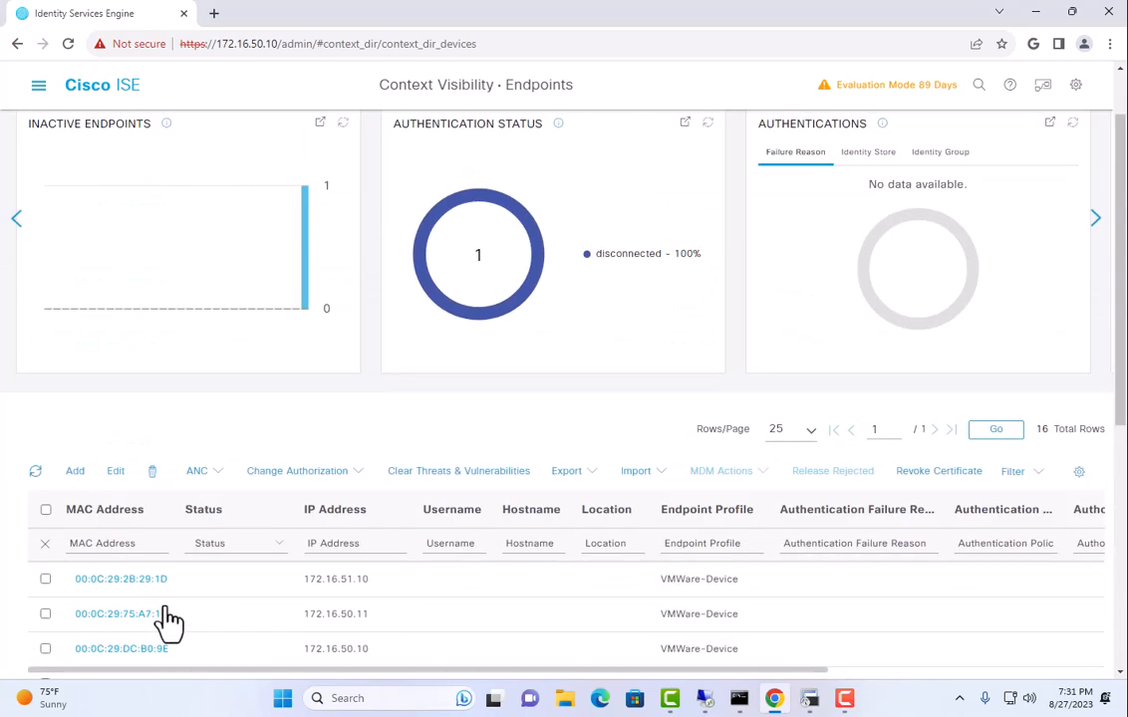
click(151, 472)
click(199, 520)
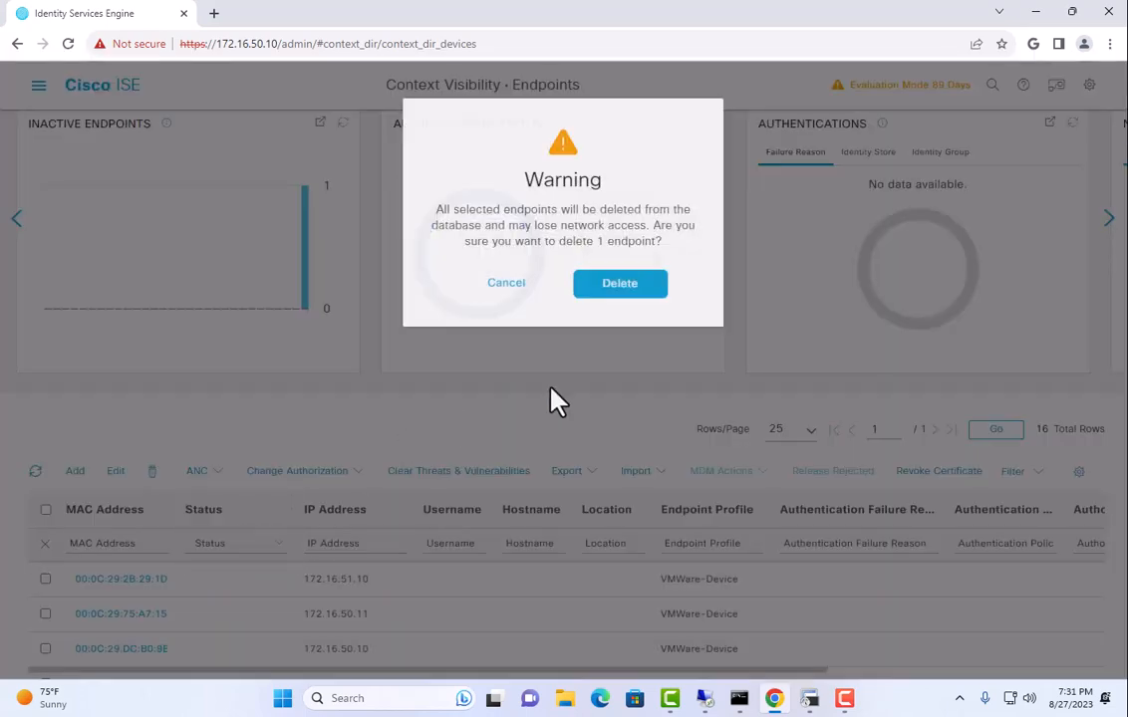
click(637, 284)
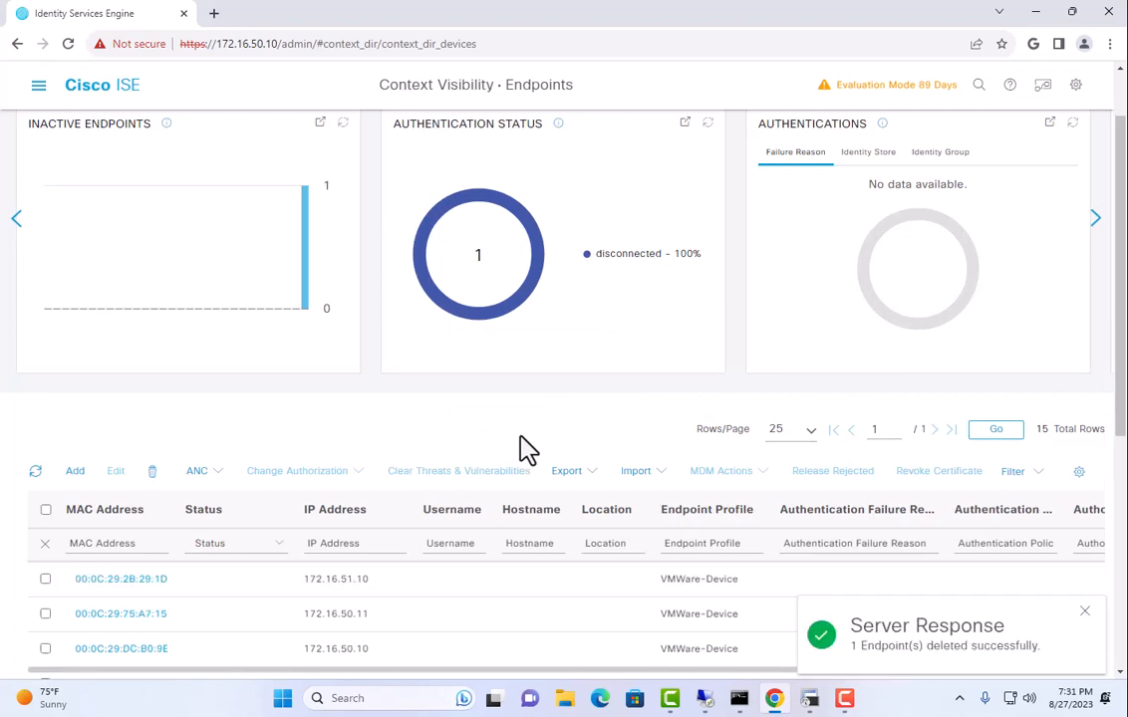
scroll(525, 448, up, 1)
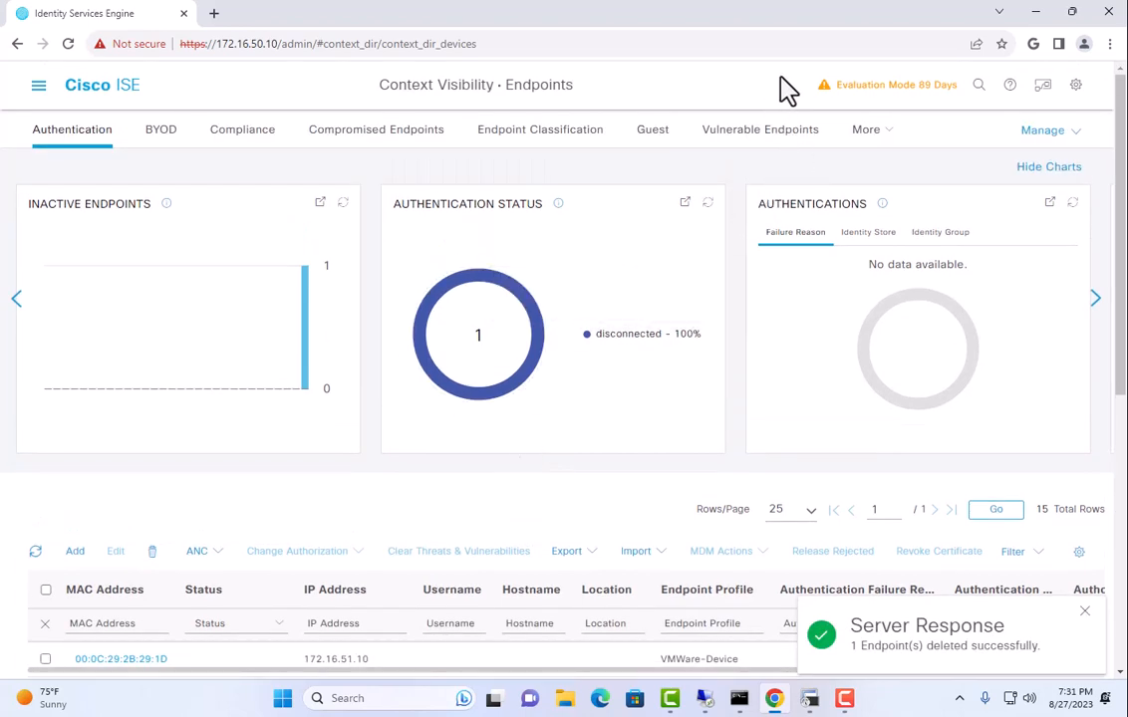
click(36, 86)
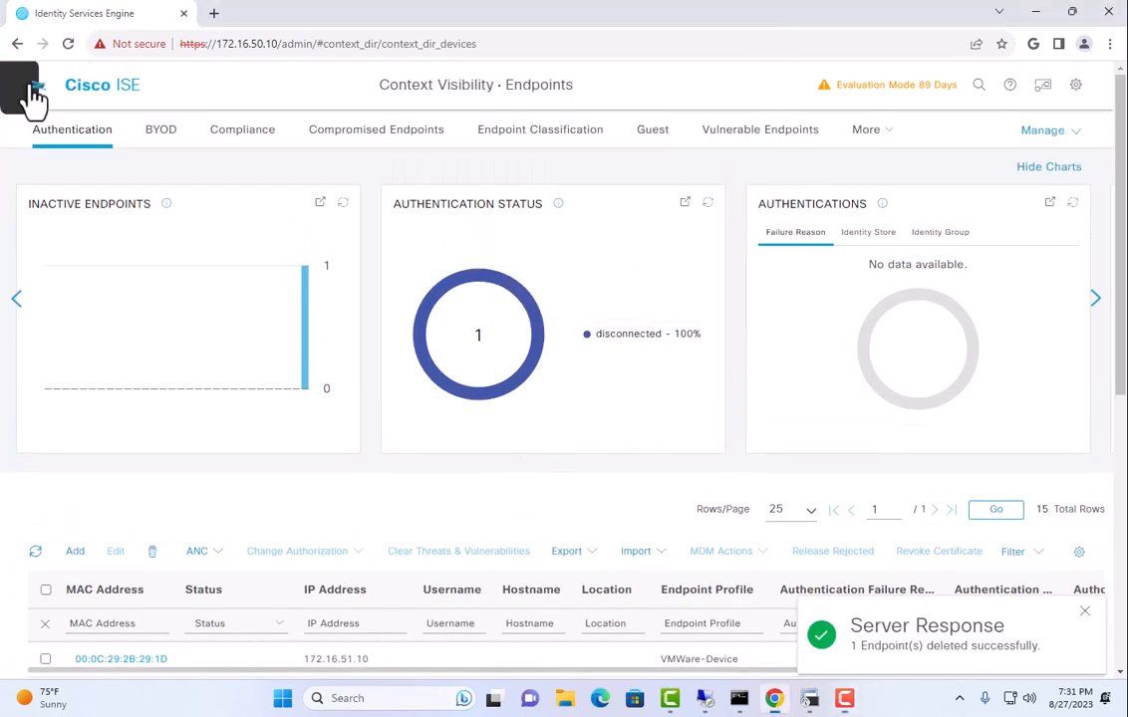
Set the Work Centers Profiler CoA Type to Reauth and save the profiler settings.
click(926, 145)
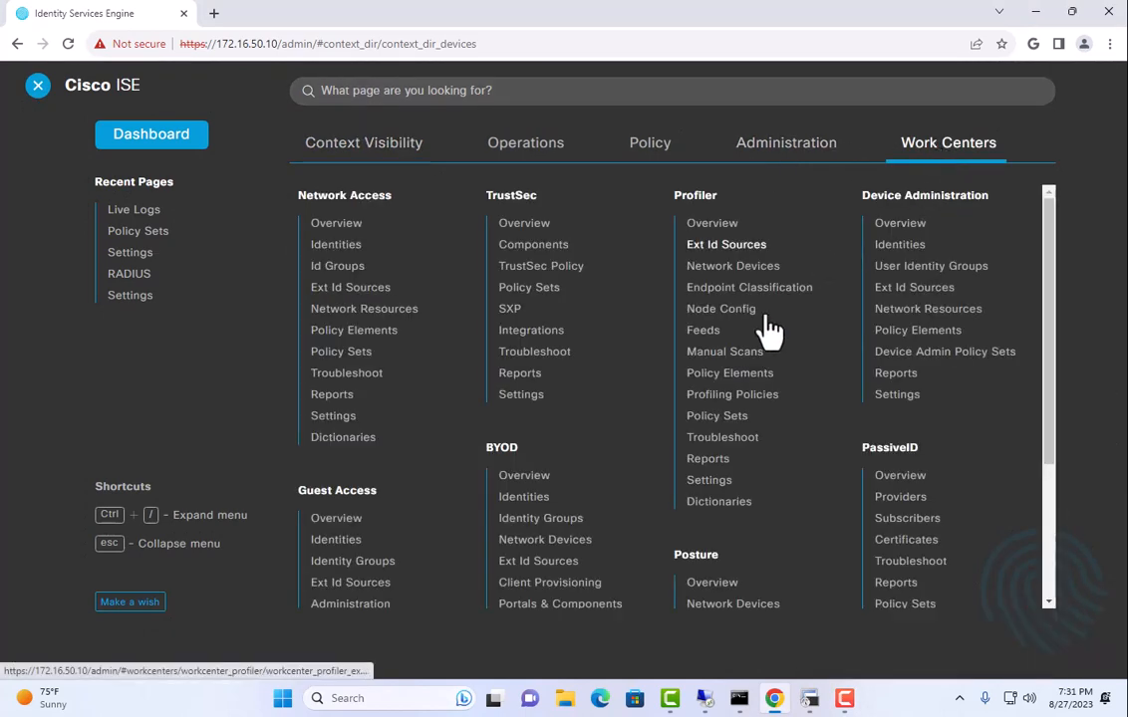
click(693, 482)
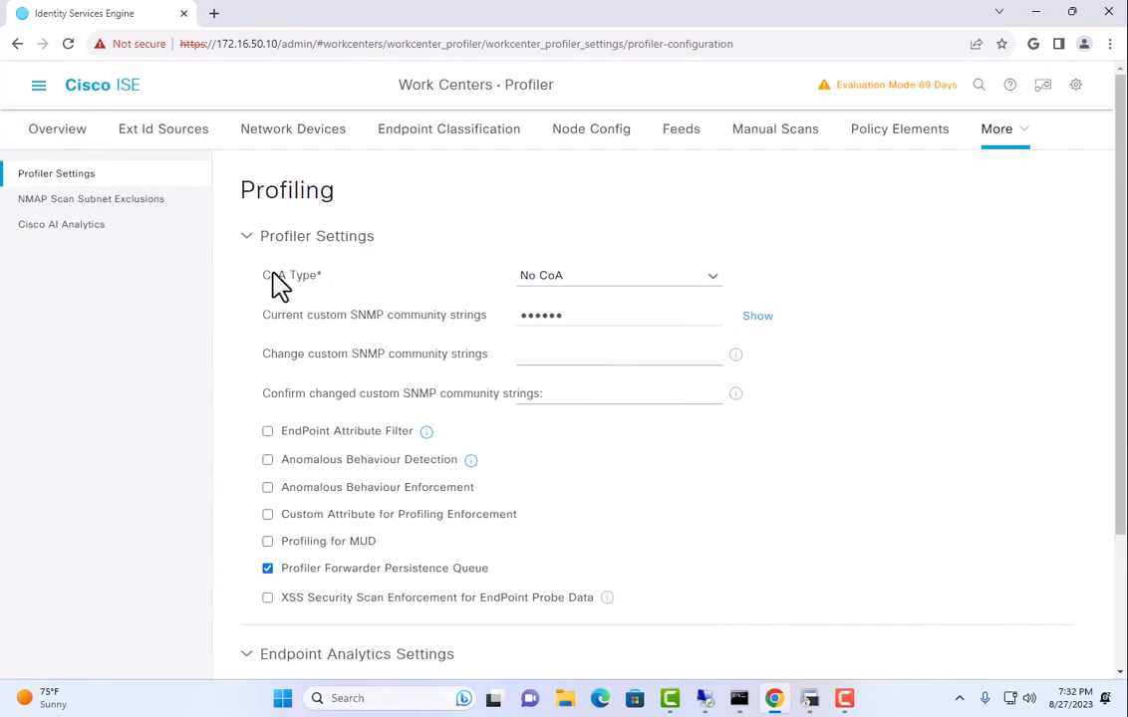
drag(272, 273, 355, 285)
scroll(556, 299, down, 2)
scroll(558, 307, up, 2)
click(551, 278)
click(711, 281)
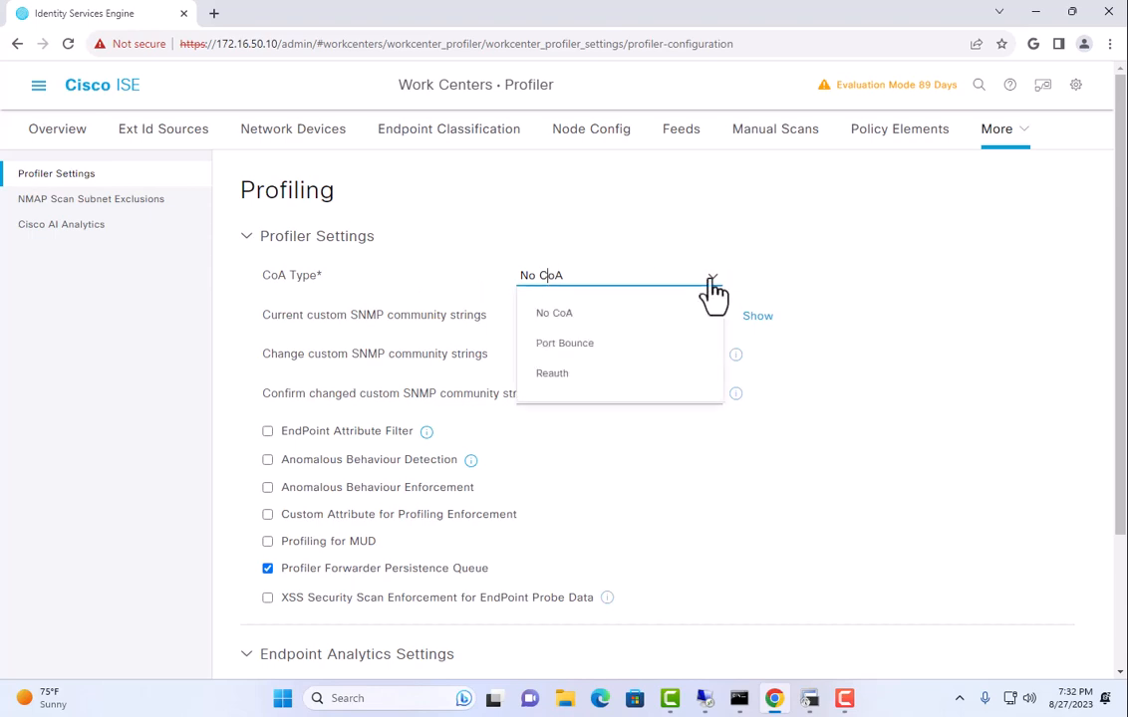
click(567, 377)
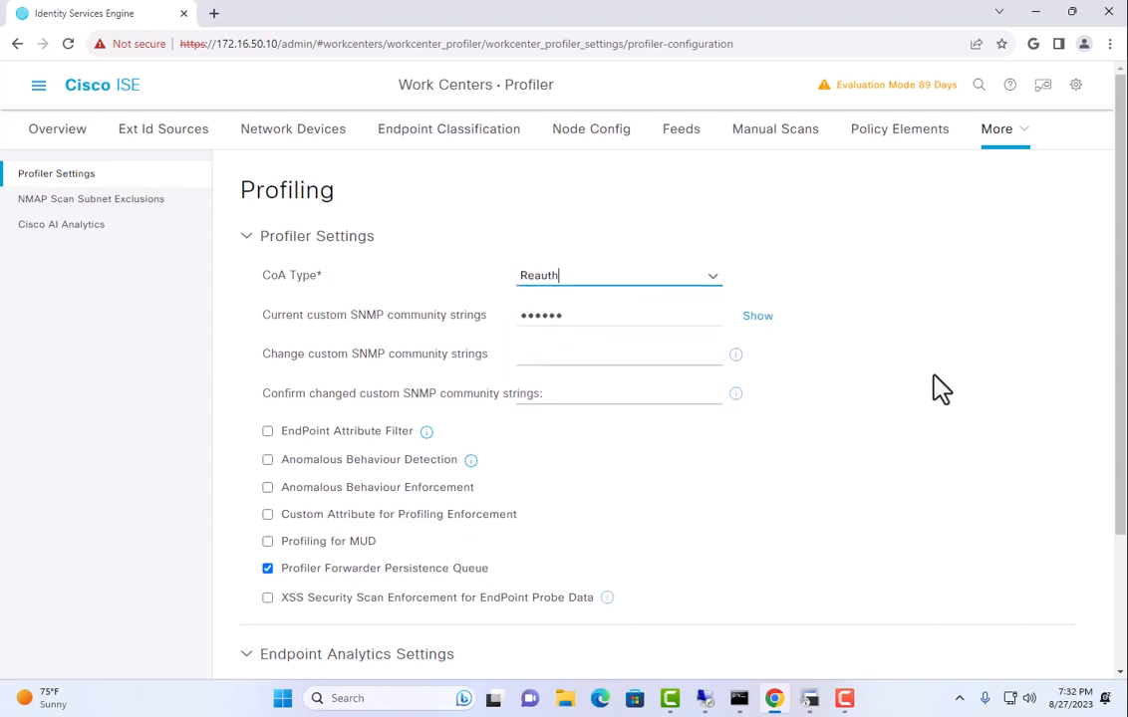
scroll(955, 394, down, 2)
click(1030, 635)
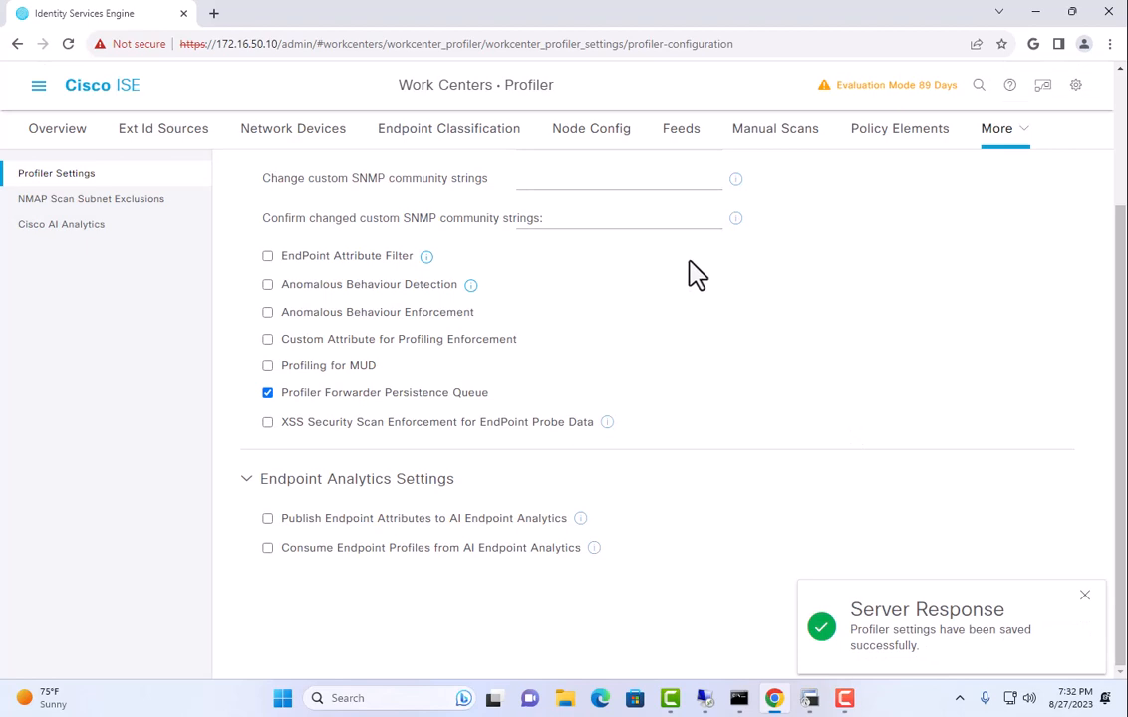
Open Operations > RADIUS Live Logs from the ISE menu.
click(39, 88)
mouse_move(488, 157)
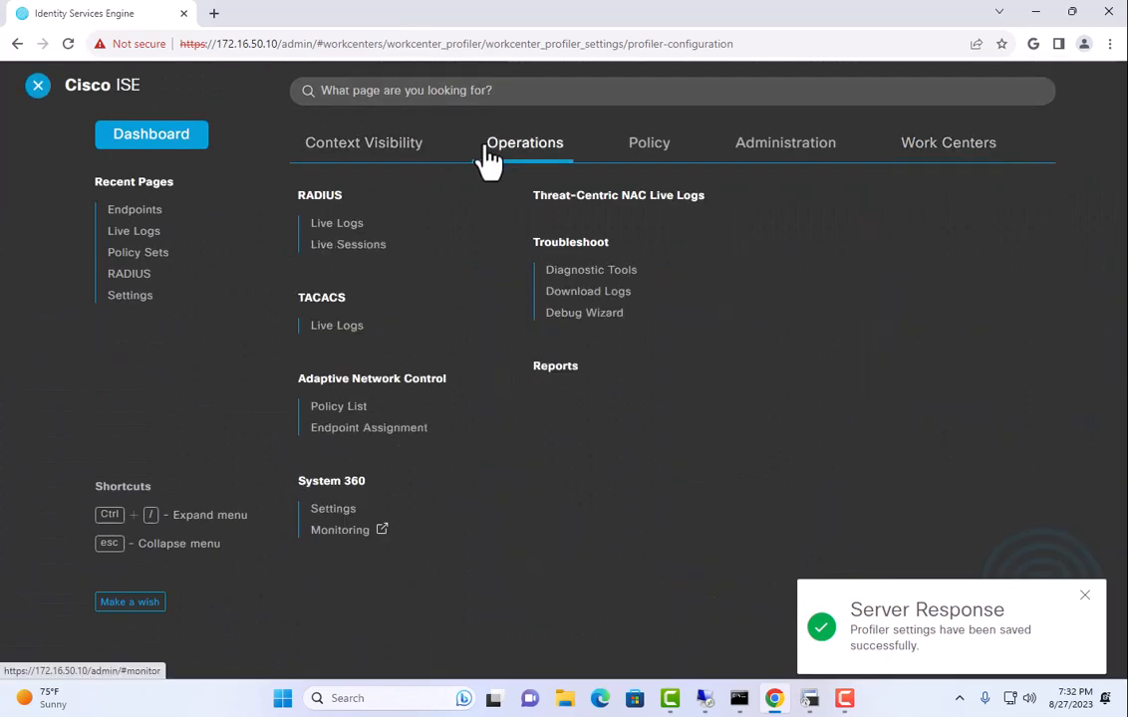
click(321, 228)
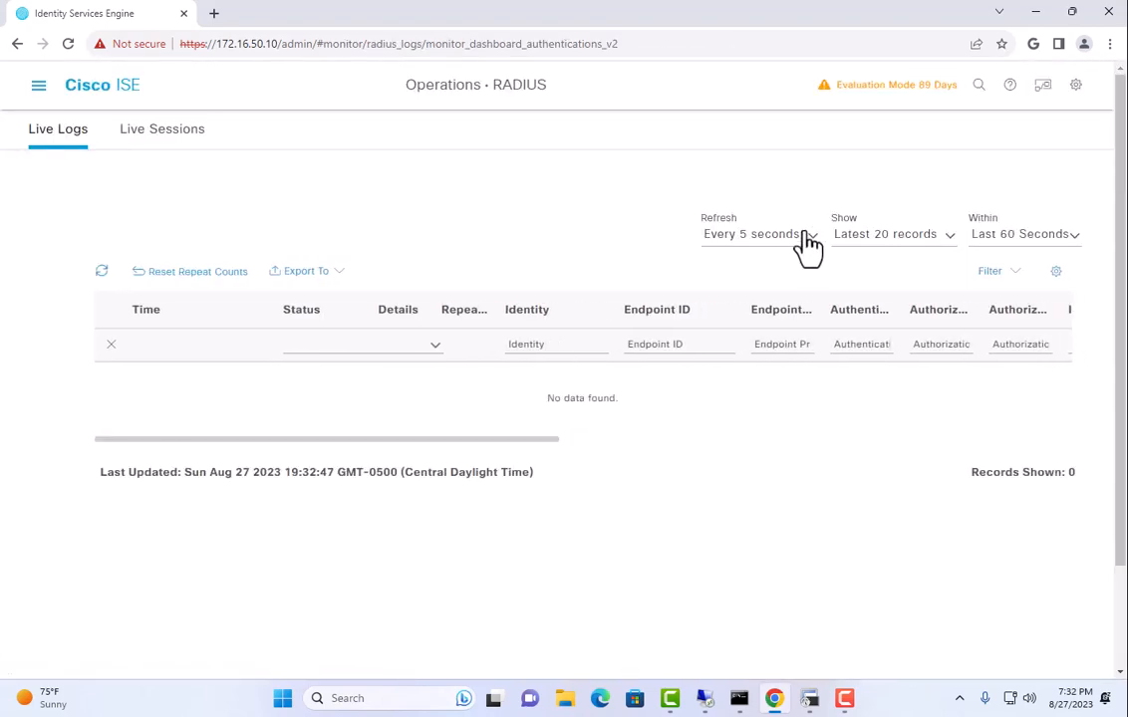
Check the Context Visibility Endpoints list at 25 rows per page.
click(37, 88)
mouse_move(360, 149)
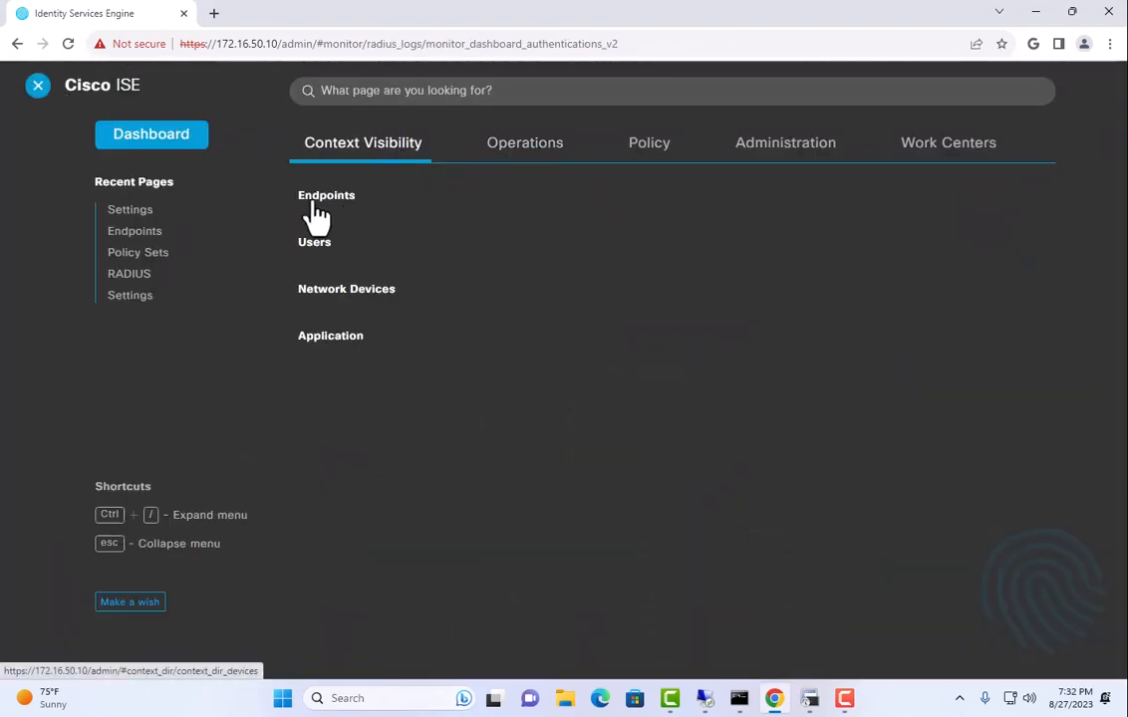
click(317, 199)
click(797, 510)
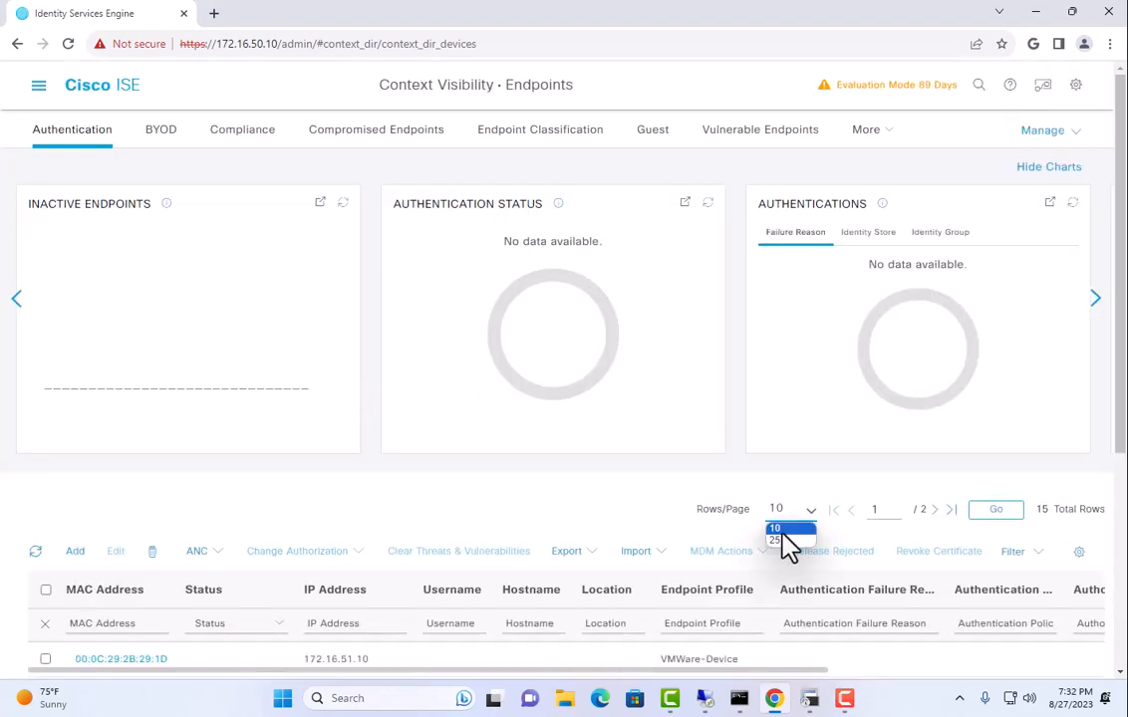
click(787, 539)
scroll(307, 554, down, 5)
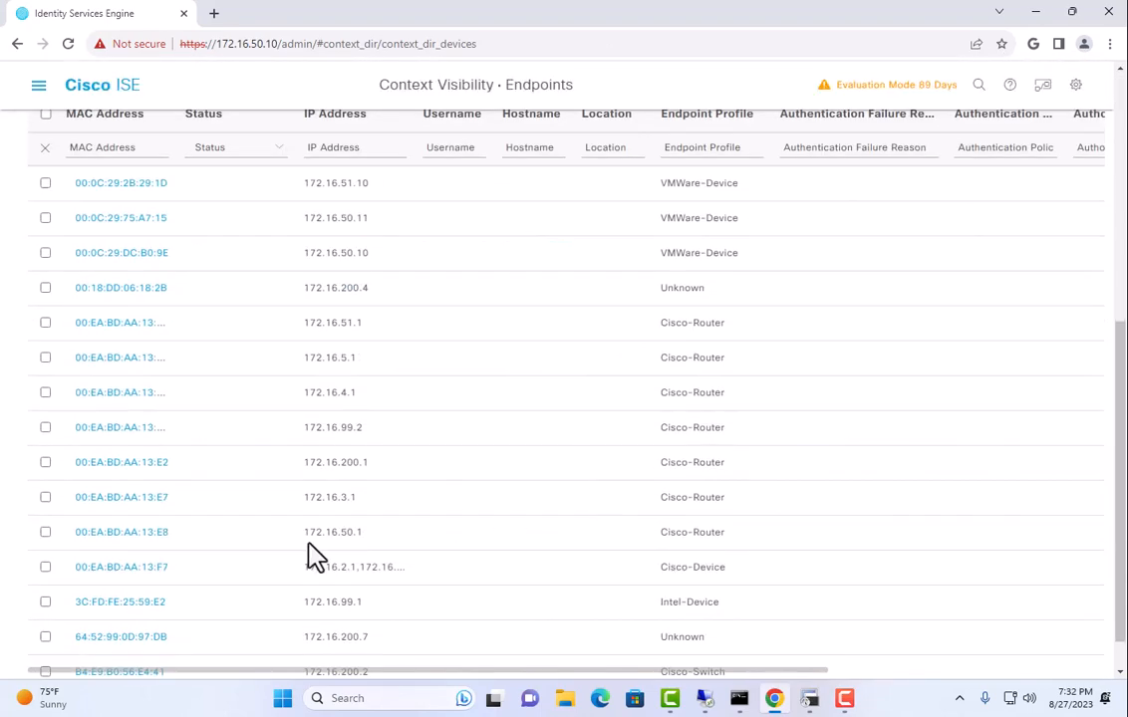
scroll(307, 554, up, 5)
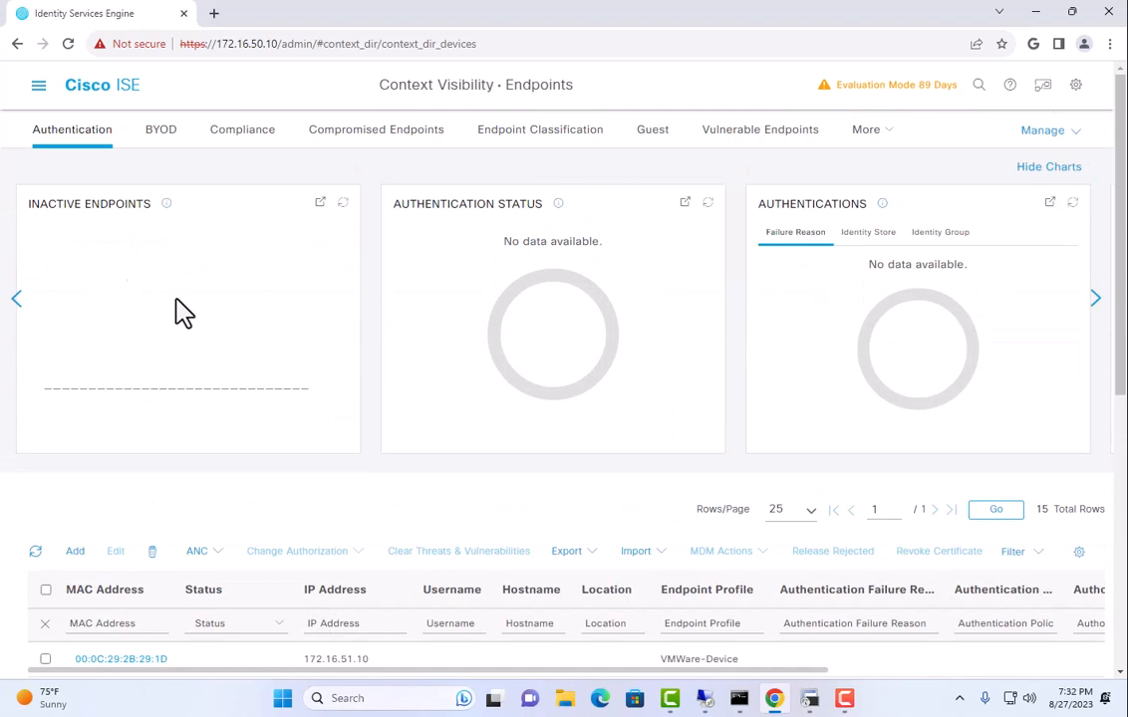
Return to RADIUS Live Logs, which still show no records.
click(38, 87)
click(490, 150)
click(373, 221)
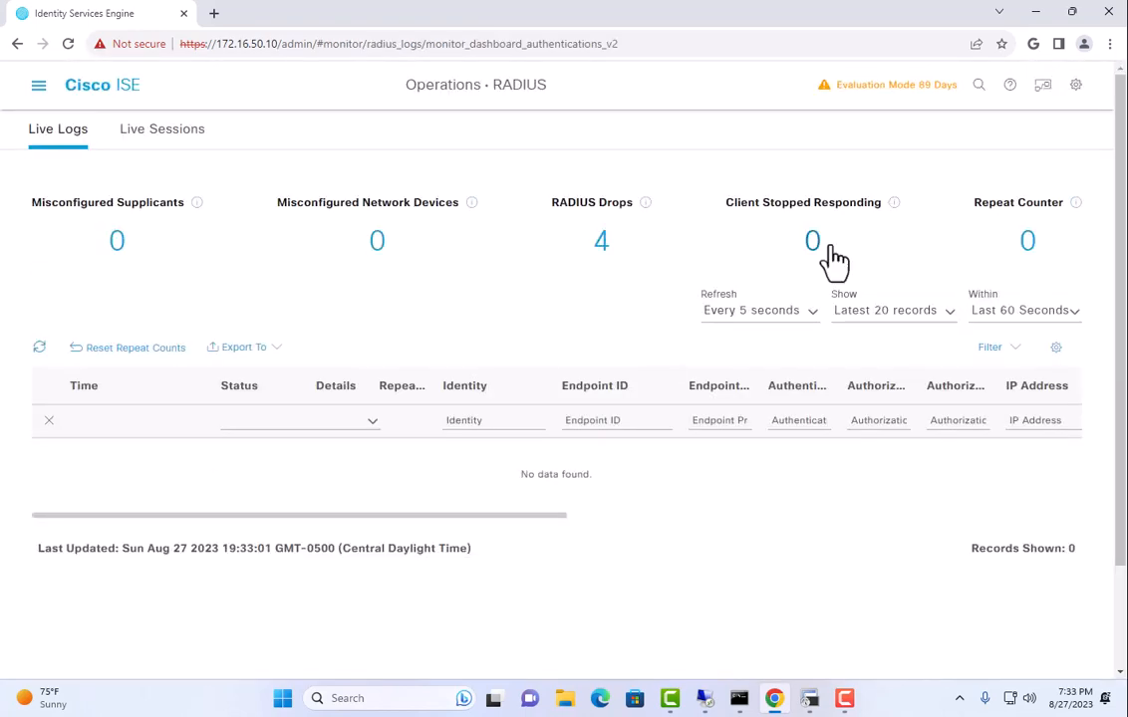
click(809, 699)
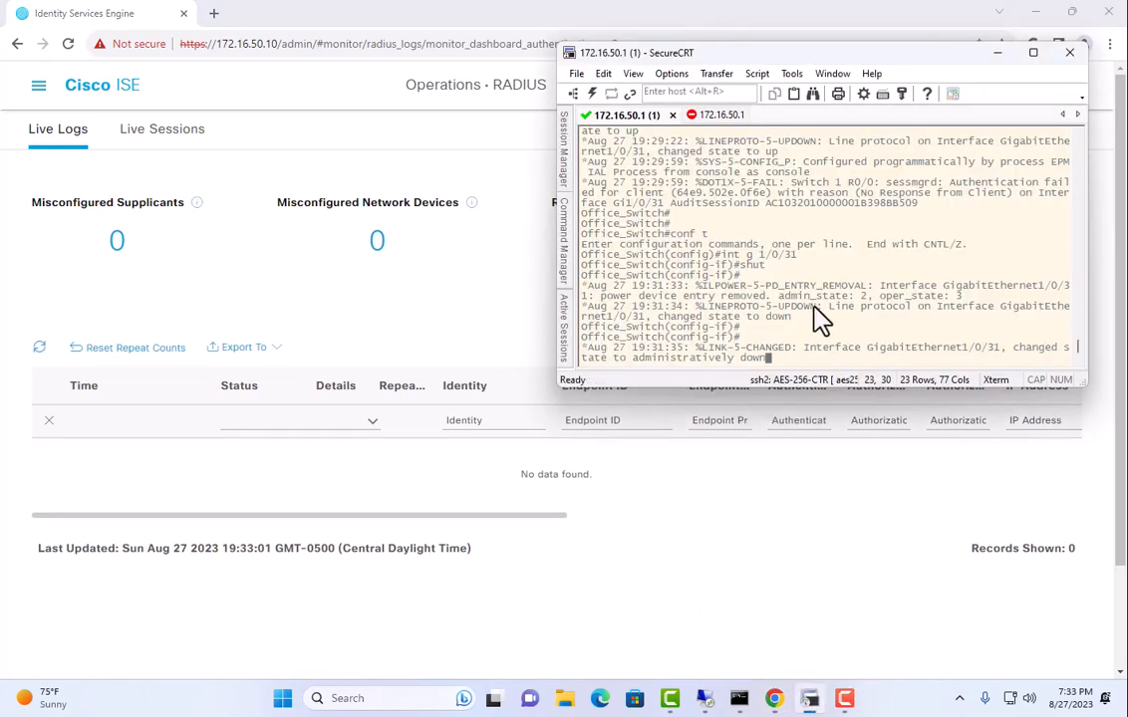
Bring interface Gi1/0/31 back up with 'no shut' and exit configuration mode.
key(Return)
text(no shut)
key(Return)
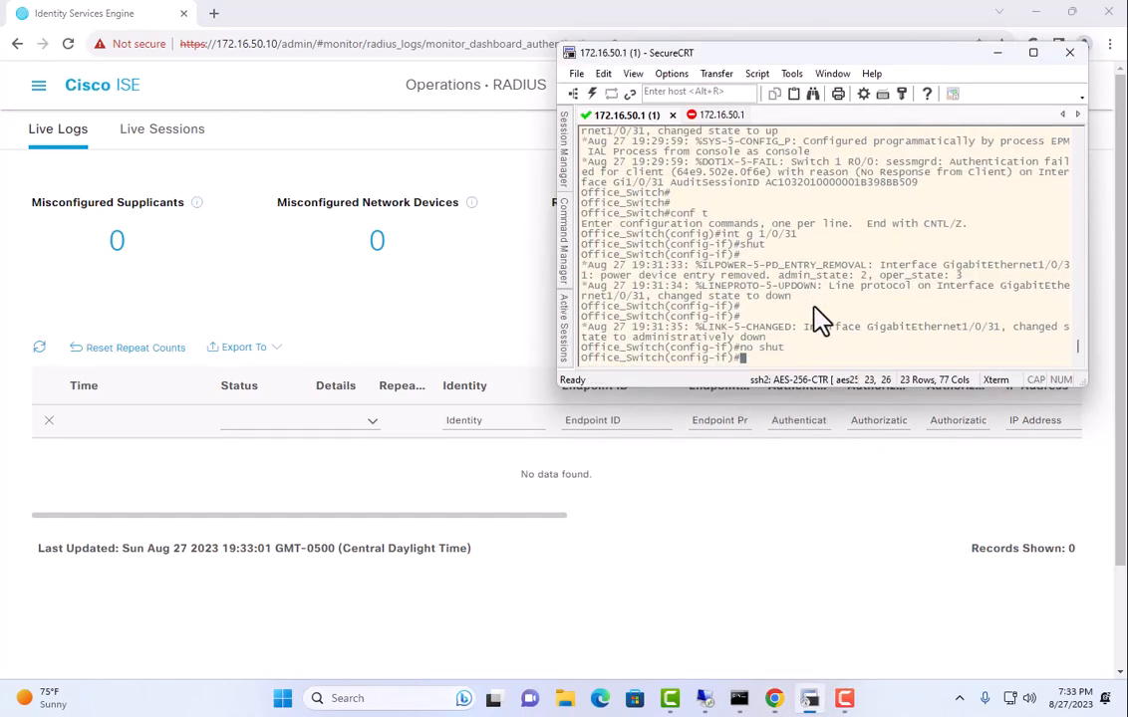
text(exit)
key(Return)
text(exit)
key(Return)
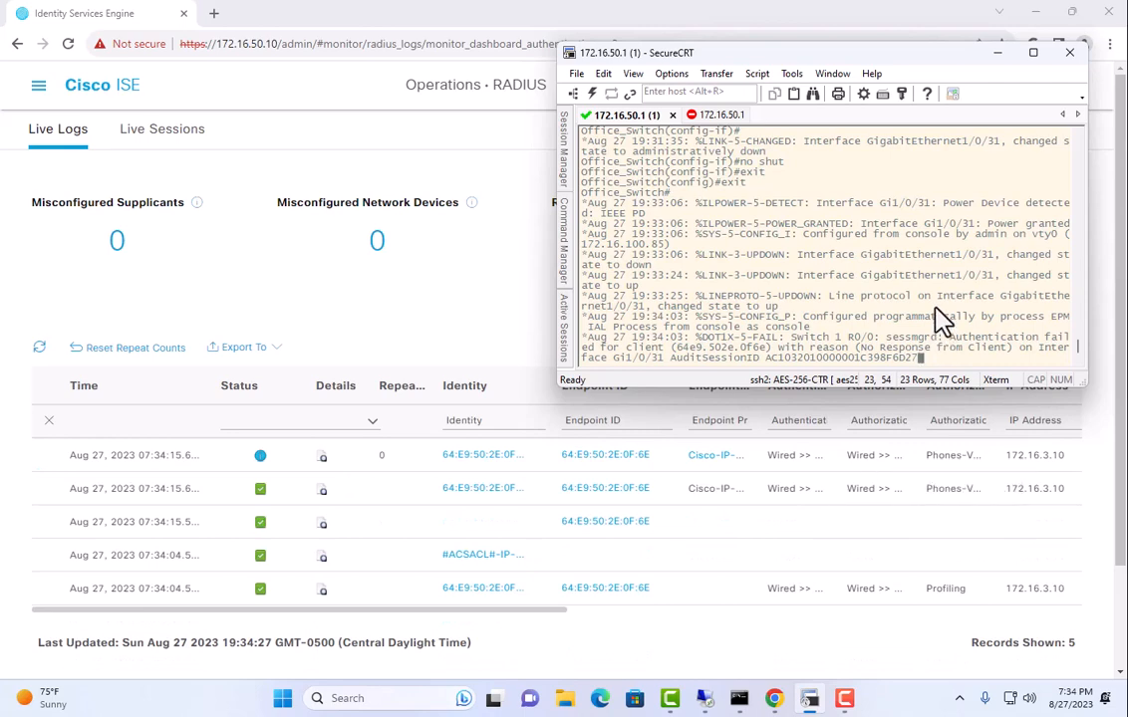
Confirm 64e9.502e.0f6e is learned on Gi1/0/31 VLAN 3, then ping 172.16.3.10 successfully.
key(Return)
key(Return)
key(Return)
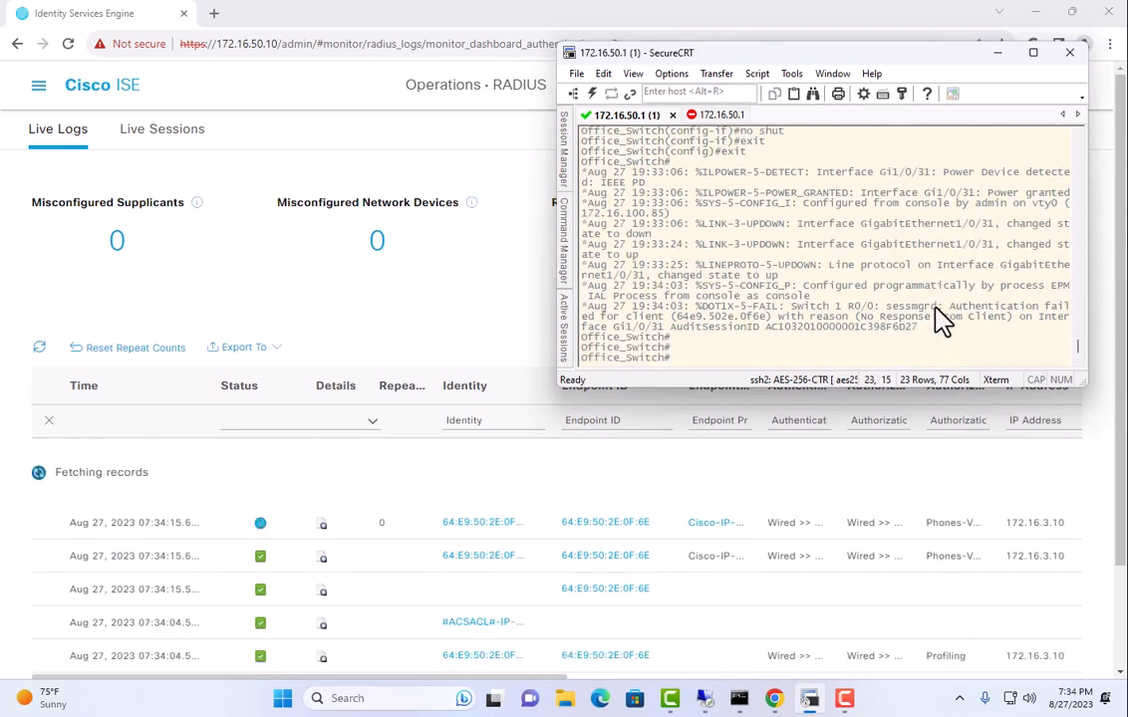
text(show ma)
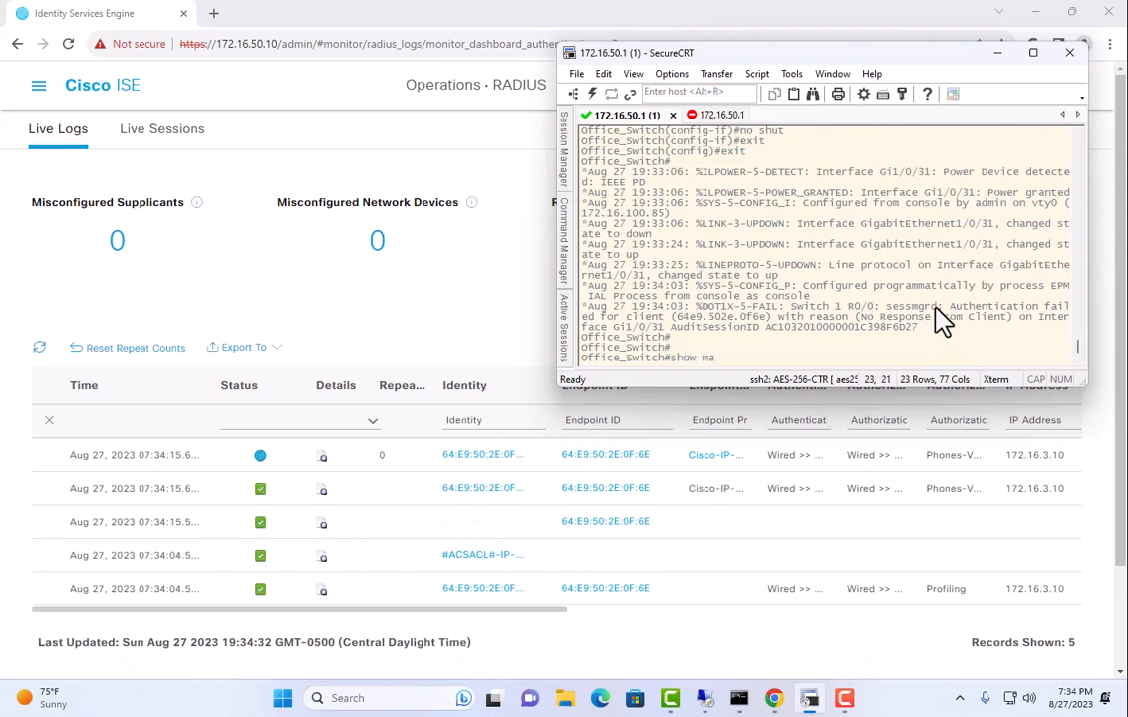
text(c ad)
key(Tab)
text(in)
key(Tab)
text(gi)
key(Tab)
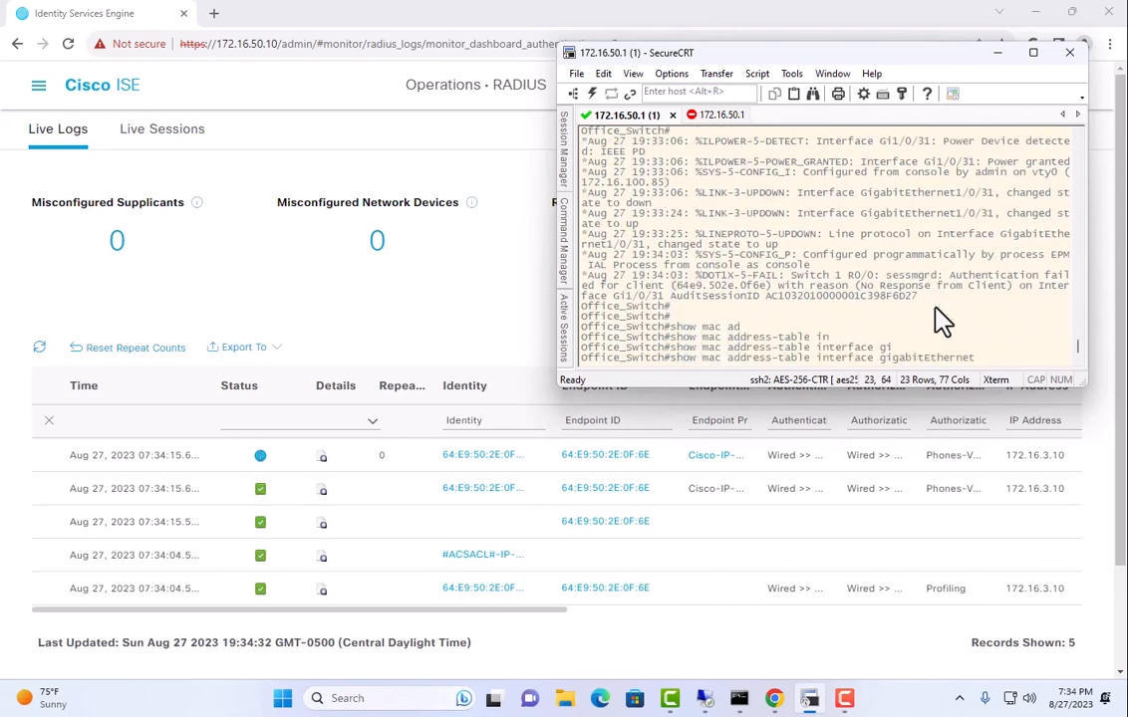
text(1/0/31)
key(Return)
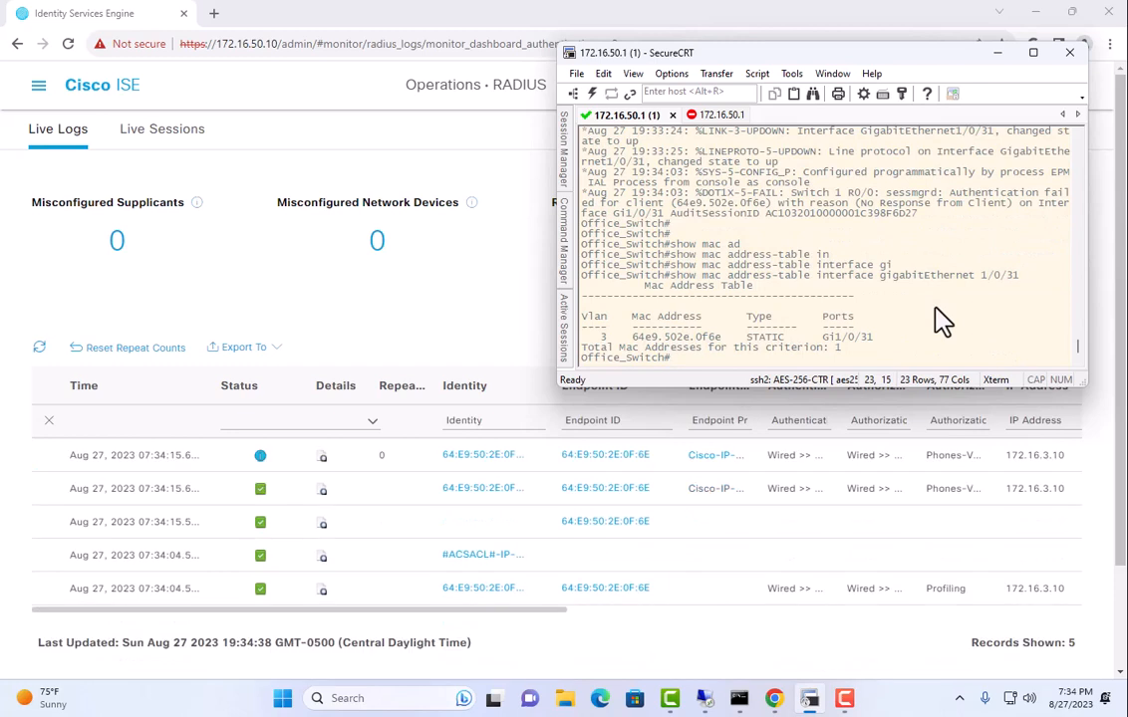
drag(631, 336, 884, 348)
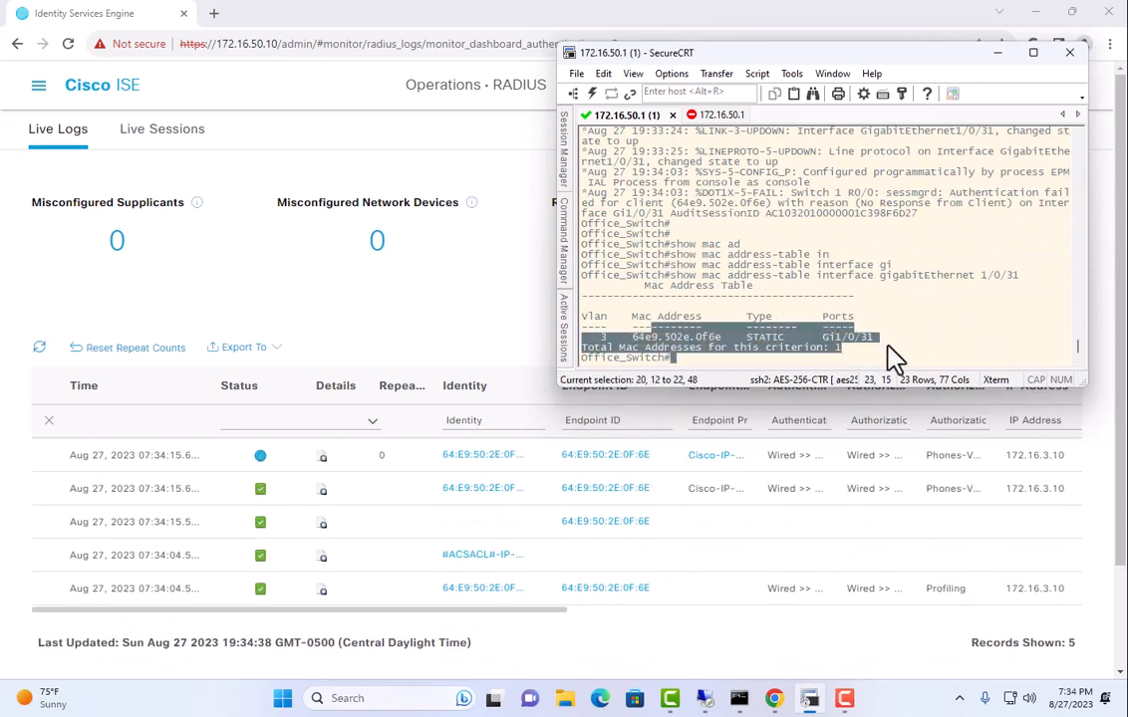
click(838, 365)
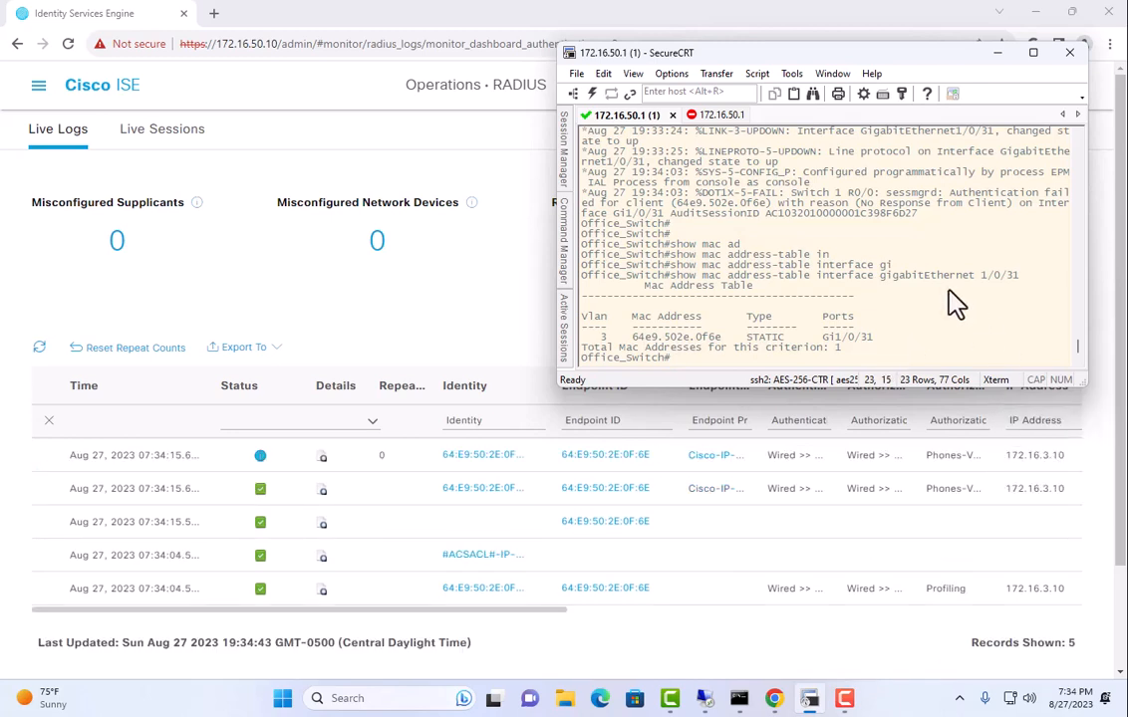
text(ping 172.16.3.10)
key(Return)
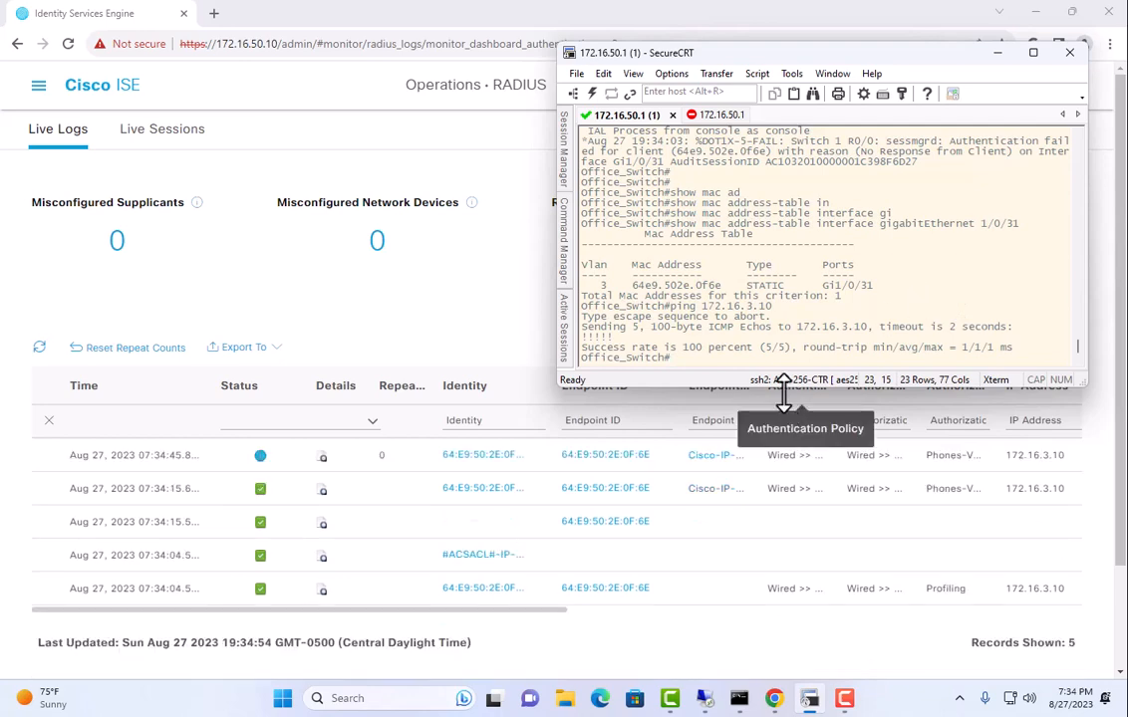
Pause Live Logs auto-refresh and open the oldest record, noting Wired >> MAB and Wired >> Profiling policies.
click(468, 336)
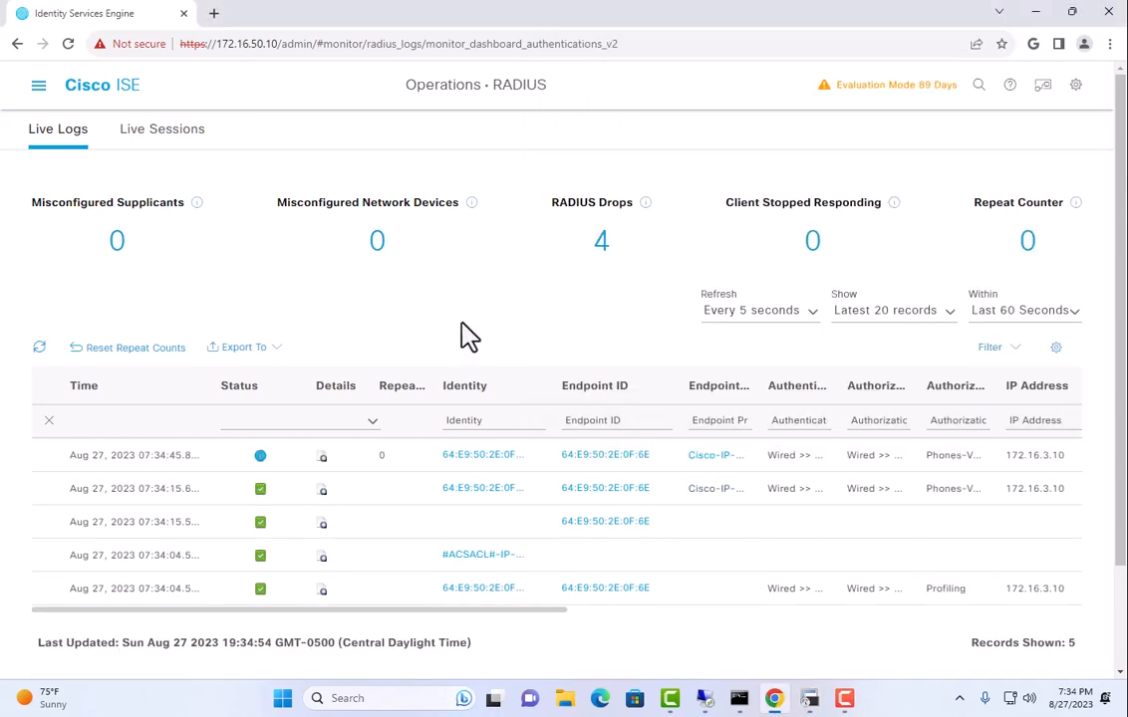
click(719, 311)
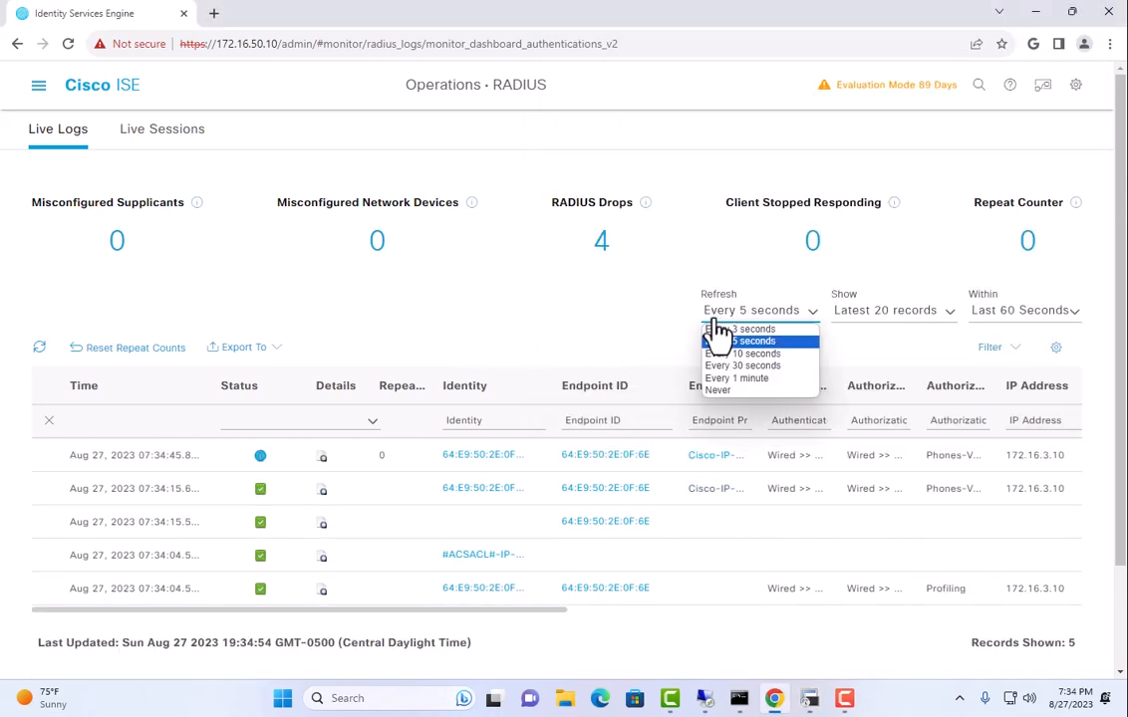
click(735, 391)
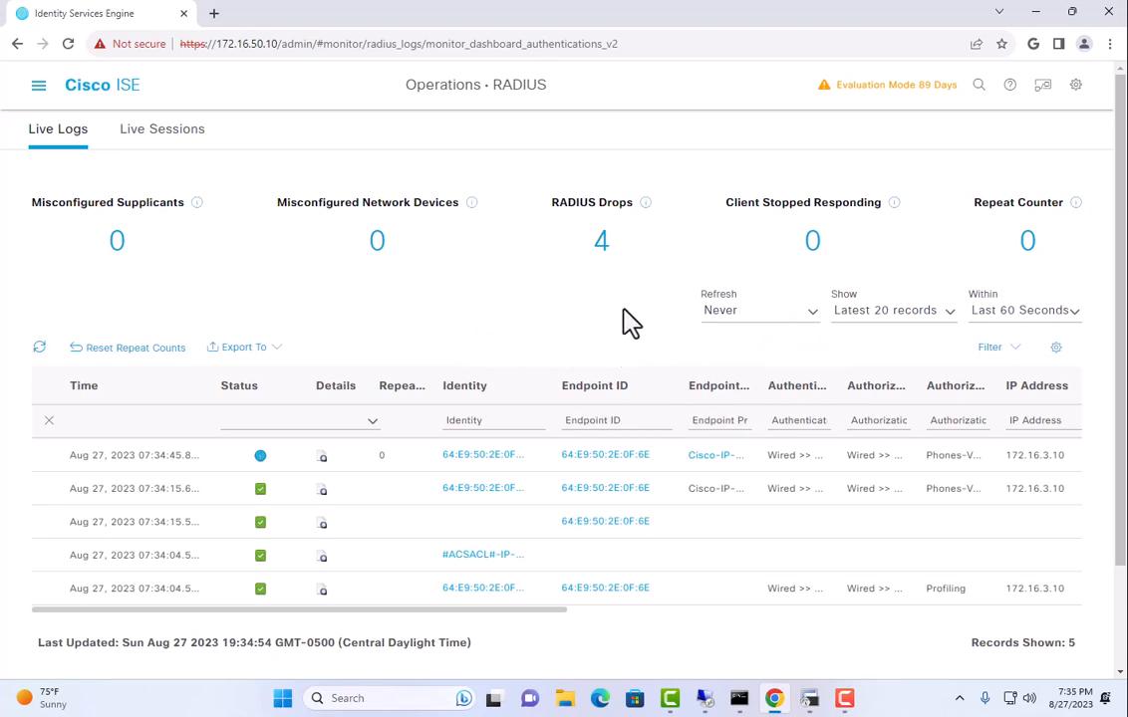
click(321, 590)
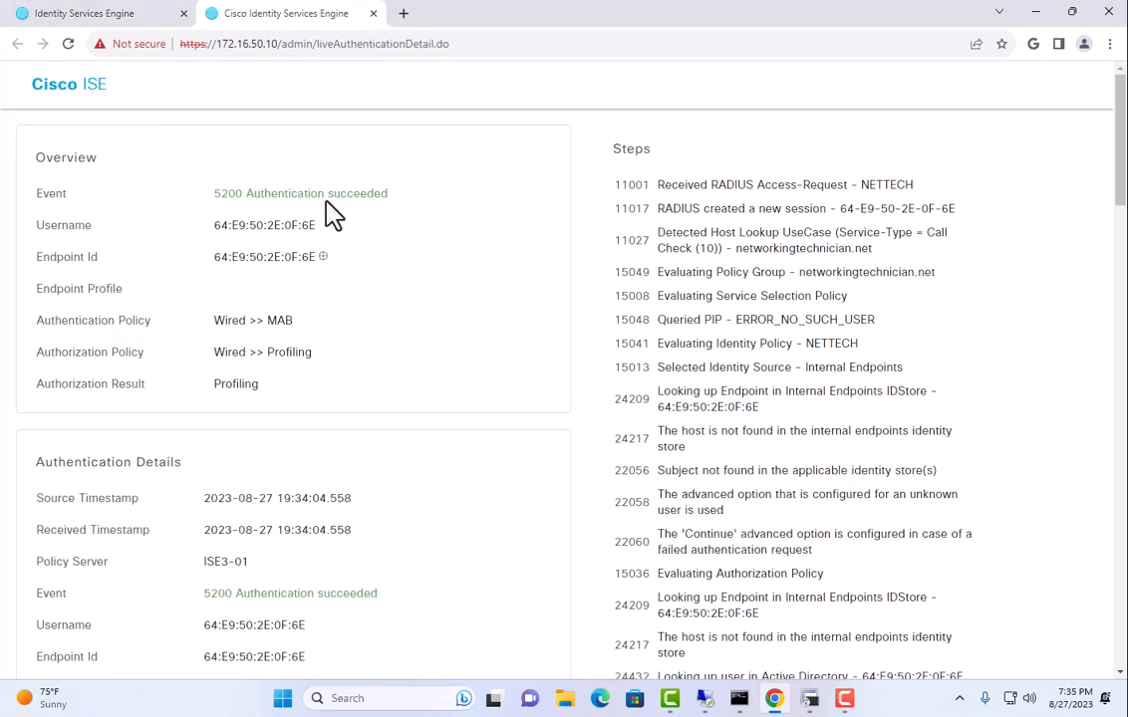
drag(290, 193, 438, 205)
scroll(511, 272, down, 2)
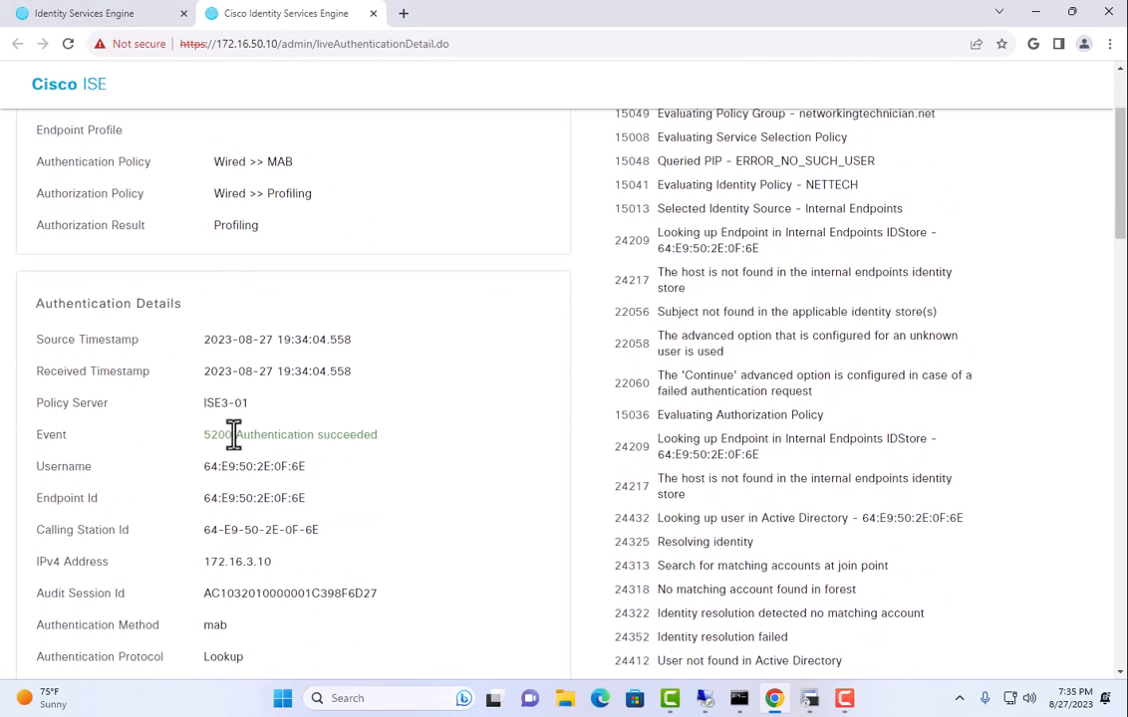
drag(212, 162, 304, 167)
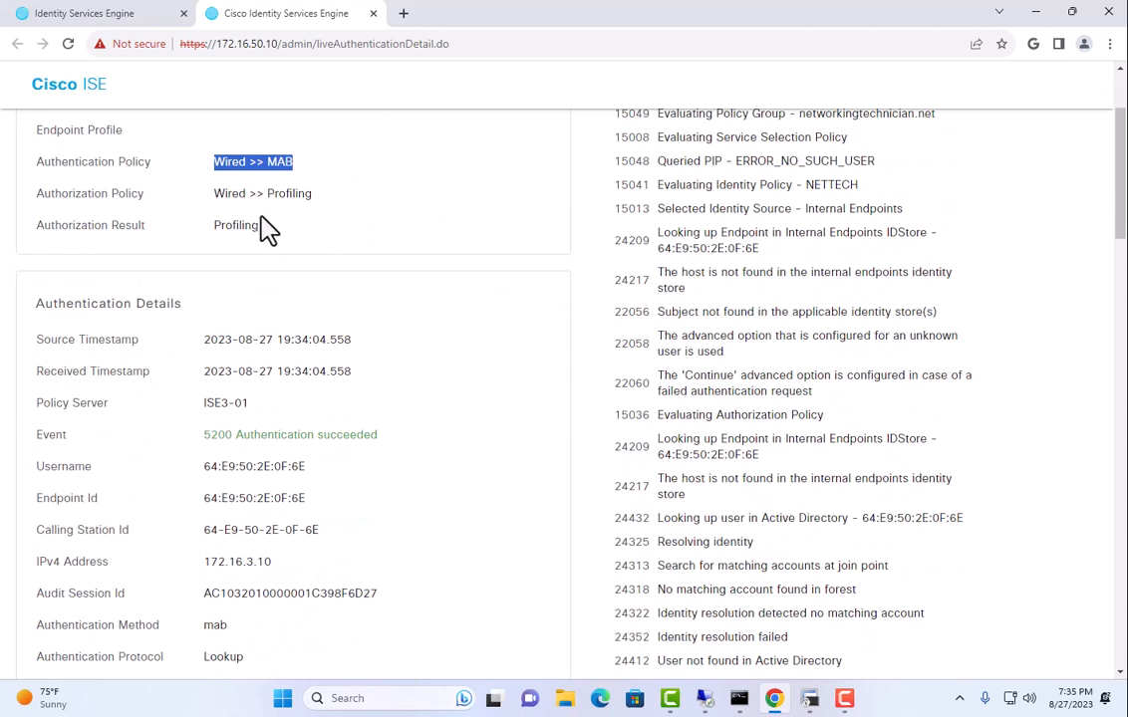
drag(227, 193, 373, 200)
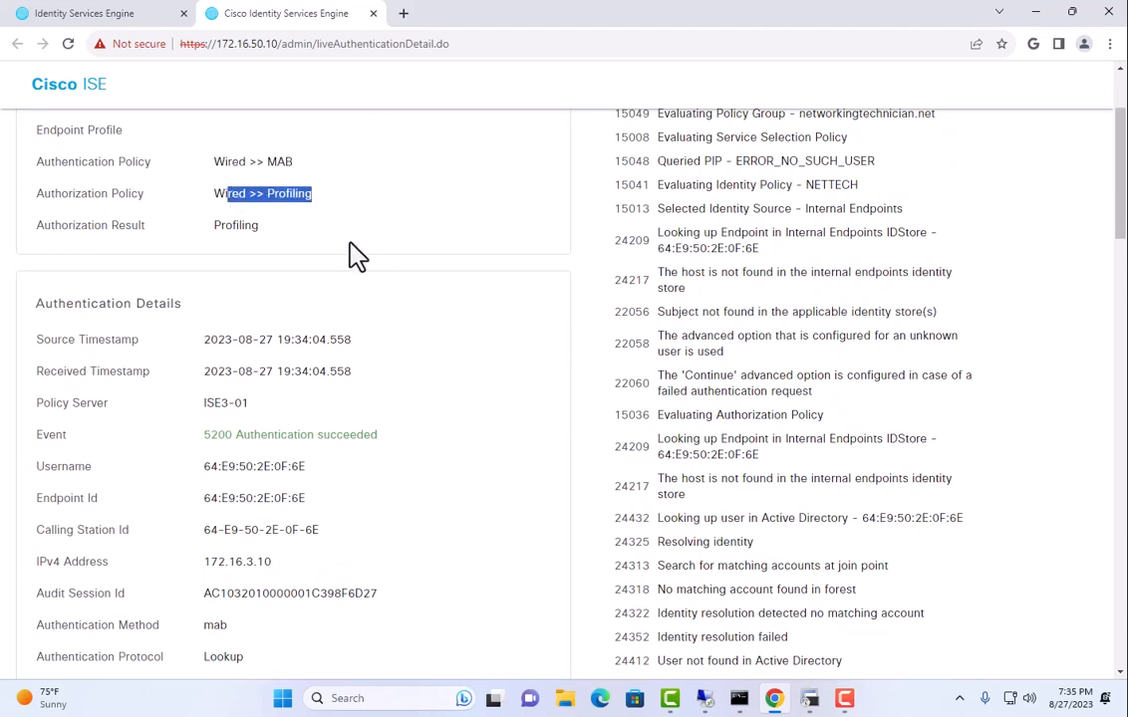
Review the phone's CiscoAVPair: method=mab, Cisco IP Phone 9971 platform and LLDP system details.
scroll(357, 258, down, 6)
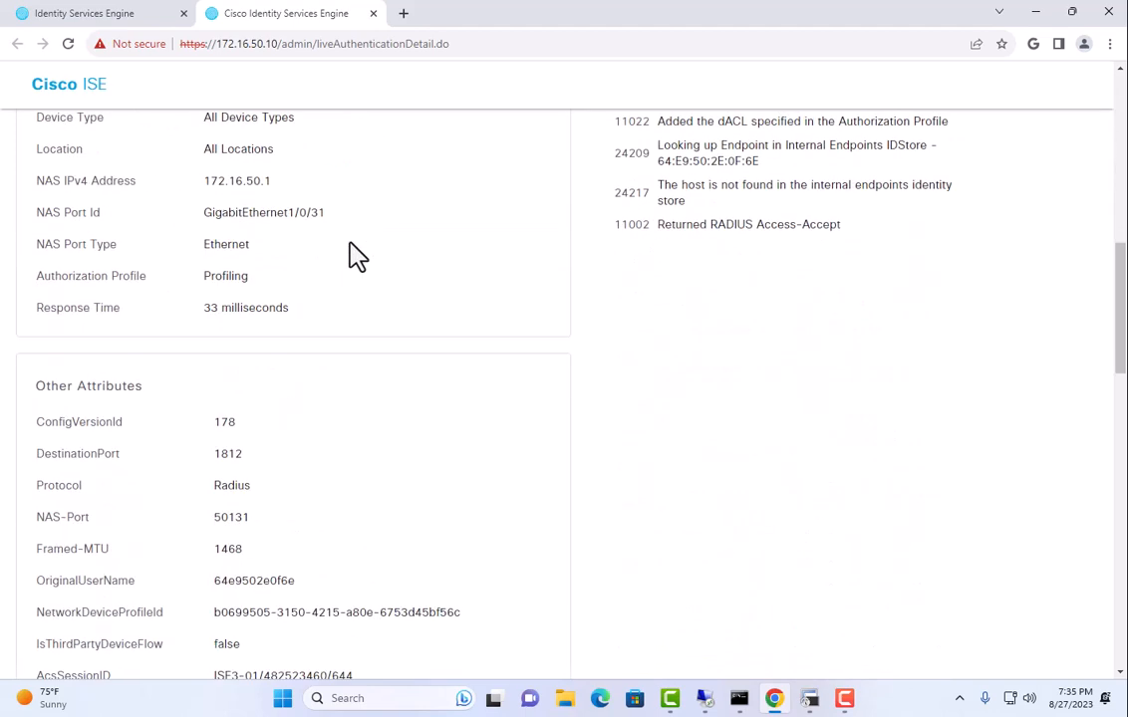
scroll(356, 257, down, 6)
scroll(357, 257, down, 6)
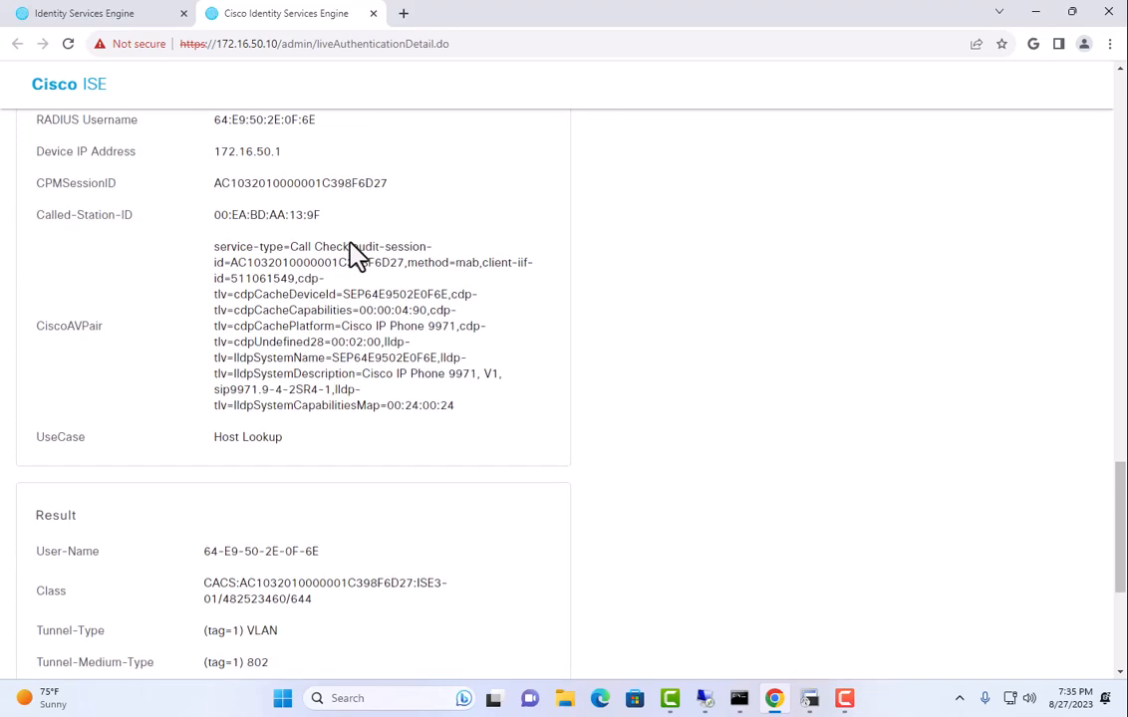
scroll(357, 258, up, 3)
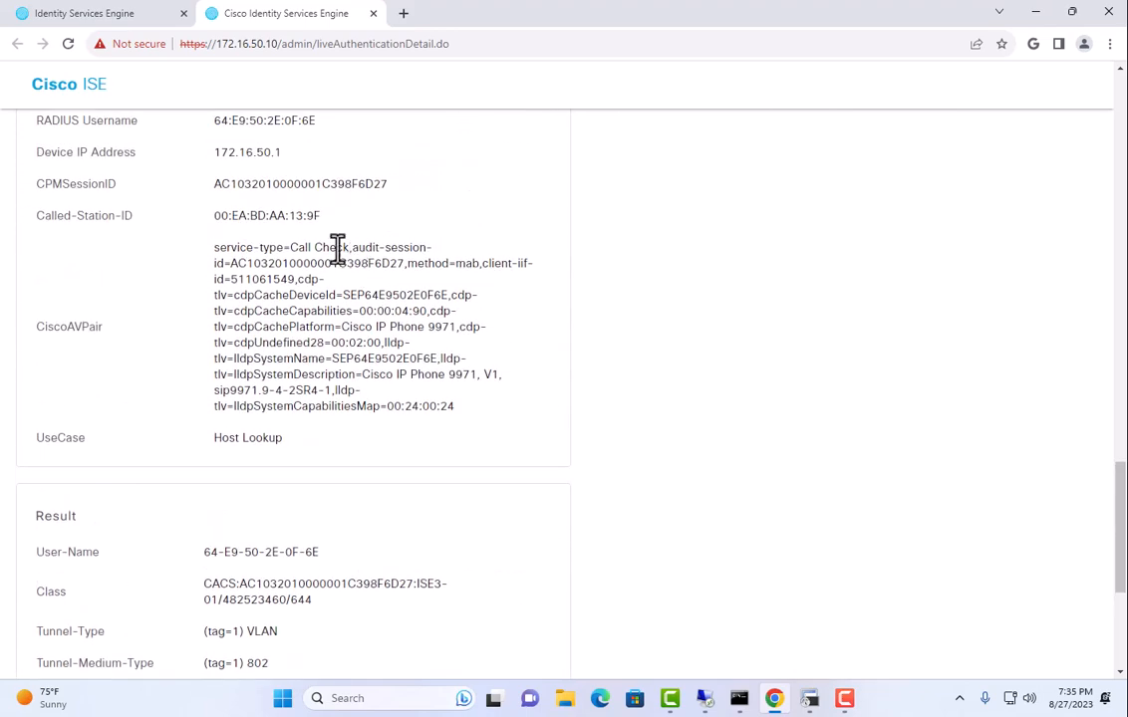
drag(239, 247, 481, 408)
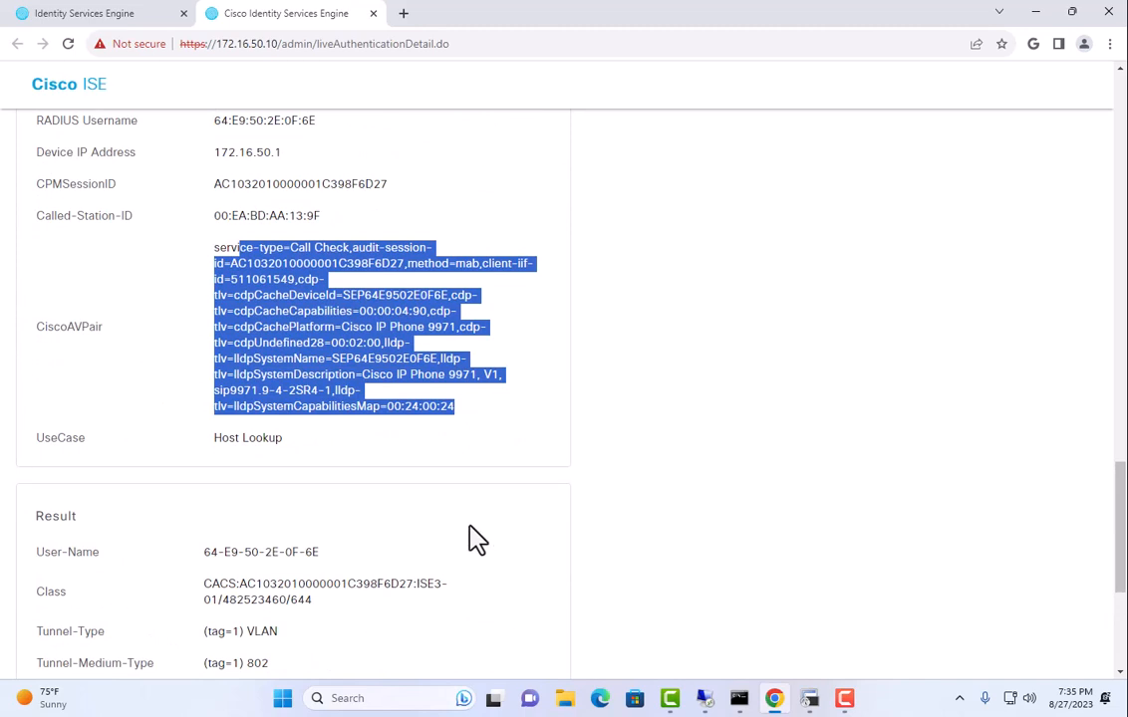
click(285, 301)
drag(275, 264, 479, 265)
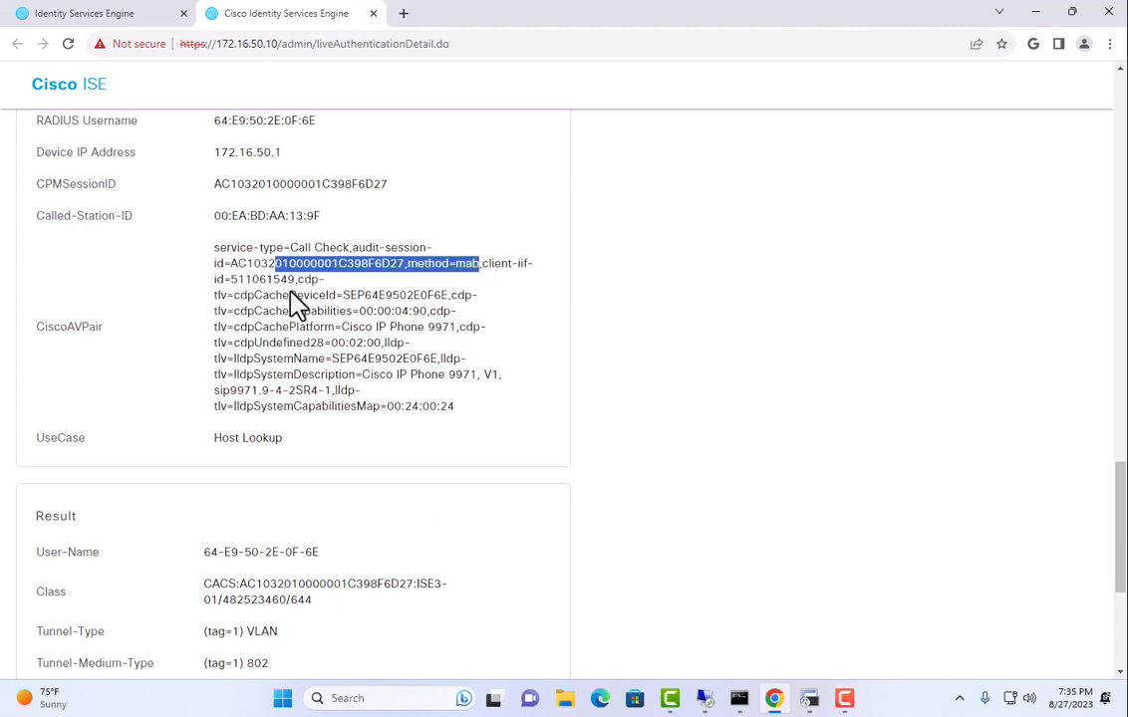
drag(289, 294, 419, 290)
drag(269, 311, 453, 332)
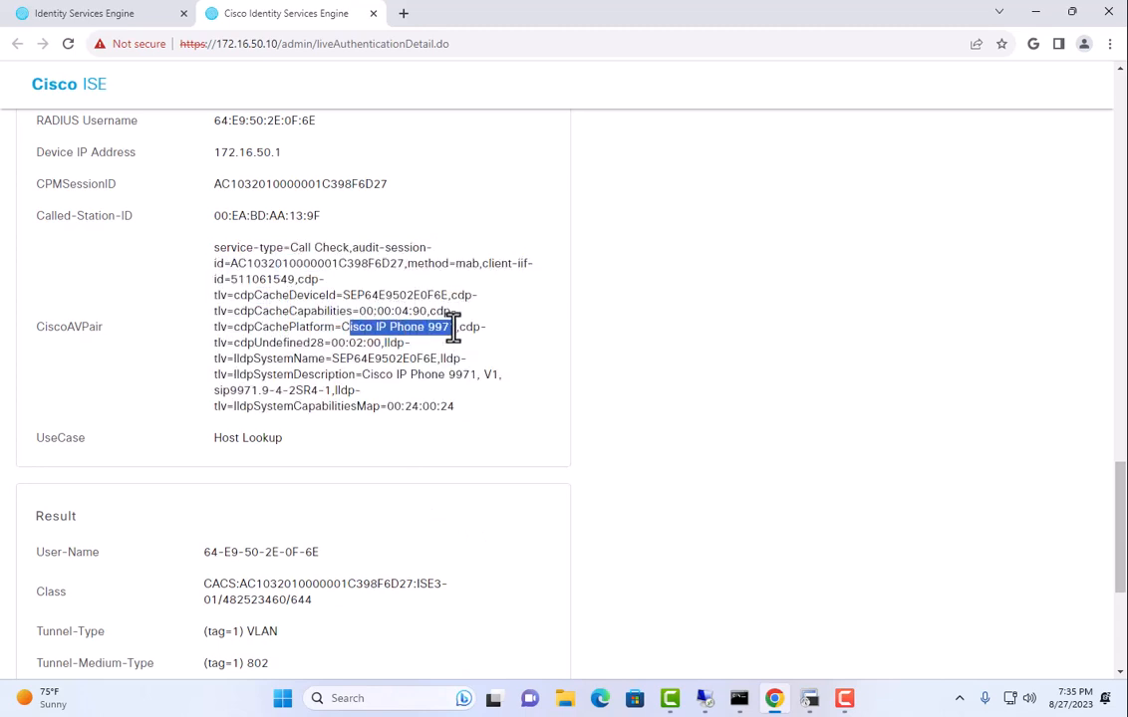
drag(309, 359, 412, 387)
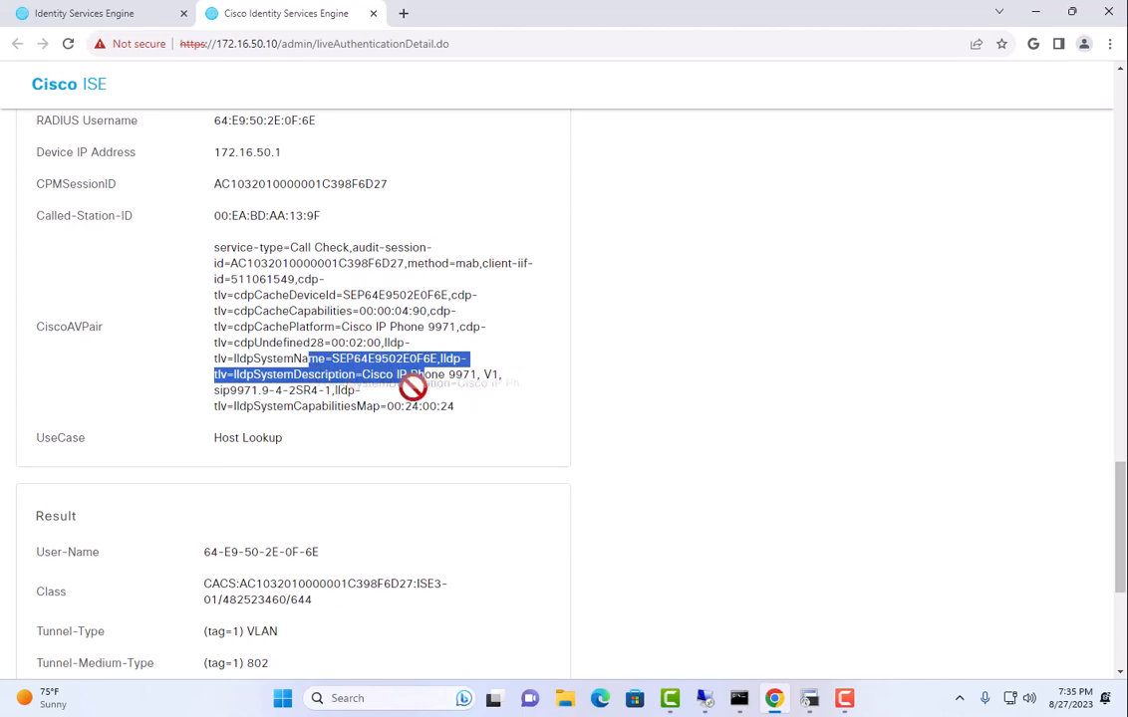
click(375, 362)
Note the Result's VLAN 7 tunnel group and IP-Profile-ACL downloadable ACL, then return to Live Logs.
scroll(374, 362, down, 3)
scroll(374, 363, down, 1)
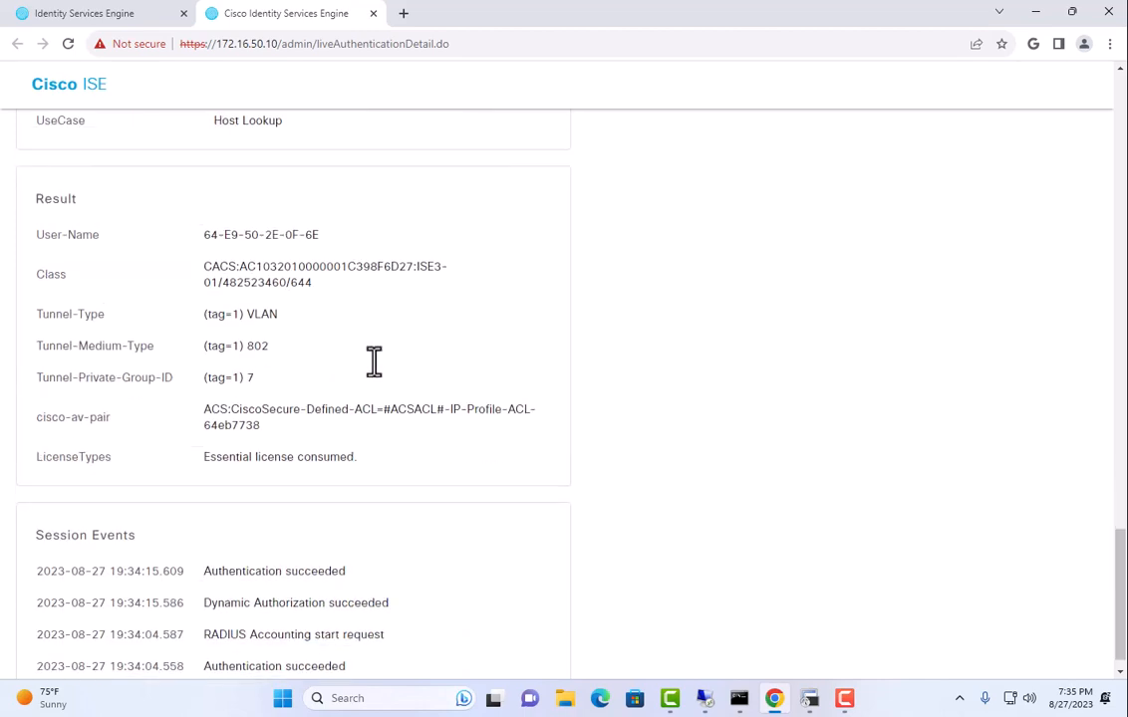
scroll(374, 361, down, 1)
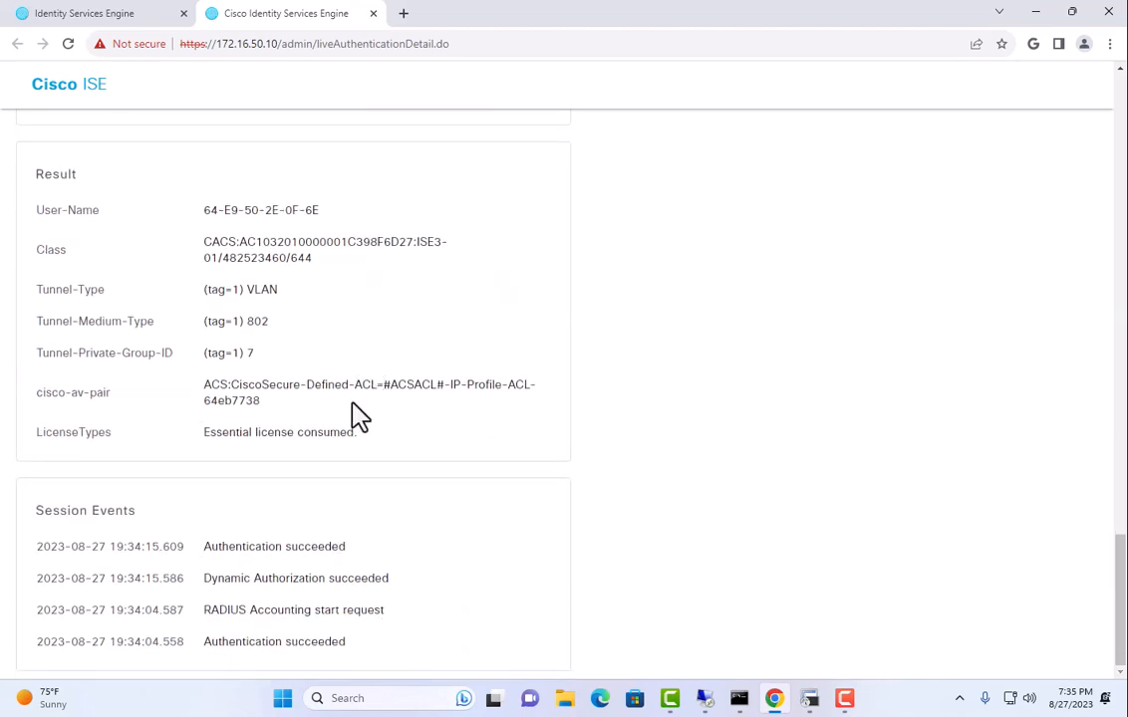
drag(42, 174, 81, 171)
click(264, 361)
drag(264, 361, 239, 353)
drag(289, 385, 503, 418)
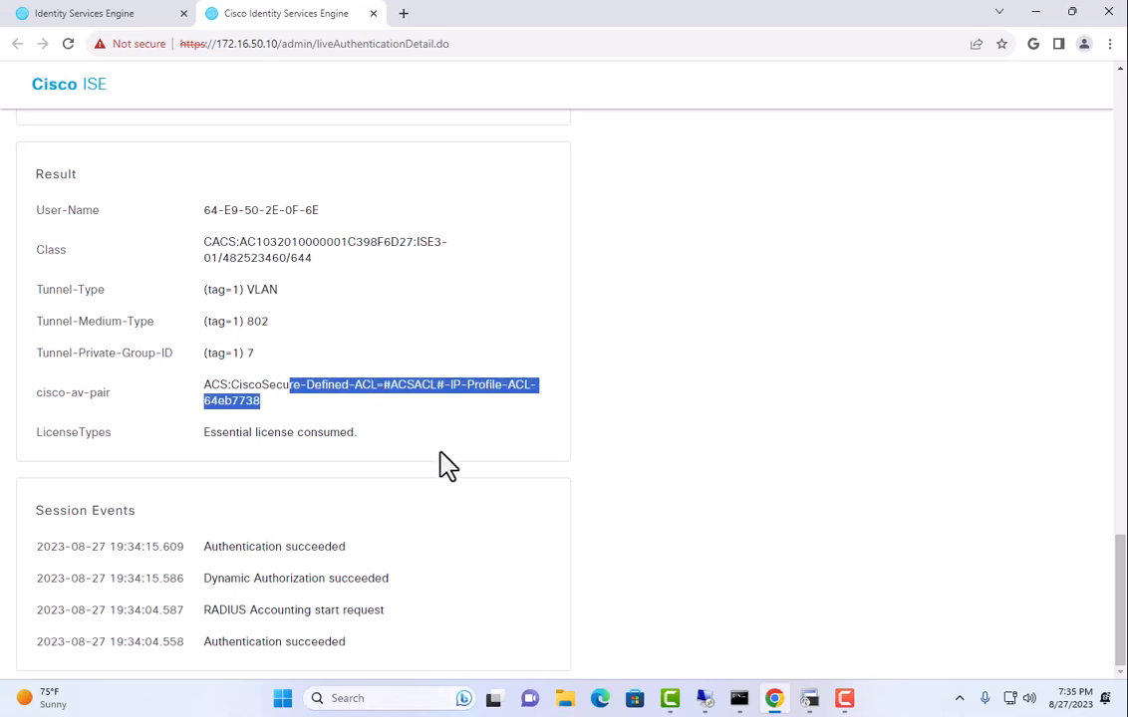
scroll(448, 439, up, 10)
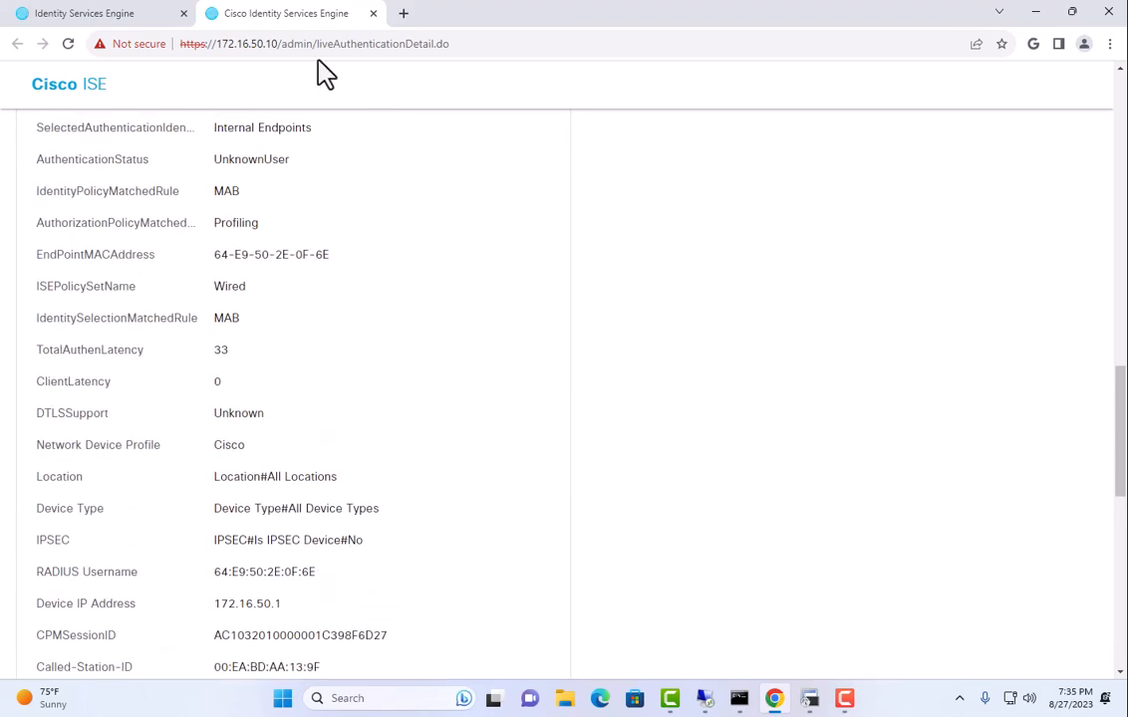
click(159, 15)
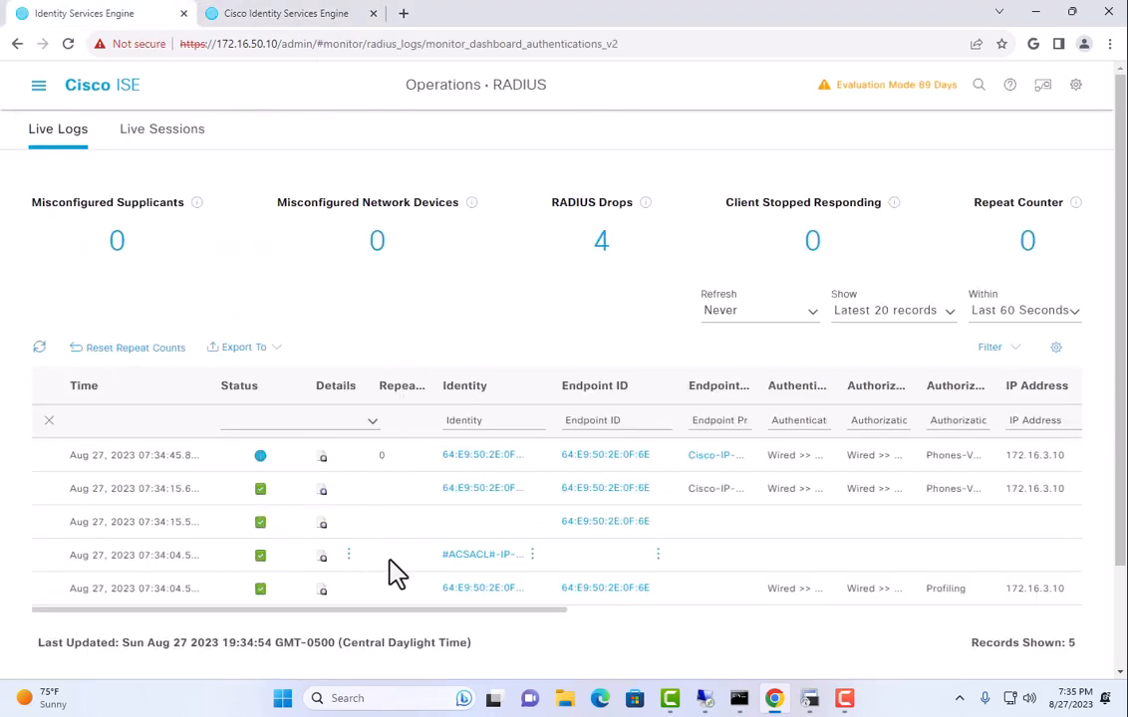
Review the DACL Download Succeeded report's 'deny ip any any' entry, then close both detail tabs.
click(321, 559)
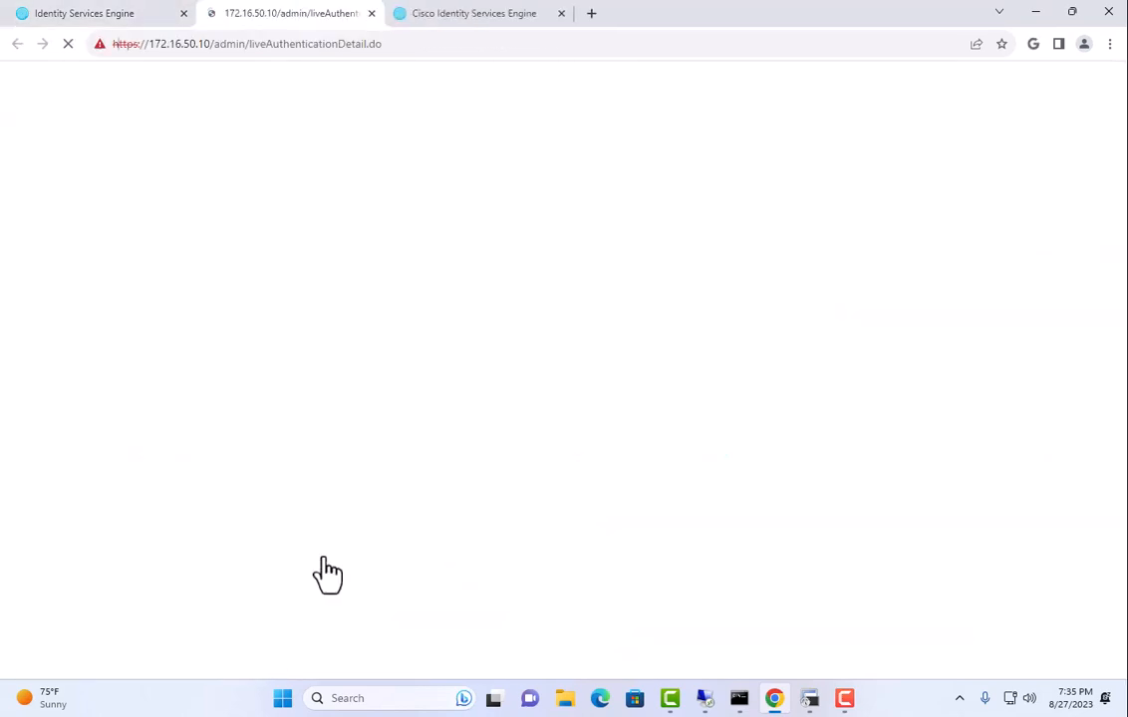
drag(243, 192, 389, 193)
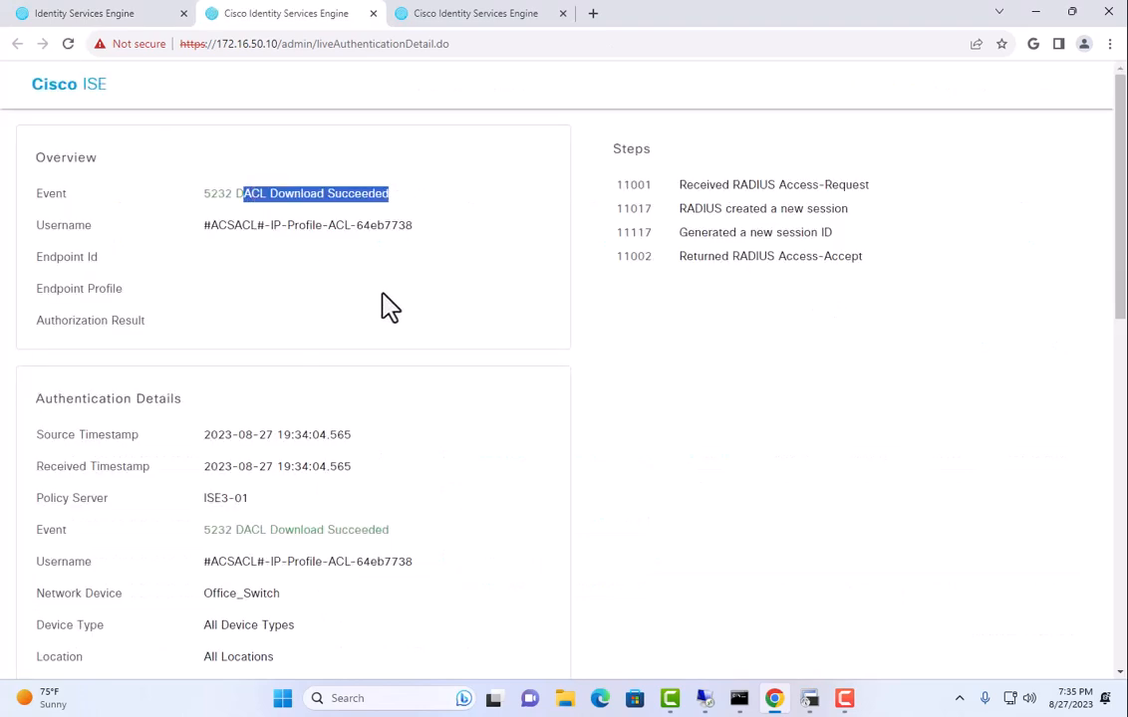
scroll(359, 416, down, 9)
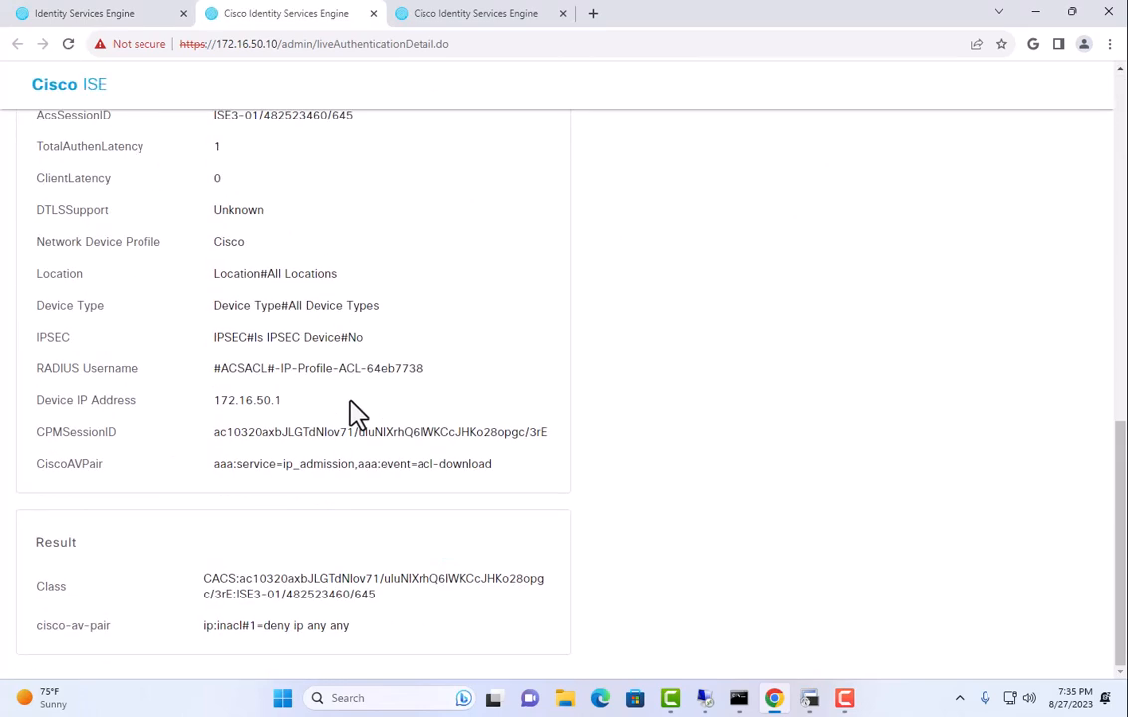
drag(240, 433, 469, 495)
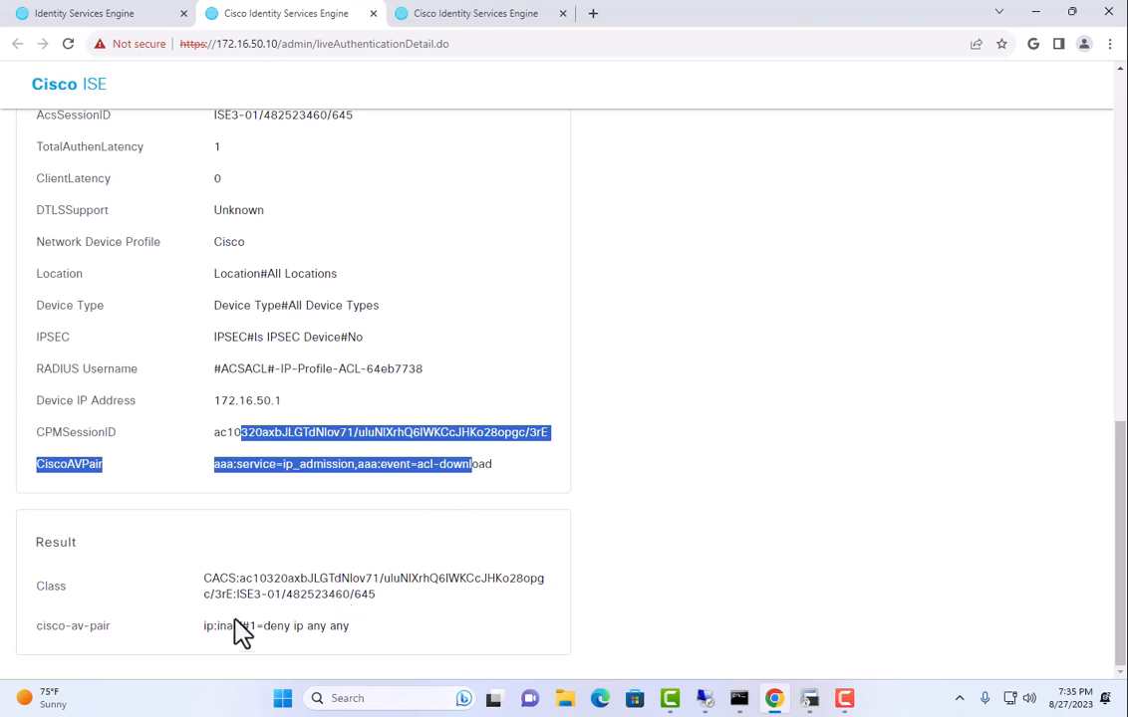
drag(218, 625, 416, 645)
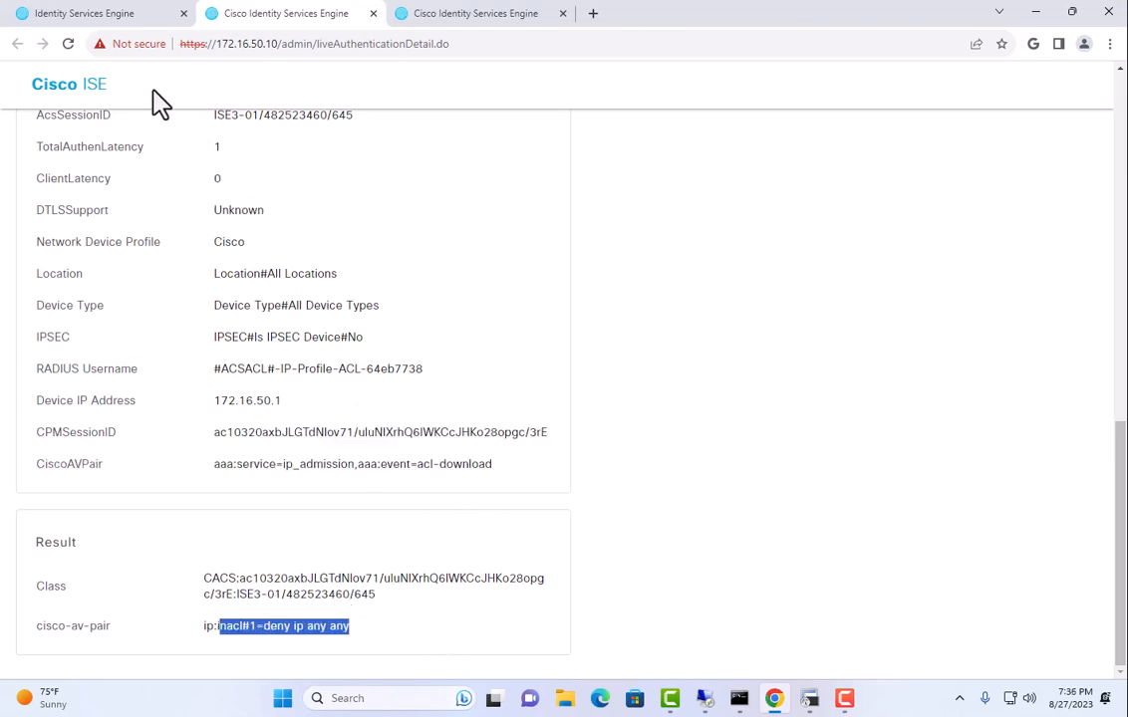
click(374, 13)
click(376, 14)
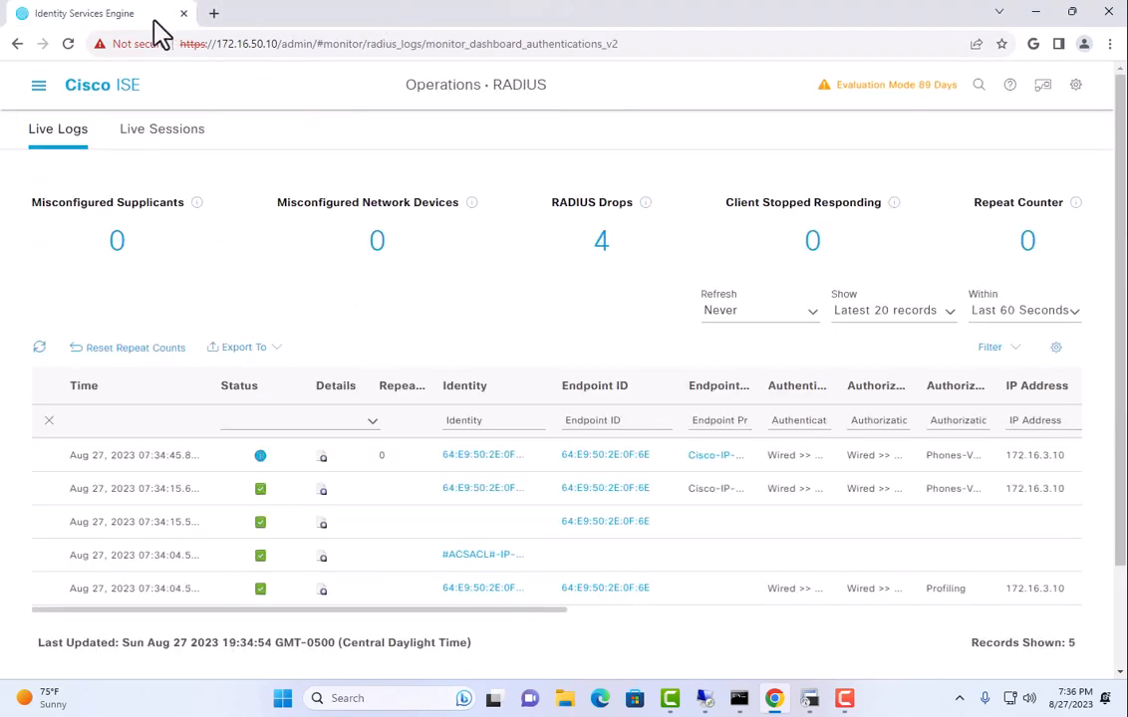
Inspect the Dynamic Authorization succeeded report's CoA request on port 1700, then return to Live Logs.
click(320, 525)
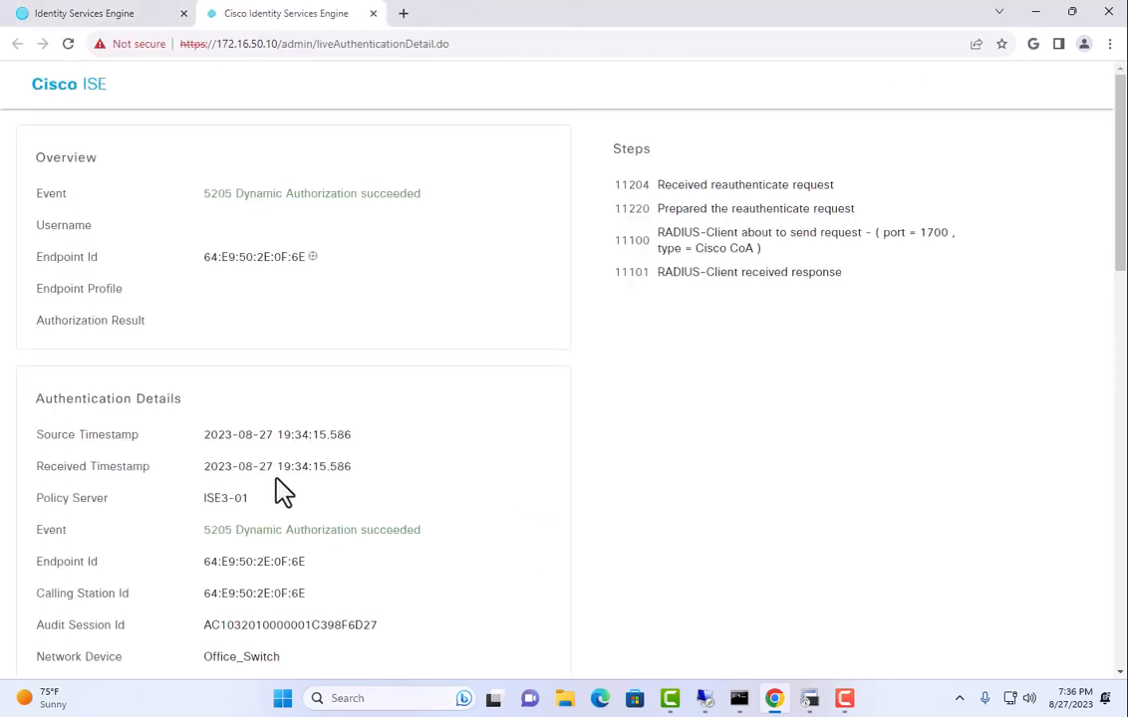
drag(221, 195, 400, 196)
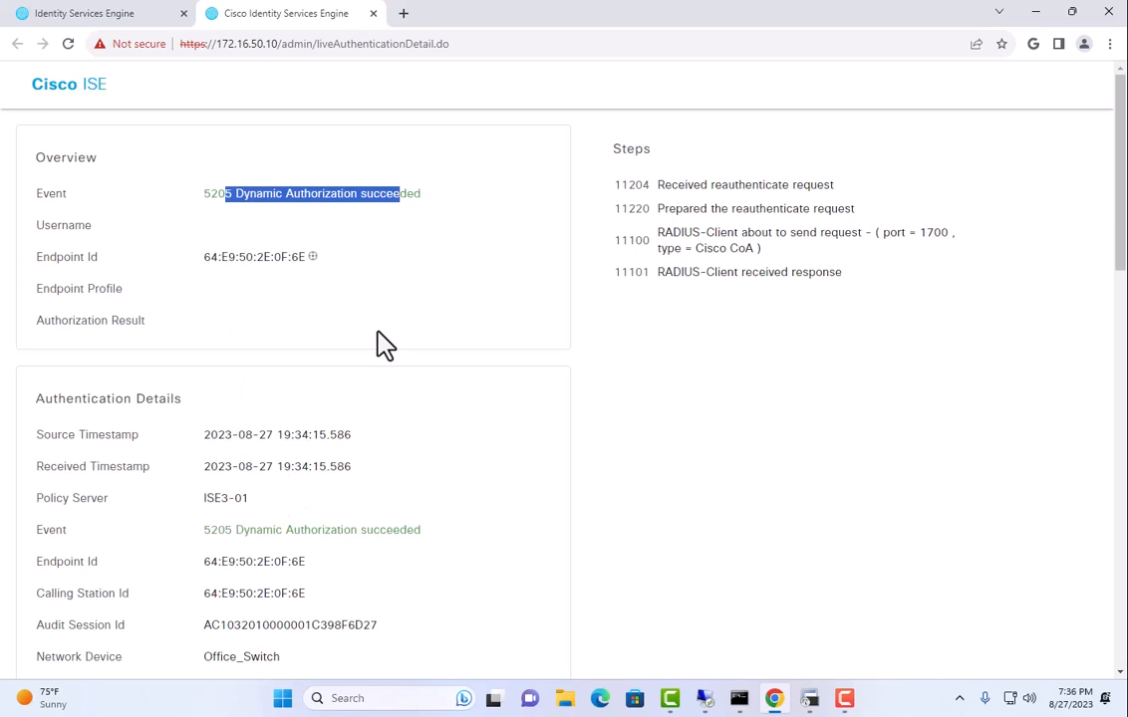
drag(657, 233, 927, 259)
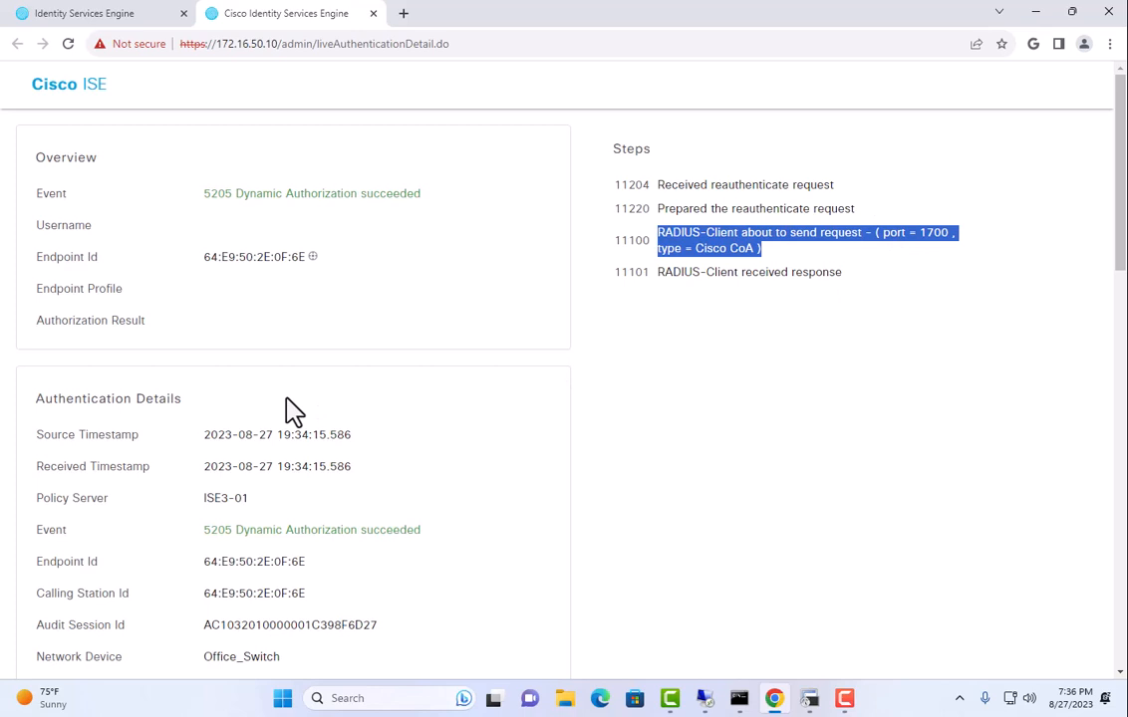
scroll(294, 410, down, 9)
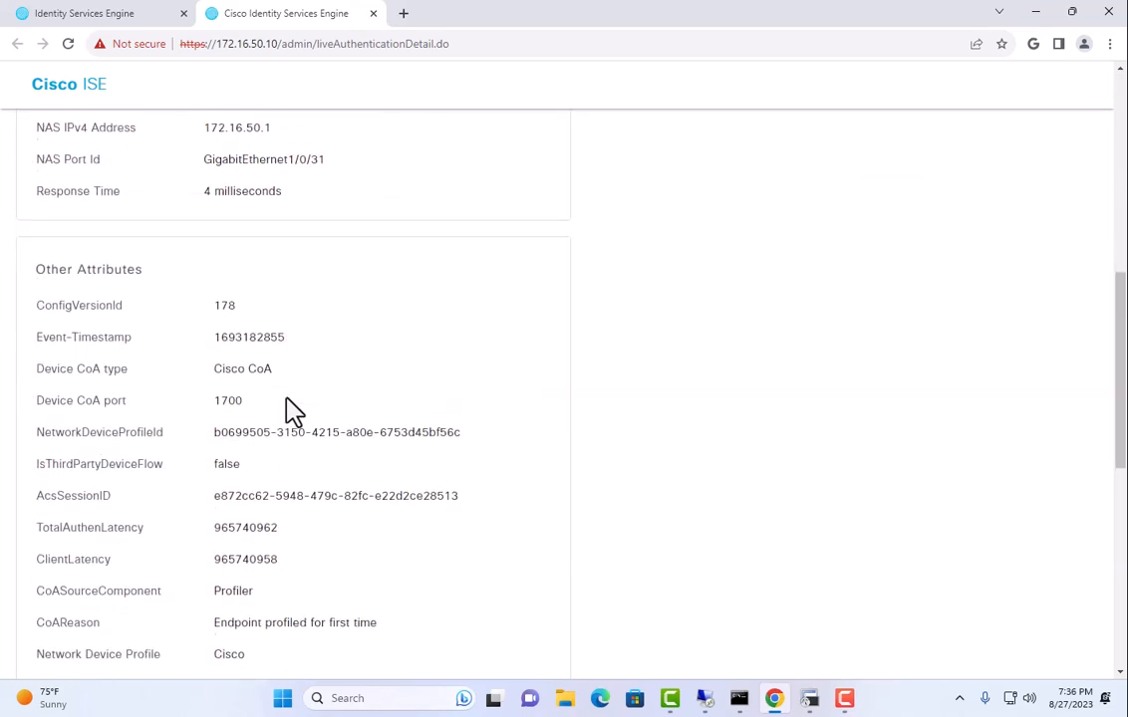
scroll(294, 410, down, 4)
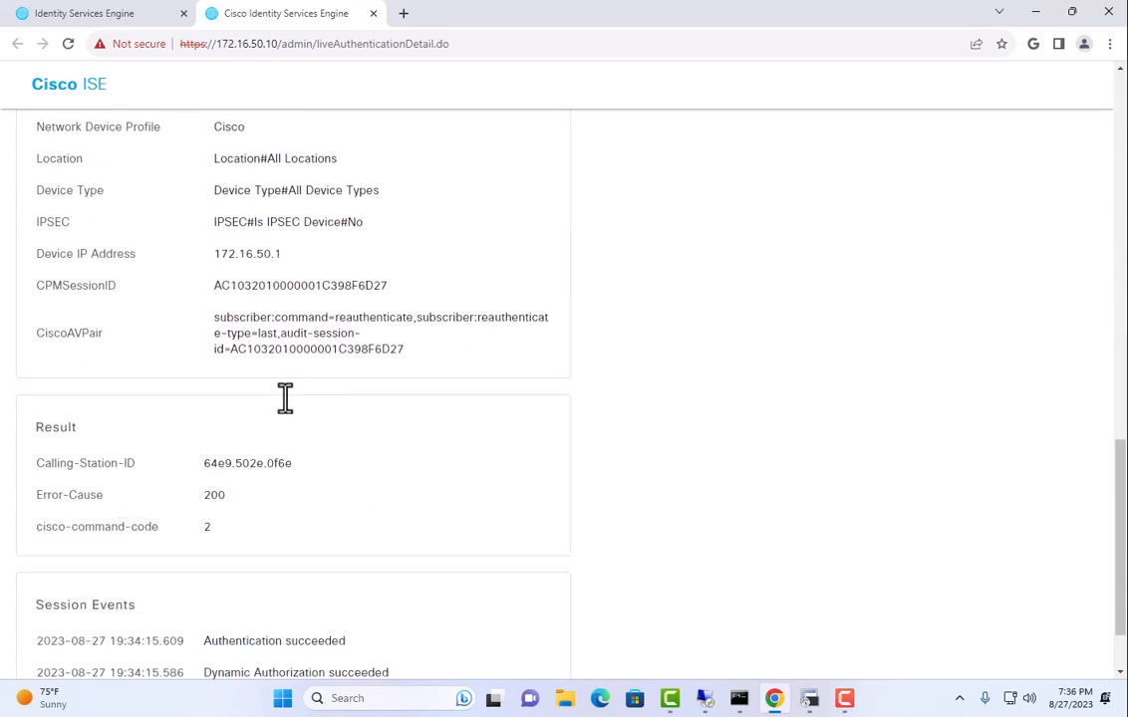
scroll(264, 344, up, 4)
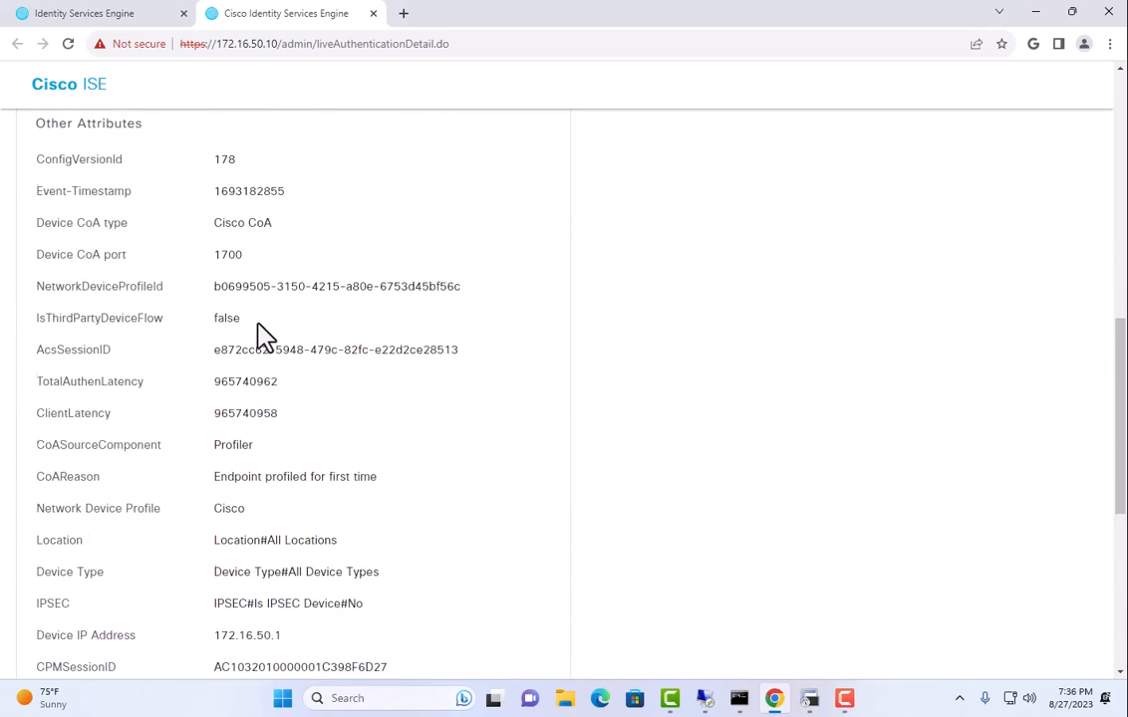
click(115, 18)
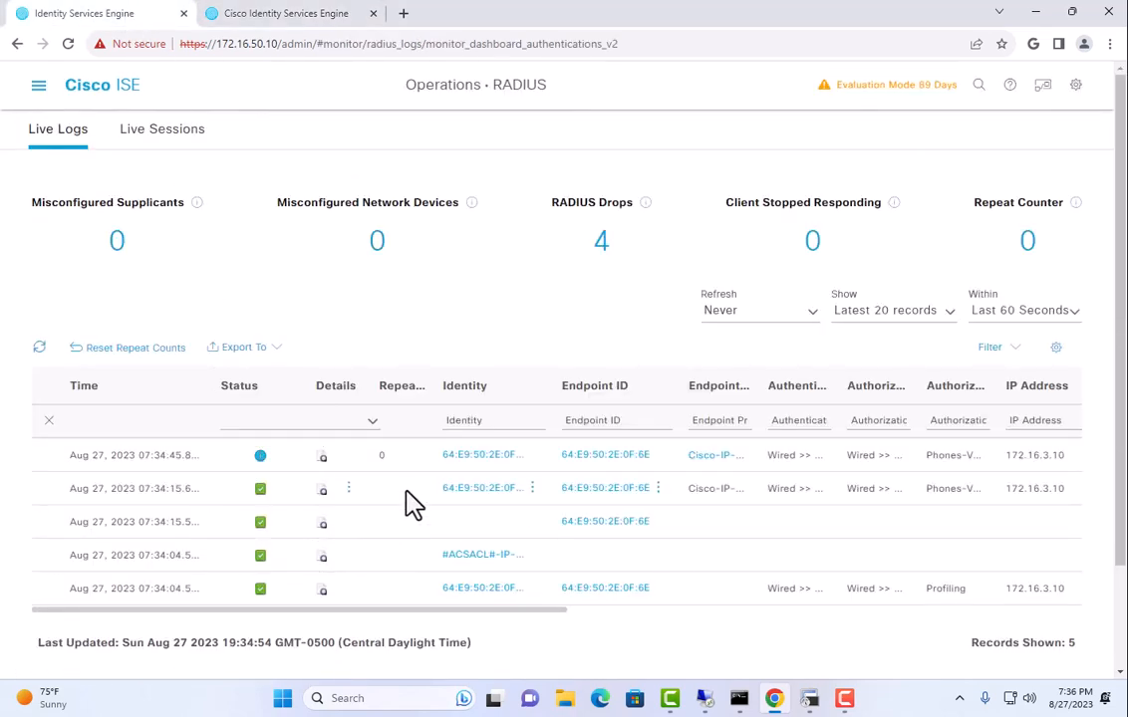
Review the phone's report: Wired >> MAB, Wired >> Phones, Phones-Voice, voice traffic class, Cisco-IP-Phone-9971.
click(321, 493)
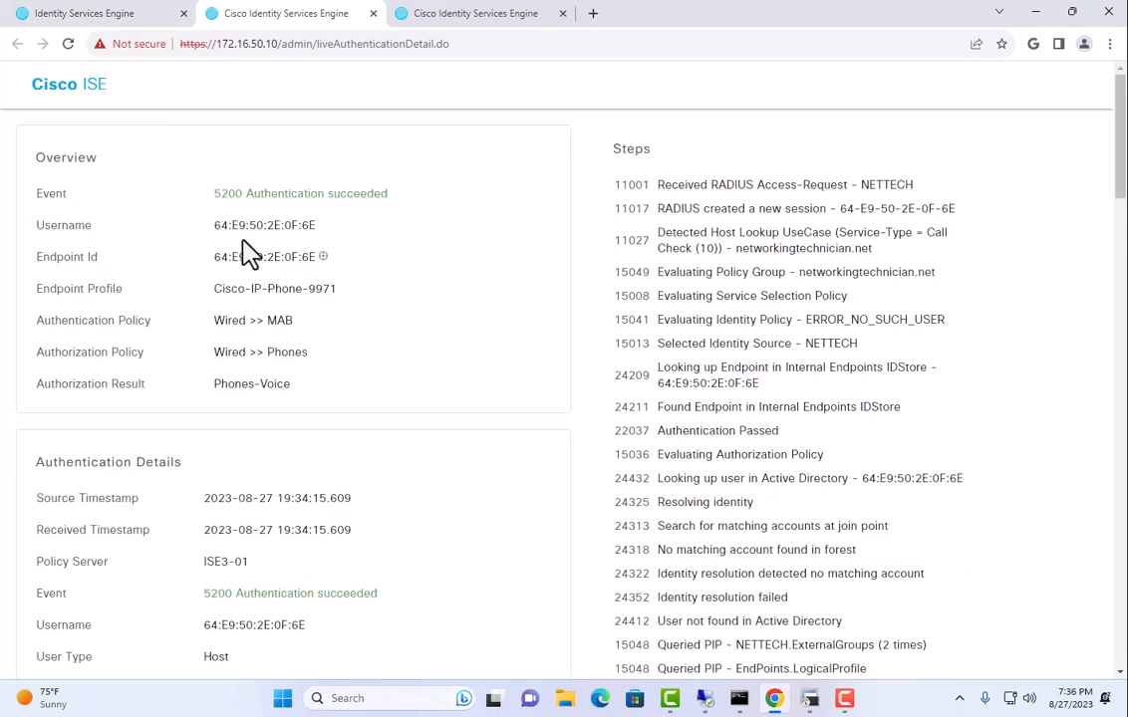
scroll(255, 235, down, 4)
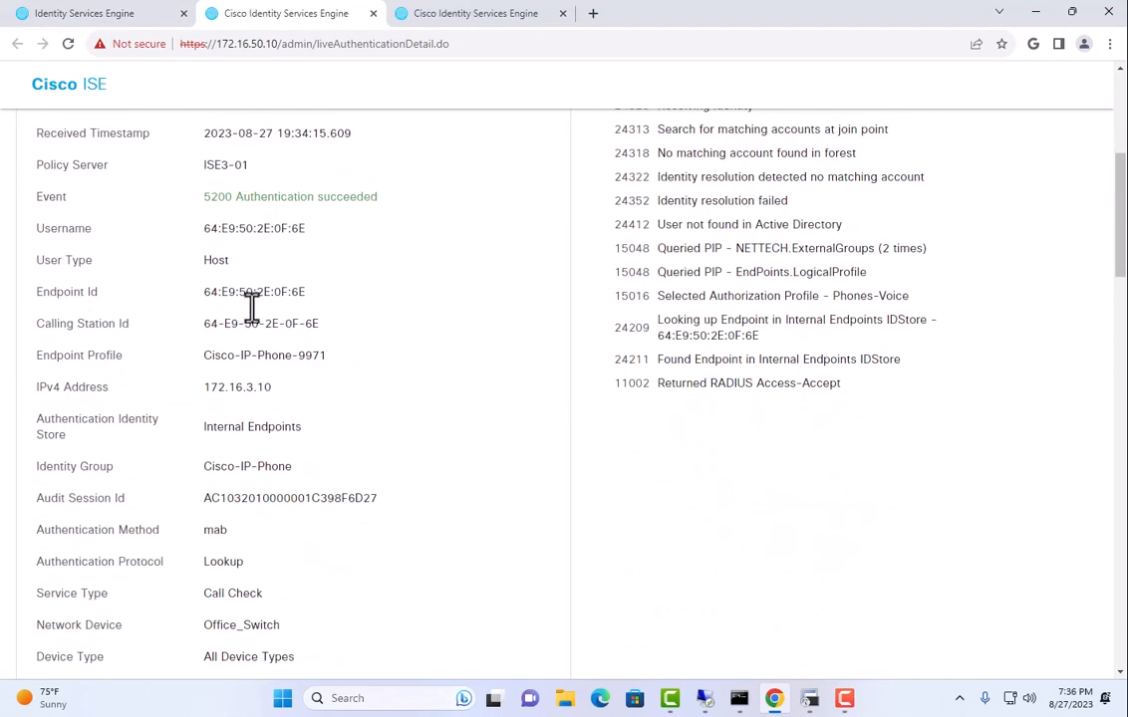
drag(257, 364, 365, 347)
scroll(350, 335, down, 5)
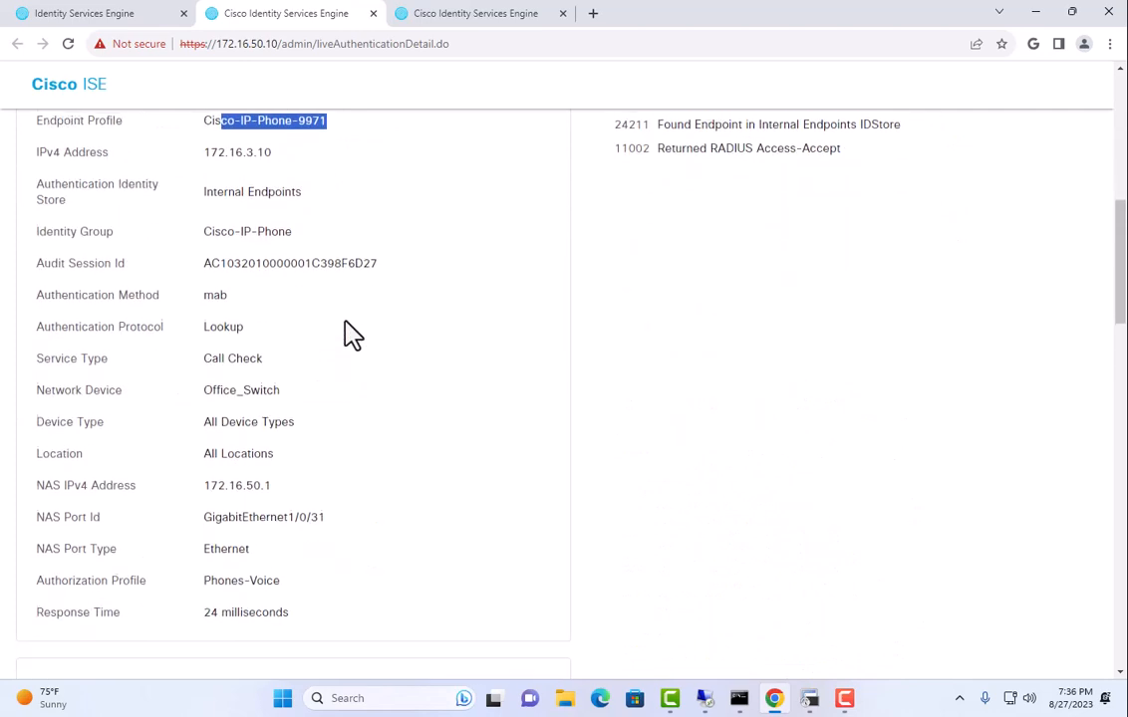
scroll(348, 342, up, 9)
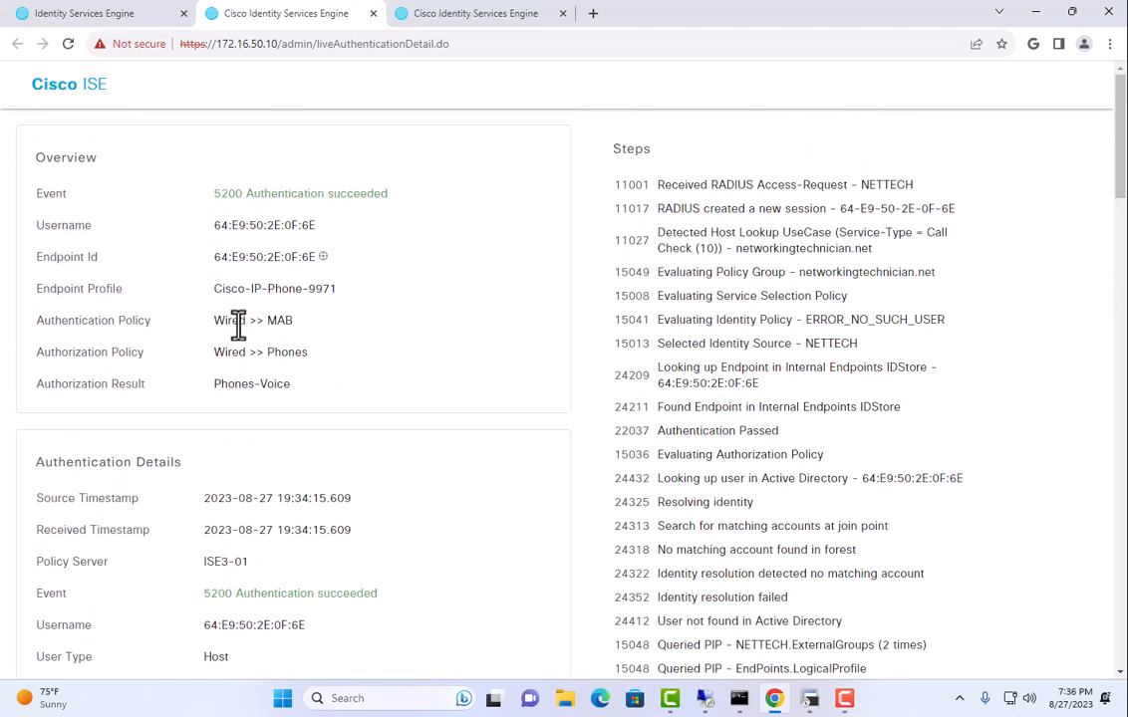
drag(234, 321, 299, 321)
drag(214, 352, 337, 362)
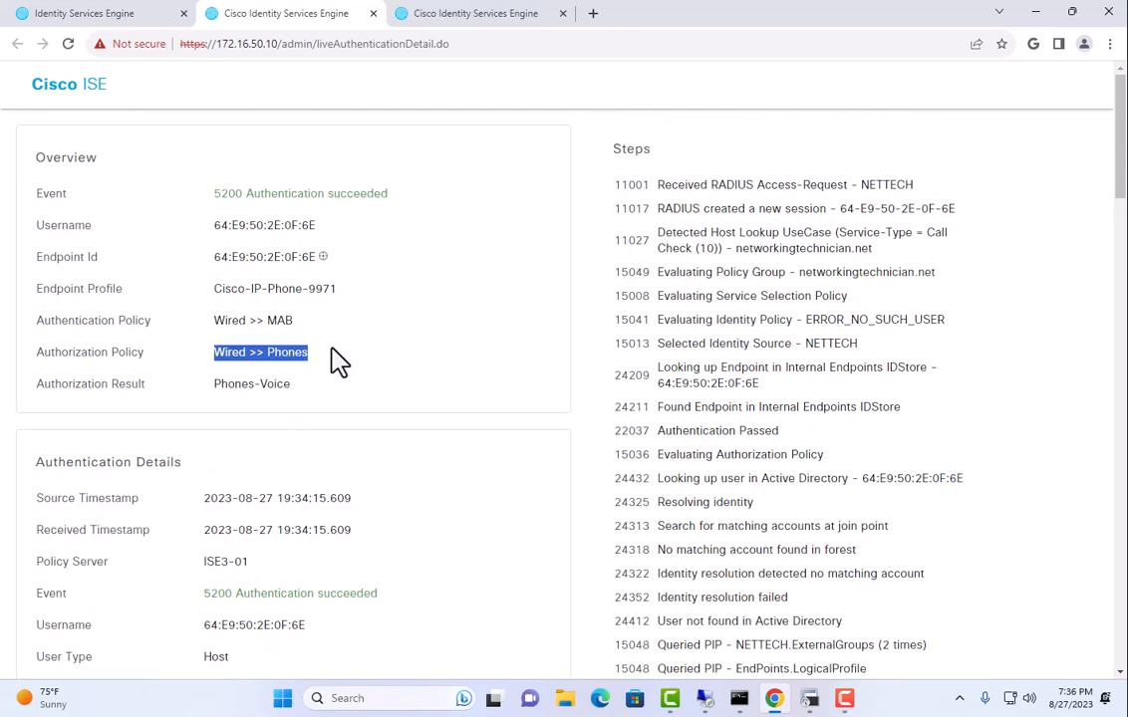
click(295, 353)
drag(220, 385, 344, 388)
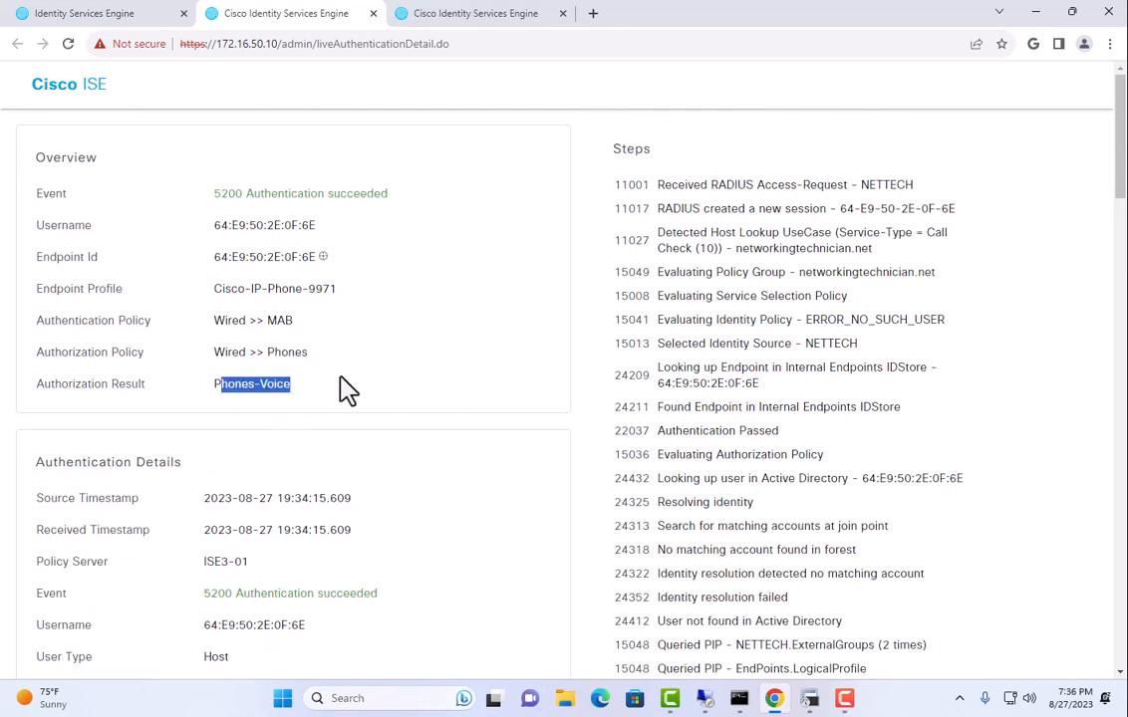
scroll(395, 498, down, 15)
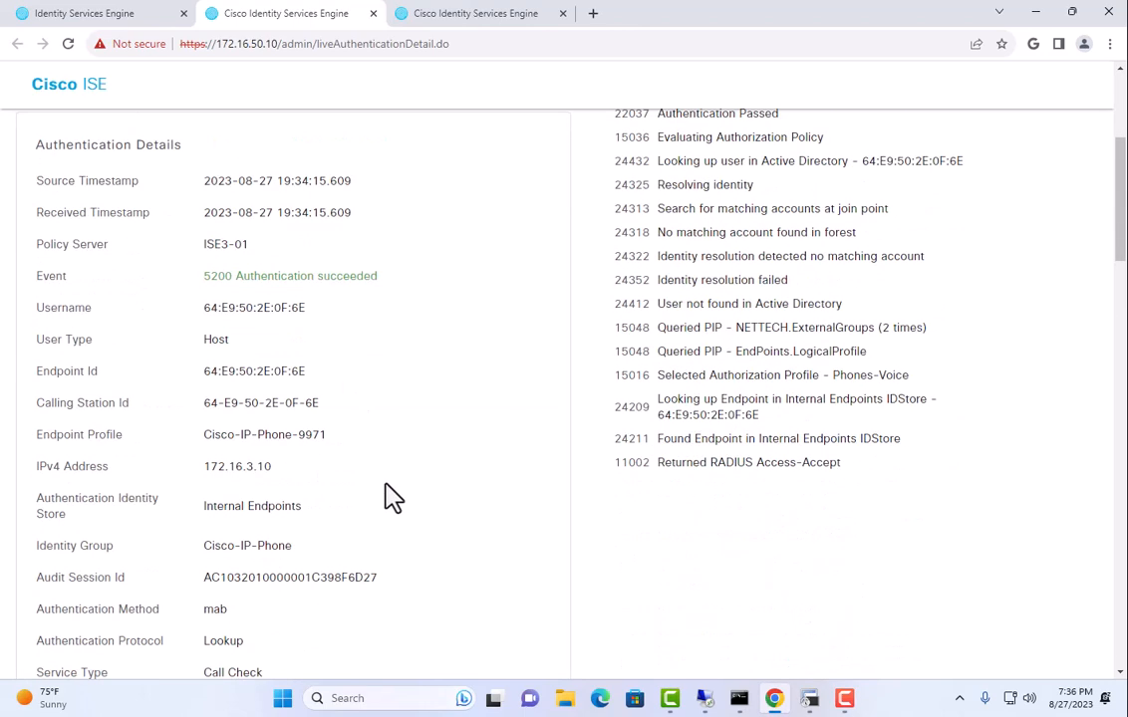
scroll(388, 491, down, 10)
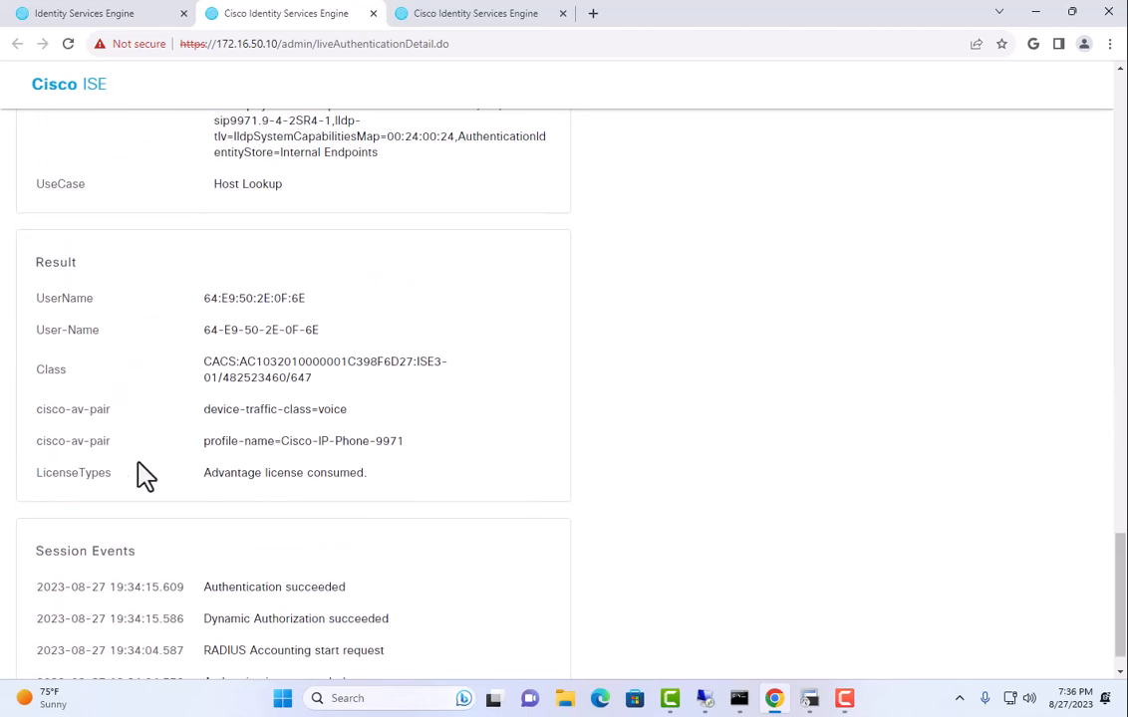
drag(216, 409, 348, 410)
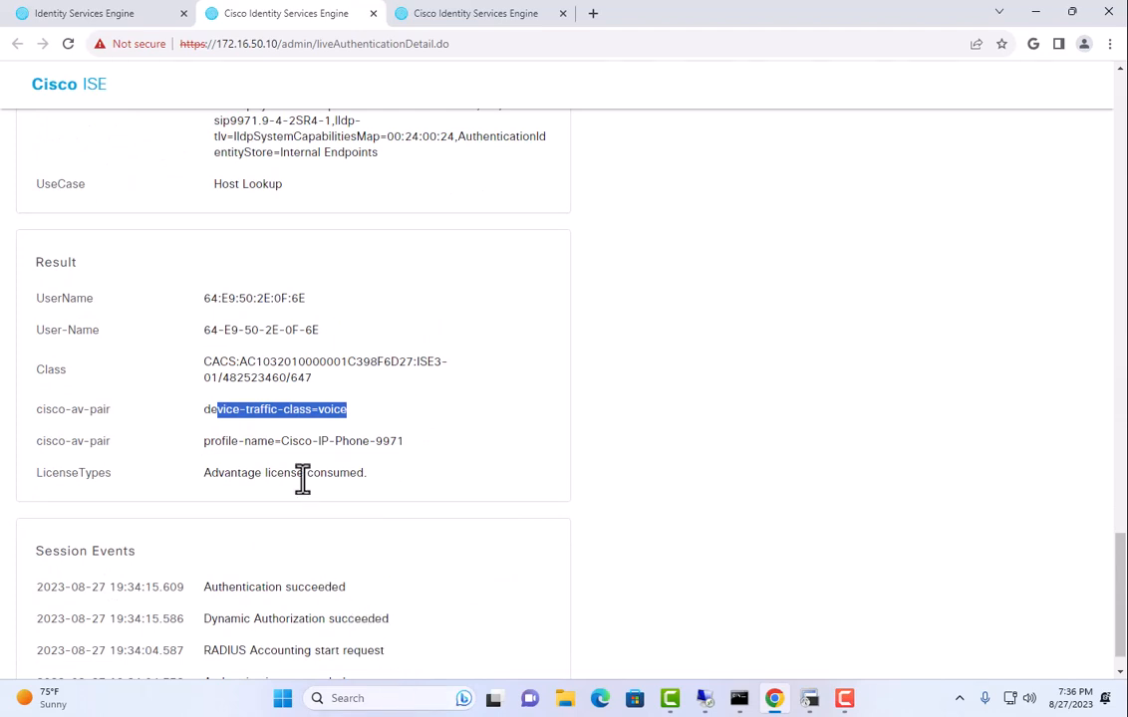
drag(257, 440, 391, 442)
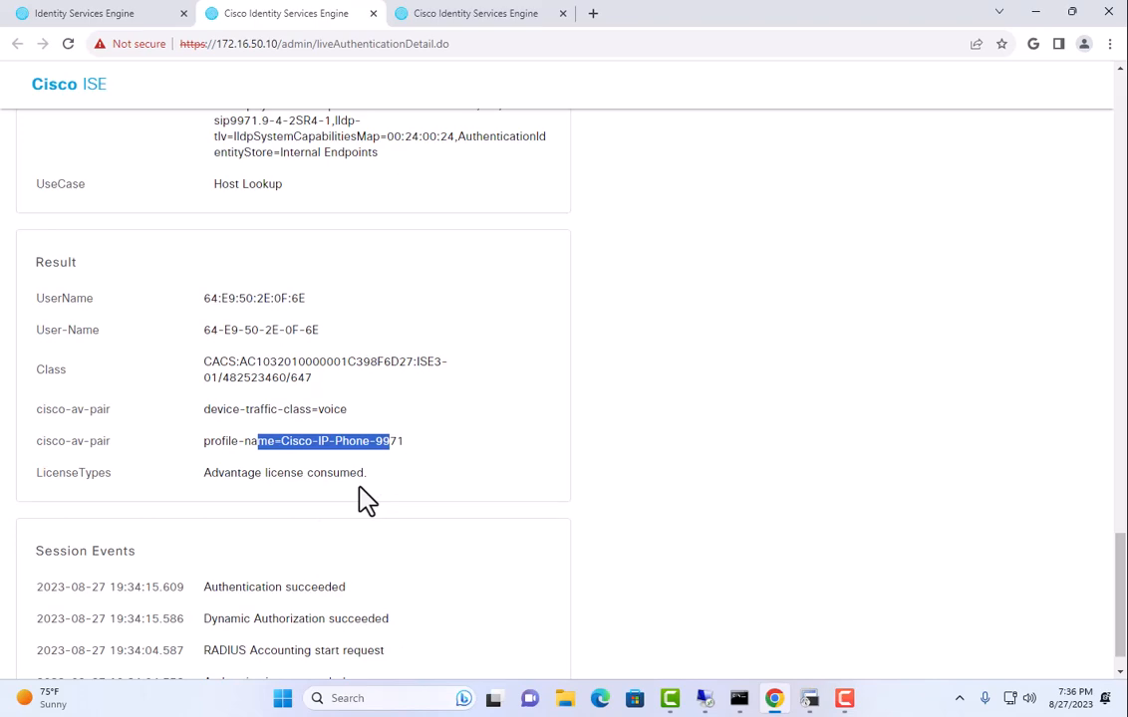
scroll(279, 468, up, 10)
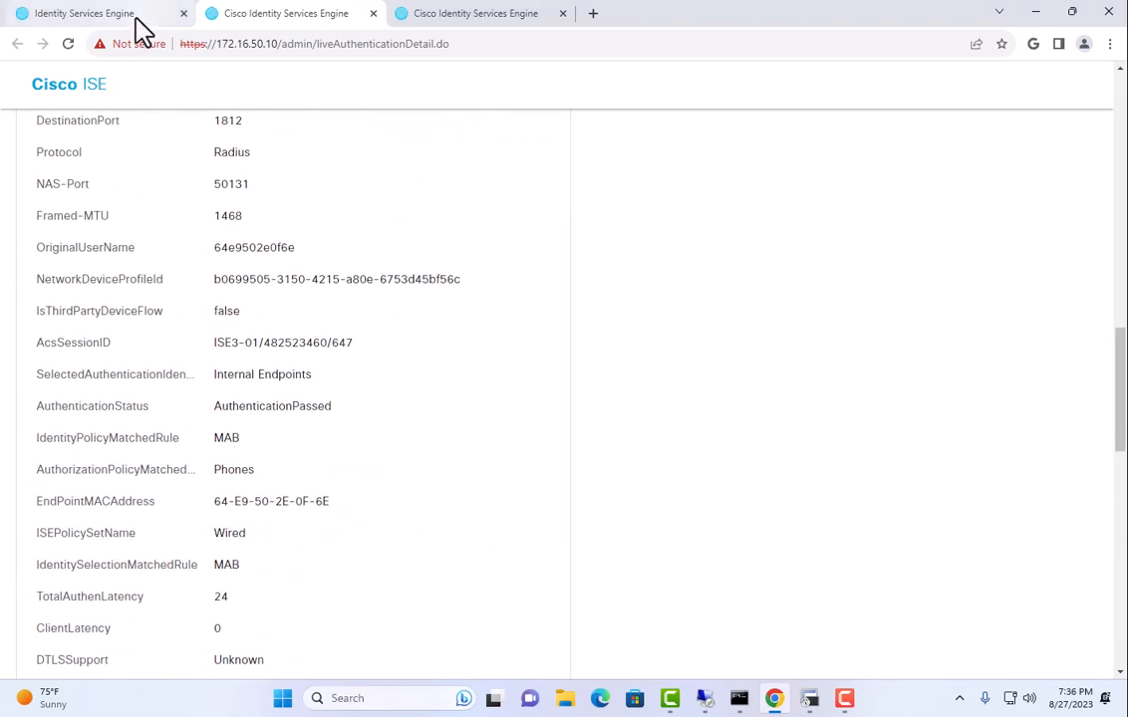
Back in Live Logs, check another phone authentication report, then close the detail report tabs.
click(135, 16)
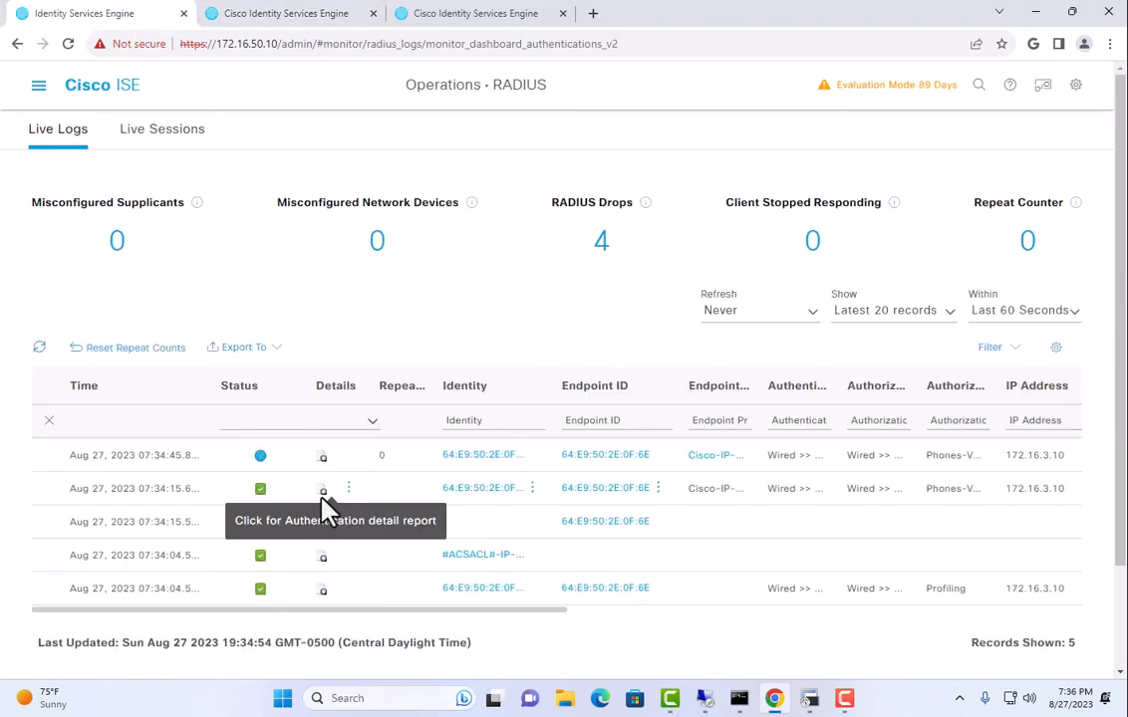
click(322, 457)
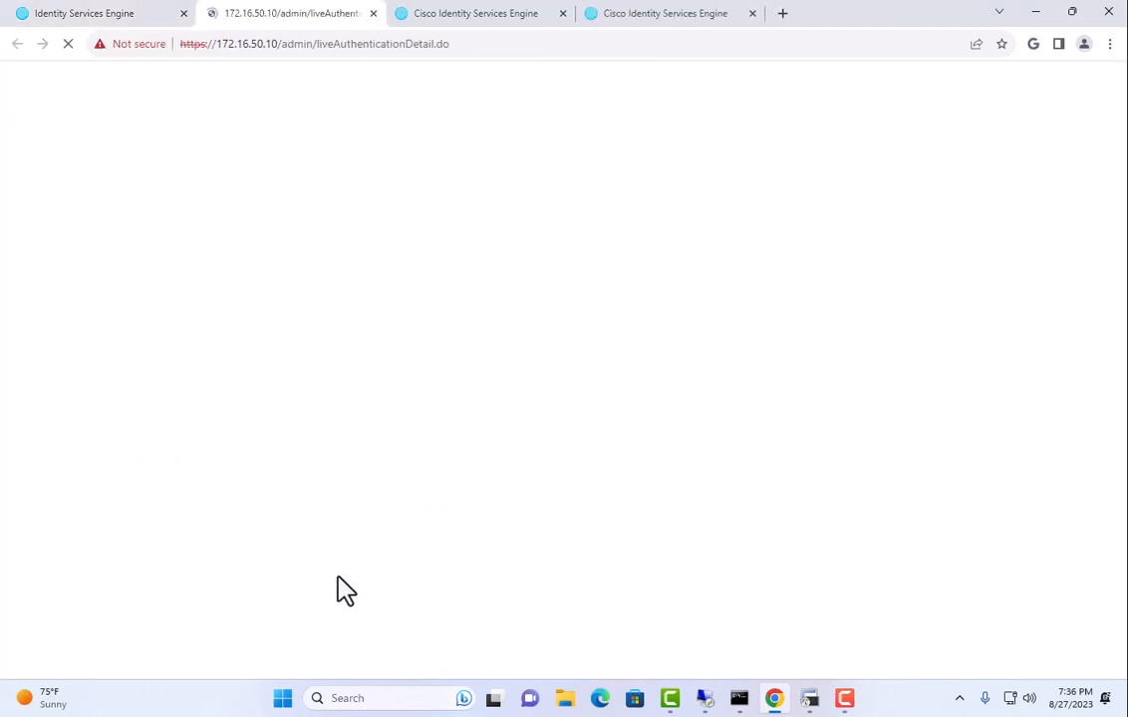
scroll(309, 271, down, 20)
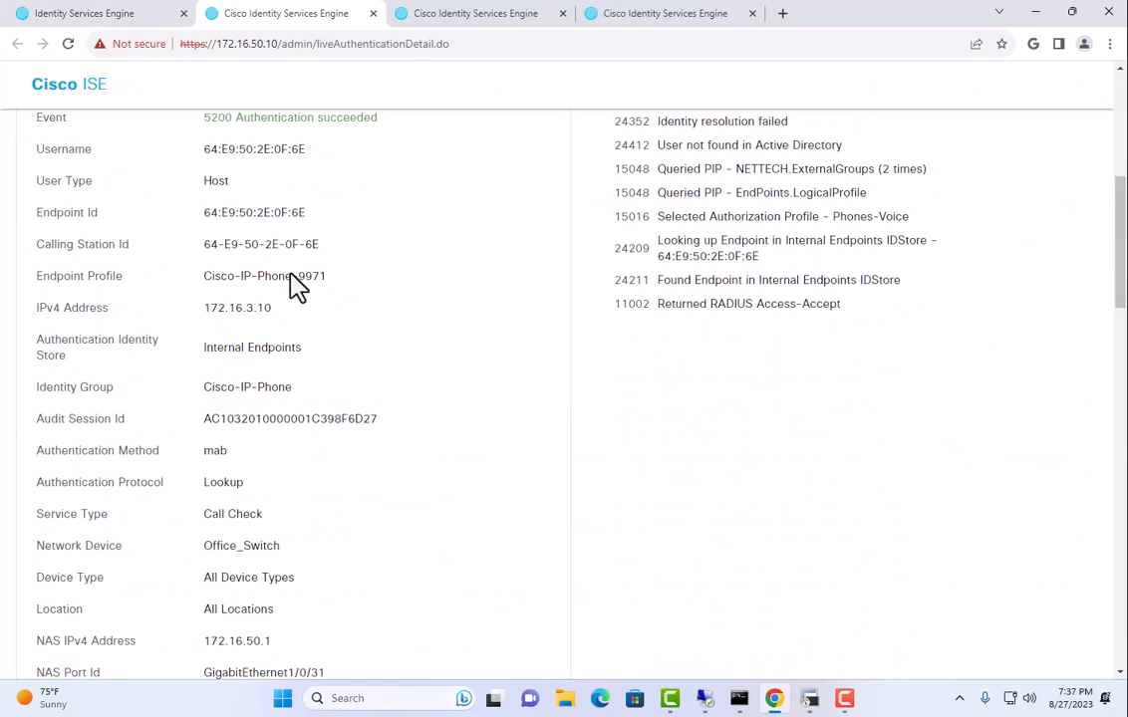
scroll(290, 297, down, 2)
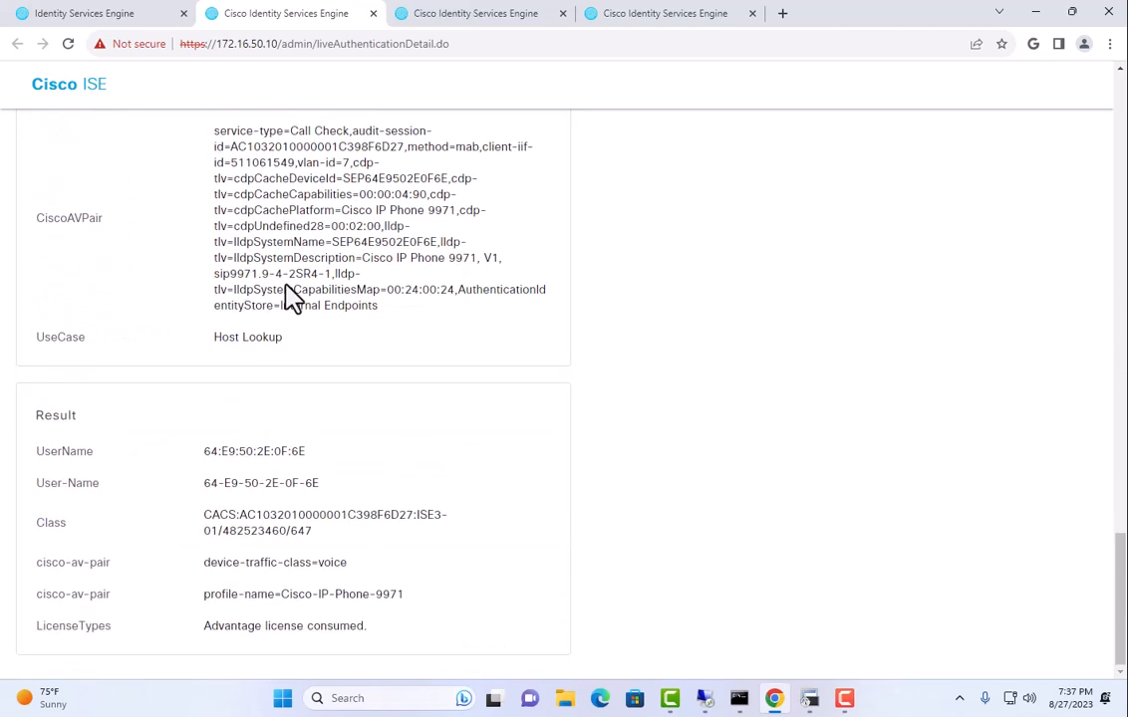
scroll(282, 296, up, 7)
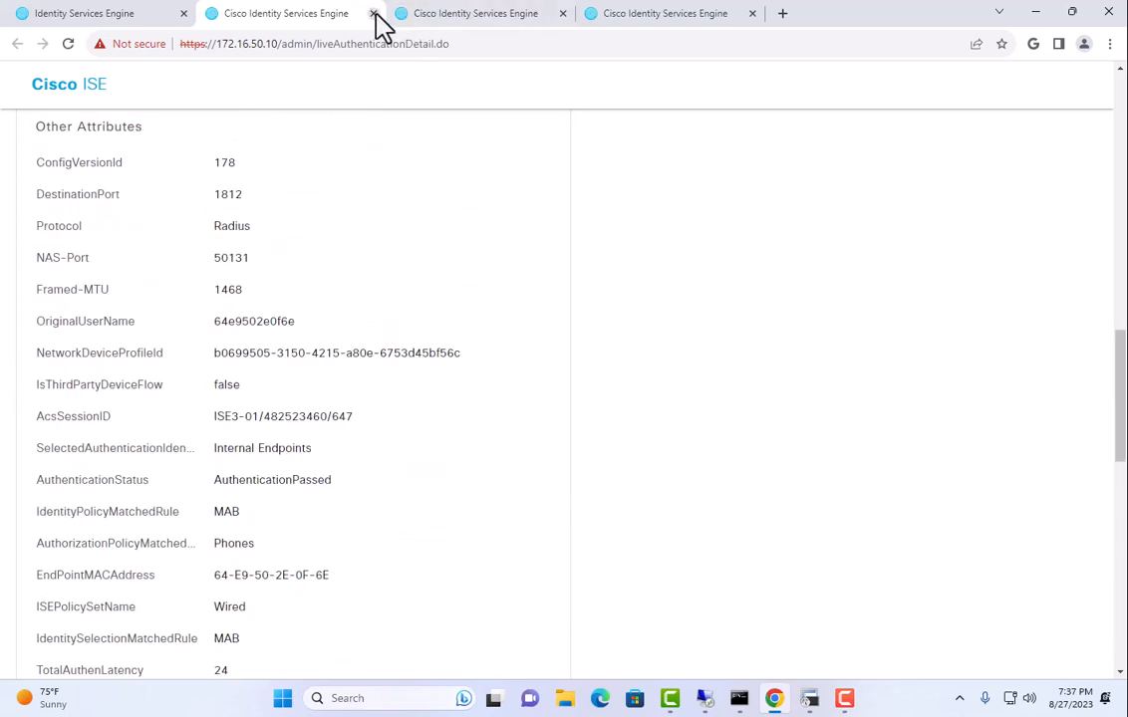
click(373, 14)
click(372, 13)
Close the last report and watch the switch console for Gi1/0/32 going down and up.
click(373, 14)
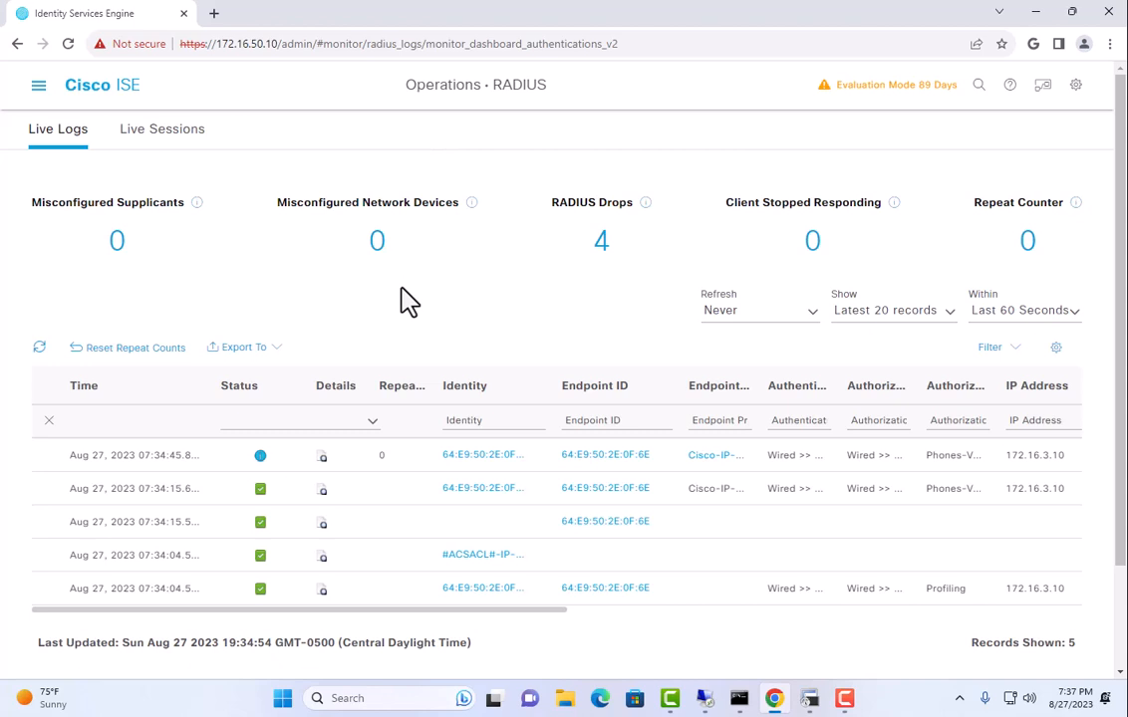
click(809, 698)
key(Return)
key(Return)
key(Return)
key(Return)
key(Return)
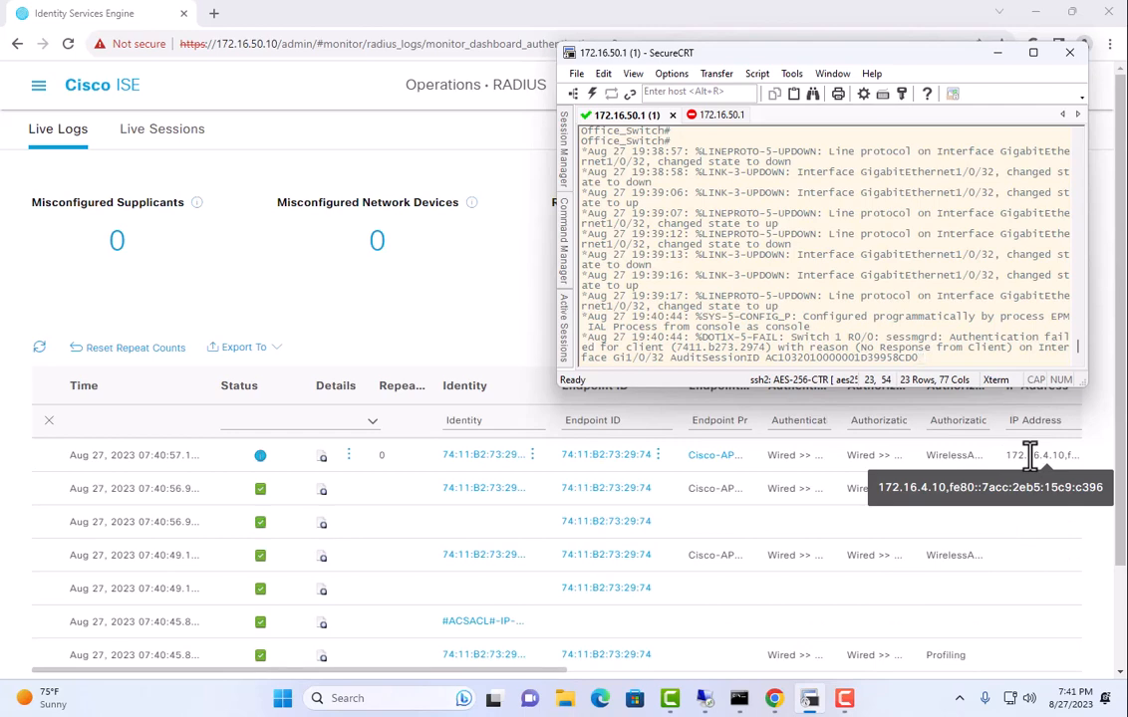
Set Live Logs refresh to Never and inspect an access point detail report before closing it.
click(543, 342)
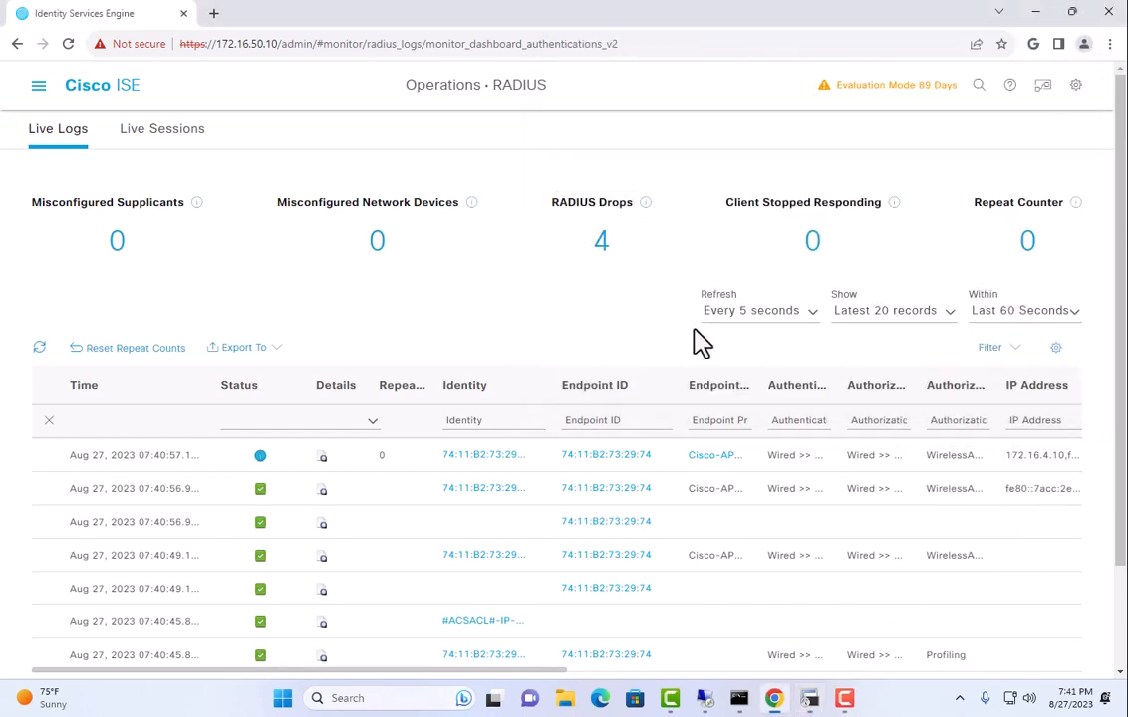
click(798, 316)
click(778, 391)
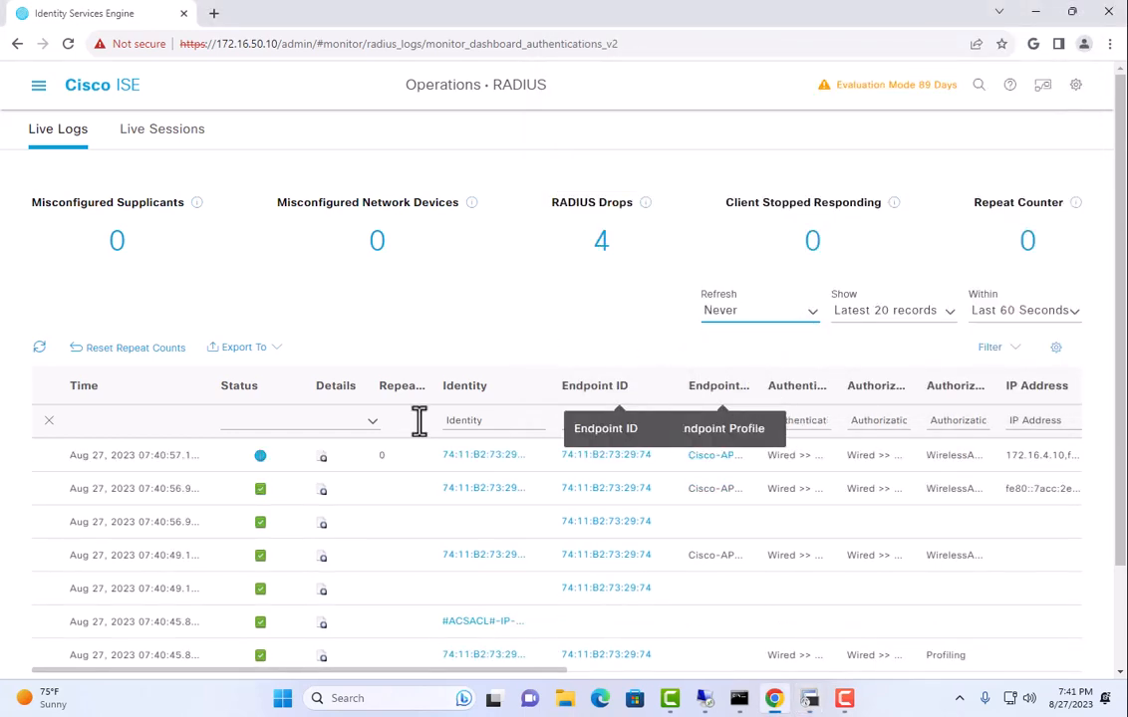
scroll(398, 445, down, 2)
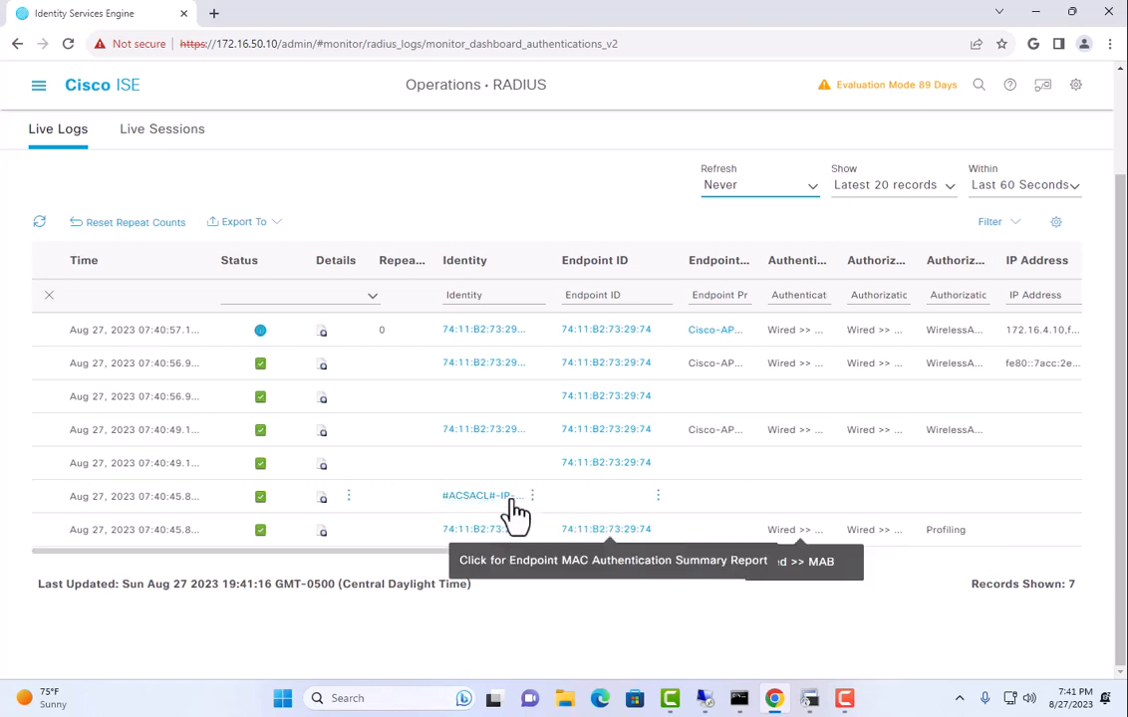
click(323, 464)
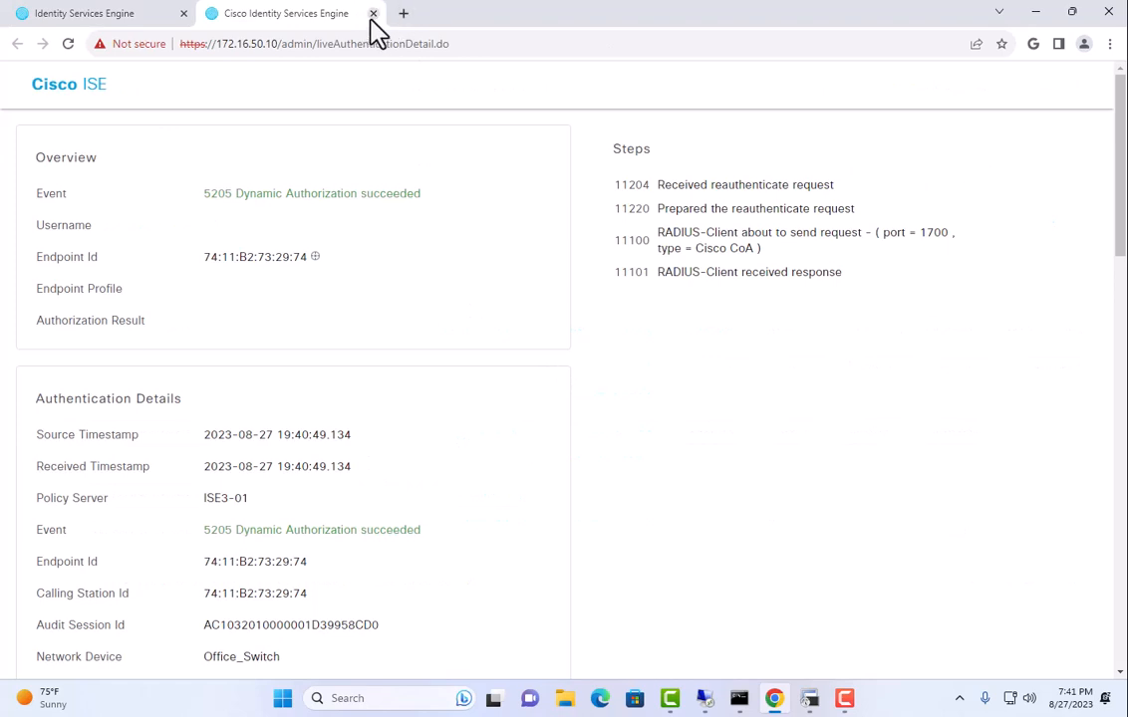
click(373, 14)
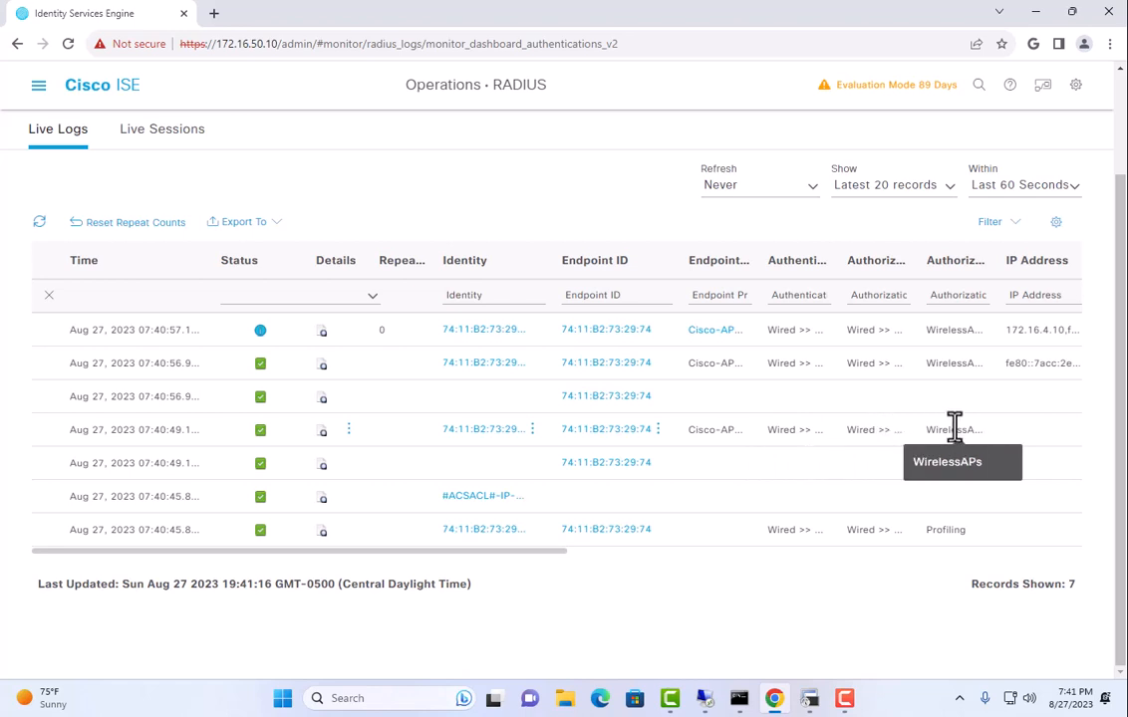
click(322, 434)
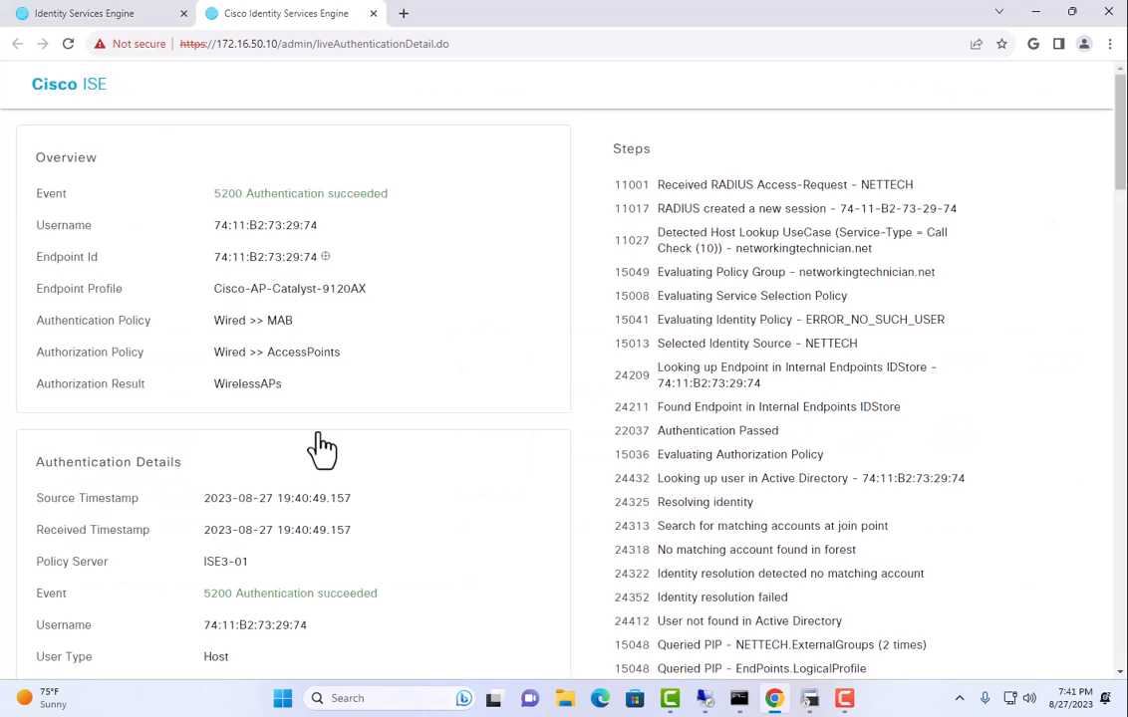
scroll(322, 448, down, 8)
scroll(322, 450, down, 5)
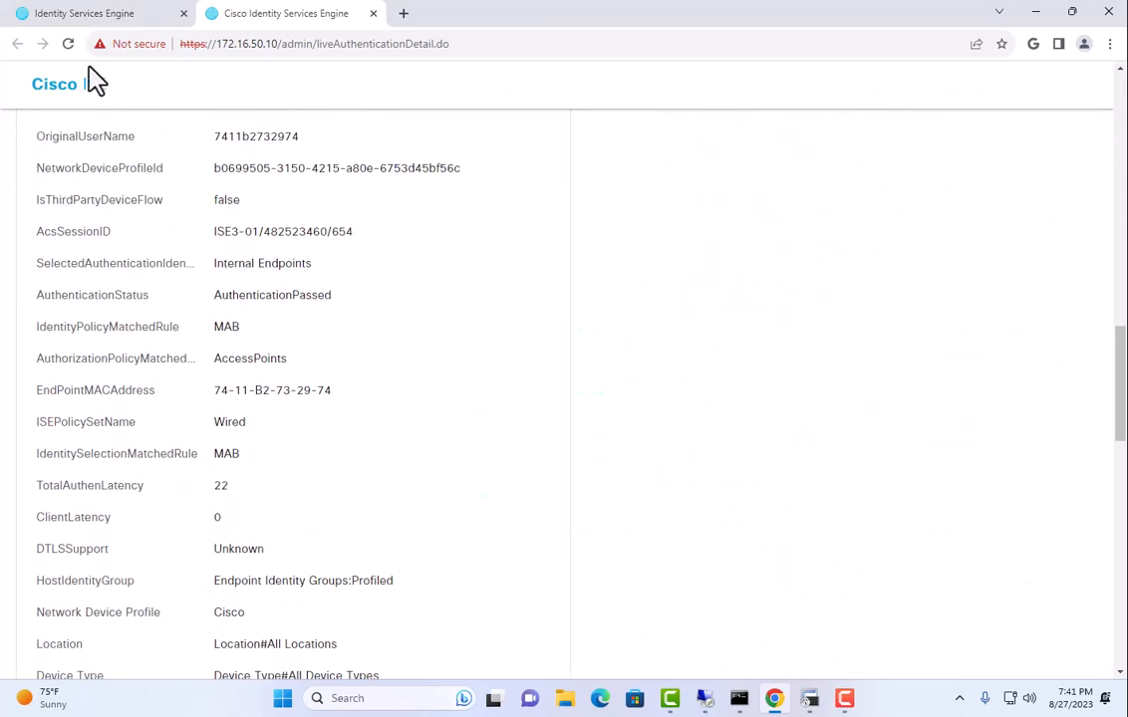
click(114, 16)
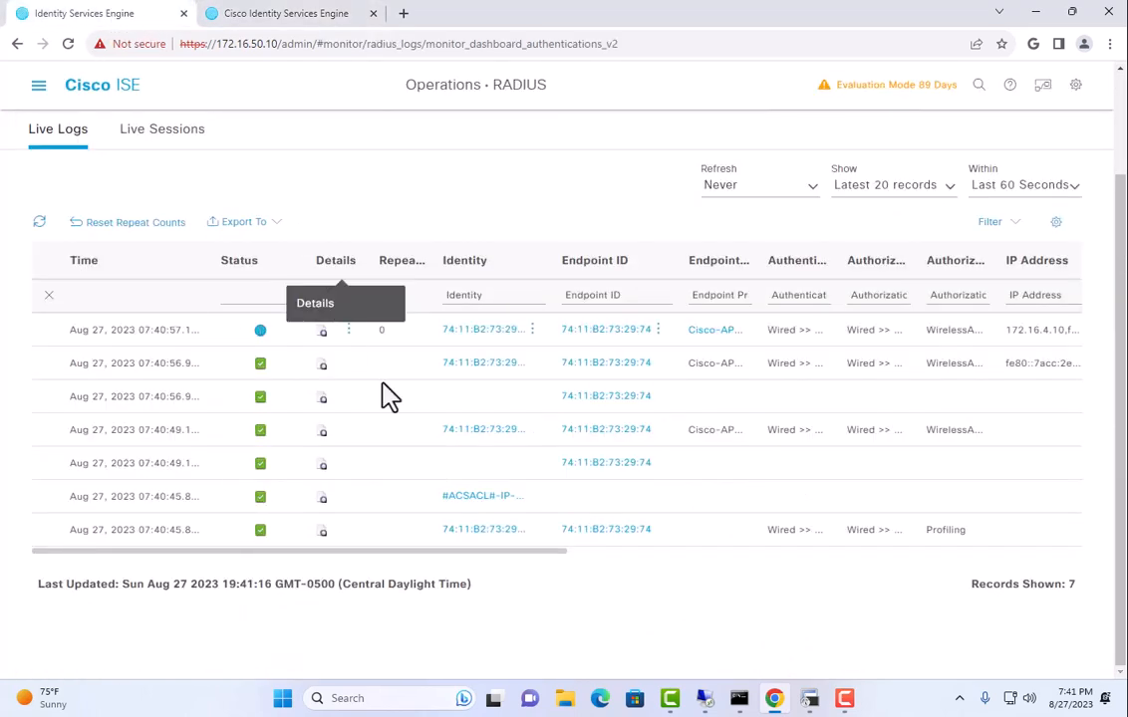
click(321, 399)
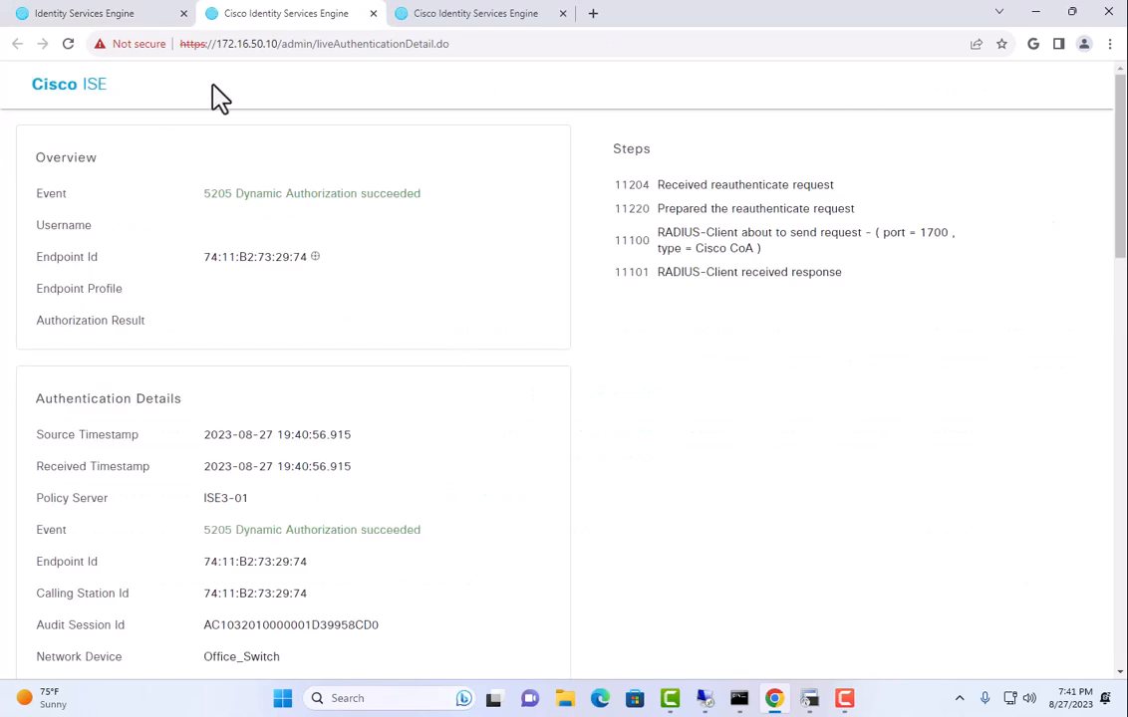
click(132, 16)
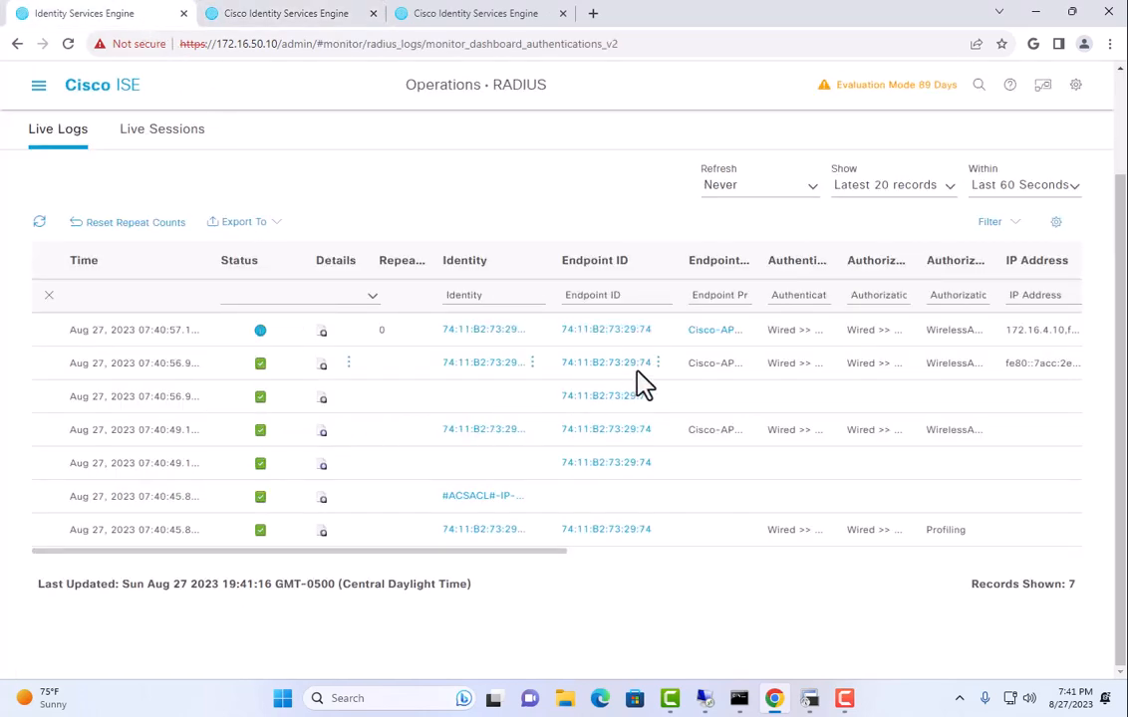
click(320, 365)
scroll(346, 403, down, 3)
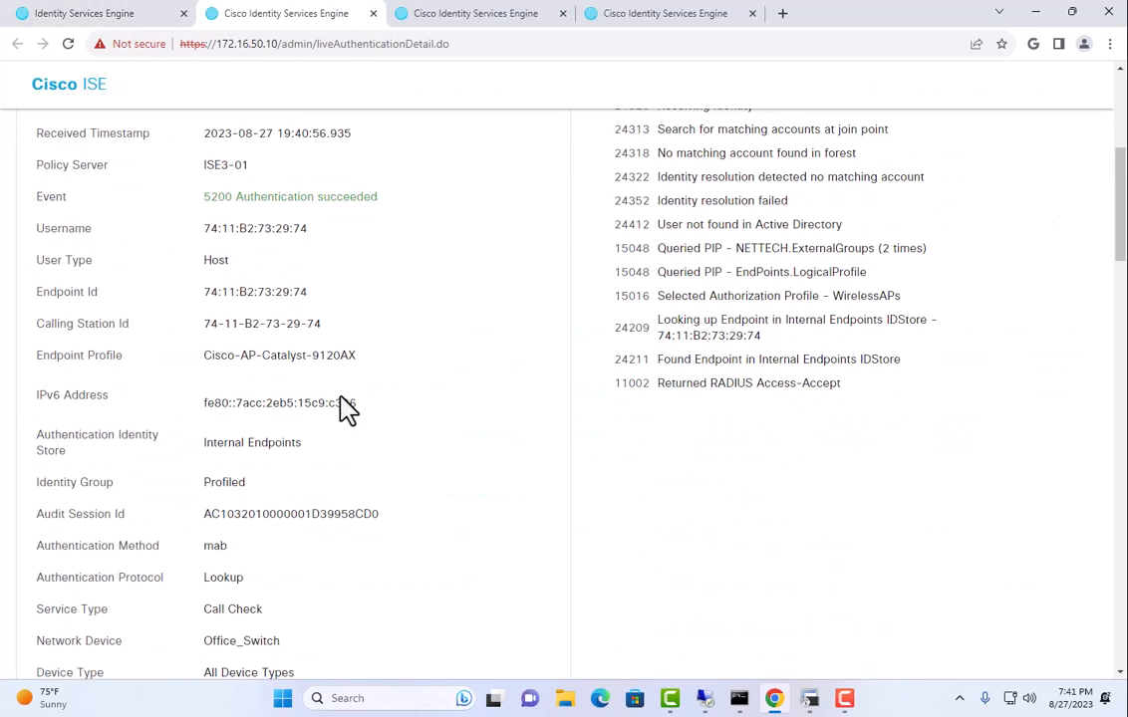
scroll(346, 404, down, 15)
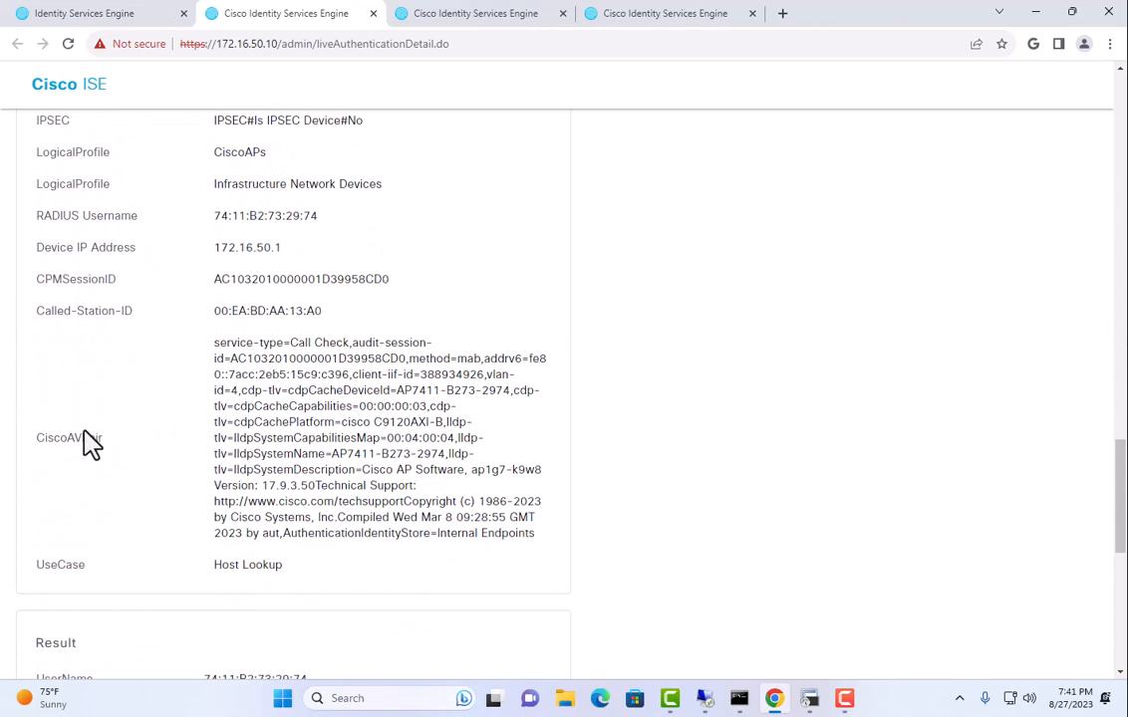
drag(254, 344, 529, 538)
click(369, 436)
scroll(312, 461, down, 6)
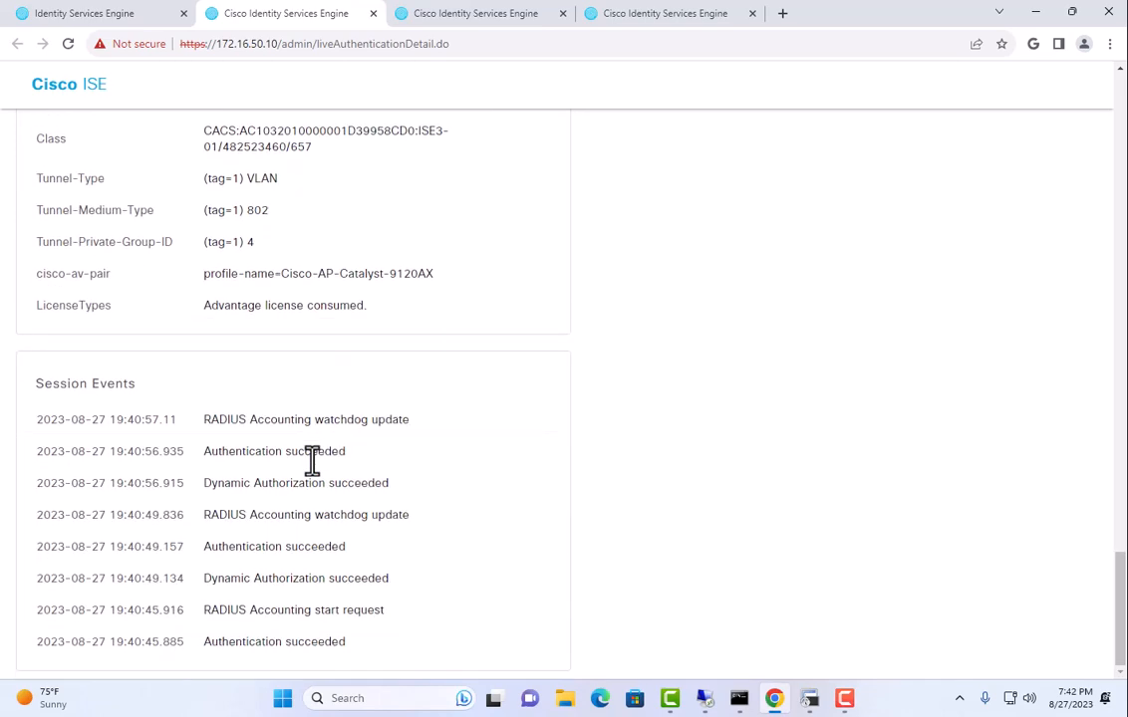
click(96, 16)
click(323, 533)
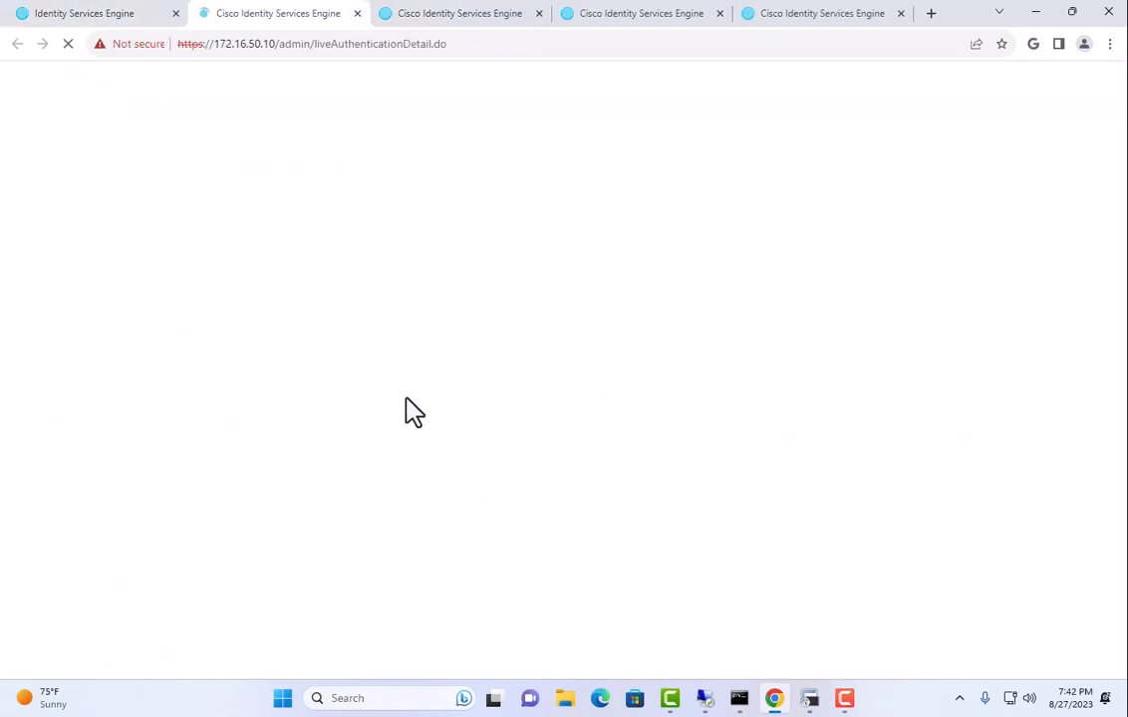
scroll(408, 410, down, 5)
scroll(408, 411, down, 8)
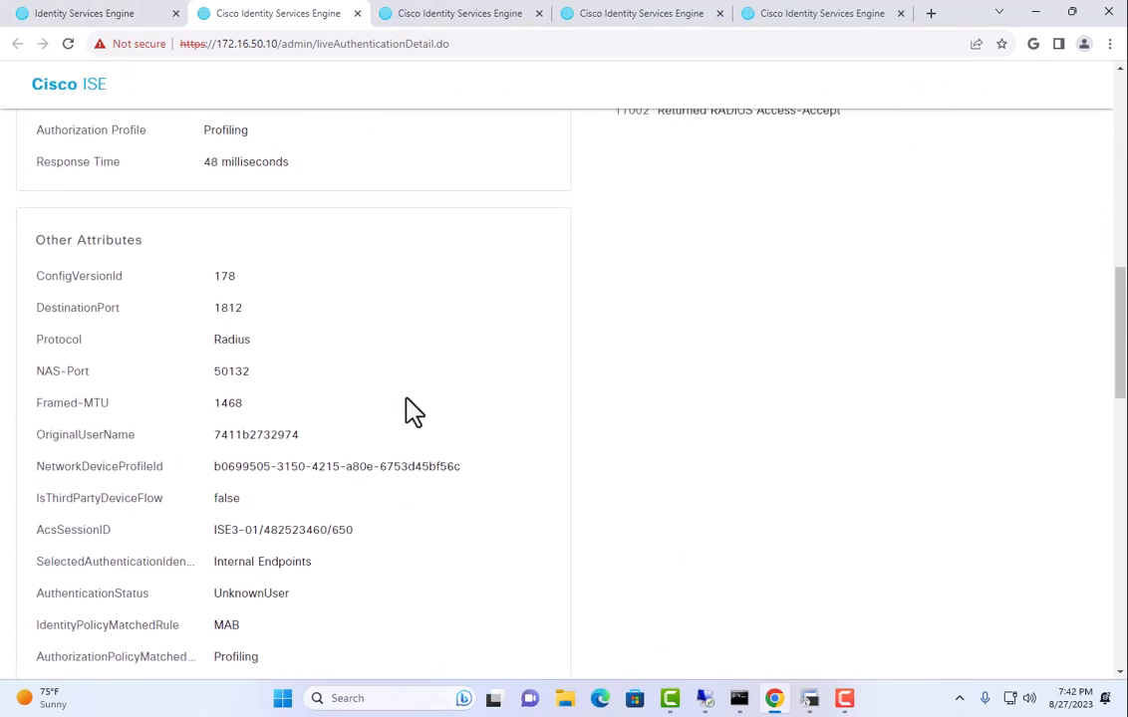
scroll(408, 410, down, 3)
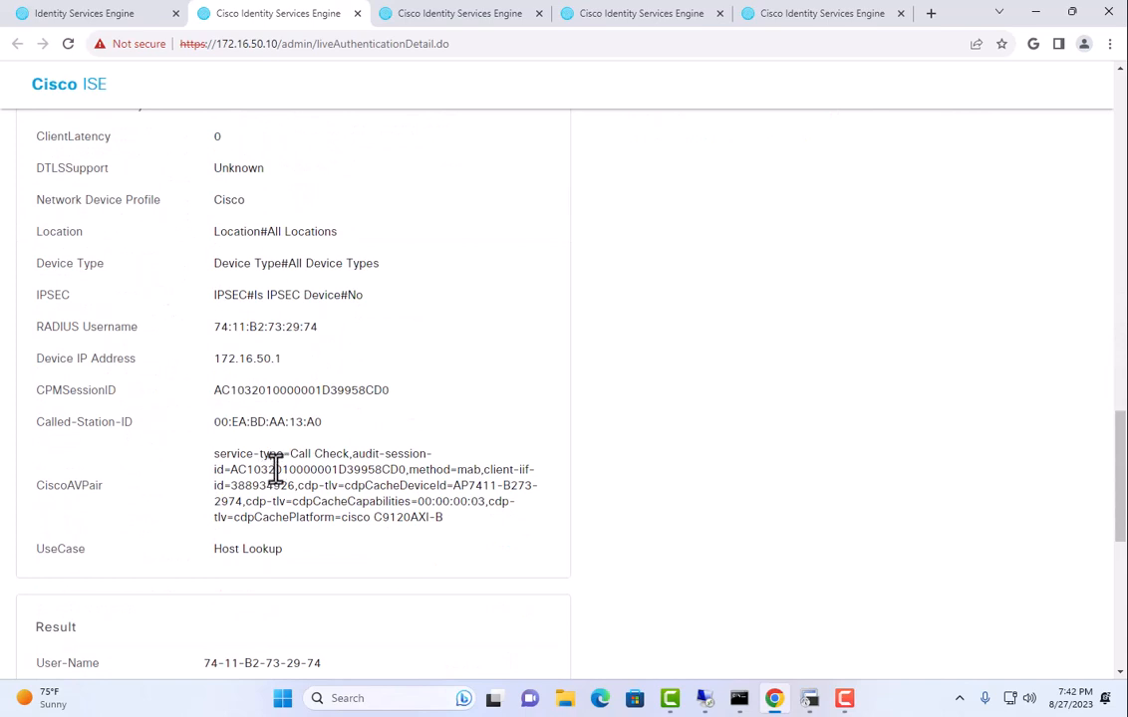
drag(267, 469, 468, 503)
scroll(402, 509, down, 3)
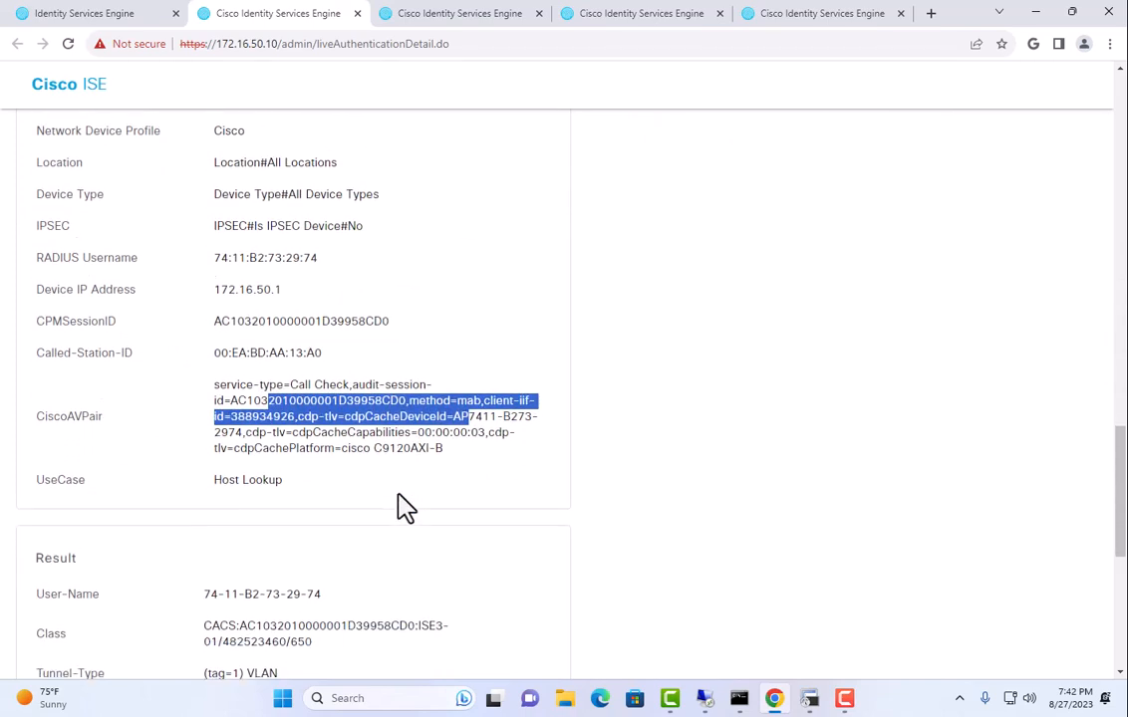
scroll(390, 501, down, 3)
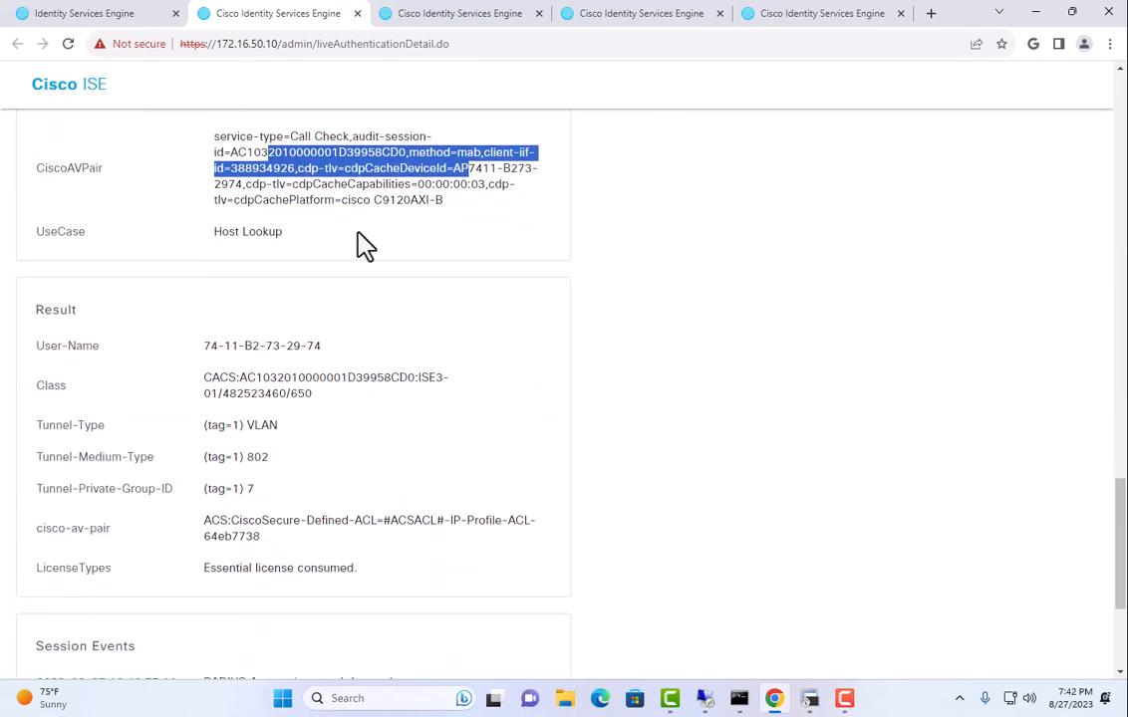
drag(351, 200, 446, 201)
scroll(418, 313, down, 5)
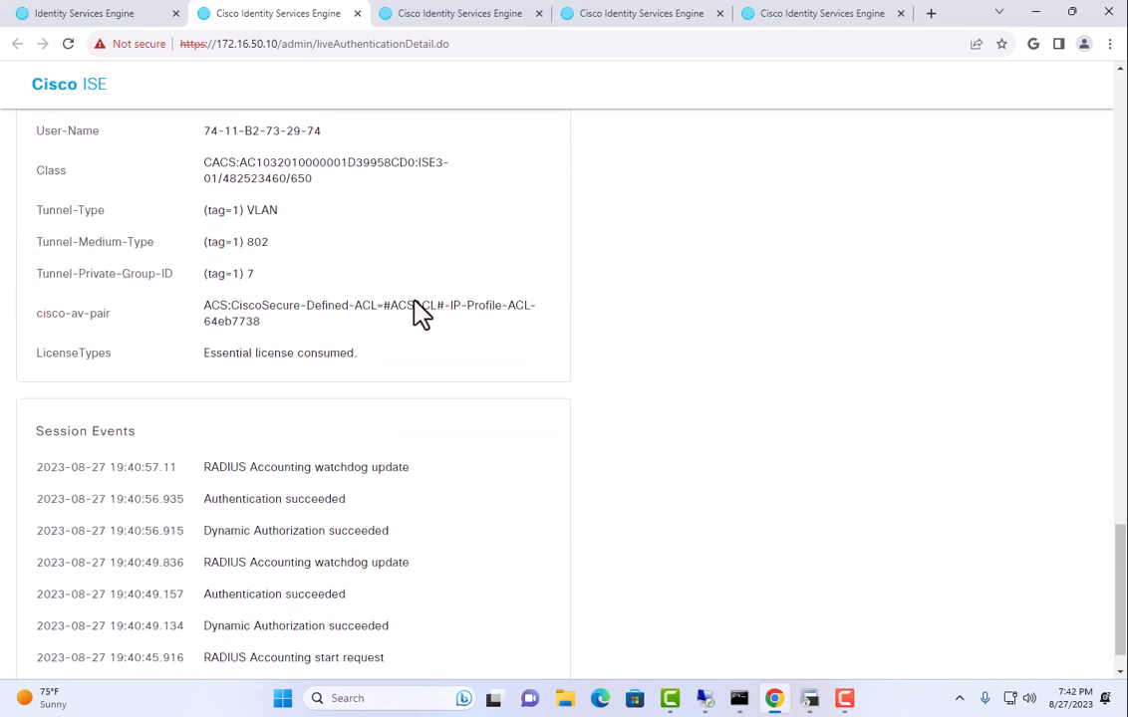
scroll(416, 310, up, 5)
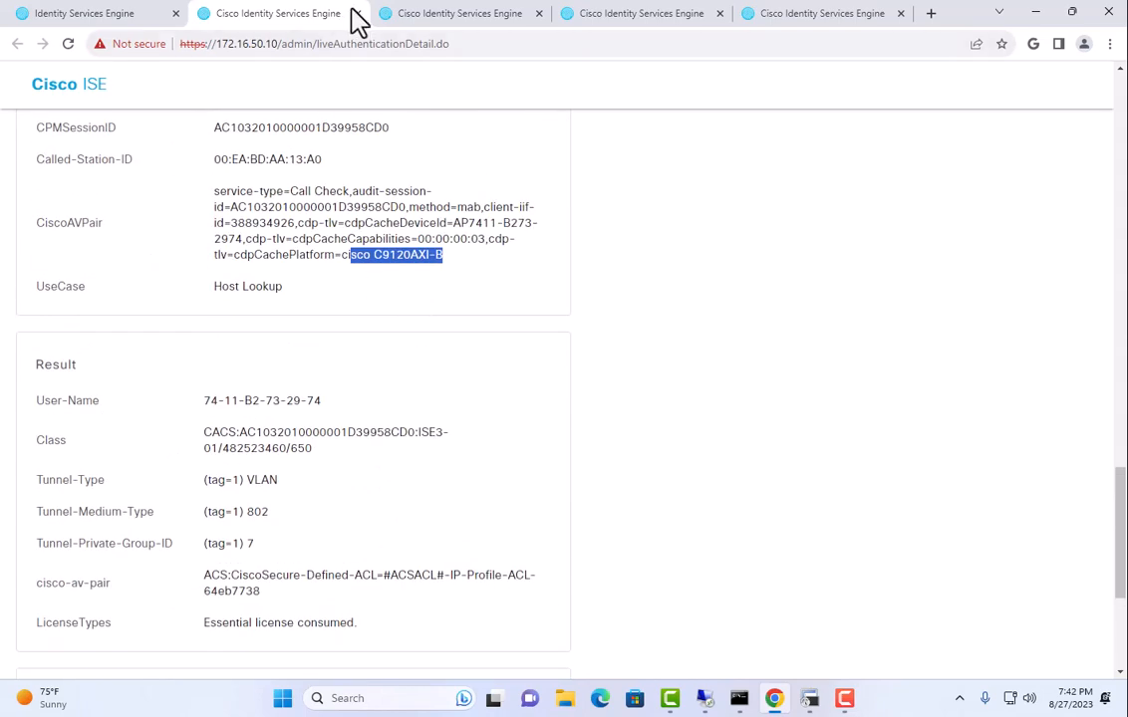
click(357, 13)
click(357, 13)
click(356, 13)
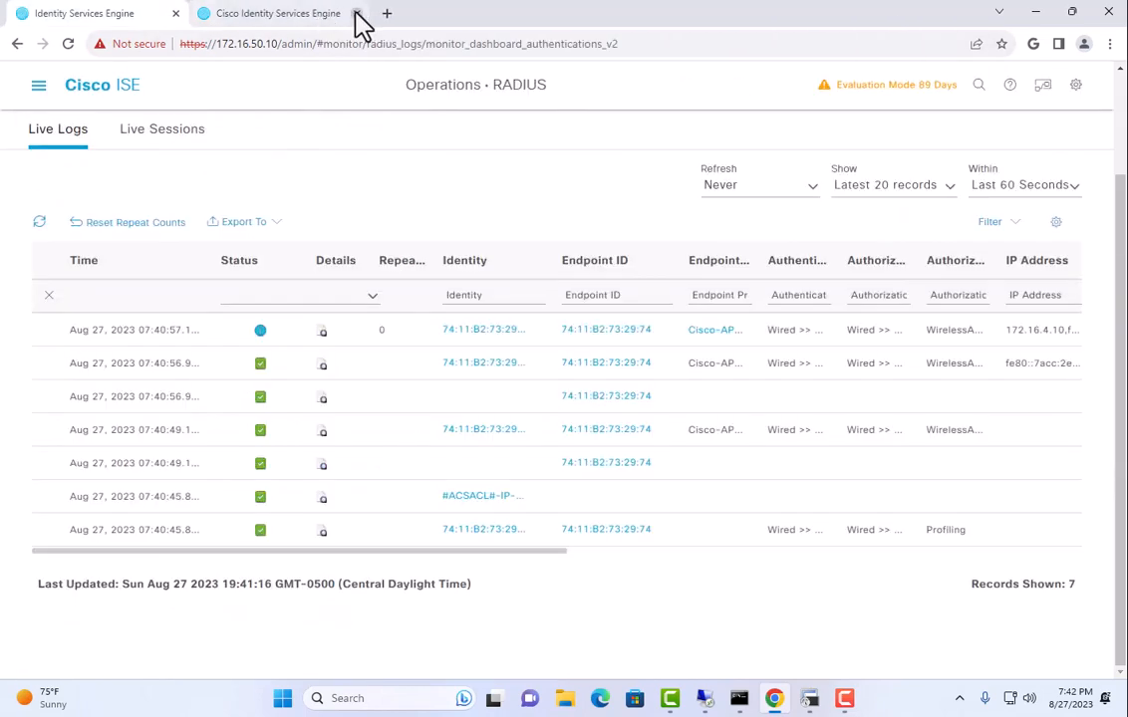
Close the leftover report and ping 172.16.4.10 from the switch console, getting 5/5 replies.
click(356, 13)
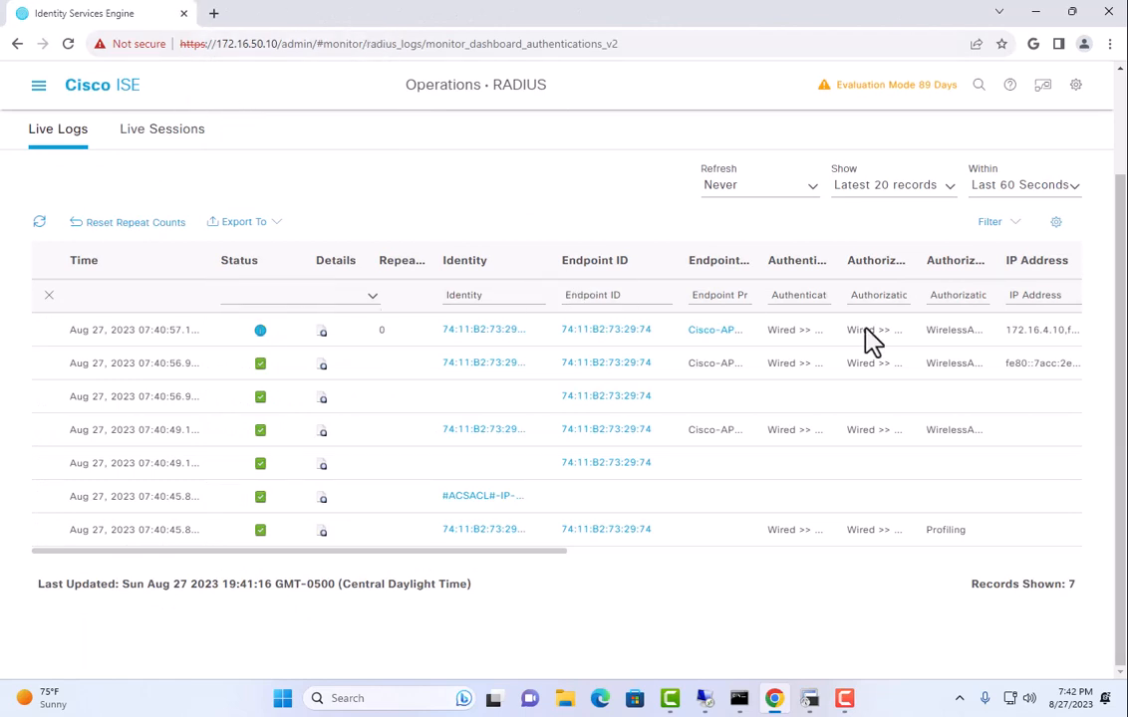
click(807, 700)
key(Return)
key(Return)
key(Return)
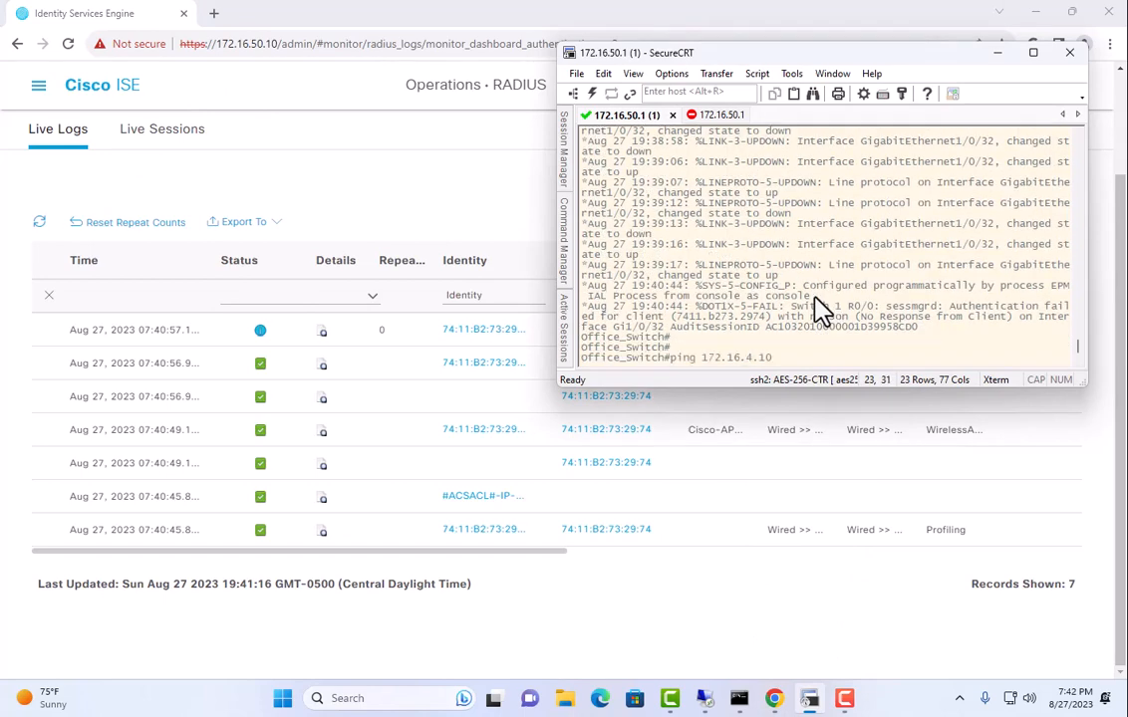
key(Return)
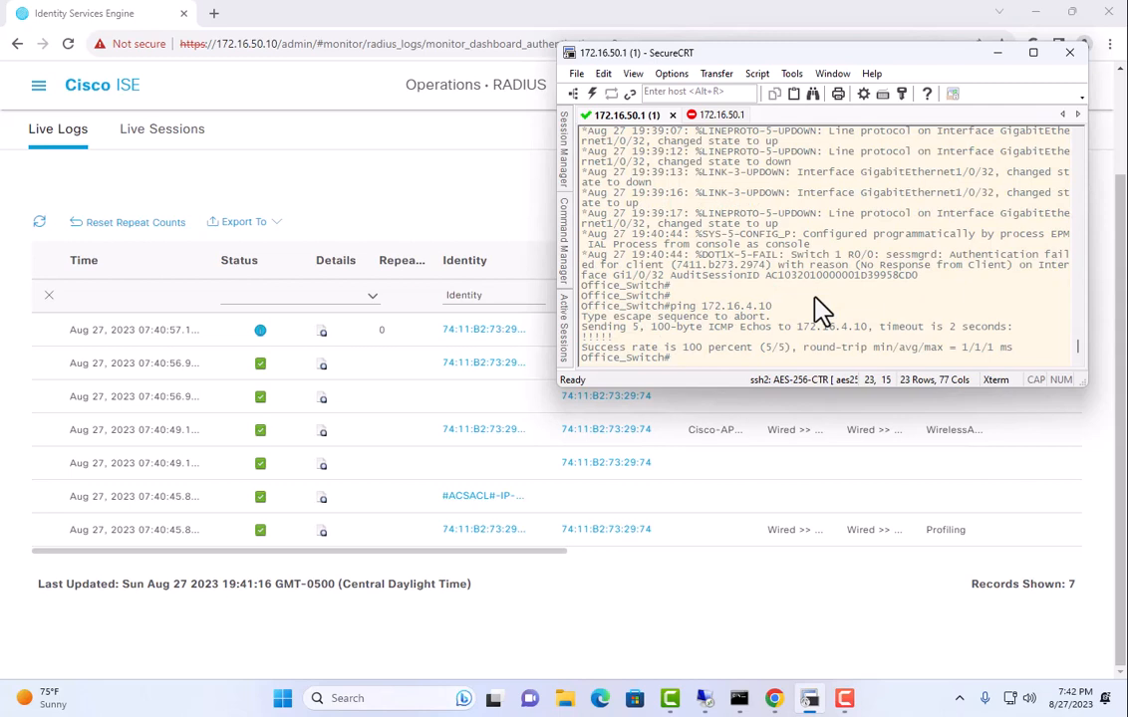
click(506, 220)
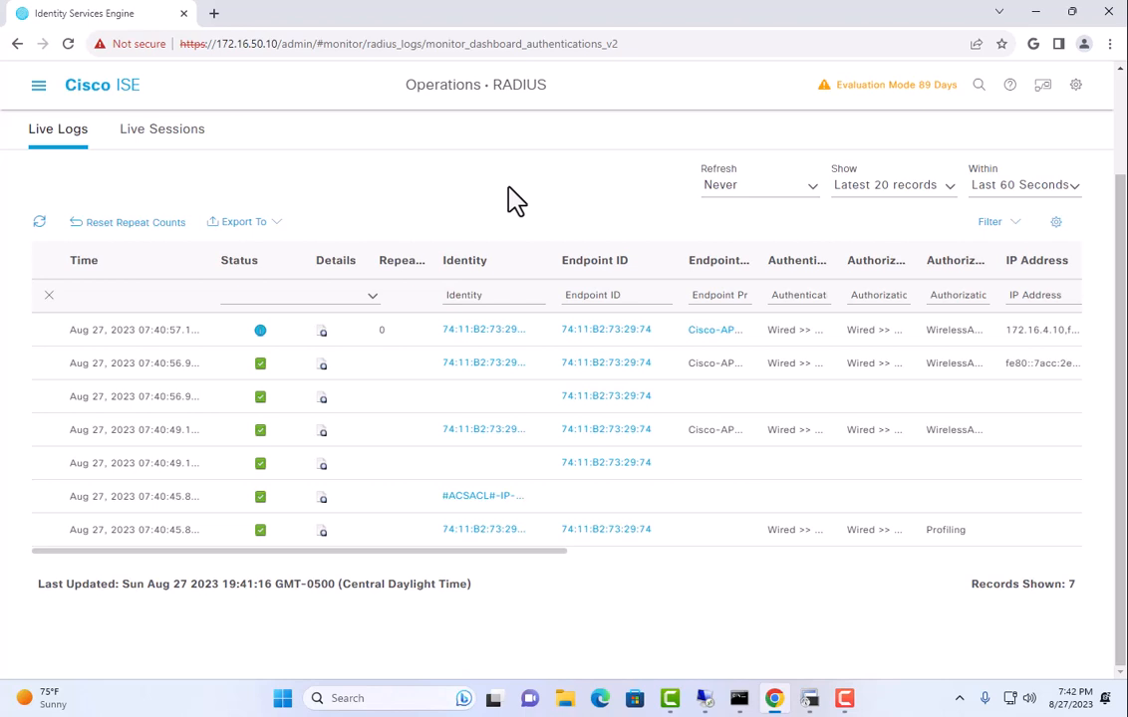
click(809, 698)
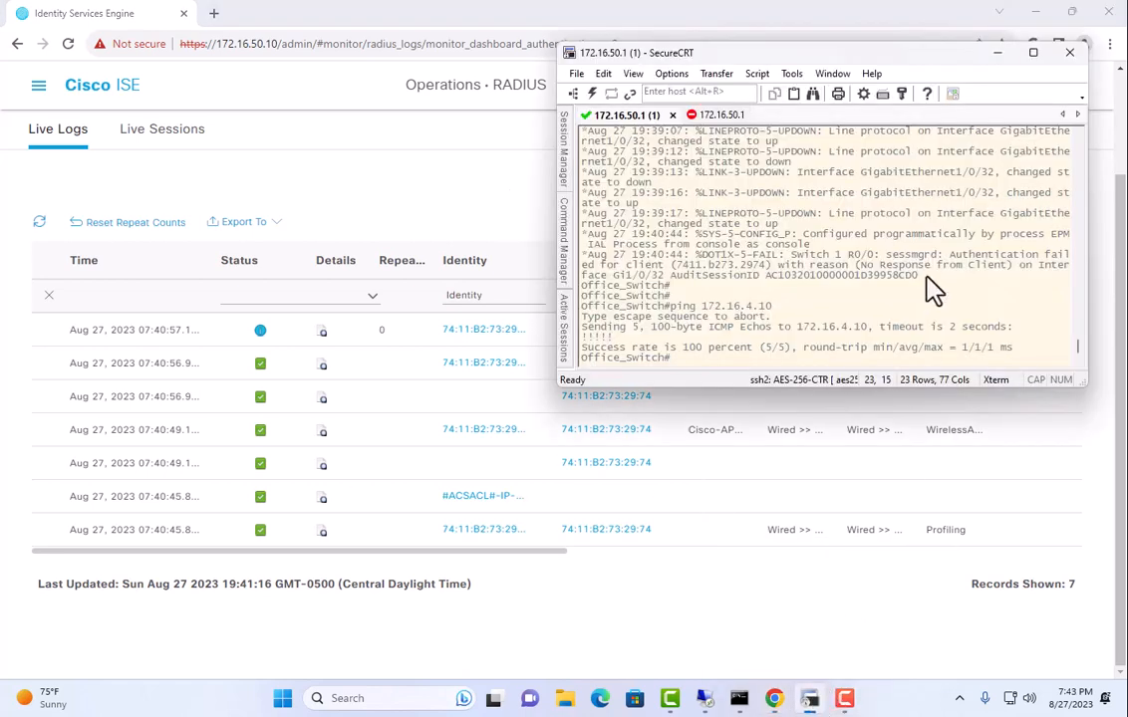
key(Return)
key(Return)
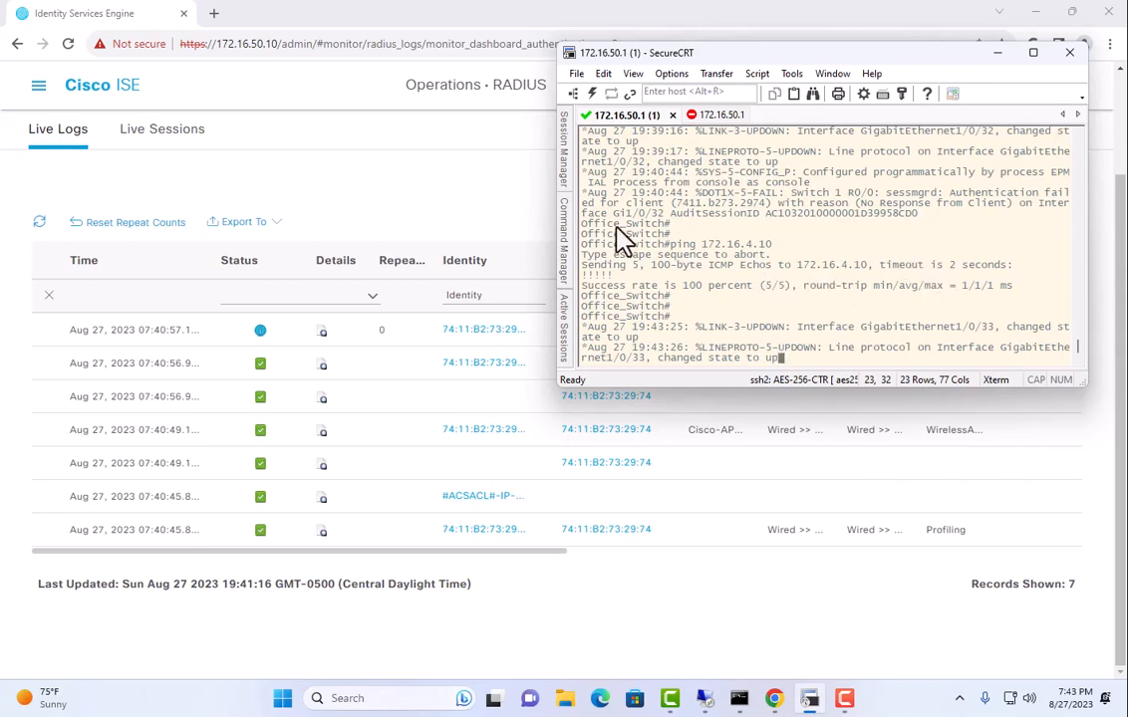
Set ISE Live Logs to refresh every 5 seconds.
click(495, 182)
click(732, 188)
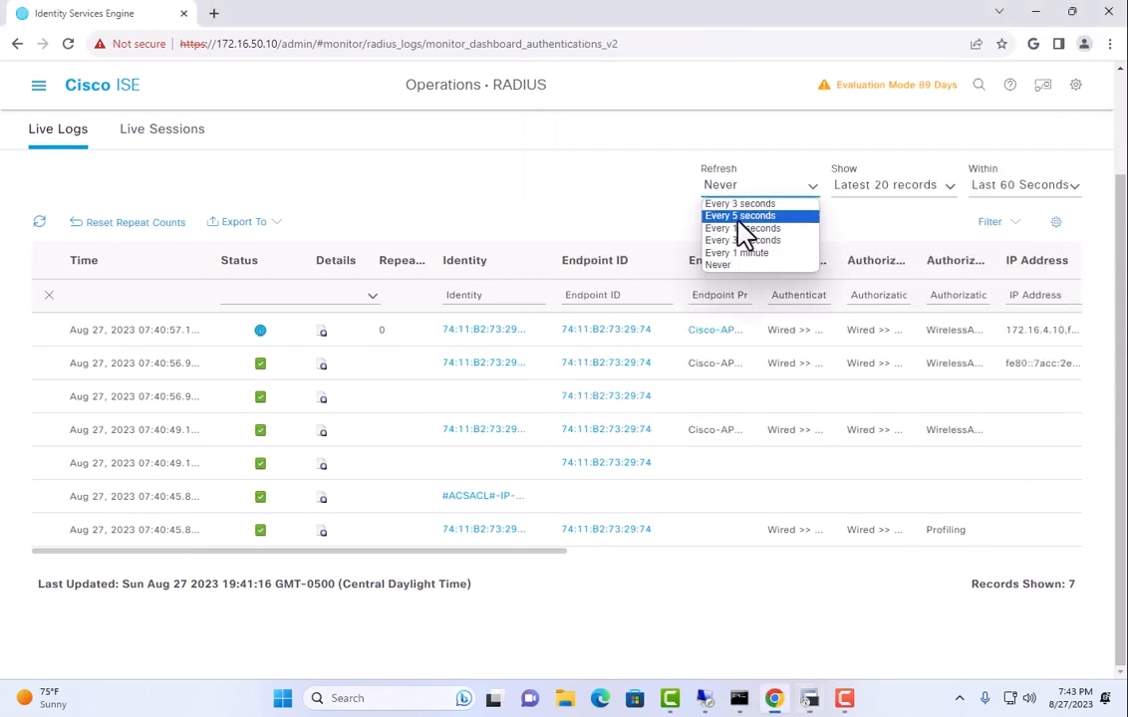
click(737, 216)
click(810, 701)
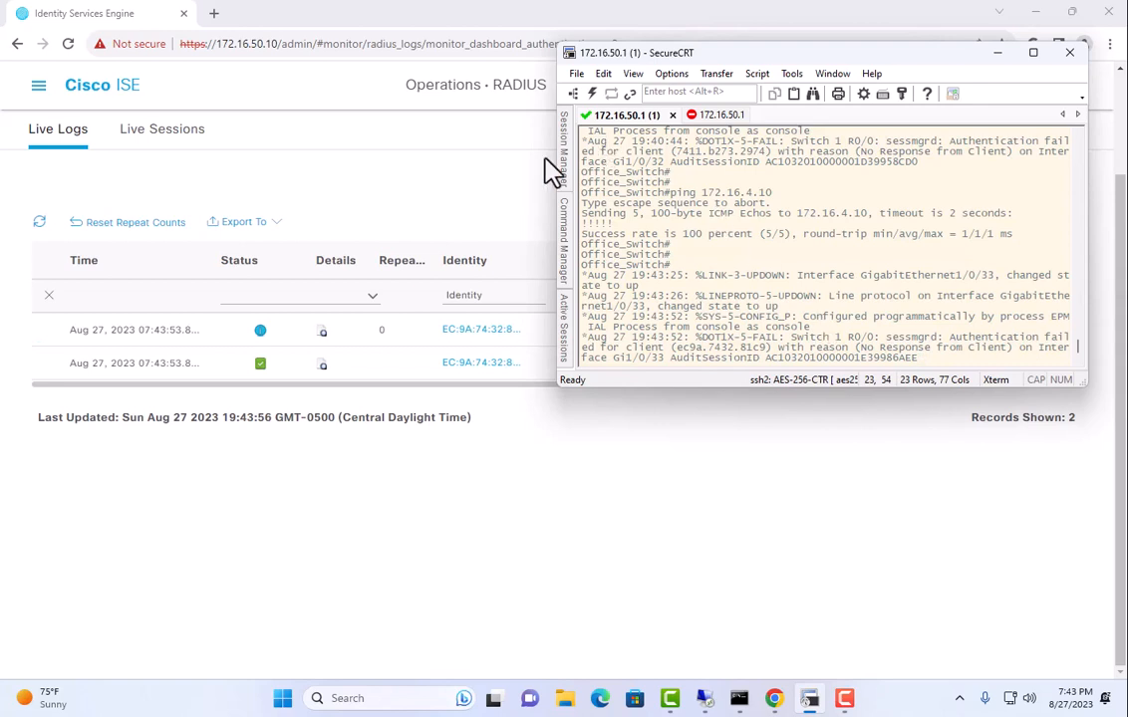
click(506, 189)
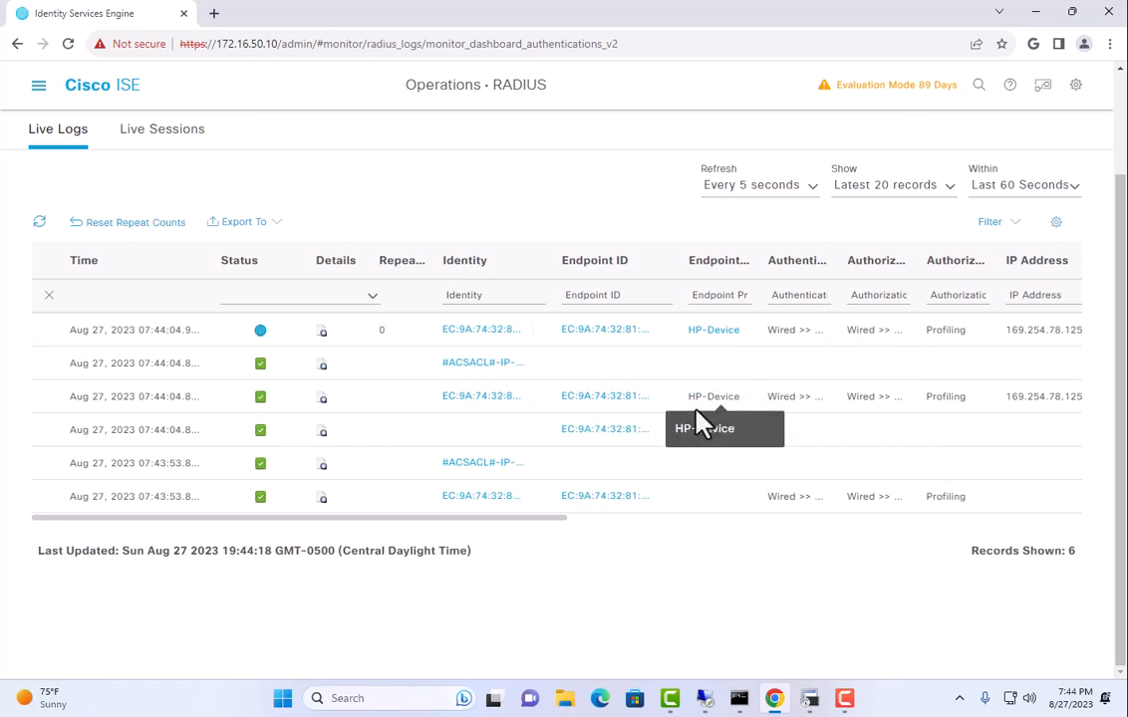
Highlight the HP-Device endpoint profile in the printer's Gi1/0/33 log rows.
drag(695, 397, 743, 397)
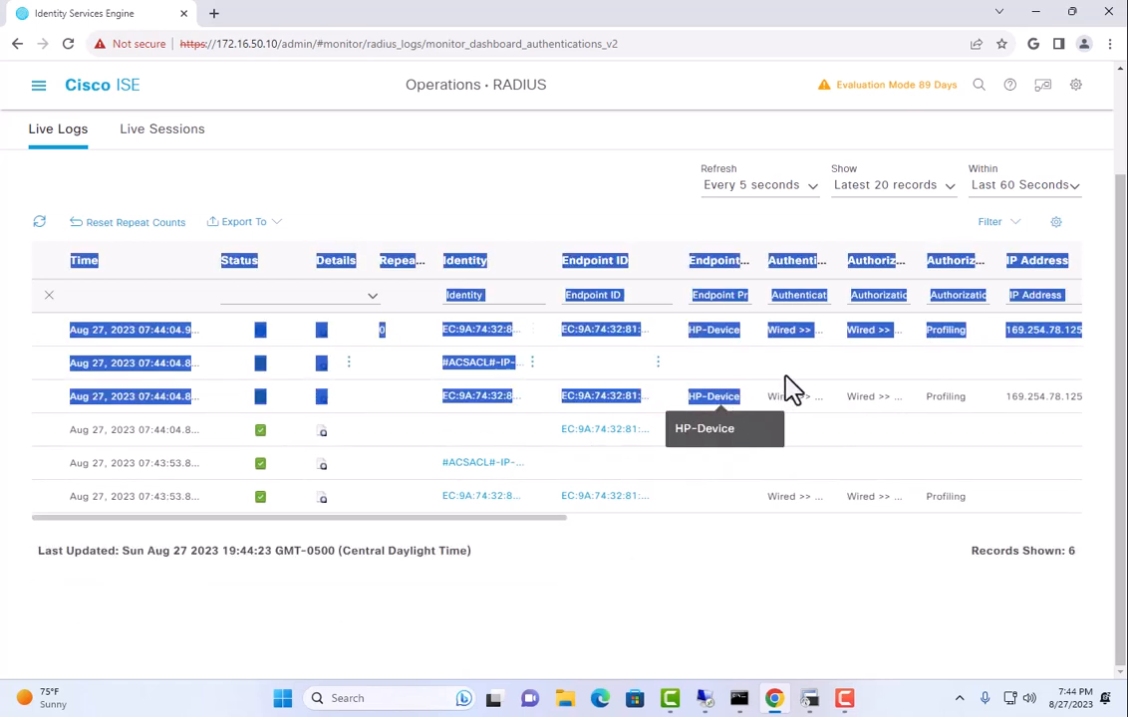
click(786, 378)
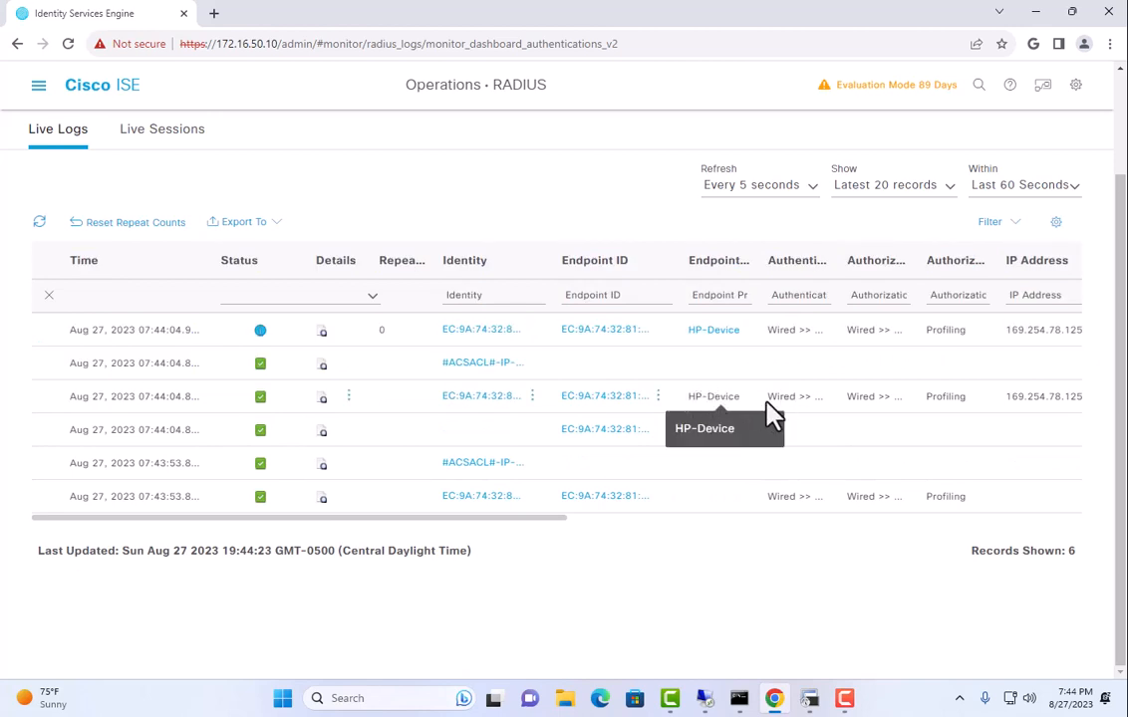
drag(689, 397, 745, 401)
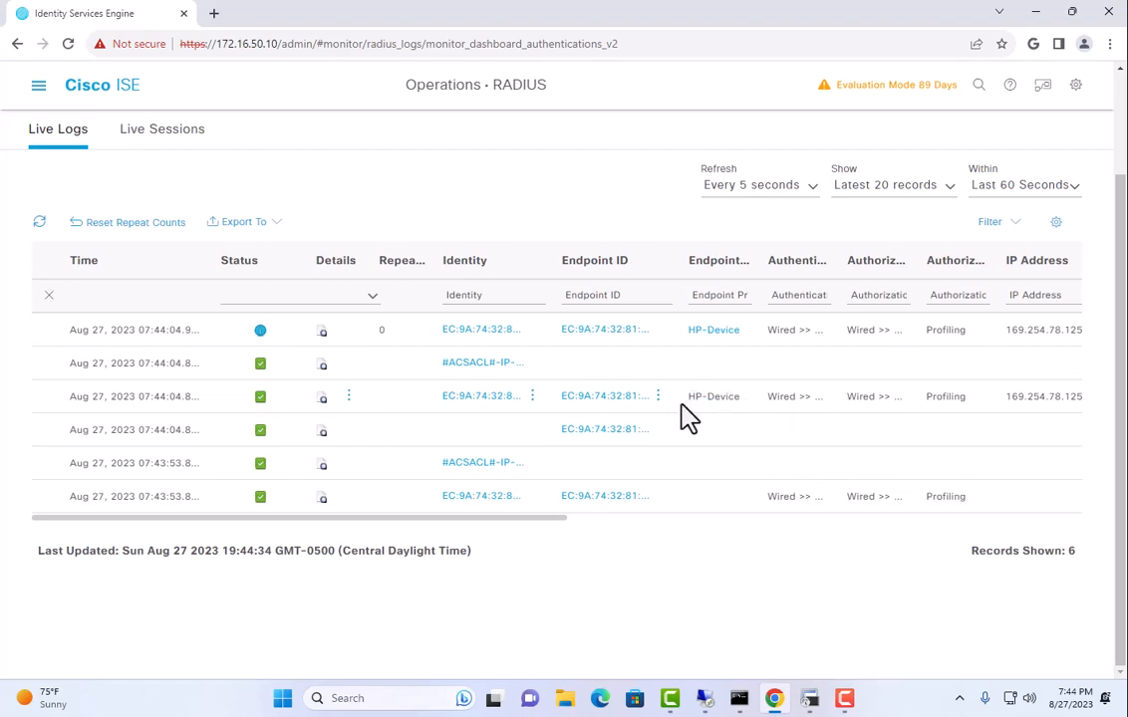
drag(695, 397, 780, 416)
click(835, 410)
drag(696, 398, 740, 399)
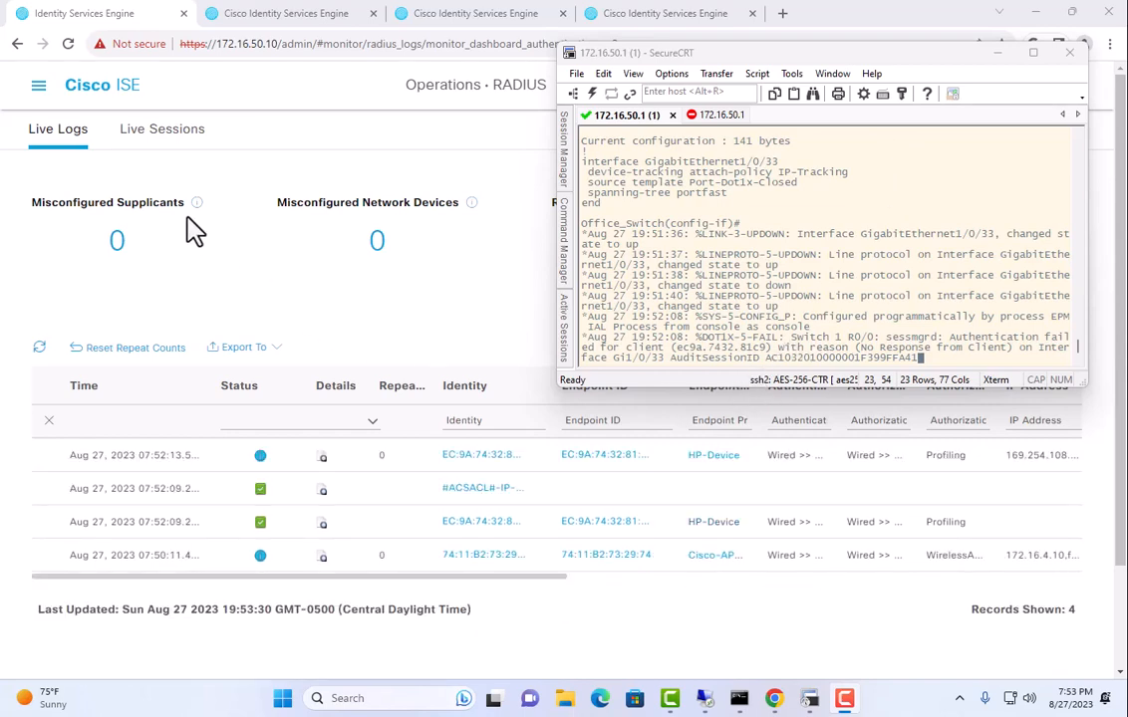
click(38, 87)
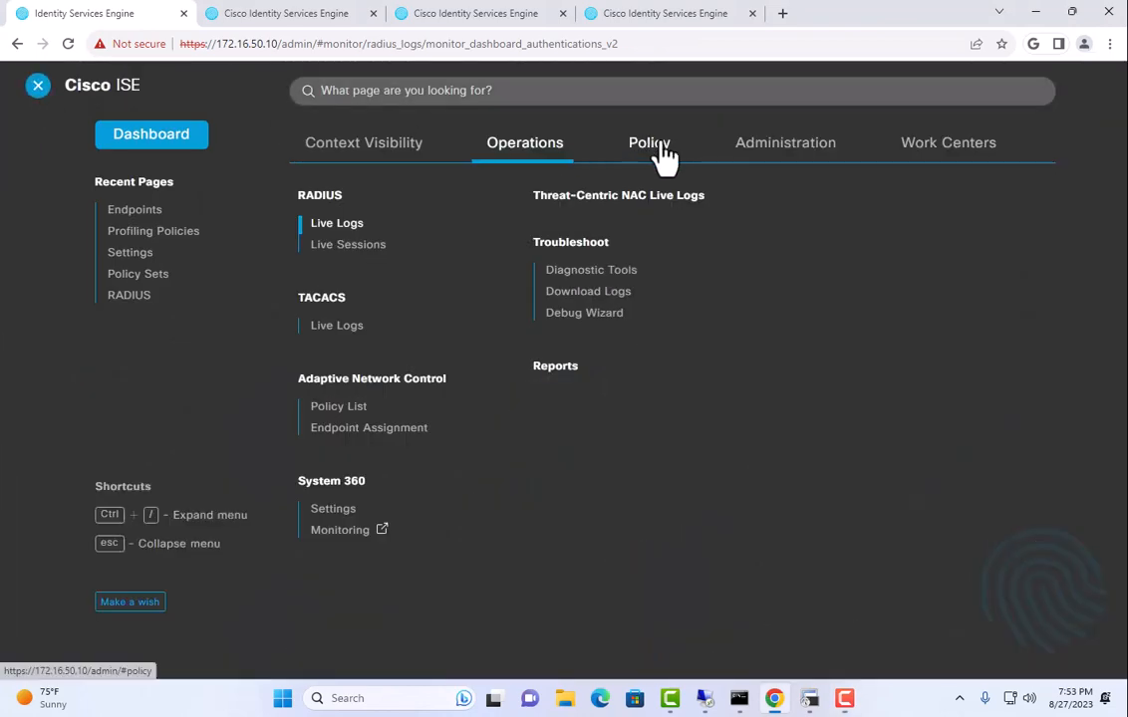
Open the Wired policy set and edit the Printers authorization rule's condition.
click(658, 151)
click(314, 202)
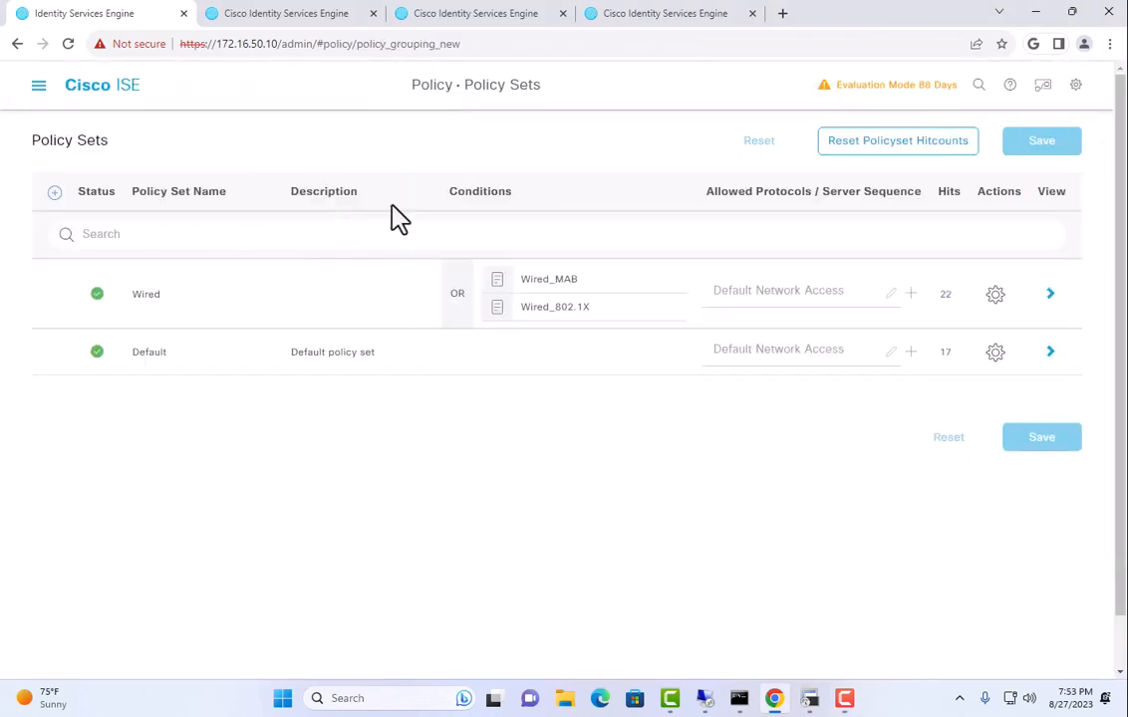
click(1049, 297)
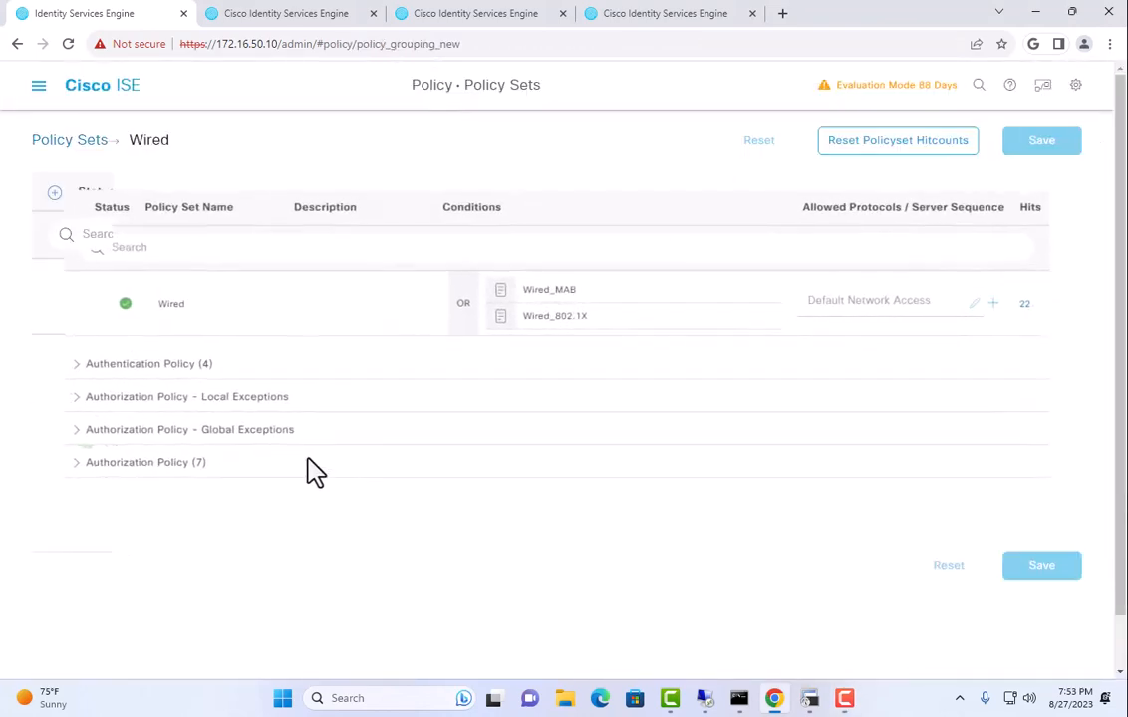
click(110, 474)
scroll(249, 519, down, 3)
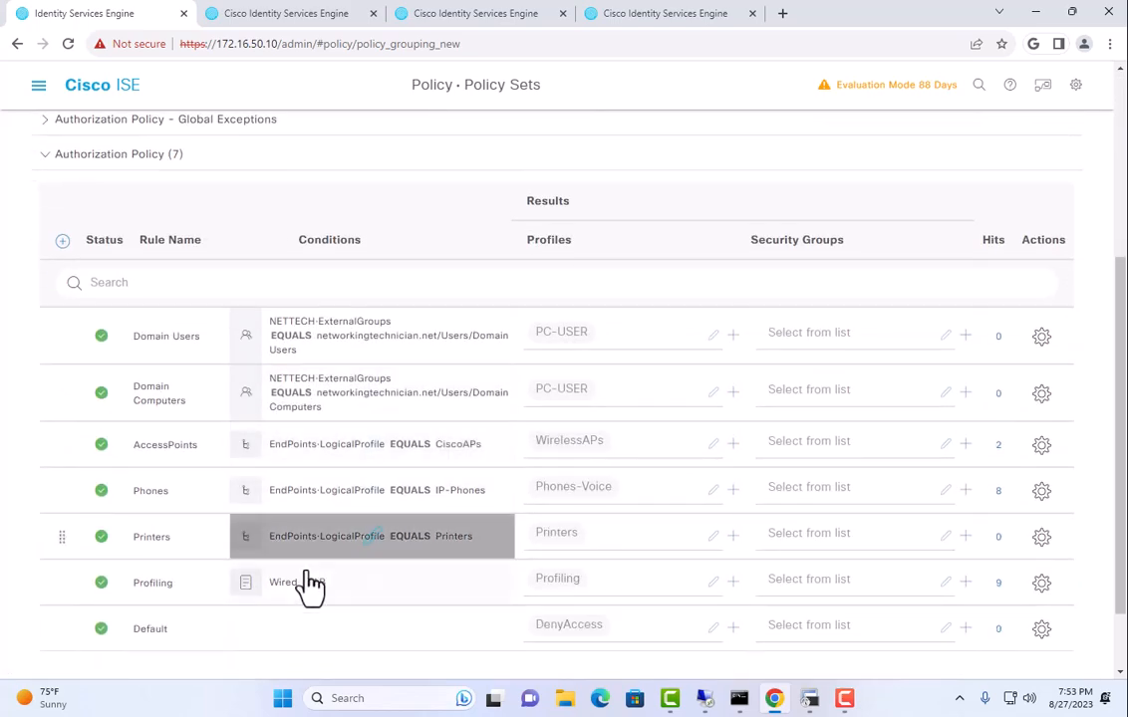
click(374, 540)
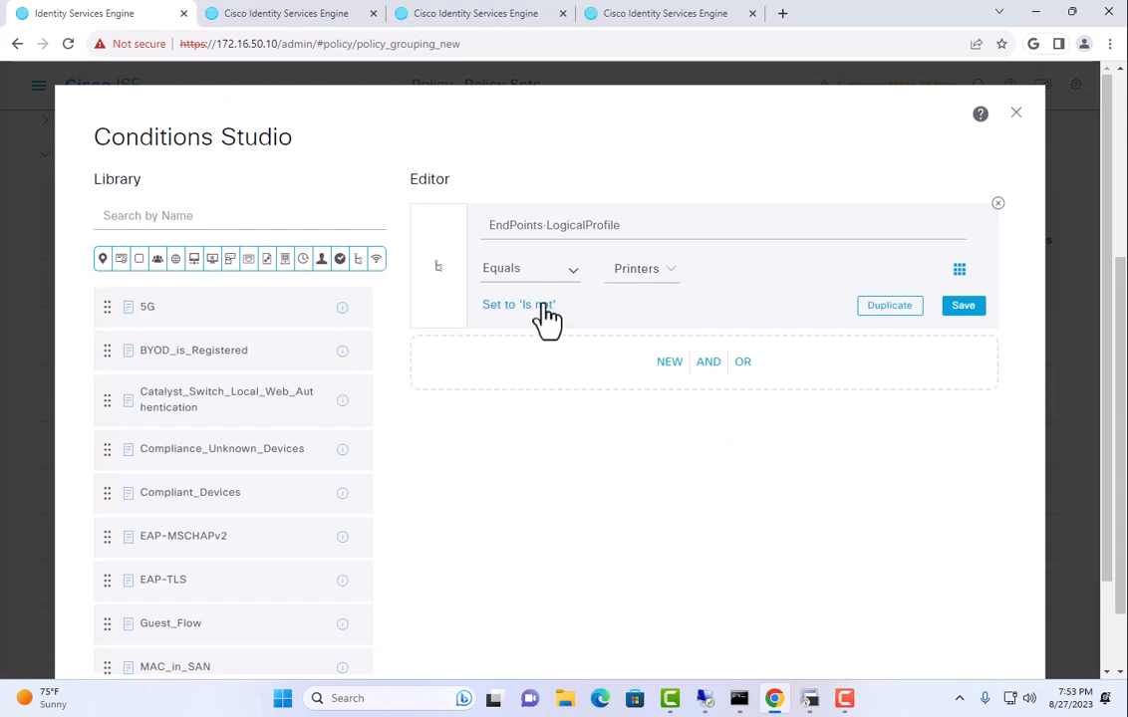
Duplicate the LogicalProfile Printers condition, join them with OR, and filter attributes to EndPoints.
click(872, 325)
click(438, 359)
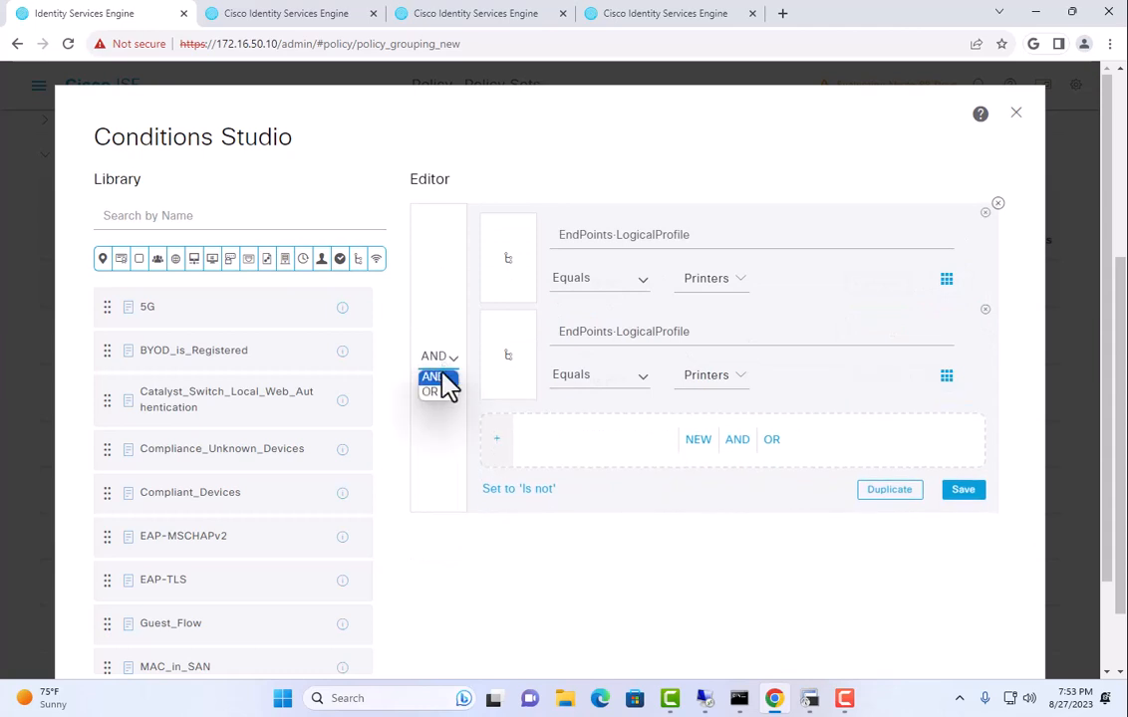
click(436, 395)
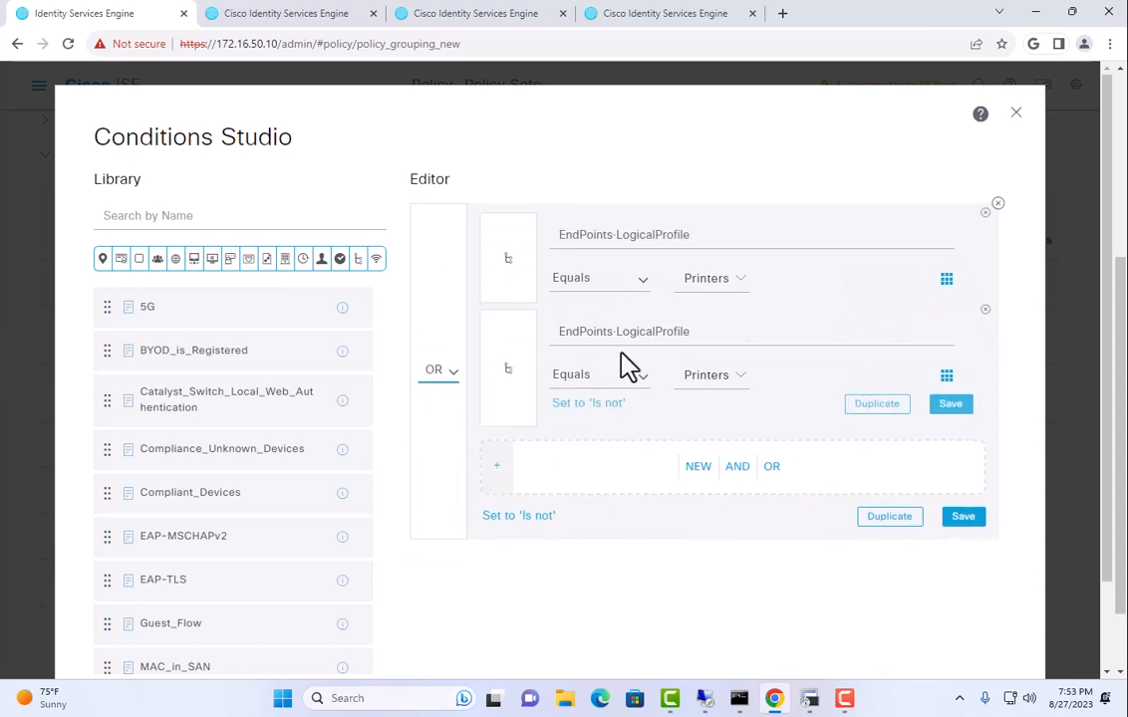
click(717, 384)
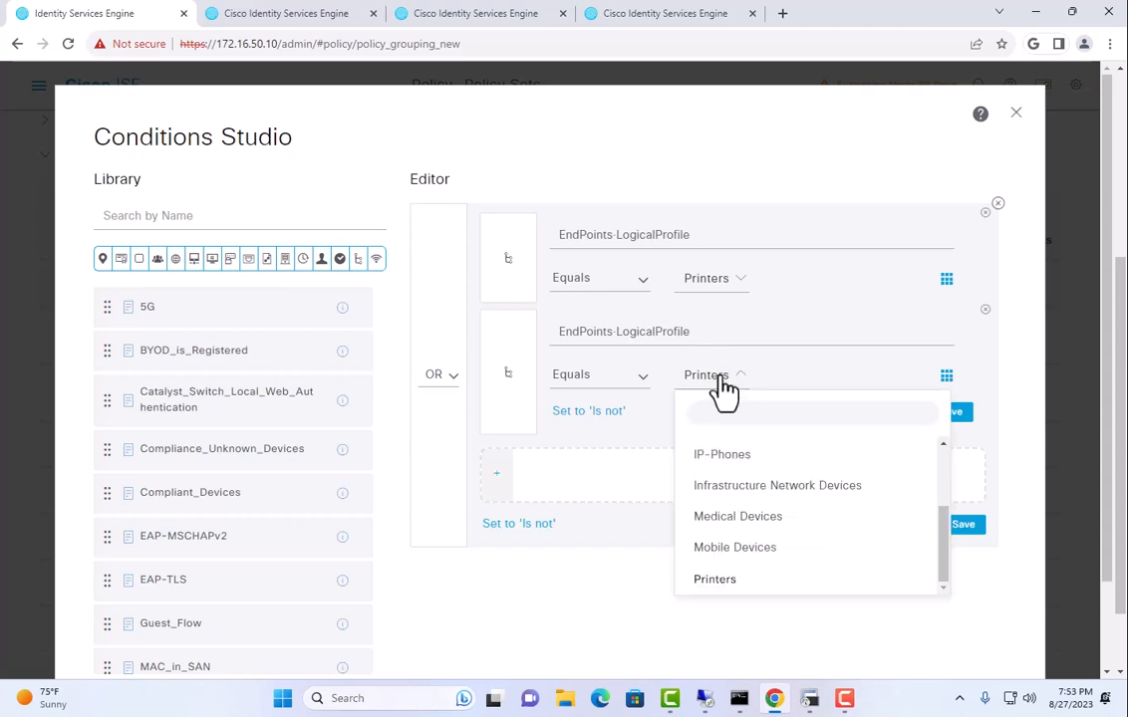
click(673, 336)
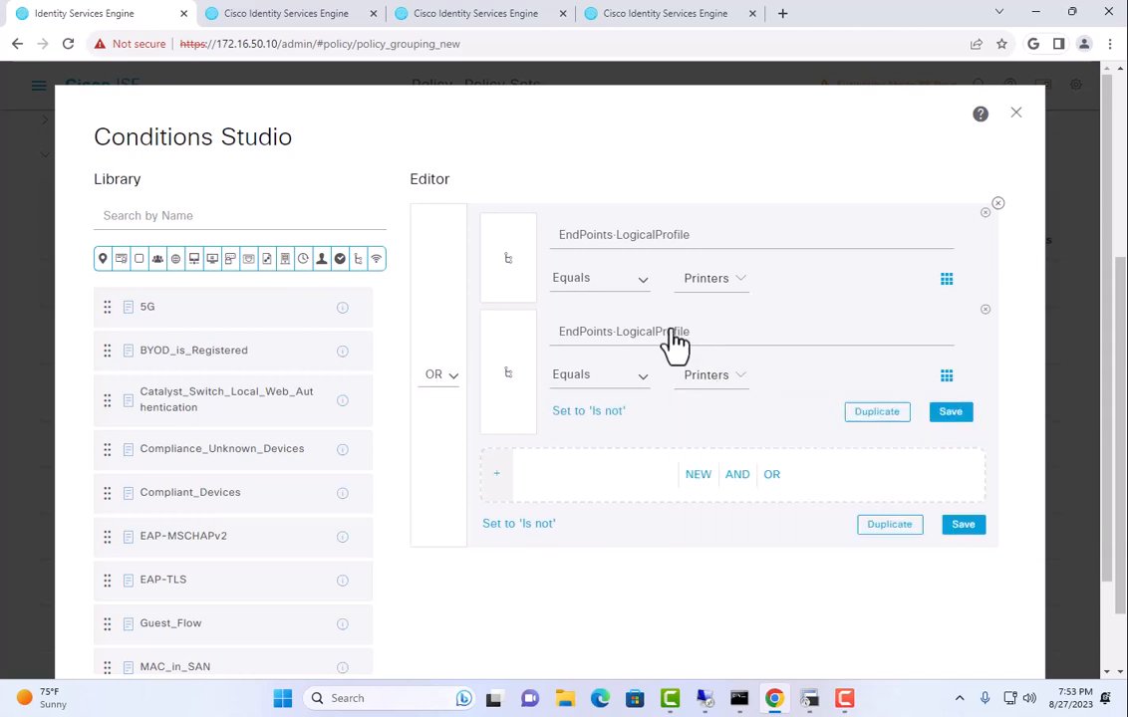
click(673, 337)
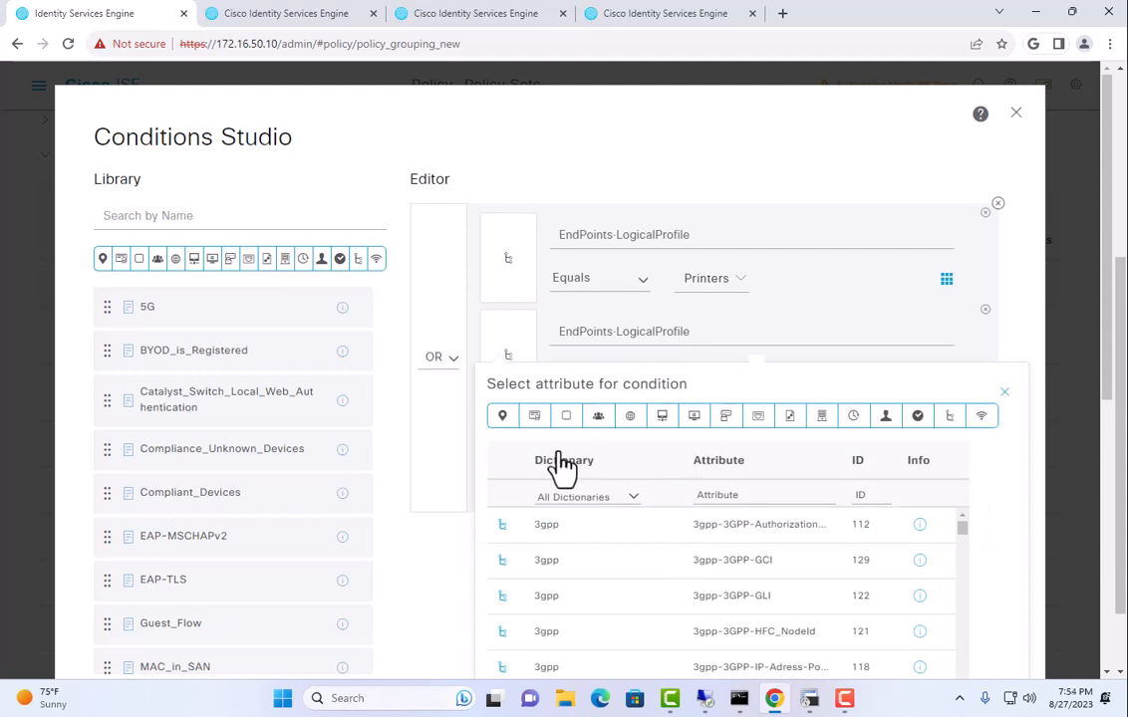
click(543, 498)
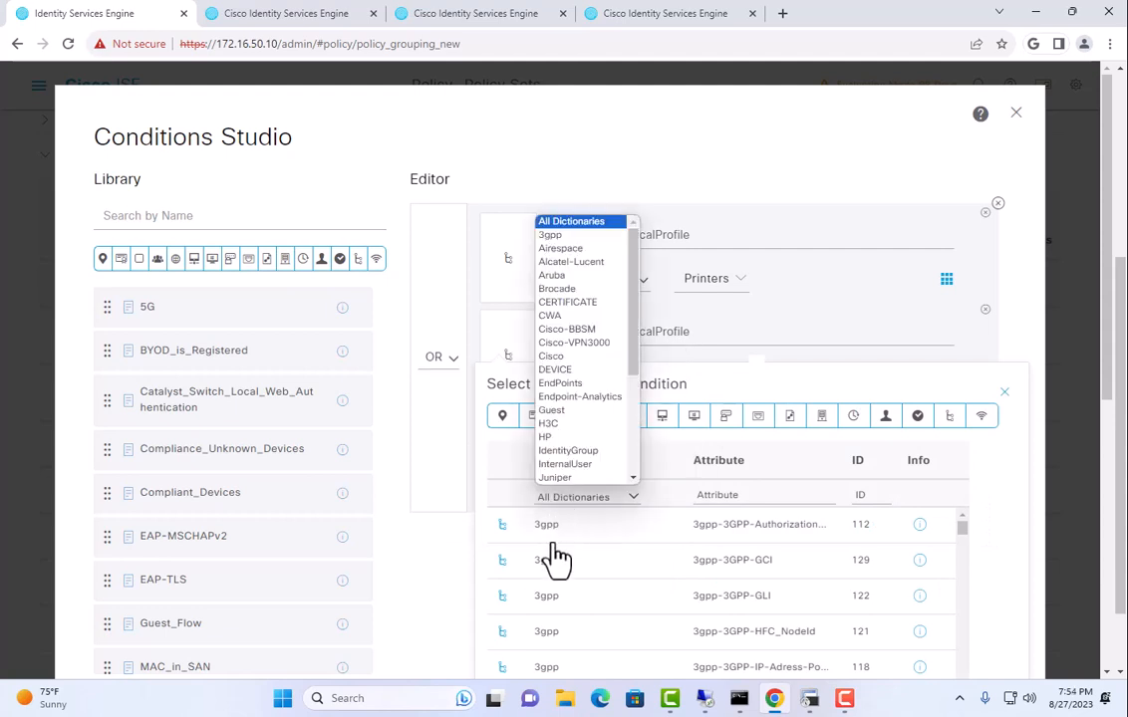
click(566, 385)
scroll(755, 473, down, 3)
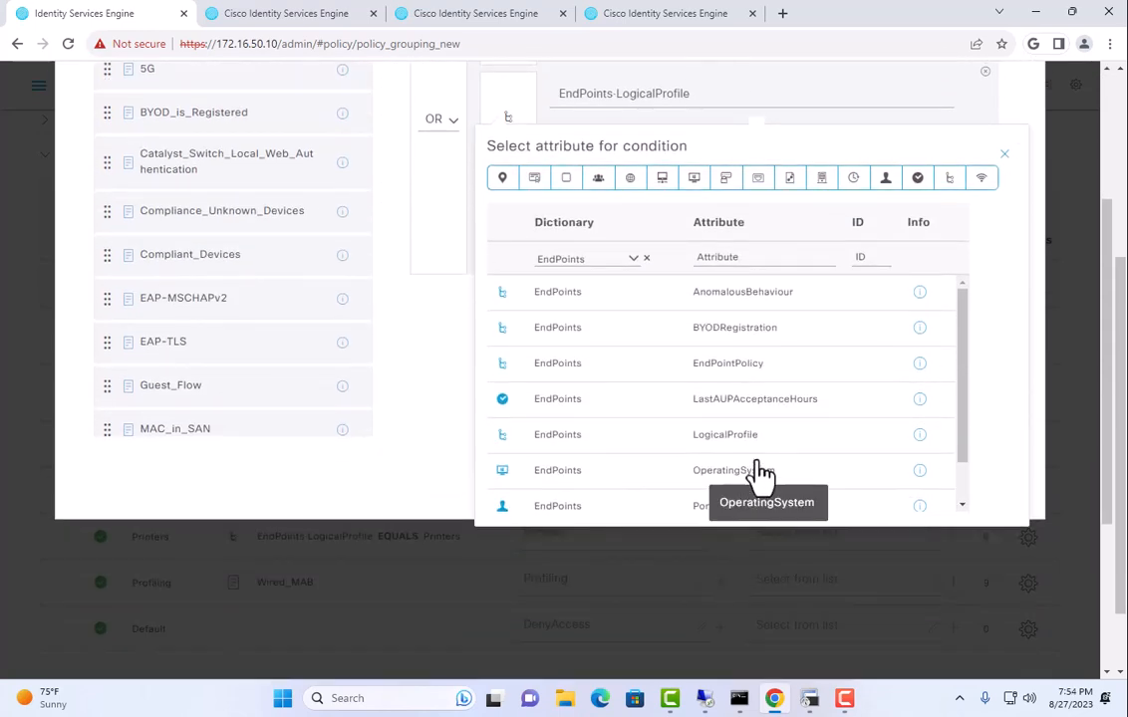
scroll(818, 460, down, 3)
scroll(818, 361, up, 3)
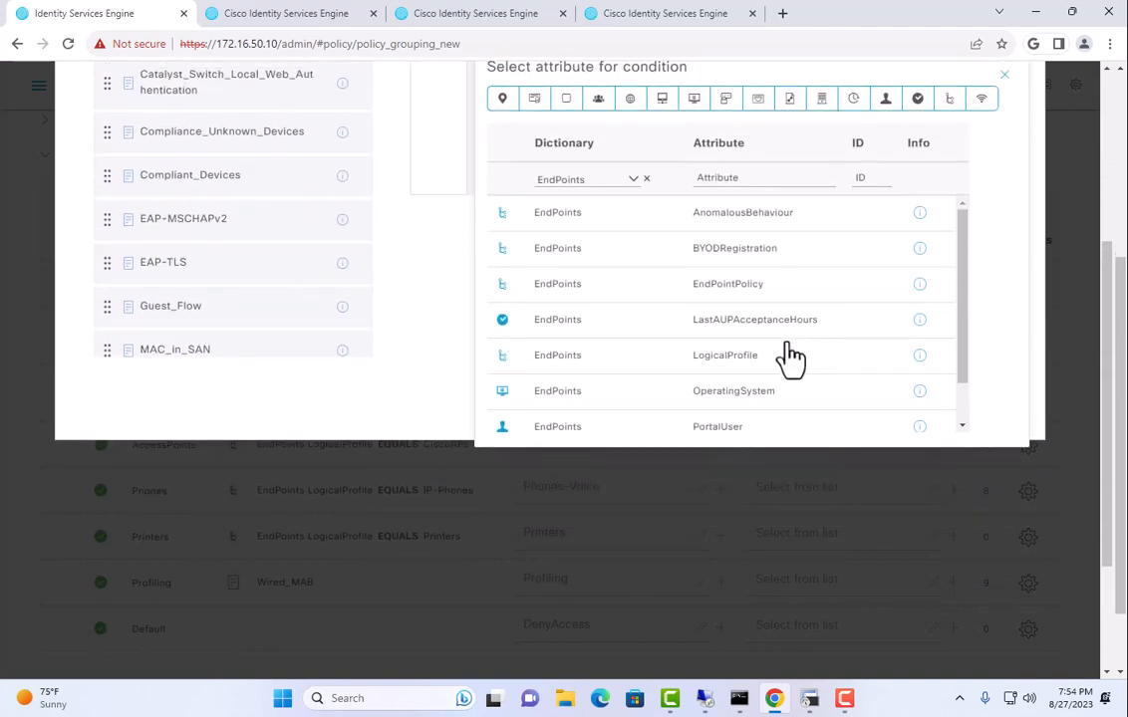
Set the second condition to EndPointPolicy equals HP-Device and save the policy.
click(730, 294)
click(745, 288)
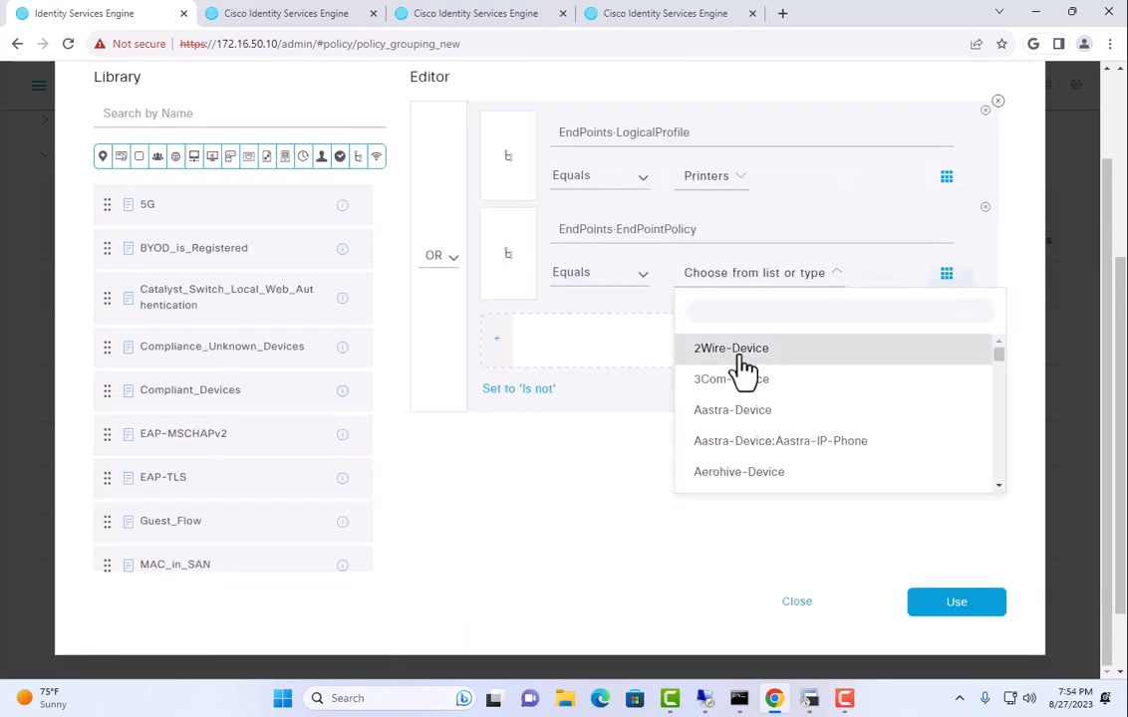
click(753, 312)
text(hp)
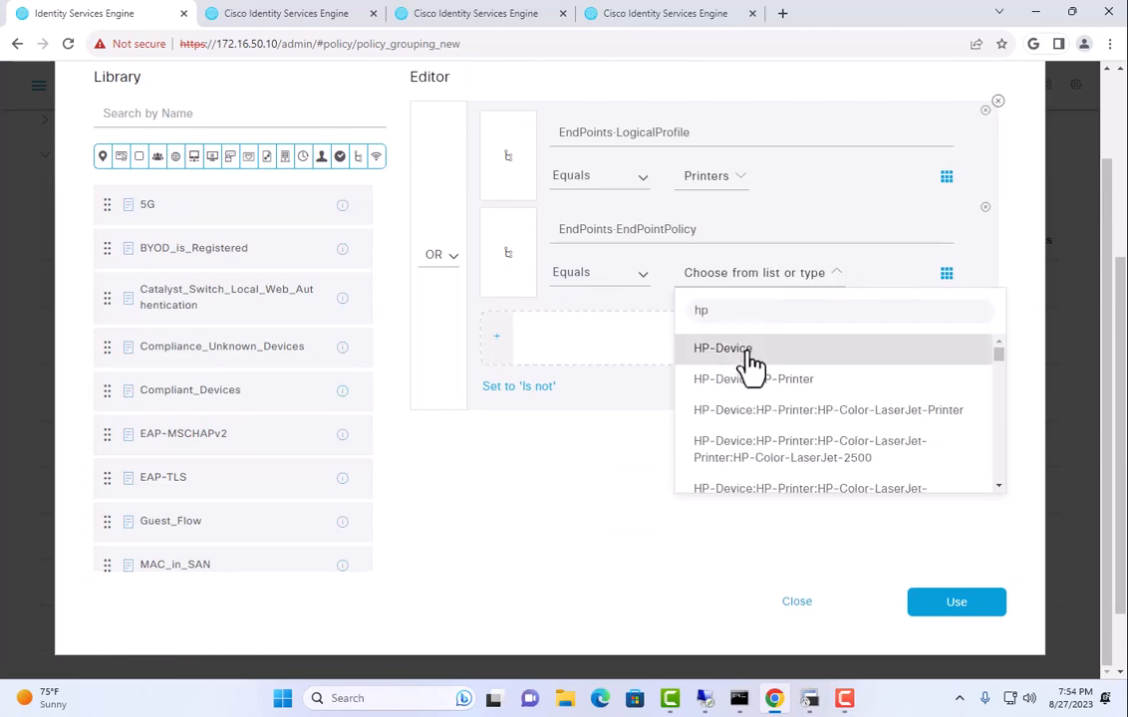
click(742, 348)
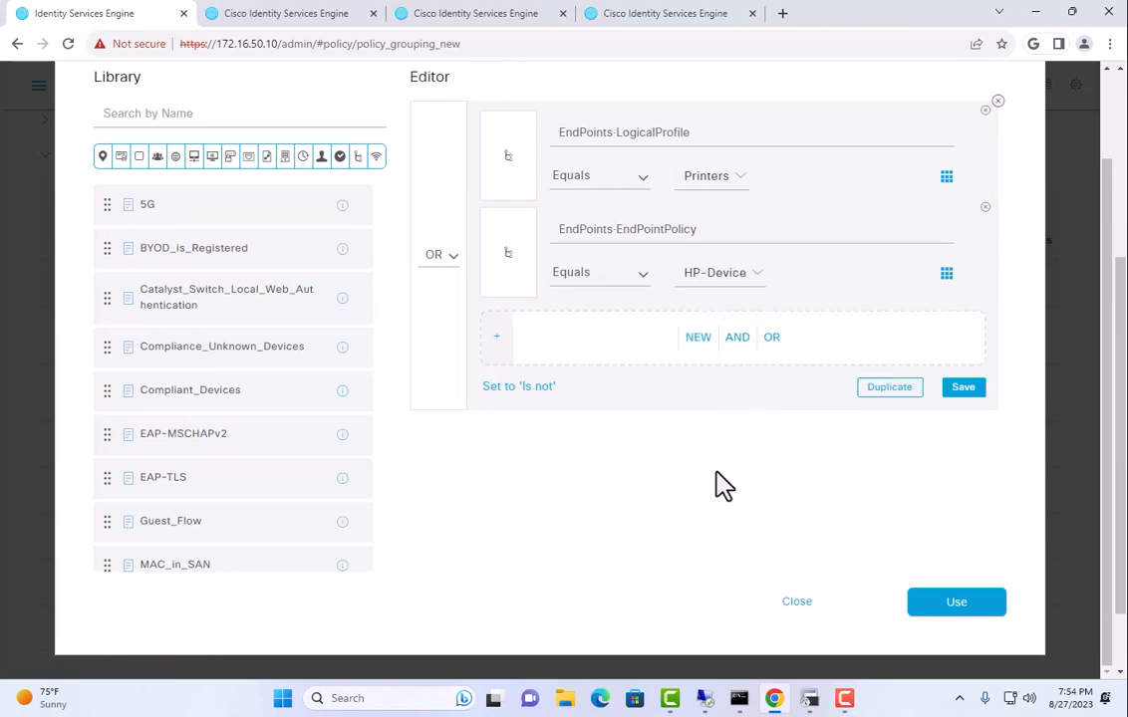
click(982, 605)
scroll(853, 567, down, 2)
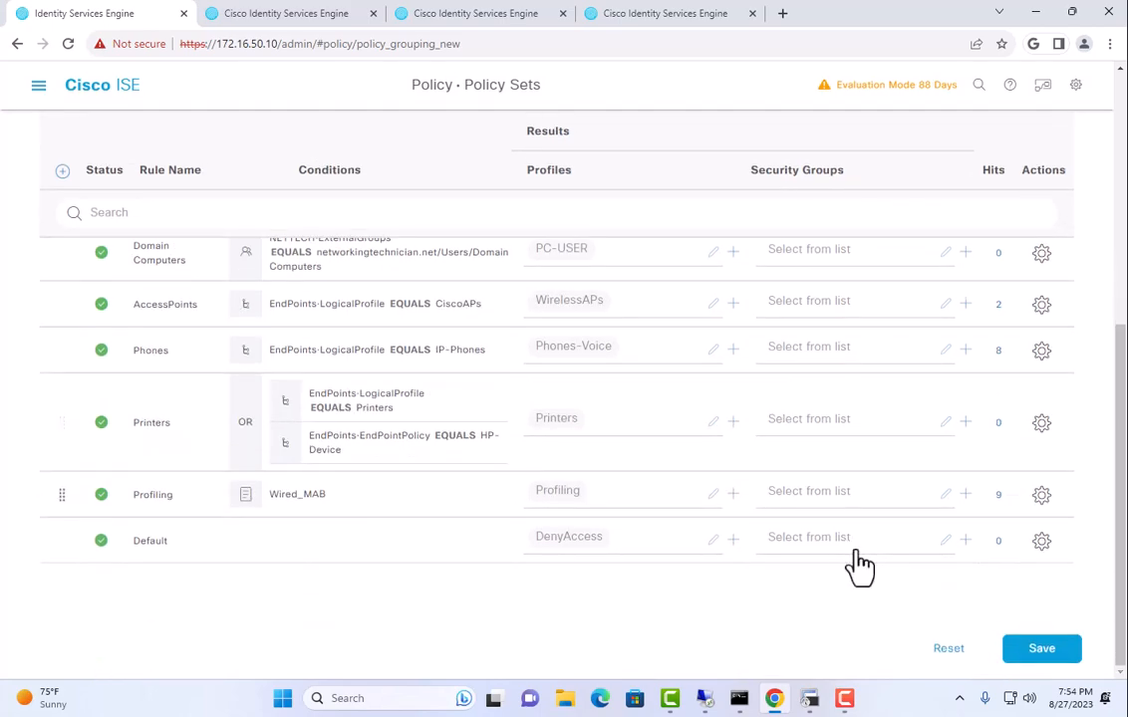
click(1040, 650)
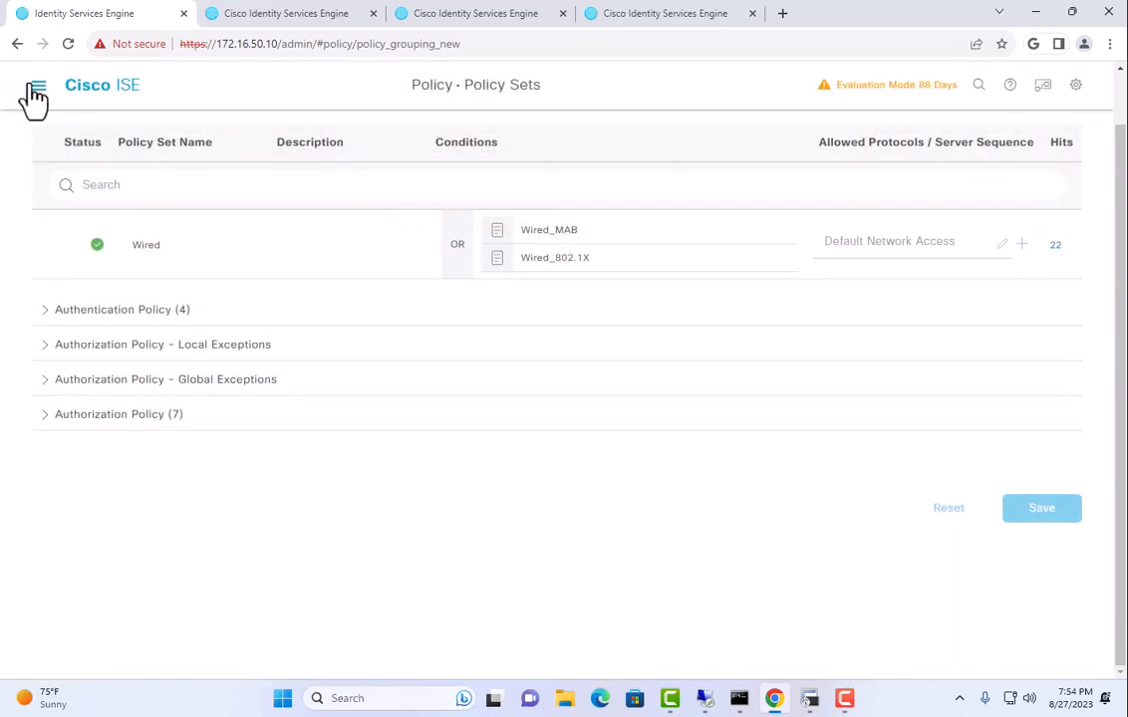
click(38, 87)
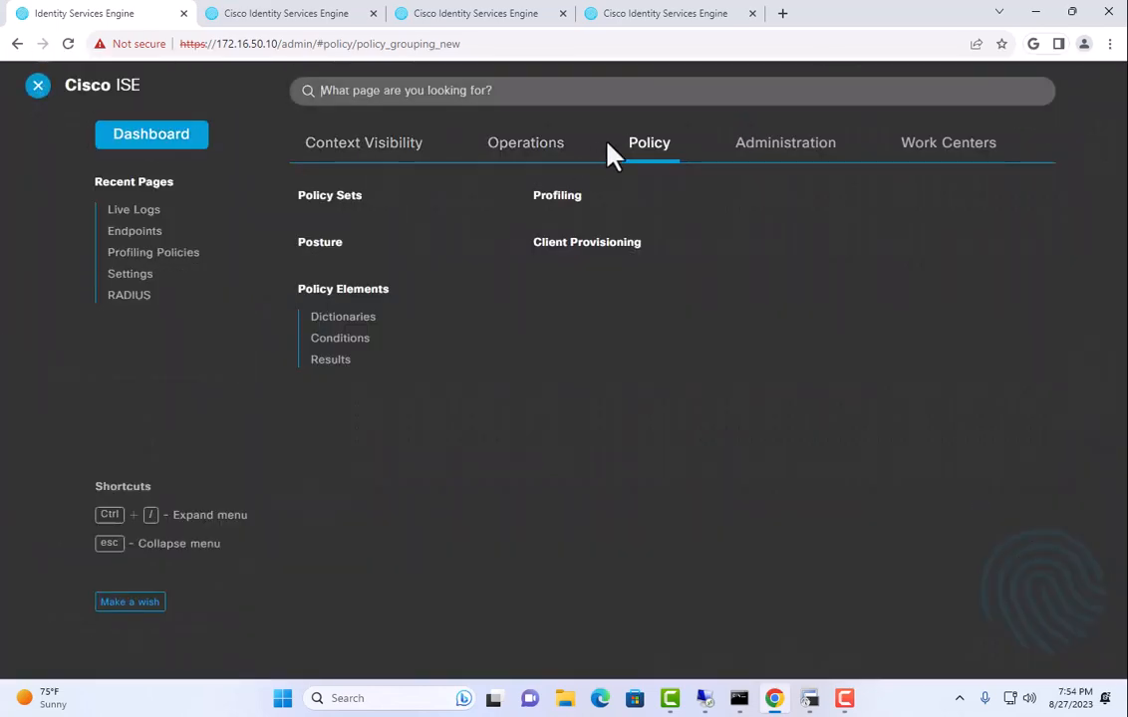
Open RADIUS Live Logs, bounce Gi1/0/33 with shut/no shut, and spot the new HP-LaserJet Printers entry.
mouse_move(522, 150)
click(369, 221)
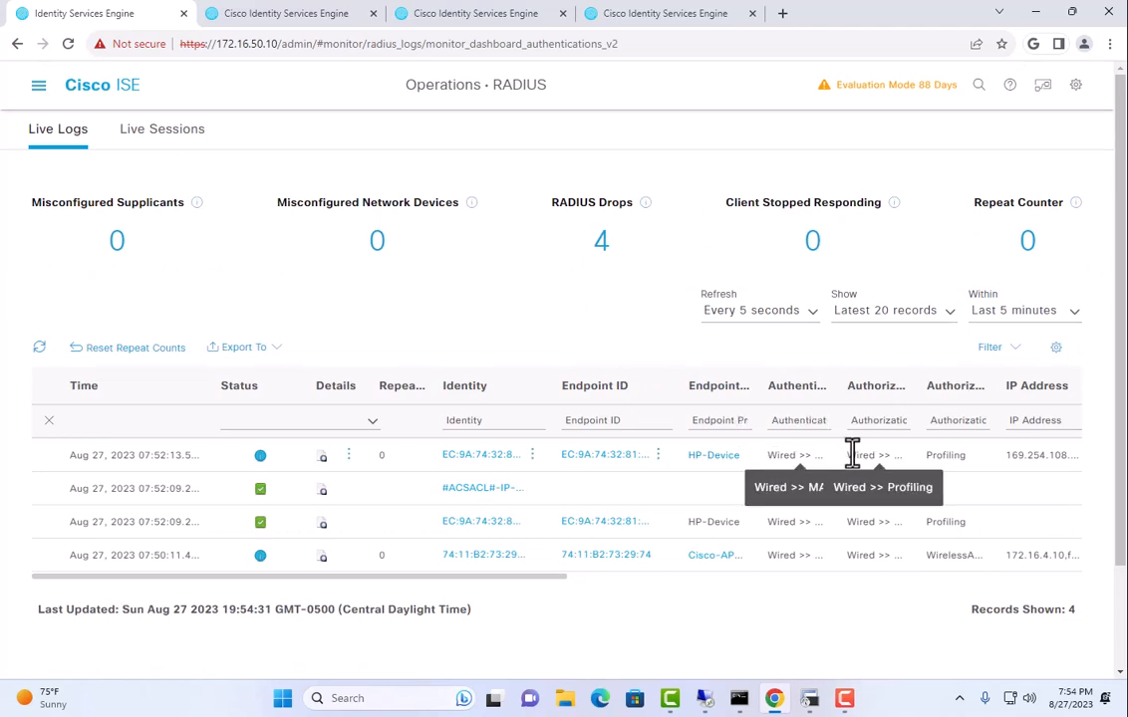
click(807, 697)
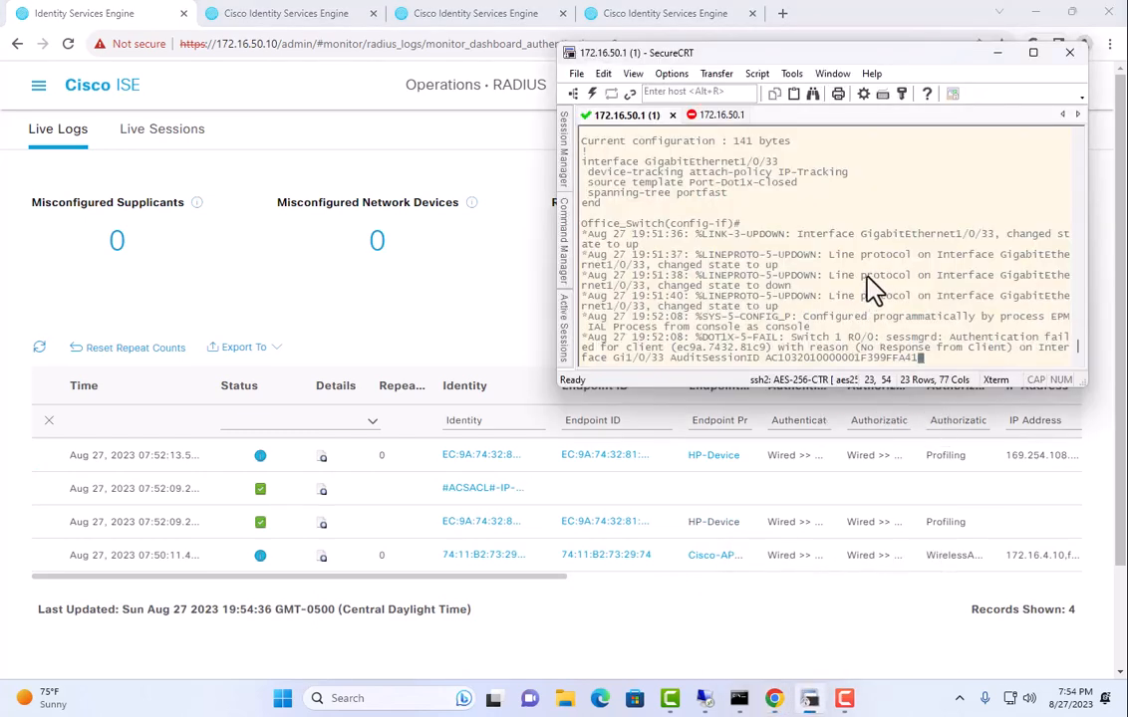
key(Return)
key(Return)
key(Return)
text(shut)
key(Return)
text(no)
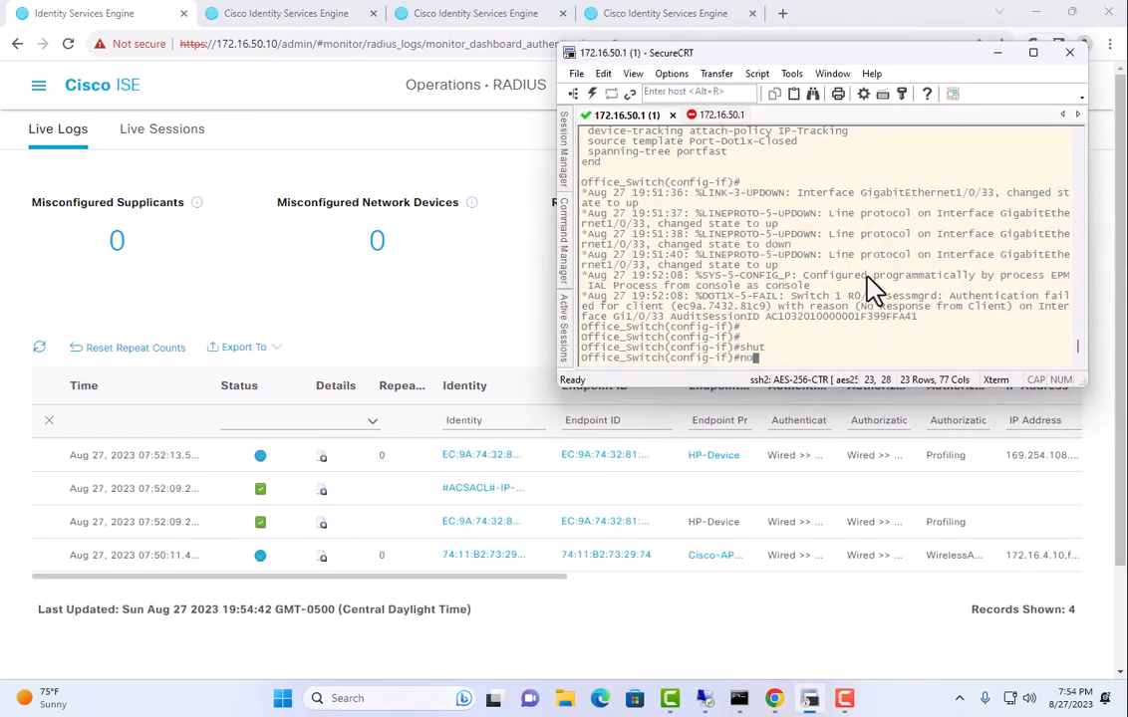
text( shut)
key(Return)
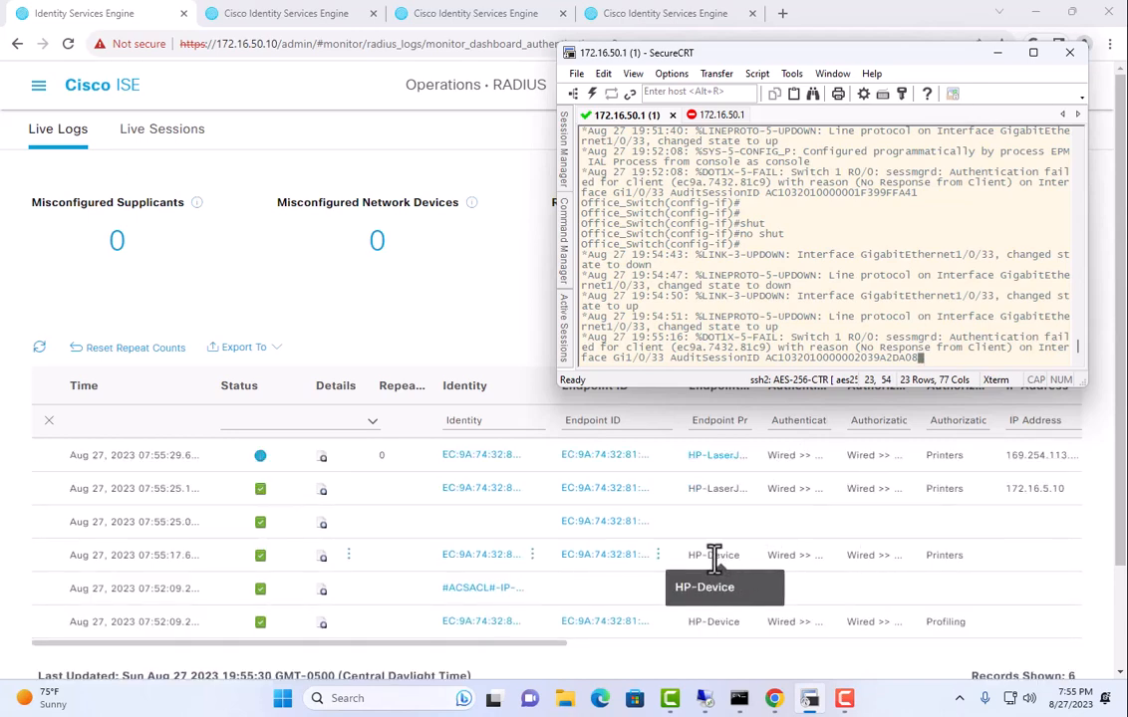
drag(868, 489, 948, 489)
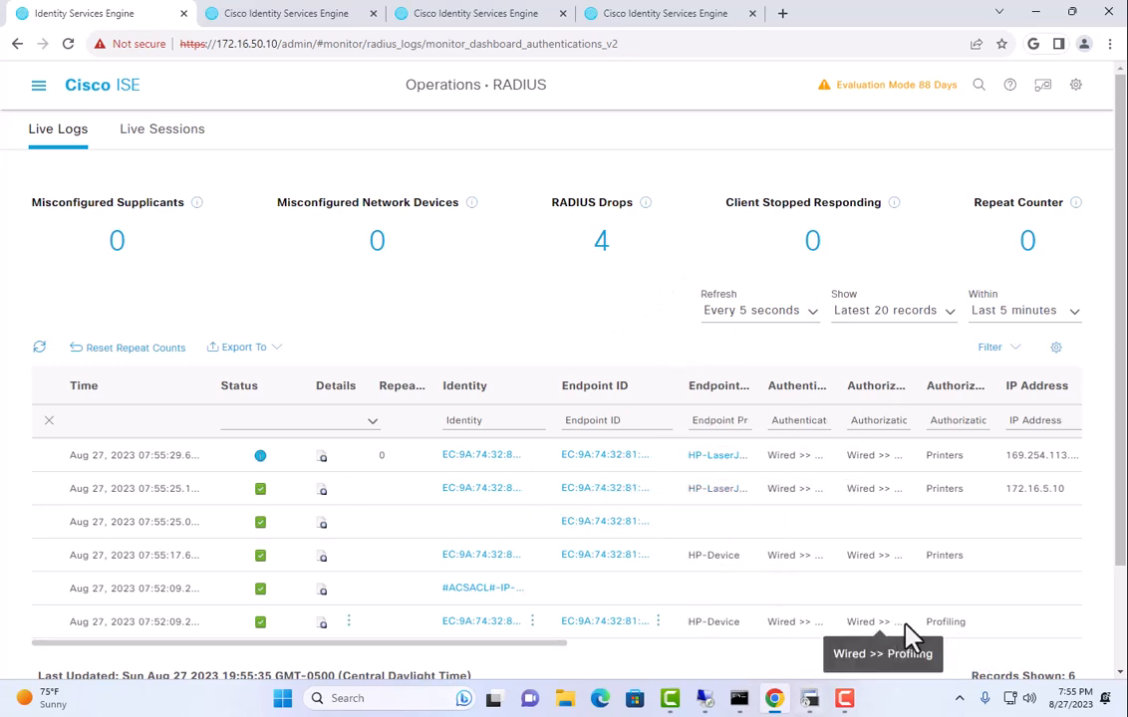
Set Live Logs refresh to Never and review the report's CiscoAVPair LogicalProfile Printers details.
click(749, 309)
click(738, 406)
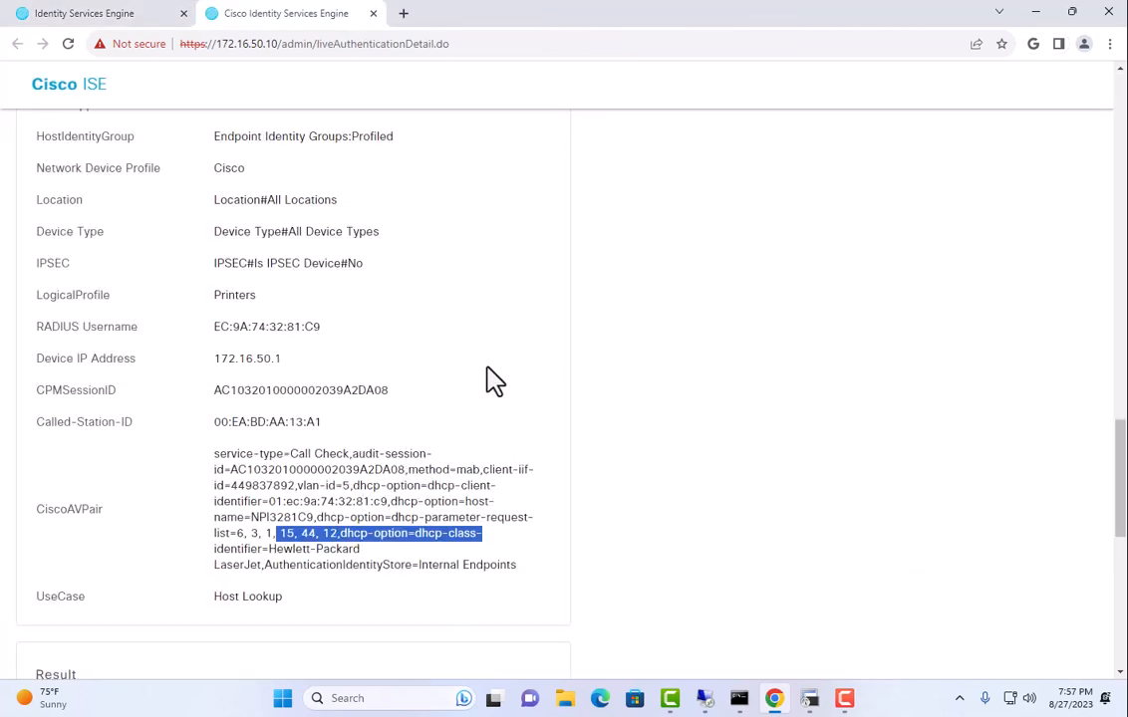
click(360, 468)
scroll(362, 467, down, 3)
scroll(361, 467, up, 3)
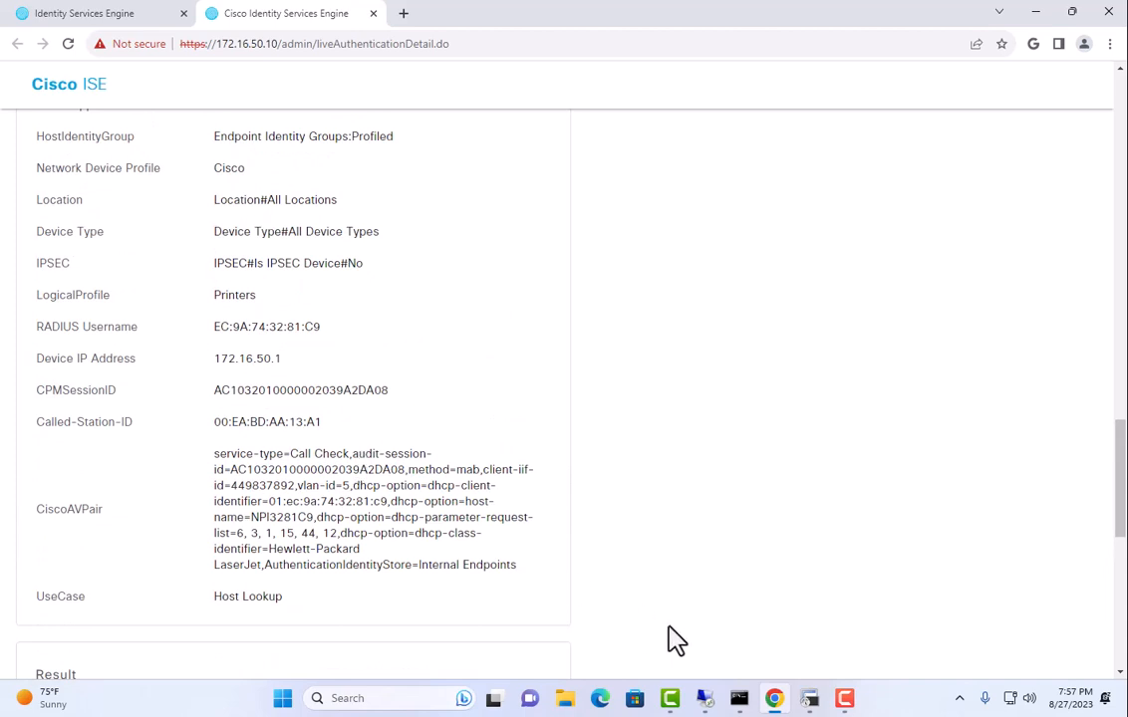
Shut down switch port Gi1/0/33 again from the console and return to ISE.
click(810, 701)
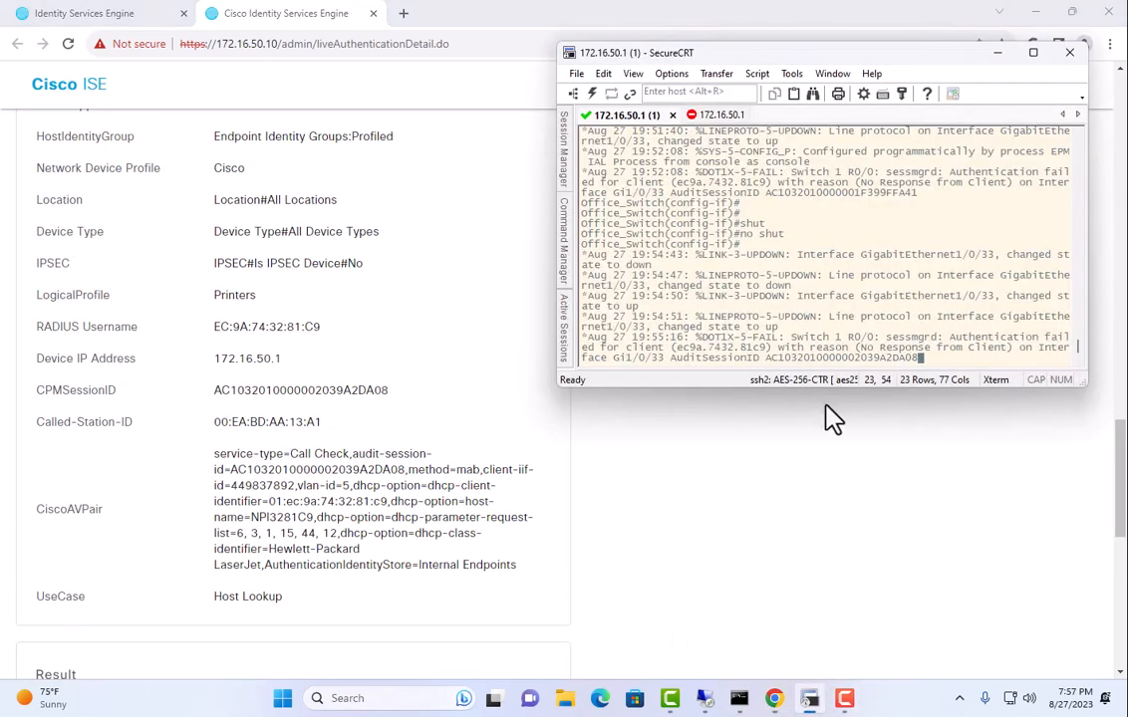
key(Return)
text(sh)
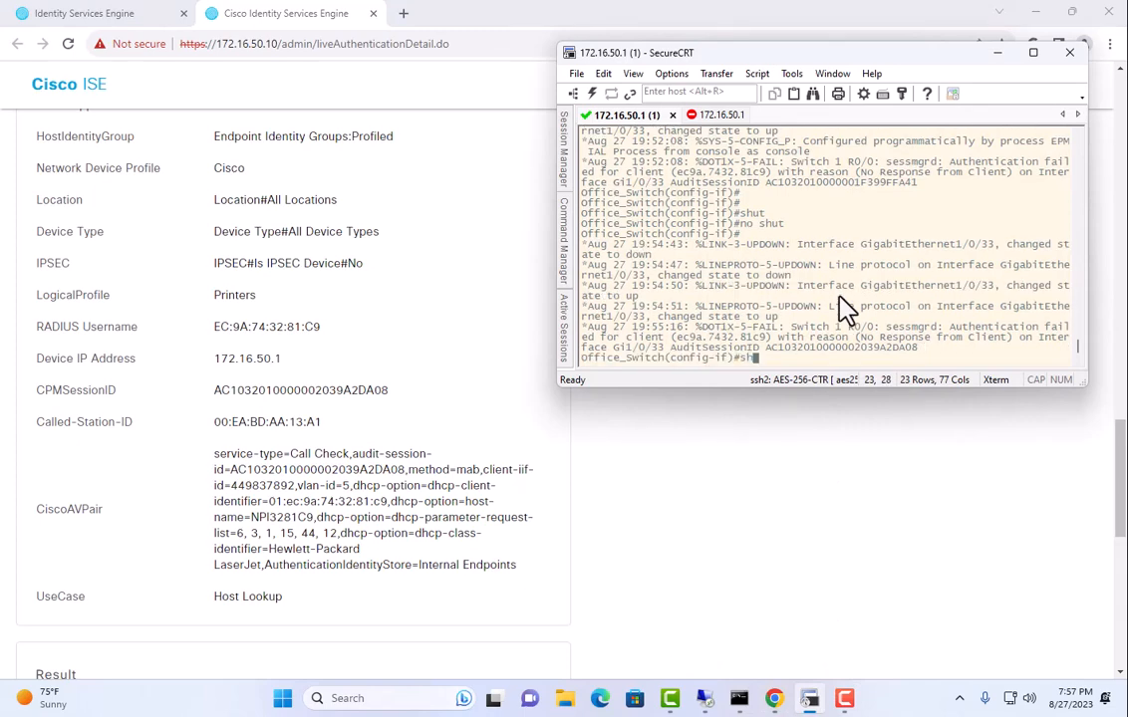
text(ut)
key(Return)
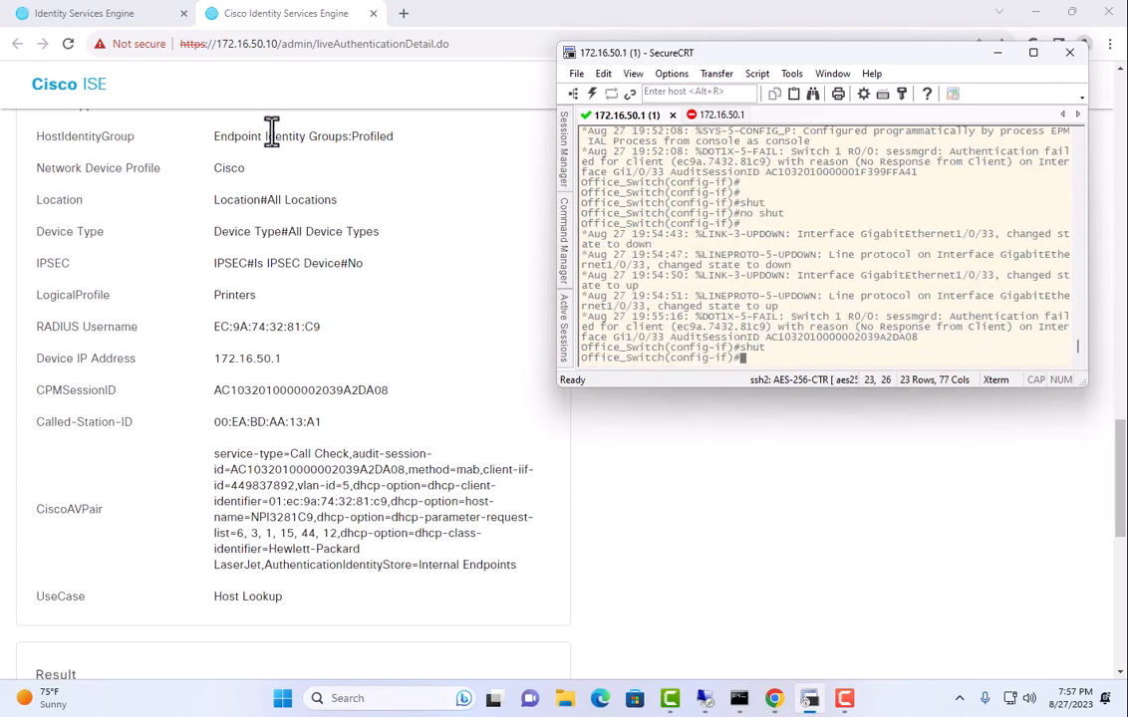
click(87, 14)
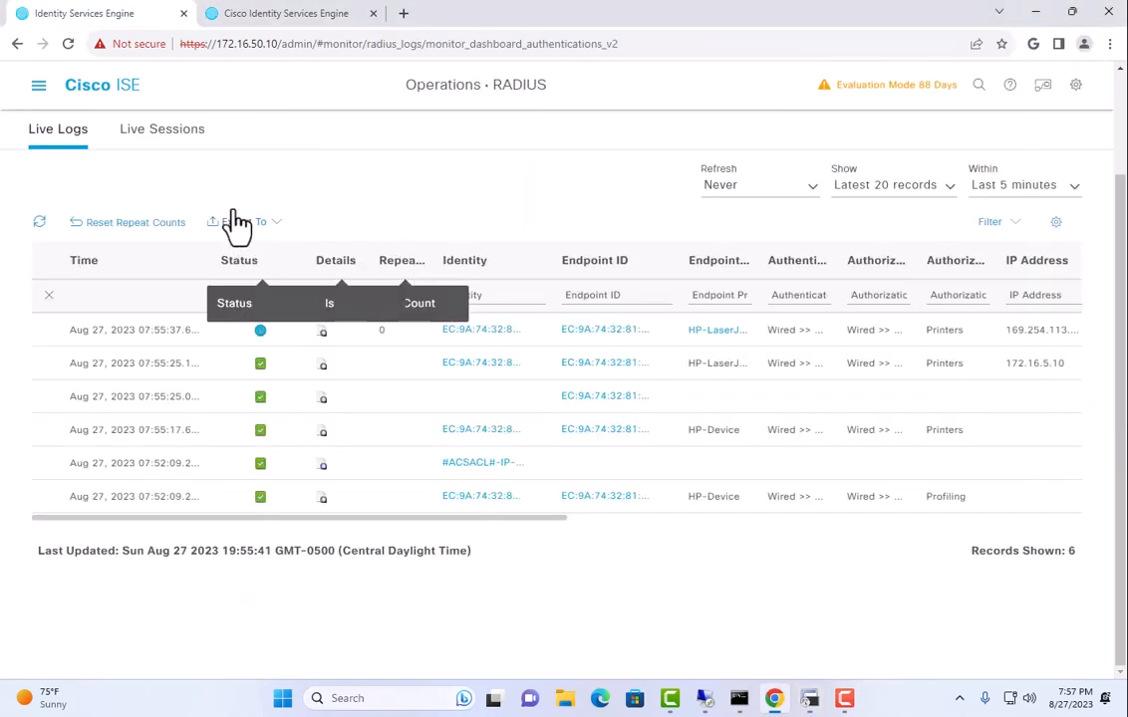
click(40, 90)
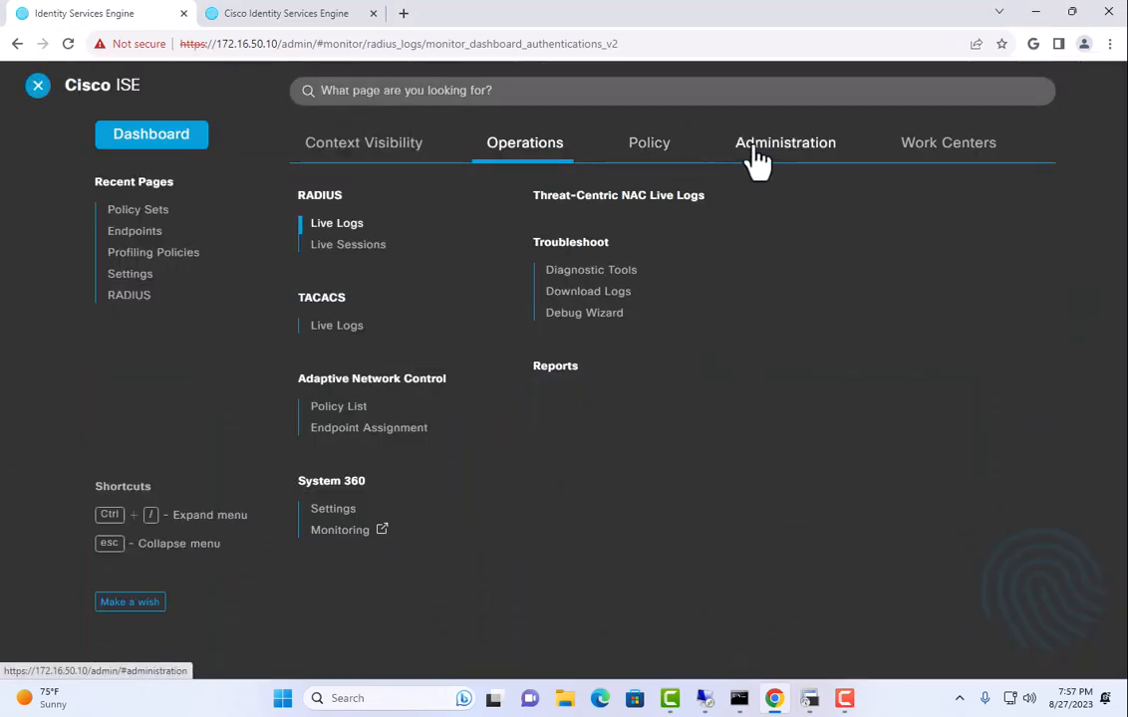
Open the Profile-ACL downloadable ACL under Policy Elements Results > Authorization.
click(653, 144)
click(332, 360)
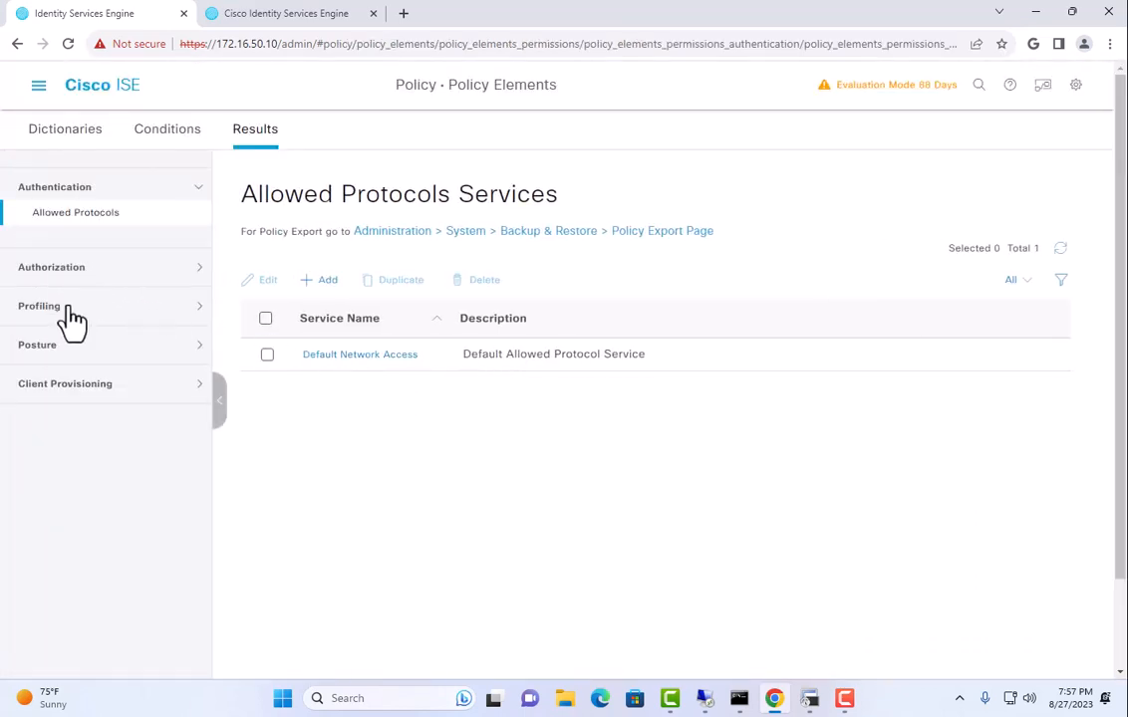
click(69, 308)
click(66, 227)
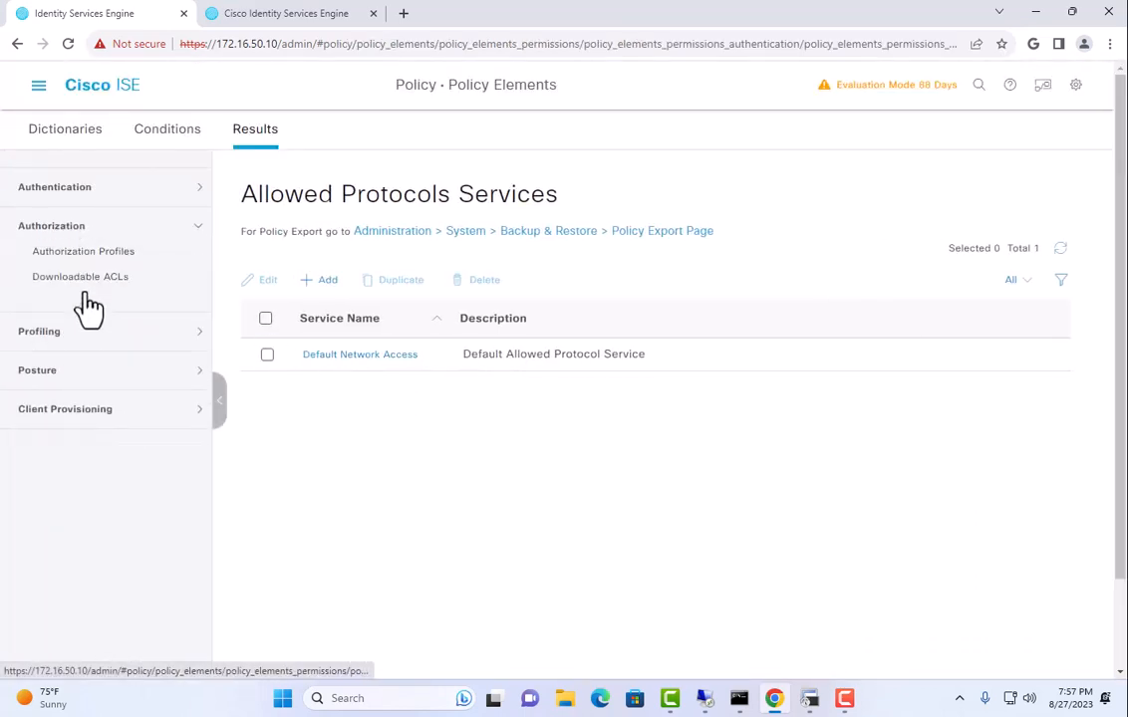
click(84, 283)
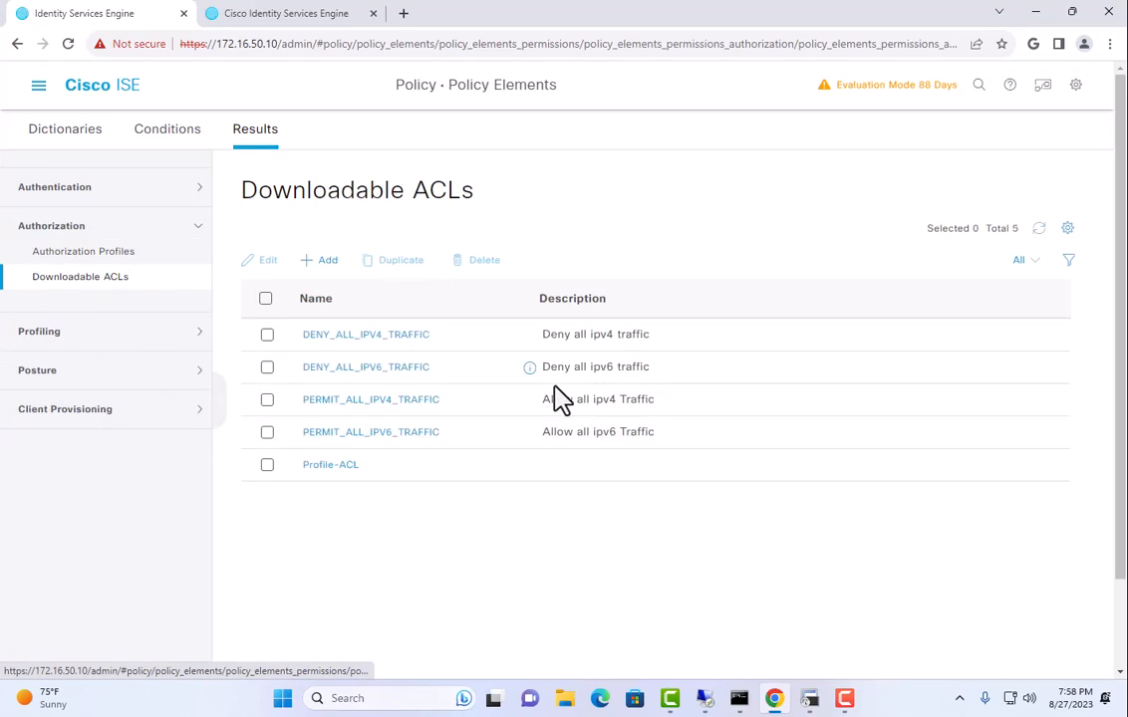
click(338, 468)
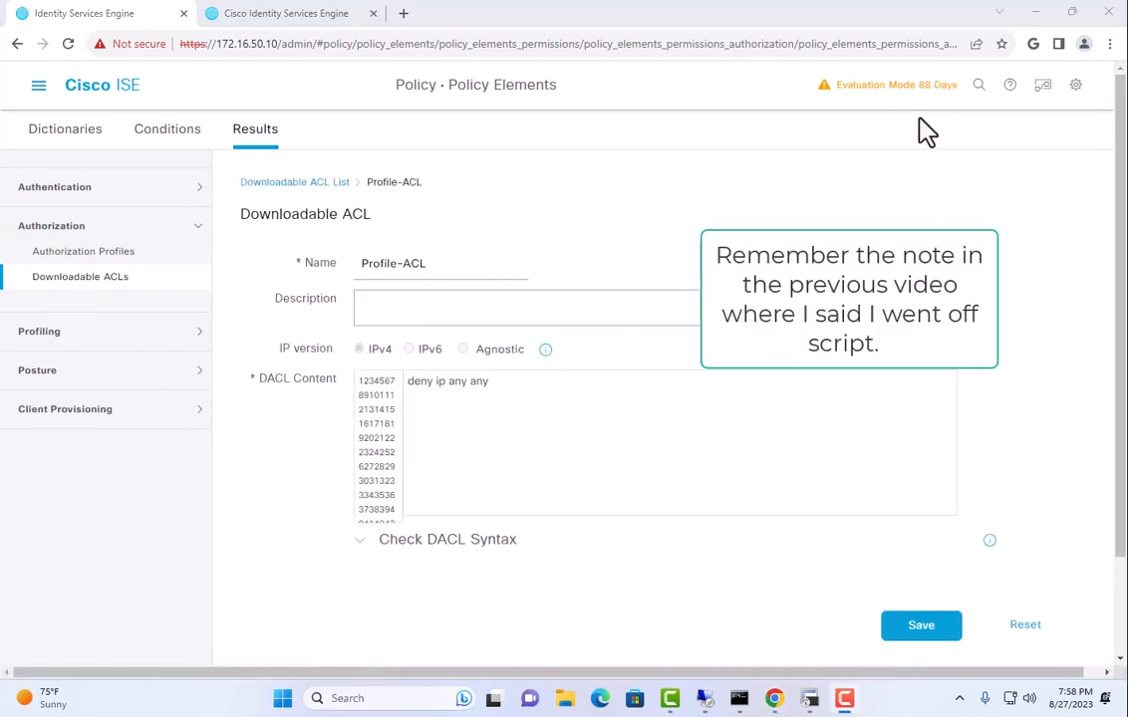
Add 'permit udp any eq bootpc any eq bootps' above deny ip any any and save.
click(704, 381)
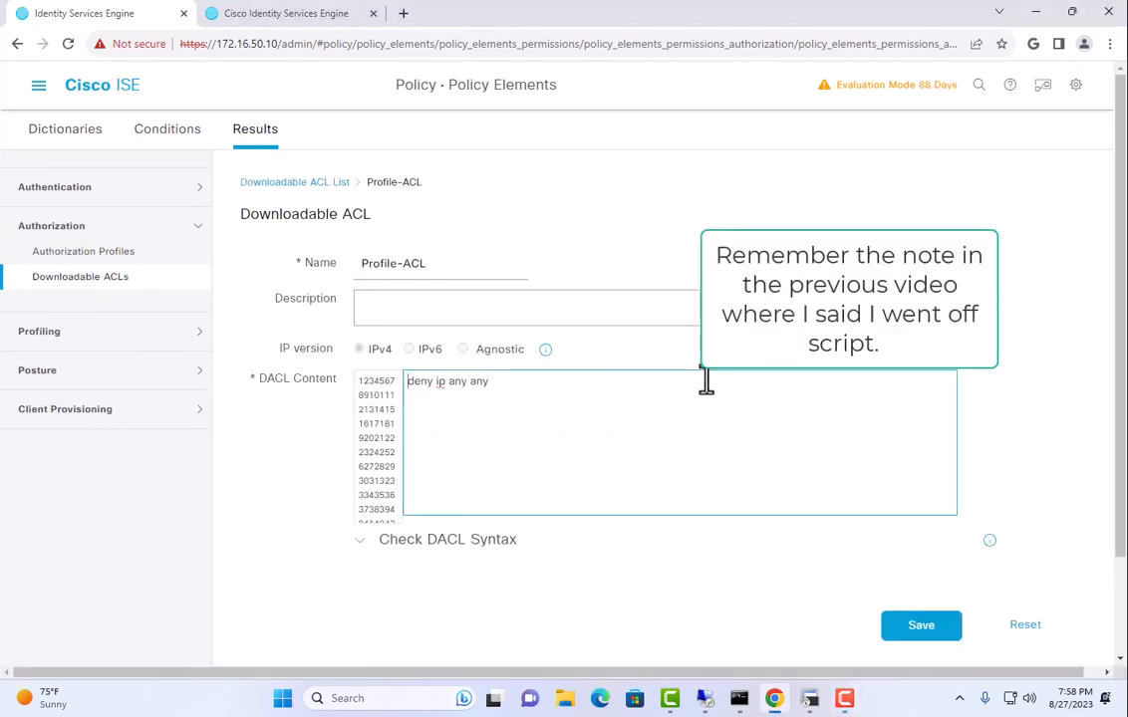
key(Return)
key(Up)
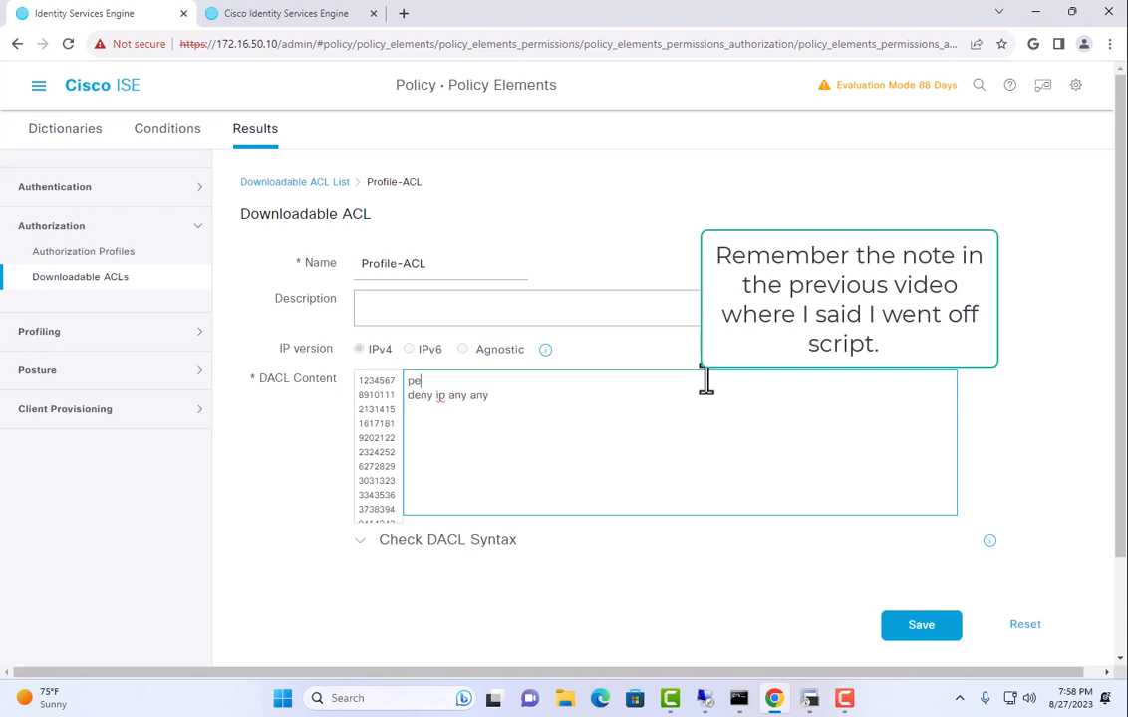
text(permit udp any eq bootpc any eq bootps)
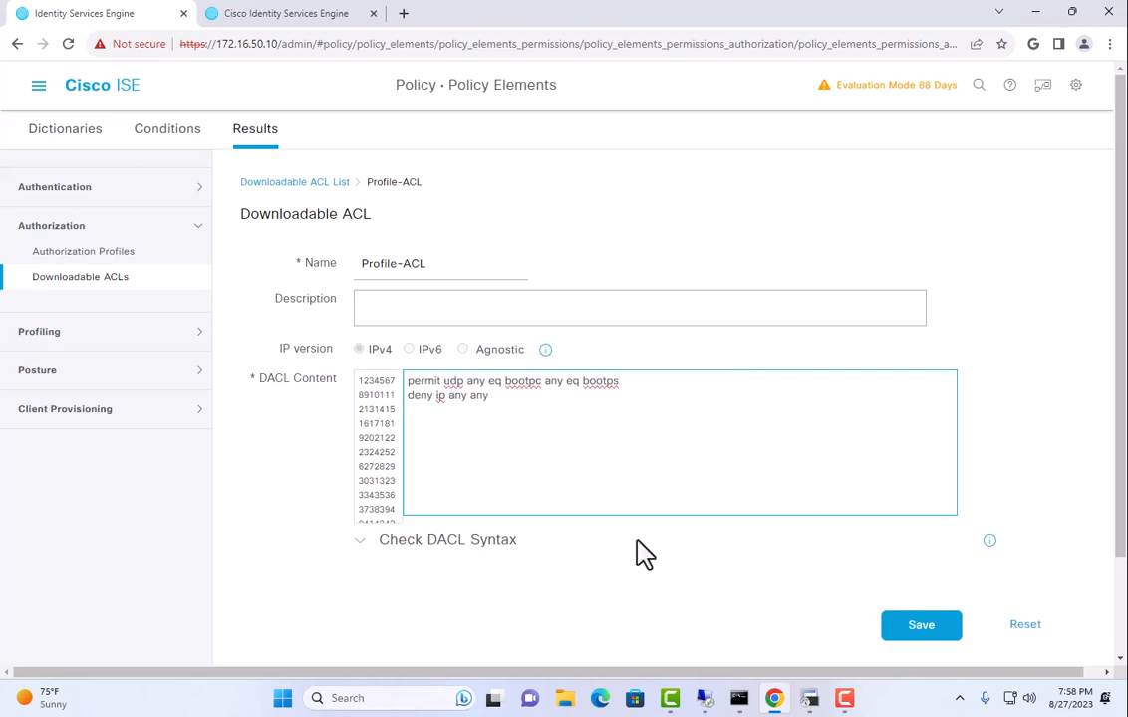
click(936, 632)
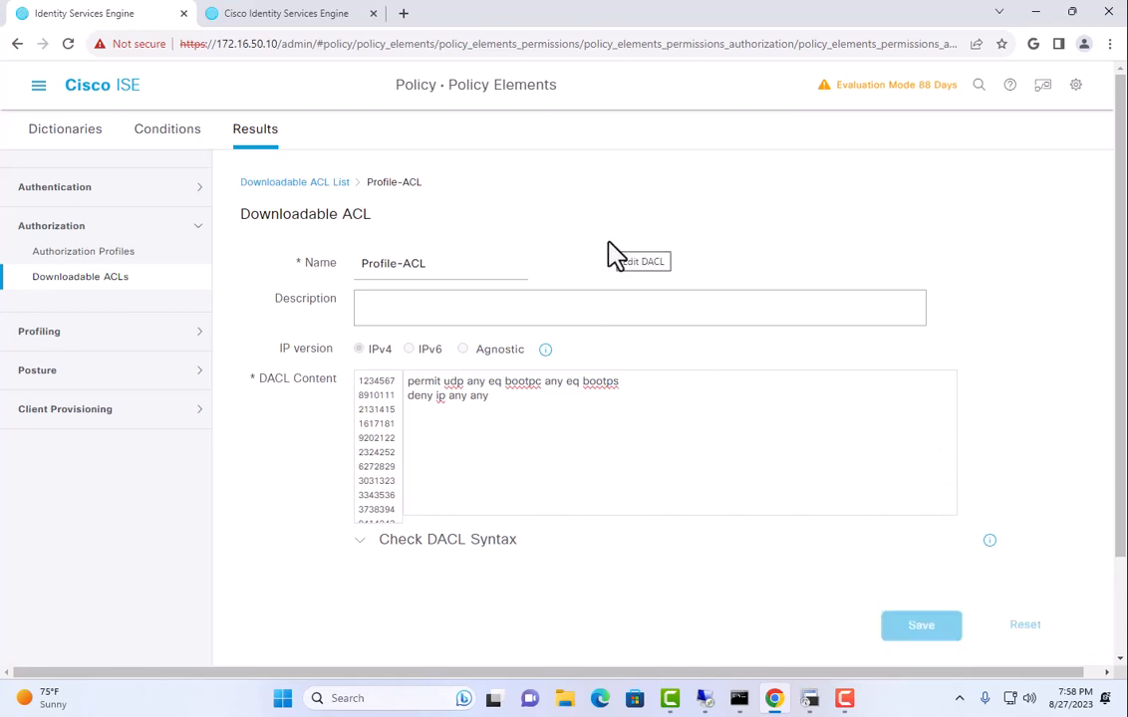
scroll(546, 287, down, 2)
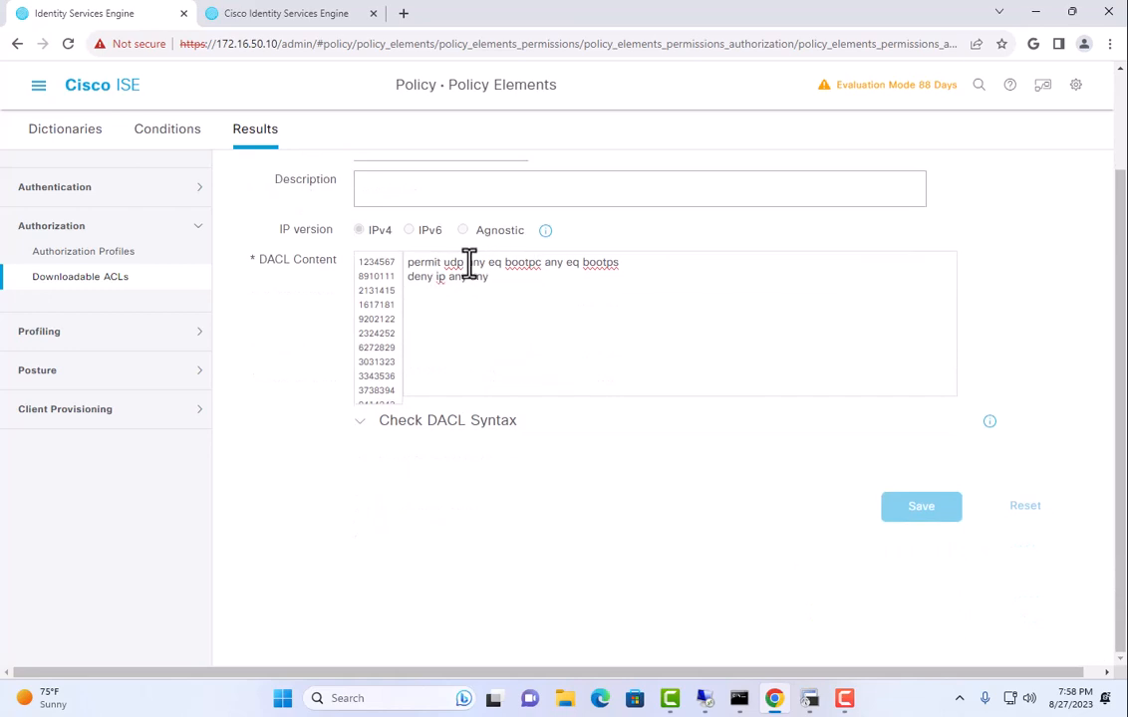
drag(467, 262, 646, 263)
scroll(632, 343, up, 2)
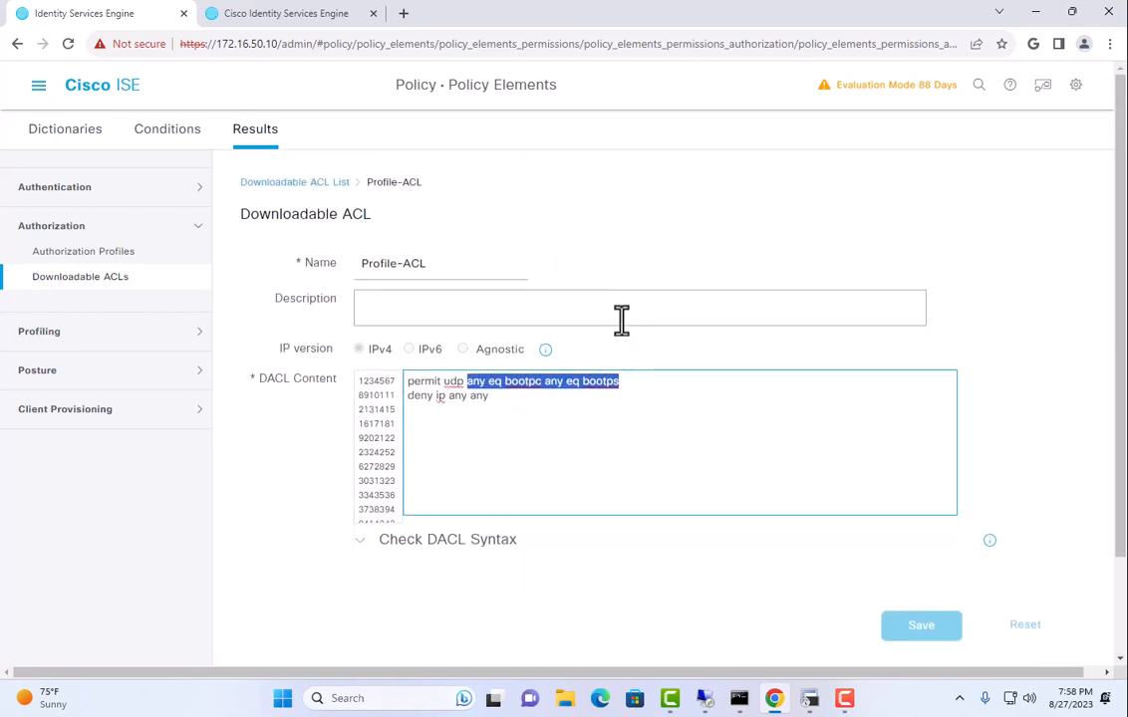
click(38, 88)
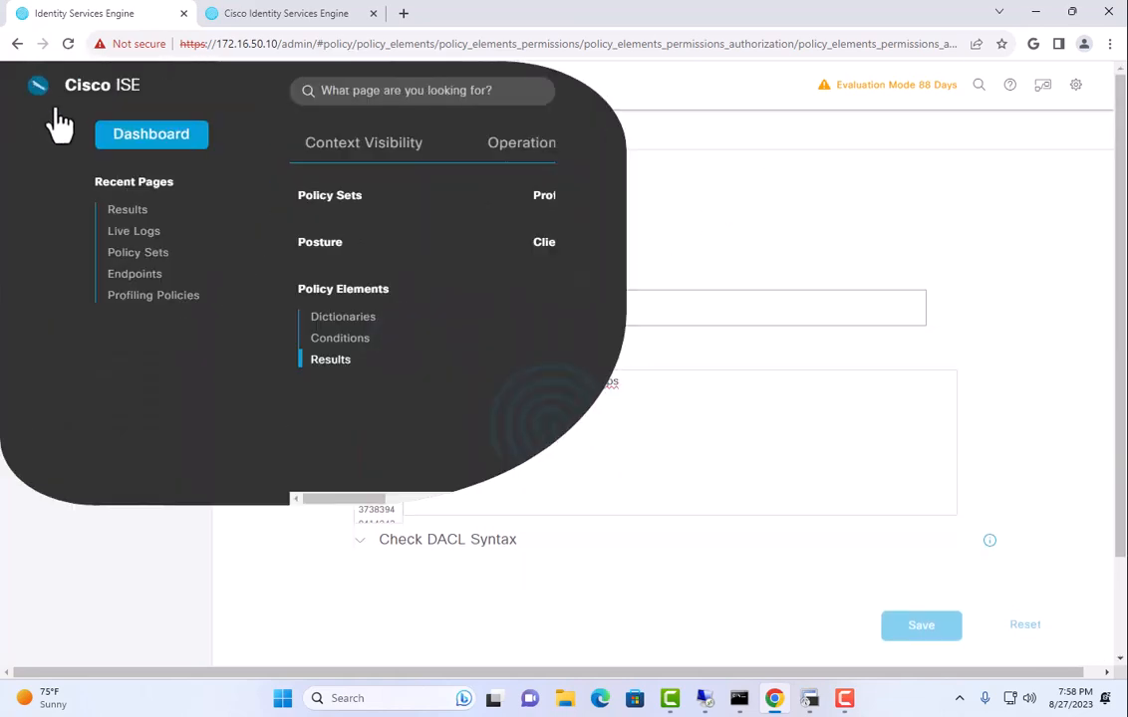
Open the Context Visibility Endpoints list showing 25 rows per page.
click(329, 149)
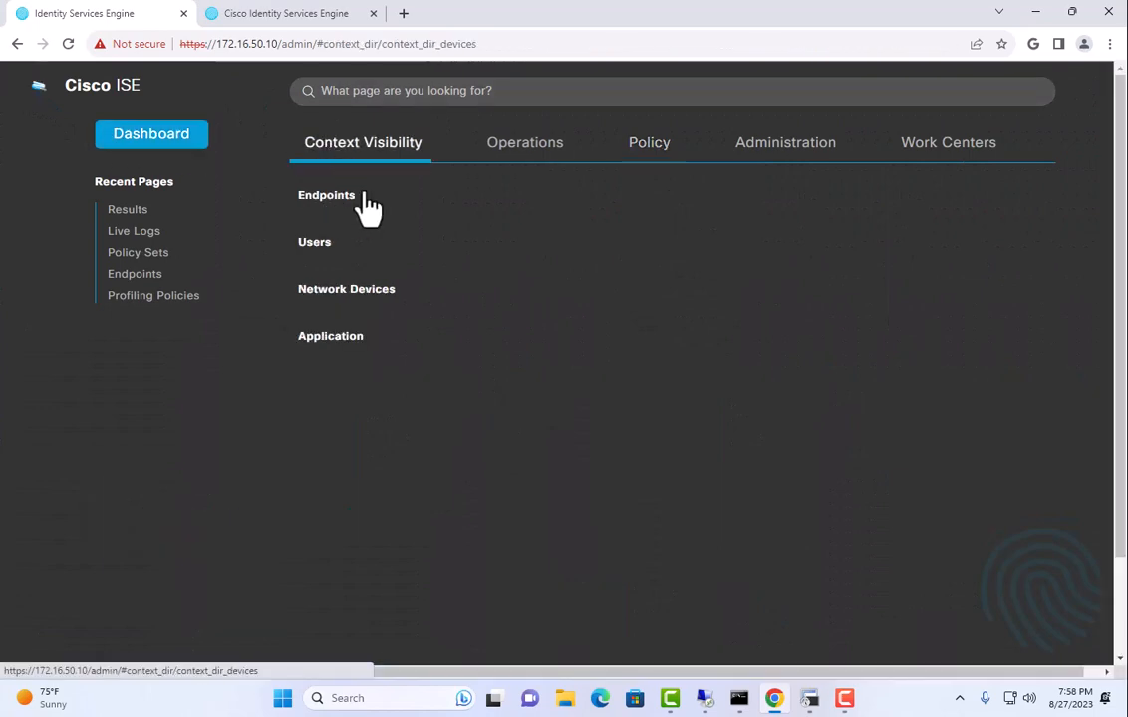
click(366, 196)
scroll(375, 466, down, 3)
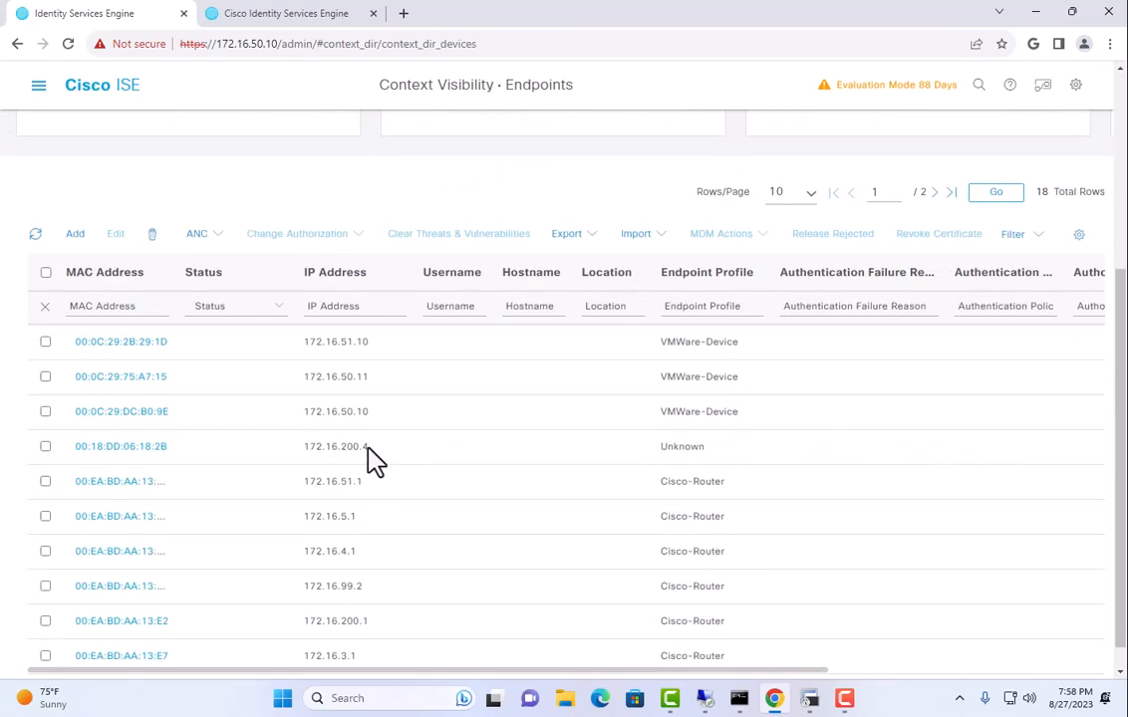
click(801, 194)
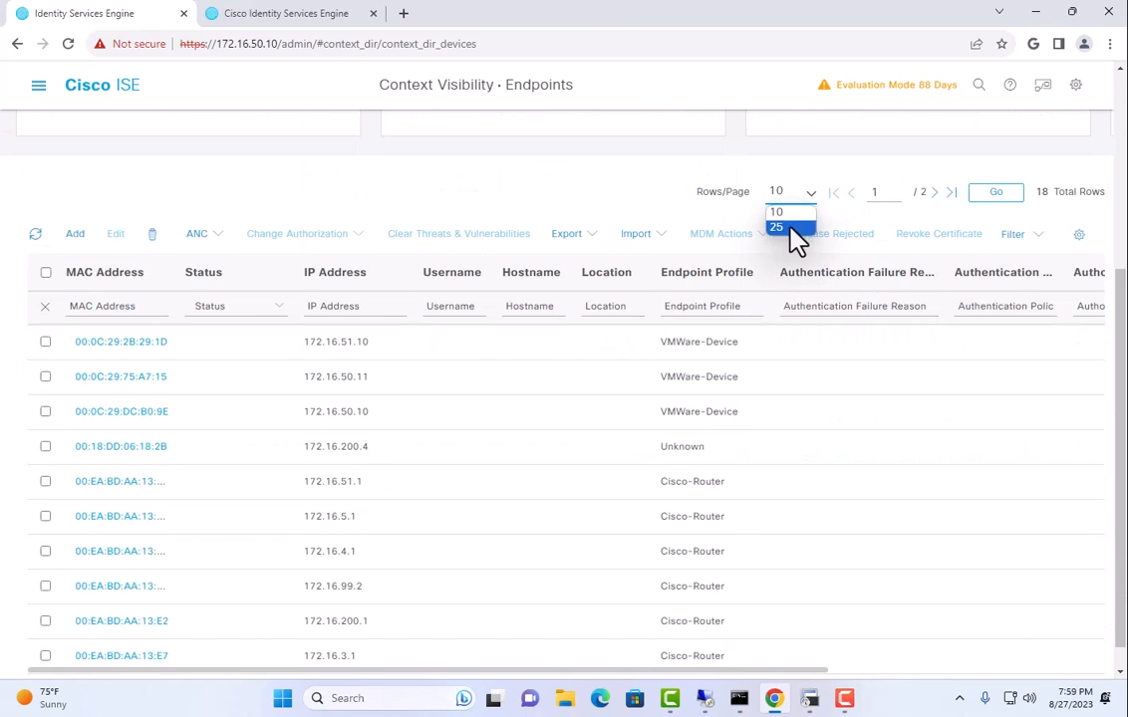
click(797, 228)
scroll(221, 373, down, 3)
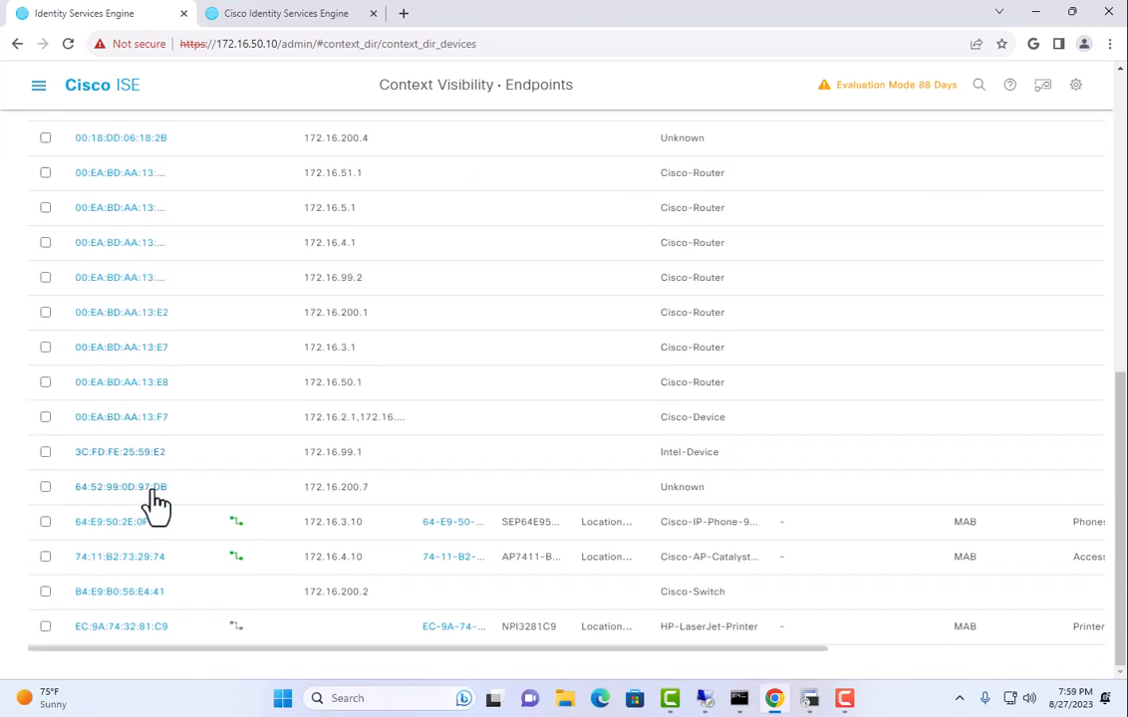
Select endpoint EC:9A:74:32:81:C9 and delete it as a selected endpoint.
click(45, 628)
scroll(139, 528, up, 5)
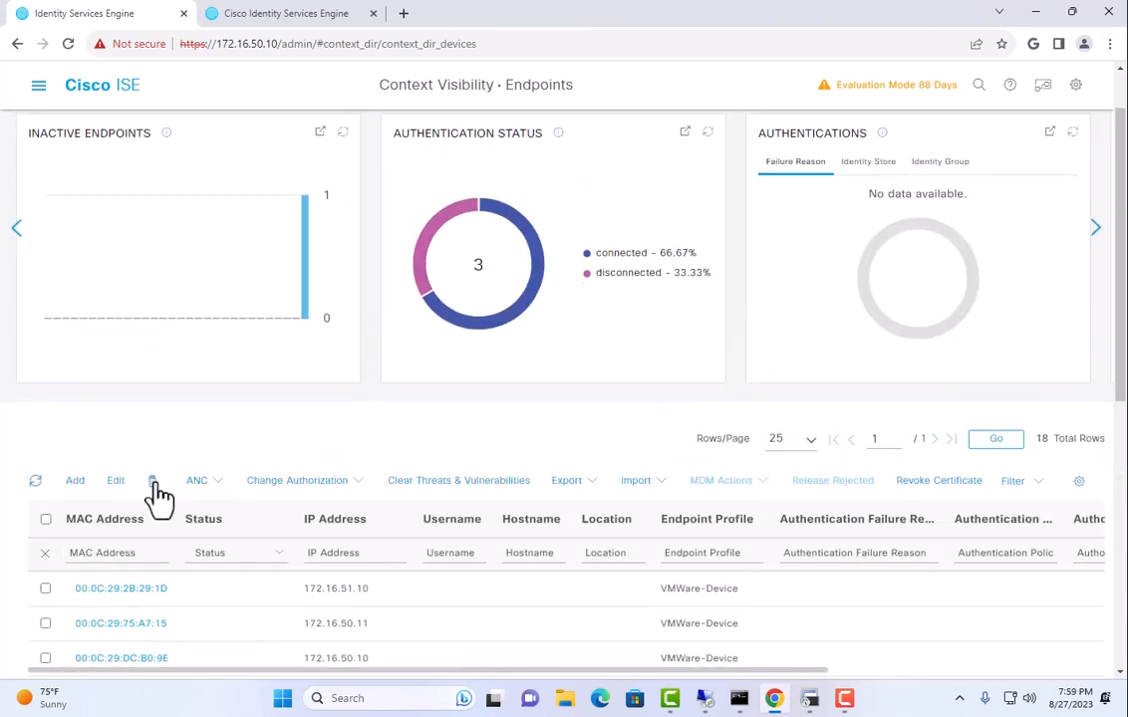
click(154, 482)
click(167, 530)
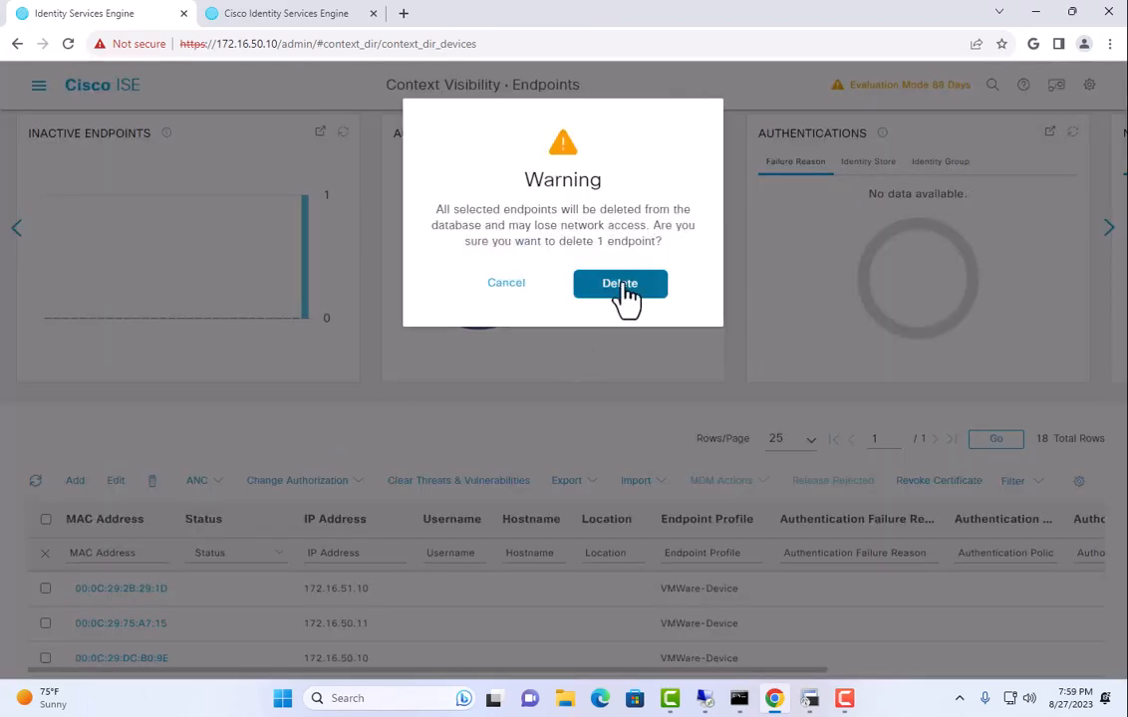
click(619, 285)
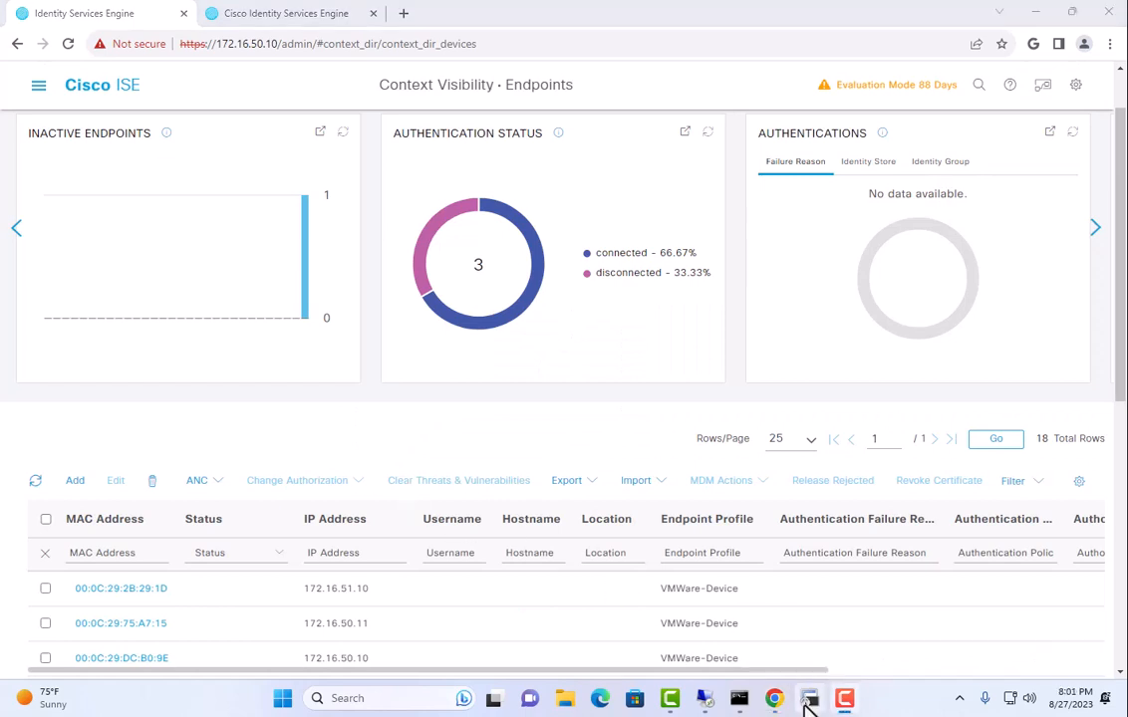
click(809, 698)
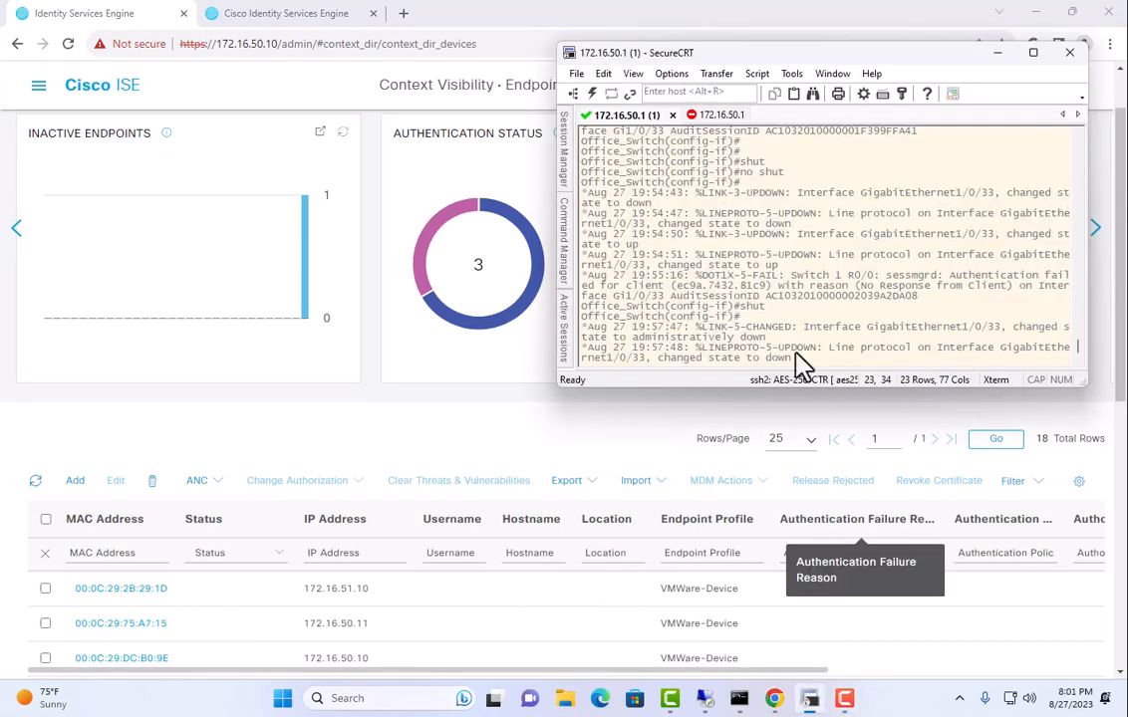
Re-enable switch port Gi1/0/33 with 'no shut', then bring up the Cisco ISE navigation menu.
key(Return)
key(Return)
key(Return)
key(Up)
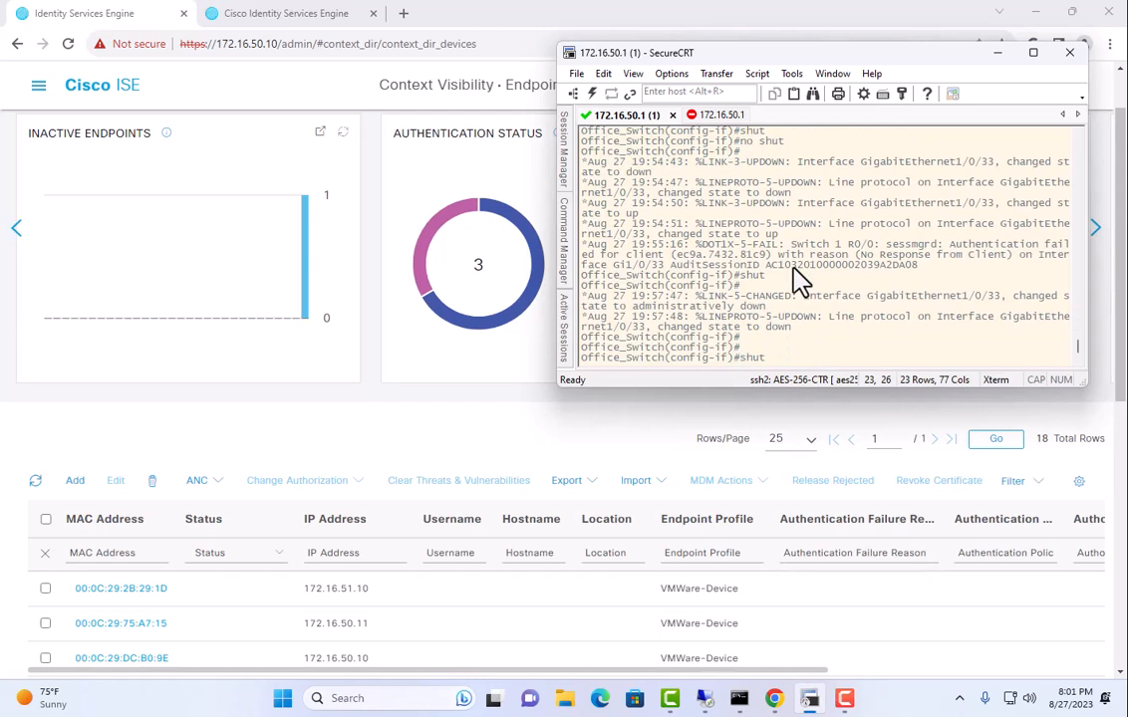
key(Return)
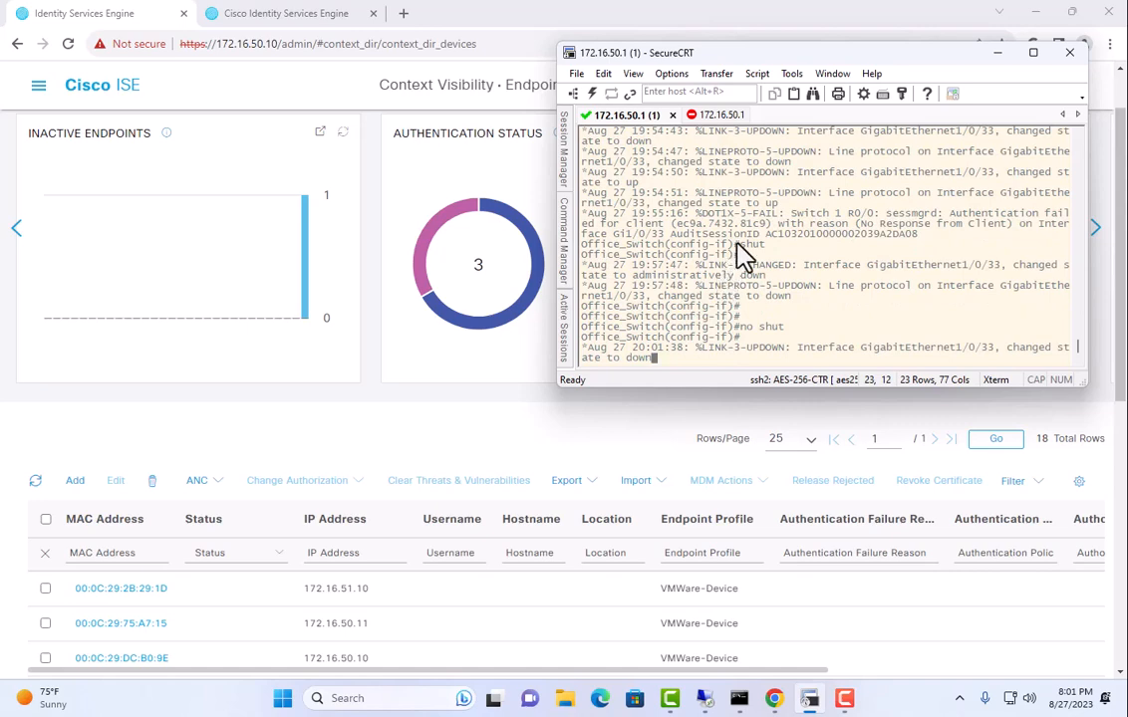
click(38, 85)
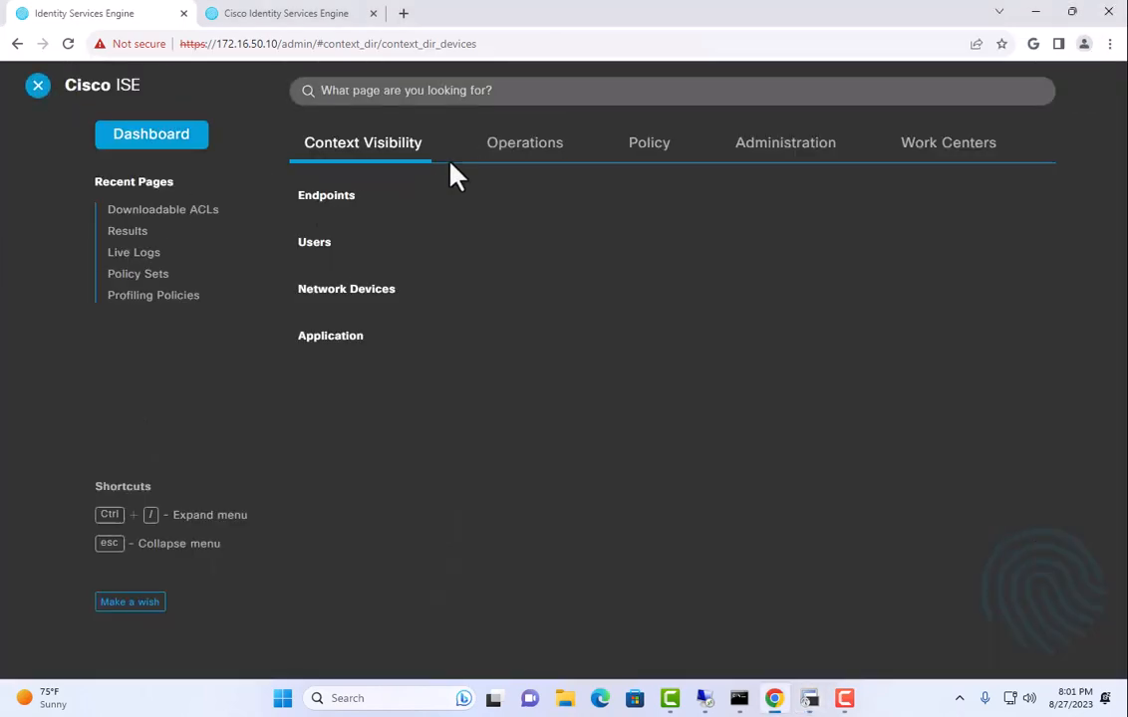
Open Operations > RADIUS > Live Logs with refresh set to every 5 seconds.
click(528, 147)
click(336, 225)
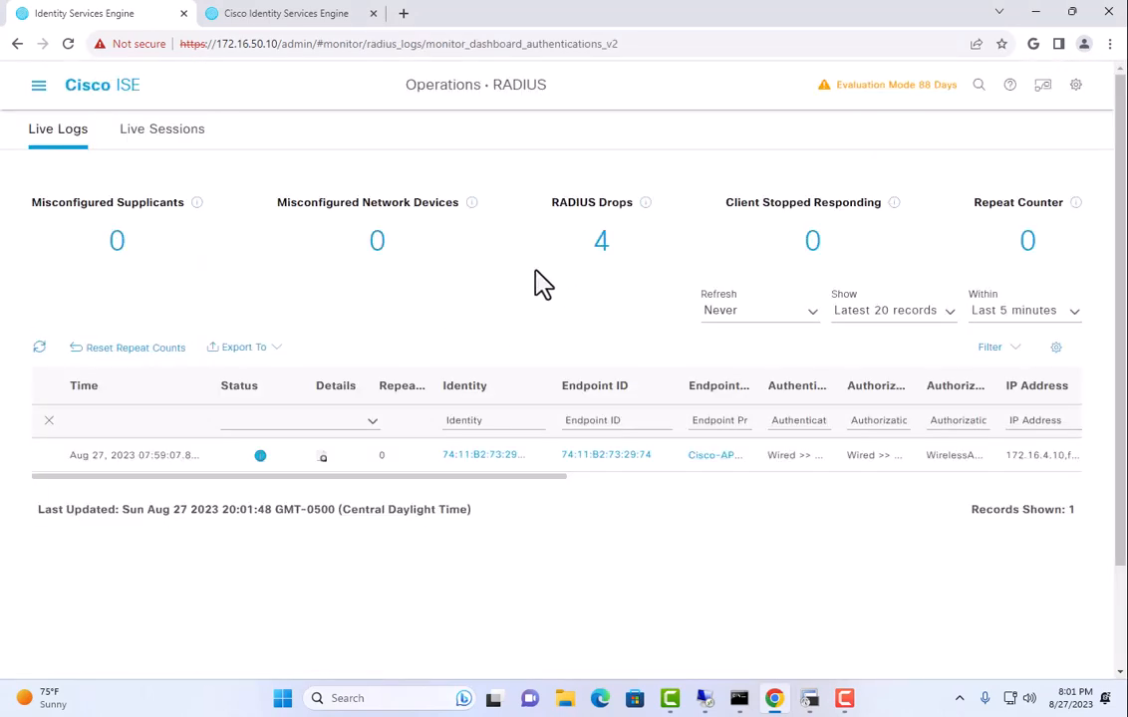
click(703, 310)
click(741, 330)
Bounce the printer's switch port, watch the new authentications arrive, then set refresh to Never.
click(809, 698)
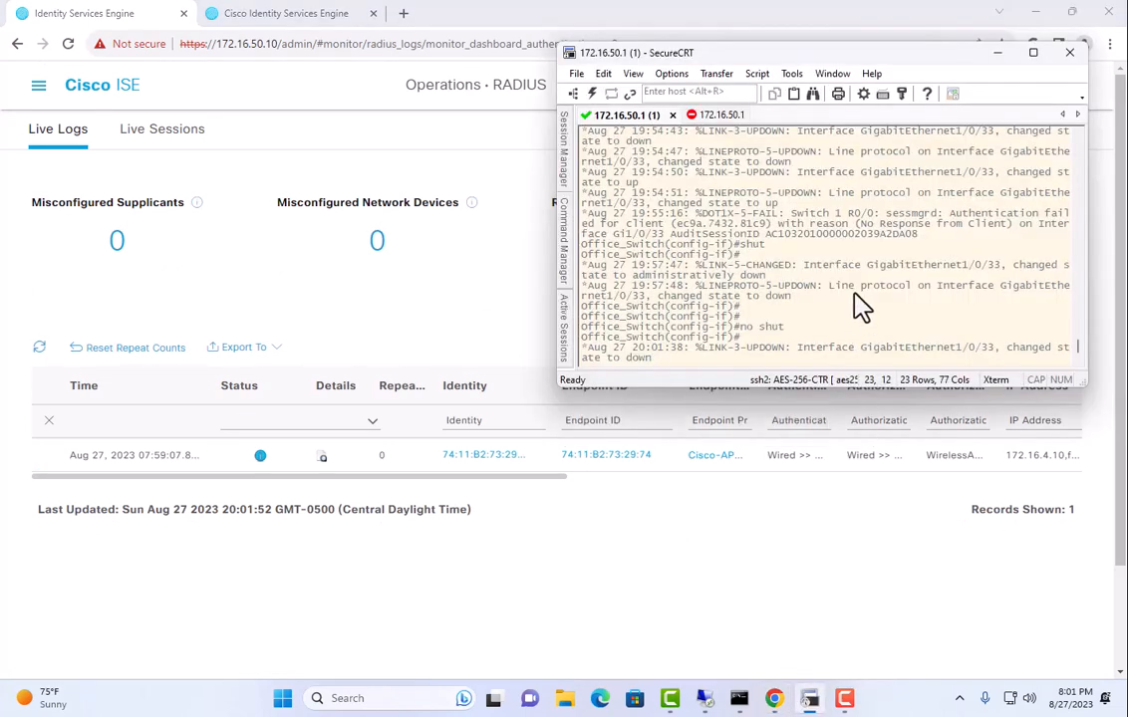
key(Return)
key(Return)
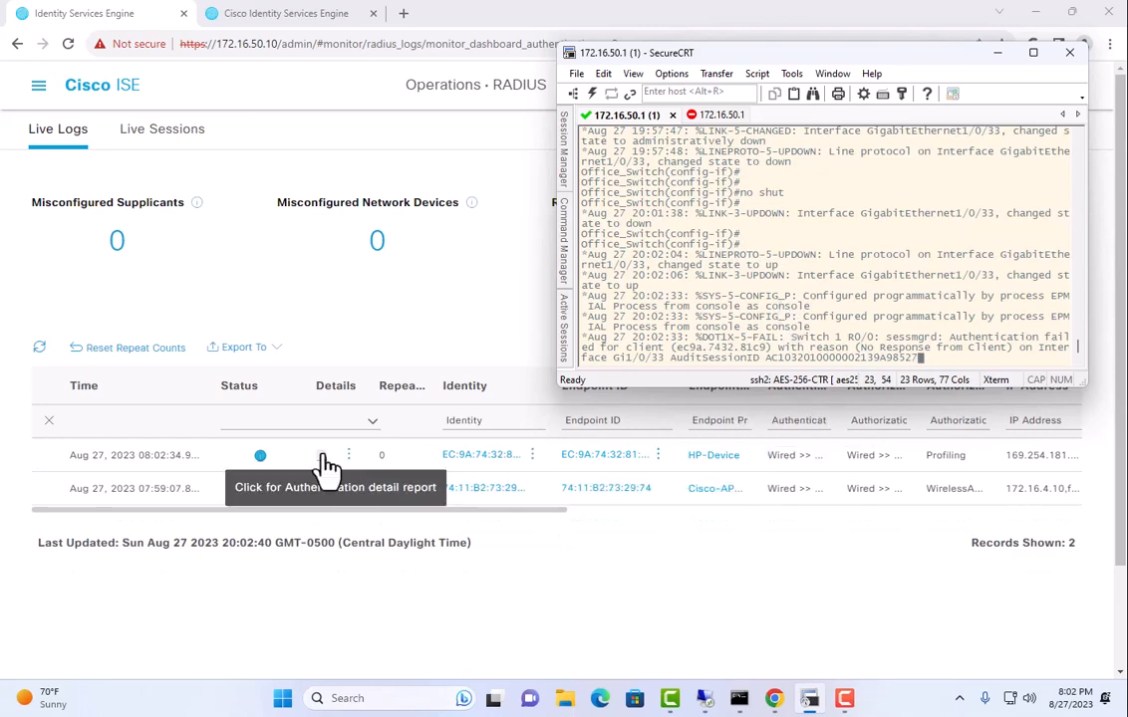
click(491, 289)
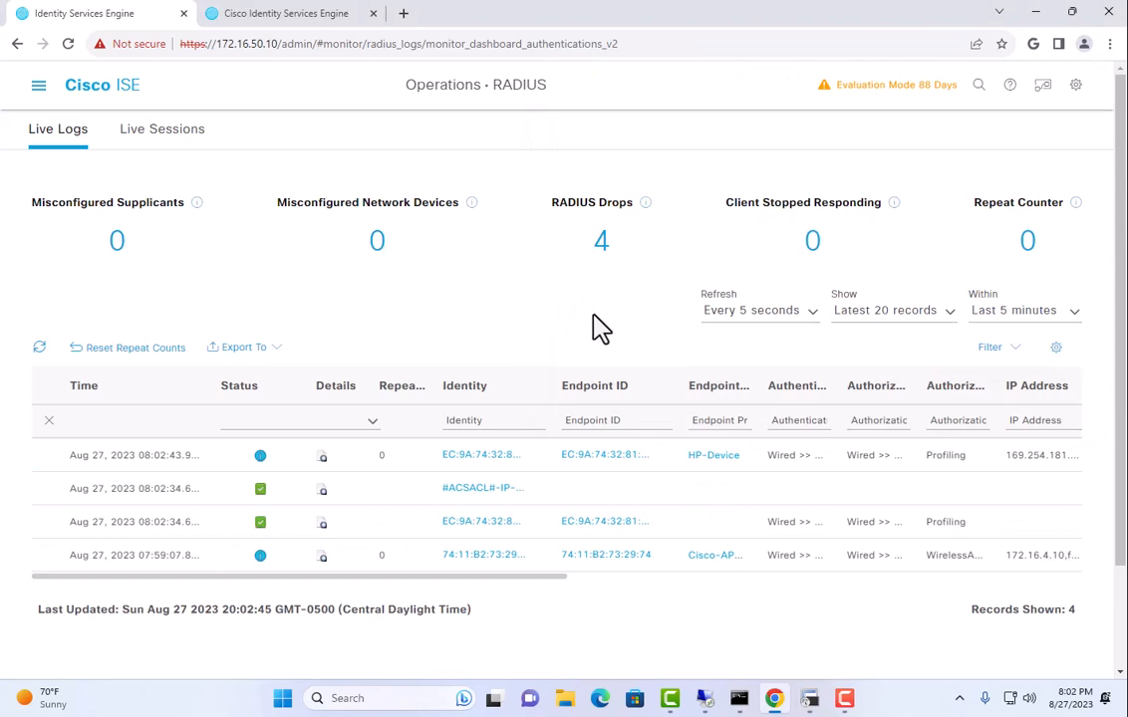
click(760, 319)
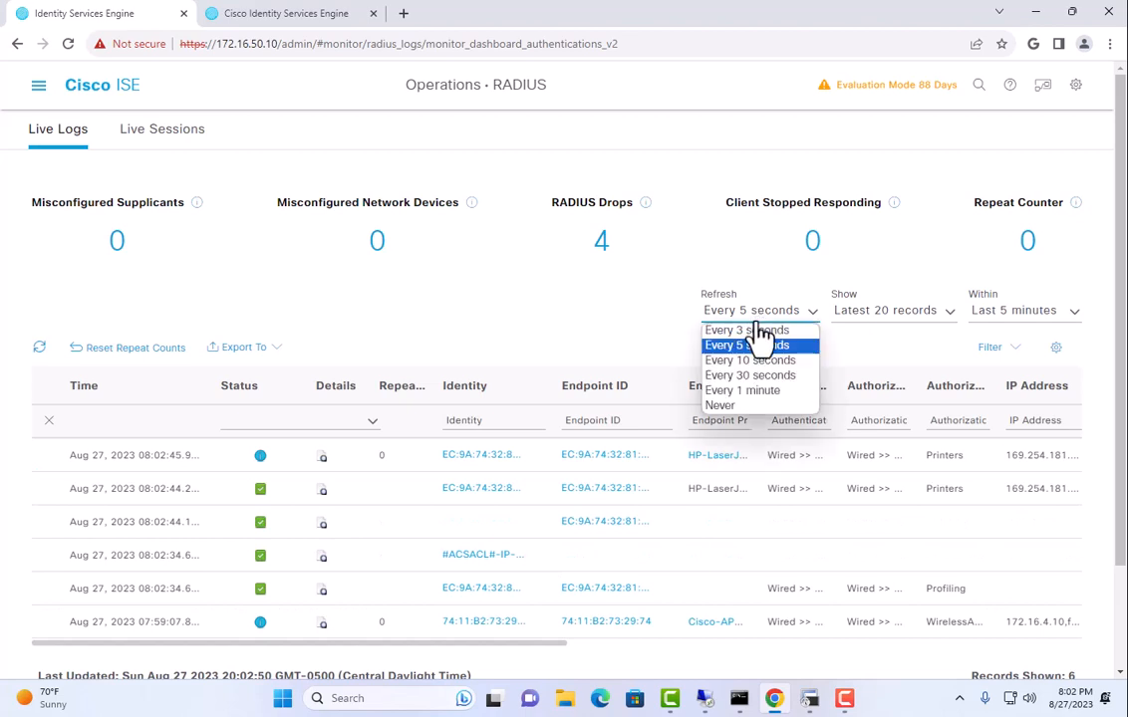
click(745, 407)
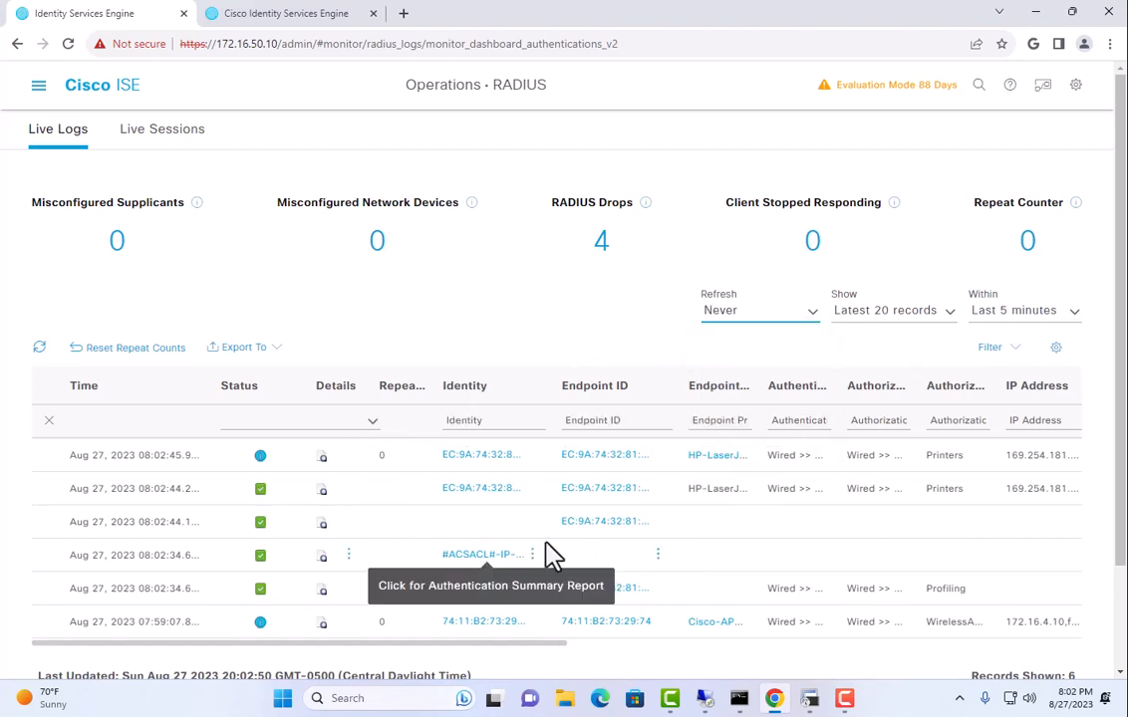
Review the profiling authentication's detail report showing HP-LaserJet-Printer, then close it.
click(321, 589)
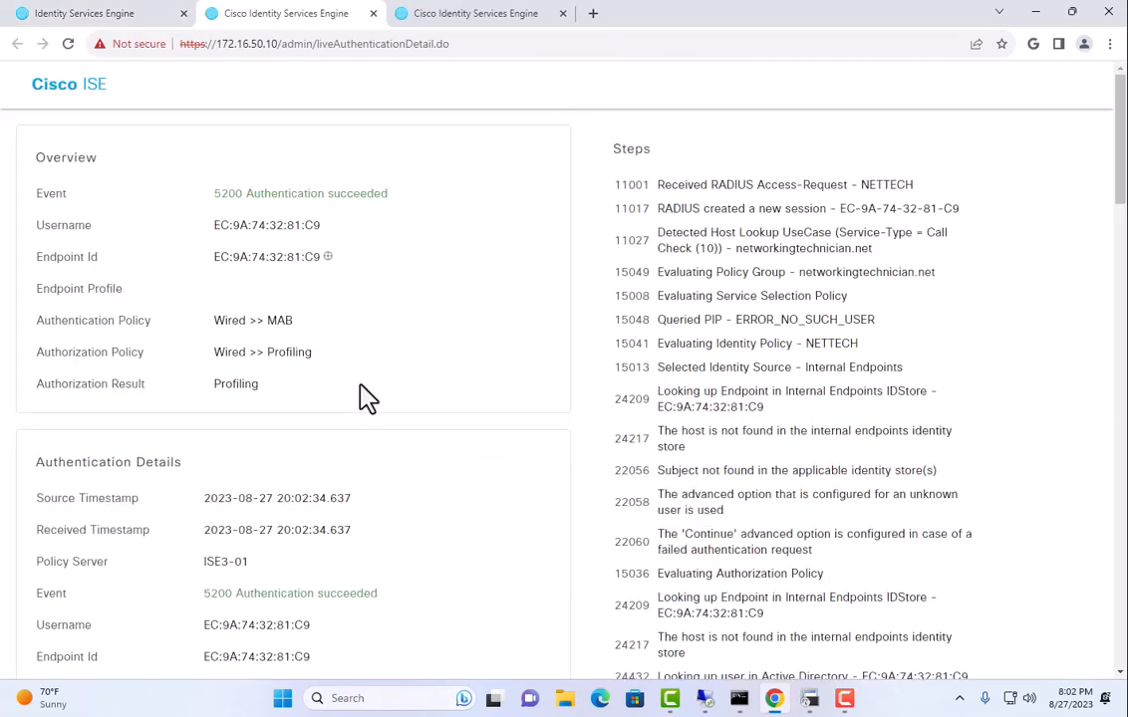
scroll(364, 399, down, 4)
scroll(369, 418, down, 8)
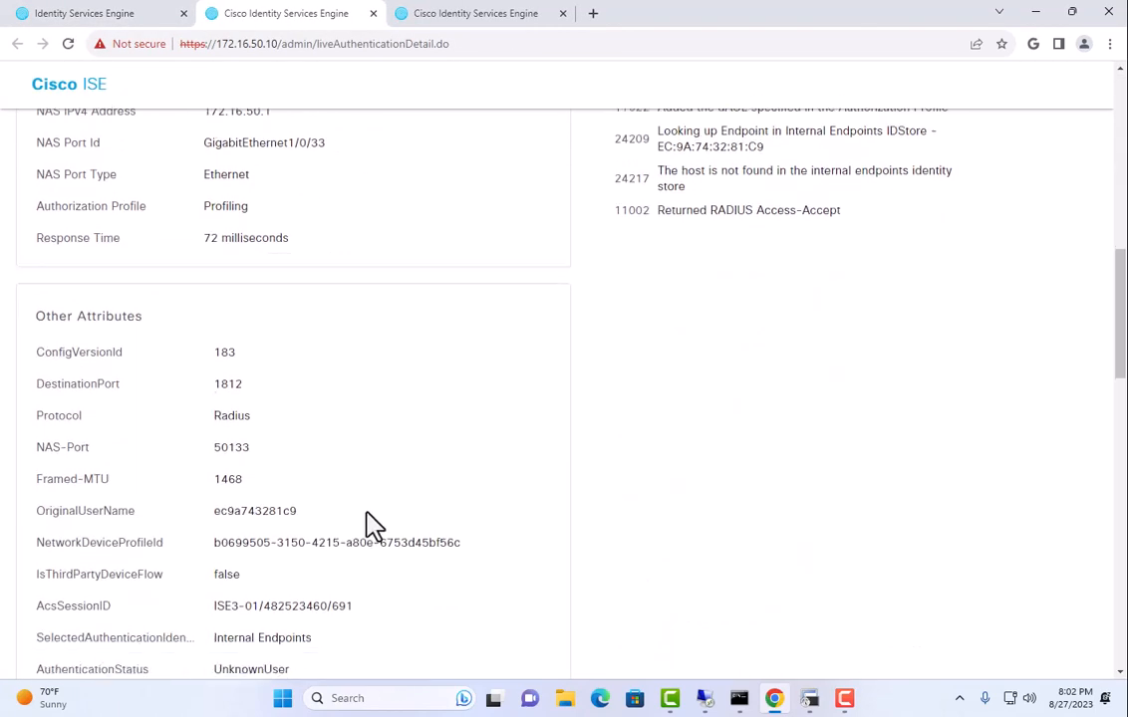
scroll(377, 503, down, 6)
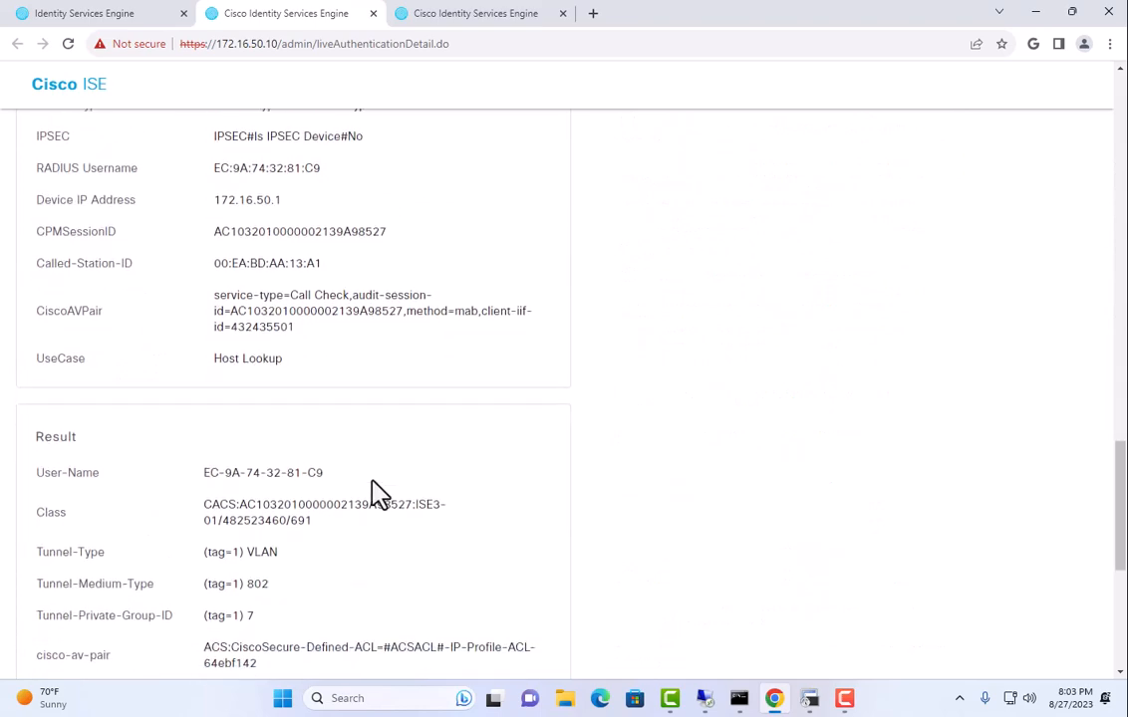
scroll(359, 502, up, 7)
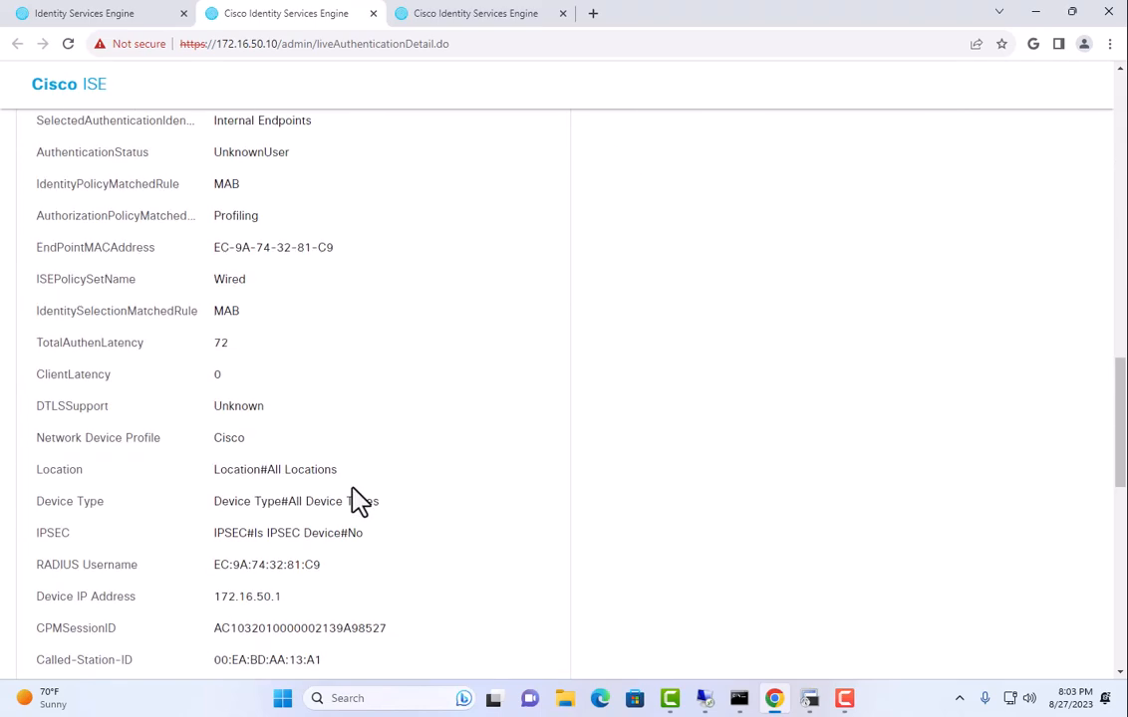
click(374, 13)
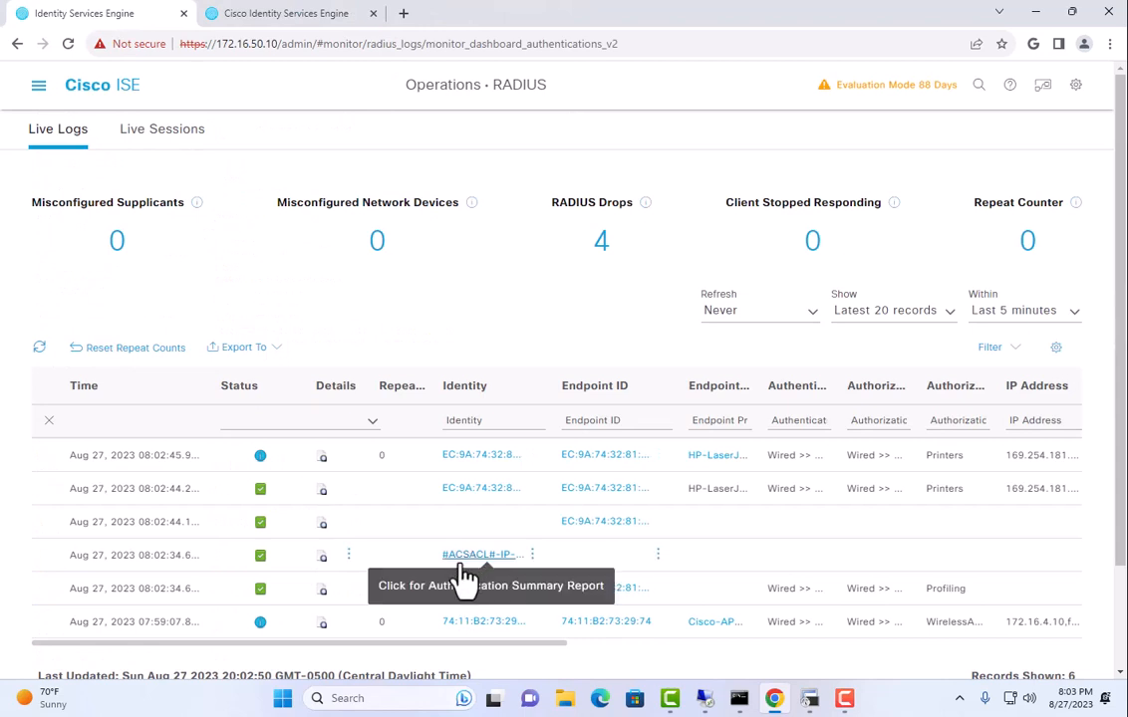
Open the Printers authorization's detail report and inspect its CiscoAVPair attributes.
click(322, 489)
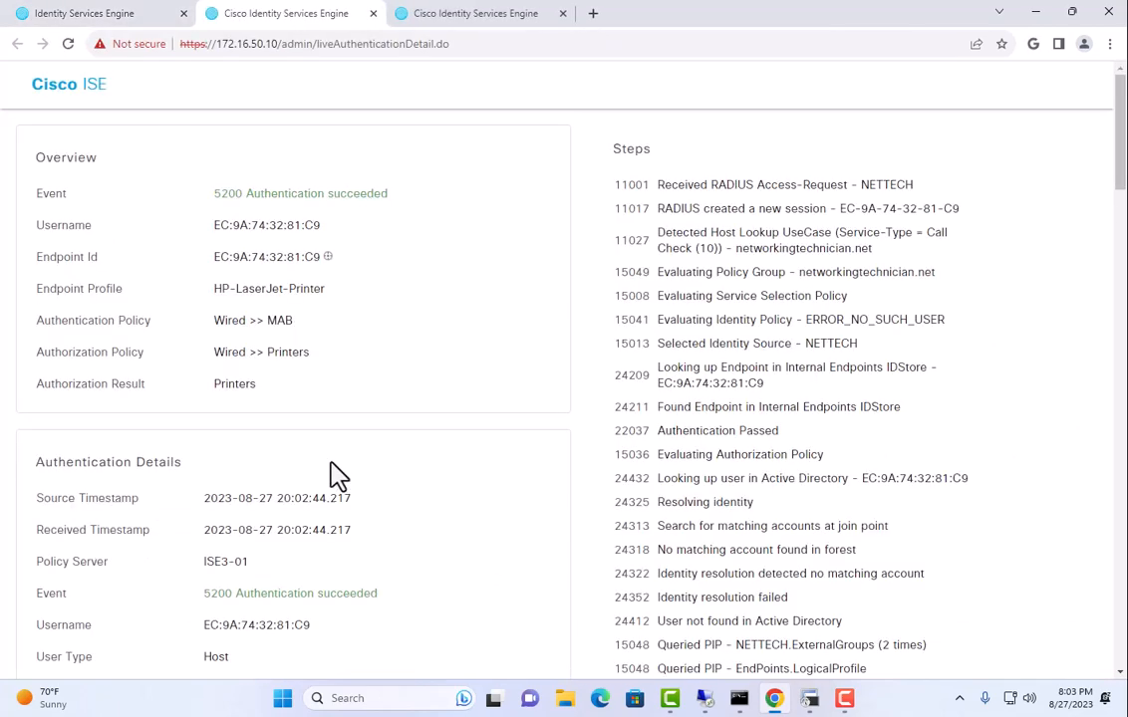
scroll(428, 448, down, 3)
scroll(435, 447, down, 15)
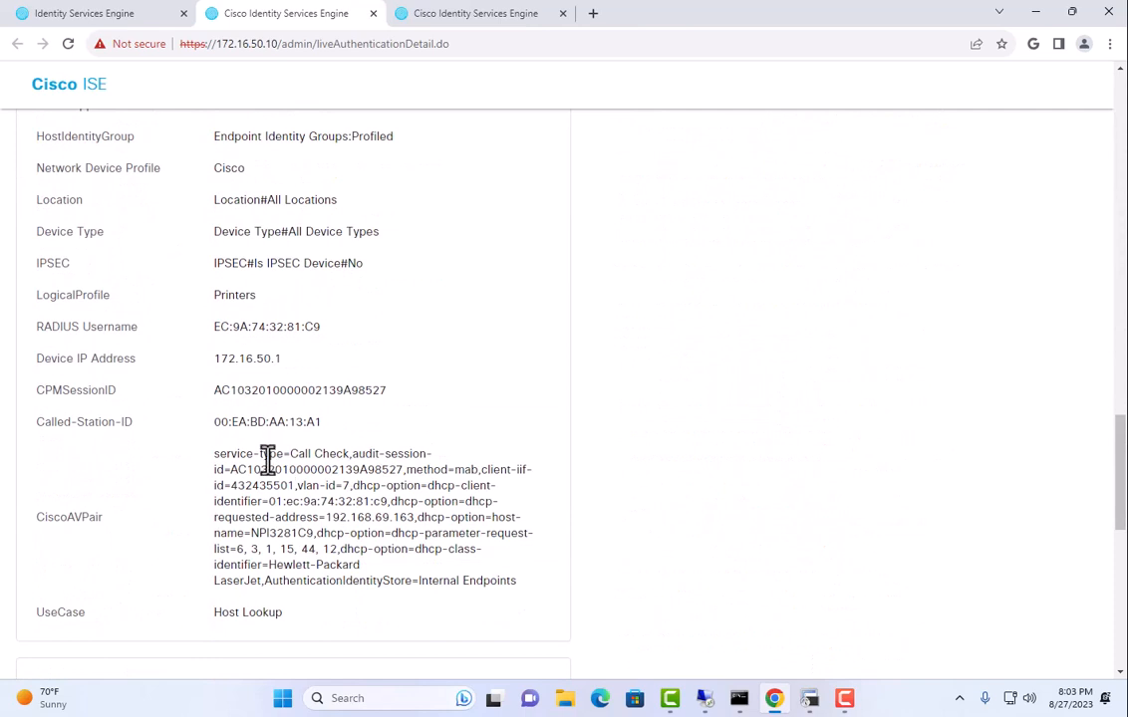
drag(269, 456, 511, 585)
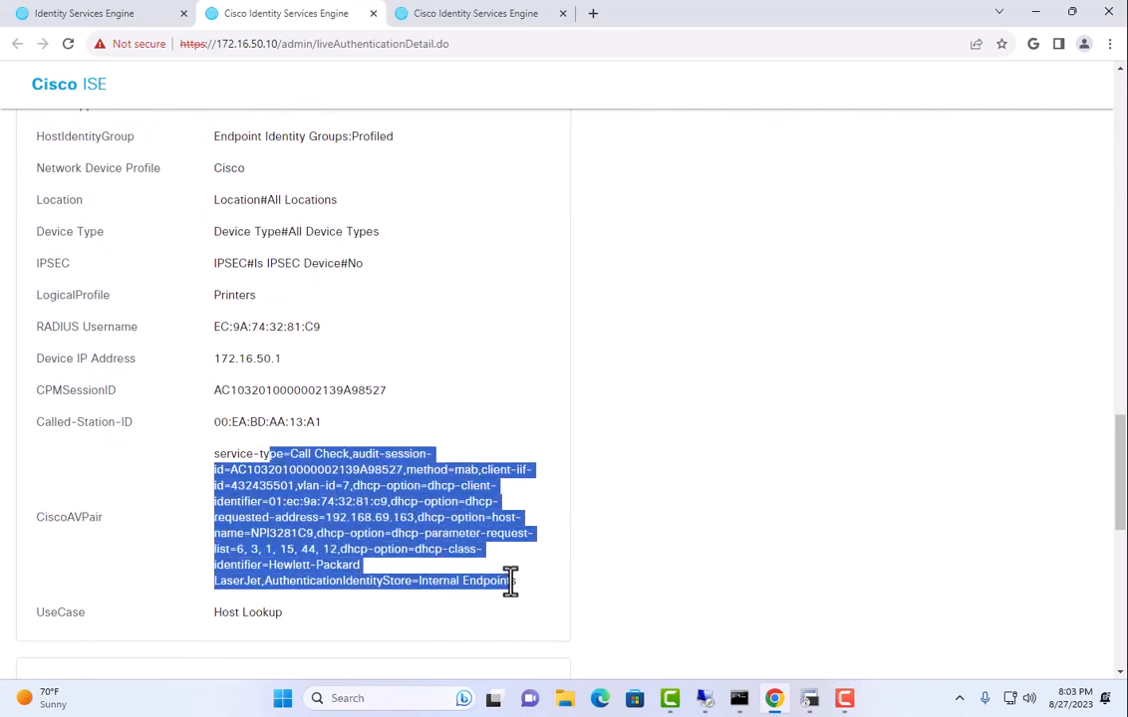
click(452, 514)
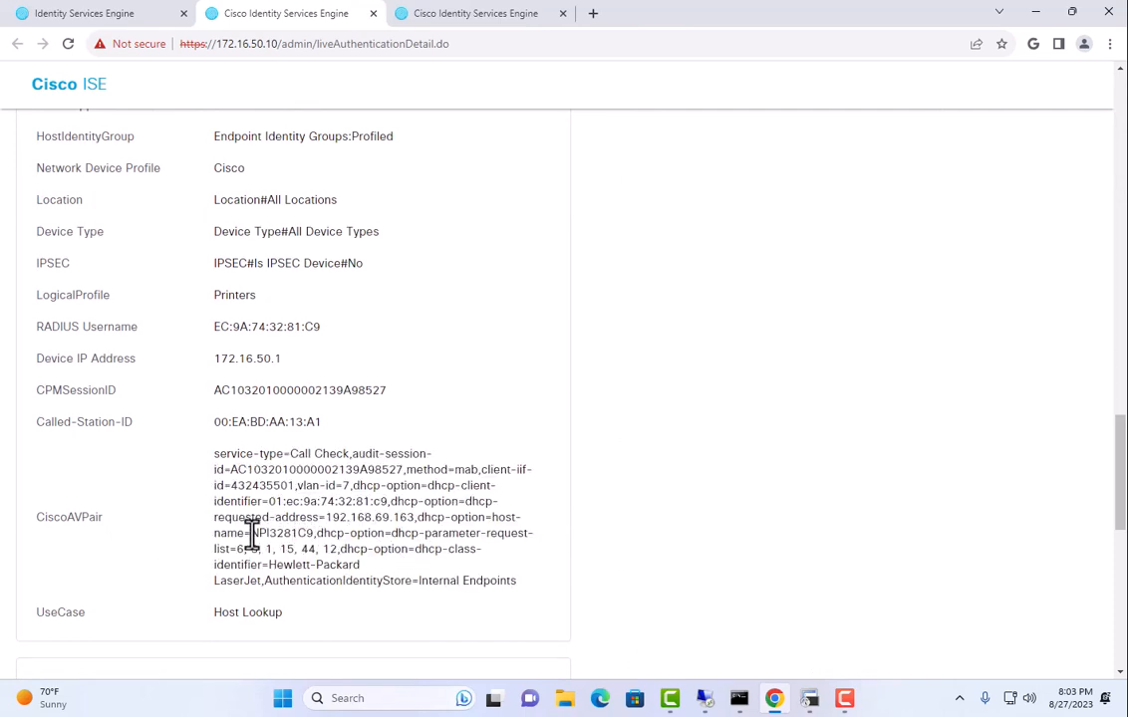
Point out host name NPI3281C9, the Hewlett-Packard LaserJet class and requested address 192.168.69.163.
drag(252, 535, 308, 535)
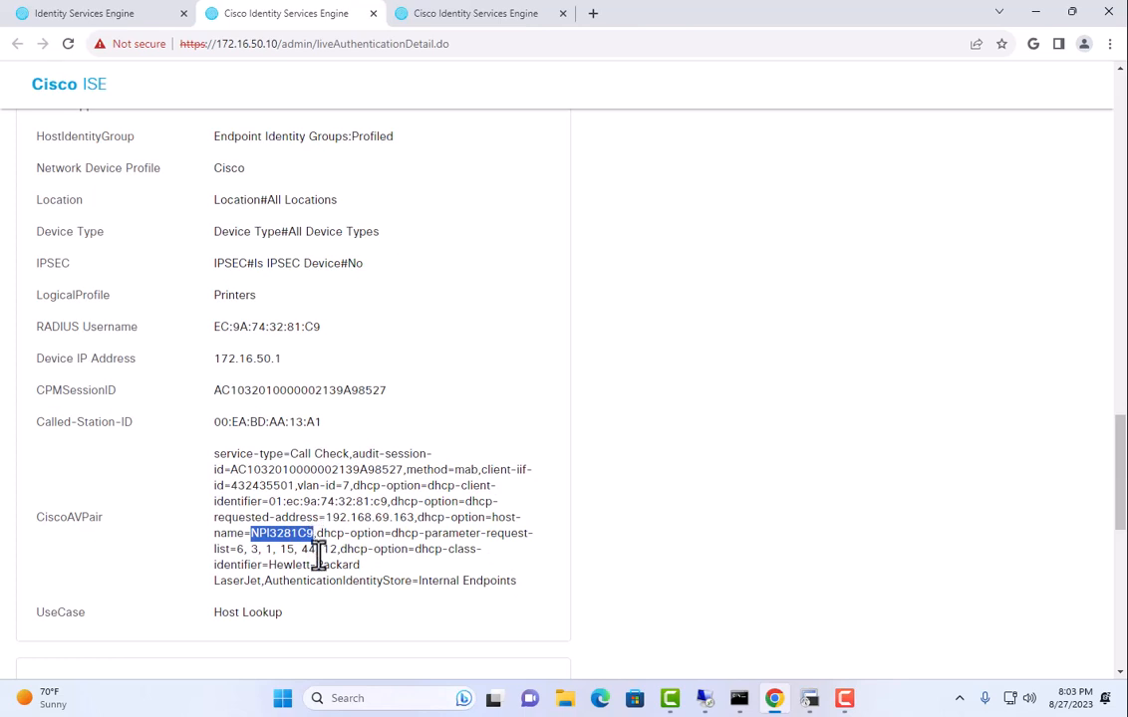
mouse_move(269, 565)
mouse_down()
mouse_move(333, 572)
mouse_move(345, 589)
mouse_move(260, 583)
mouse_up()
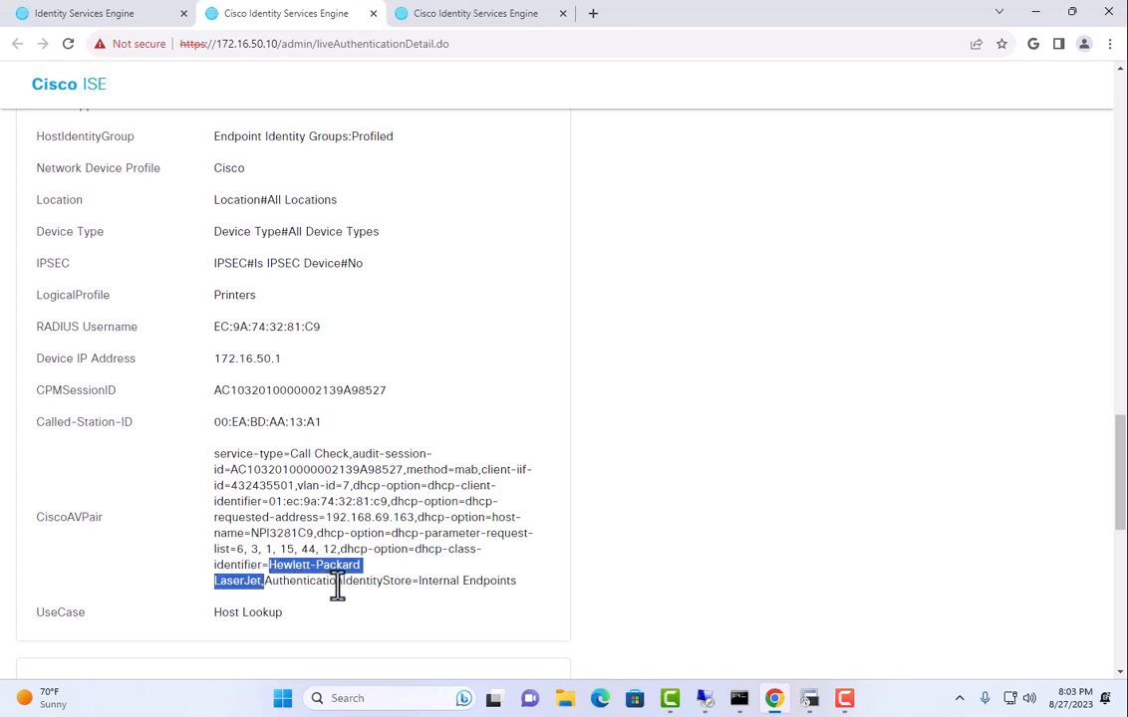
drag(276, 453, 428, 582)
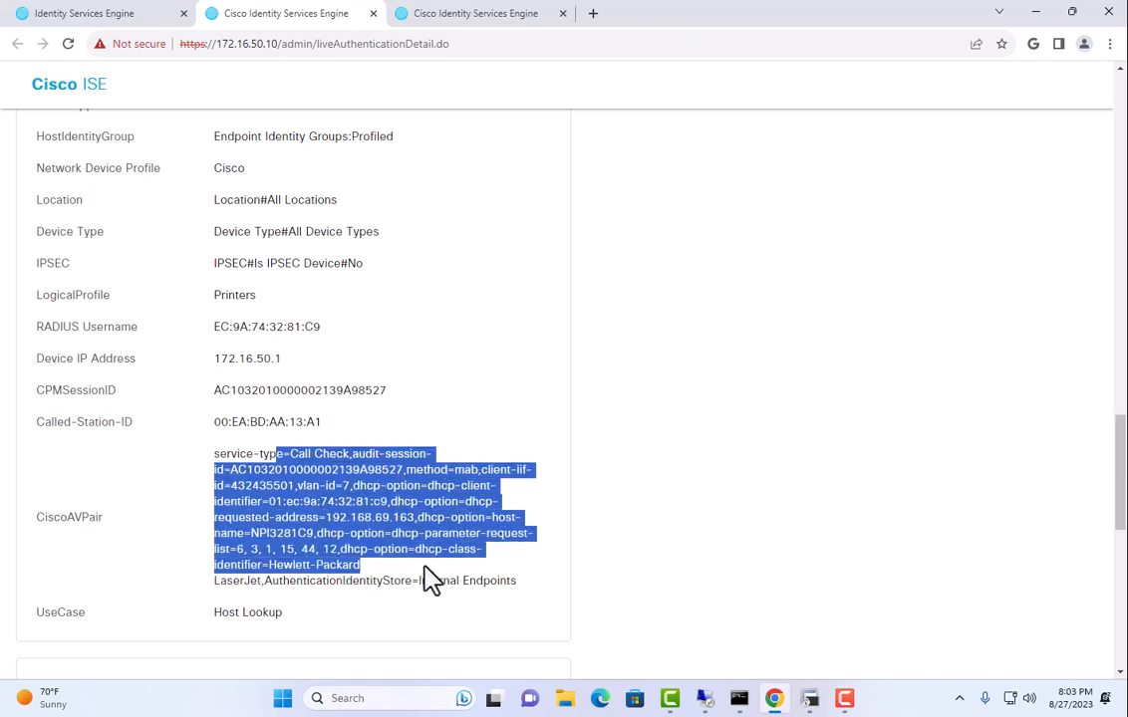
click(450, 531)
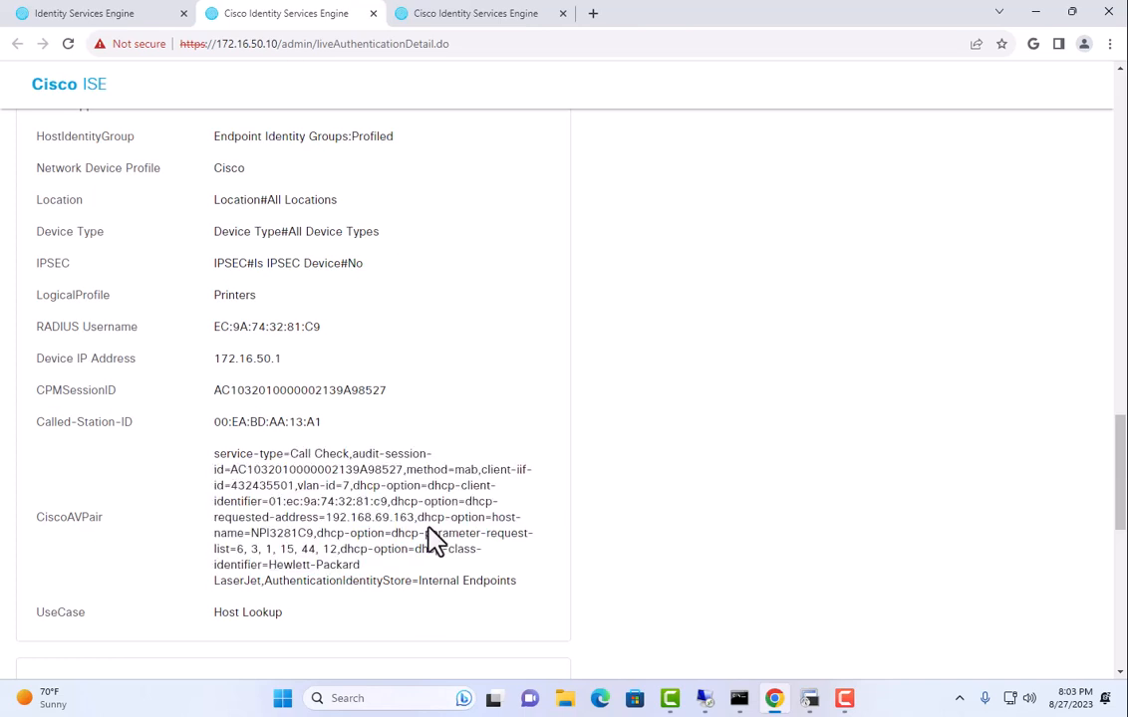
drag(321, 519, 414, 526)
click(410, 554)
scroll(409, 554, down, 1)
scroll(409, 554, up, 2)
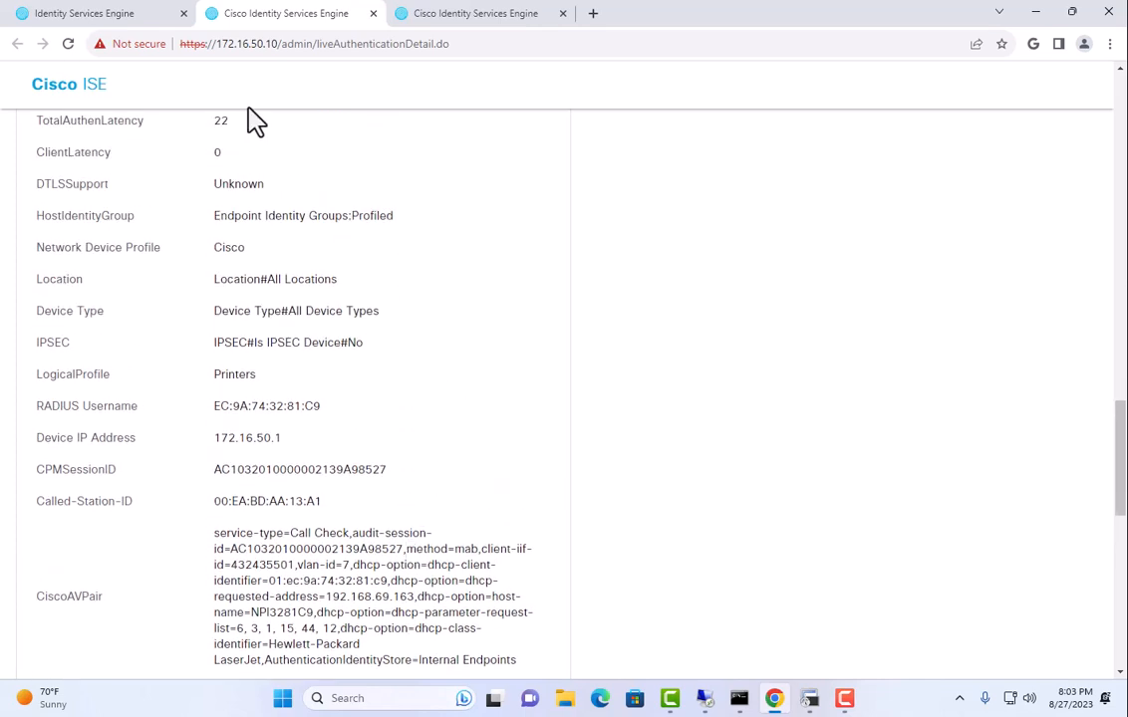
click(139, 19)
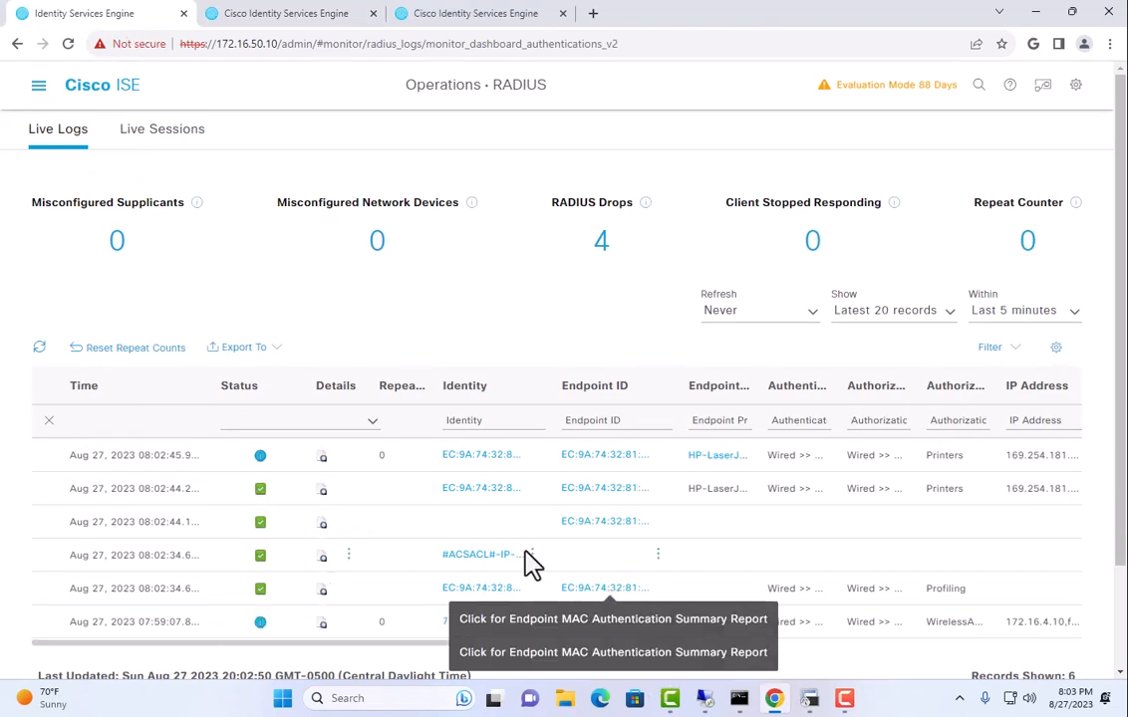
Refresh Live Logs, confirm the printer's new IP 172.16.5.10, and return to the switch console.
click(714, 313)
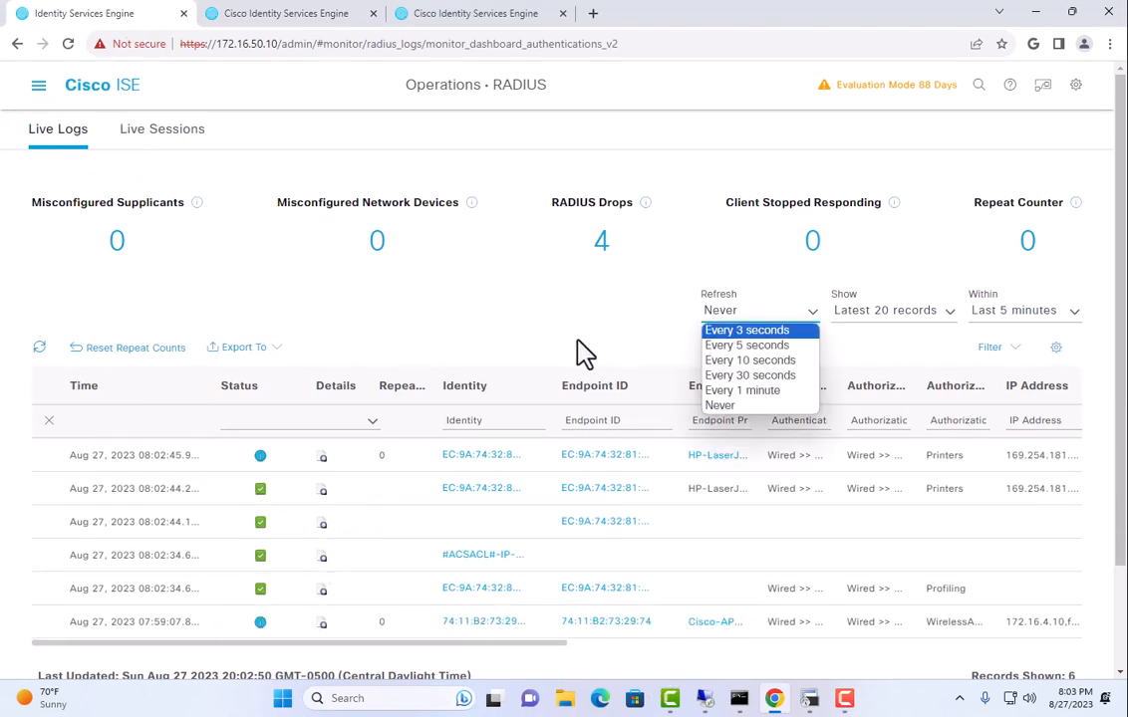
click(730, 347)
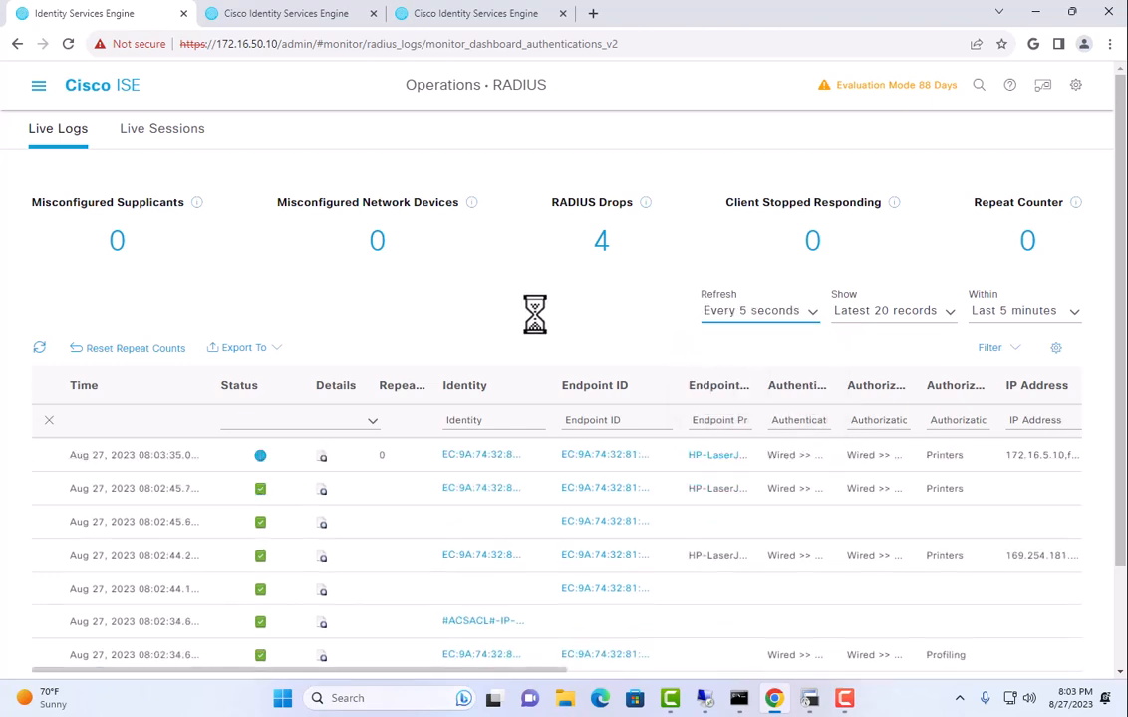
click(717, 313)
click(719, 408)
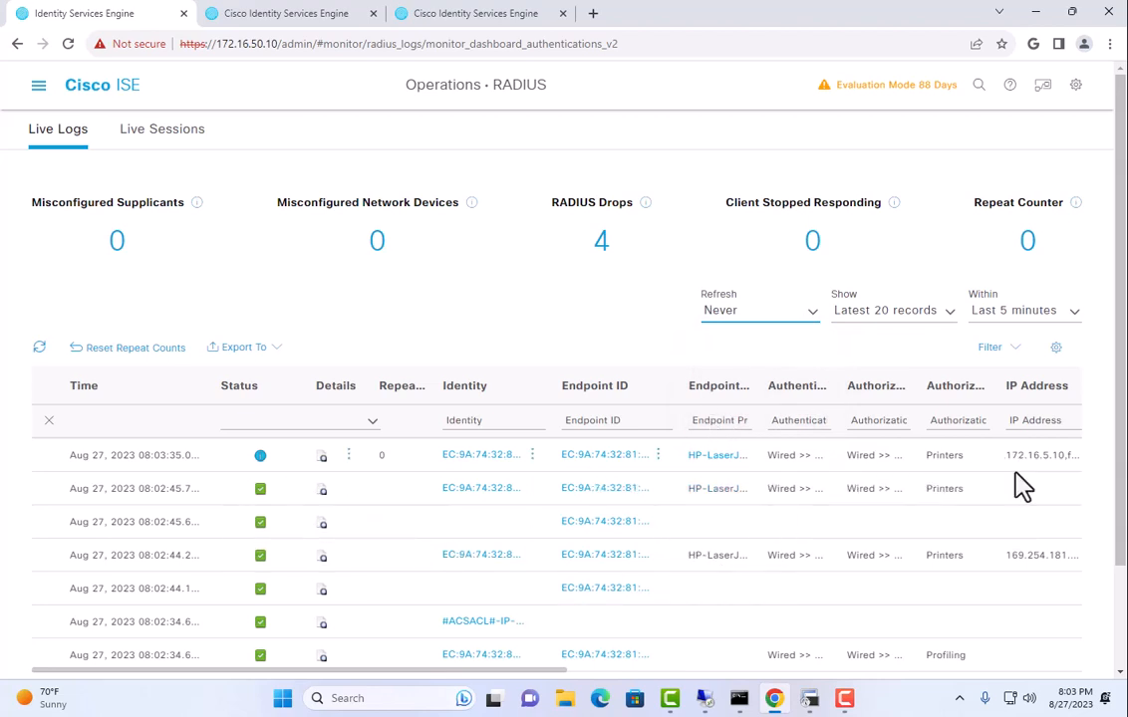
drag(1027, 455, 1085, 468)
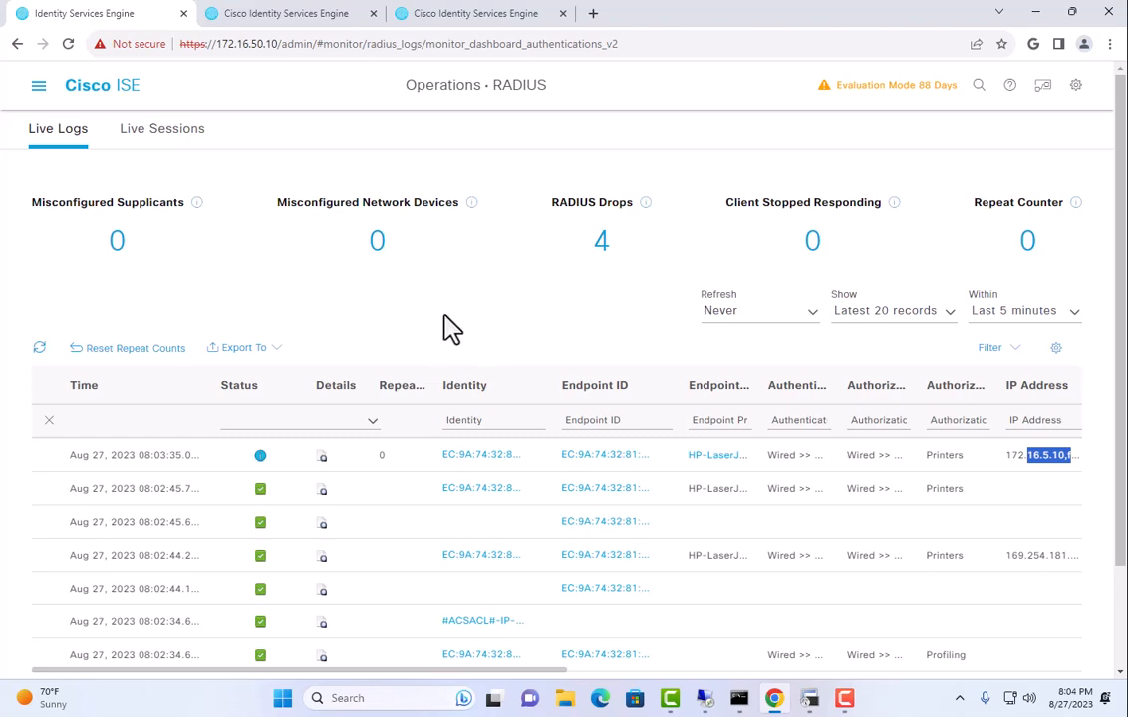
click(809, 699)
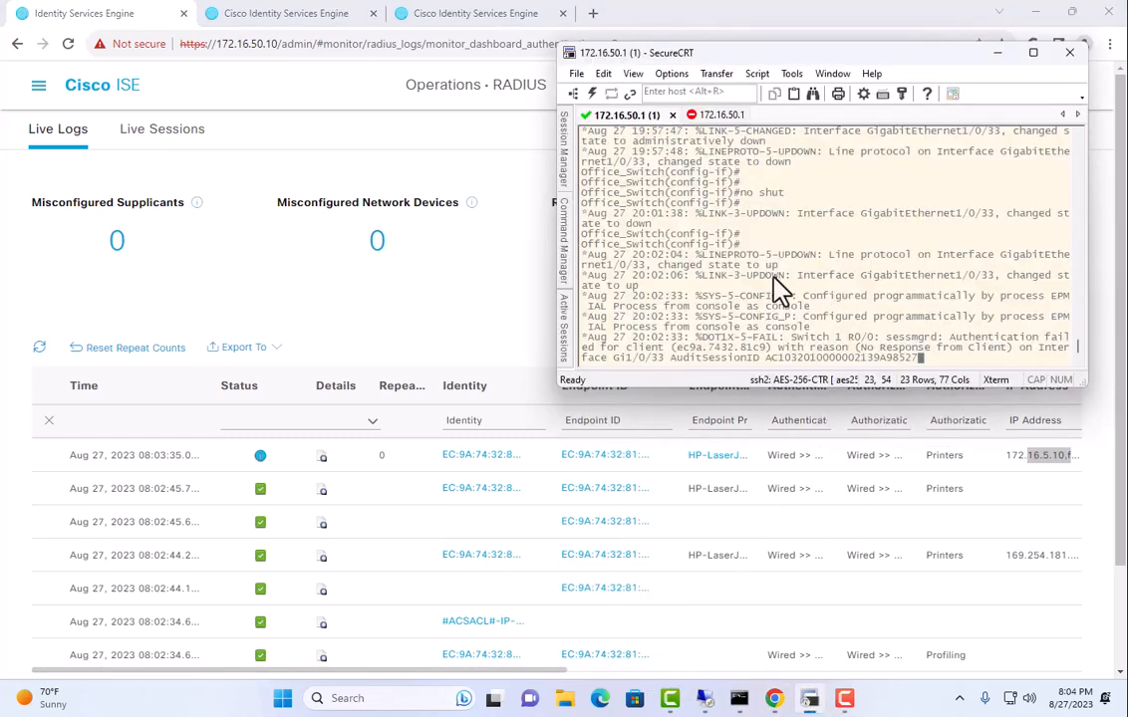
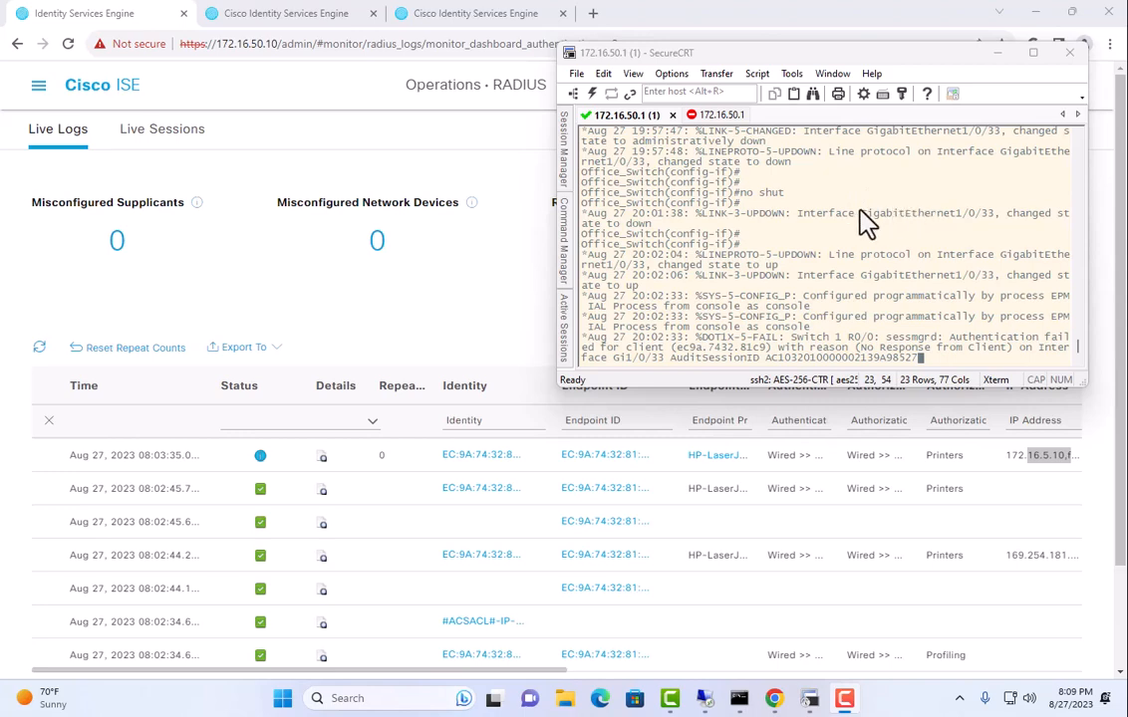
Show Live Logs for the last 30 minutes and scroll back to the 07:40:56 access point entries.
click(443, 162)
click(964, 315)
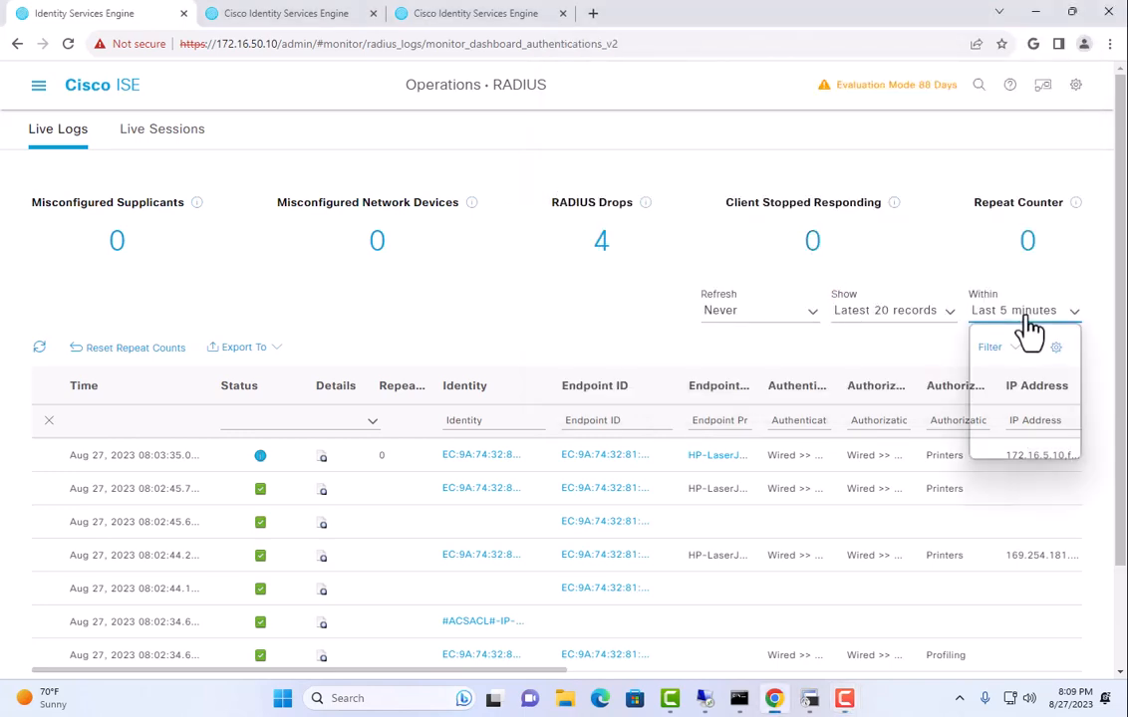
click(1014, 375)
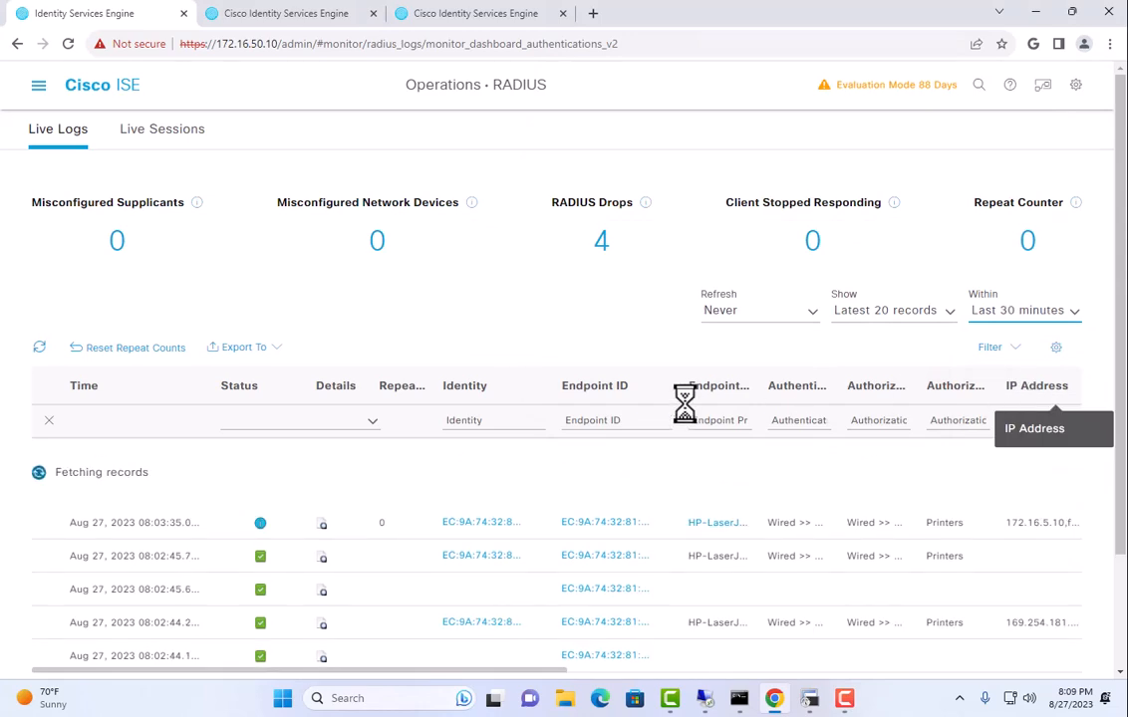
scroll(685, 402, down, 2)
scroll(647, 390, down, 4)
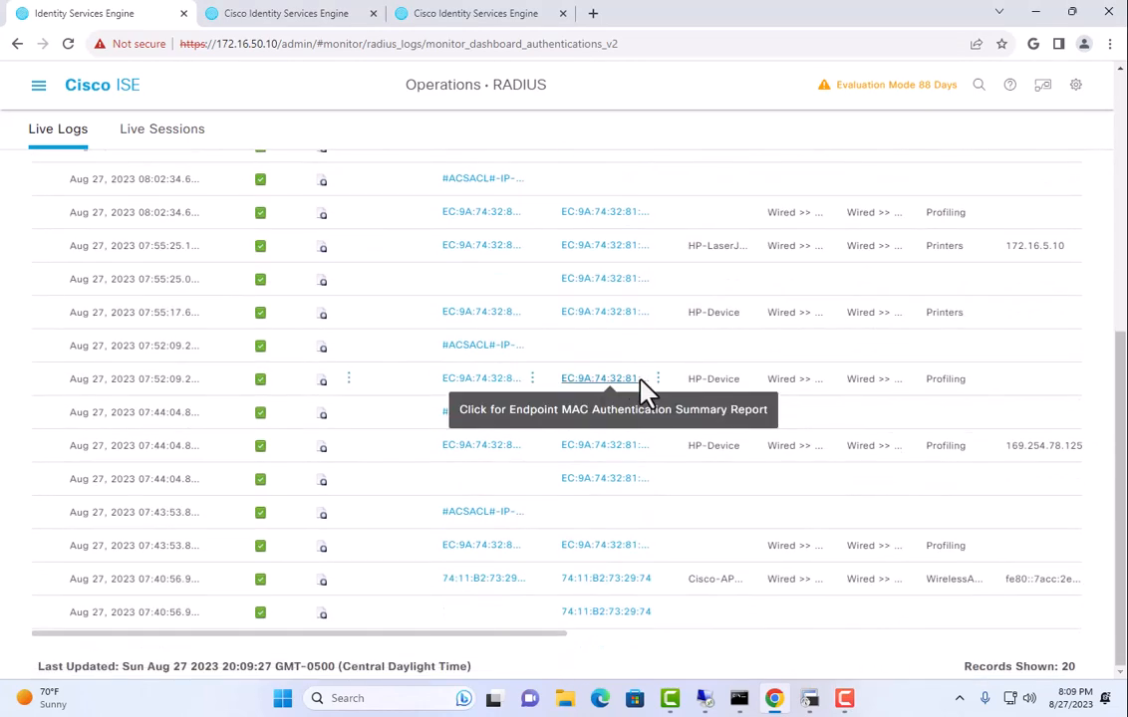
Open the 07:40:56 access point's detail report and highlight its cdpCacheCapabilities and LLDP system name and description.
click(322, 580)
scroll(388, 447, down, 15)
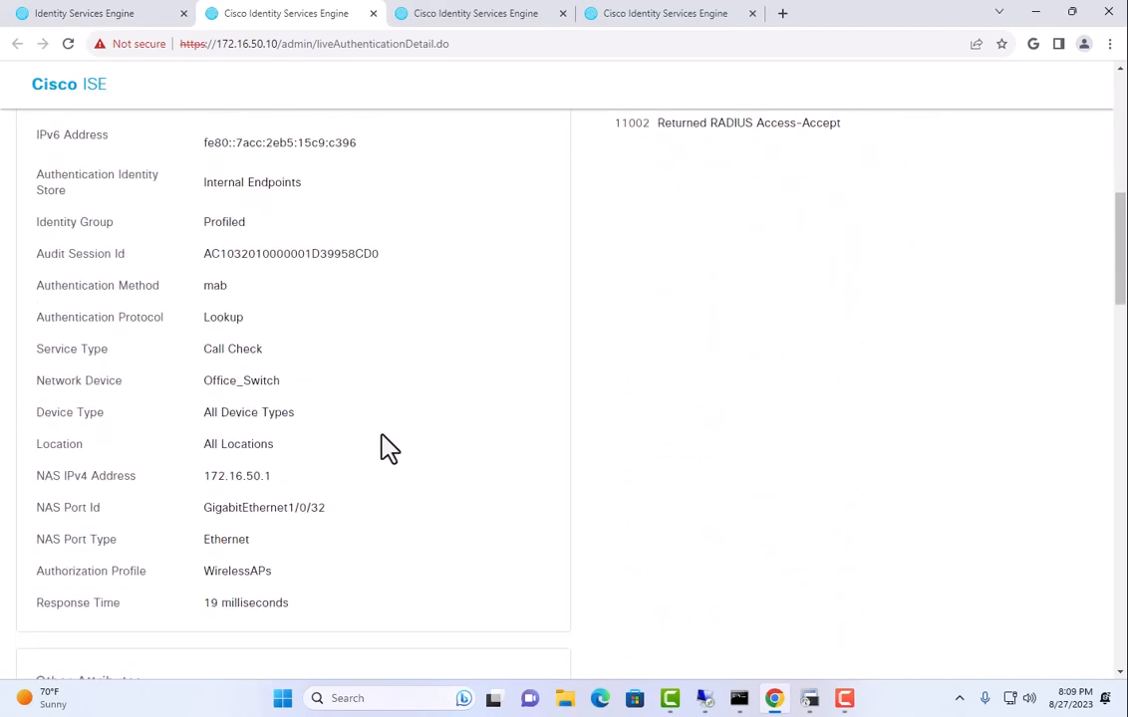
scroll(388, 447, down, 8)
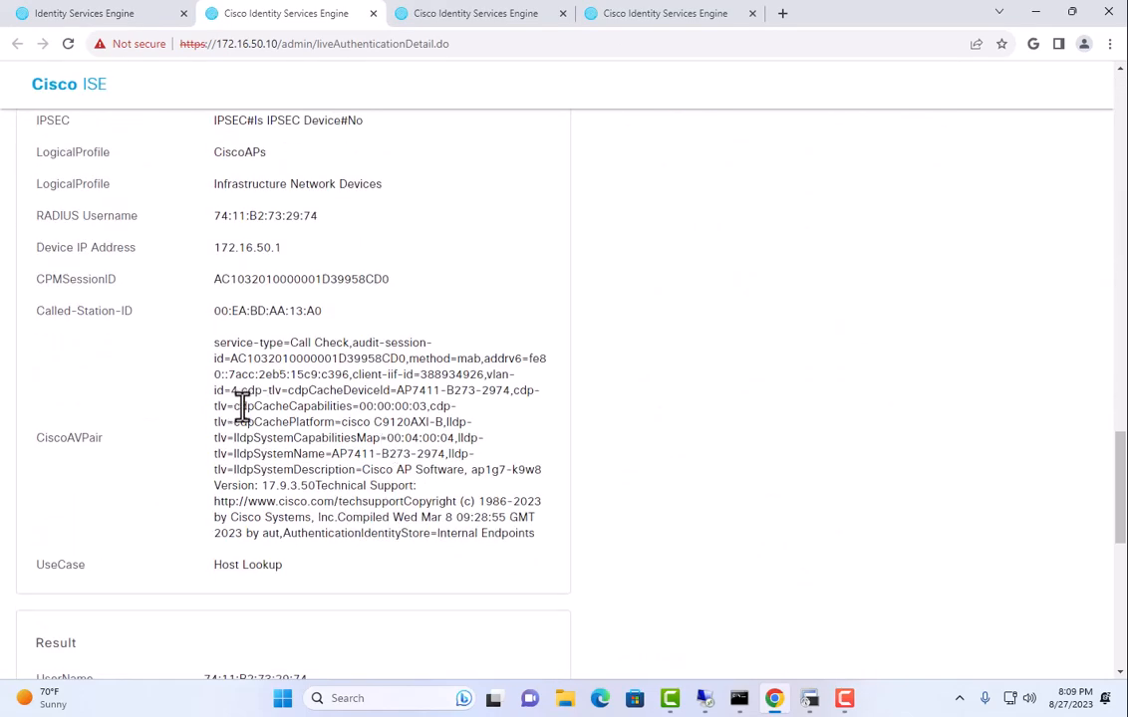
drag(247, 406, 344, 442)
drag(267, 455, 329, 457)
drag(247, 473, 406, 473)
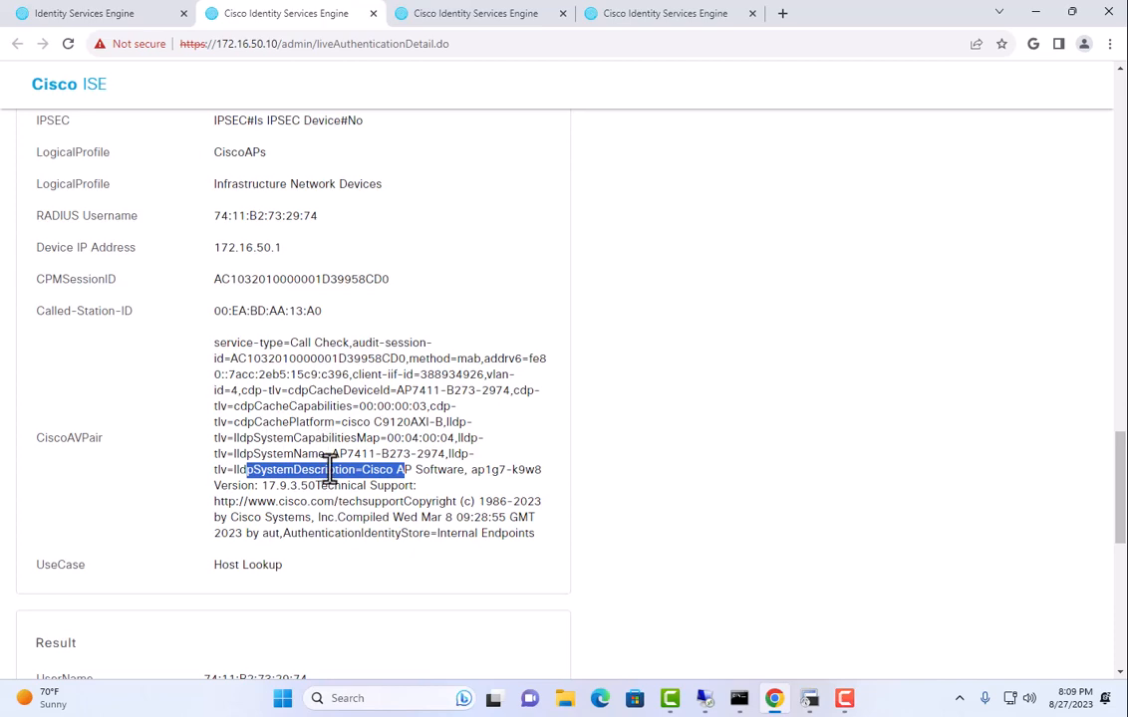
Scroll back up the report and return to the RADIUS Live Logs list.
scroll(369, 420, up, 13)
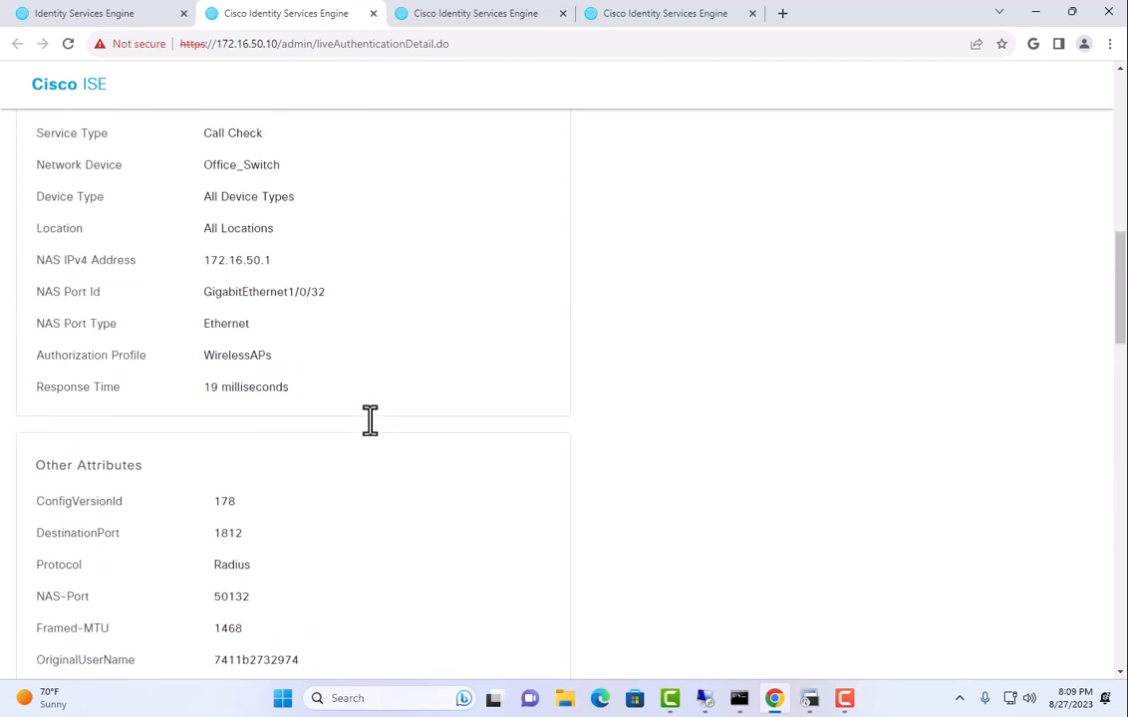
scroll(369, 419, up, 4)
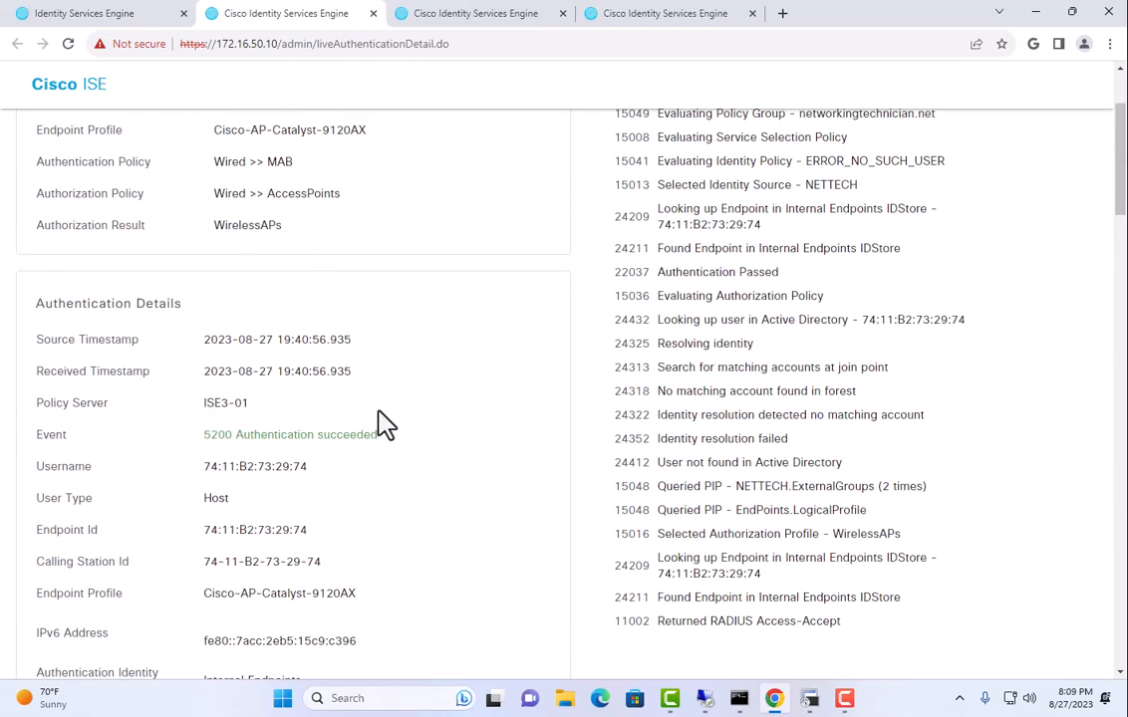
click(107, 15)
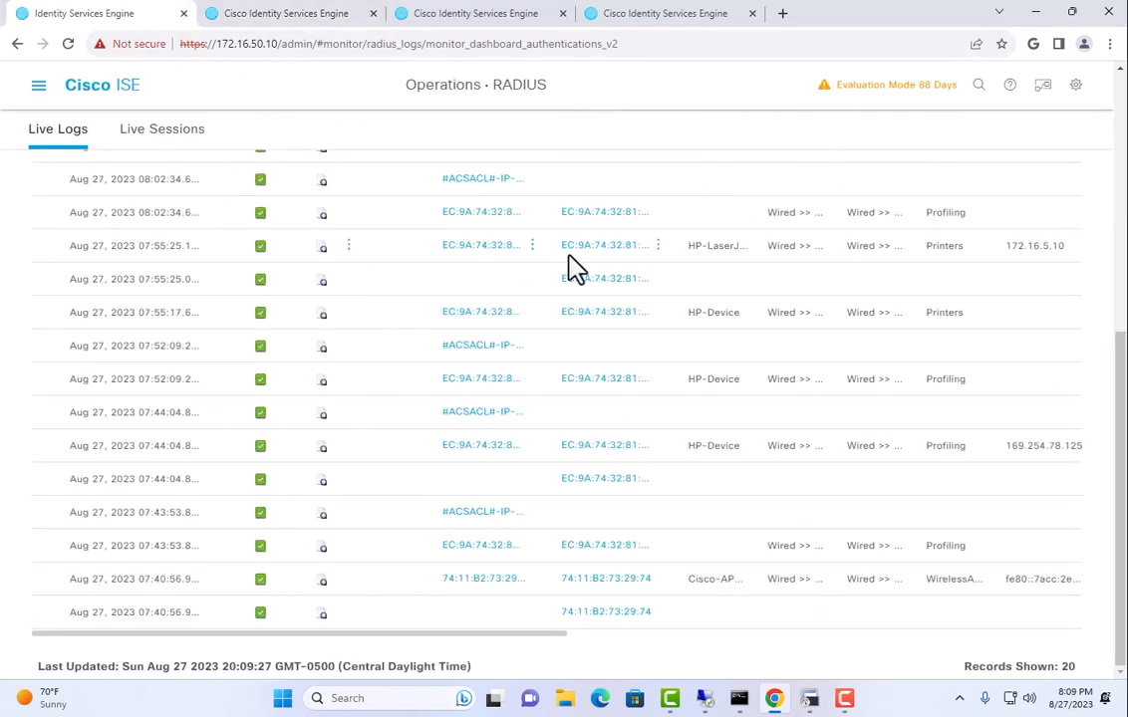
scroll(568, 289, up, 5)
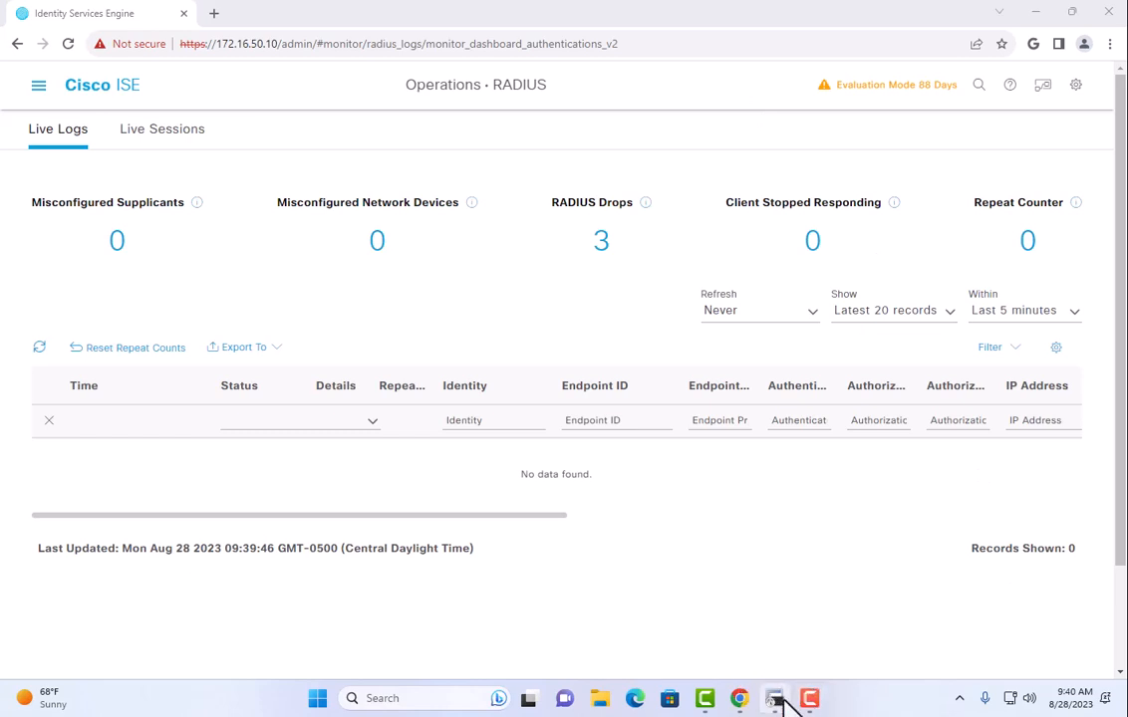
Run 'terminal monitor' on Office_Switch to show live switch log messages.
click(811, 700)
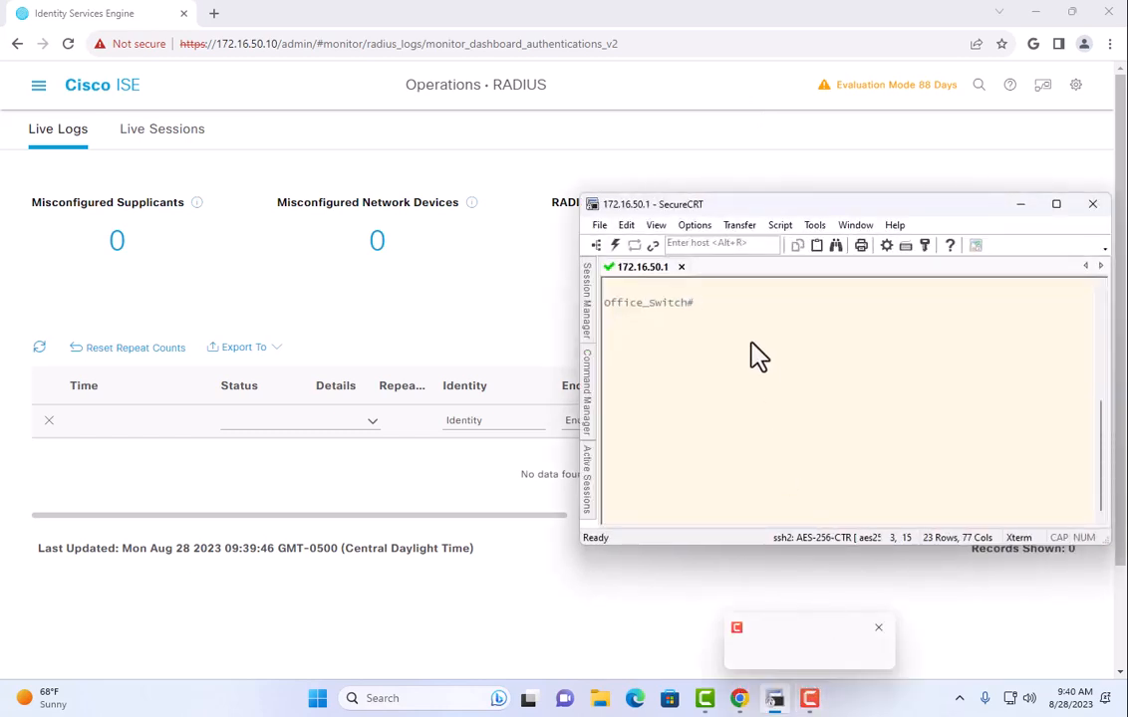
text(ter)
key(Tab)
text(mon)
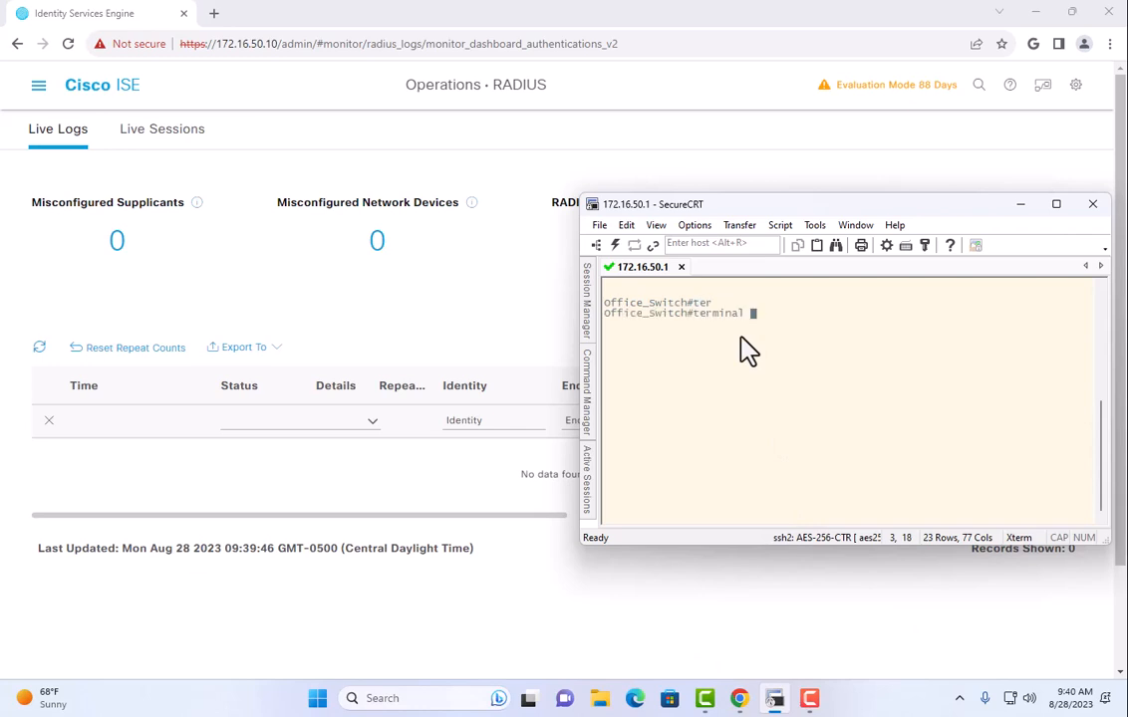
key(Tab)
key(Return)
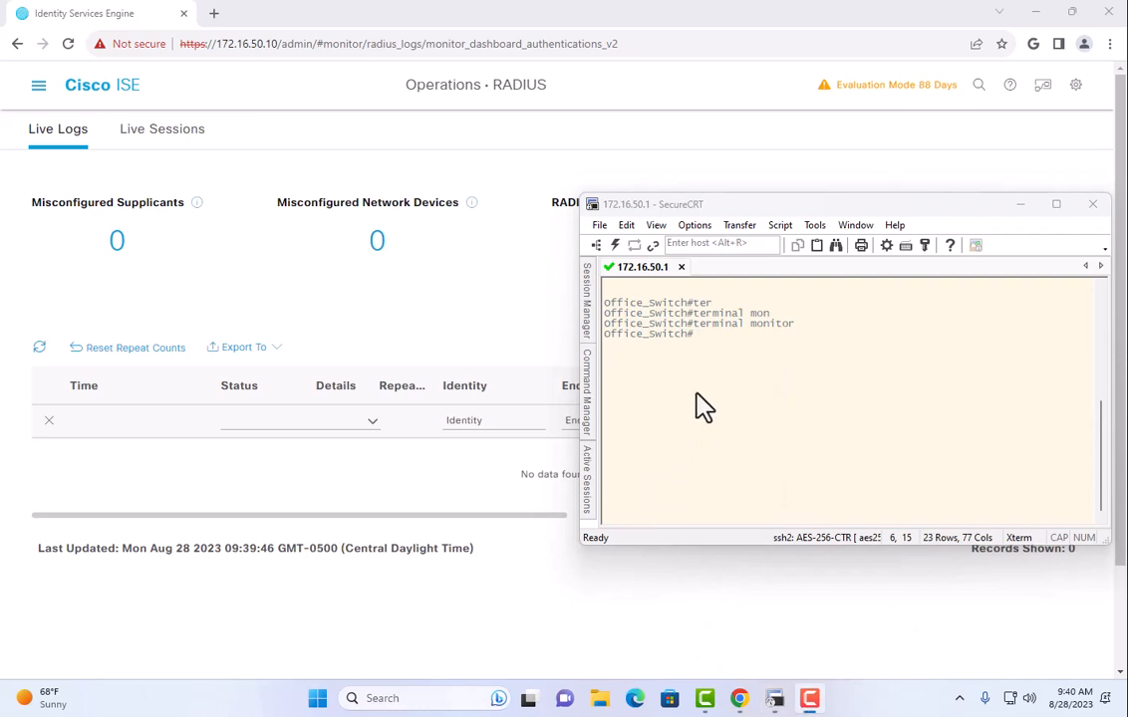
Move the SecureCRT window to the top of the screen to reveal the ISE table.
click(720, 382)
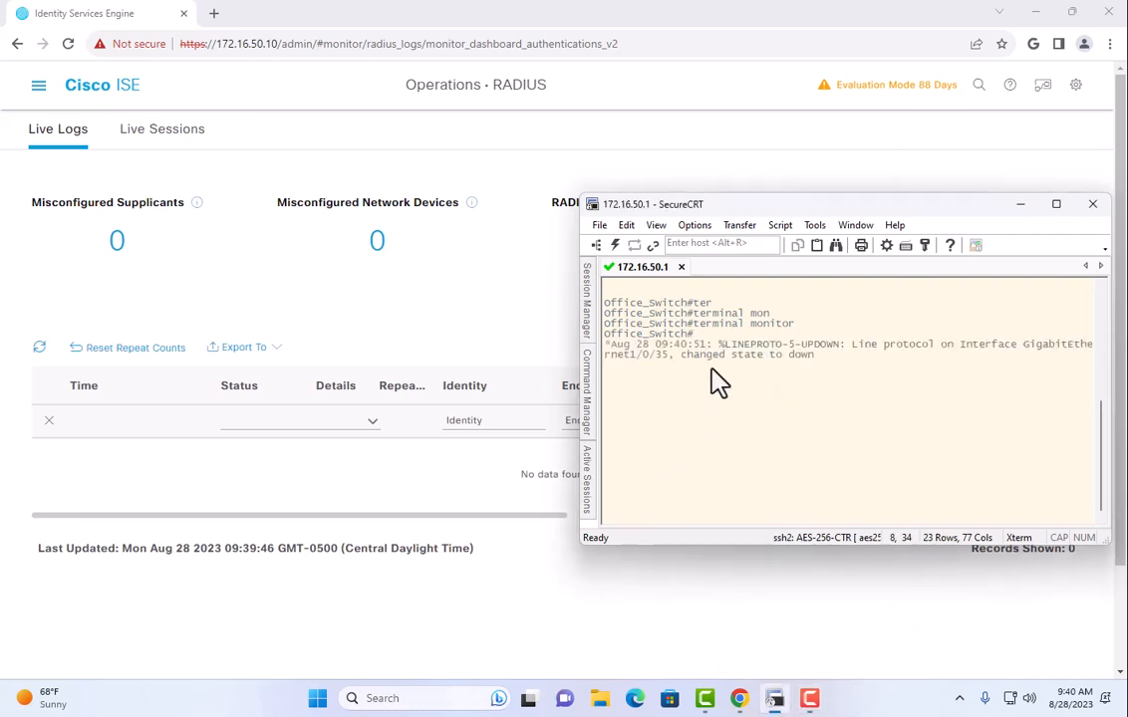
drag(811, 224, 817, 60)
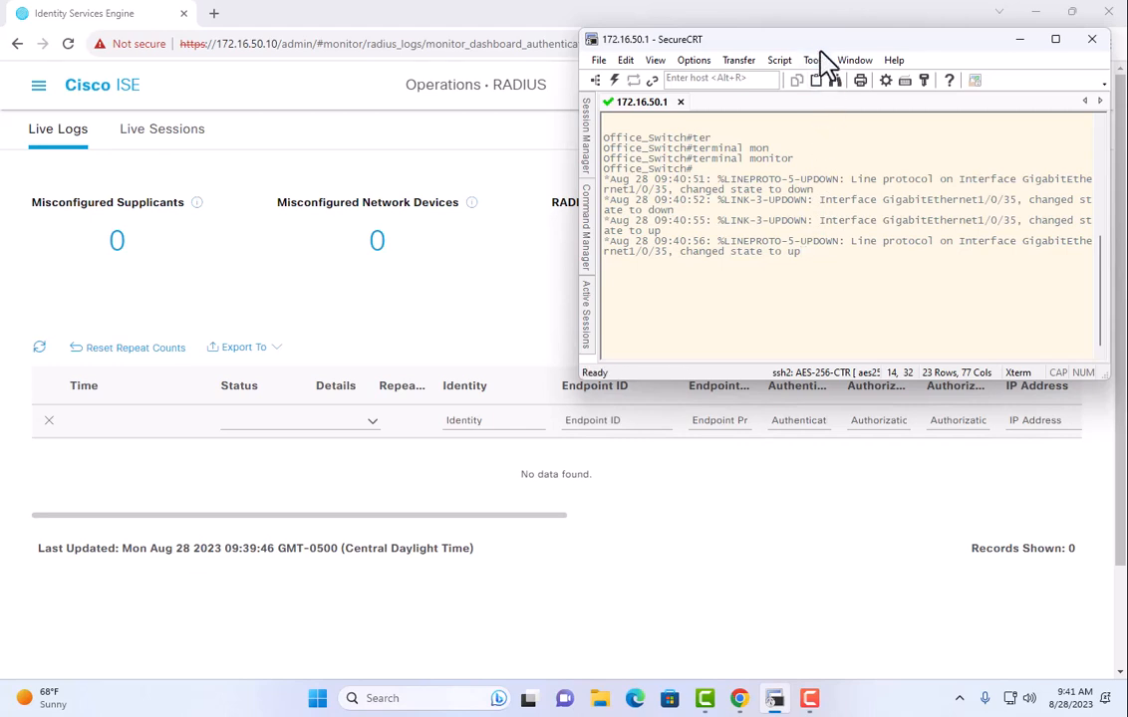
drag(823, 50, 802, 50)
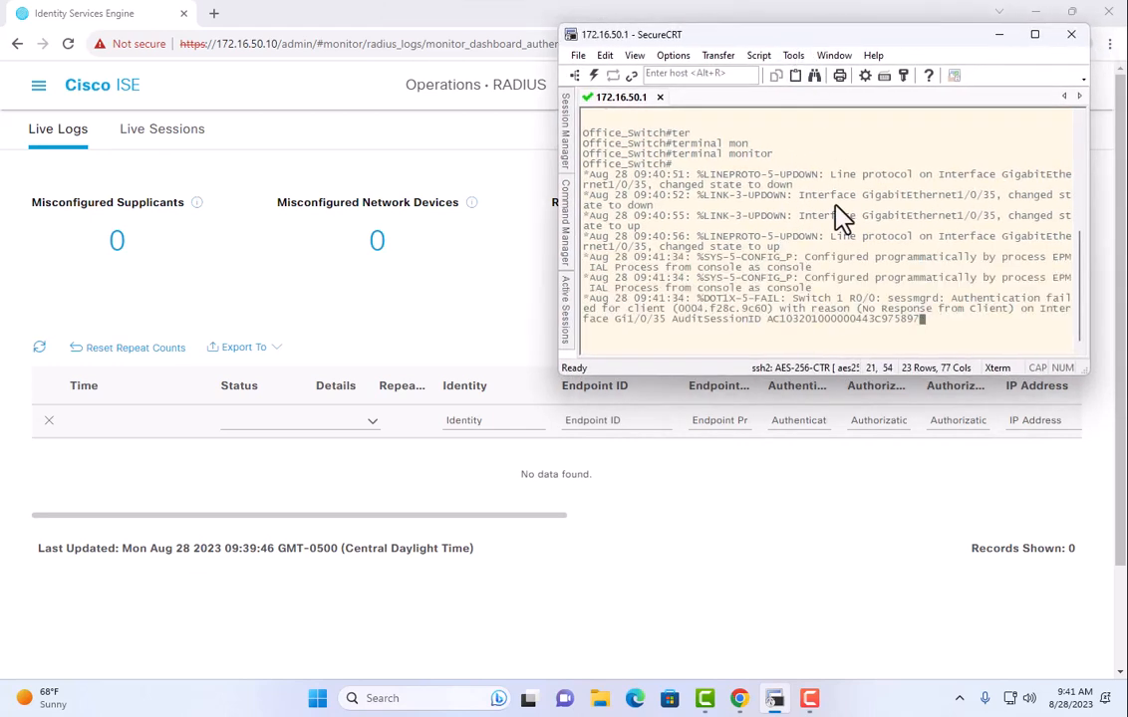
Make Live Logs refresh every 5 seconds and widen the Endpoint Profile column.
click(493, 345)
click(710, 313)
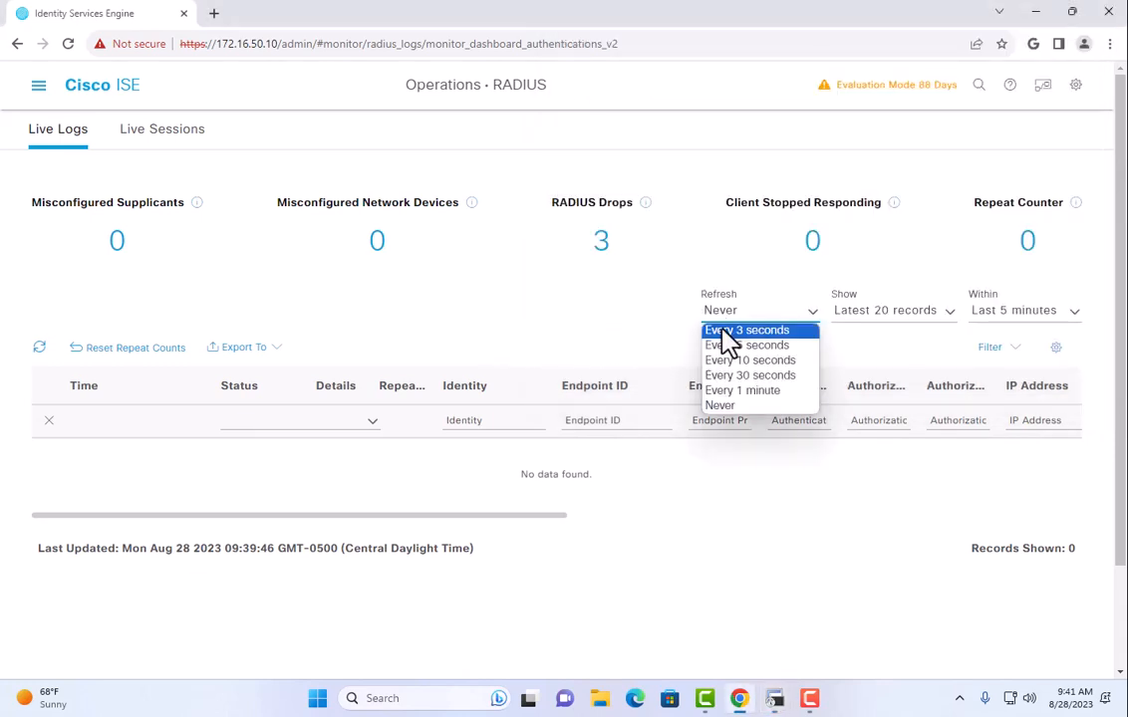
click(737, 345)
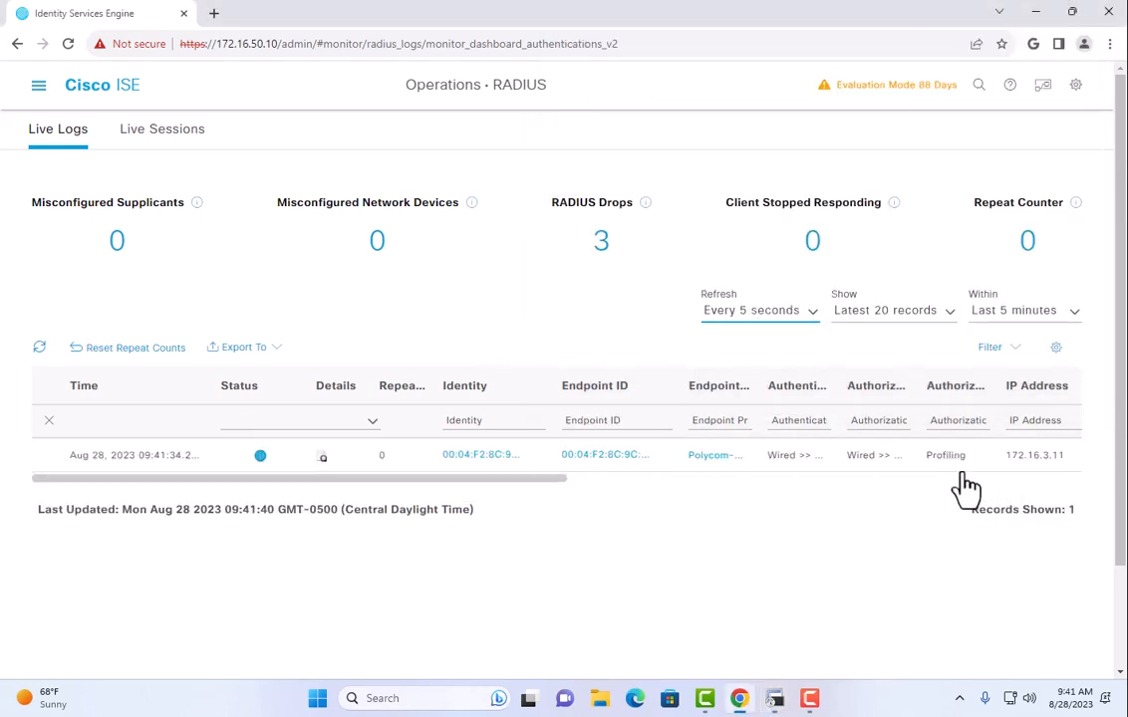
click(776, 699)
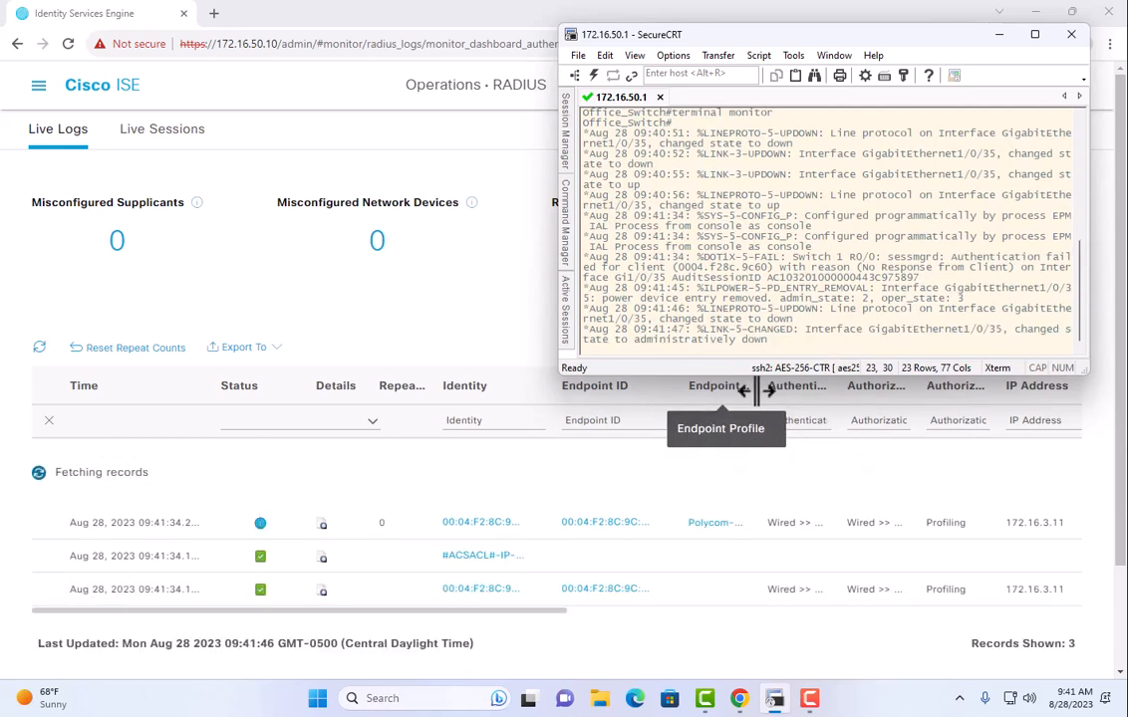
drag(757, 390, 787, 392)
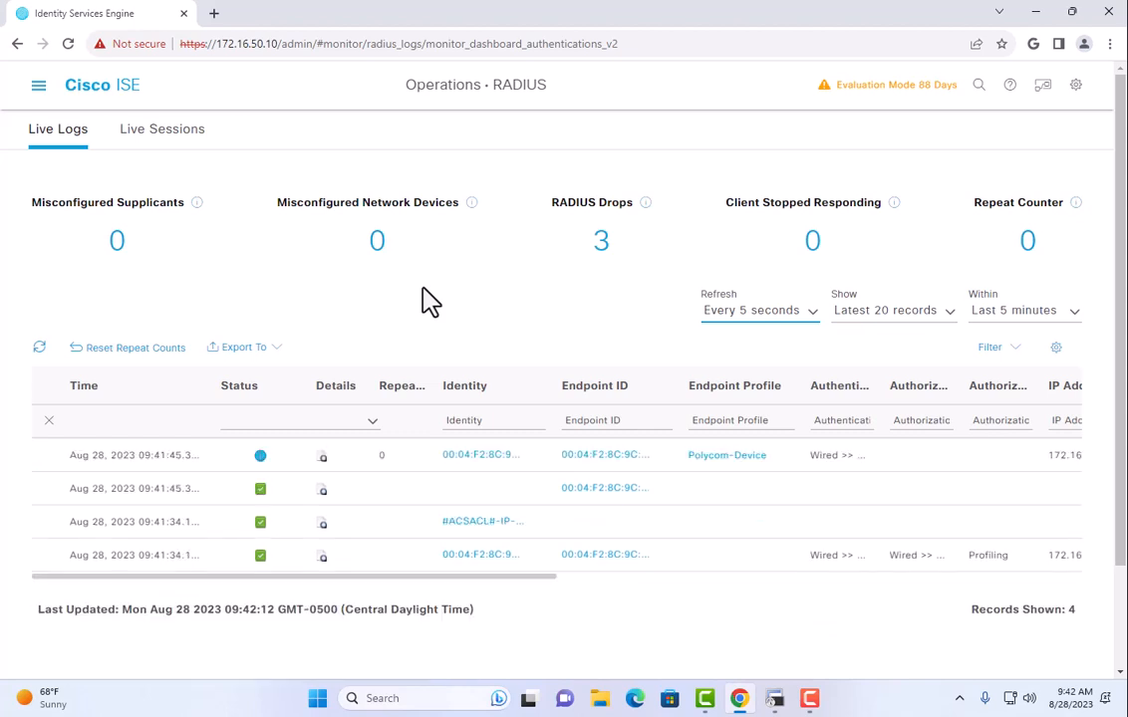
Expand the Wired policy set's Authorization Policy rules, then bring up the Work Centers menu.
click(39, 88)
click(648, 146)
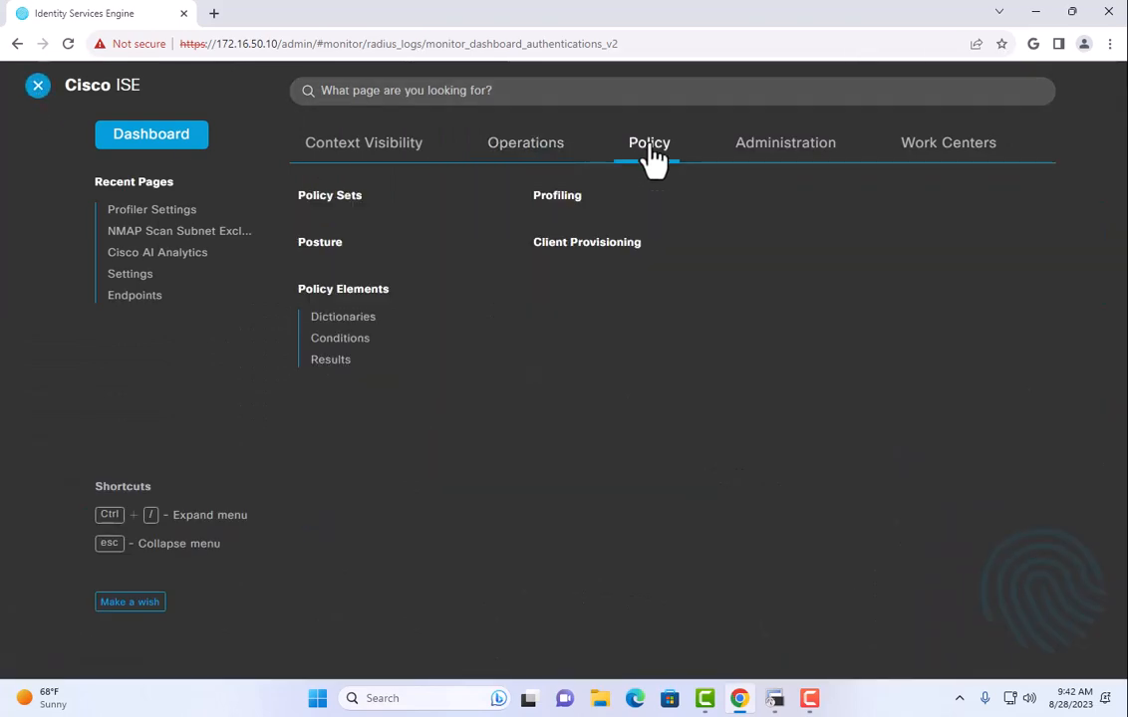
click(330, 200)
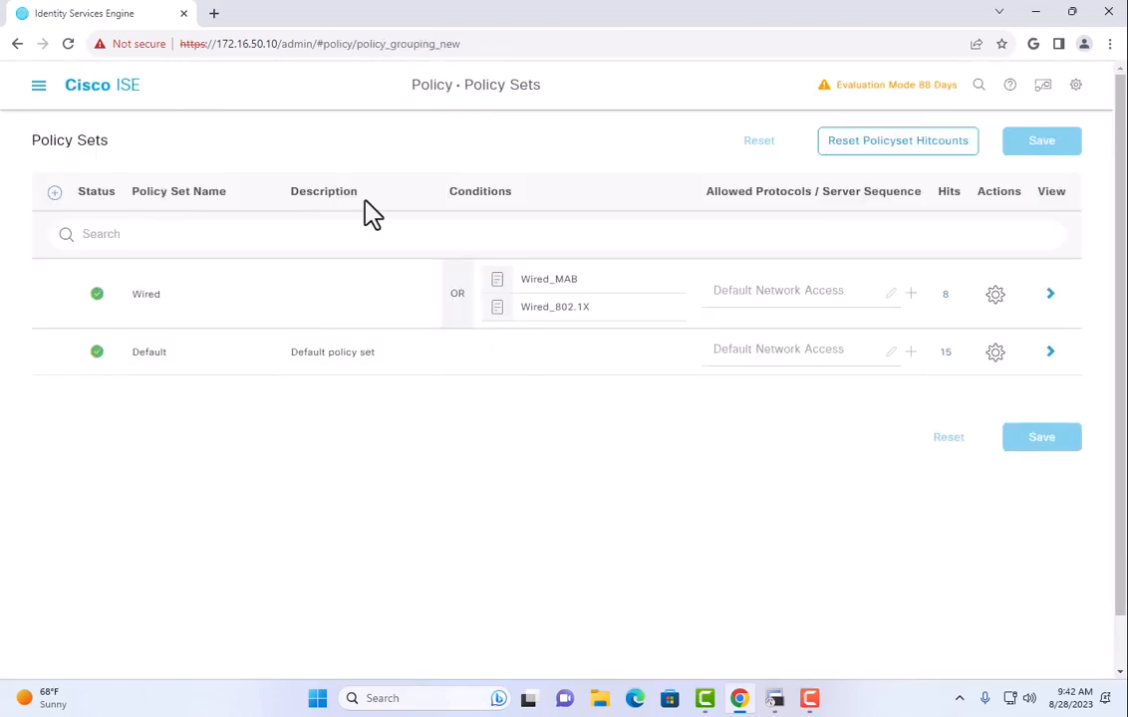
click(1051, 296)
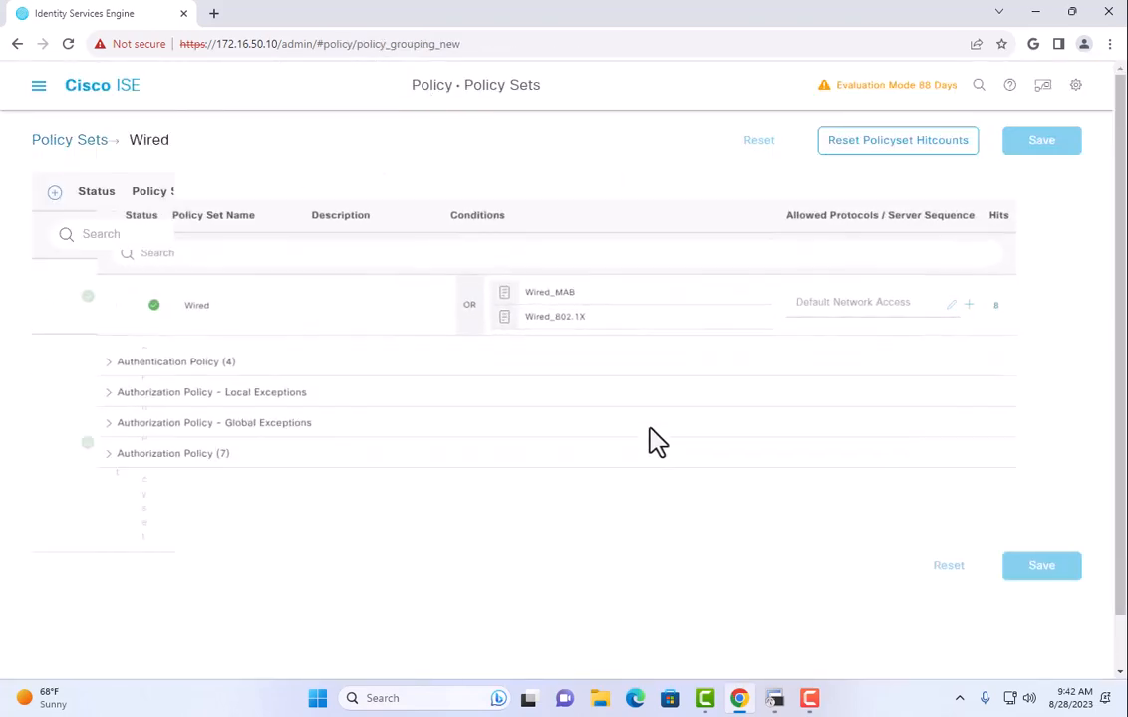
click(142, 474)
scroll(634, 483, down, 5)
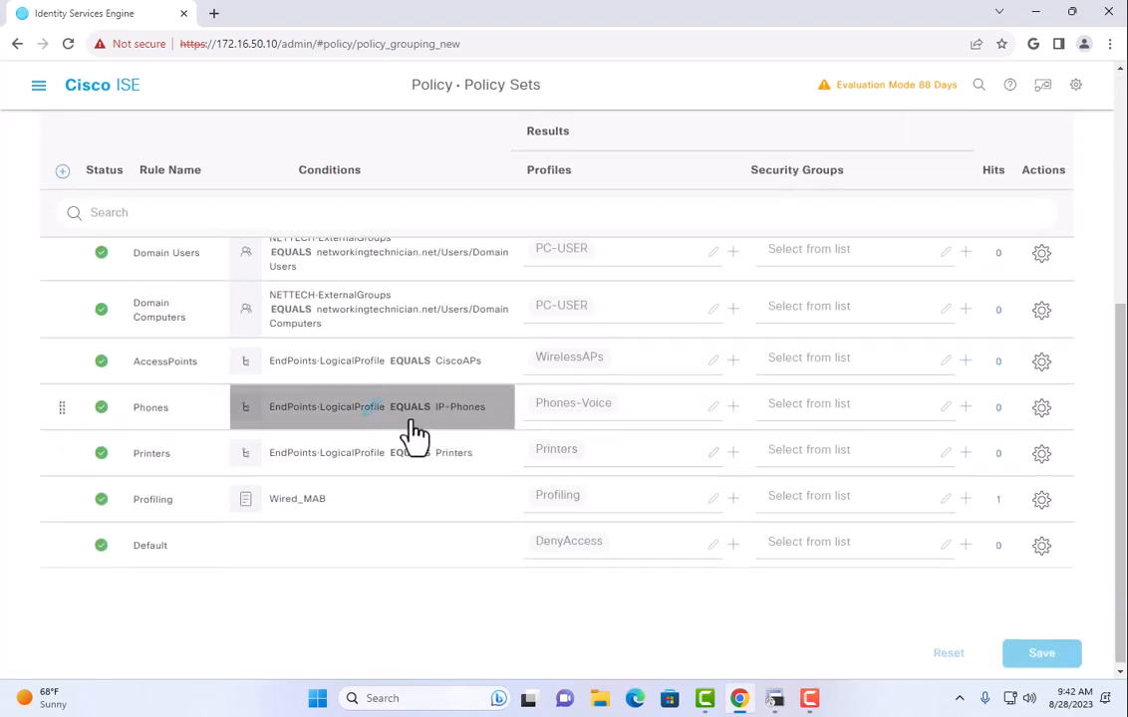
click(38, 86)
mouse_move(954, 175)
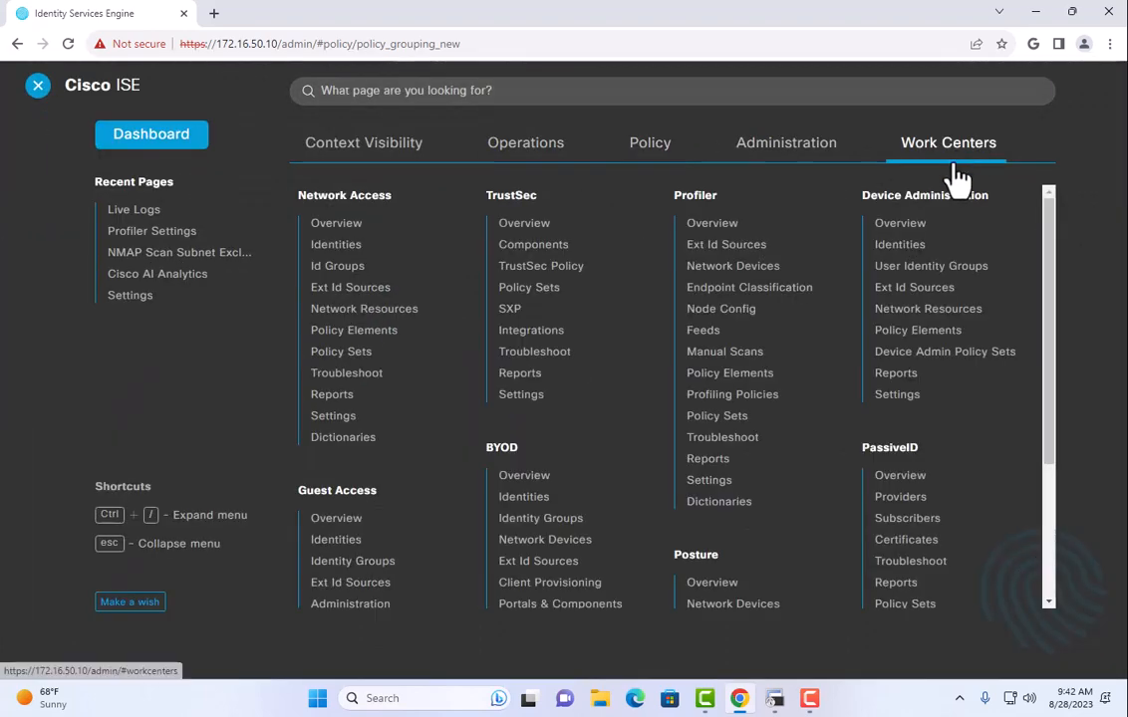
click(707, 396)
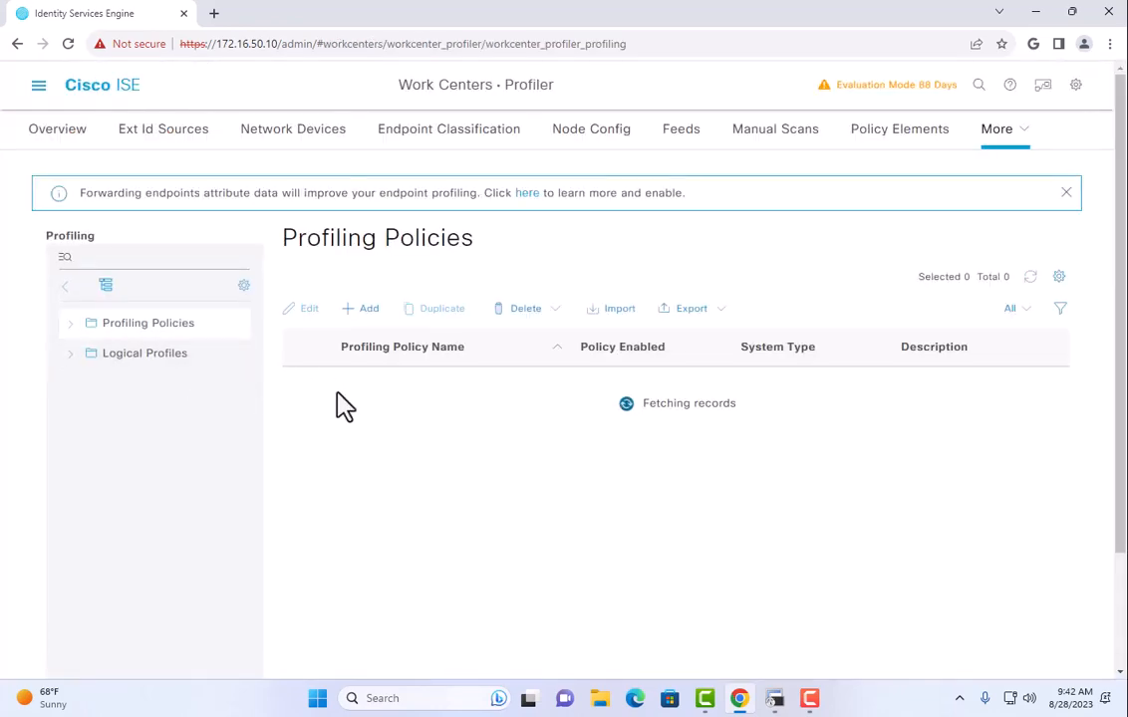
click(170, 353)
scroll(494, 409, down, 3)
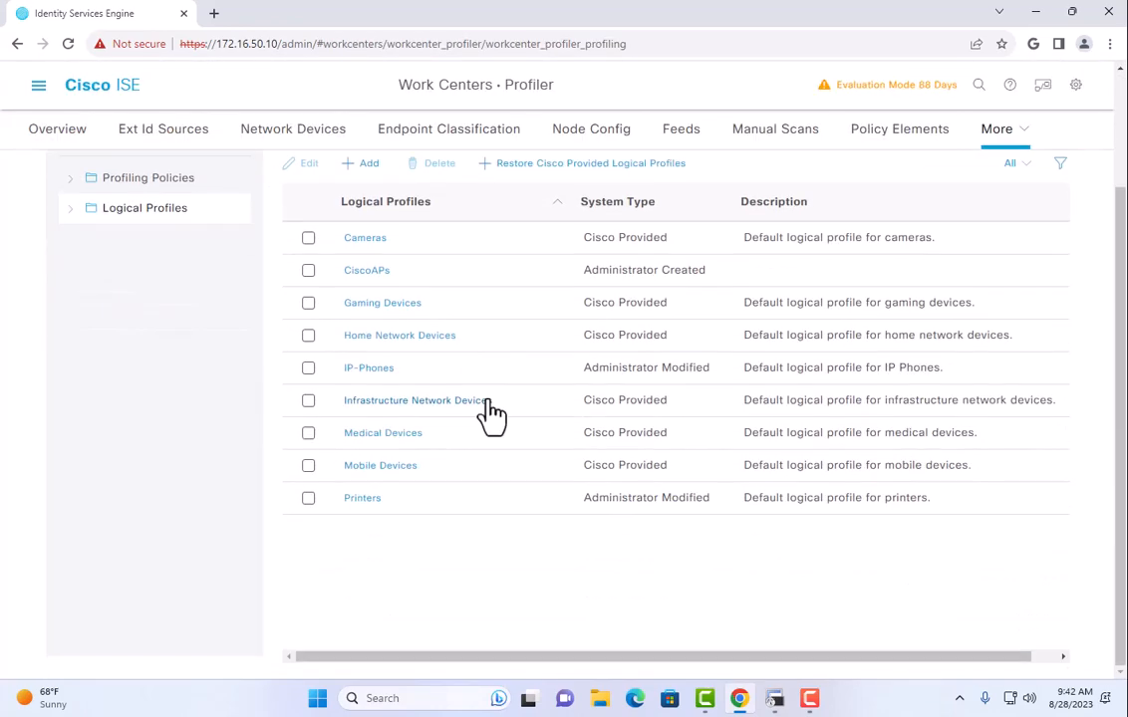
click(369, 371)
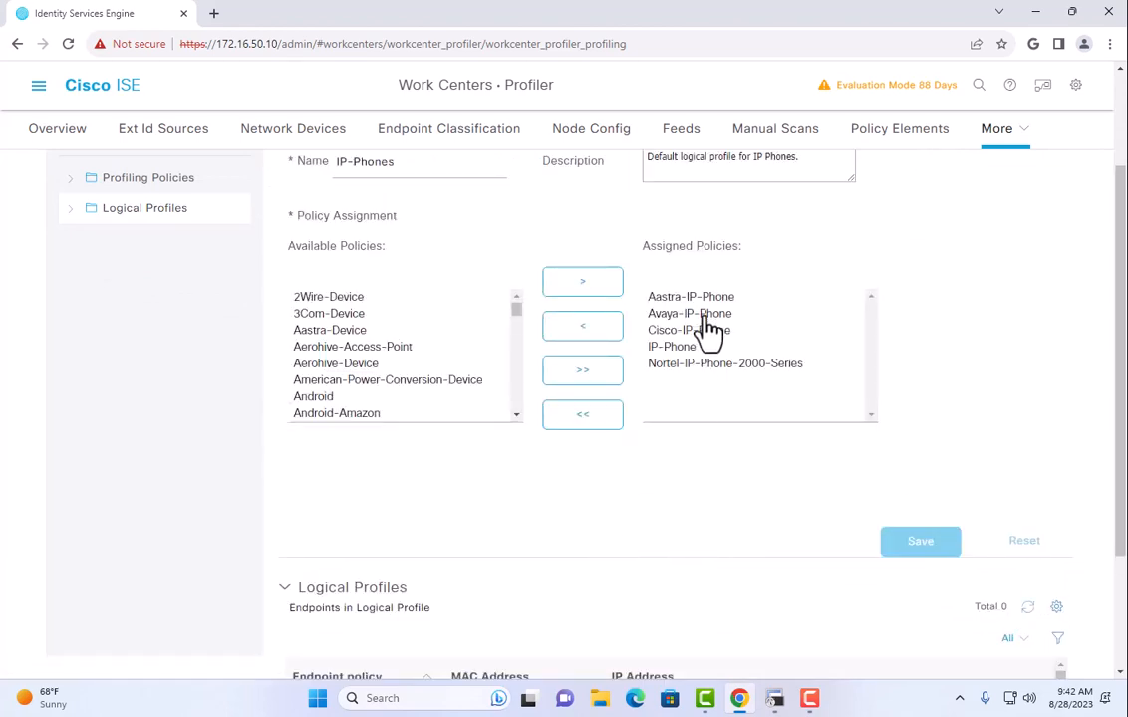
click(683, 350)
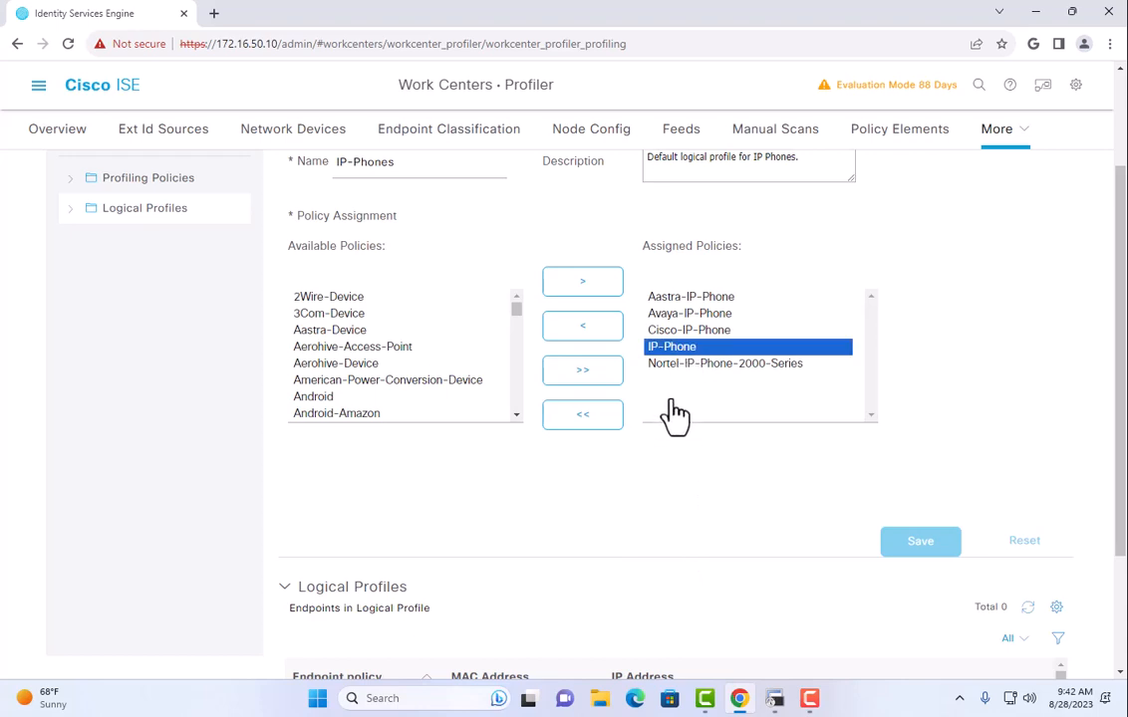
click(684, 364)
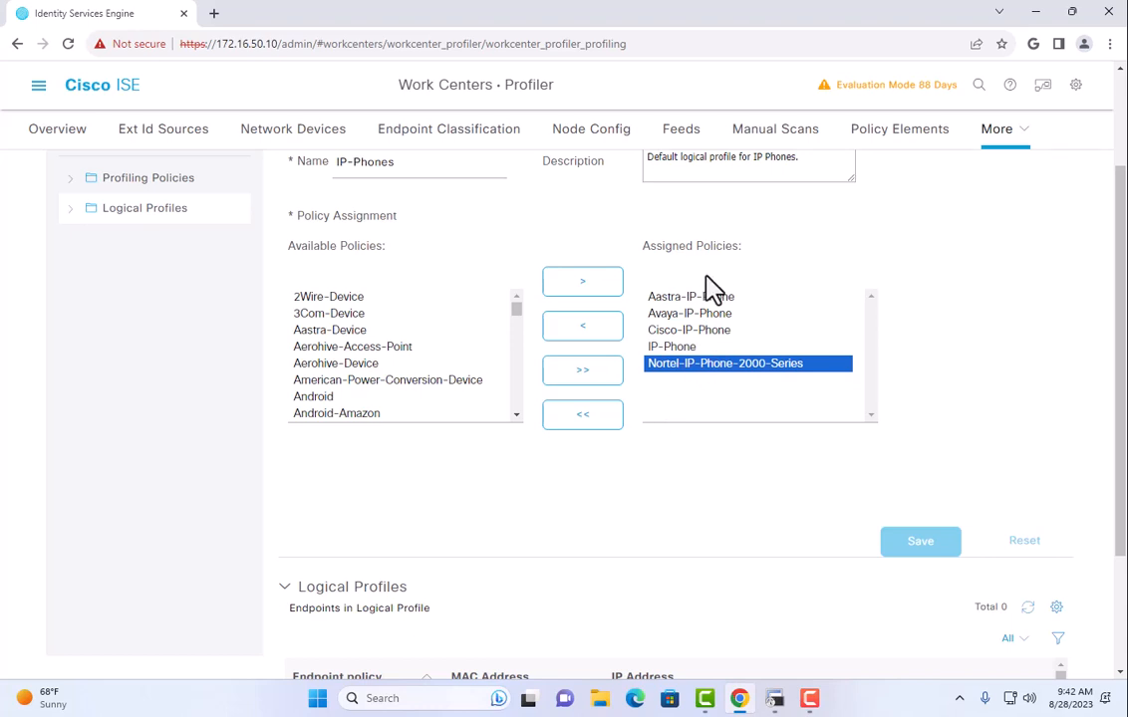
click(403, 338)
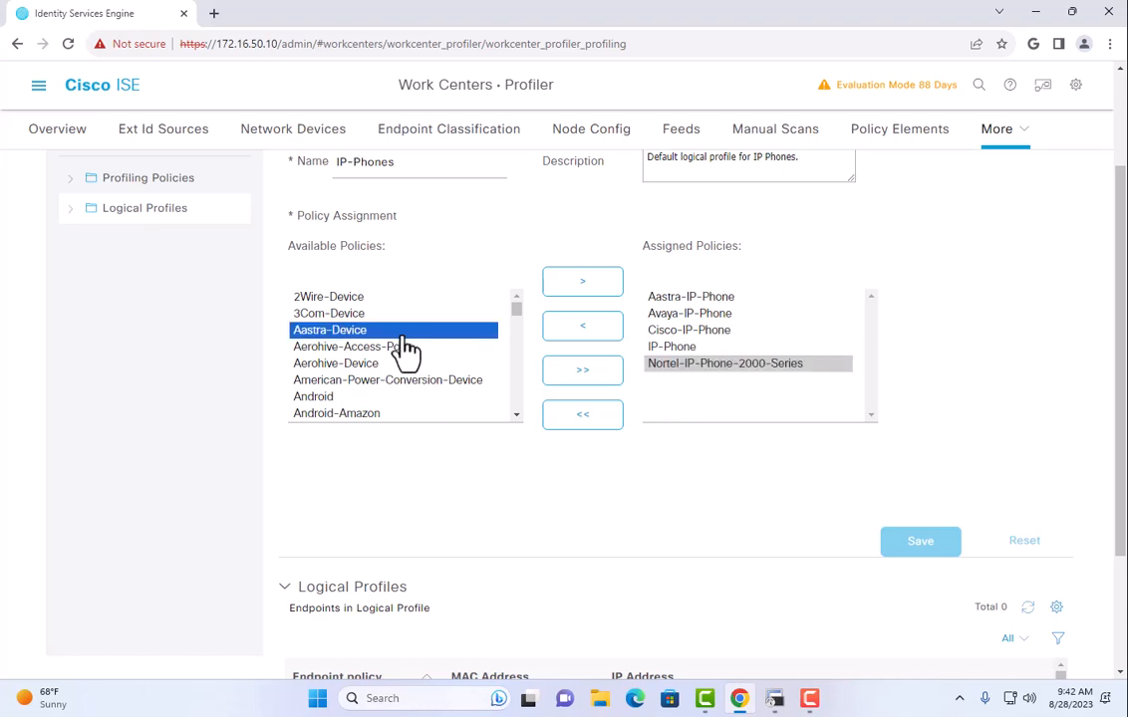
text(po)
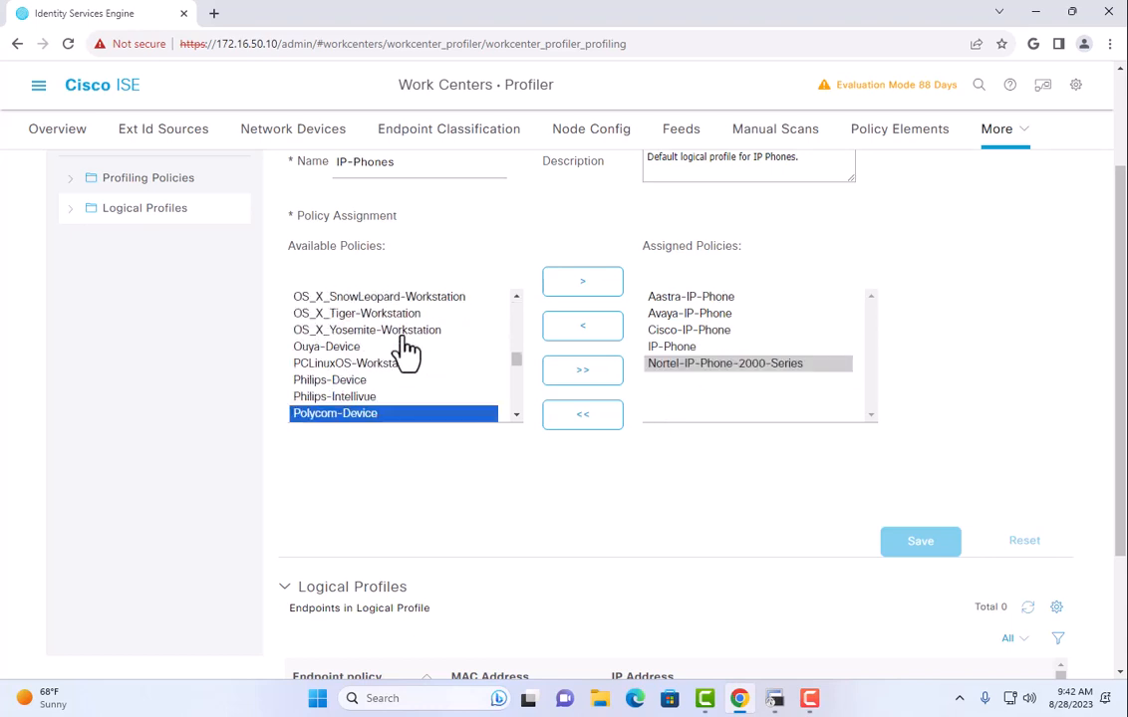
scroll(401, 367, down, 1)
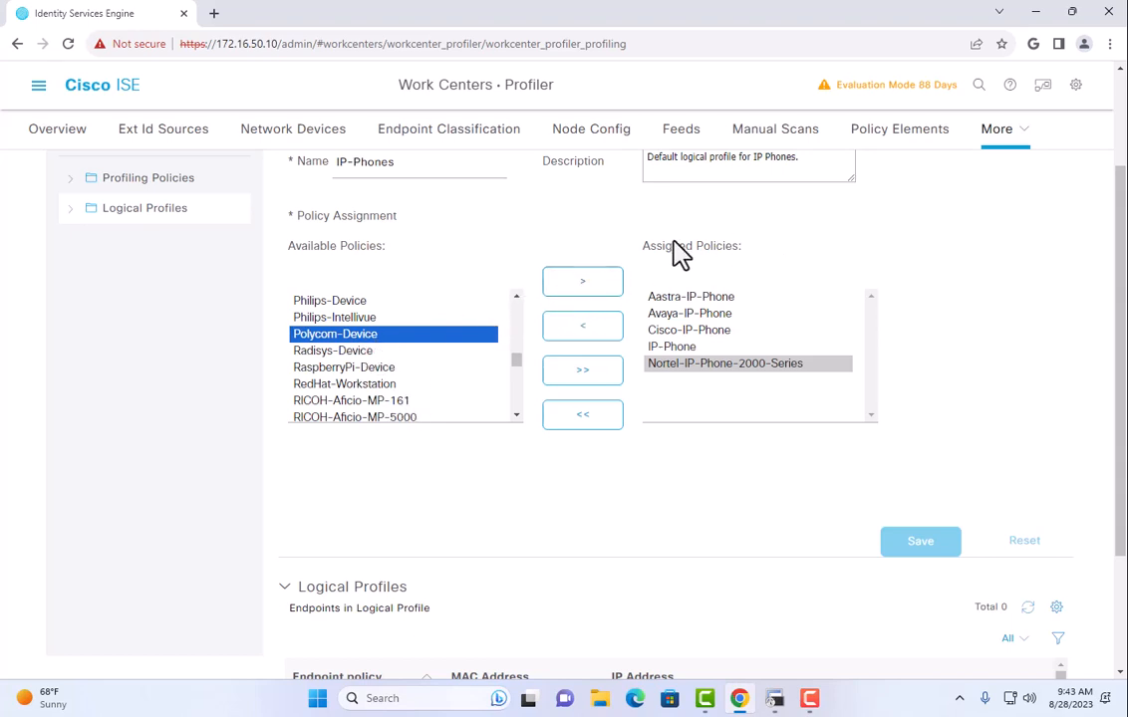
scroll(617, 308, up, 2)
scroll(558, 339, down, 1)
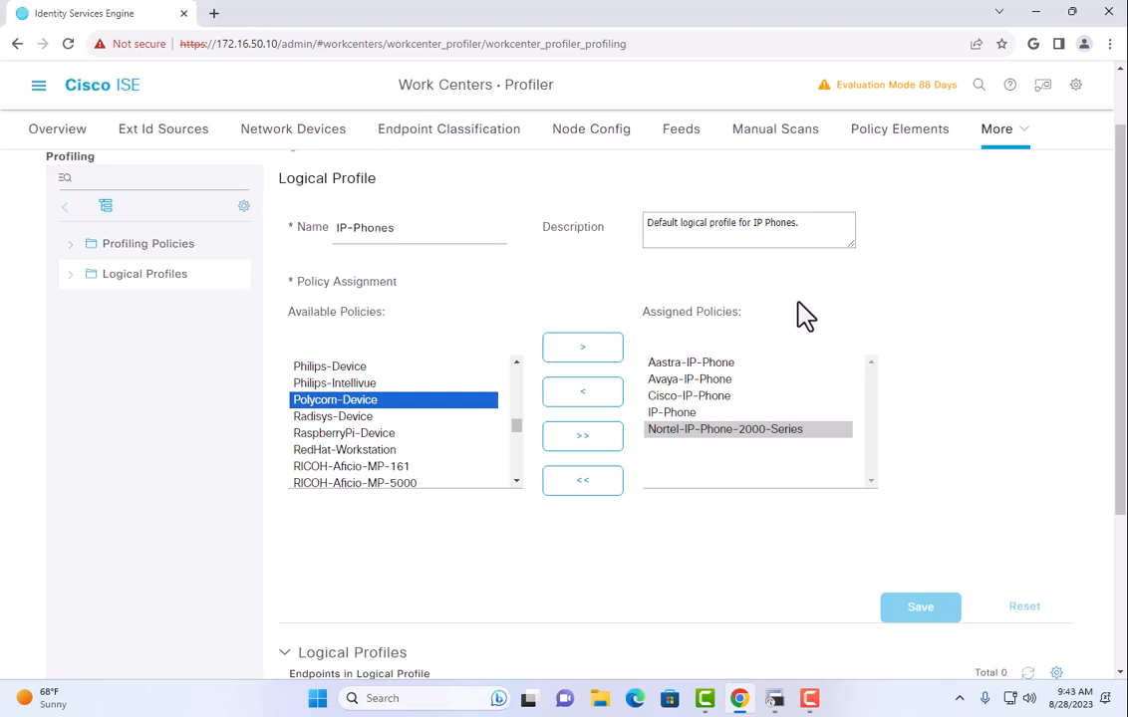
Open RADIUS Live Logs and the newest Polycom entry's authentication detail report.
click(38, 84)
mouse_move(541, 159)
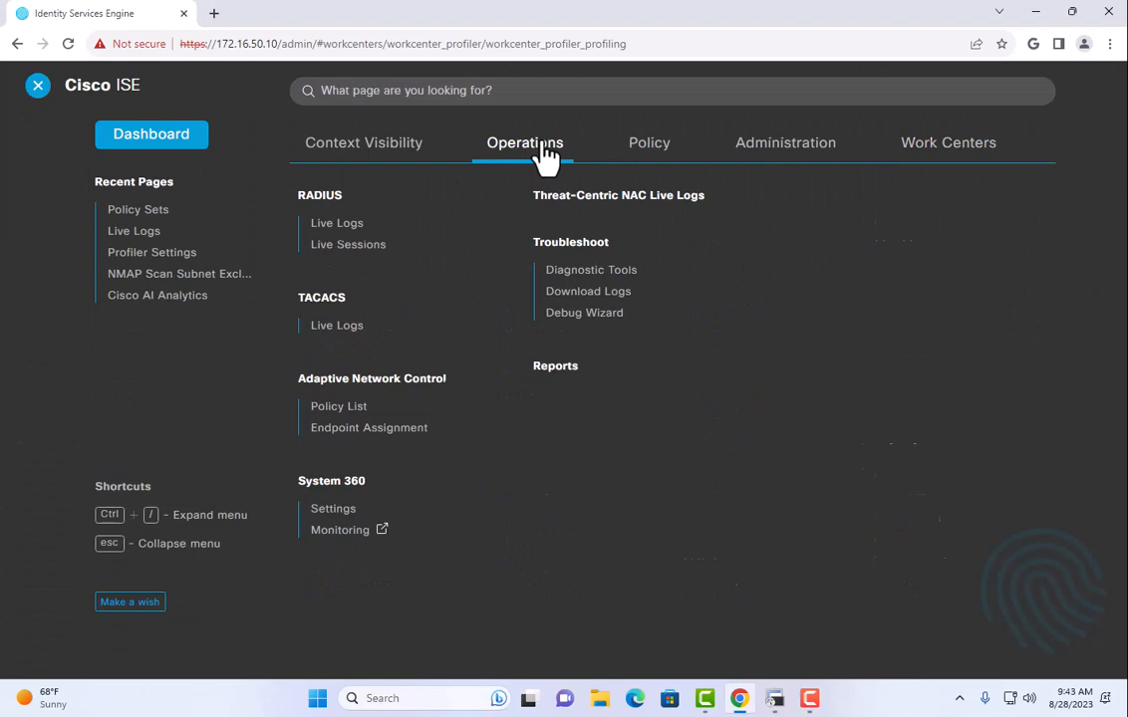
click(374, 224)
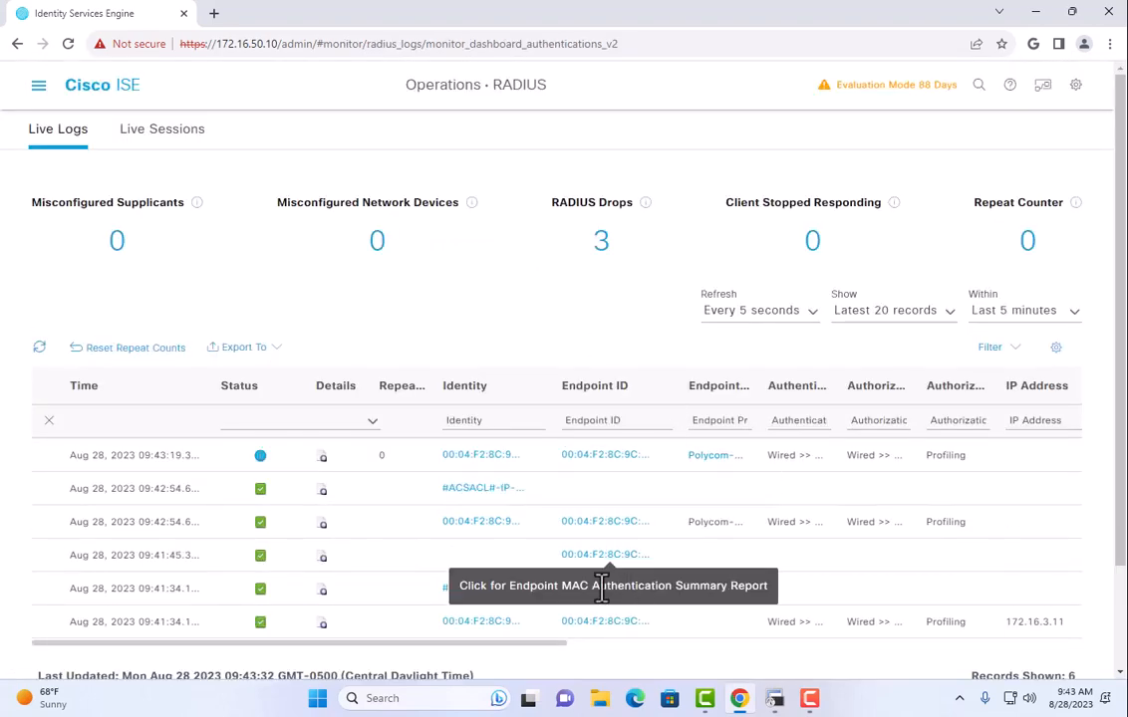
click(322, 457)
scroll(429, 379, down, 20)
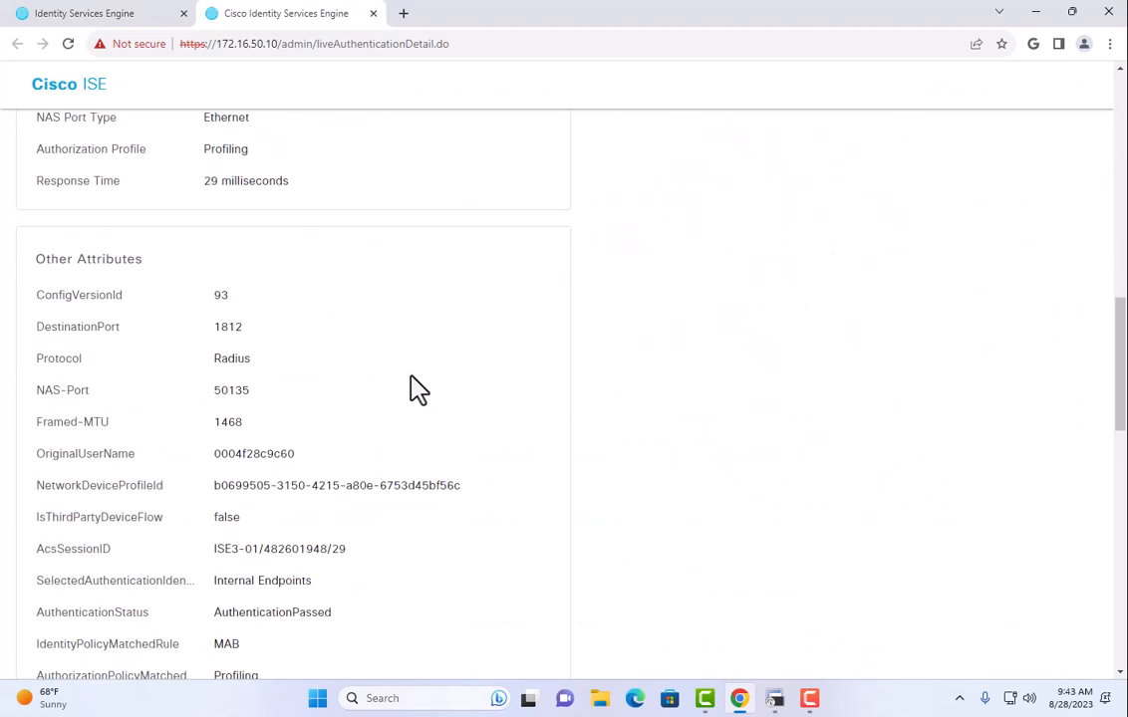
scroll(398, 379, down, 2)
scroll(360, 373, up, 1)
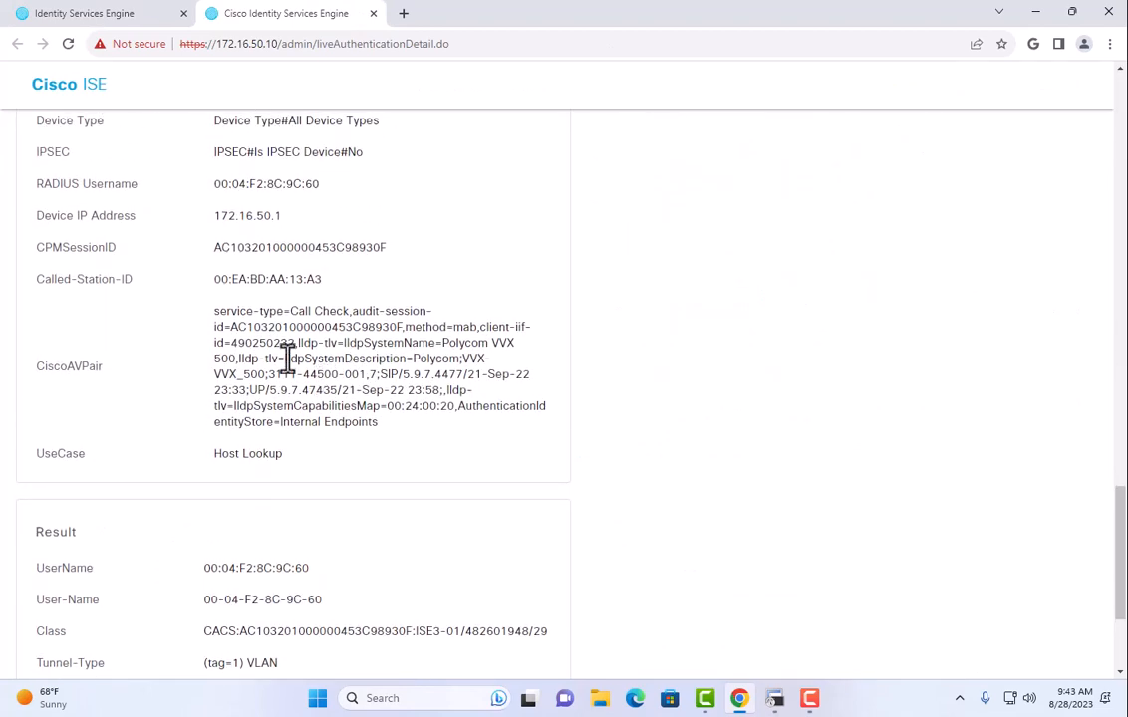
Highlight lldpSystemName and lldpSystemDescription in the CiscoAVPair value, then return to the first tab.
drag(214, 313, 477, 464)
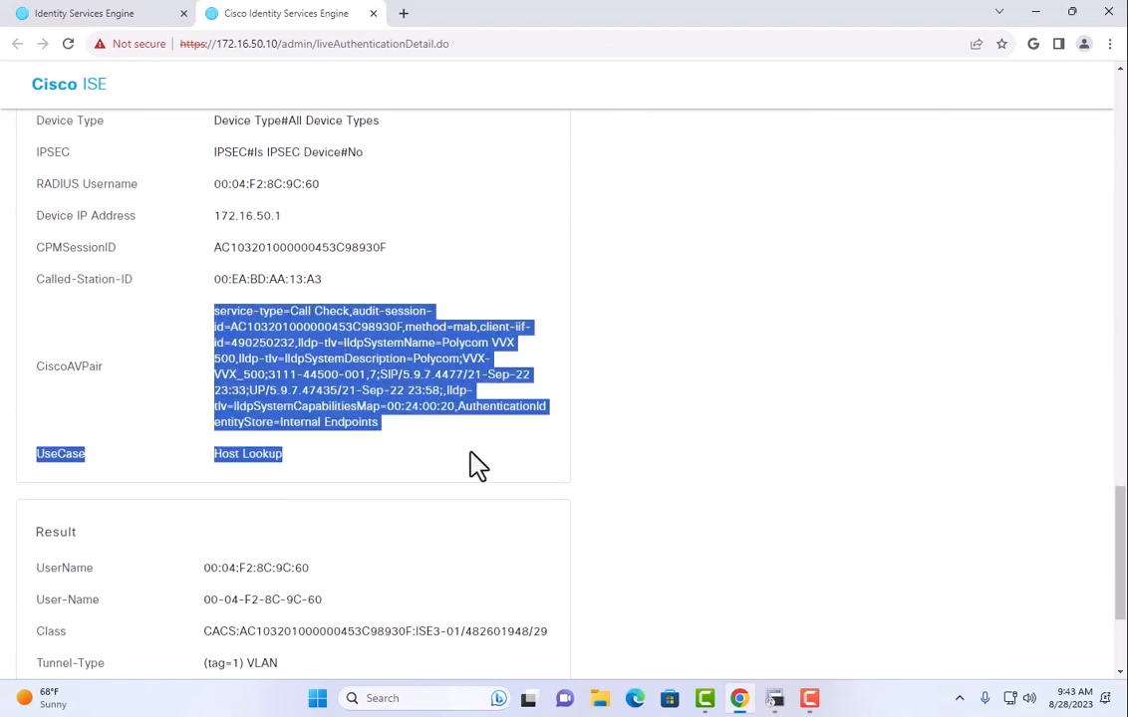
click(321, 369)
drag(264, 355, 392, 348)
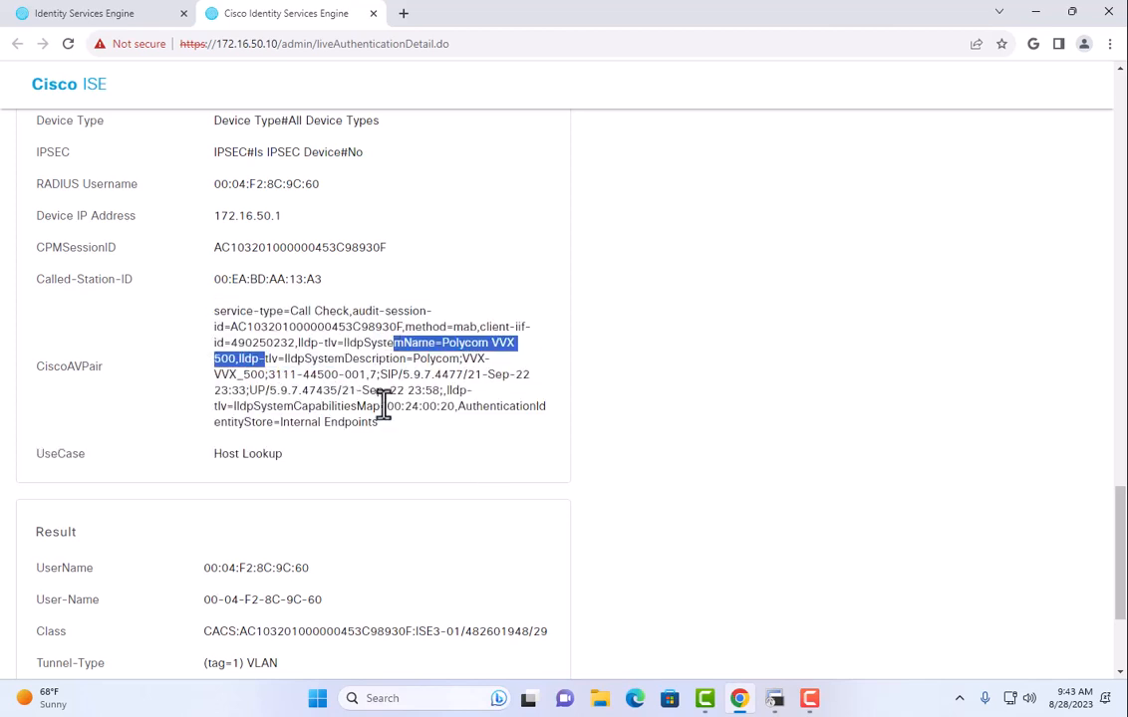
click(368, 376)
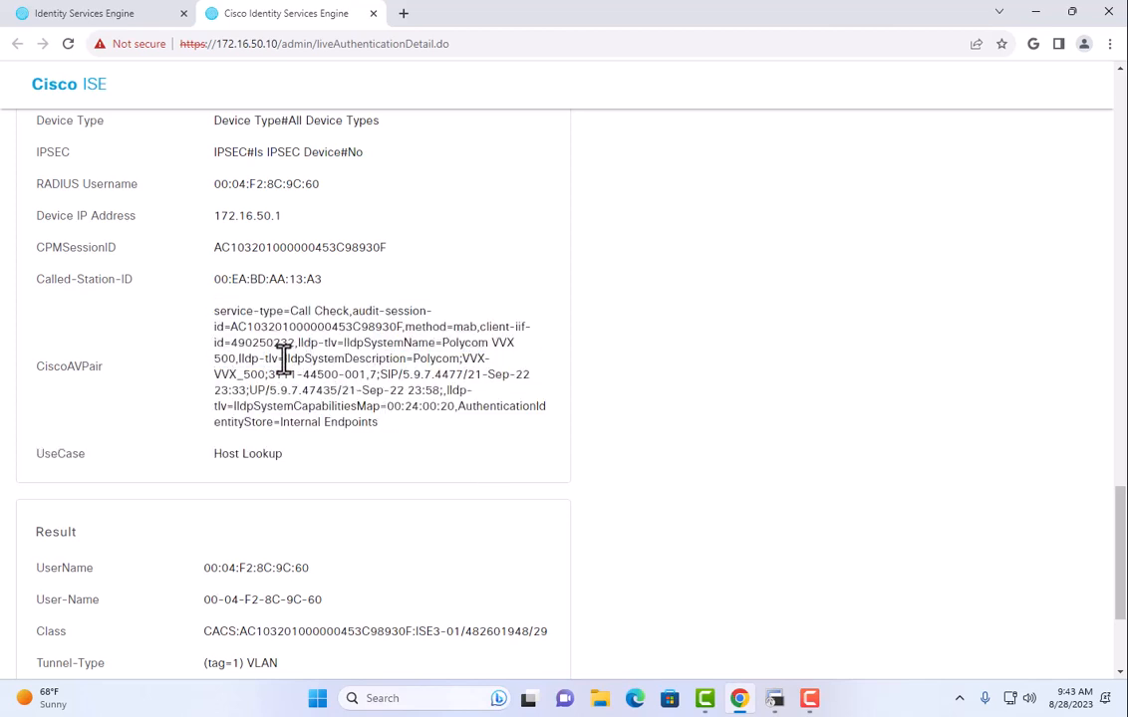
drag(285, 359, 401, 361)
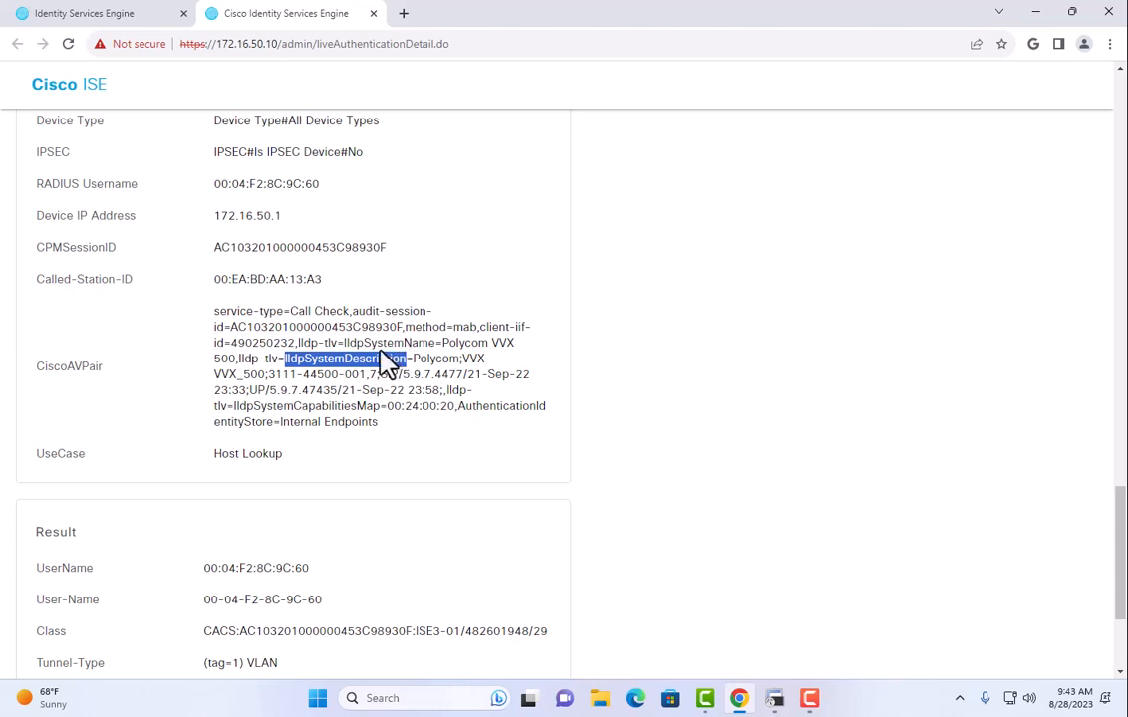
drag(364, 343, 436, 342)
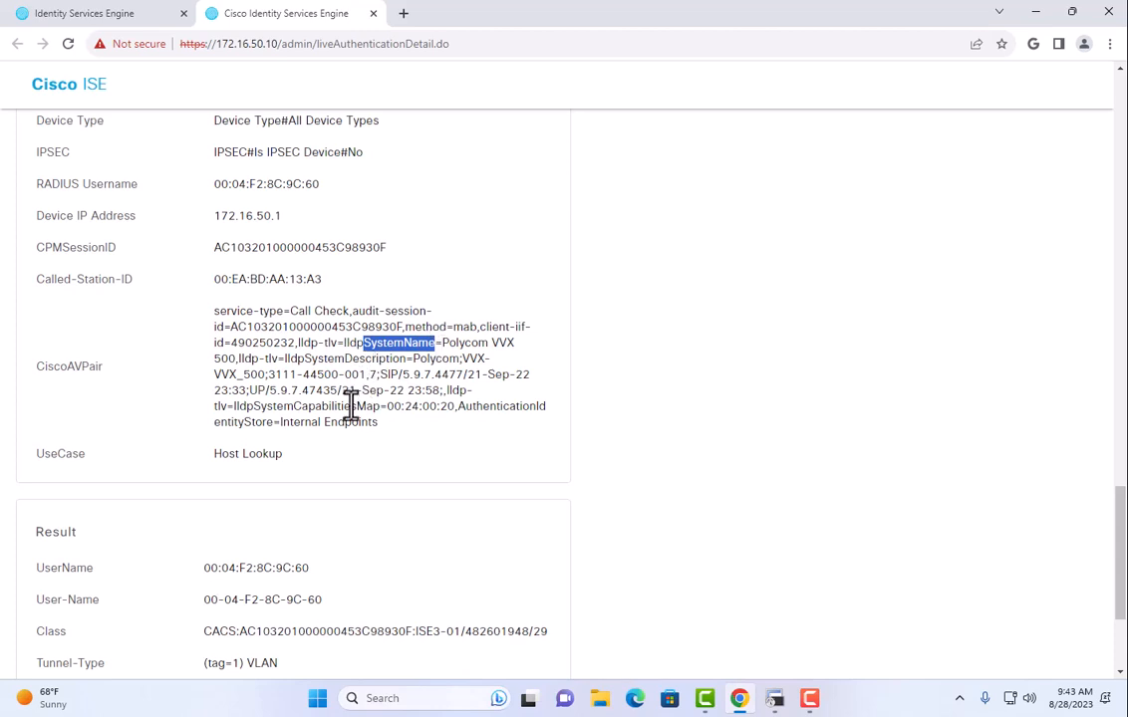
click(266, 420)
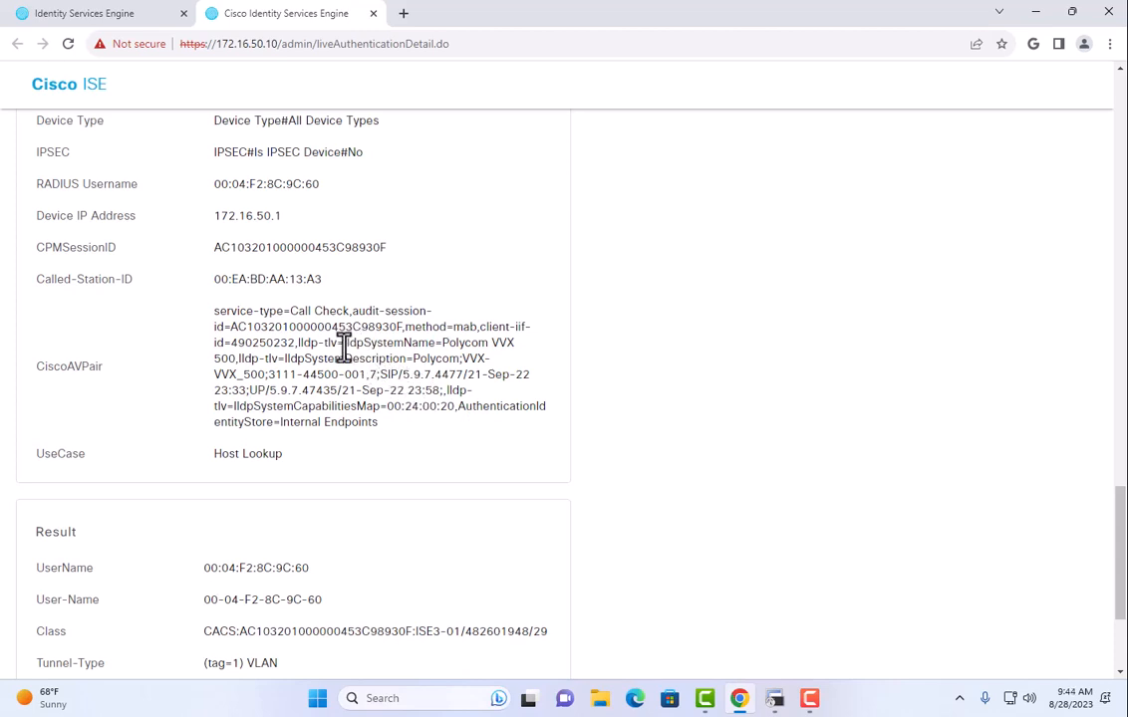
drag(344, 342, 236, 363)
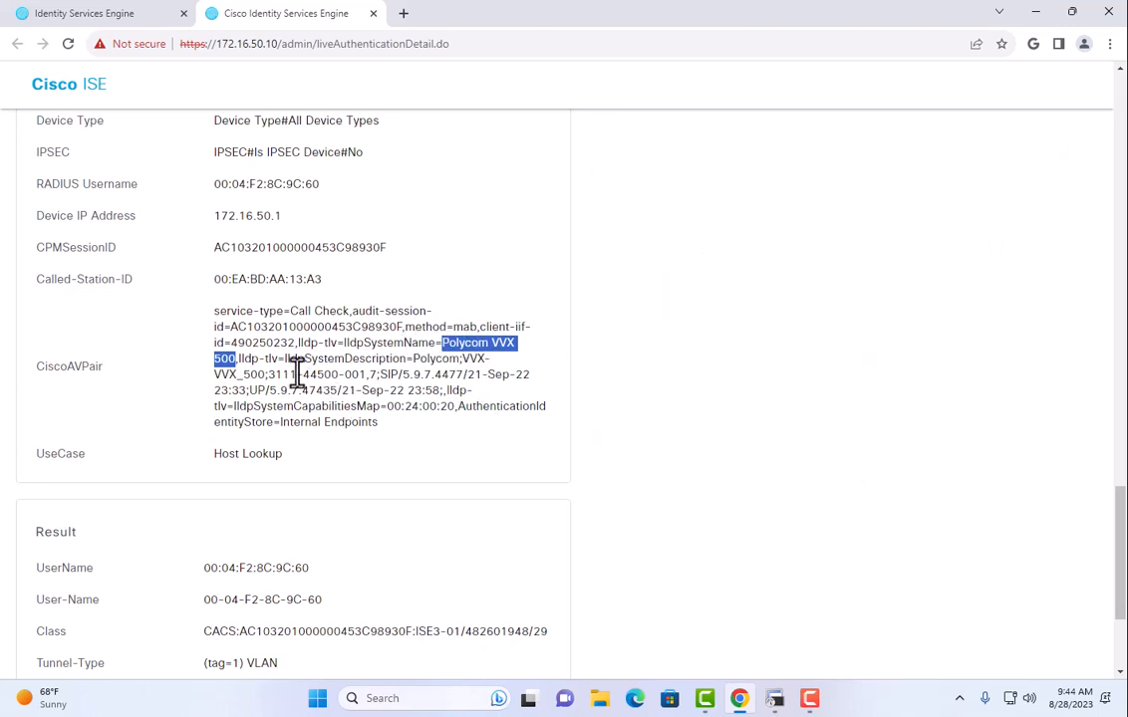
drag(285, 358, 414, 360)
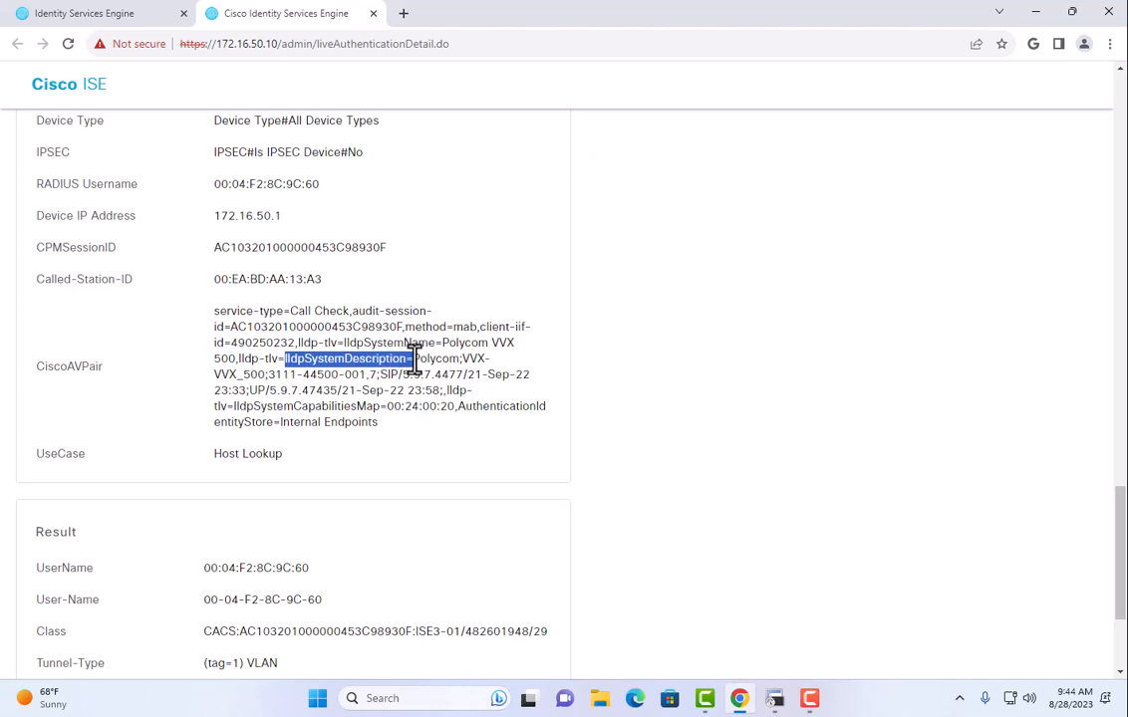
click(418, 360)
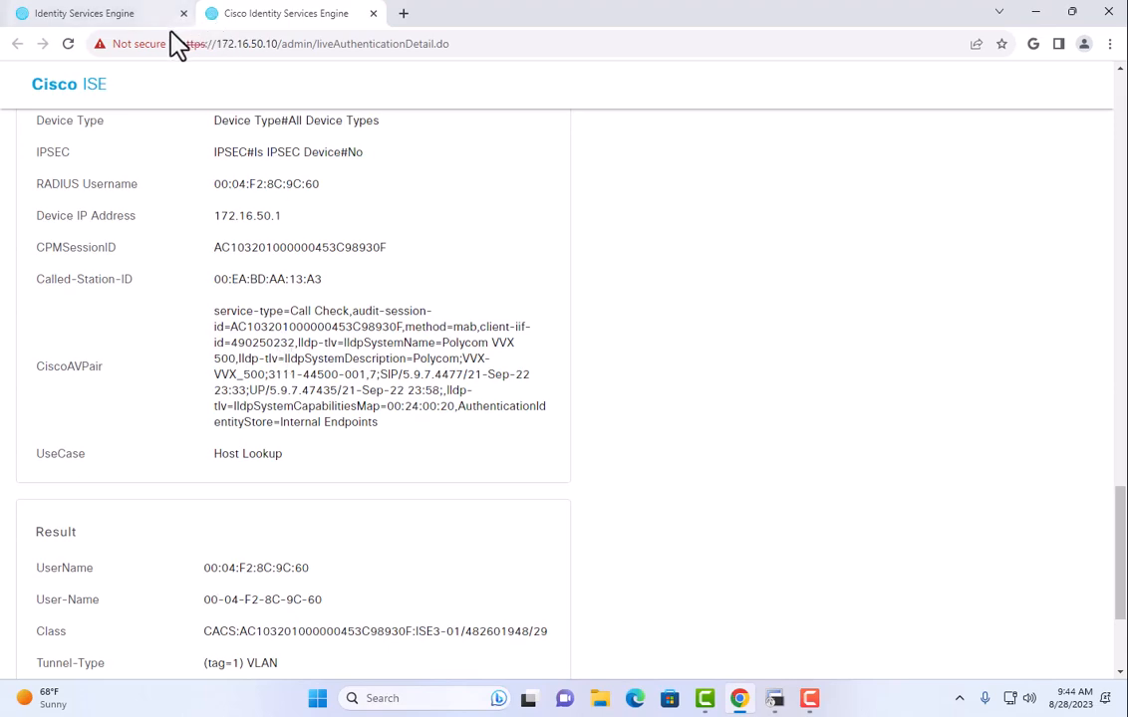
click(118, 15)
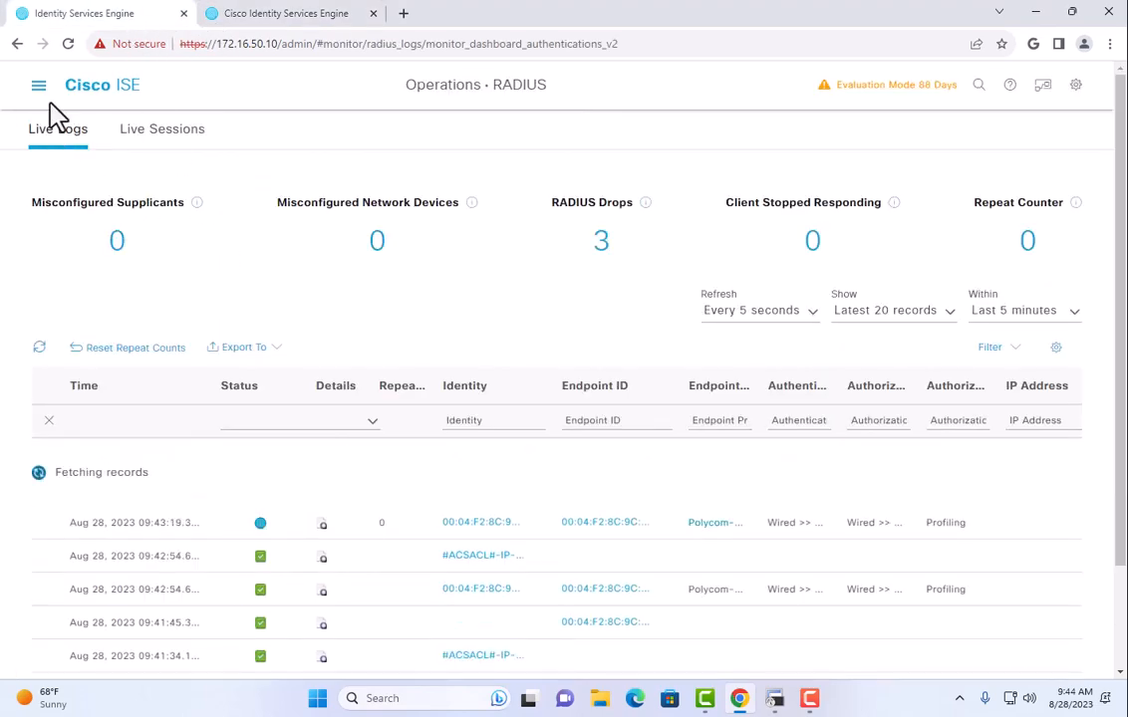
Start a new LLDP-type profiler condition, Polycom-VVX, from the Profiler Conditions list.
click(40, 88)
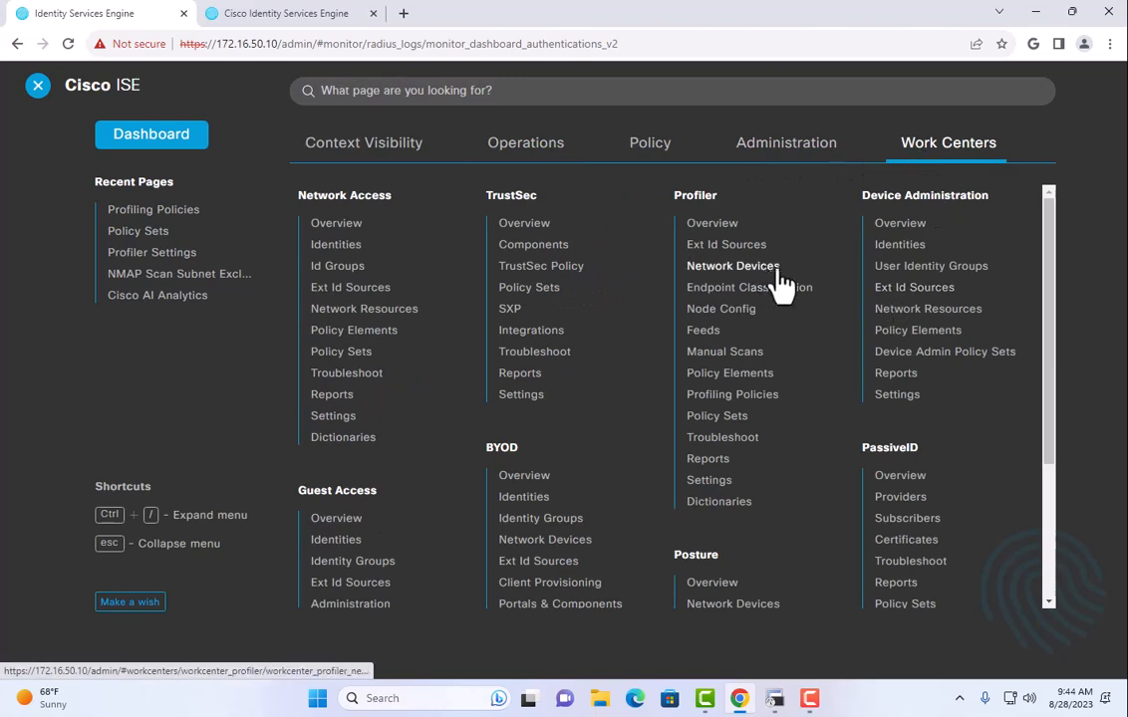
click(719, 376)
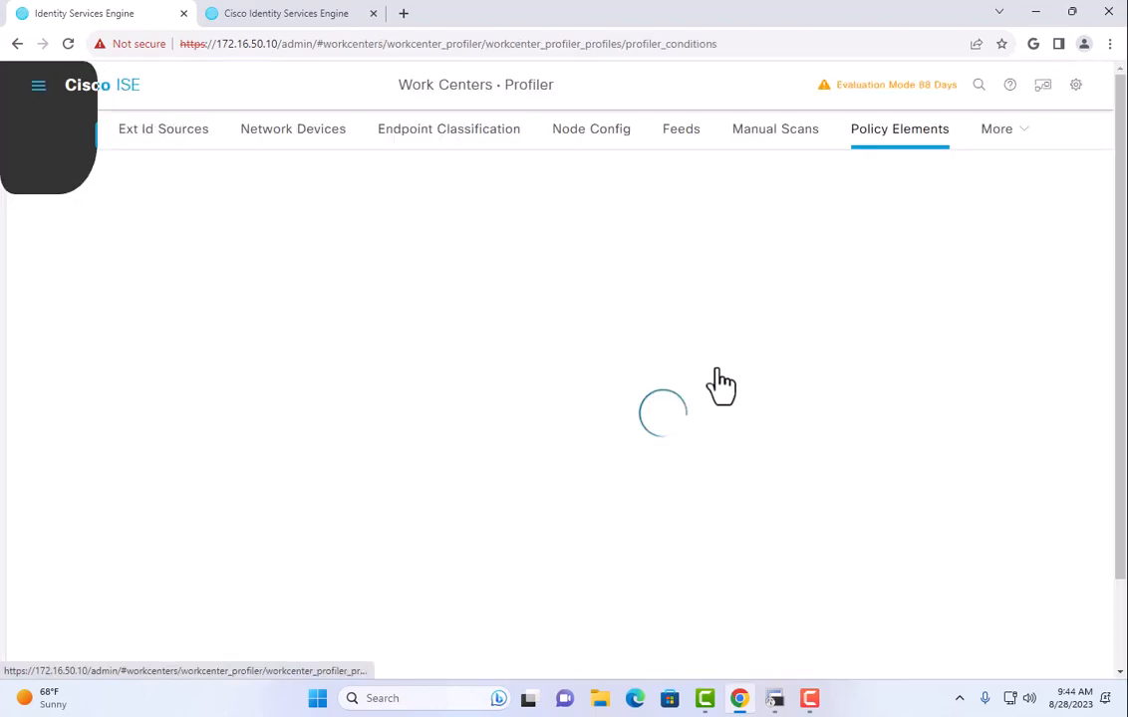
scroll(508, 362, down, 3)
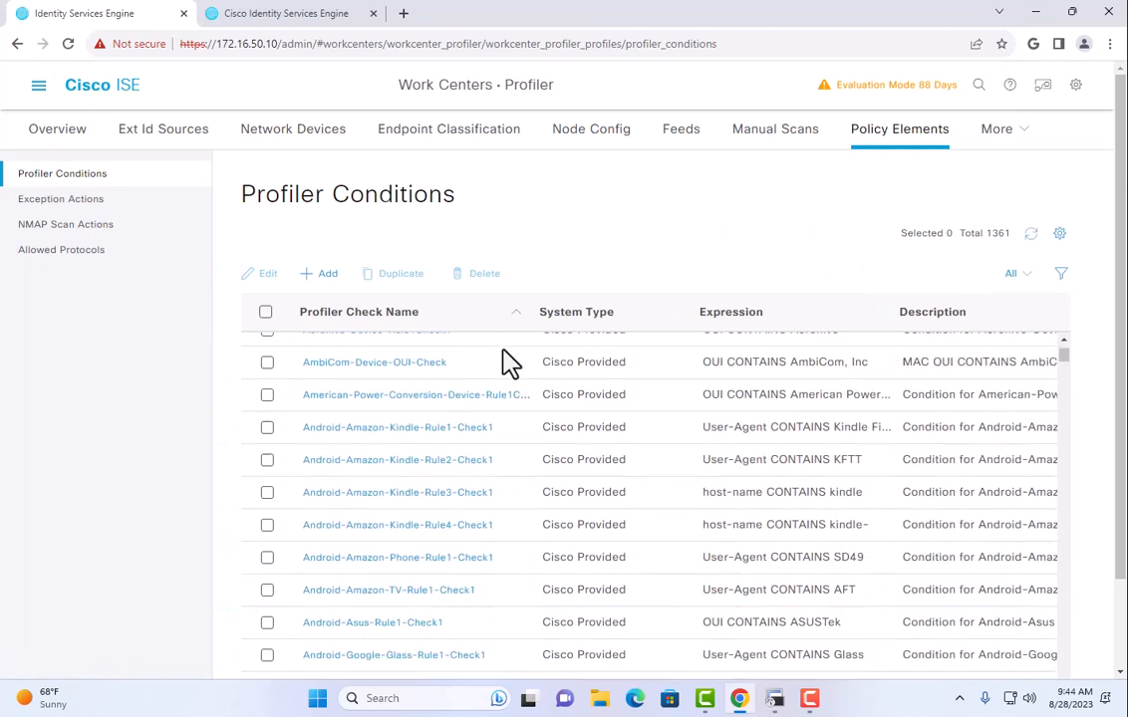
scroll(508, 361, up, 3)
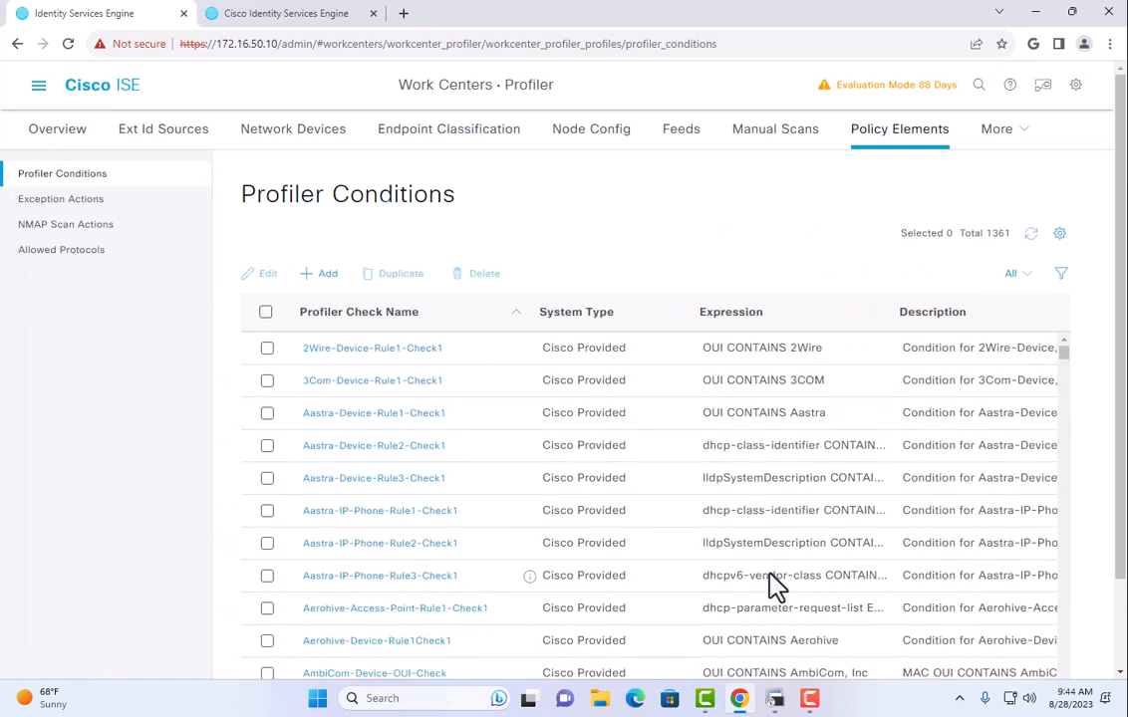
click(329, 279)
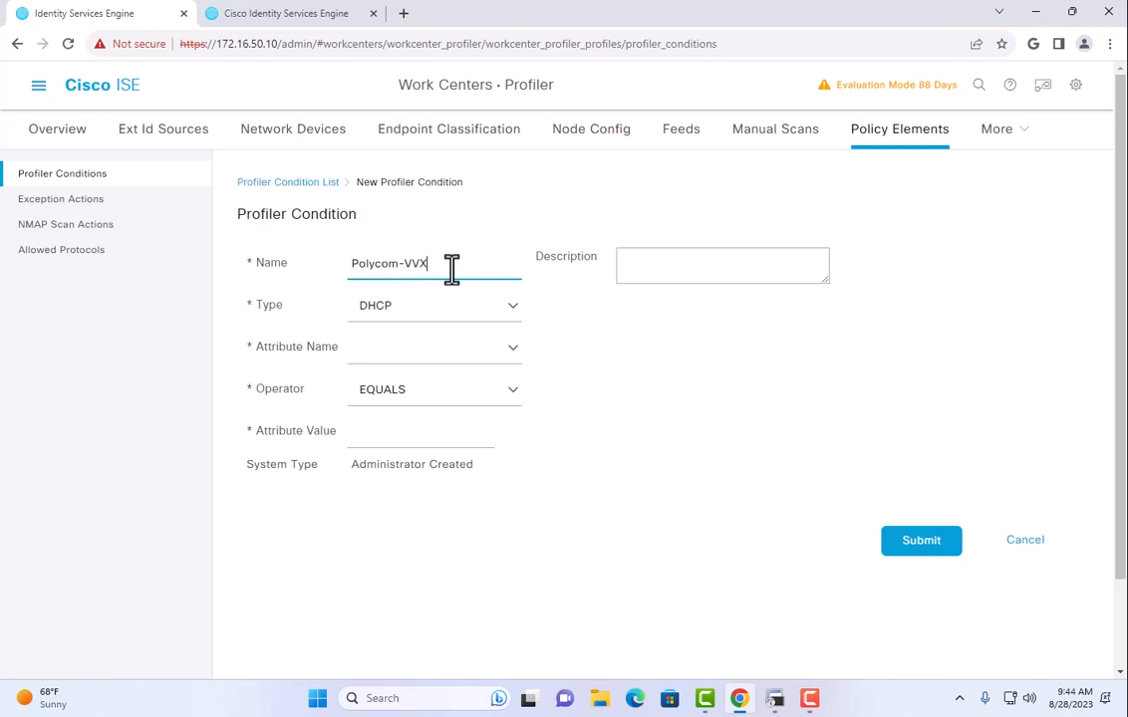
click(433, 311)
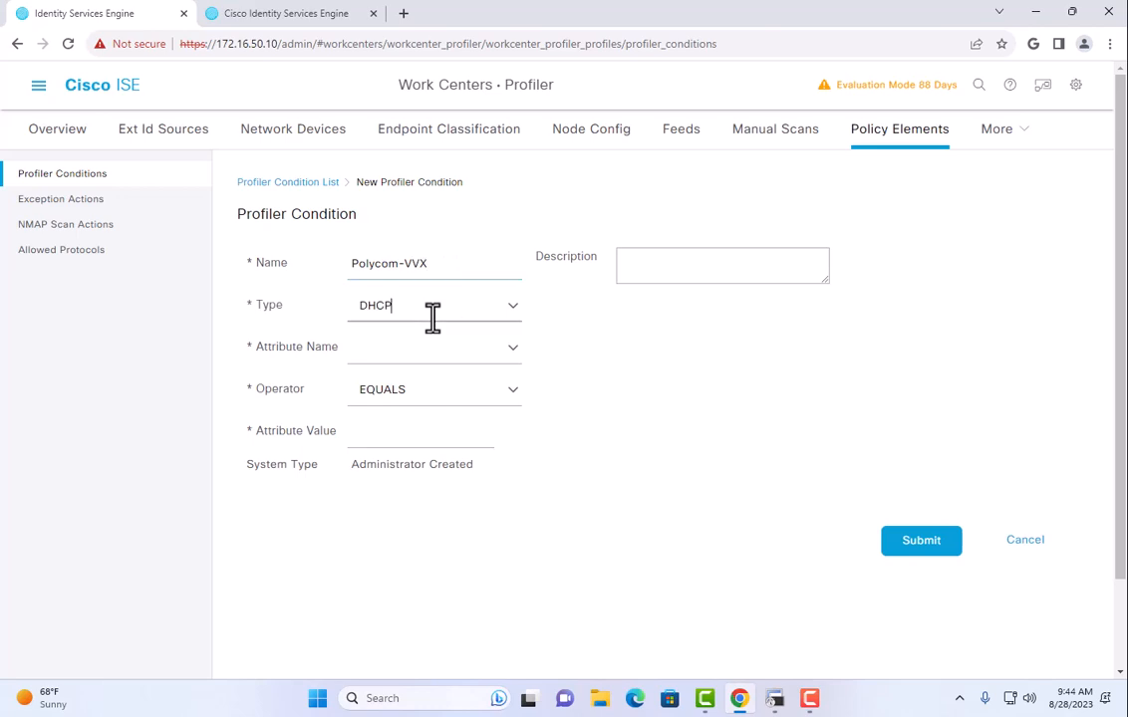
click(510, 310)
click(439, 560)
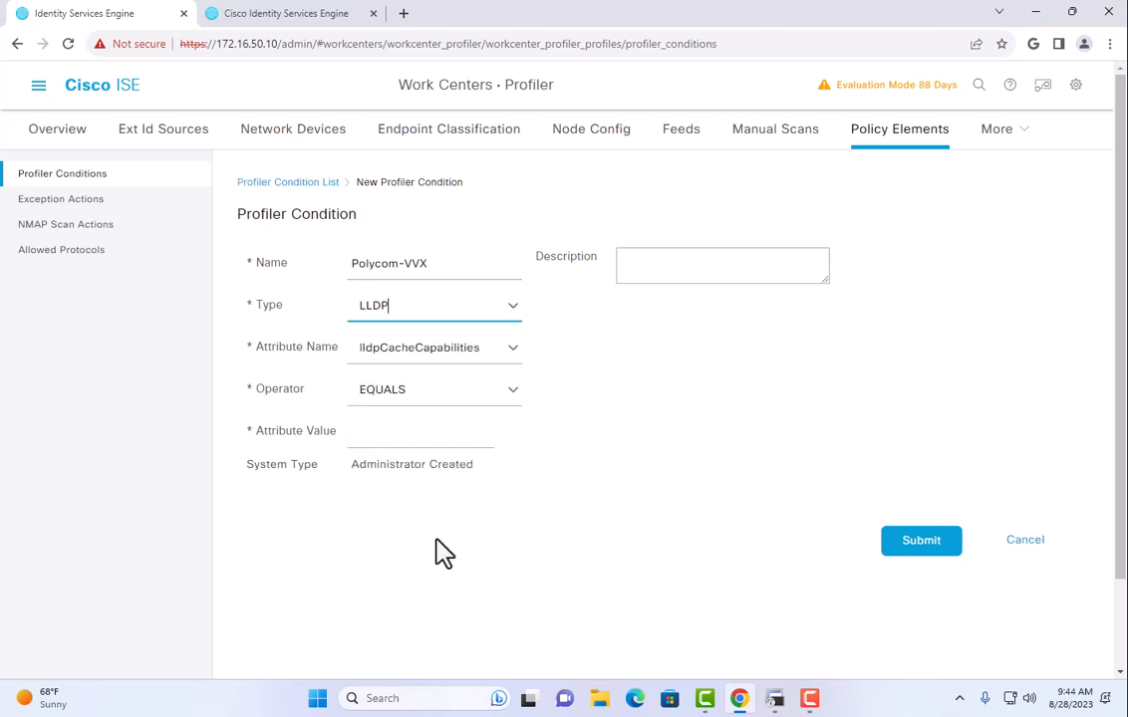
click(498, 347)
click(548, 344)
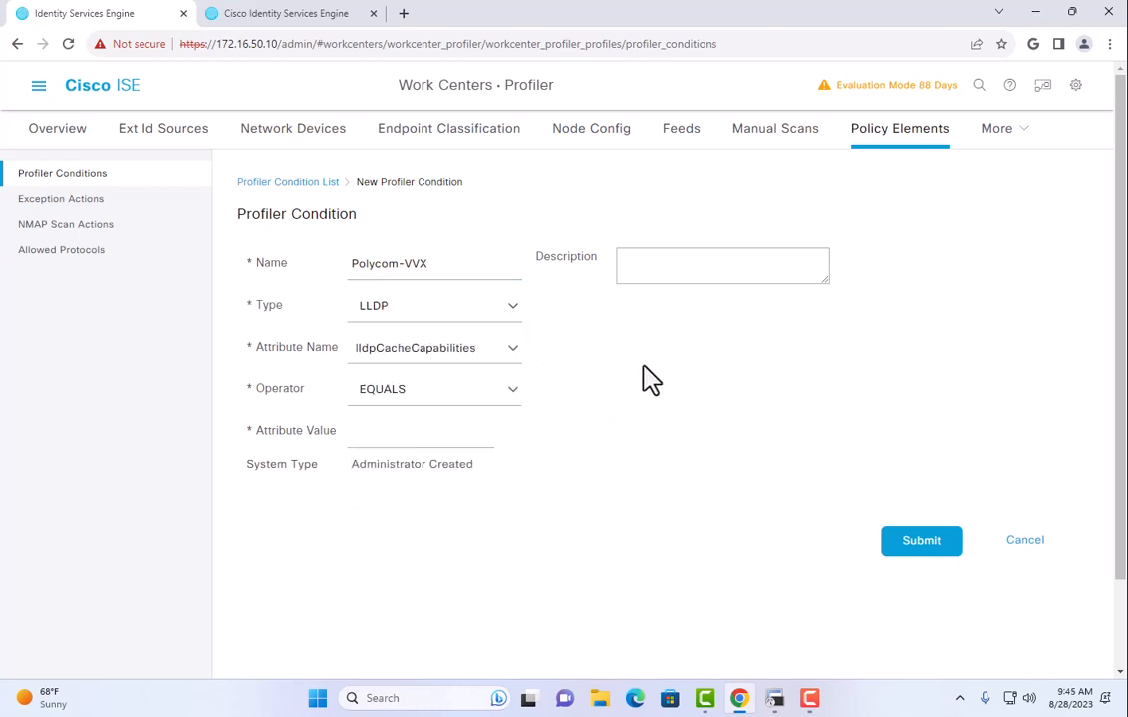
Set the condition's attribute to lldpSystemDescription with the CONTAINS operator.
click(304, 15)
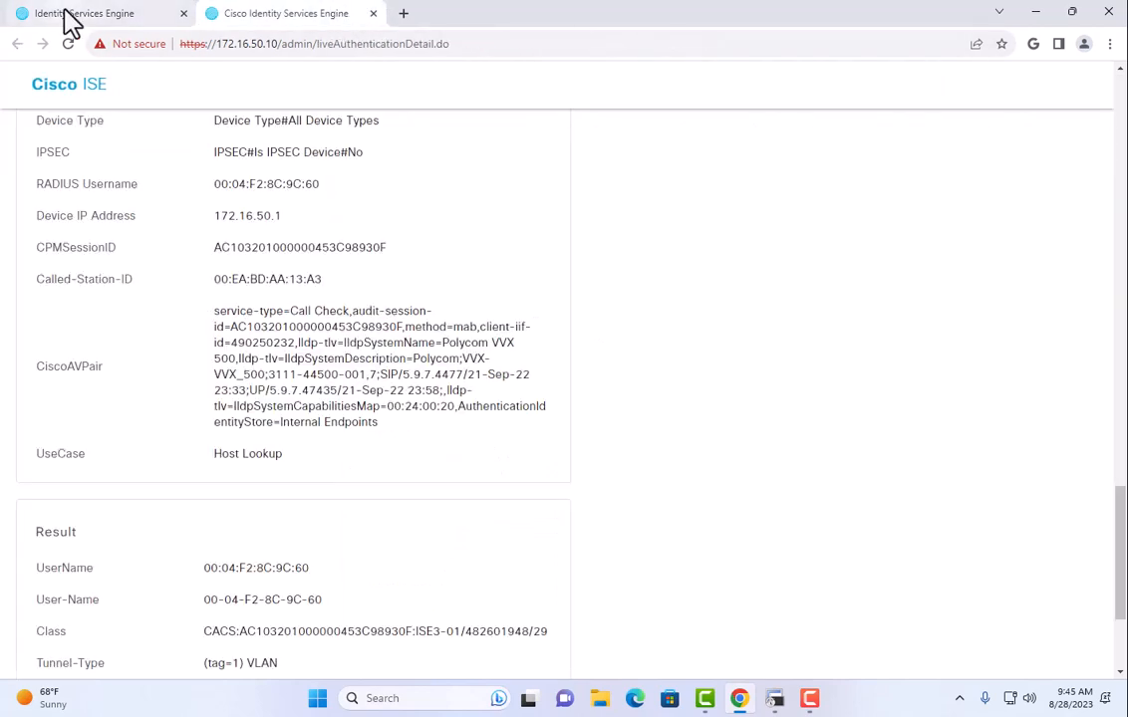
click(36, 18)
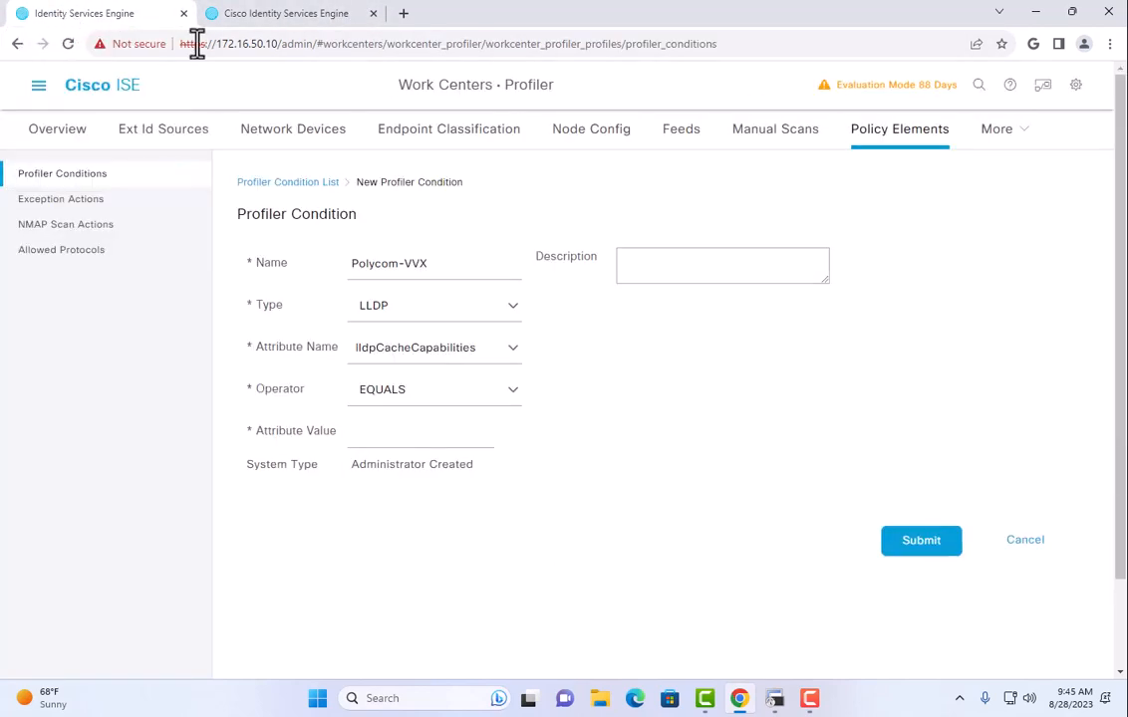
click(516, 351)
click(482, 602)
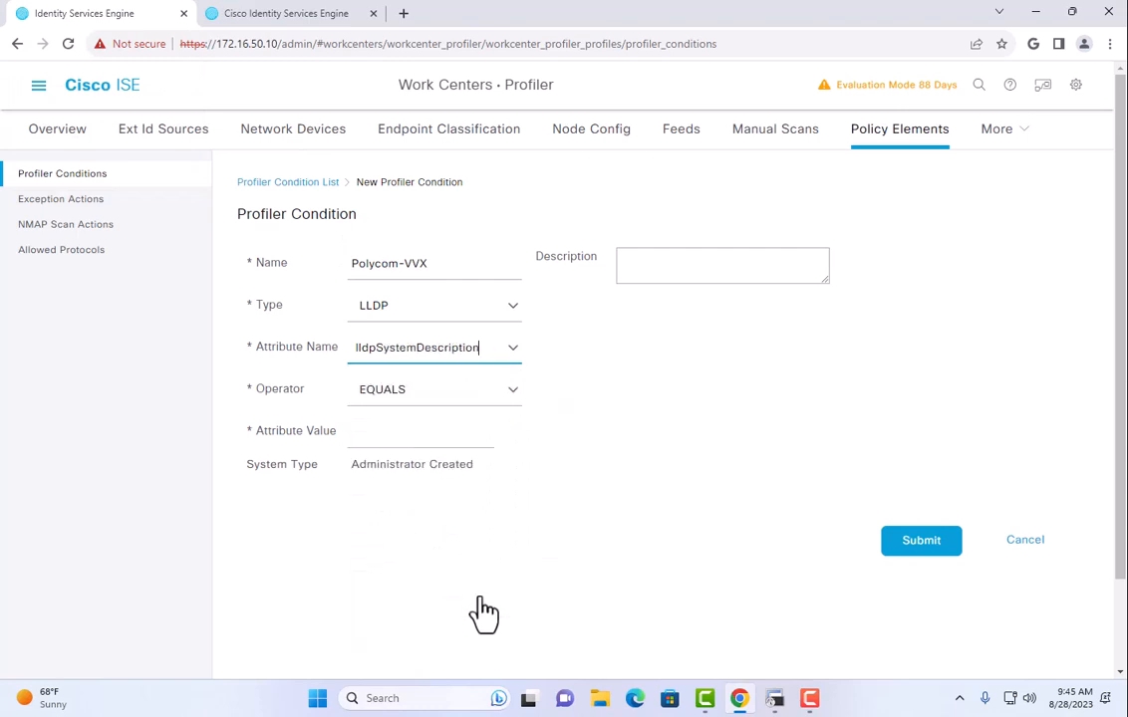
click(510, 398)
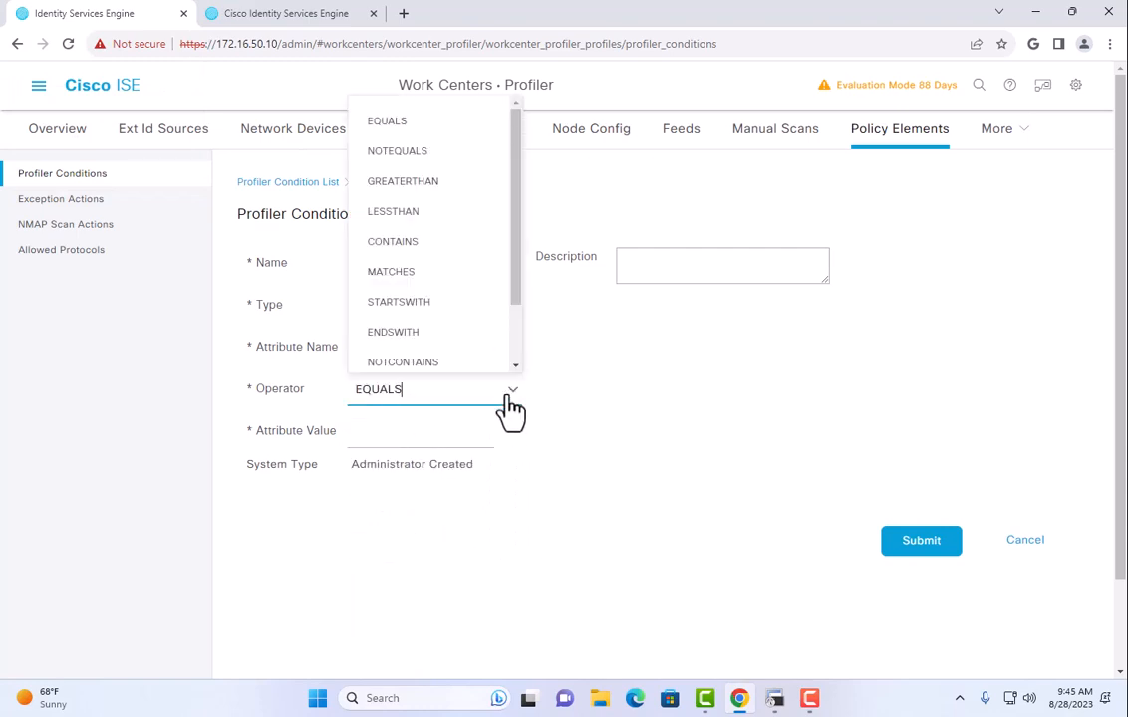
click(437, 242)
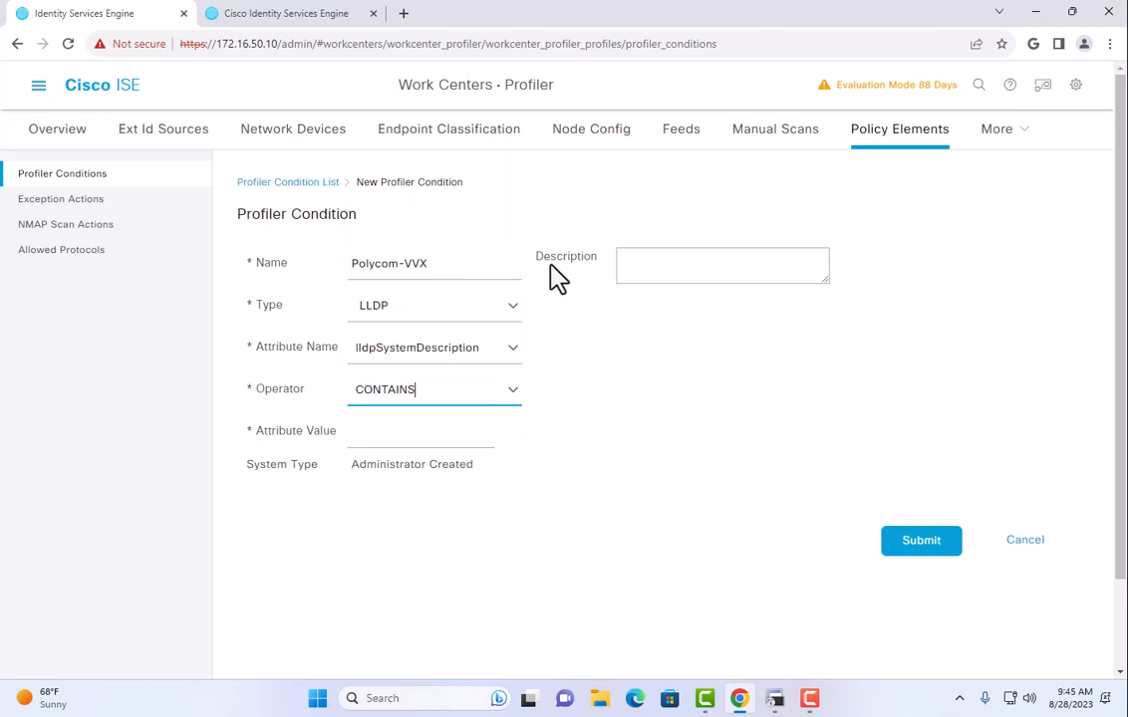
click(321, 28)
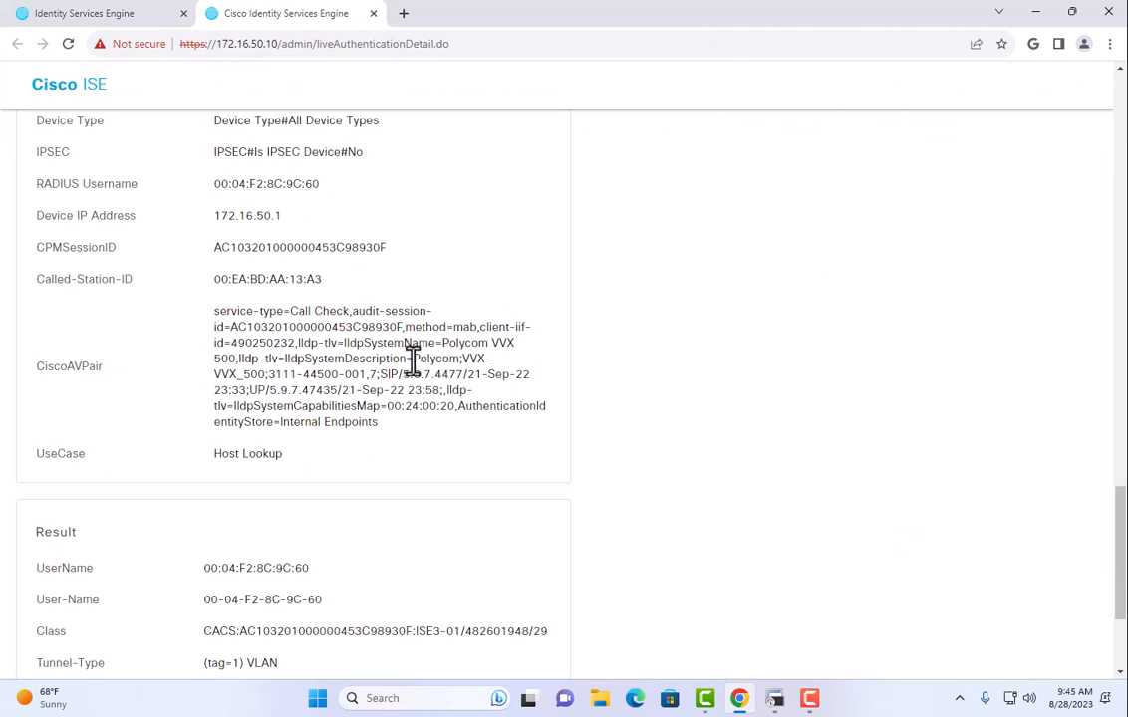
Copy Polycom;VVX from CiscoAVPair into the condition's Attribute Value and submit it.
drag(411, 361, 459, 361)
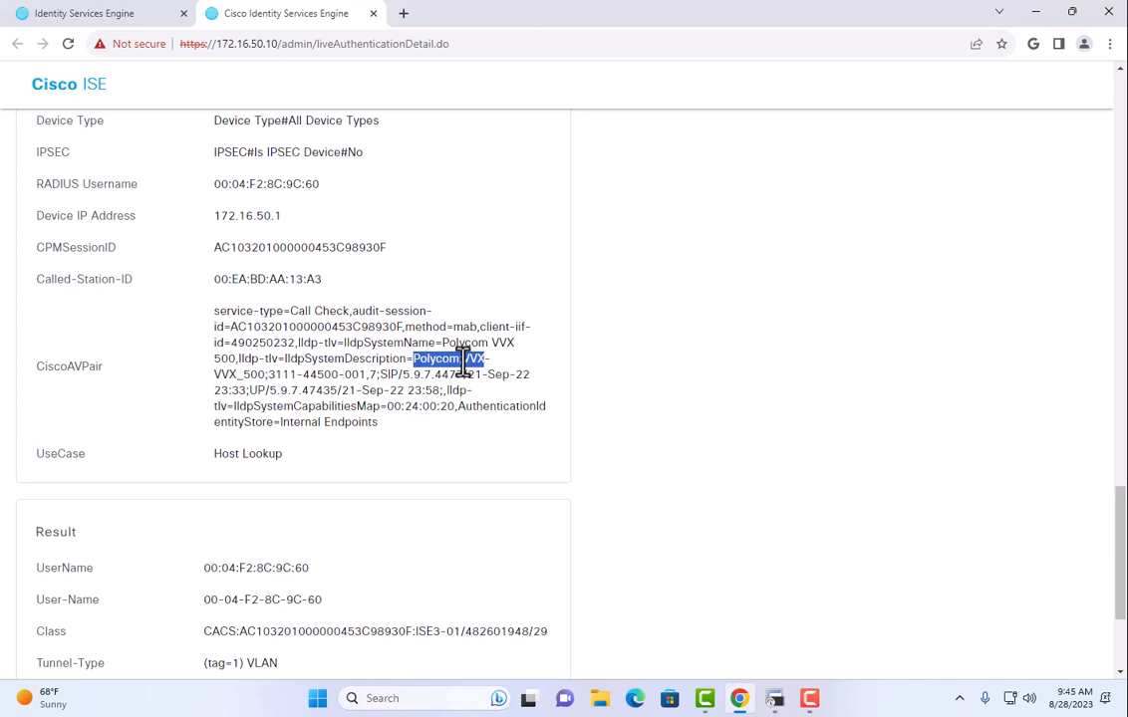
right_click(465, 362)
click(488, 378)
click(150, 18)
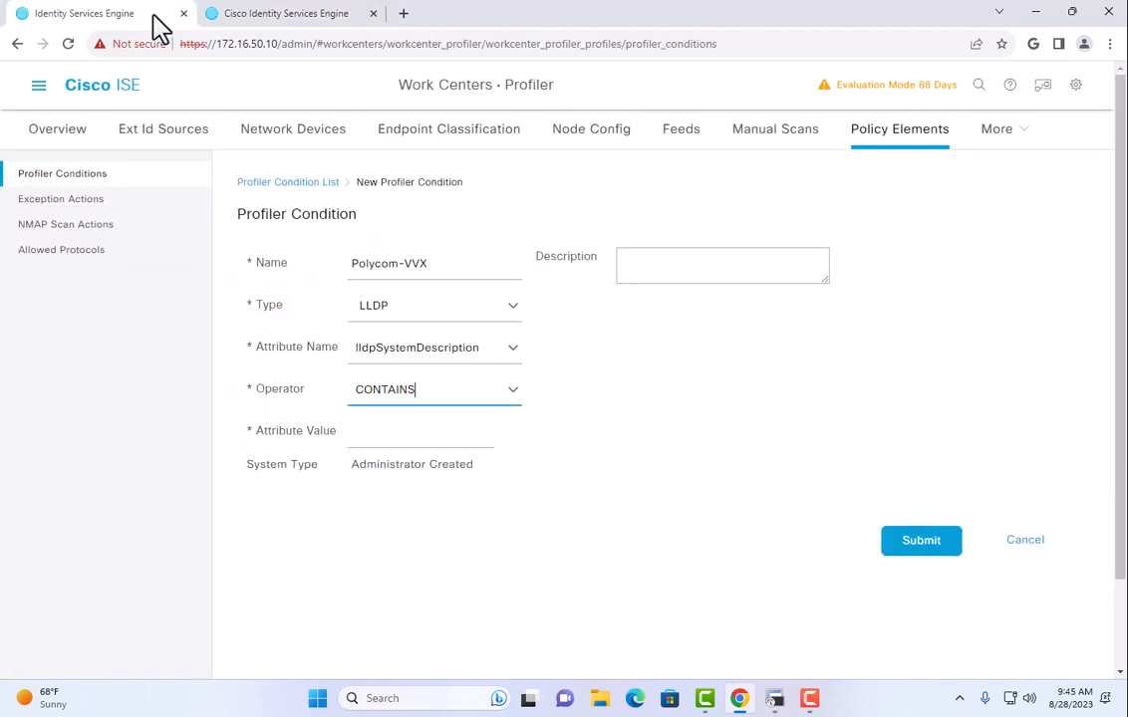
click(414, 445)
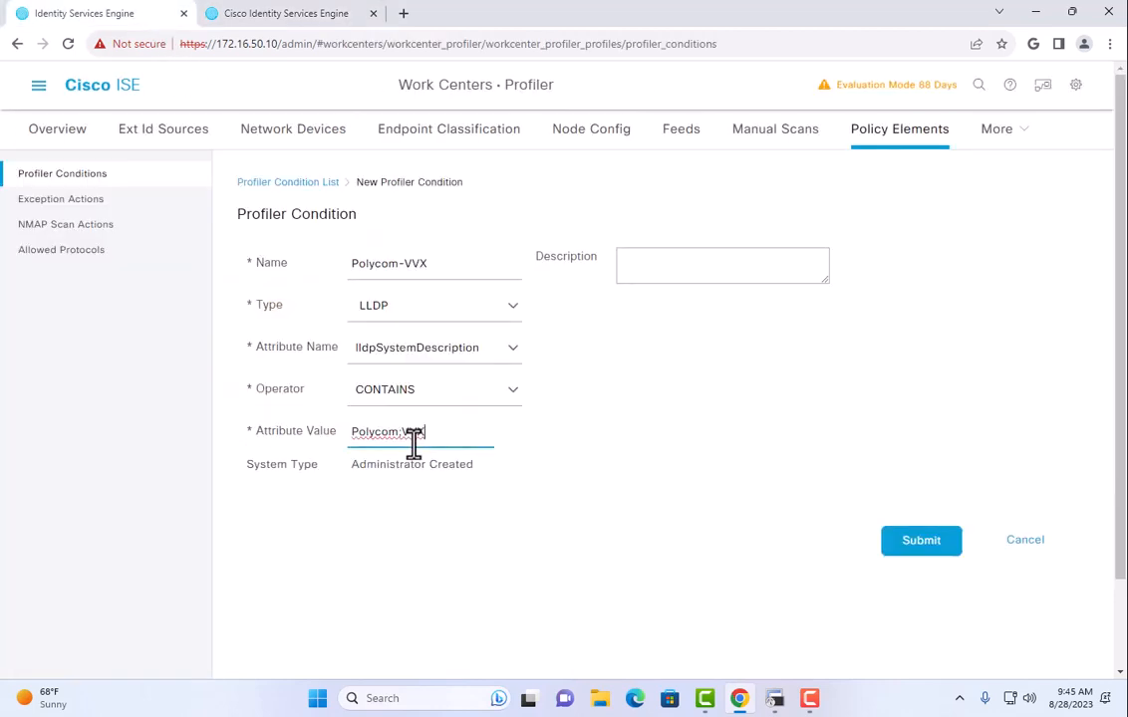
click(938, 541)
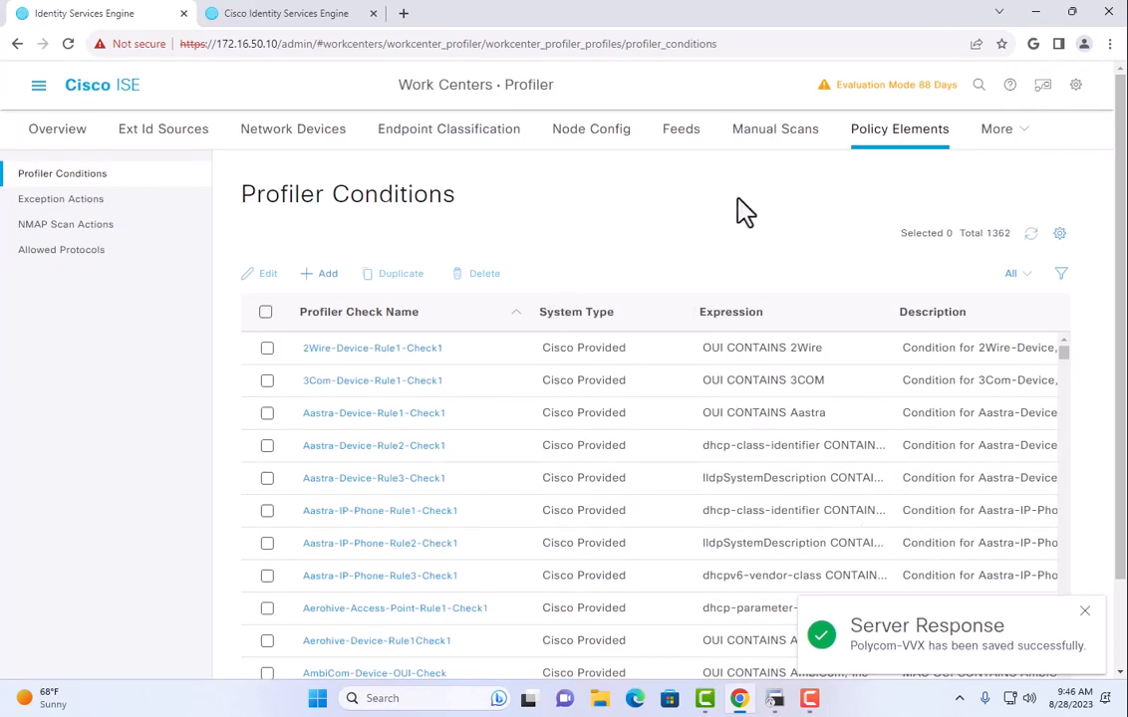
click(898, 140)
Add a profiling policy named Polycom-VVX with Polycom-Device as its parent policy.
mouse_move(1008, 145)
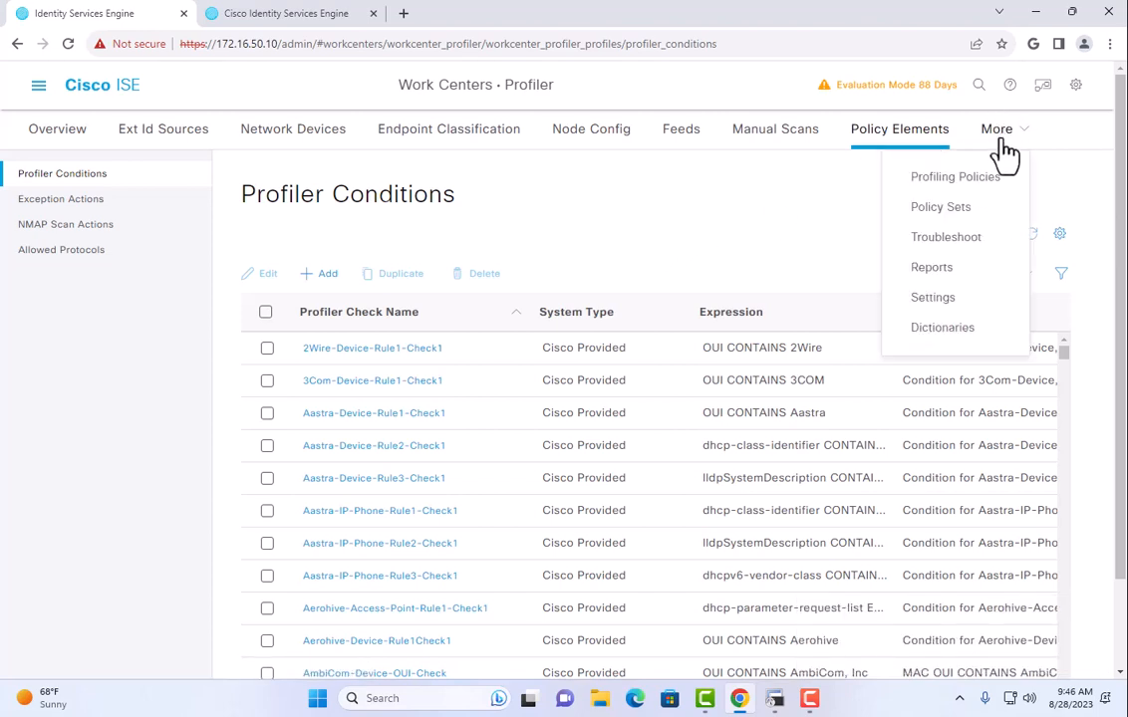
click(961, 177)
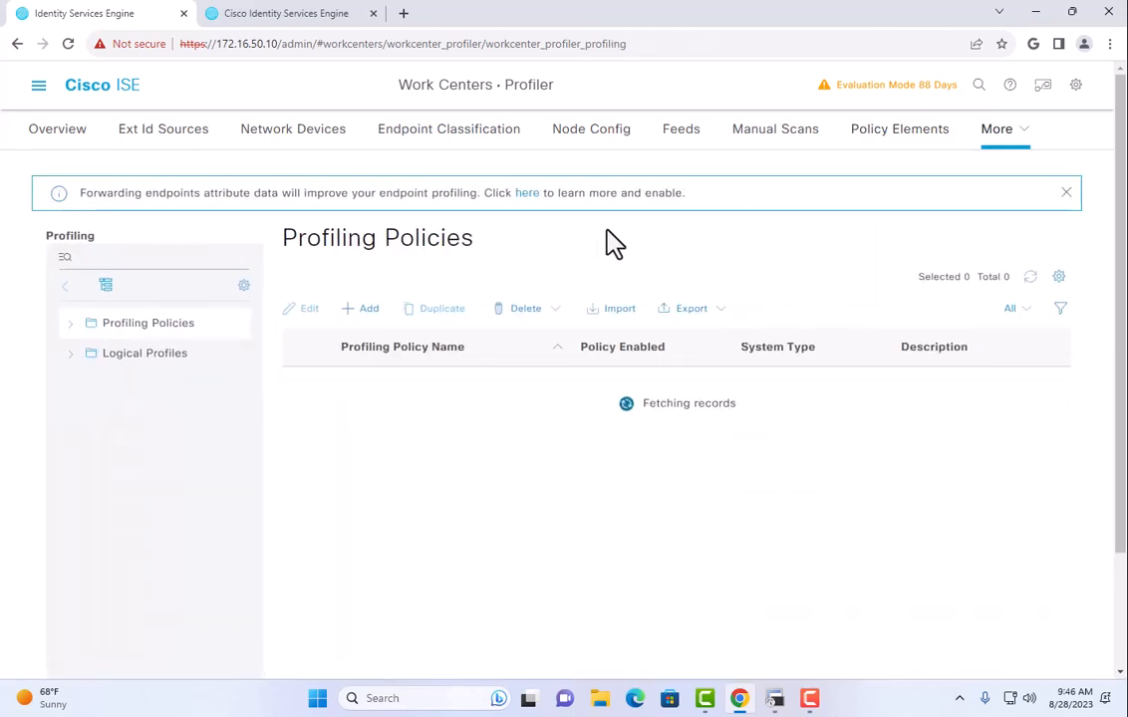
click(373, 311)
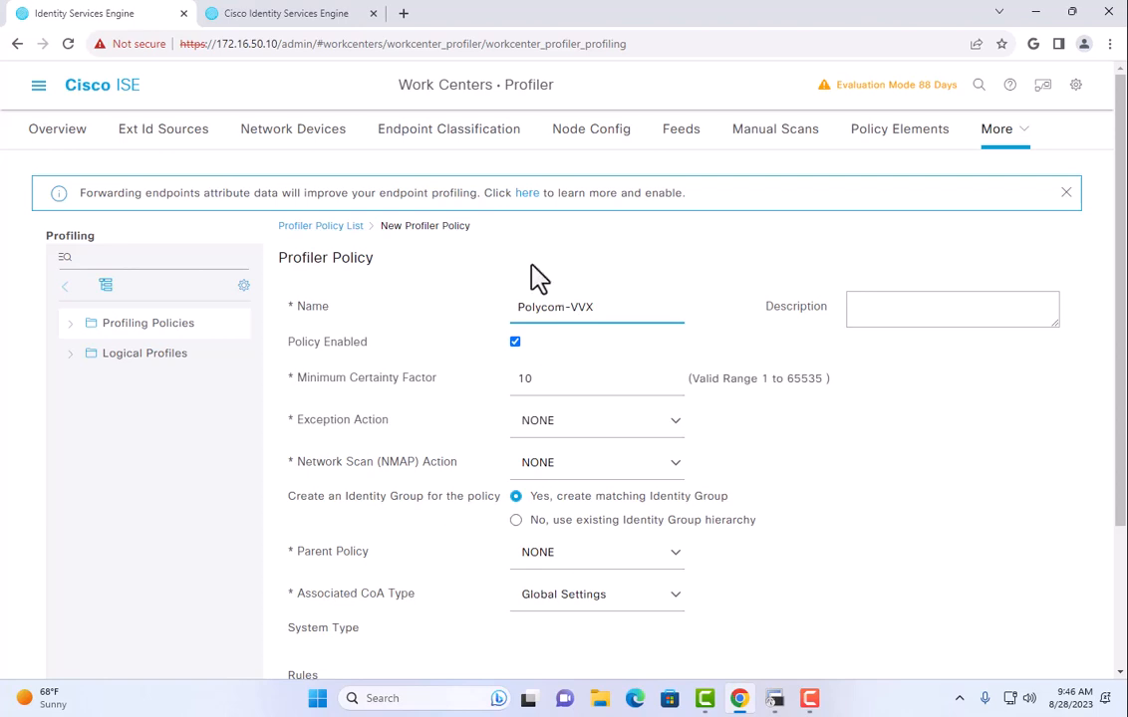
scroll(488, 275, down, 2)
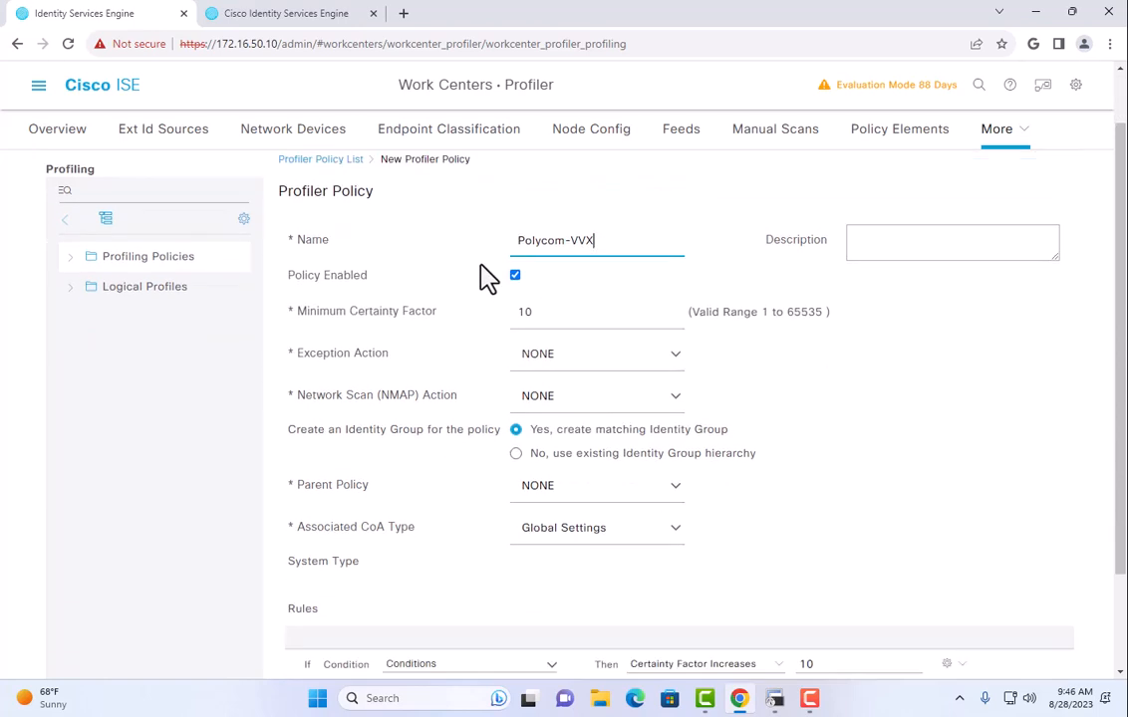
click(679, 399)
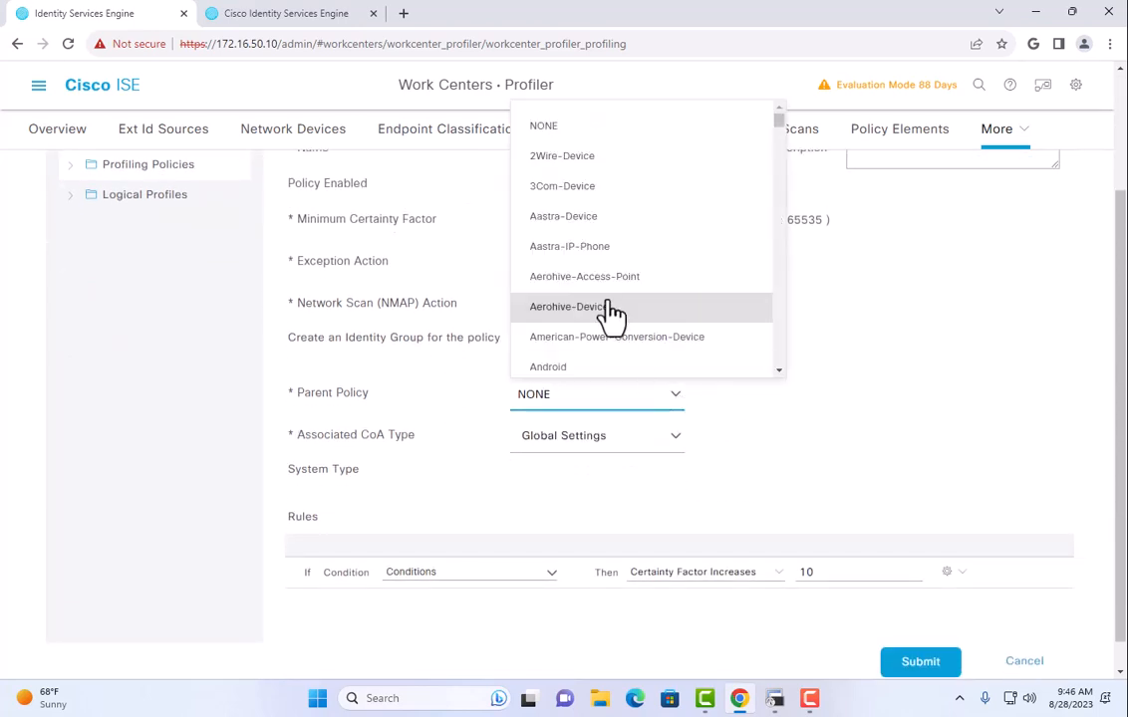
text(poly)
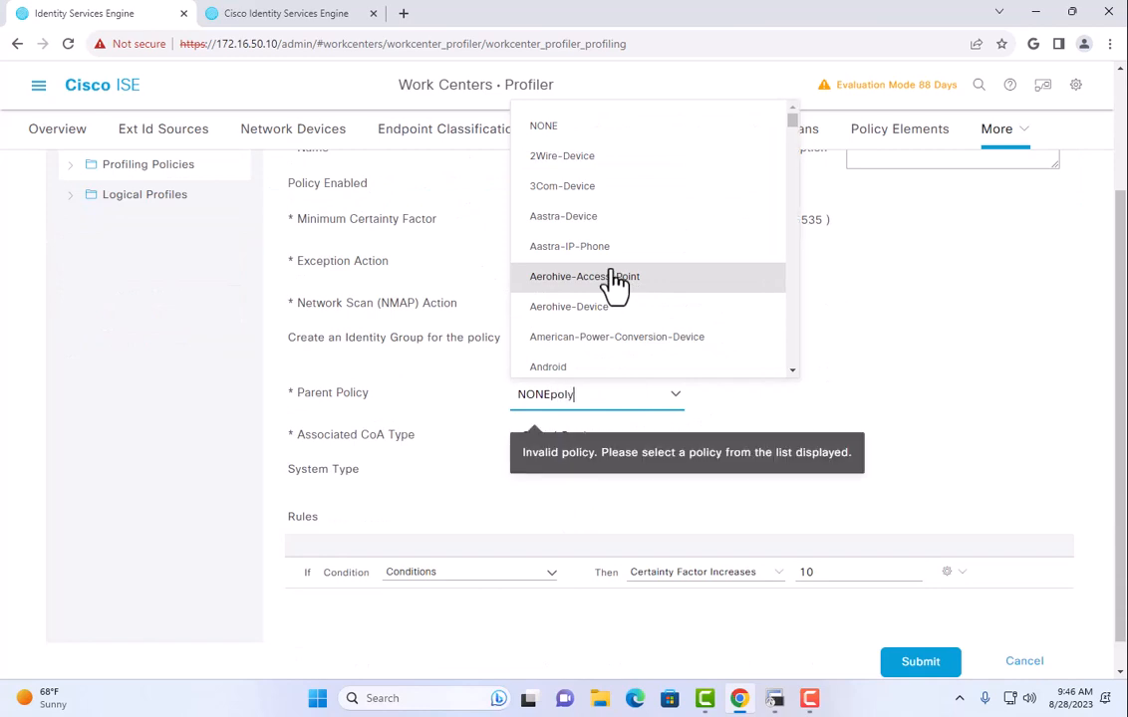
key(ctrl+a)
text(pol)
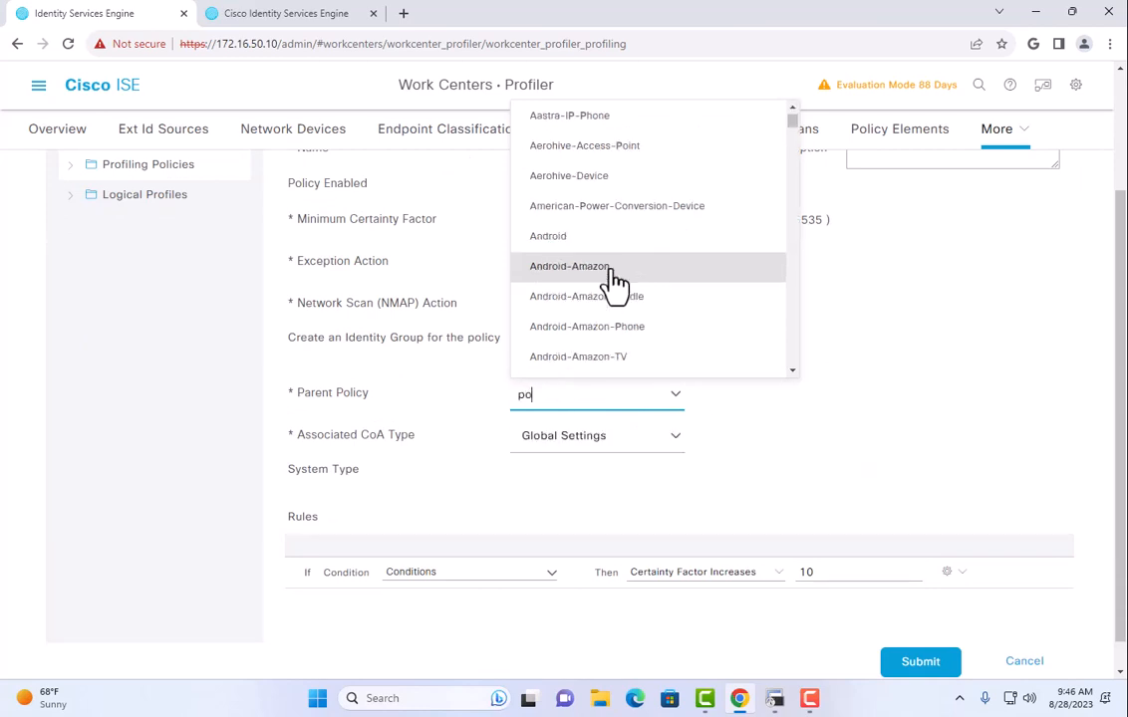
text(y)
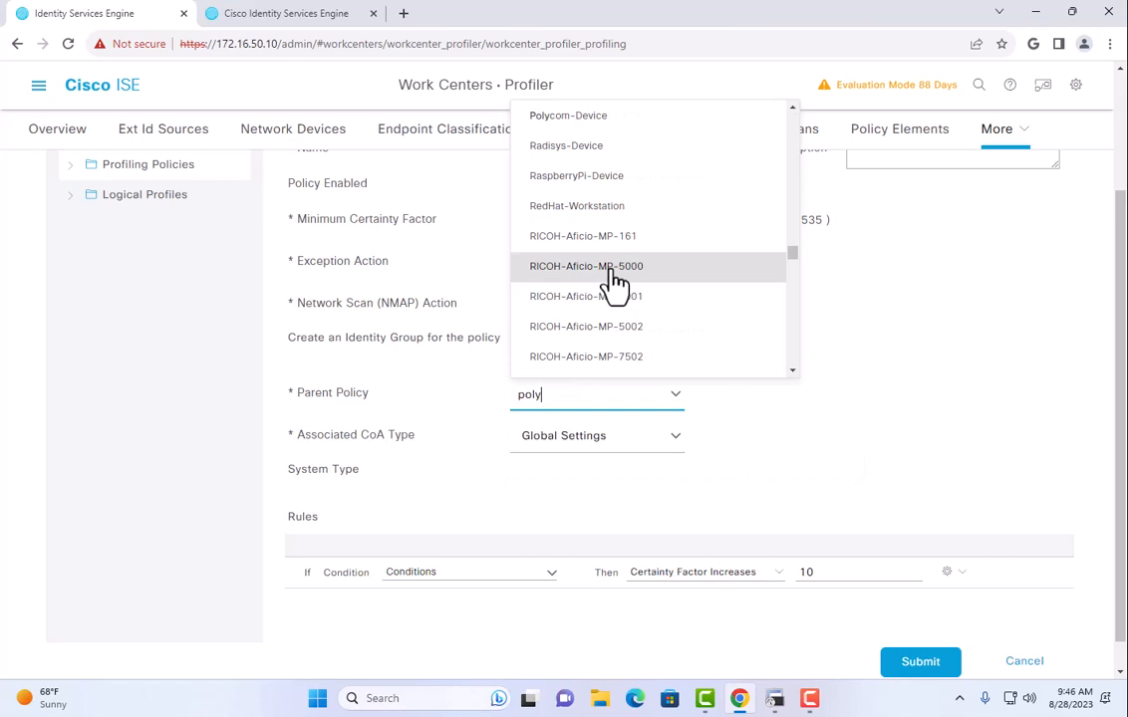
text(c)
scroll(628, 269, up, 2)
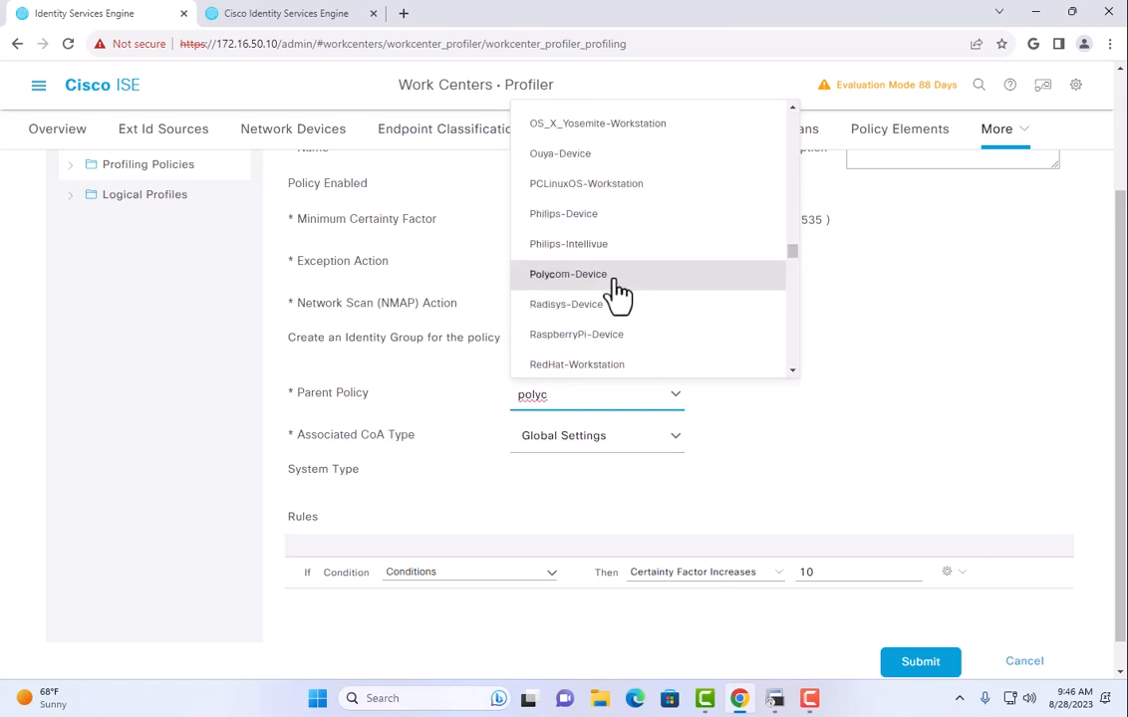
click(614, 271)
scroll(801, 433, down, 1)
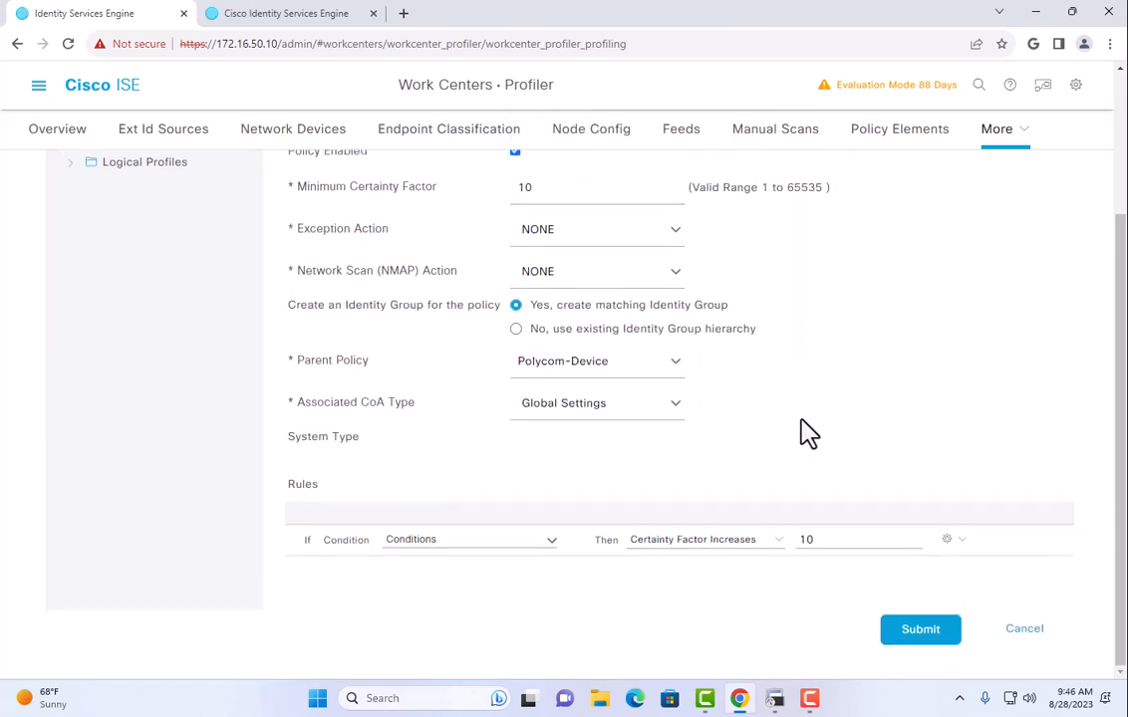
Set the policy rule's condition to Polycom-VVX from the existing condition library.
click(549, 540)
click(568, 596)
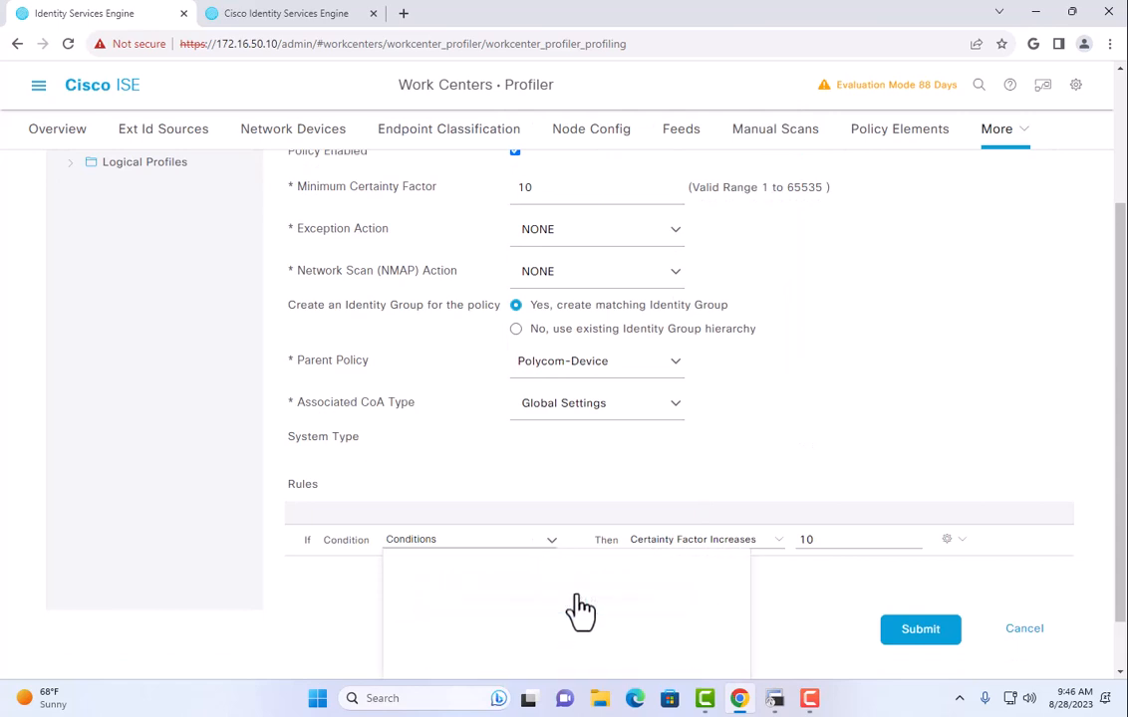
click(536, 615)
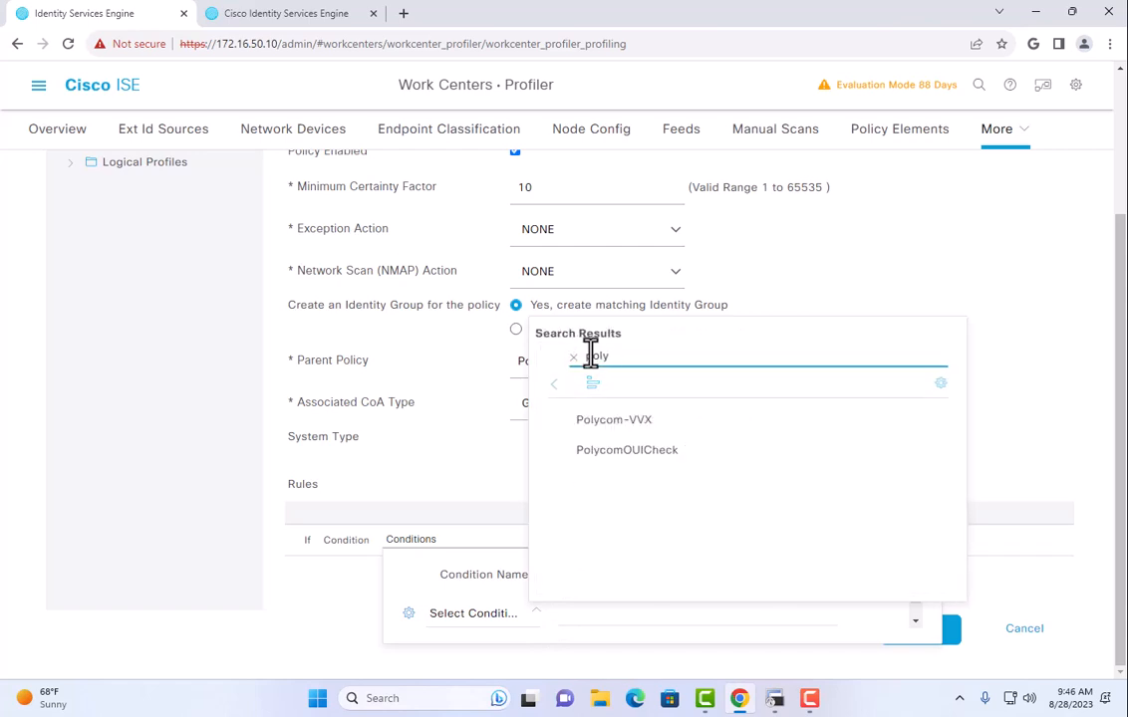
click(603, 424)
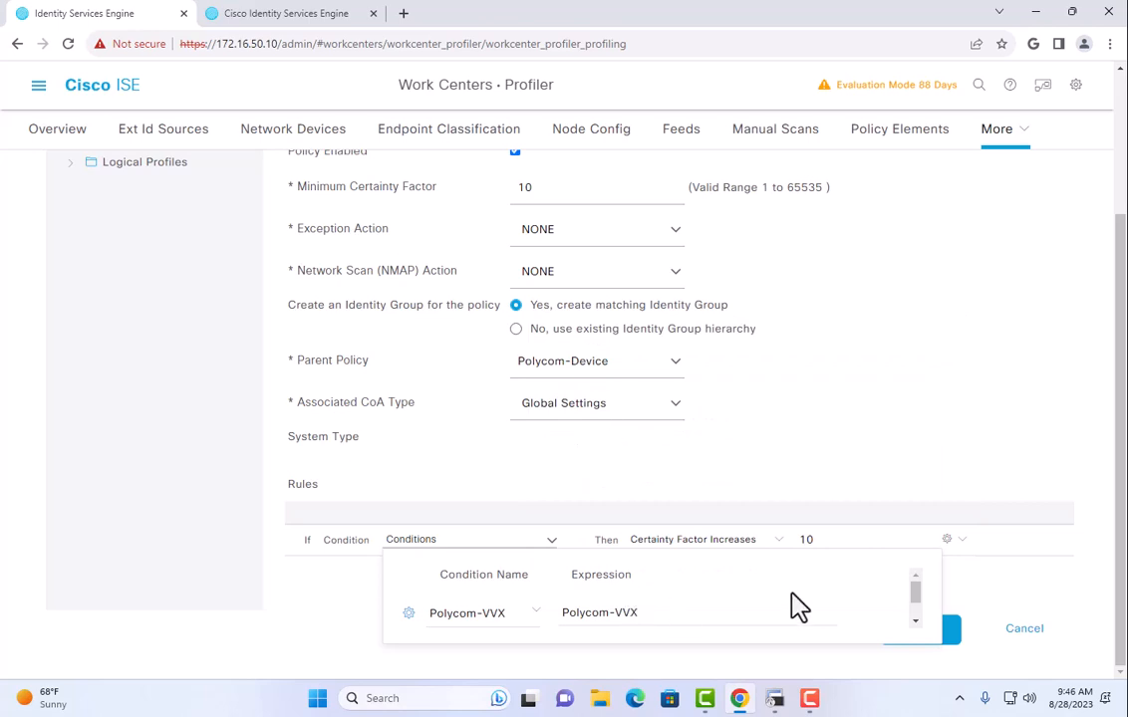
click(974, 600)
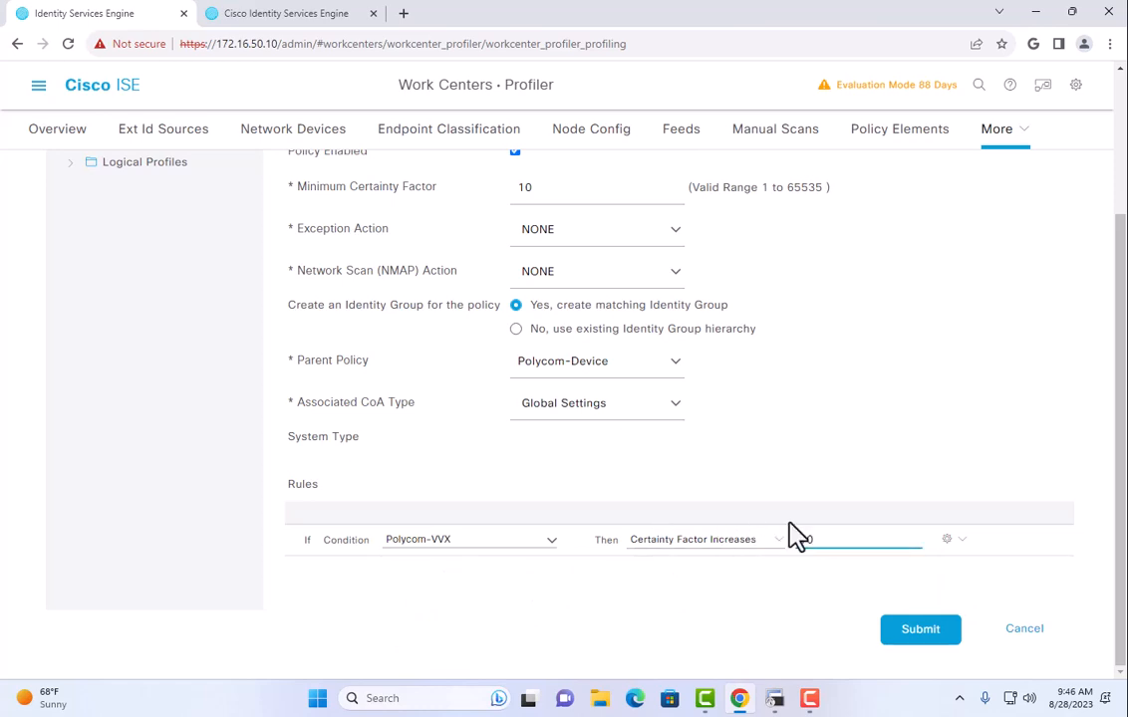
Keep the certainty increase of 10, review the Minimum Certainty Factor, and submit the policy.
drag(398, 188, 538, 182)
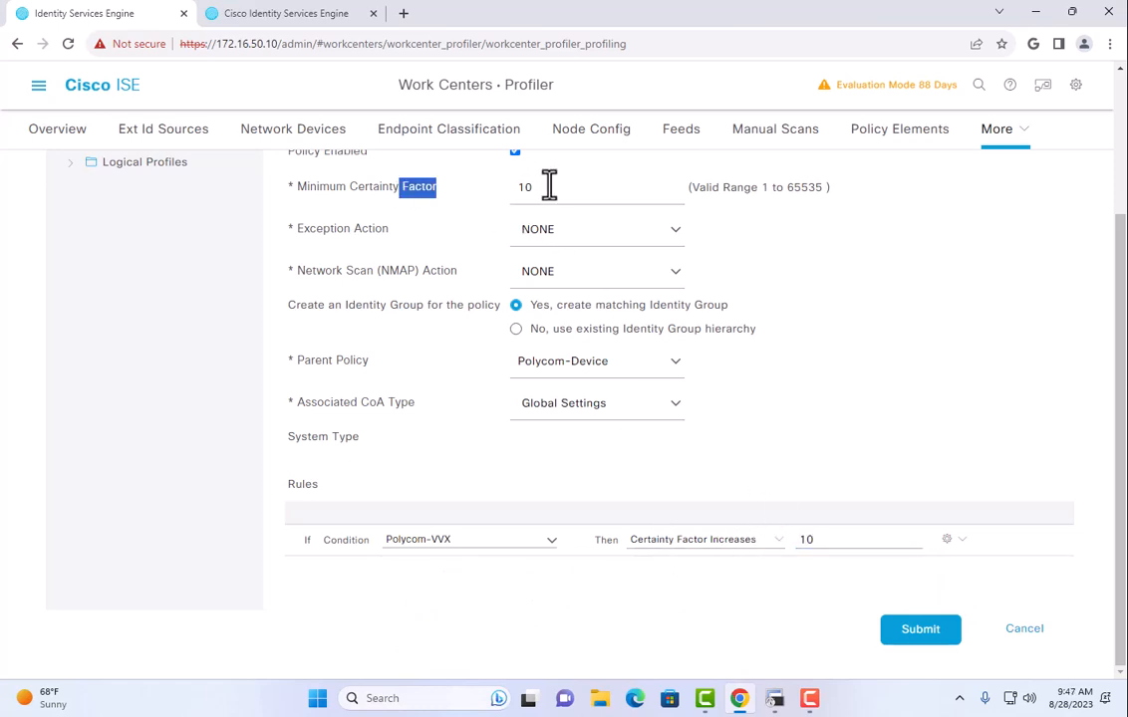
scroll(453, 491, up, 1)
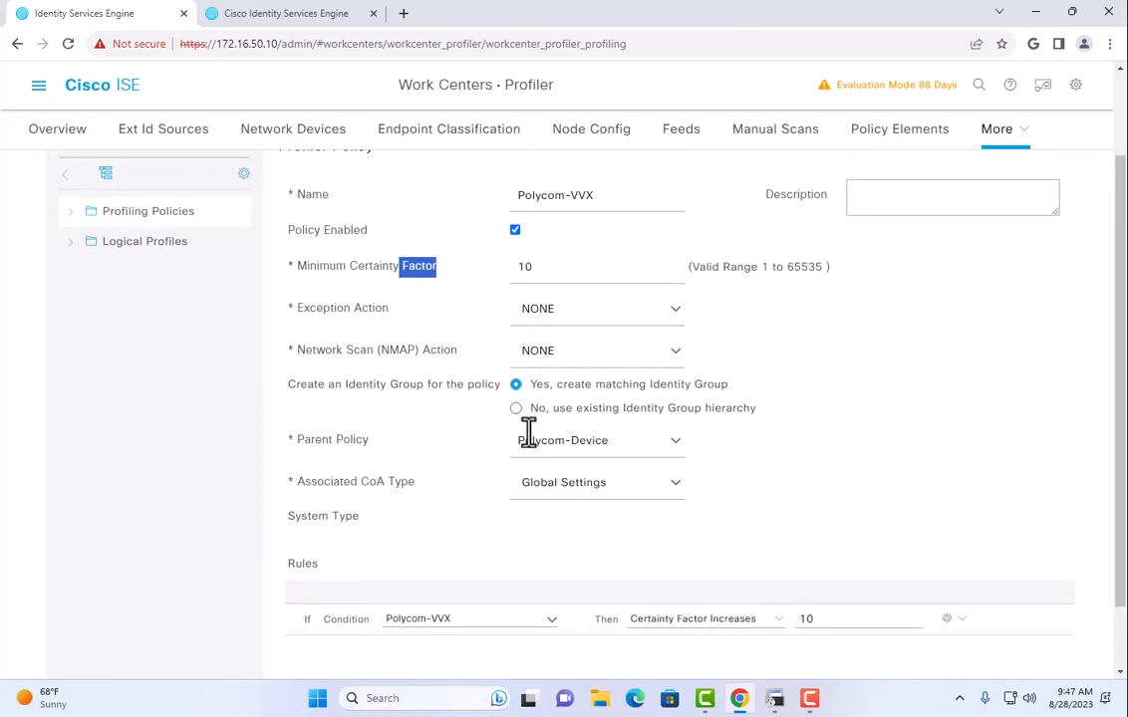
scroll(468, 478, down, 1)
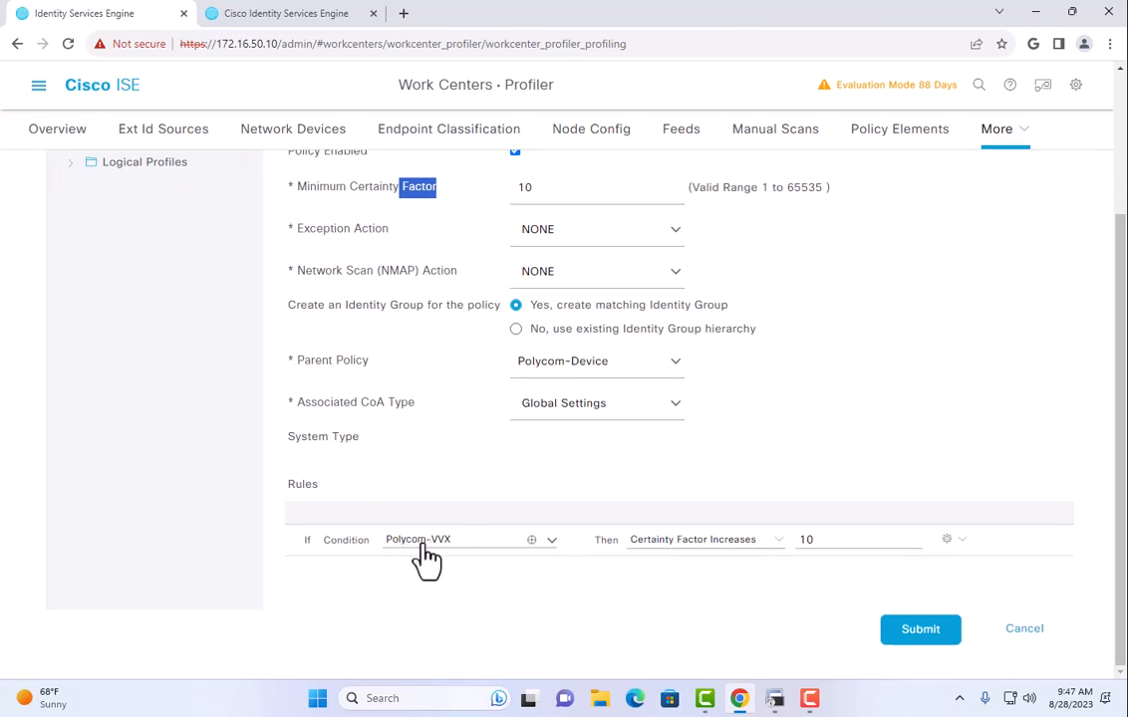
double_click(820, 539)
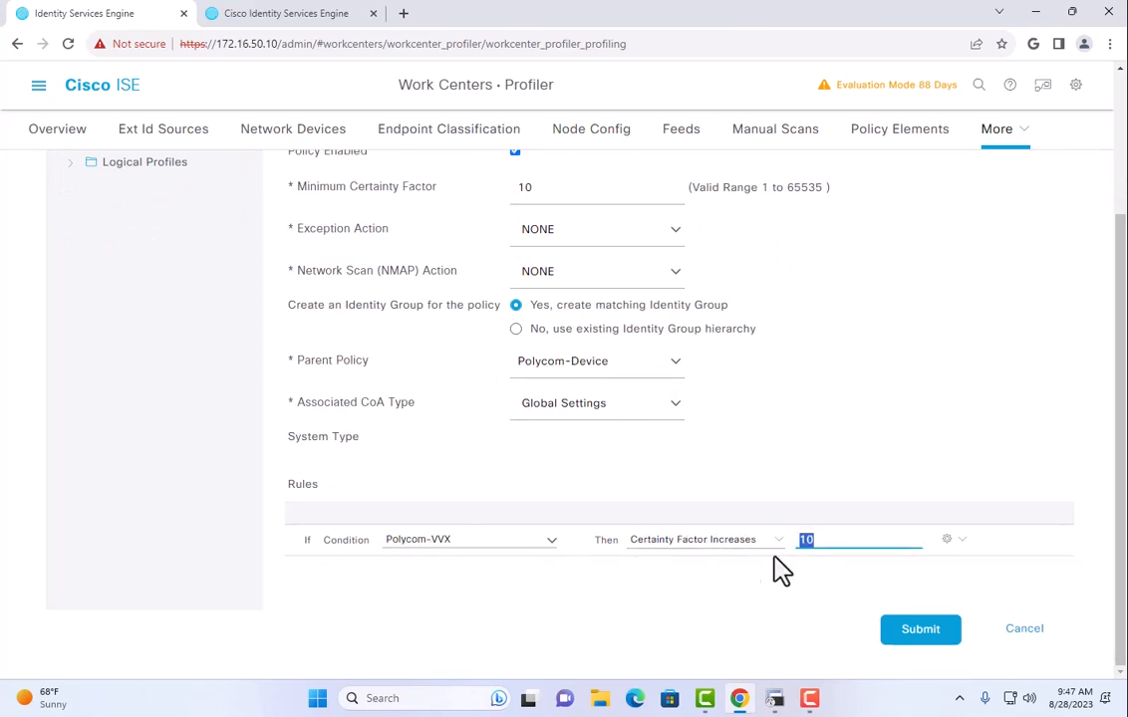
double_click(554, 185)
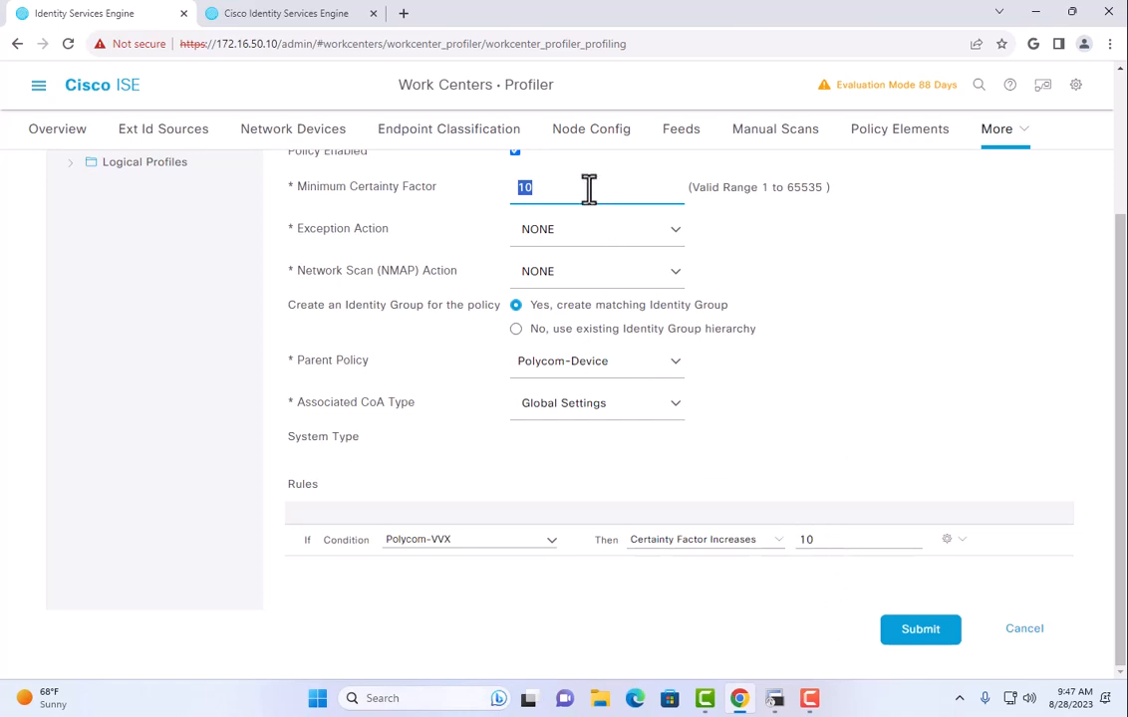
drag(597, 191, 477, 189)
drag(295, 187, 438, 189)
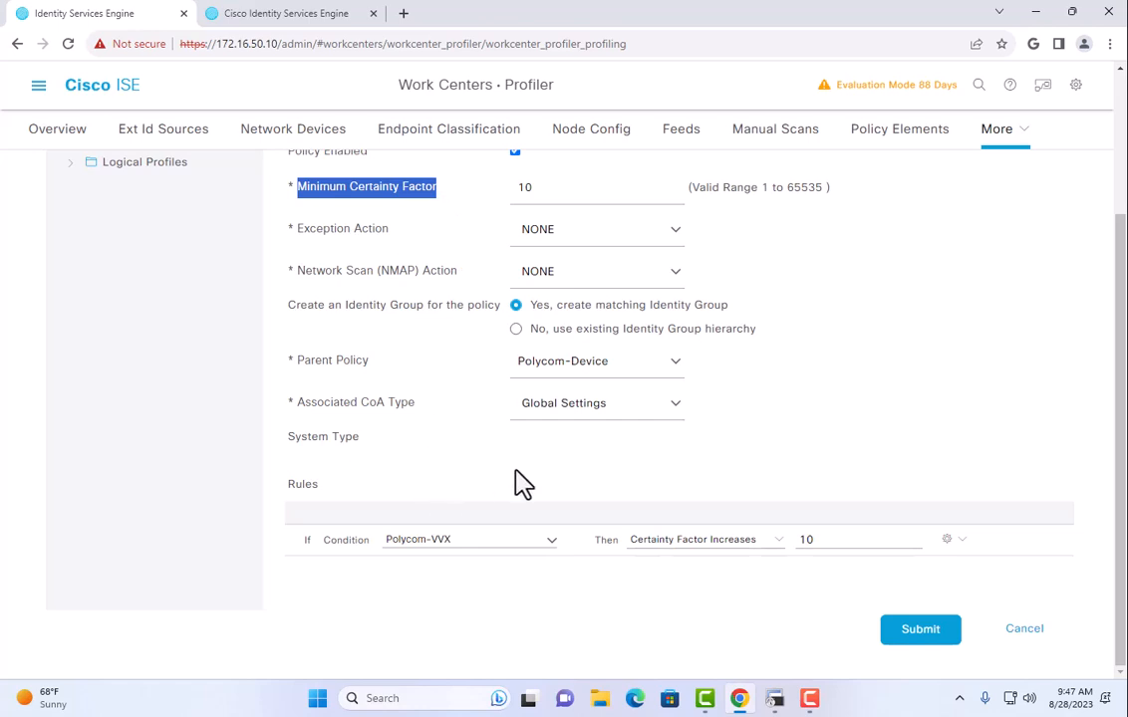
click(920, 631)
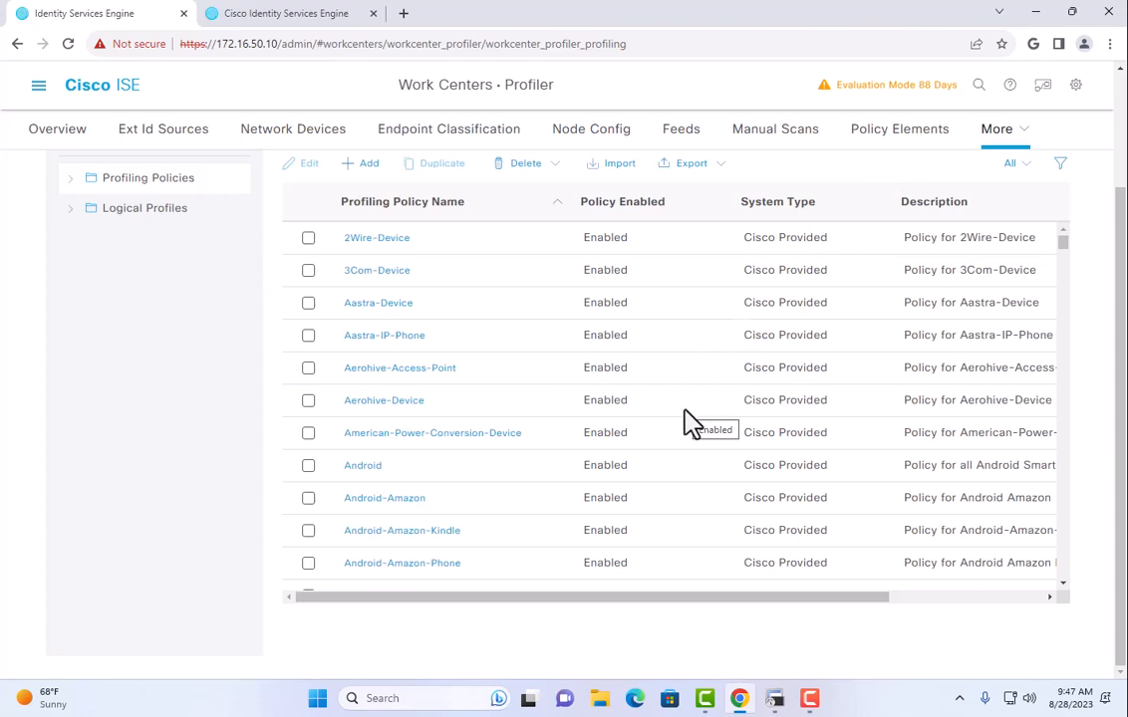
Move Polycom-VVX from Available Policies into the IP-Phones logical profile and save it.
click(142, 209)
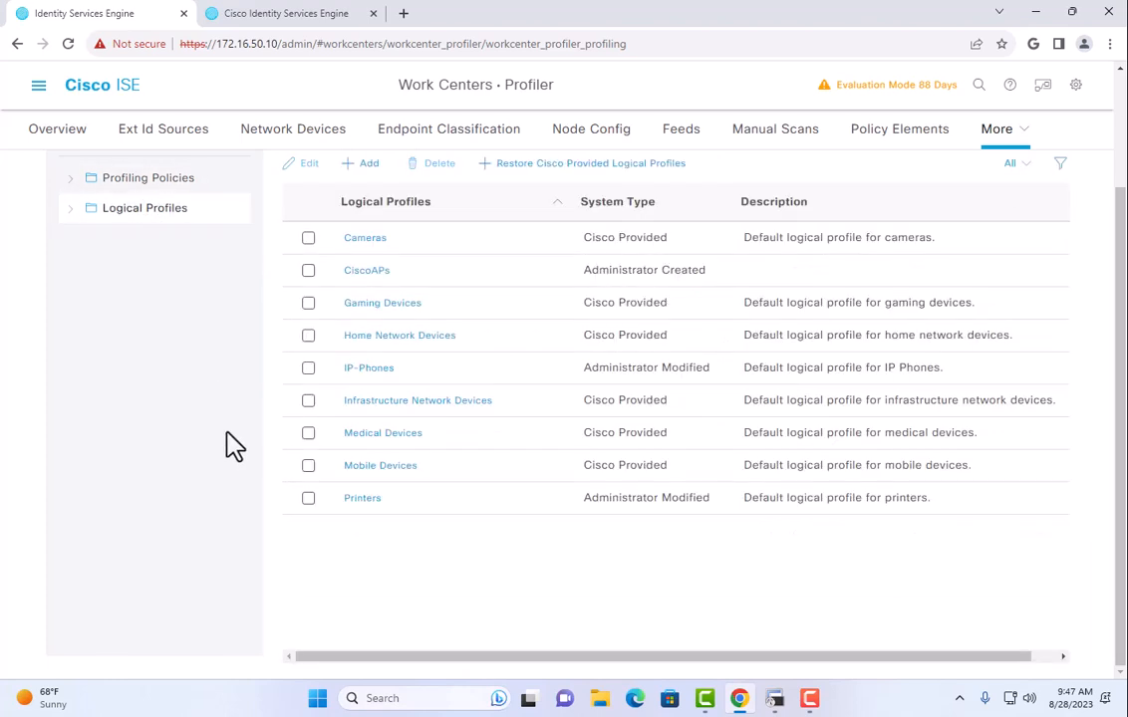
click(373, 369)
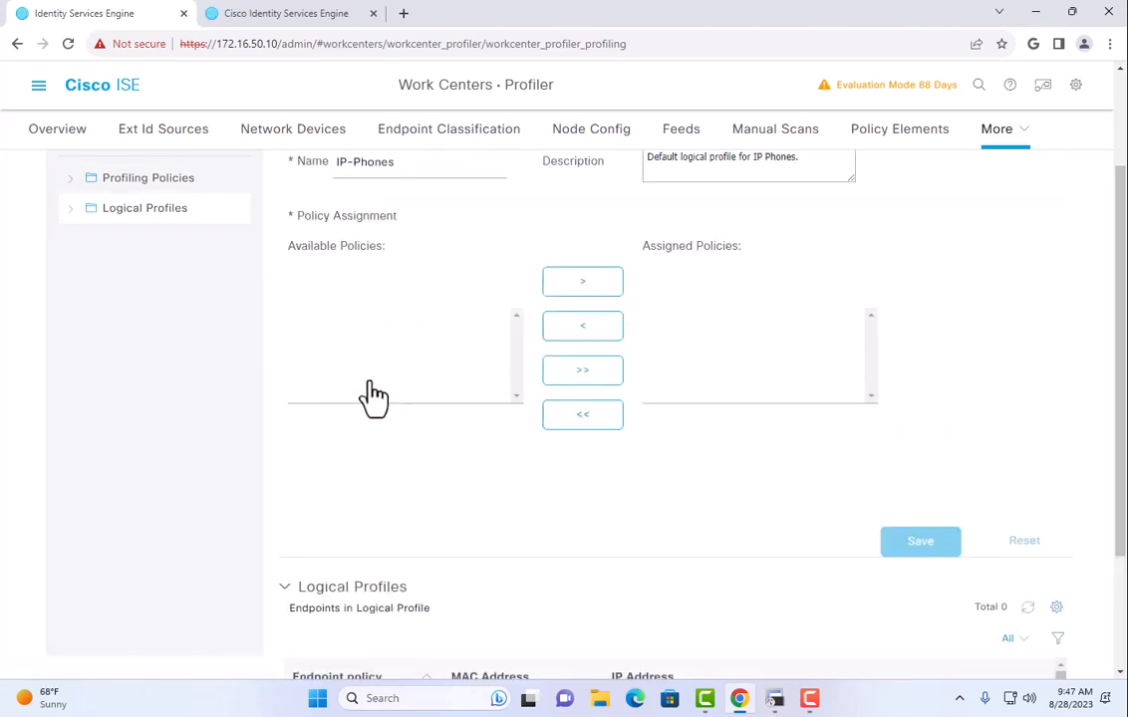
click(372, 349)
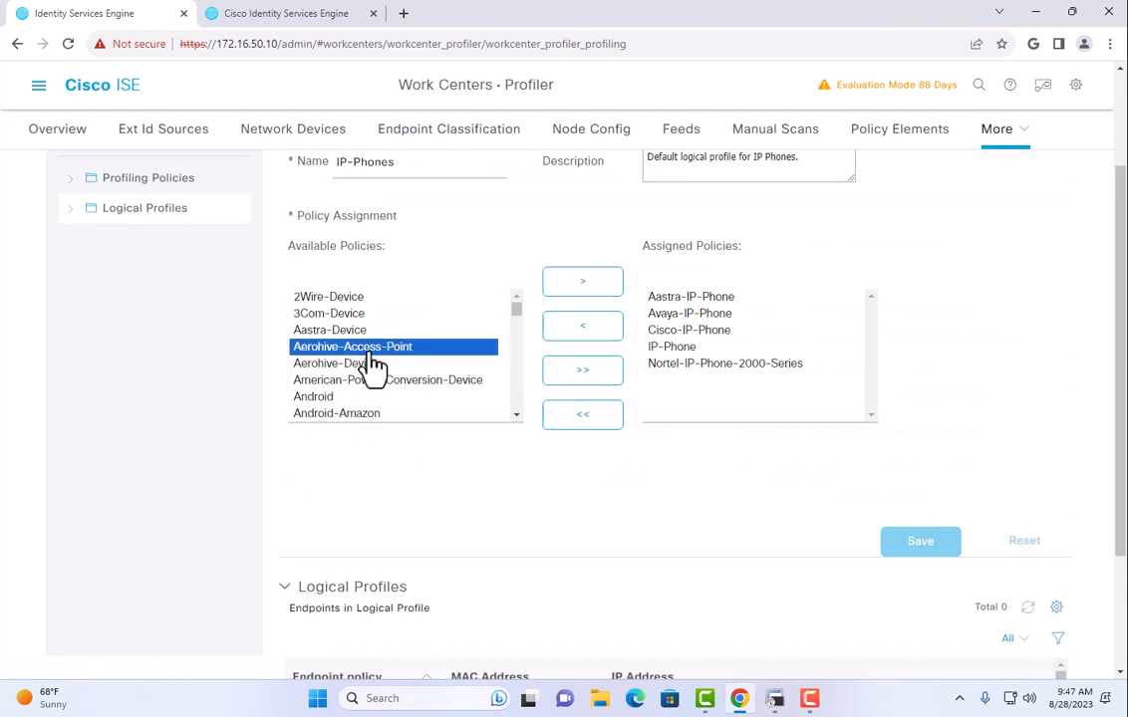
text(po)
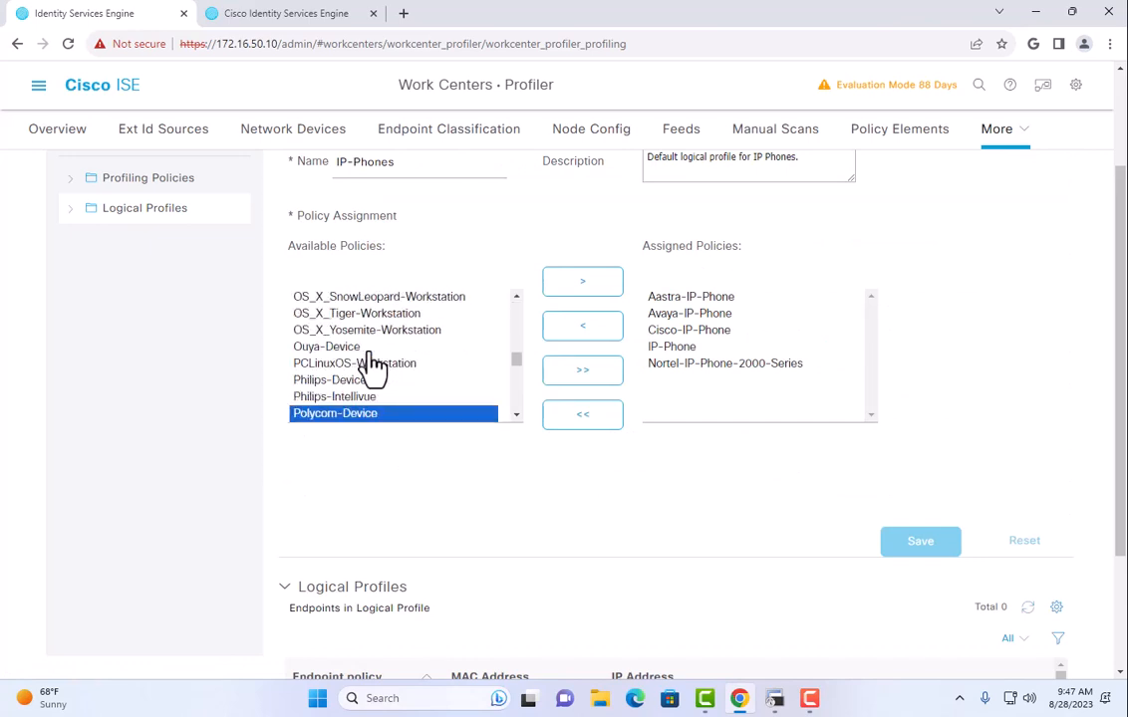
scroll(373, 367, down, 2)
click(359, 355)
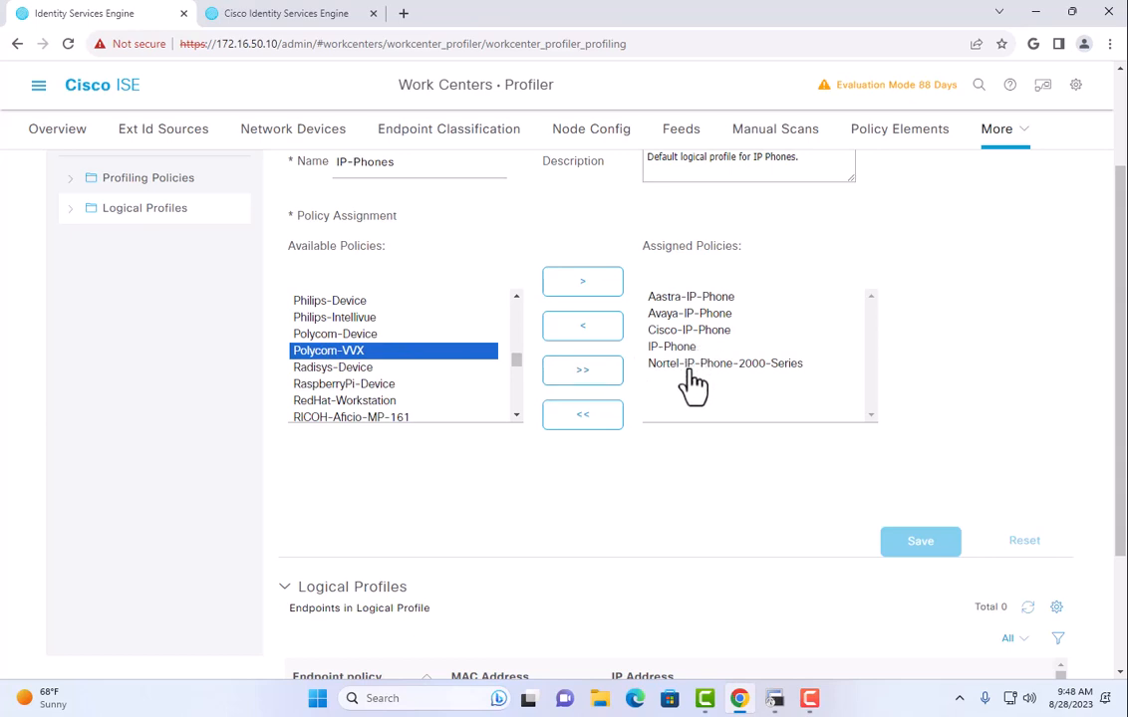
click(601, 285)
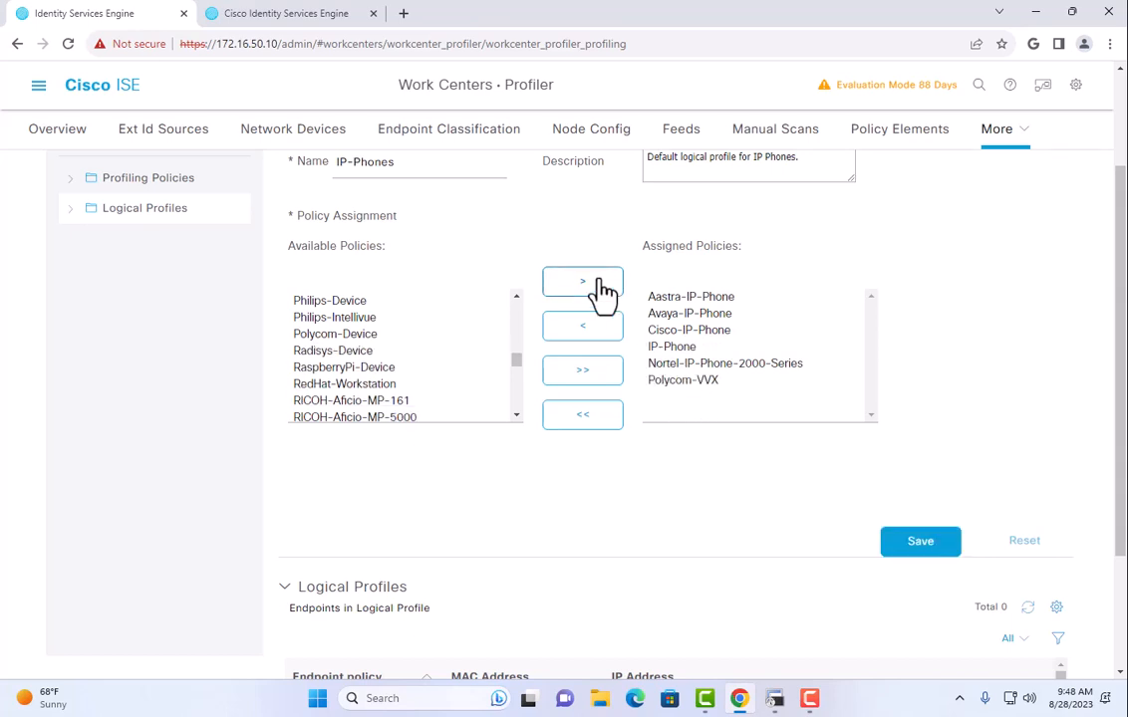
click(920, 543)
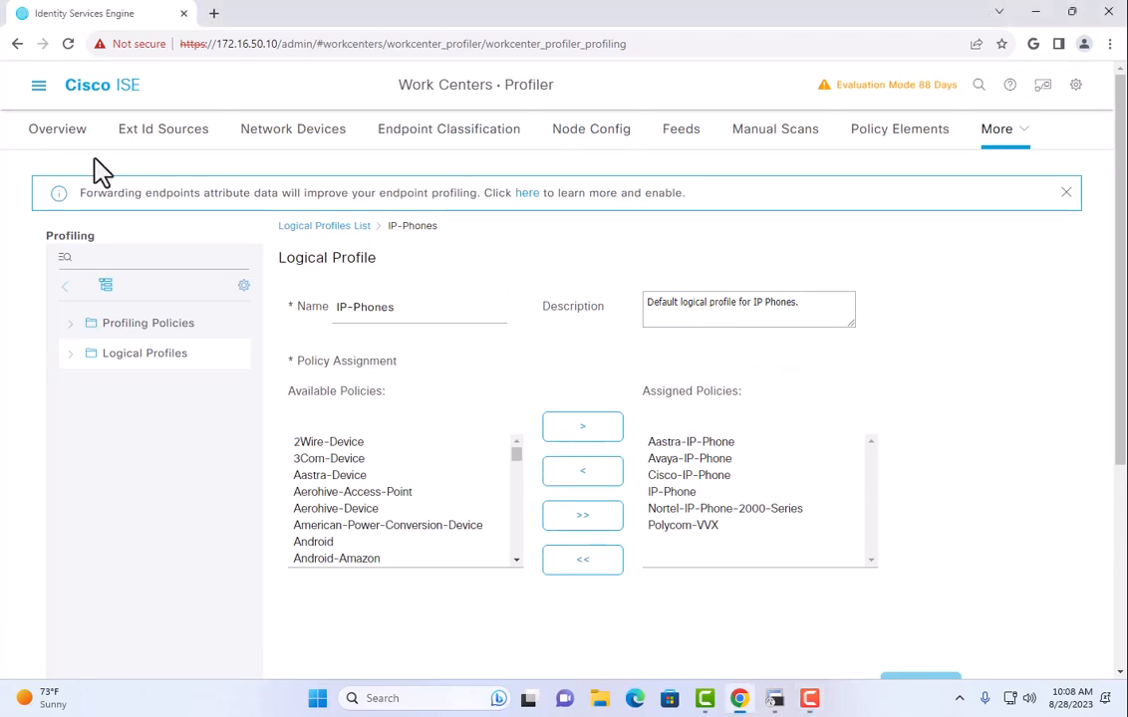
Check the endpoint list under Context Visibility > Endpoints.
click(39, 86)
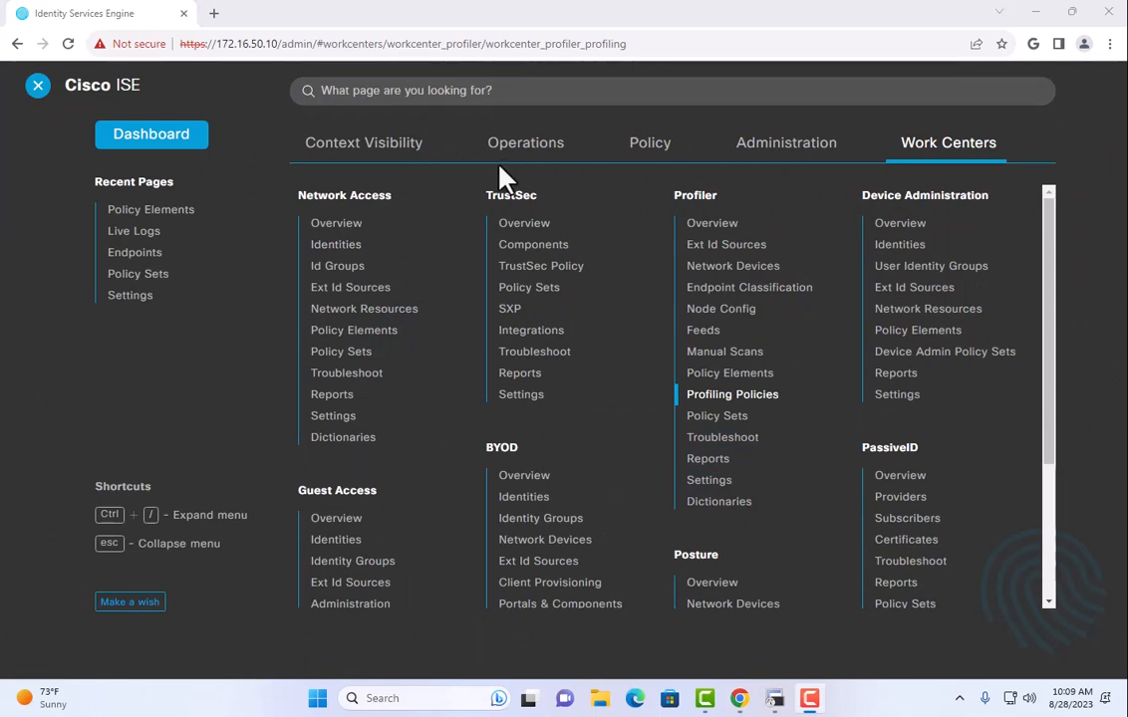
click(371, 146)
click(321, 198)
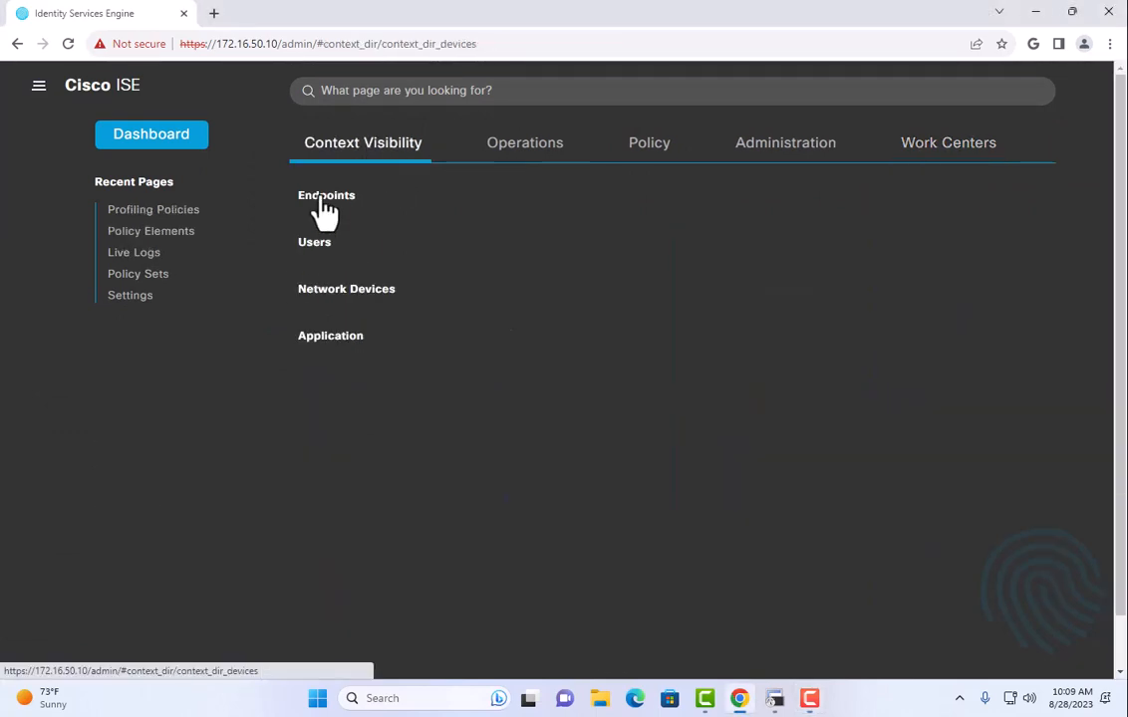
scroll(297, 484, down, 3)
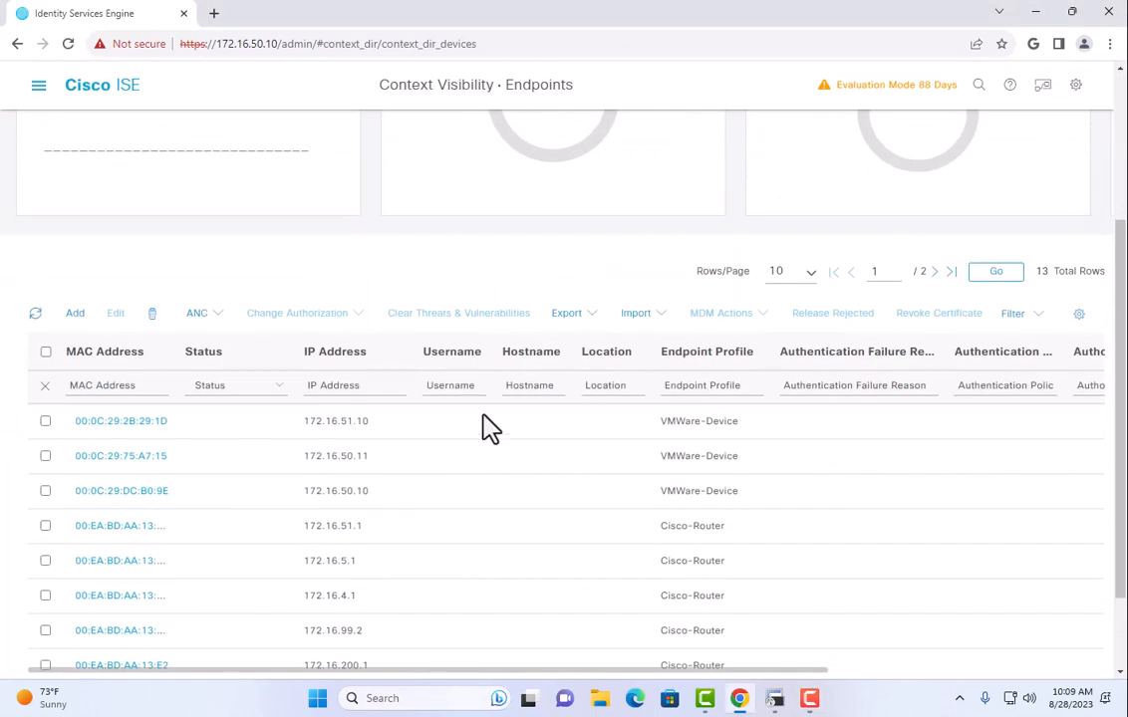
Open Operations > RADIUS > Live Logs and return to the switch terminal session.
click(38, 92)
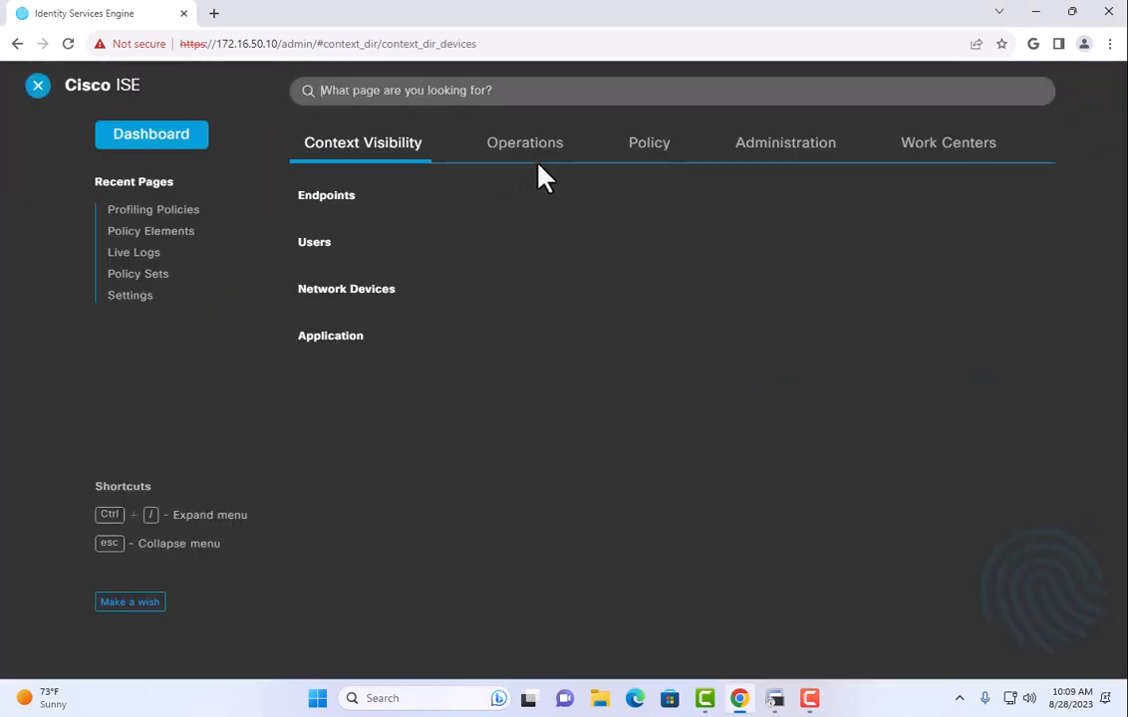
click(525, 147)
click(340, 227)
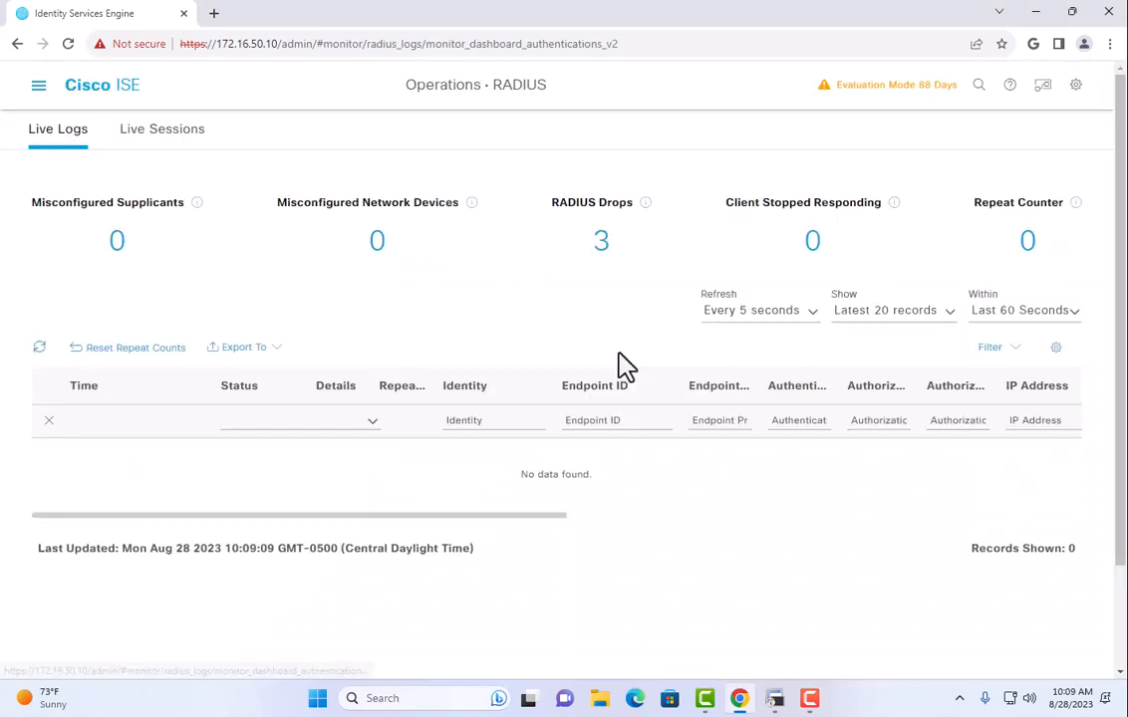
click(775, 699)
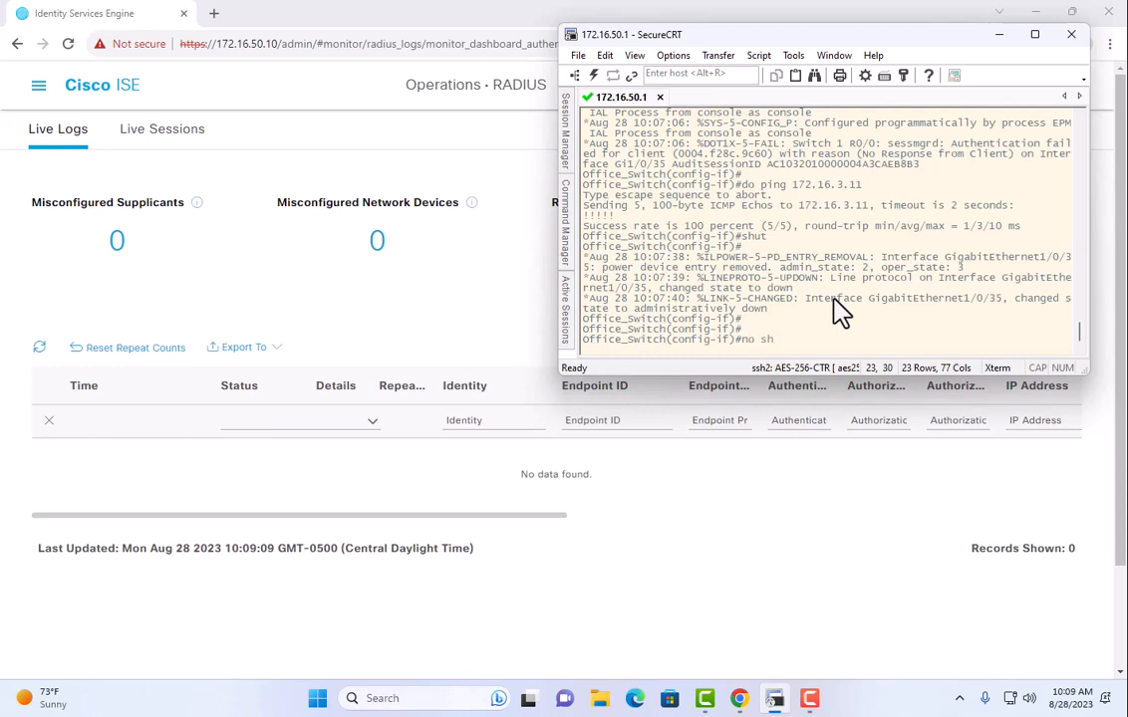
Run 'no shut' on Gi1/0/35, exit configuration mode twice, and widen the Endpoint Profile column.
text(no shut)
key(Return)
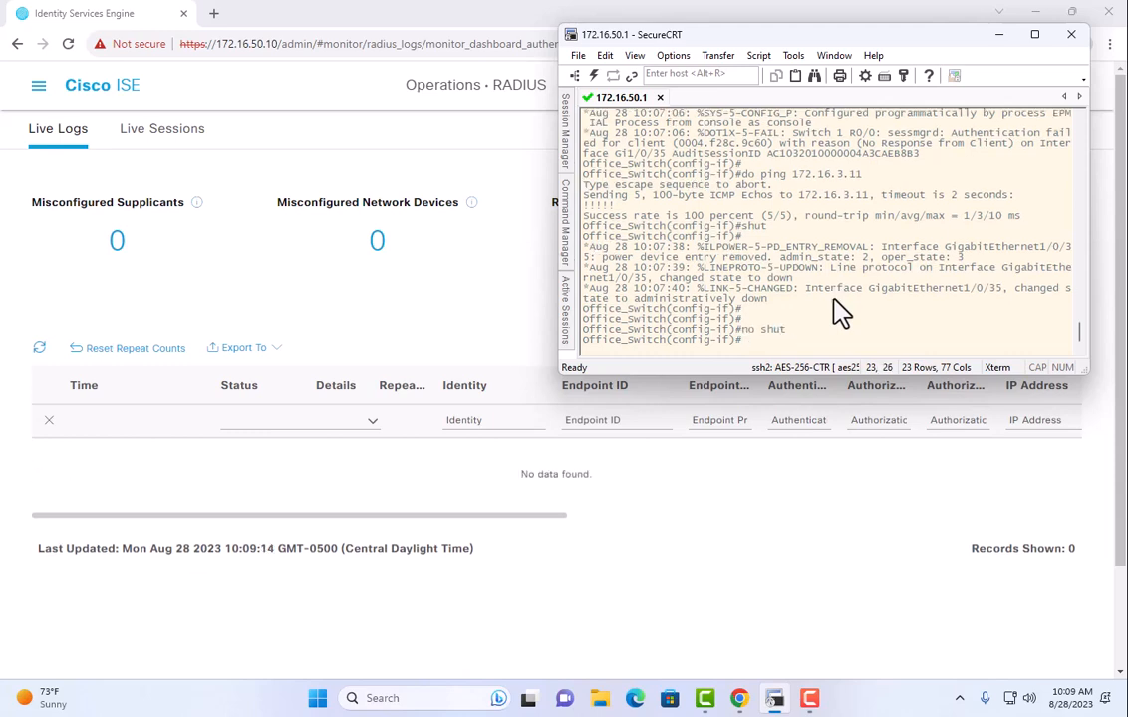
text(exit)
key(Return)
text(exit)
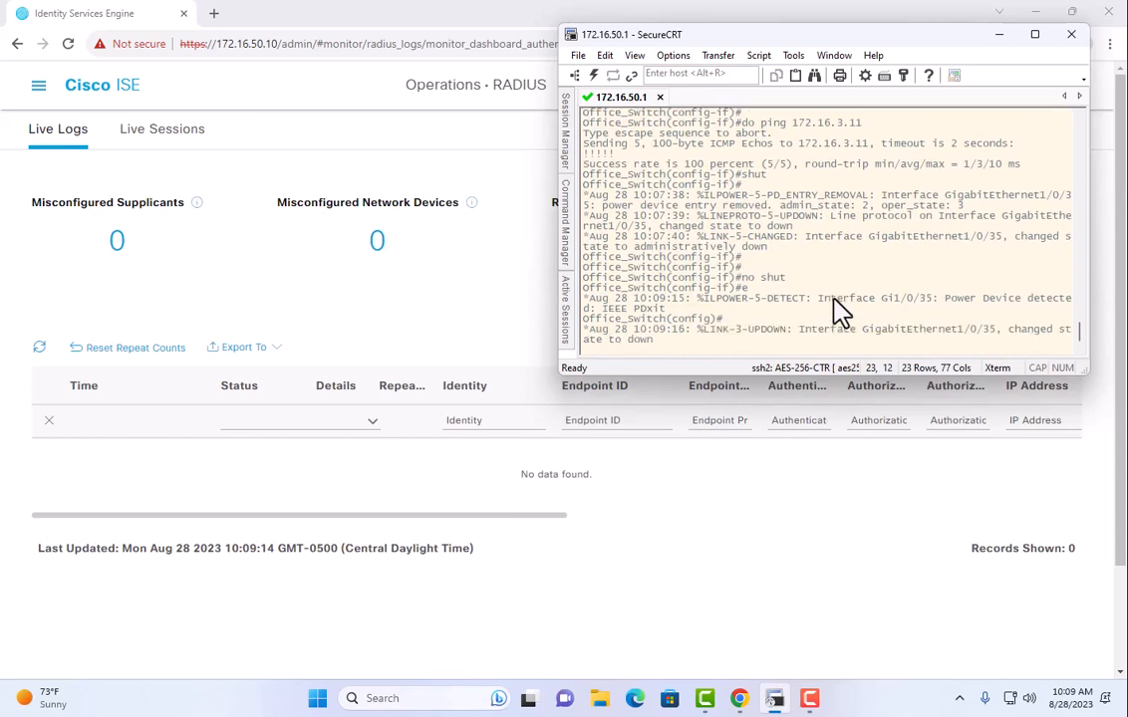
key(Return)
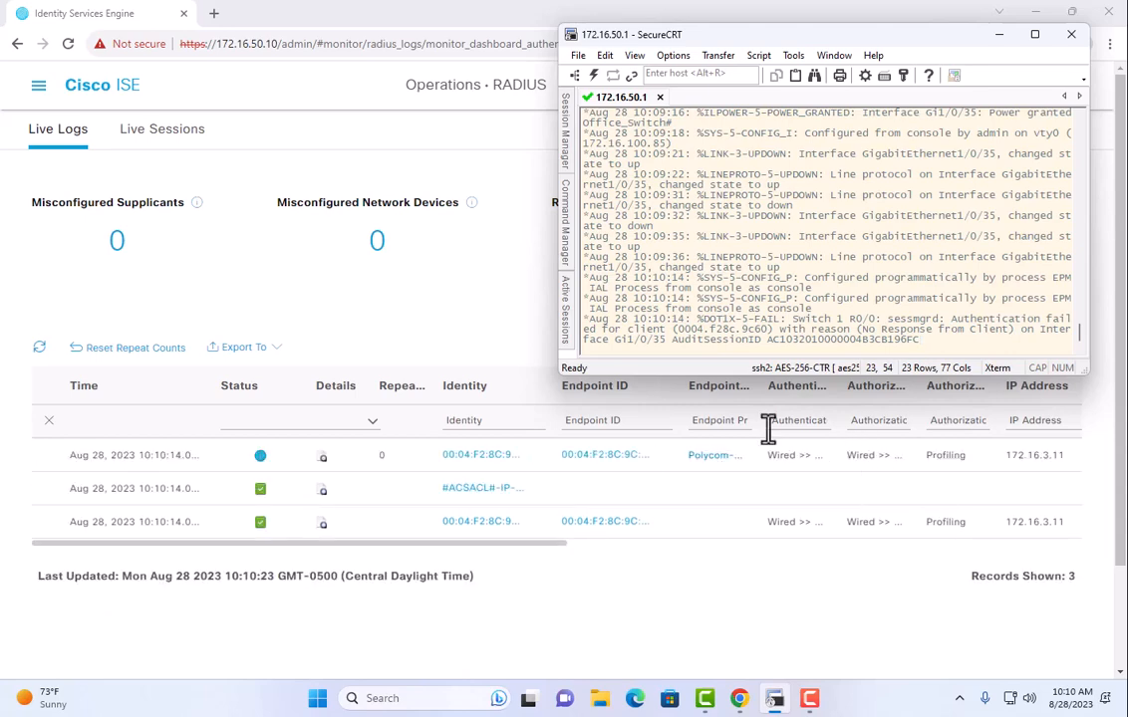
mouse_move(764, 390)
mouse_down()
mouse_move(827, 391)
mouse_move(785, 395)
mouse_up()
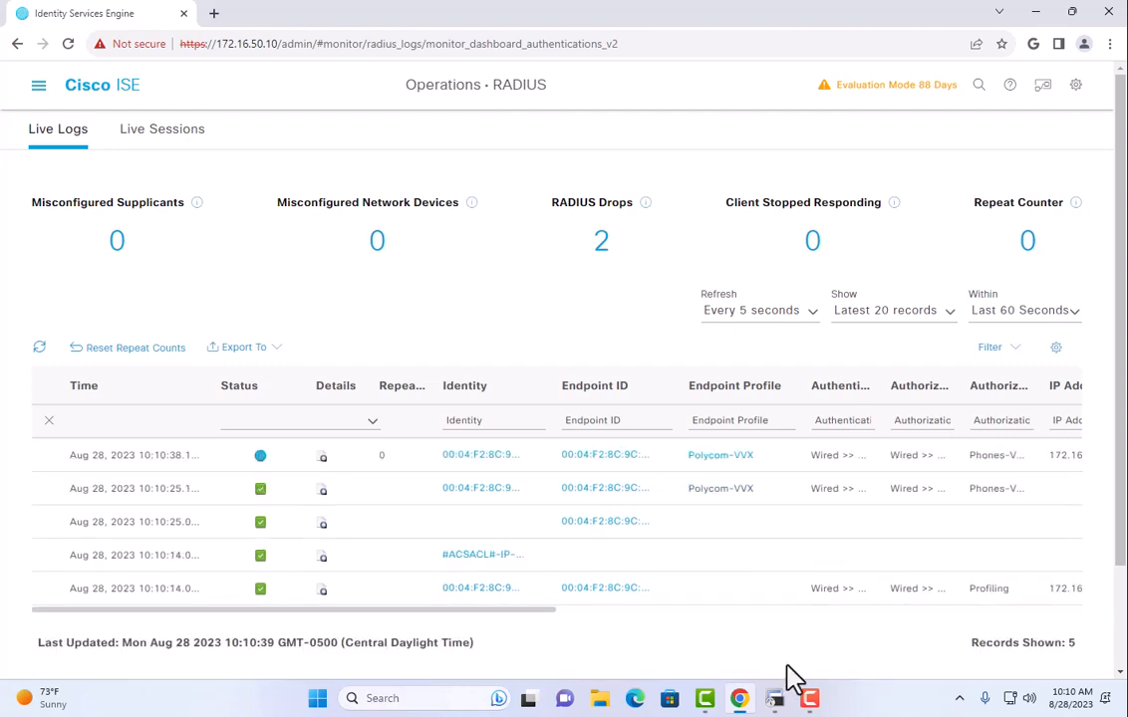
Ping the Polycom phone at 172.16.3.11 from the switch session.
click(775, 698)
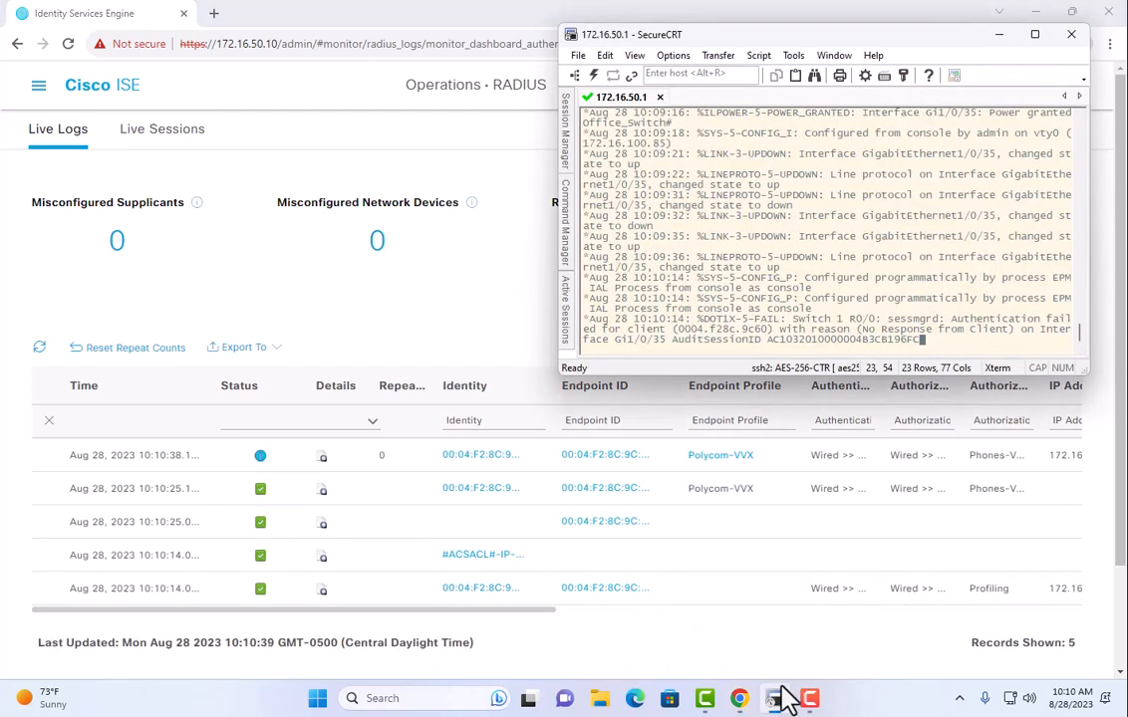
key(Return)
key(Return)
key(Return)
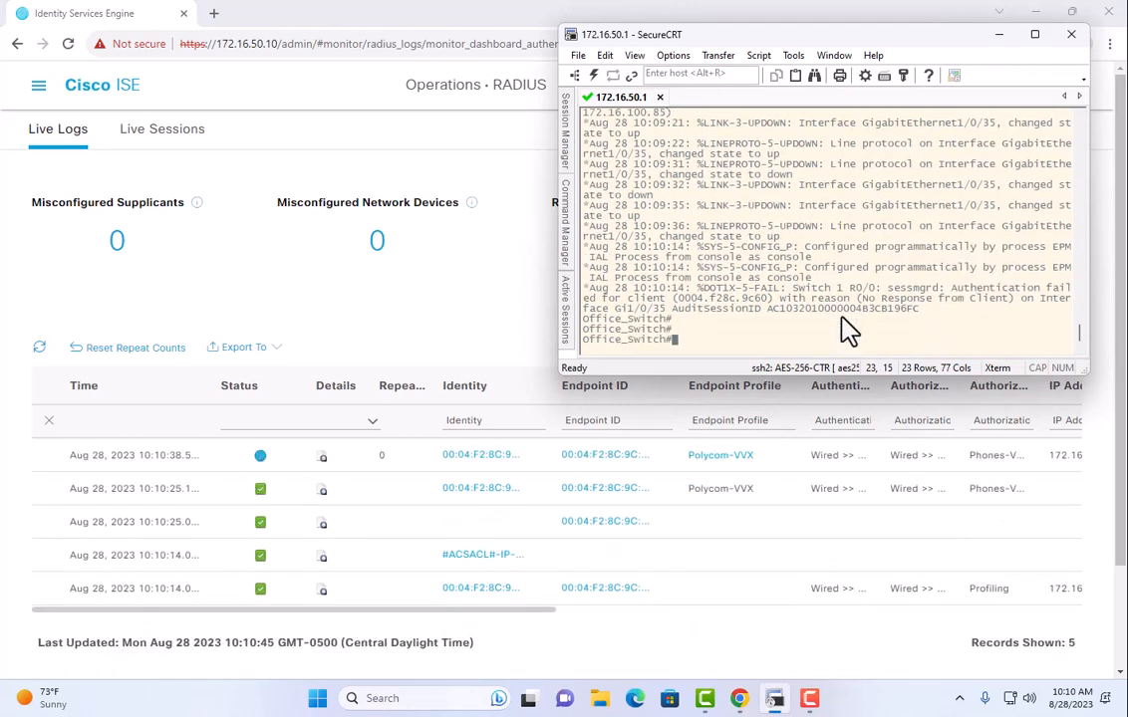
text(ping 172.16.3.11)
key(Return)
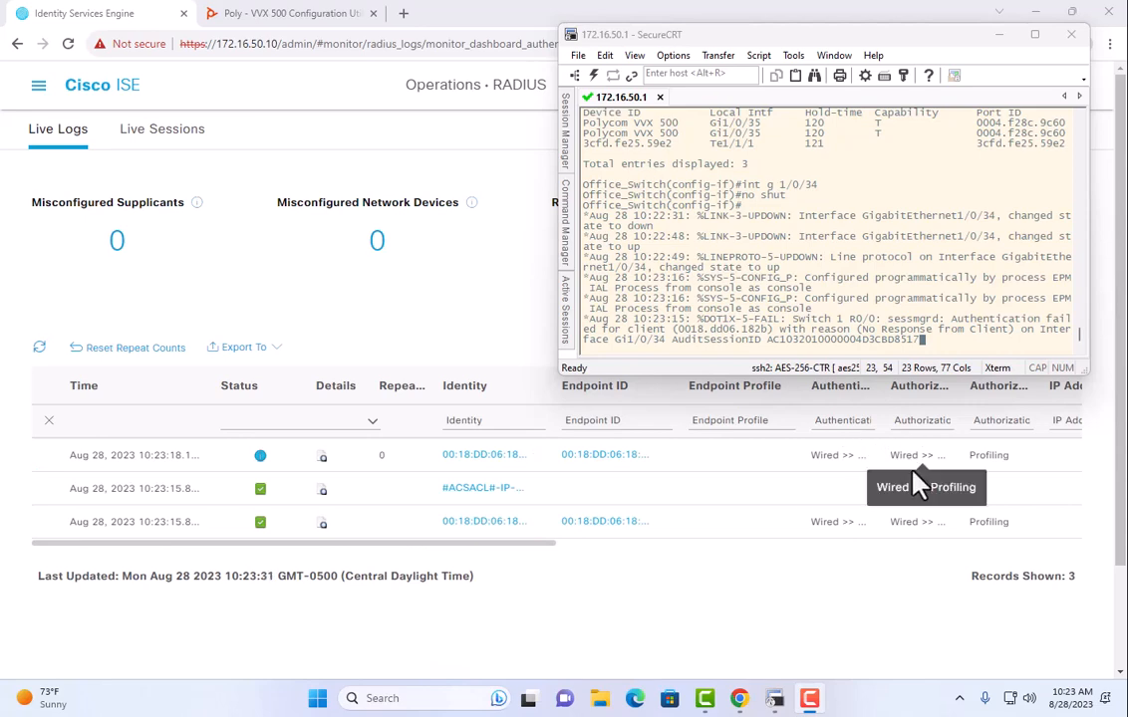
Widen the Identity column in the RADIUS Live Logs.
click(37, 85)
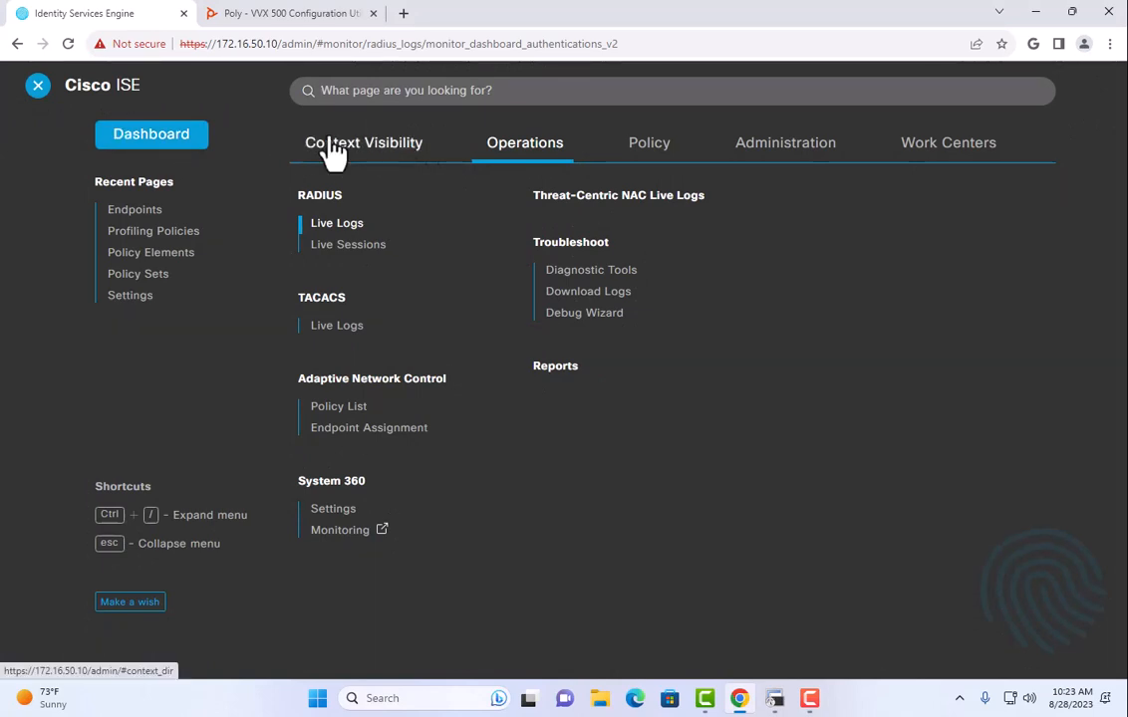
click(38, 86)
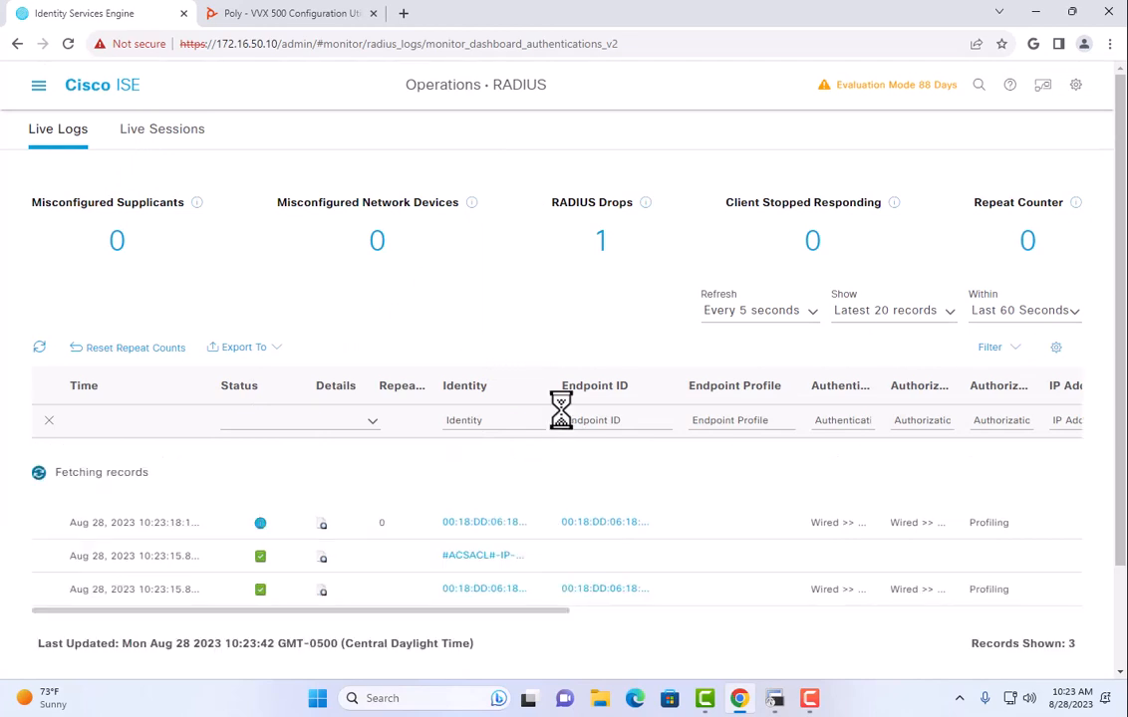
drag(551, 388, 636, 385)
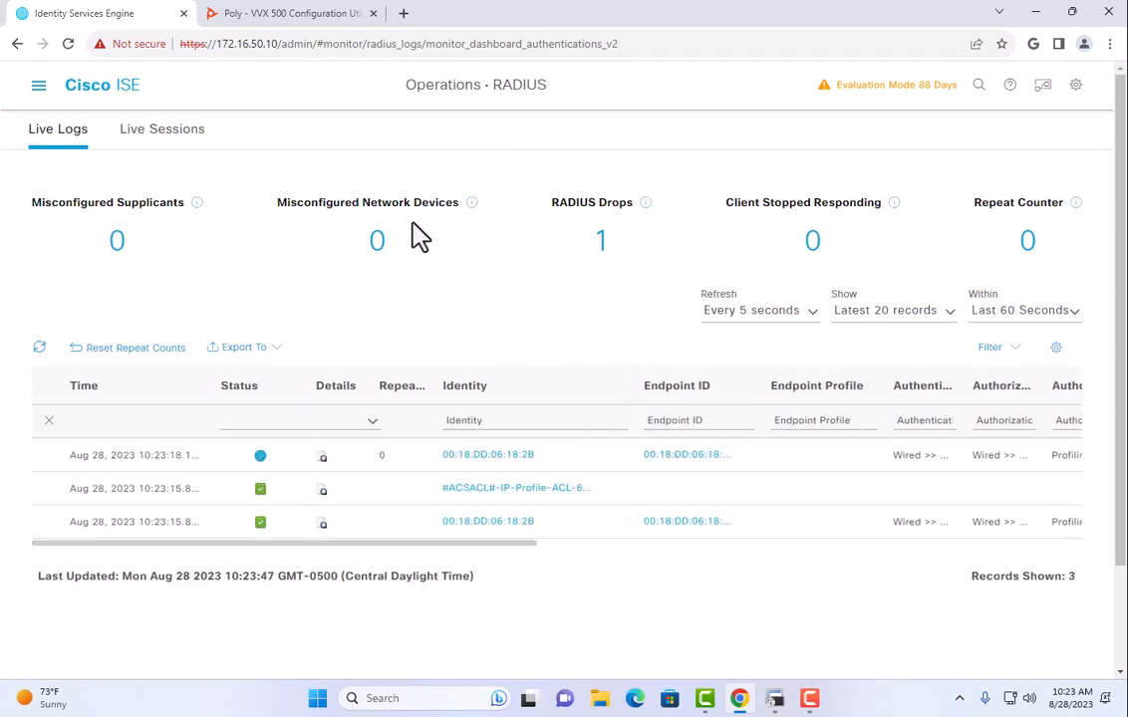
In Context Visibility > Endpoints, find 00:18:DD:06:18:2B, profiled Unknown, and open its details.
click(38, 85)
click(350, 159)
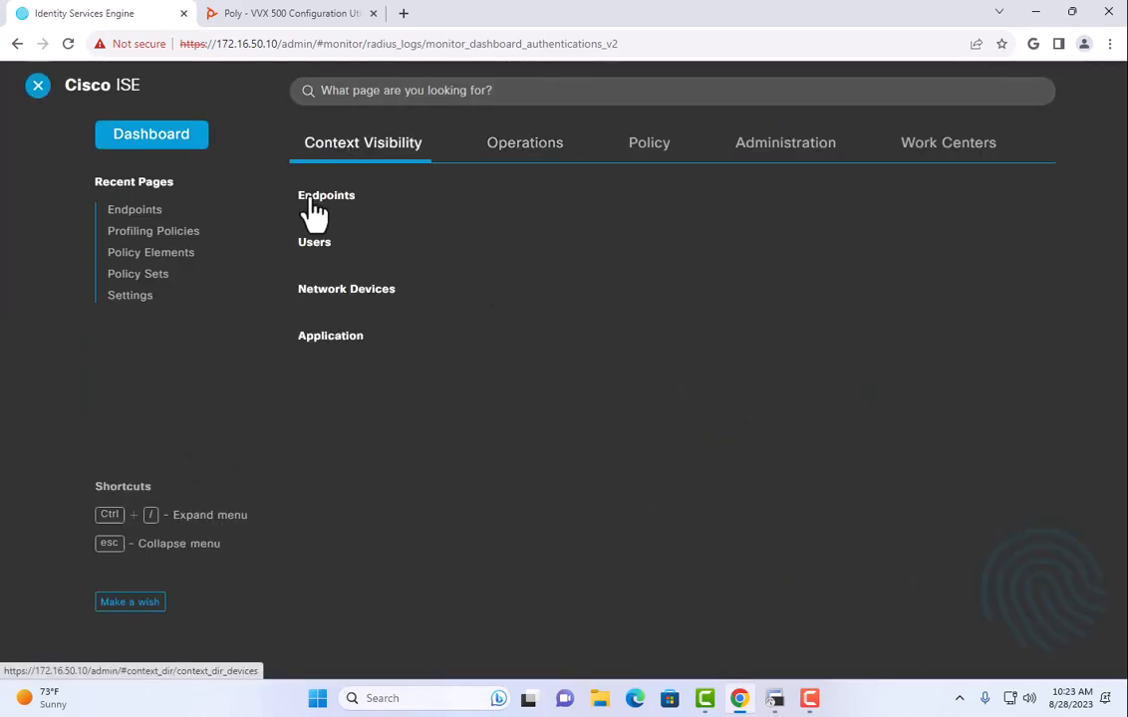
click(311, 201)
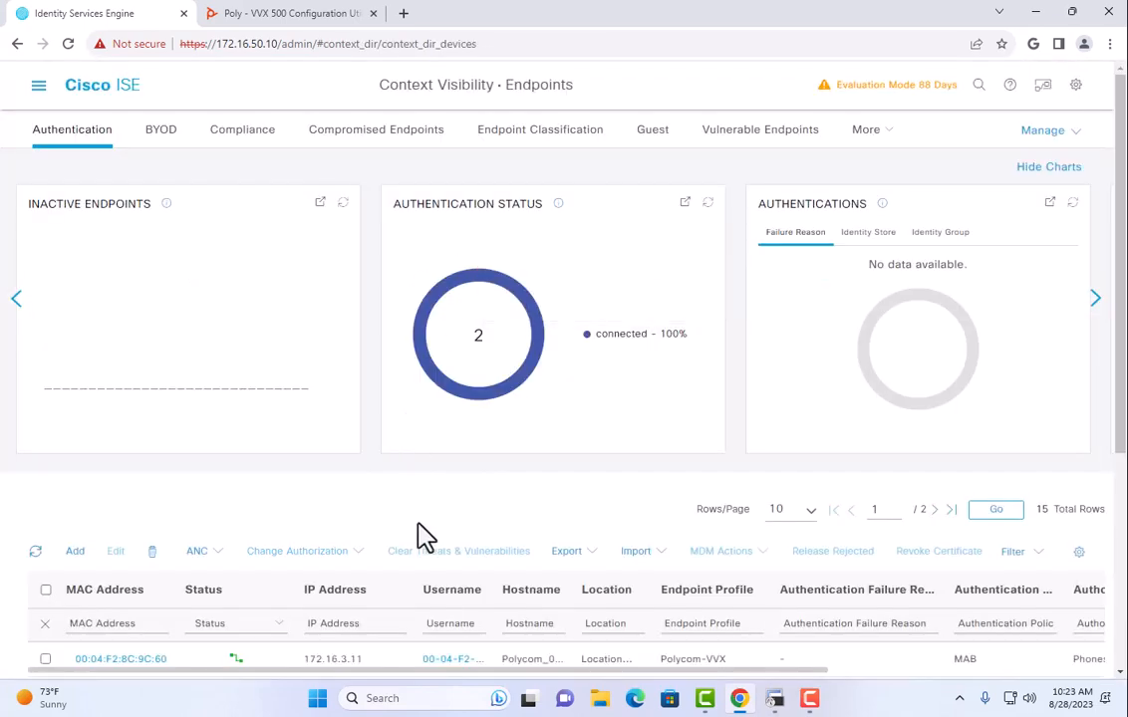
scroll(214, 449, down, 5)
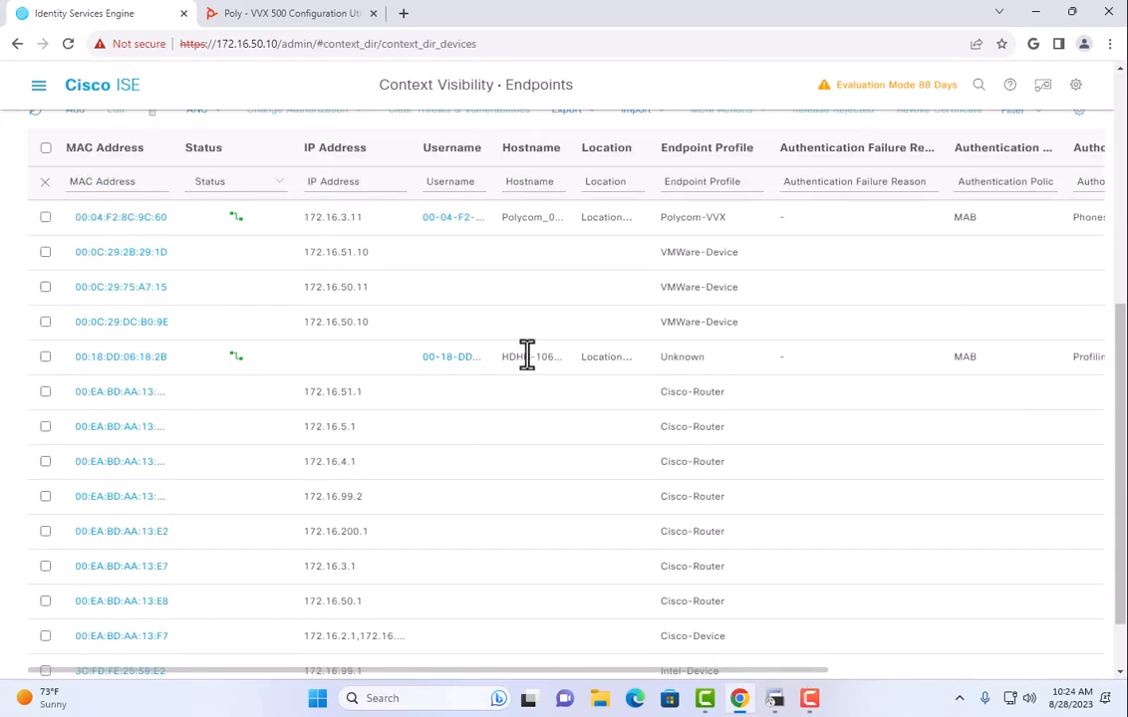
drag(503, 355, 571, 364)
drag(704, 356, 662, 373)
scroll(326, 423, up, 3)
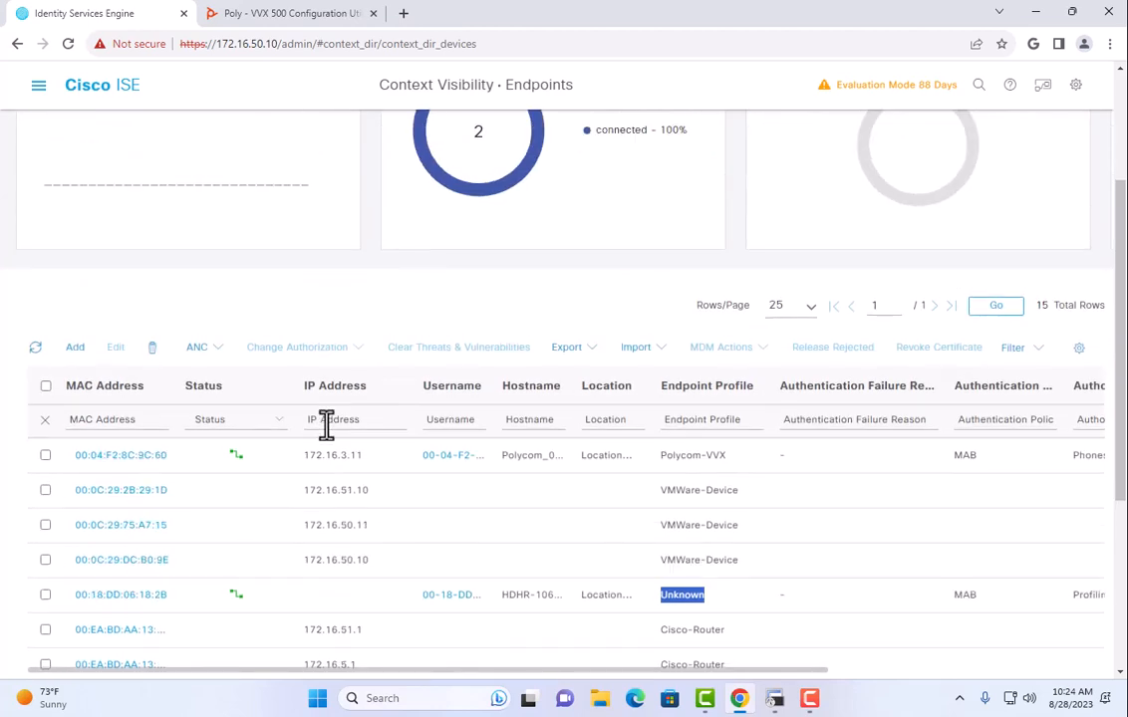
click(125, 595)
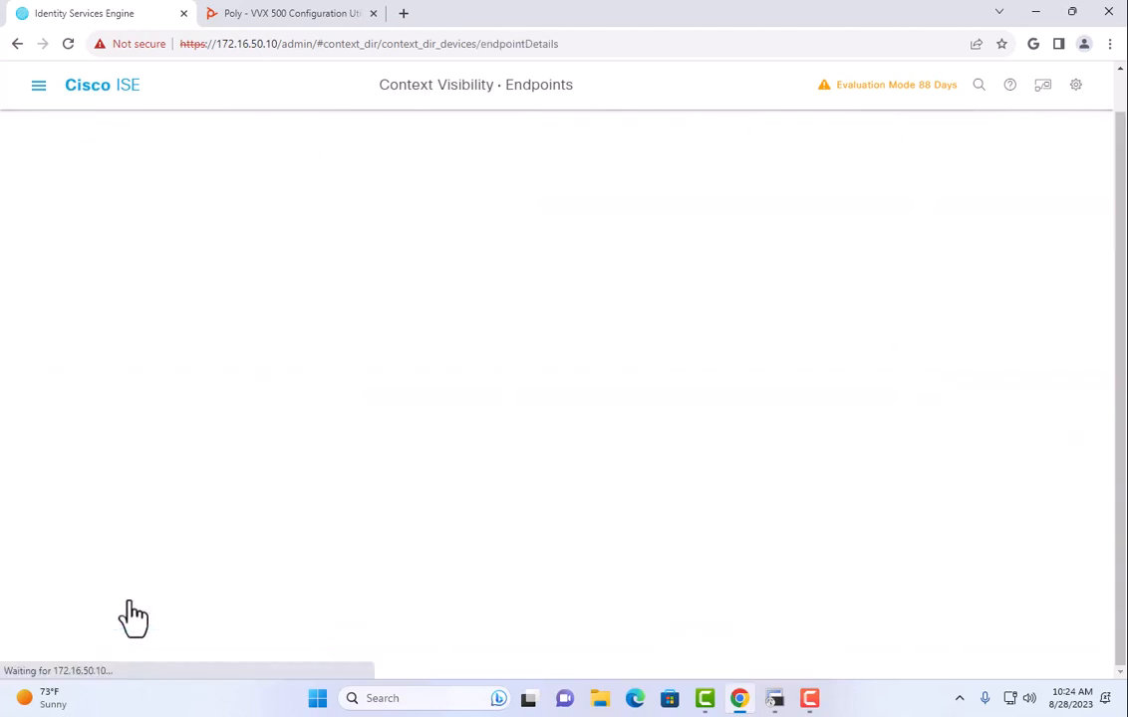
Show the endpoint's Other Attributes and scroll through them, noting the Query Probe source.
click(190, 284)
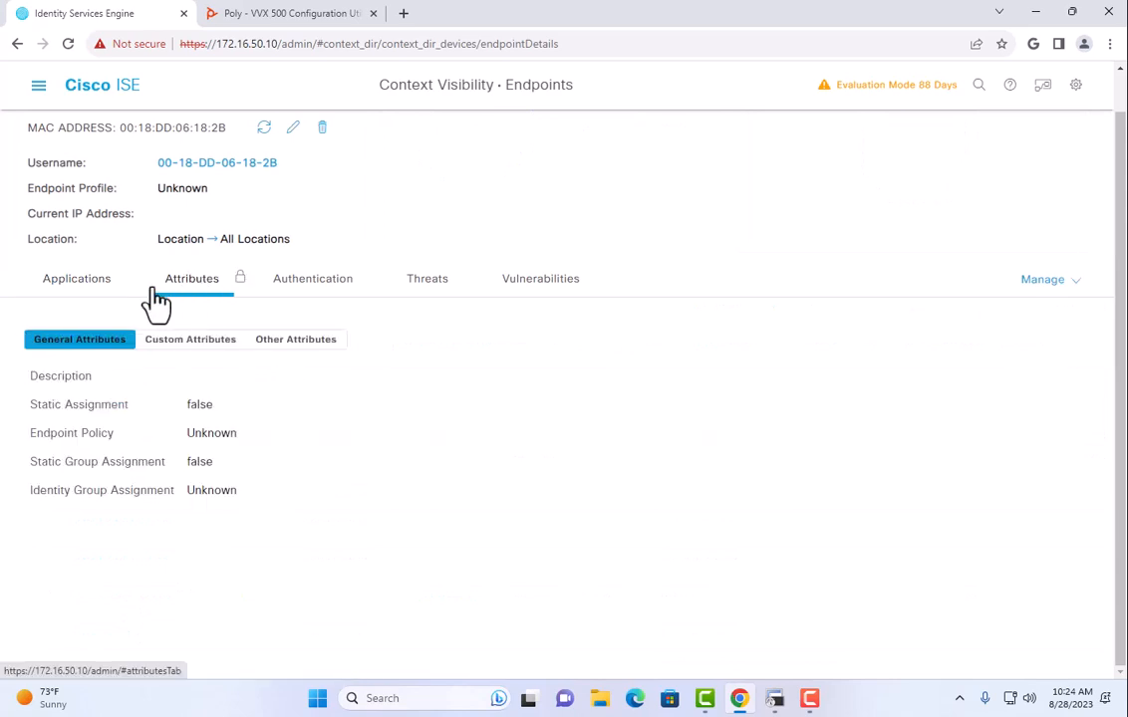
click(271, 341)
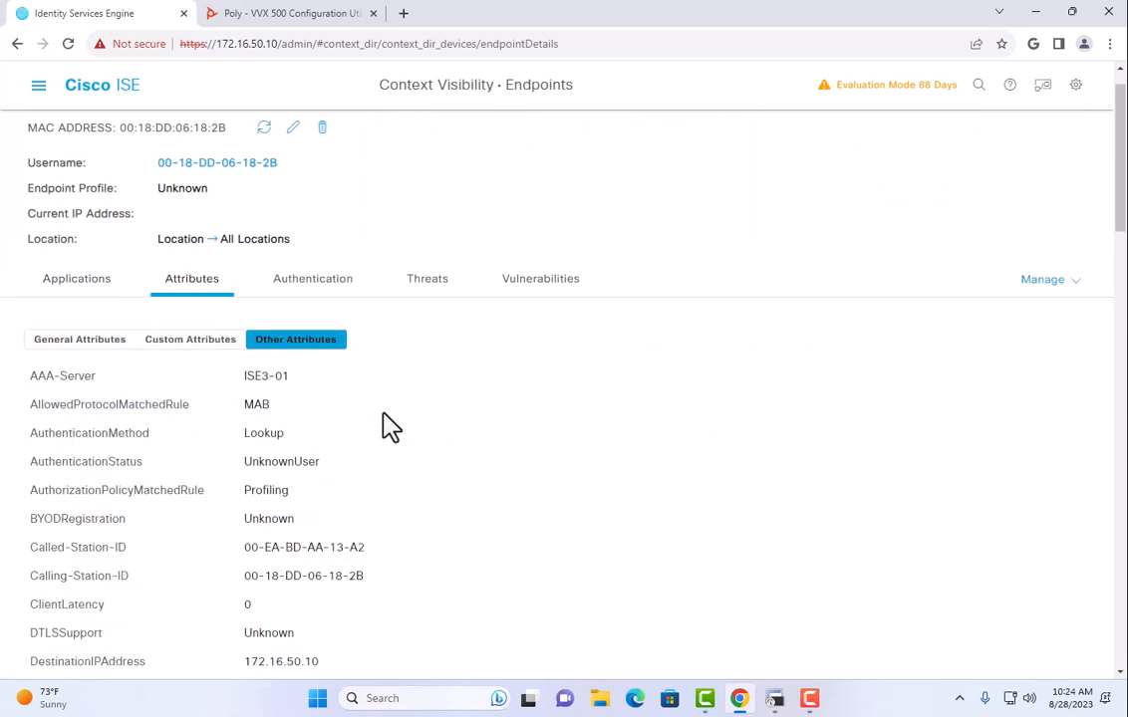
scroll(388, 426, down, 2)
scroll(397, 427, down, 2)
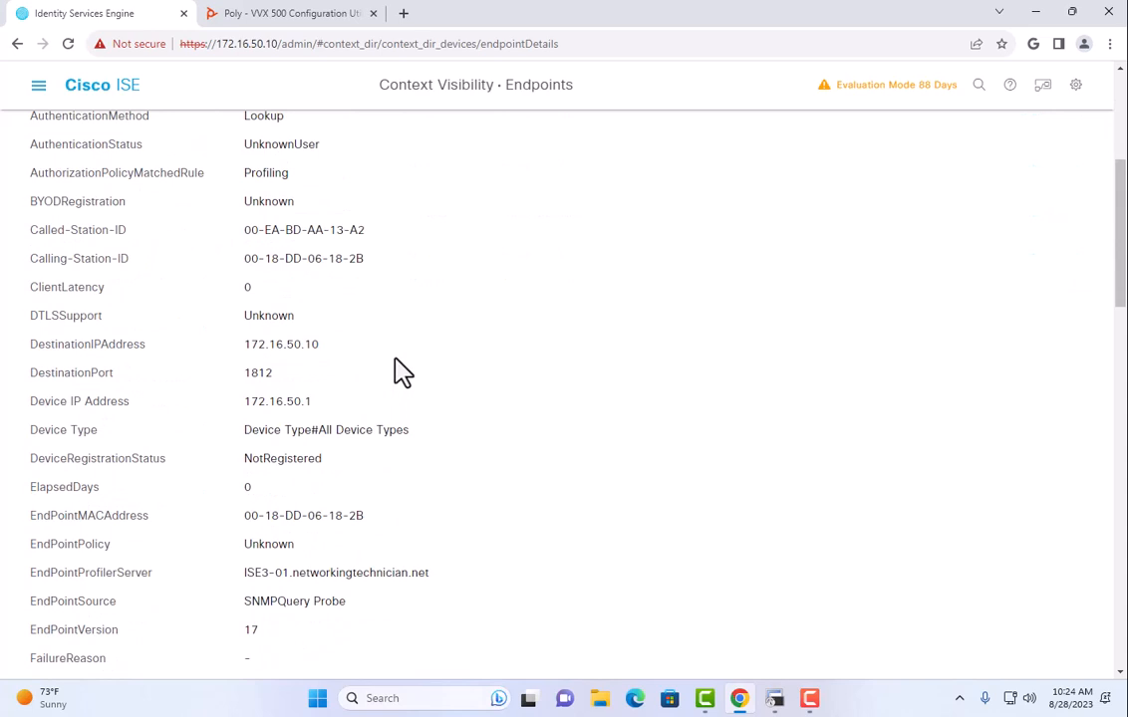
scroll(401, 370, down, 3)
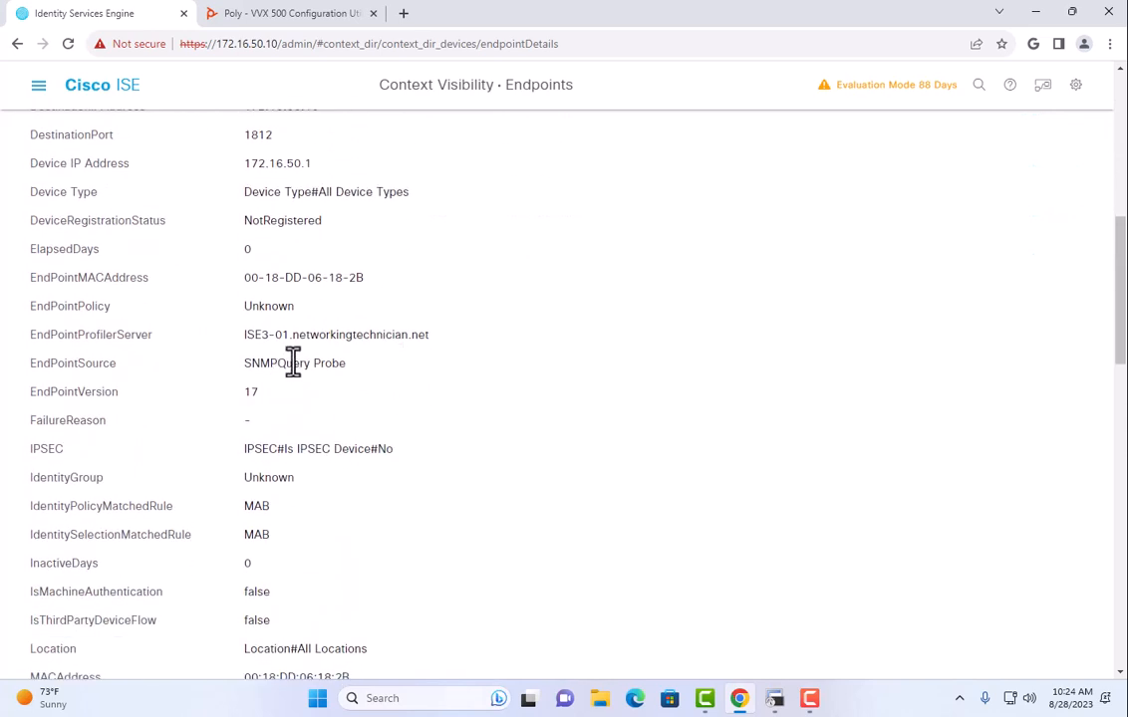
drag(278, 363, 446, 377)
scroll(445, 377, down, 1)
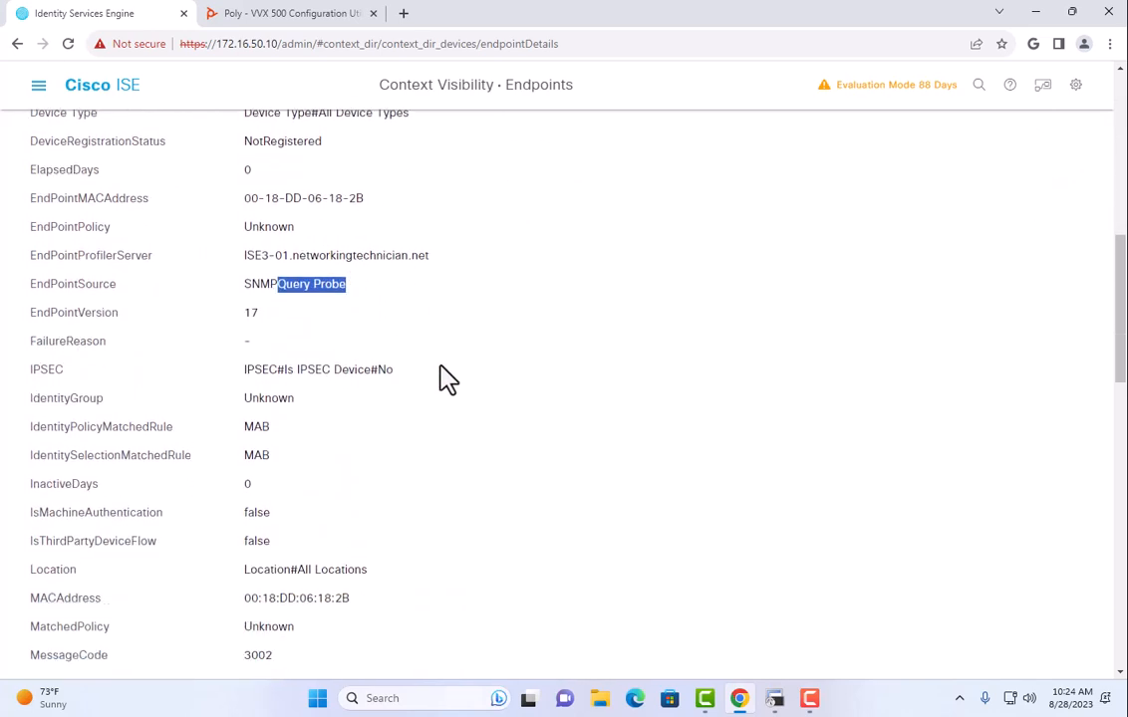
scroll(446, 376, down, 2)
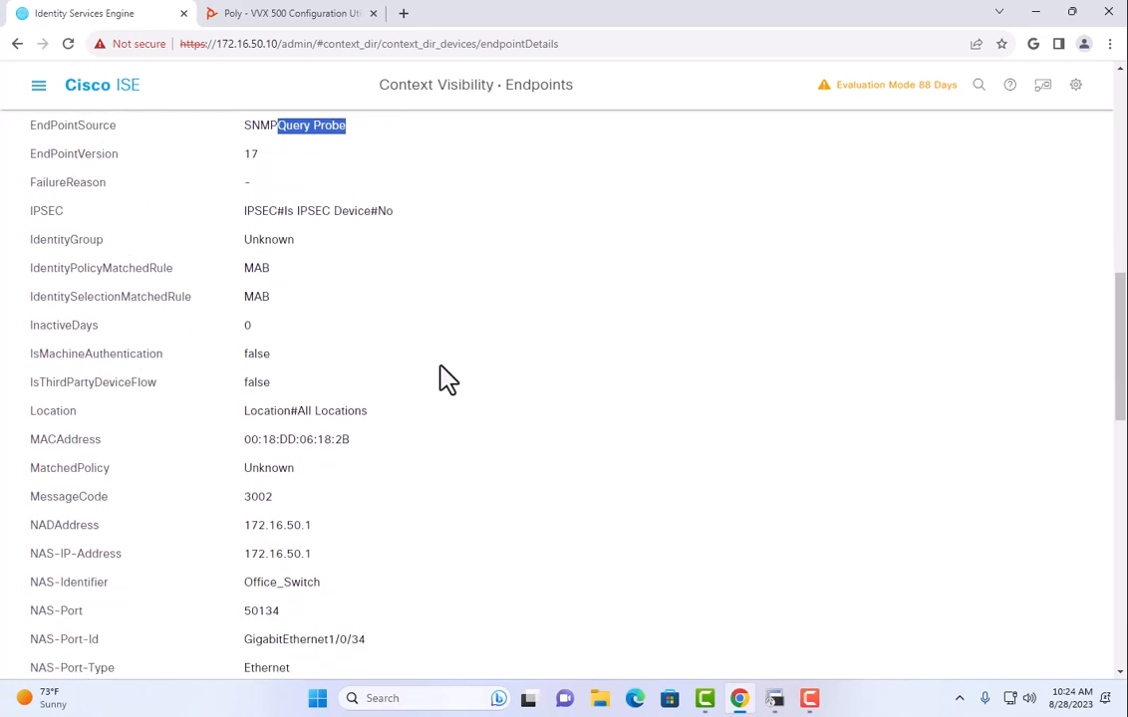
scroll(445, 377, down, 1)
scroll(445, 376, down, 2)
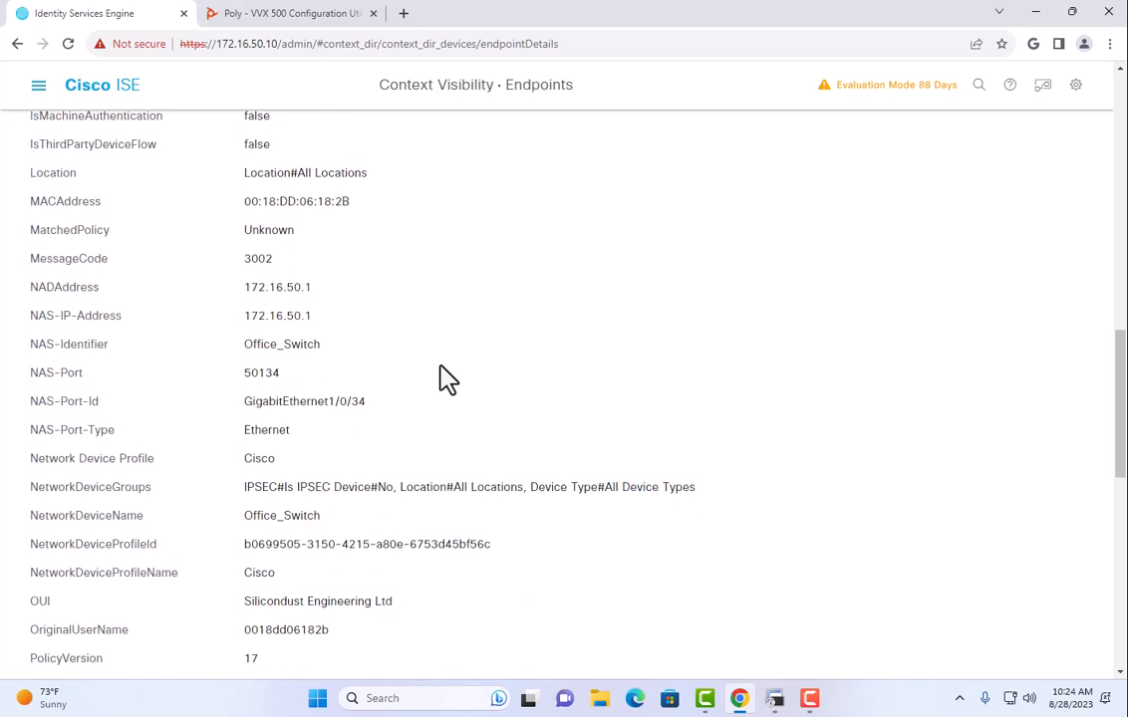
scroll(446, 377, down, 1)
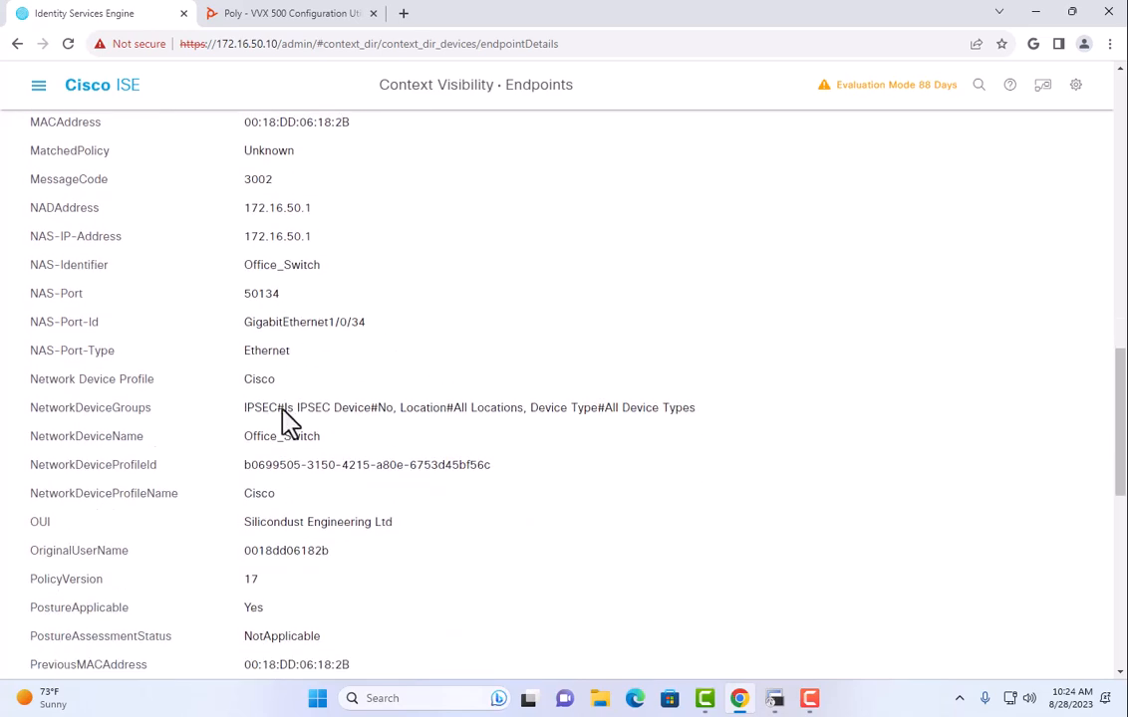
Copy the endpoint's OUI value 'Silicondust Engineering Ltd'.
drag(247, 521, 445, 530)
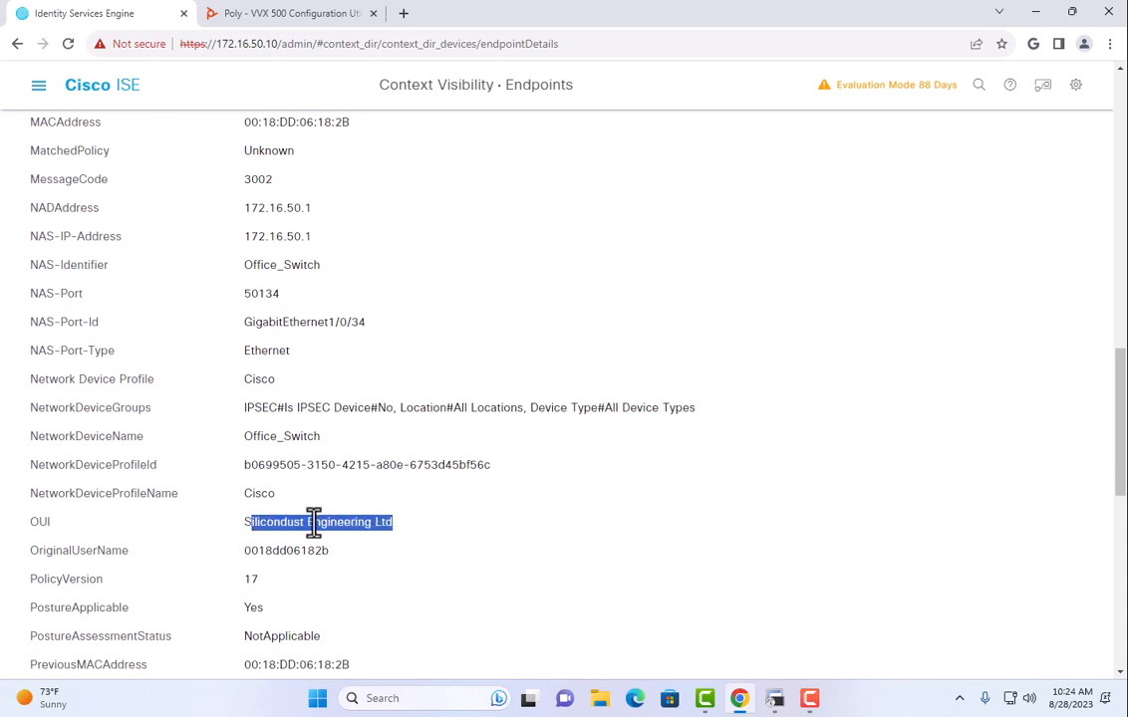
click(248, 521)
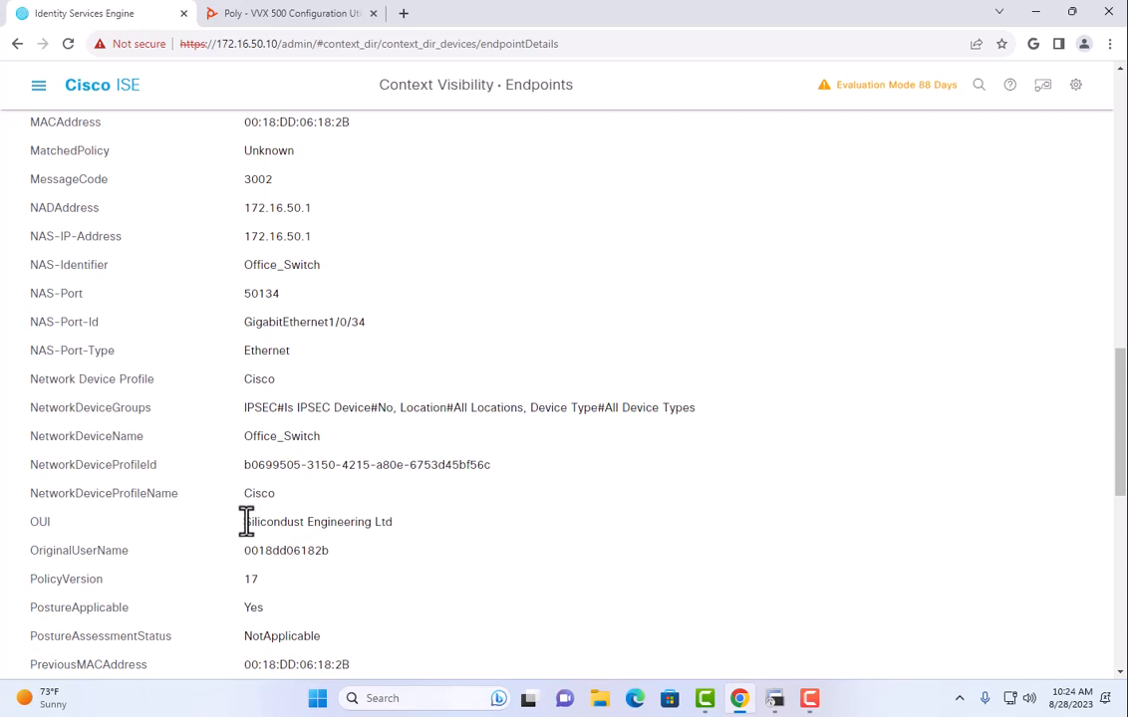
drag(244, 521, 424, 528)
right_click(359, 520)
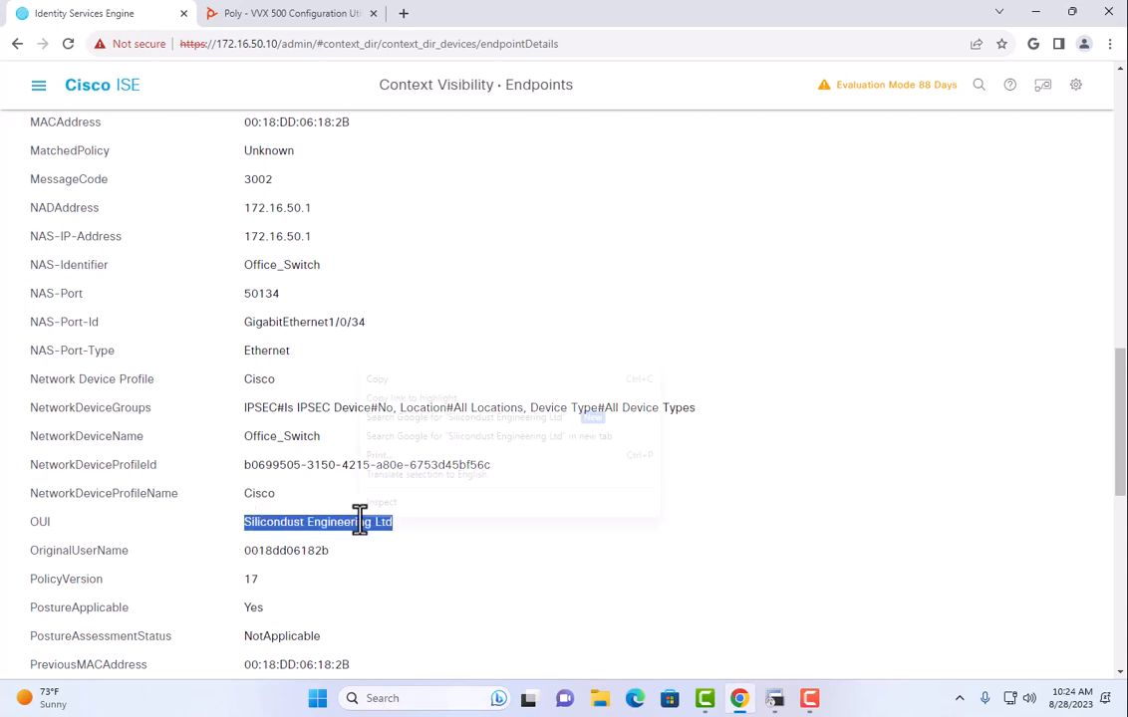
click(409, 380)
scroll(264, 419, down, 3)
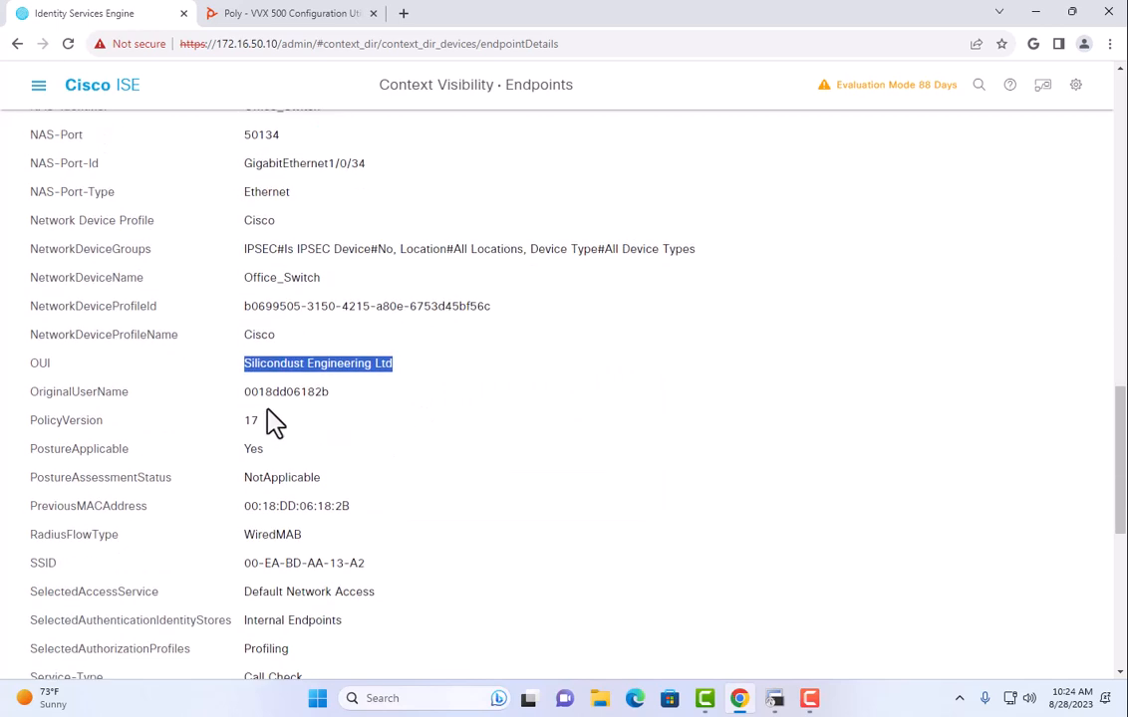
scroll(299, 398, down, 3)
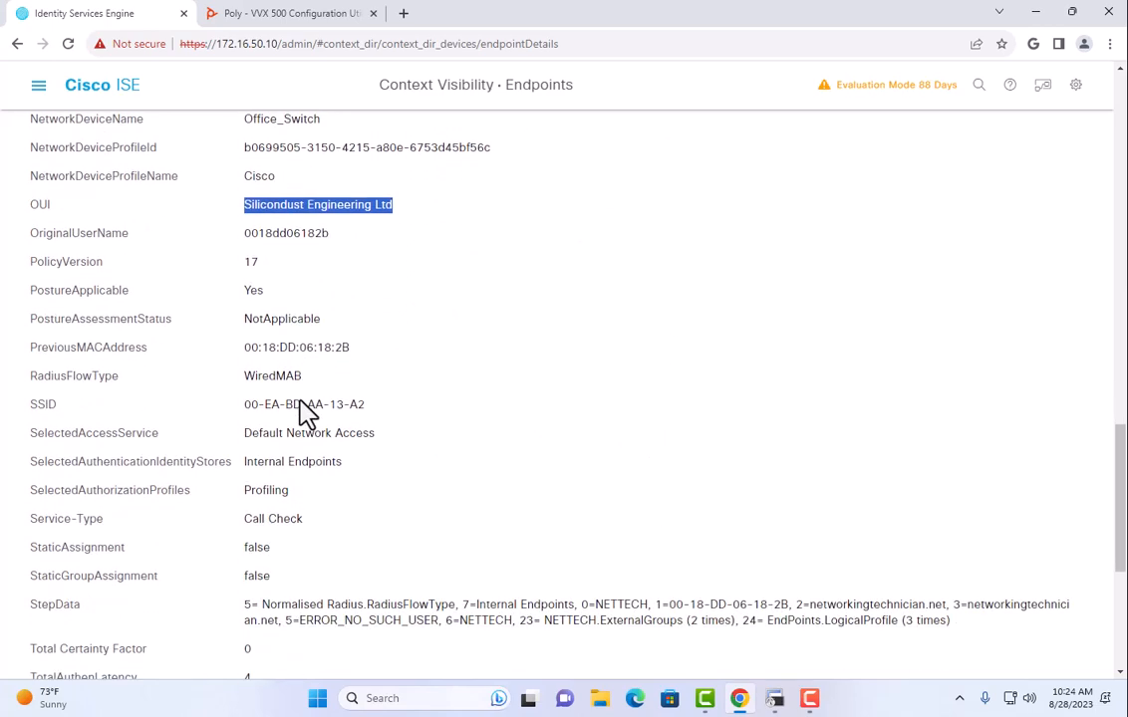
scroll(304, 409, down, 7)
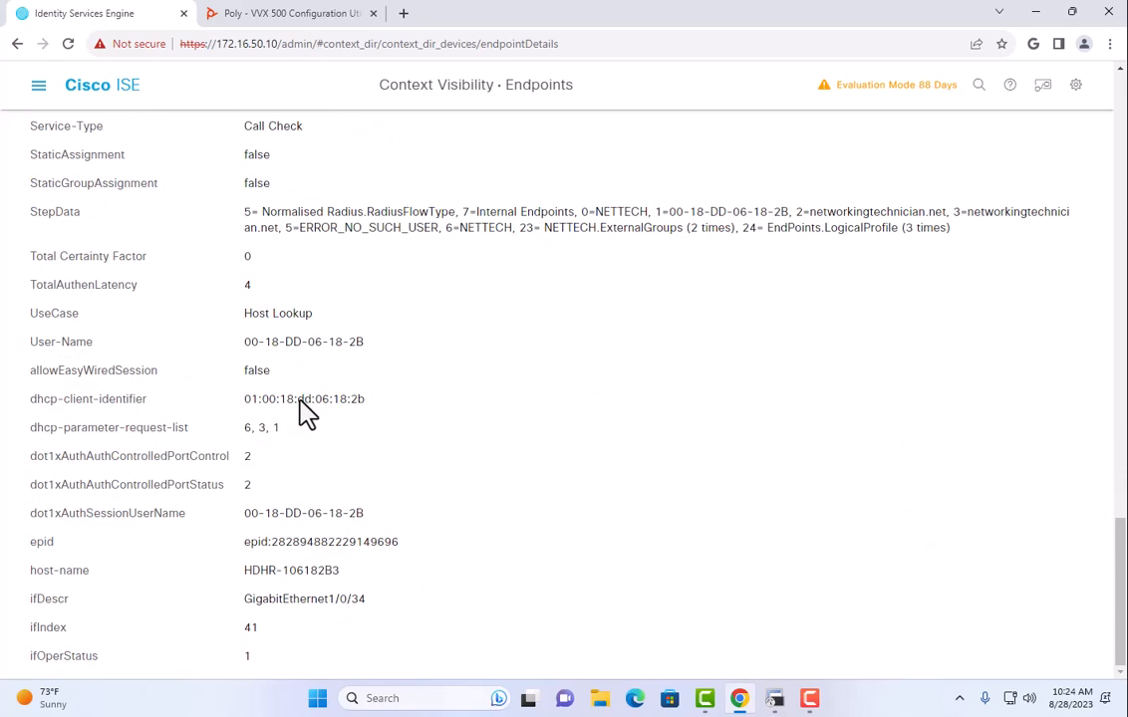
scroll(299, 399, up, 15)
click(38, 85)
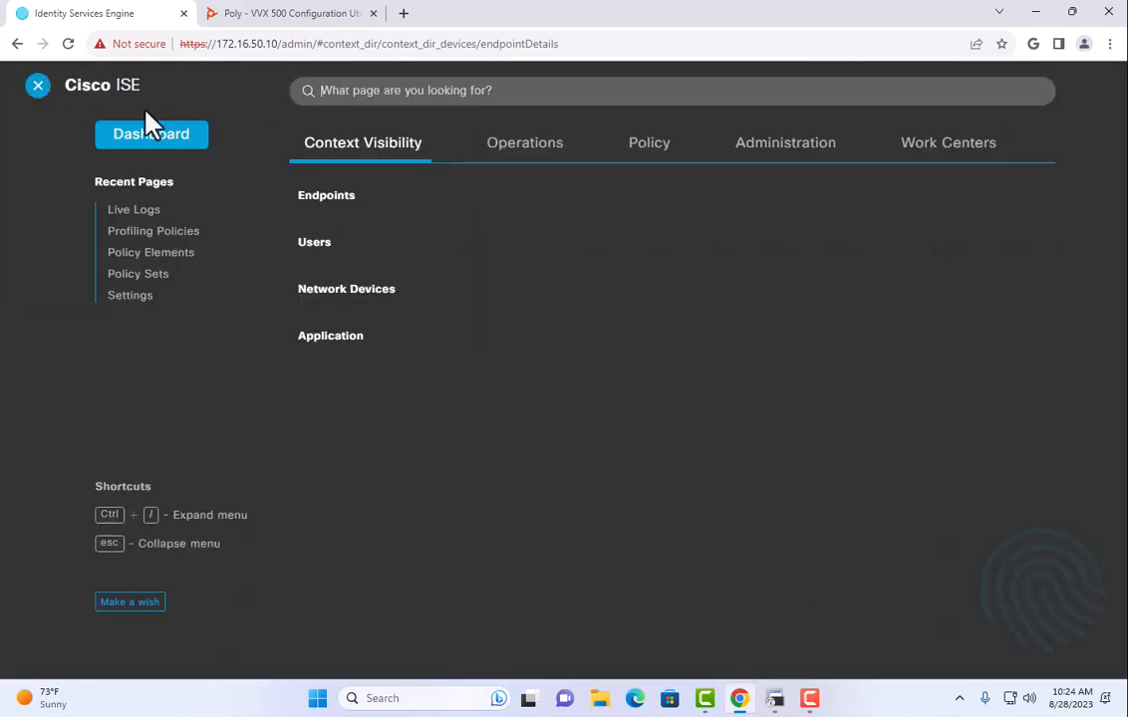
Show RADIUS Live Logs limited to the last 5 minutes.
mouse_move(476, 145)
click(325, 228)
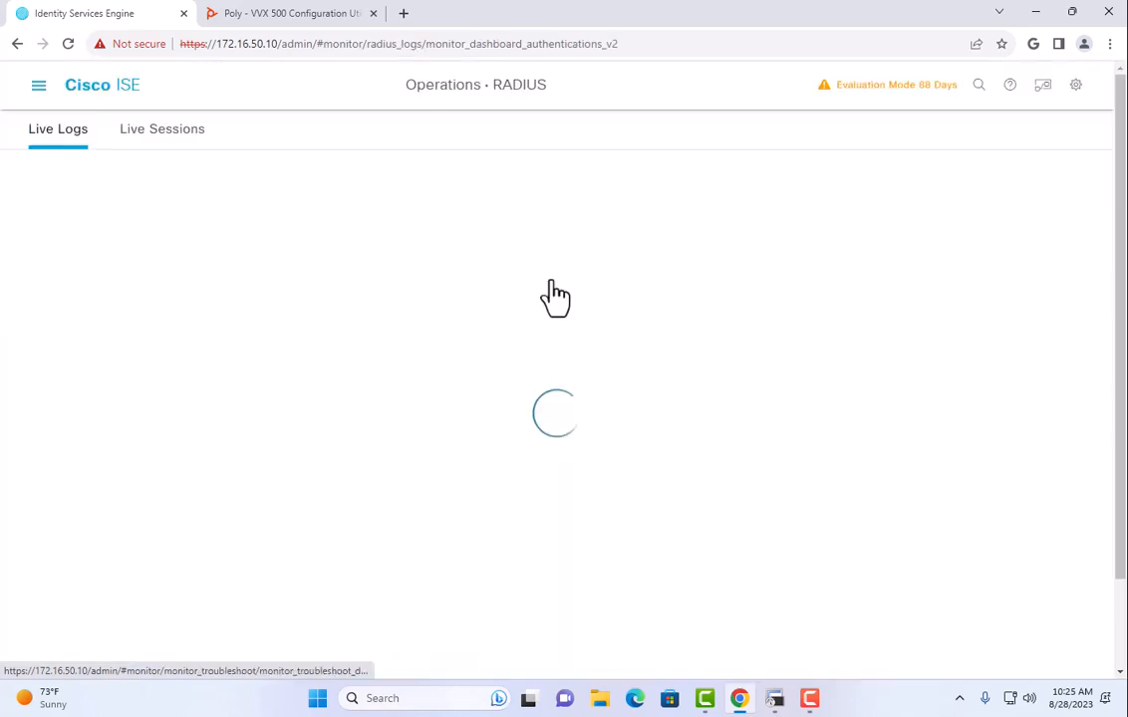
click(1010, 313)
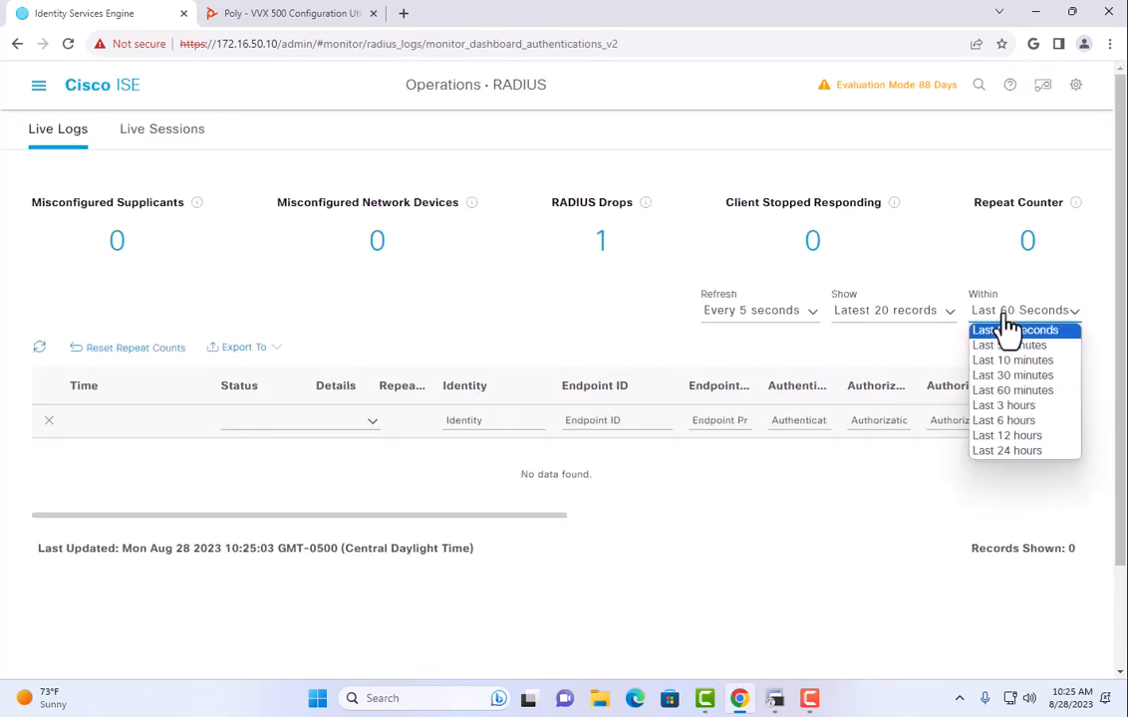
click(1006, 345)
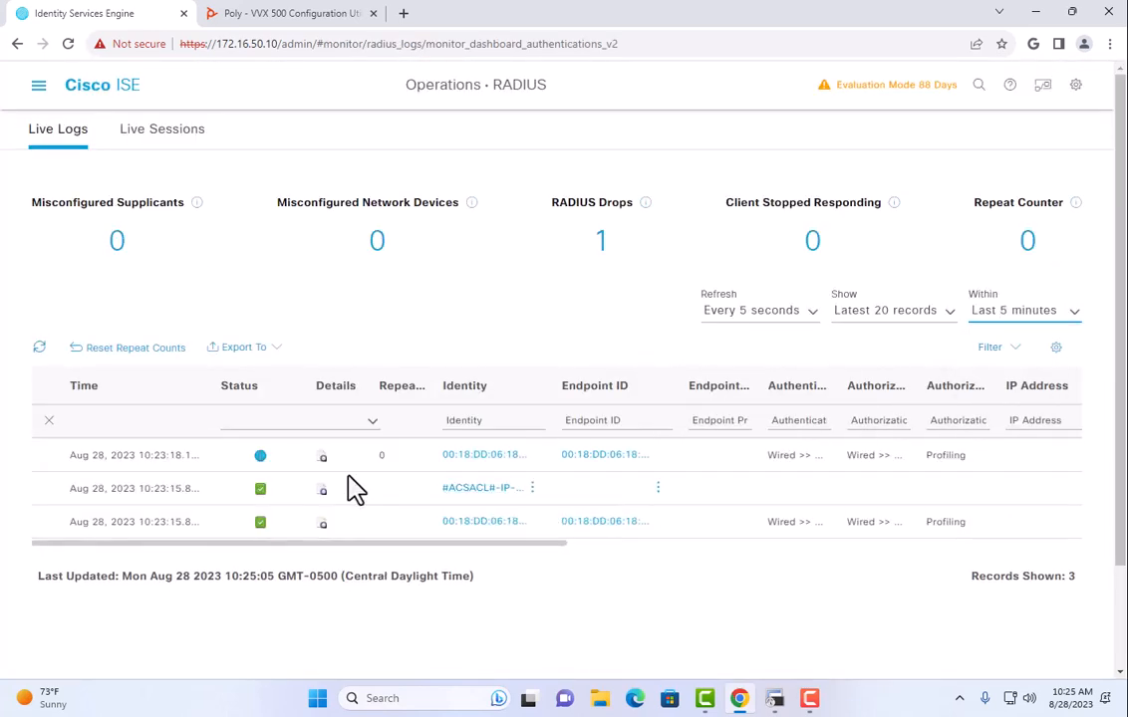
Review a log entry's authentication detail report, then return to the live logs.
click(321, 528)
scroll(383, 453, down, 8)
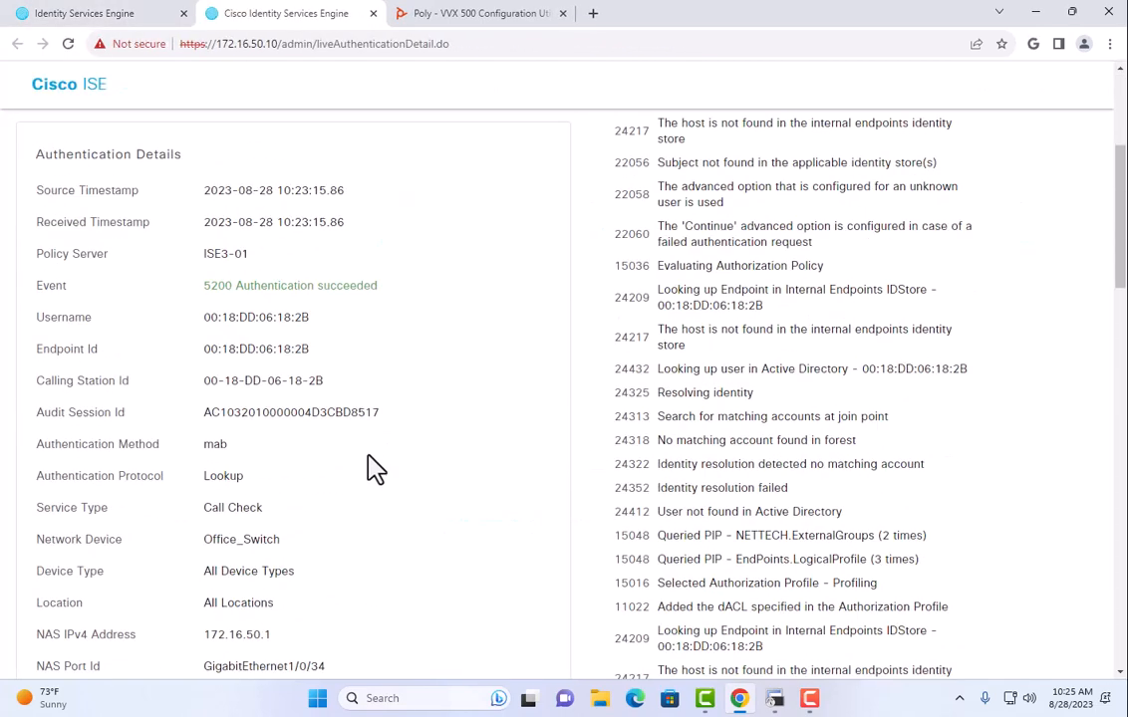
scroll(373, 463, down, 5)
scroll(370, 460, down, 1)
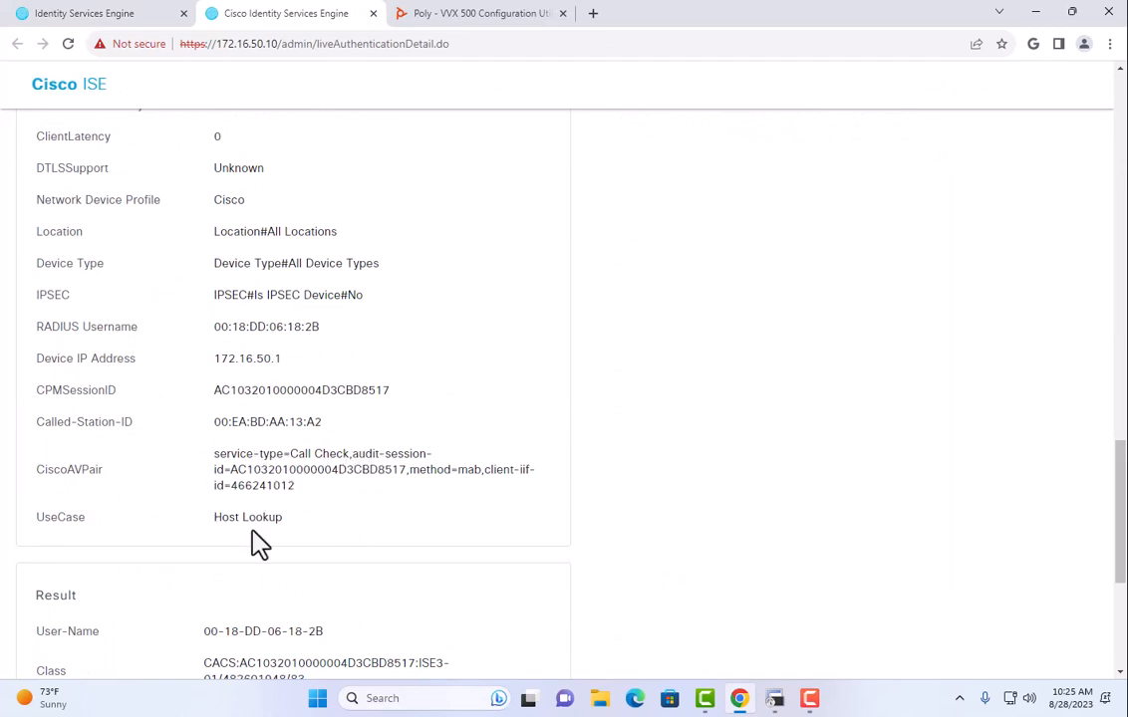
scroll(259, 538, up, 14)
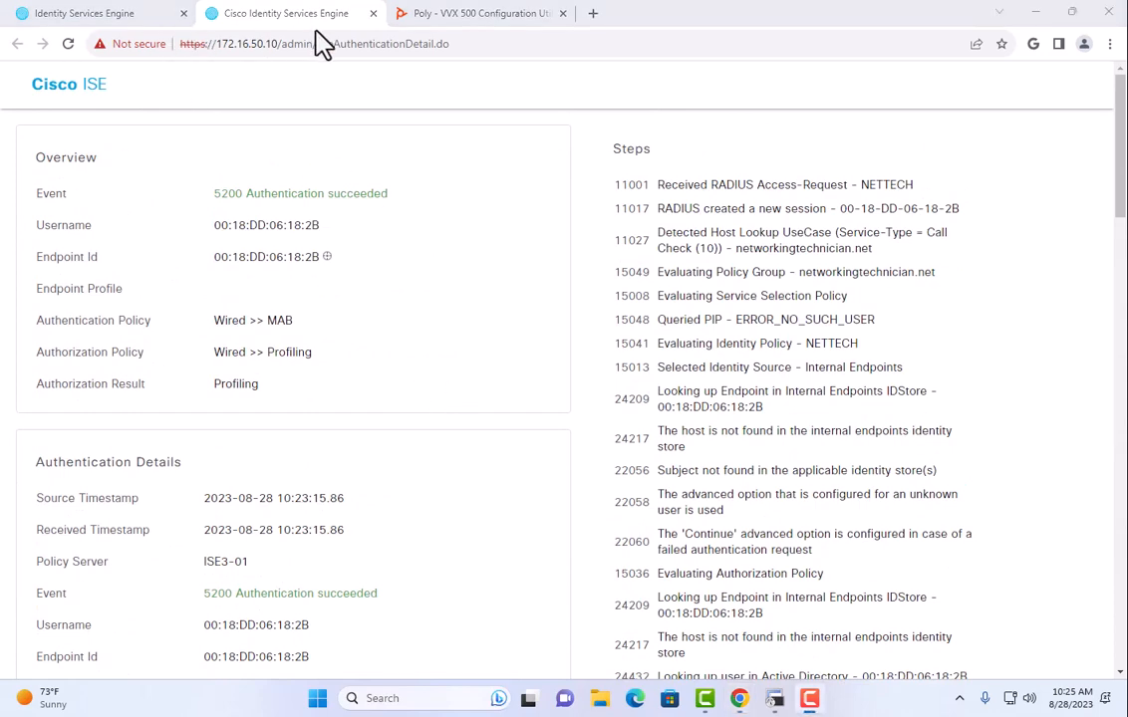
click(85, 13)
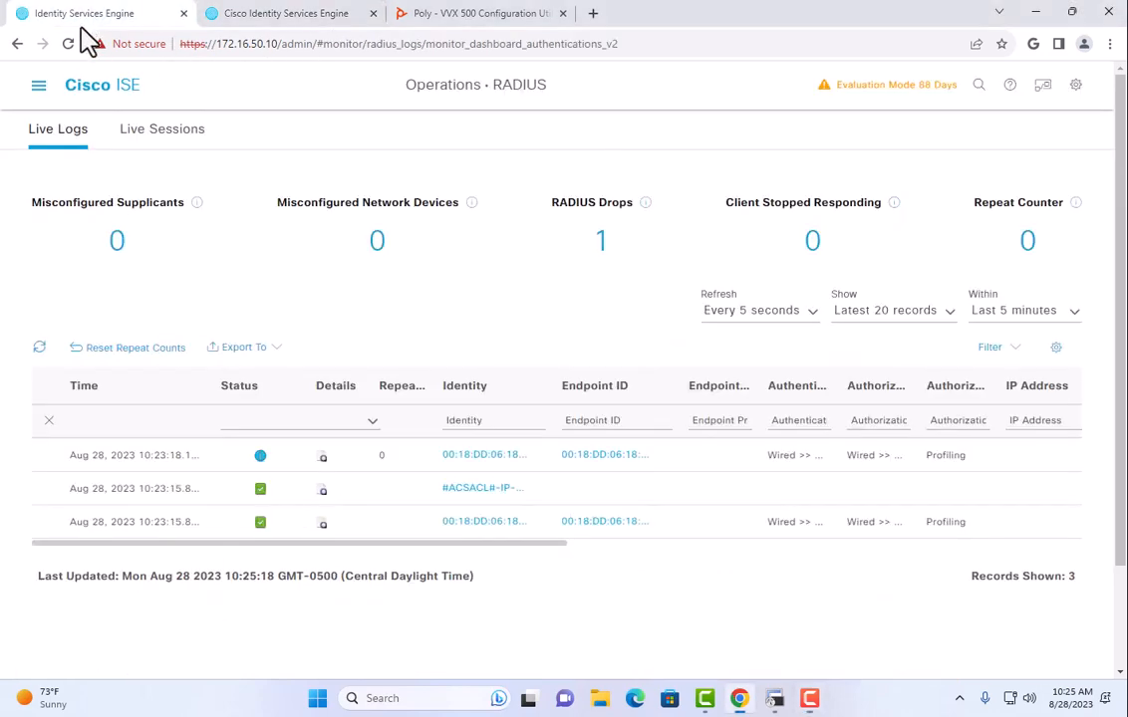
Start a new profiler condition under Work Centers' profiler policy elements, typing 'Silicondust Engineering Ltd'.
click(38, 86)
click(917, 151)
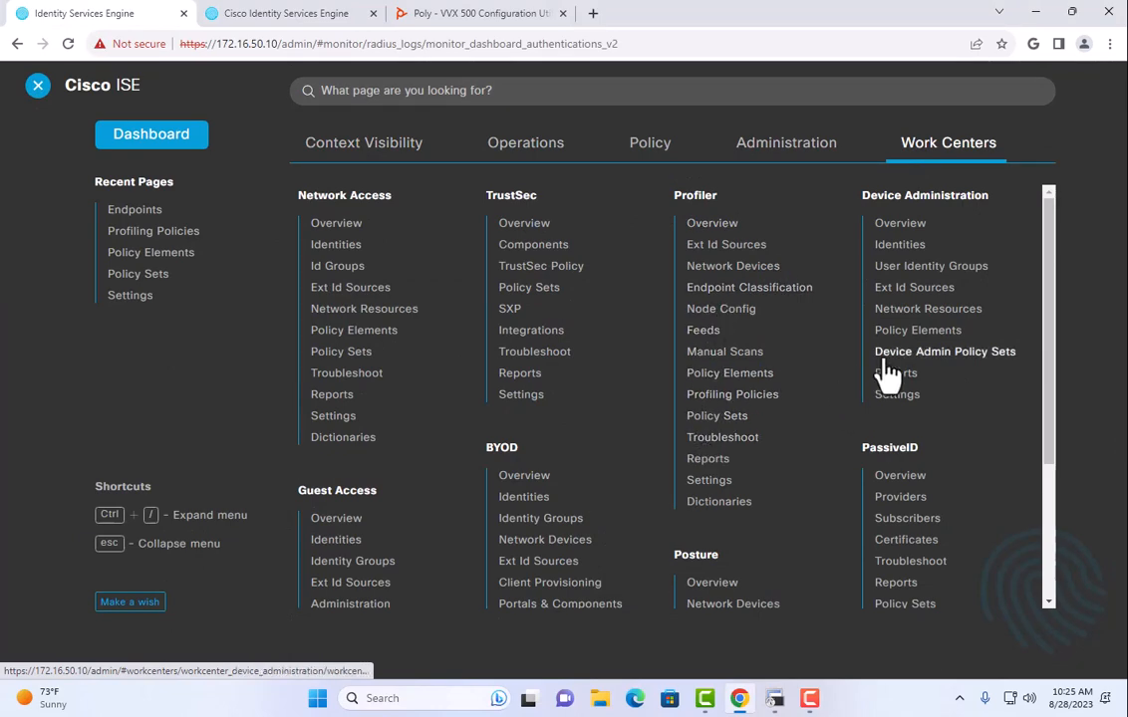
click(737, 376)
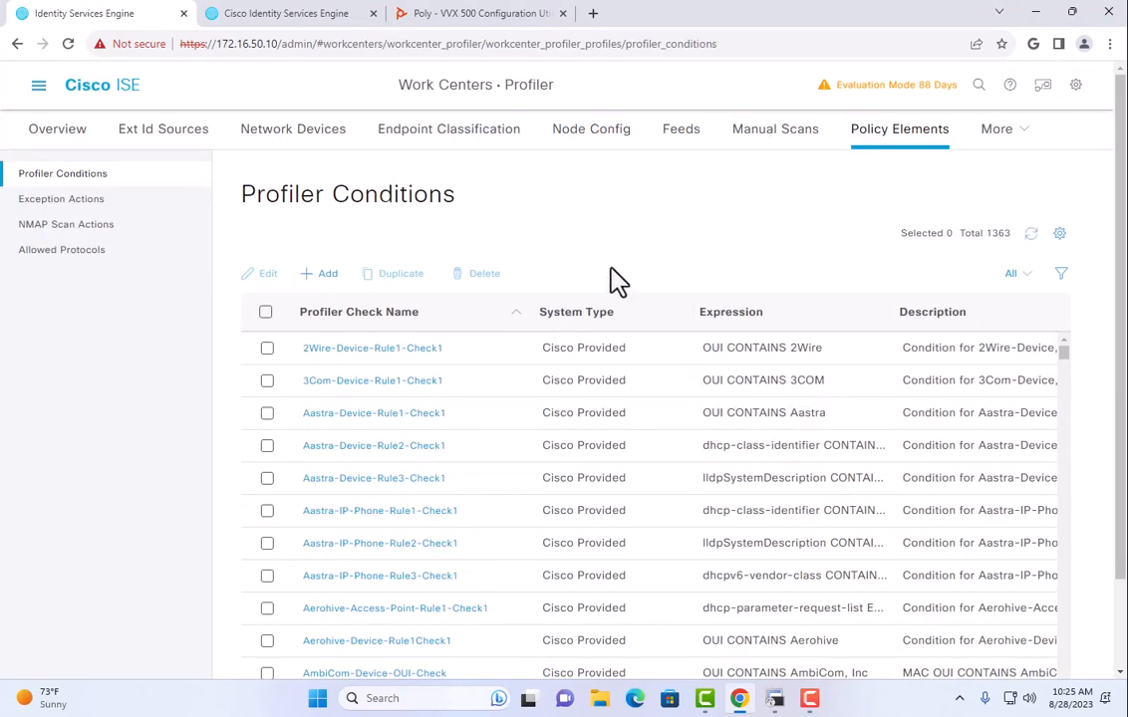
click(328, 274)
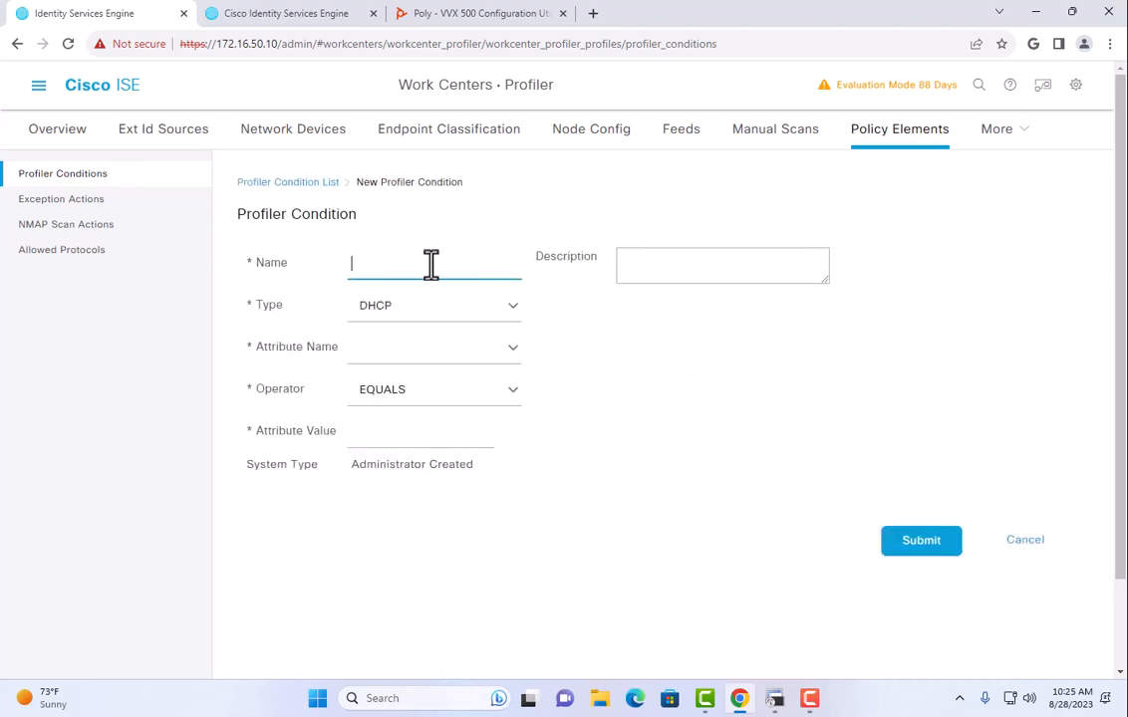
text(Silicondust Engineering Ltd)
key(Tab)
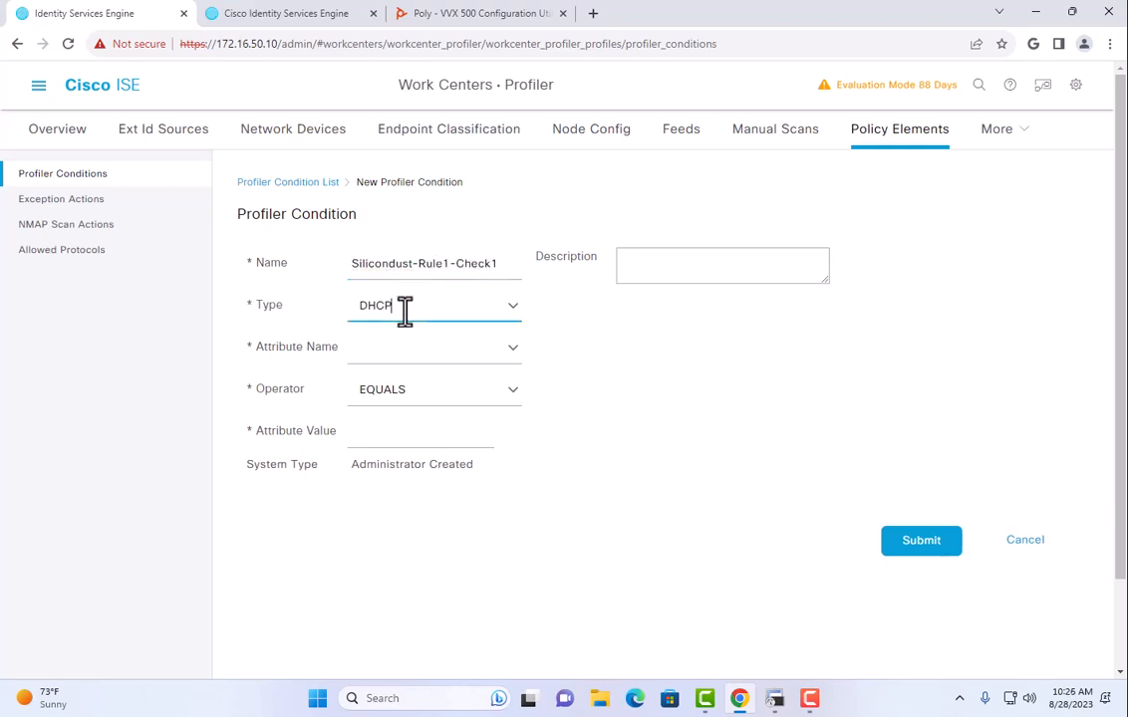
Make the condition MAC OUI equals the pasted Silicondust Engineering Ltd value and submit it.
click(510, 309)
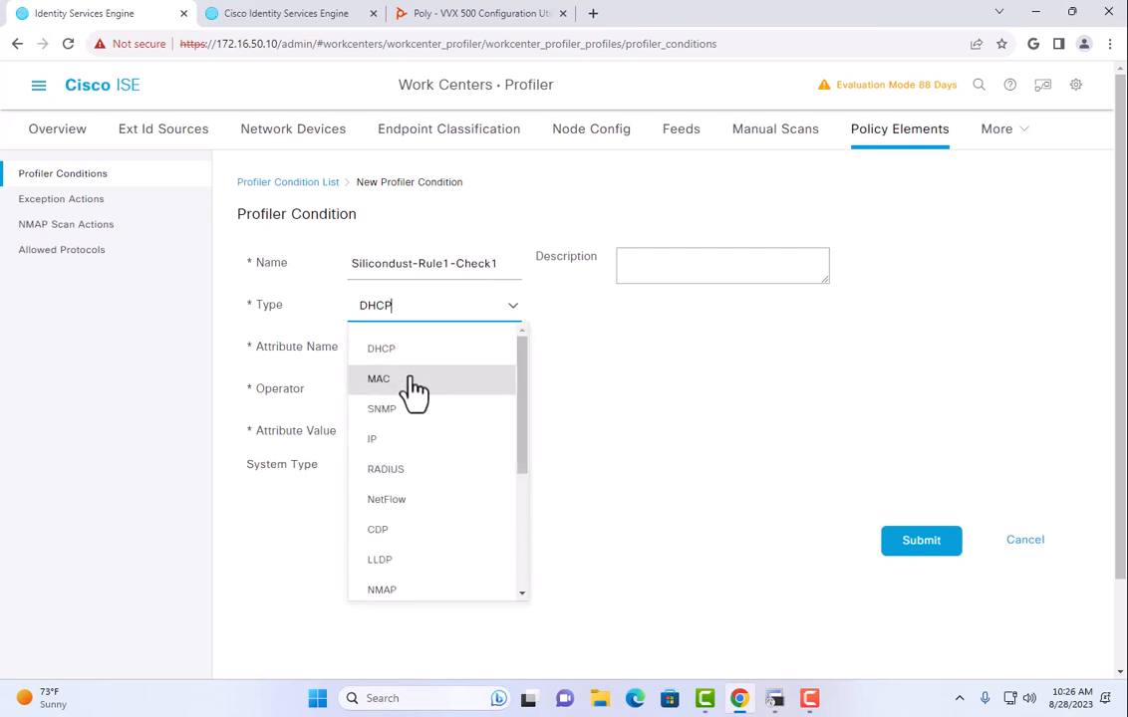
click(411, 379)
click(511, 349)
click(438, 422)
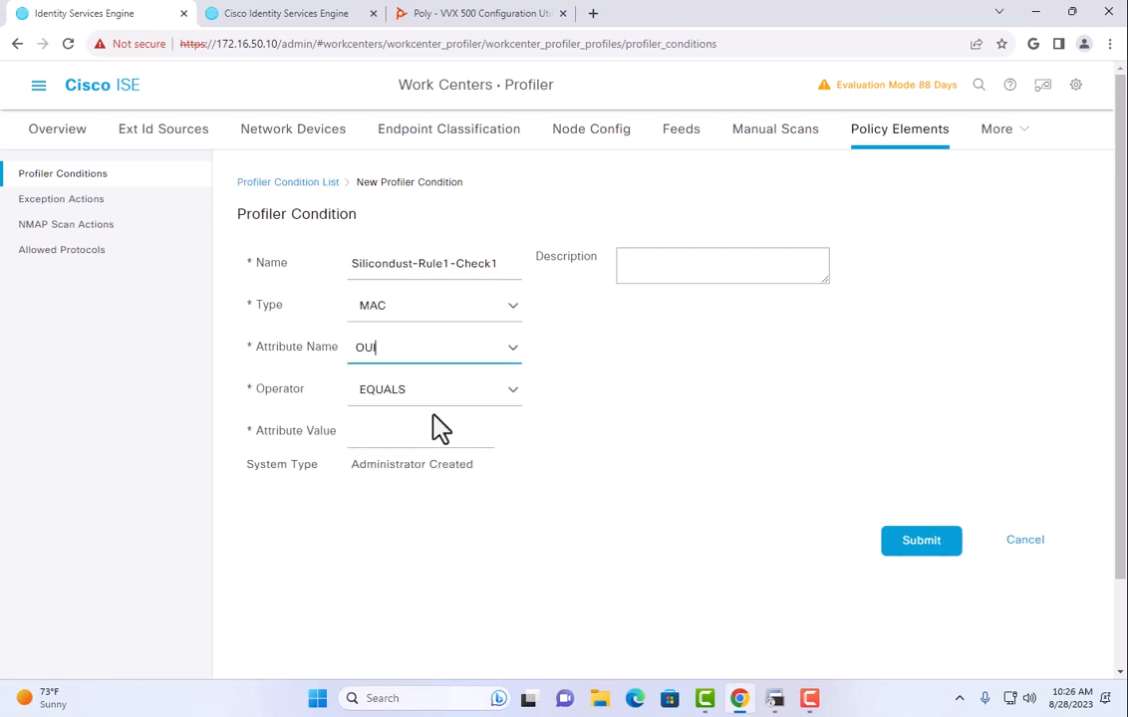
click(378, 437)
text(Silicondust Engineering Ltd)
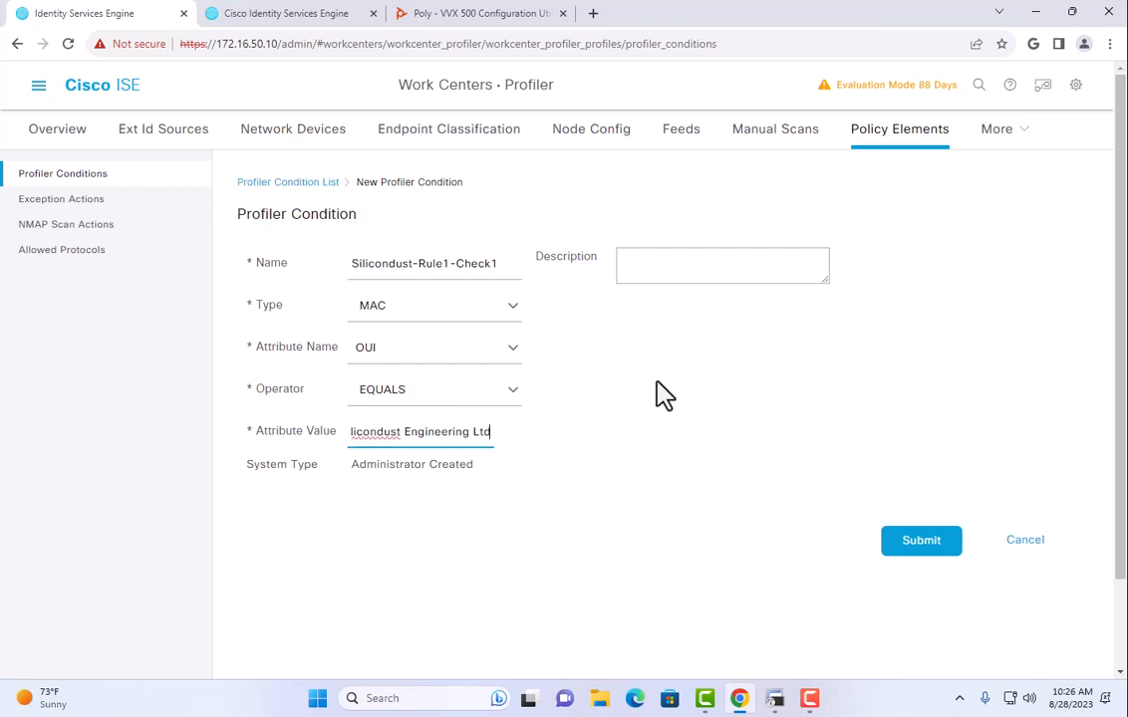
drag(402, 433, 297, 448)
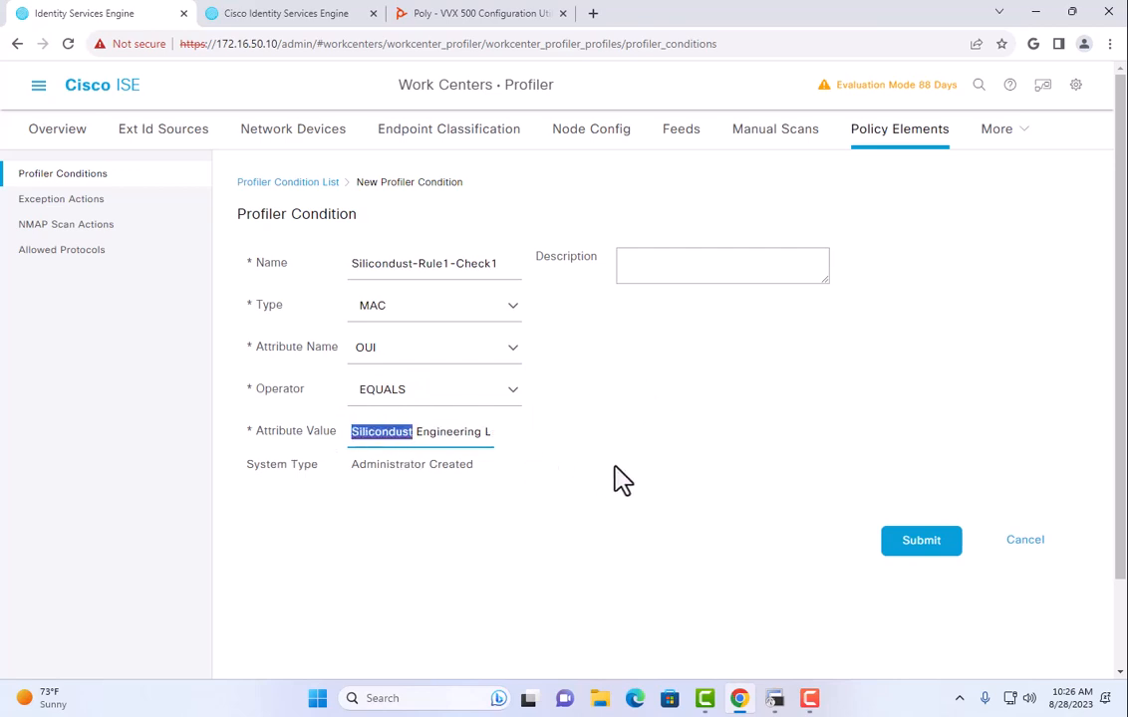
click(902, 548)
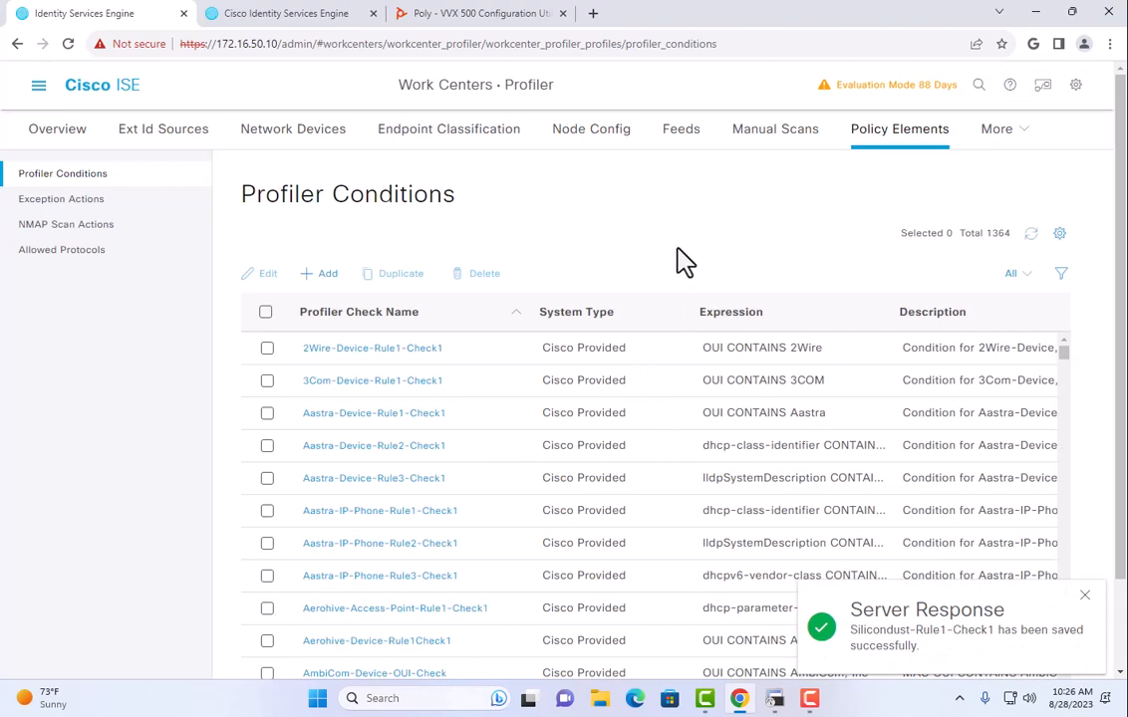
Add a new profiling policy named Silicondust-Device.
click(993, 140)
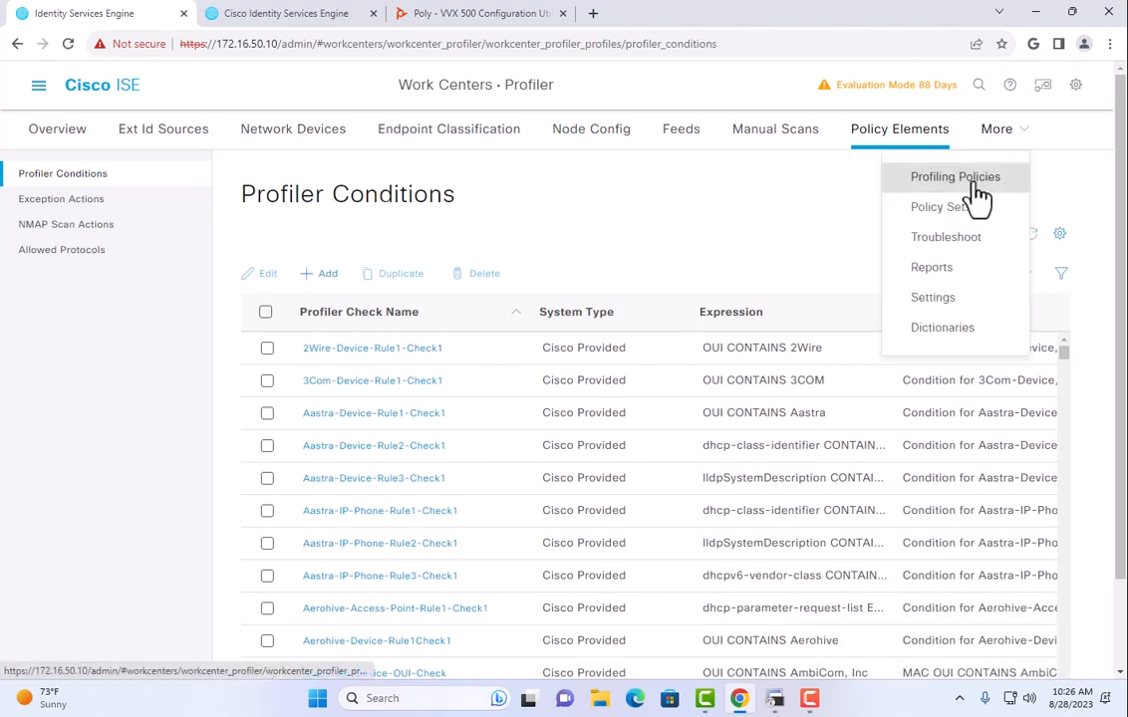
click(887, 192)
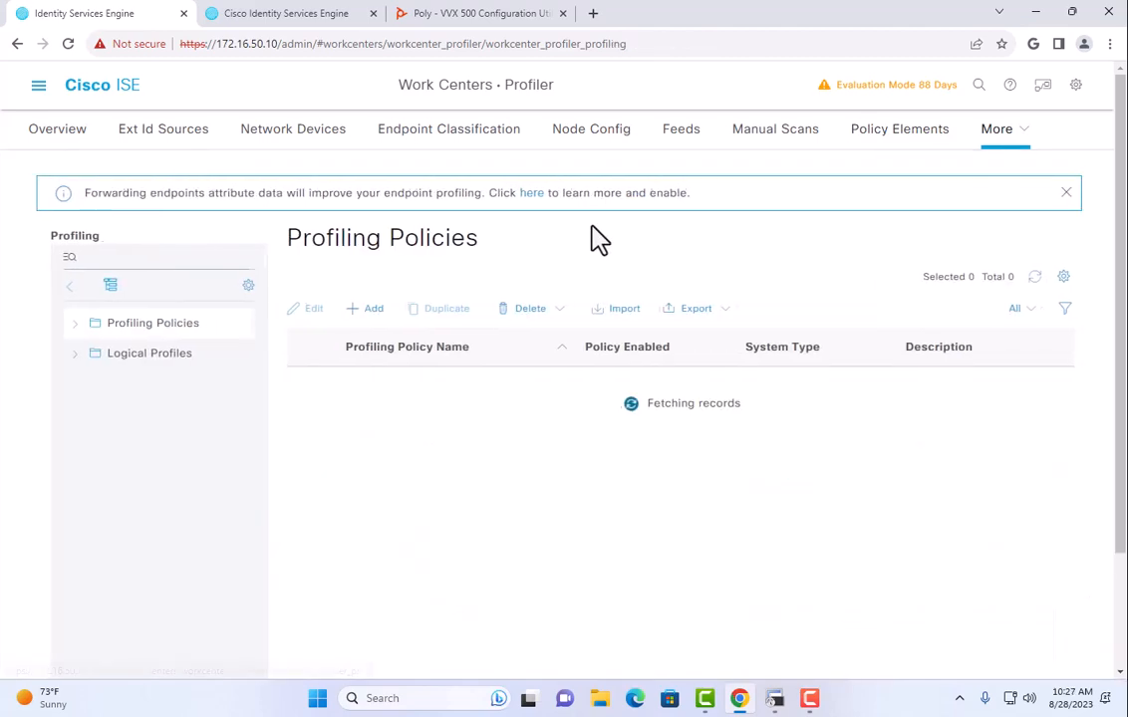
click(369, 309)
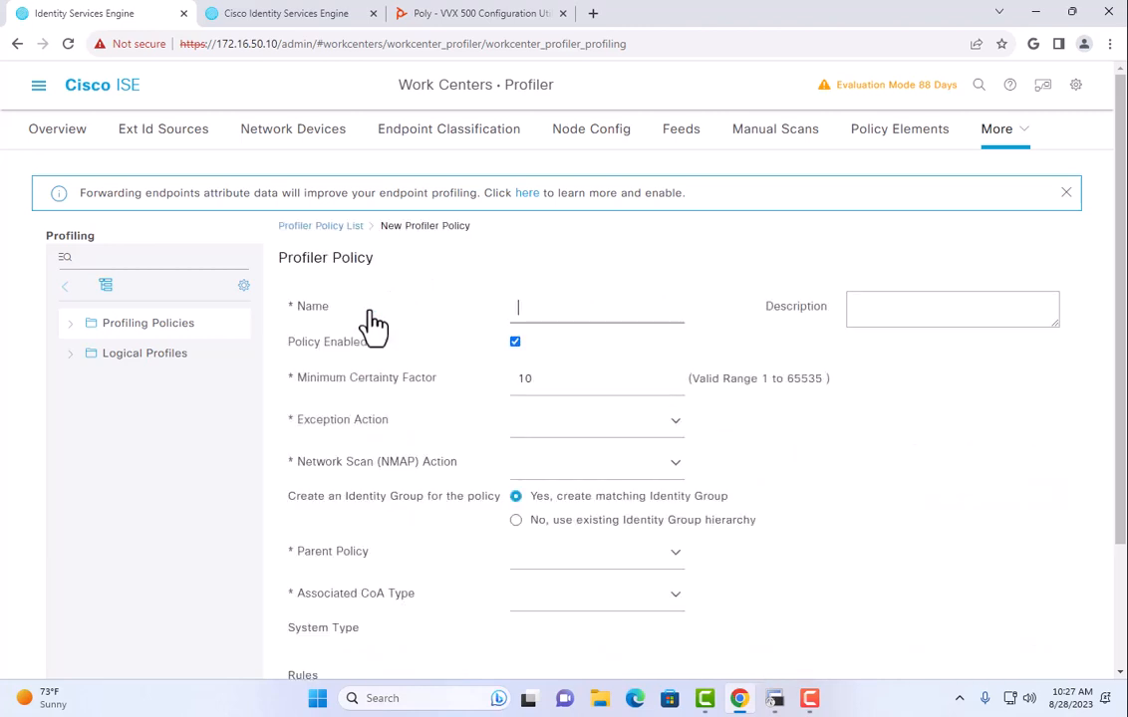
text(Silicondust Engineering Ltd)
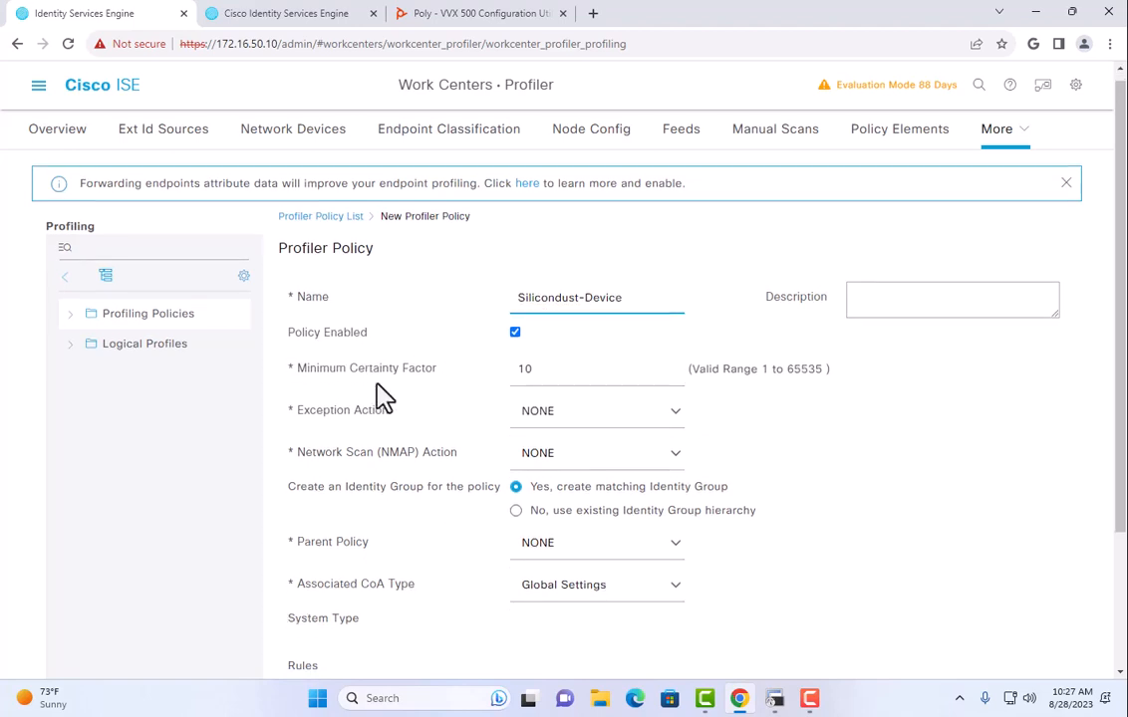
scroll(389, 396, down, 2)
Use condition Silicondust-Rule1-Check1 and the existing identity group hierarchy, then submit the policy.
click(551, 572)
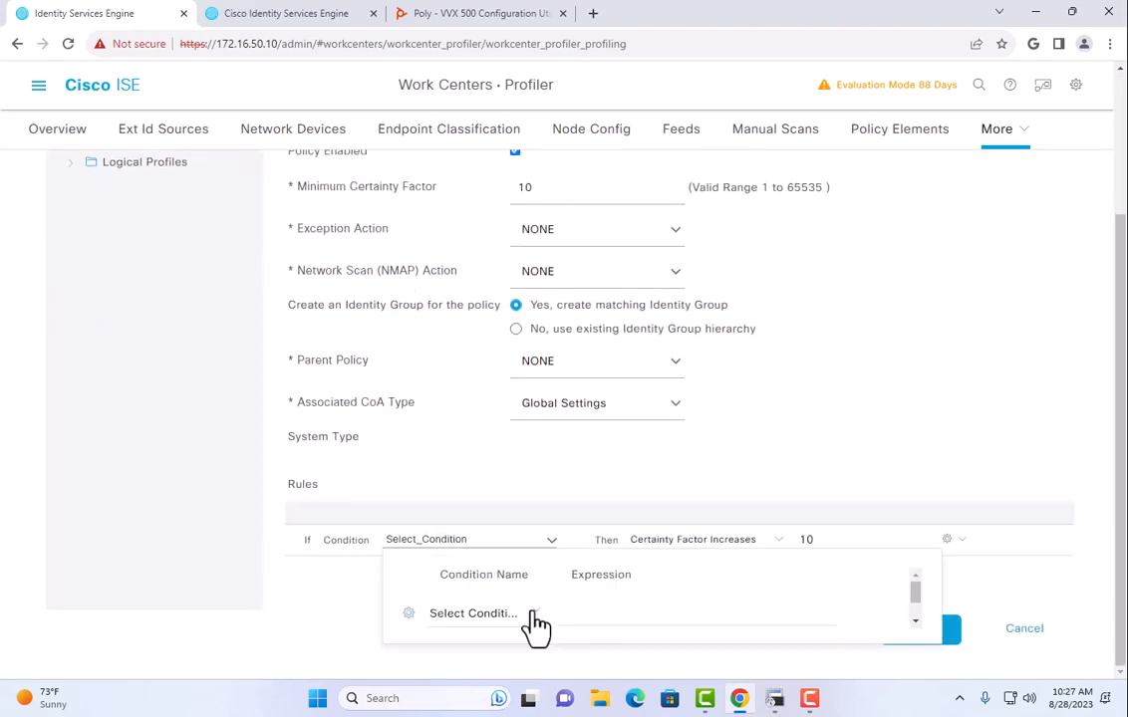
click(536, 623)
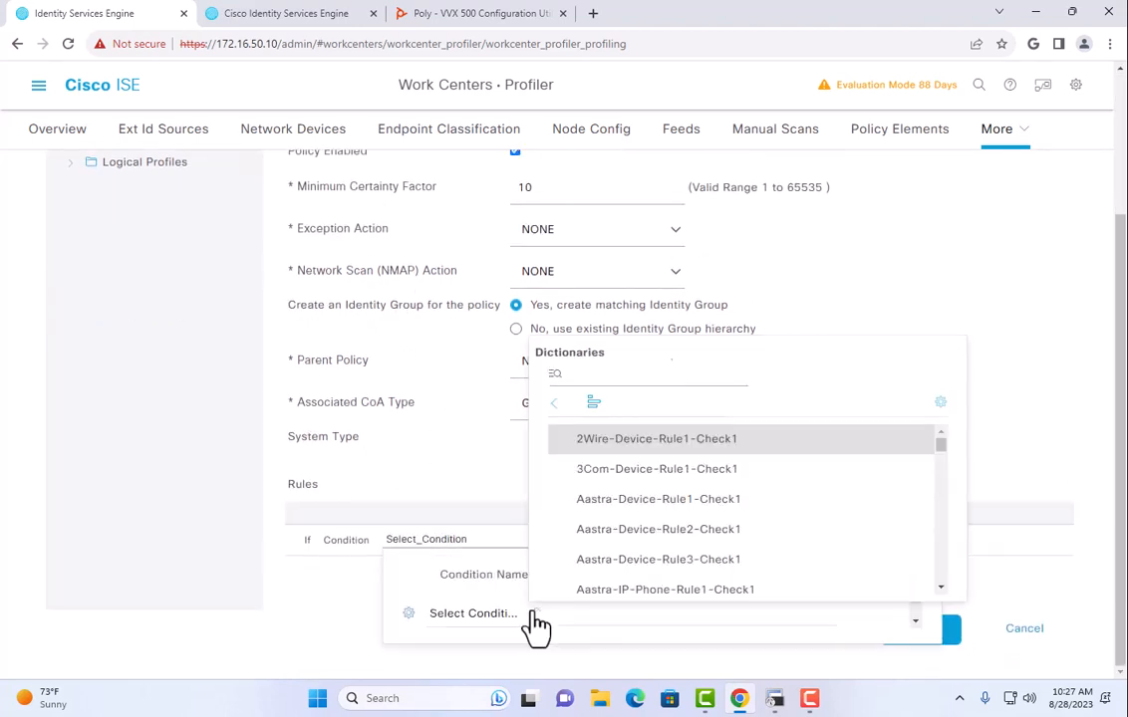
click(595, 377)
click(650, 470)
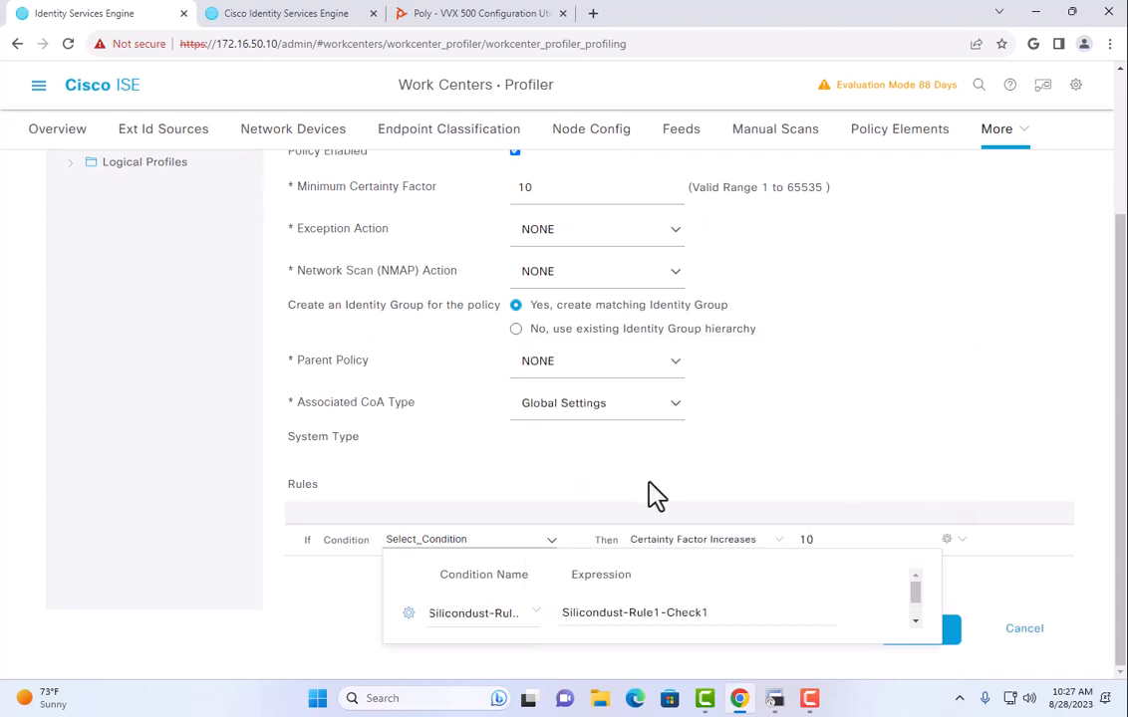
click(985, 583)
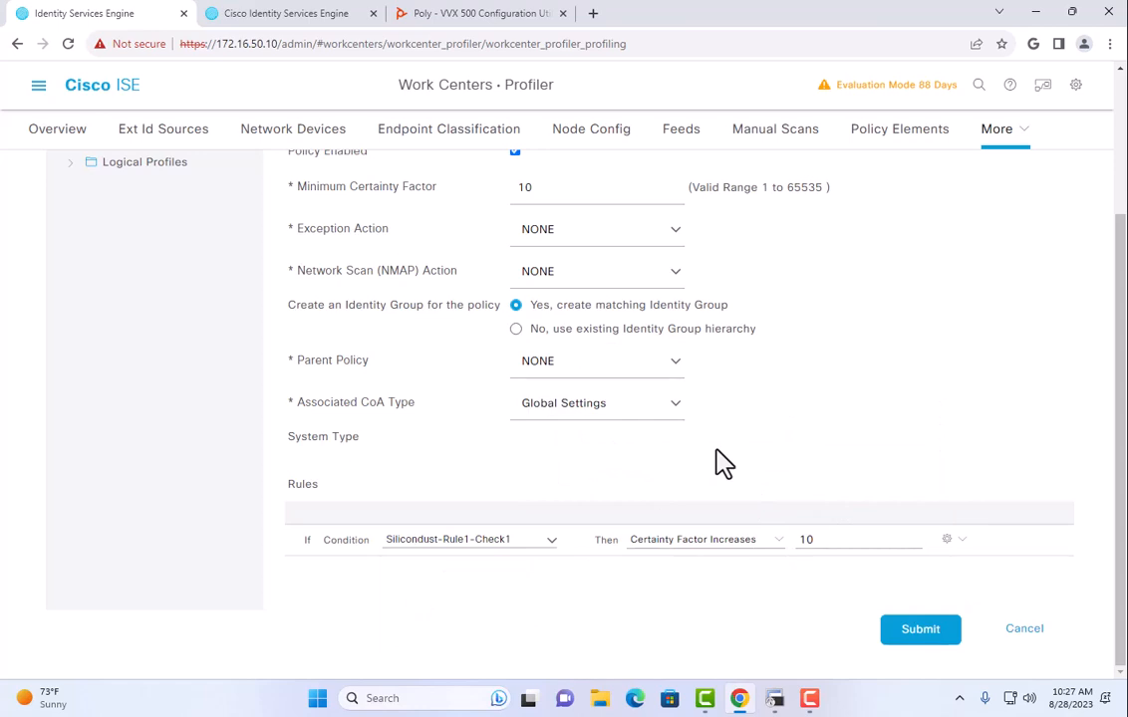
drag(551, 306, 747, 315)
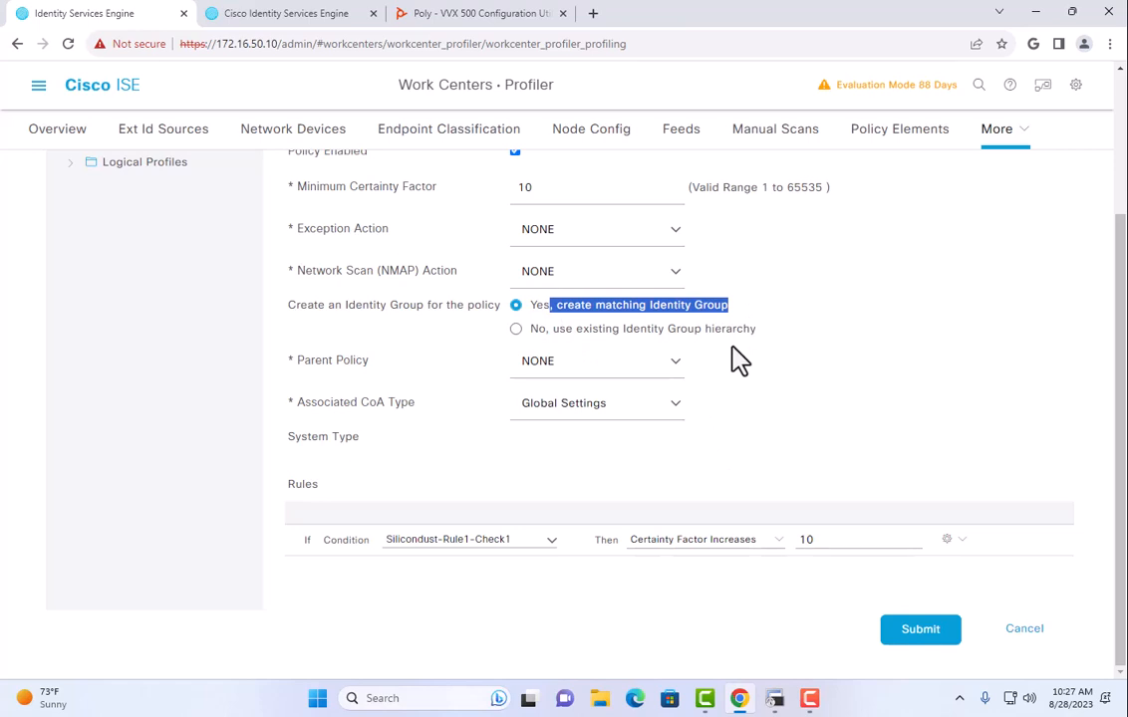
click(516, 330)
click(551, 305)
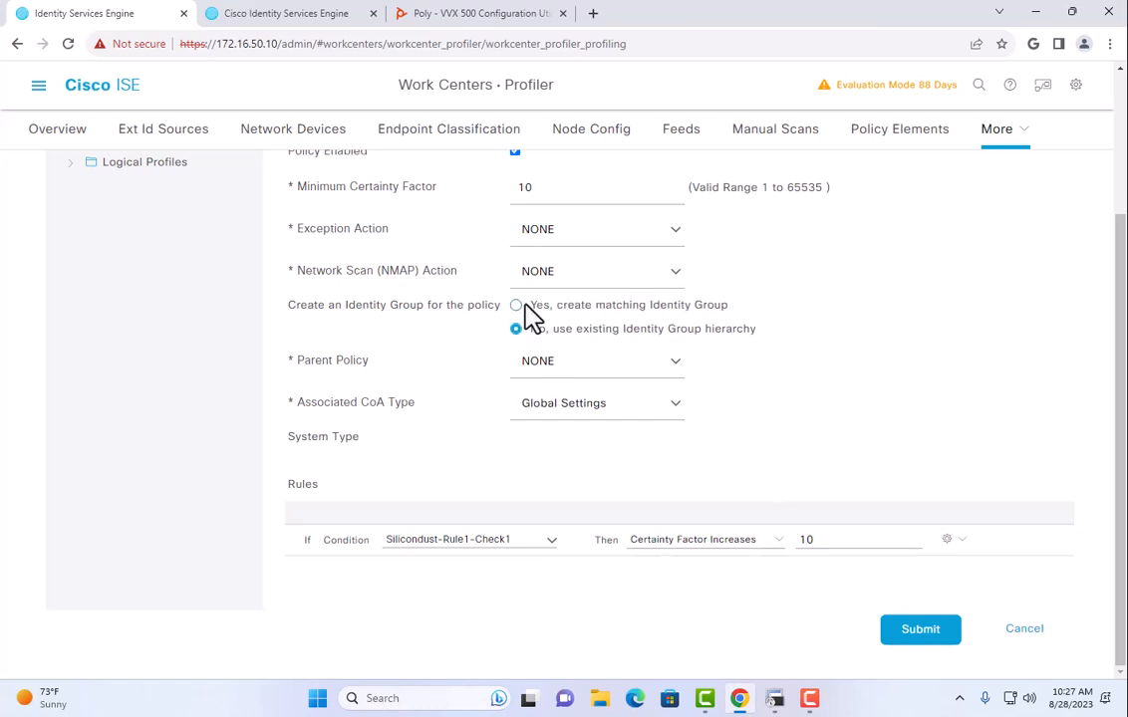
drag(526, 306, 728, 305)
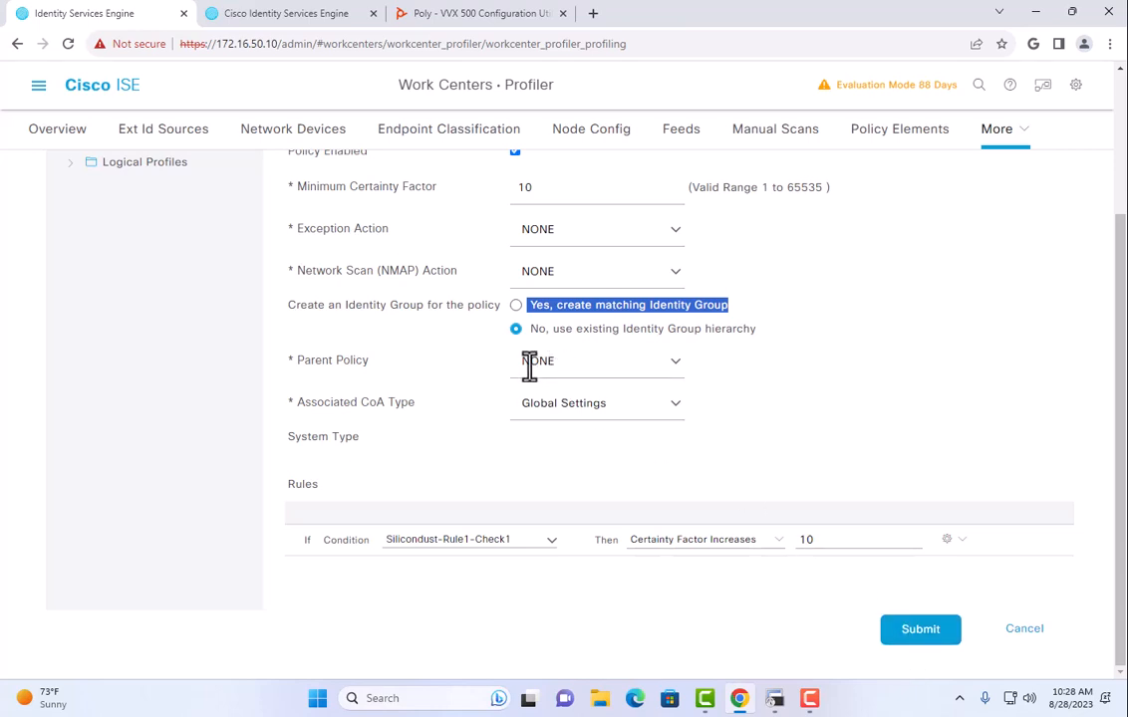
click(887, 634)
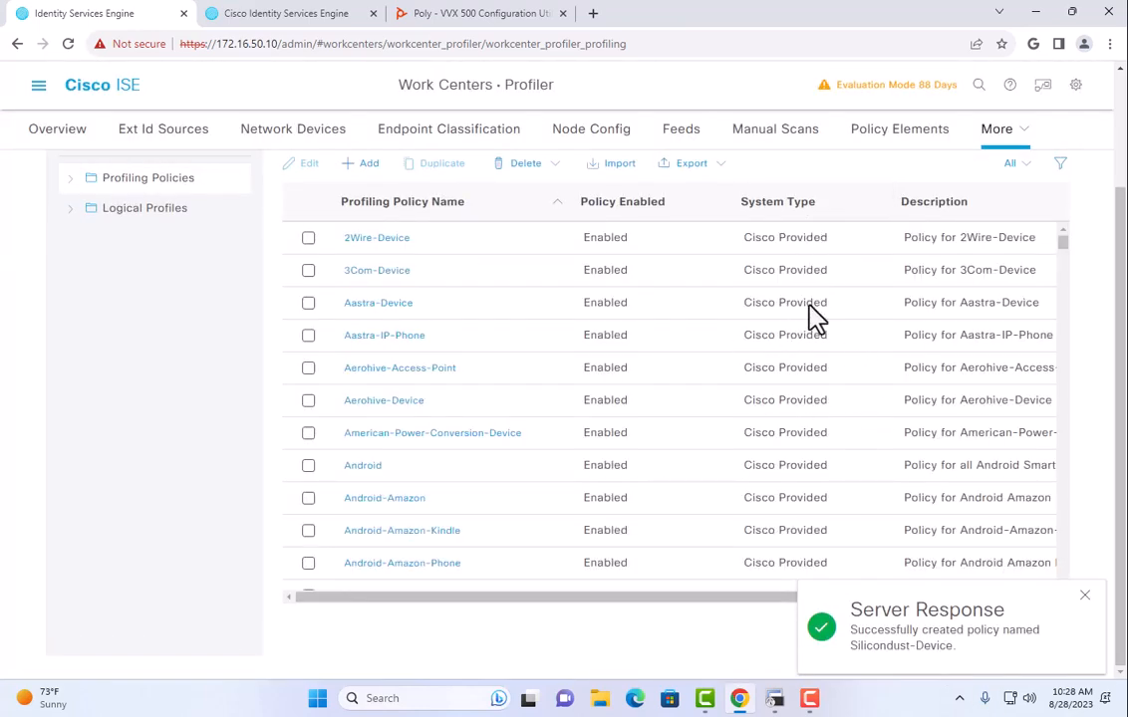
click(39, 86)
Open the Wired policy set and expand its Authorization Policy rules.
click(650, 156)
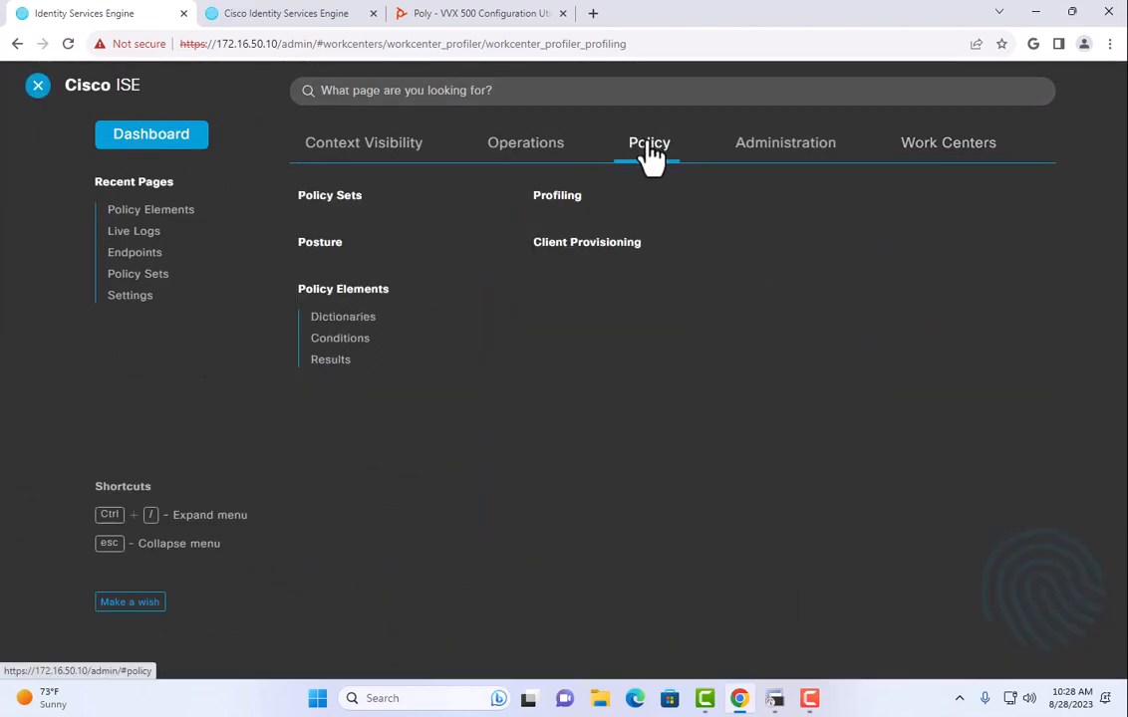
click(317, 199)
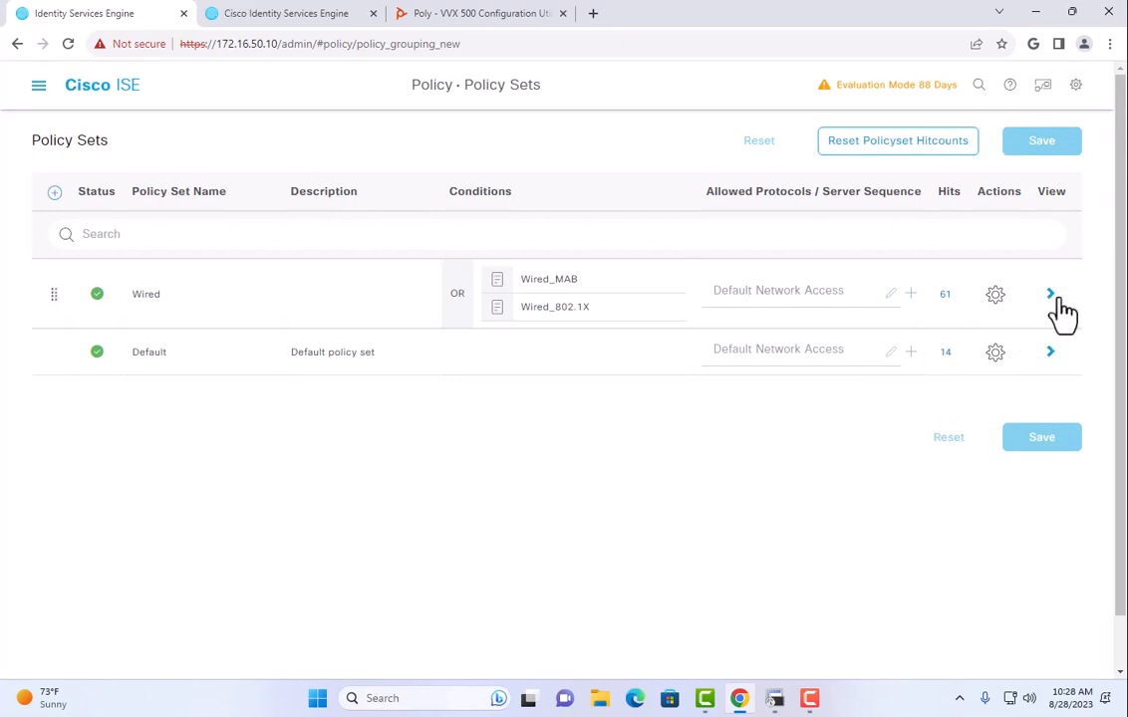
click(1049, 297)
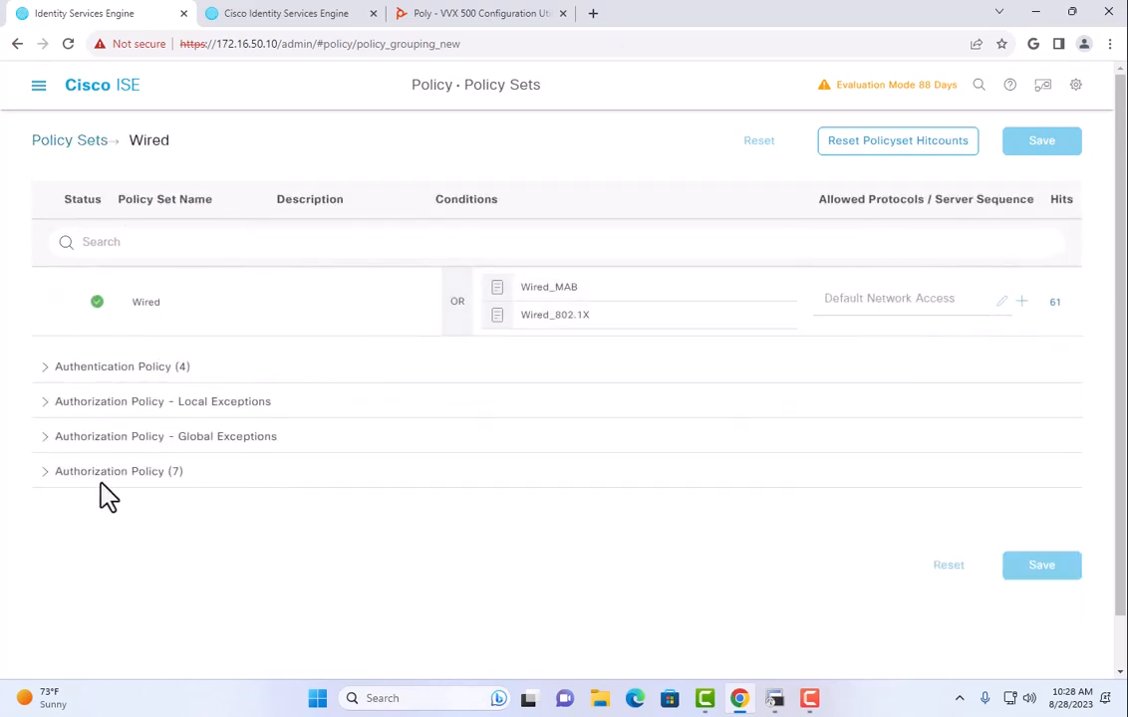
click(139, 472)
scroll(360, 404, down, 5)
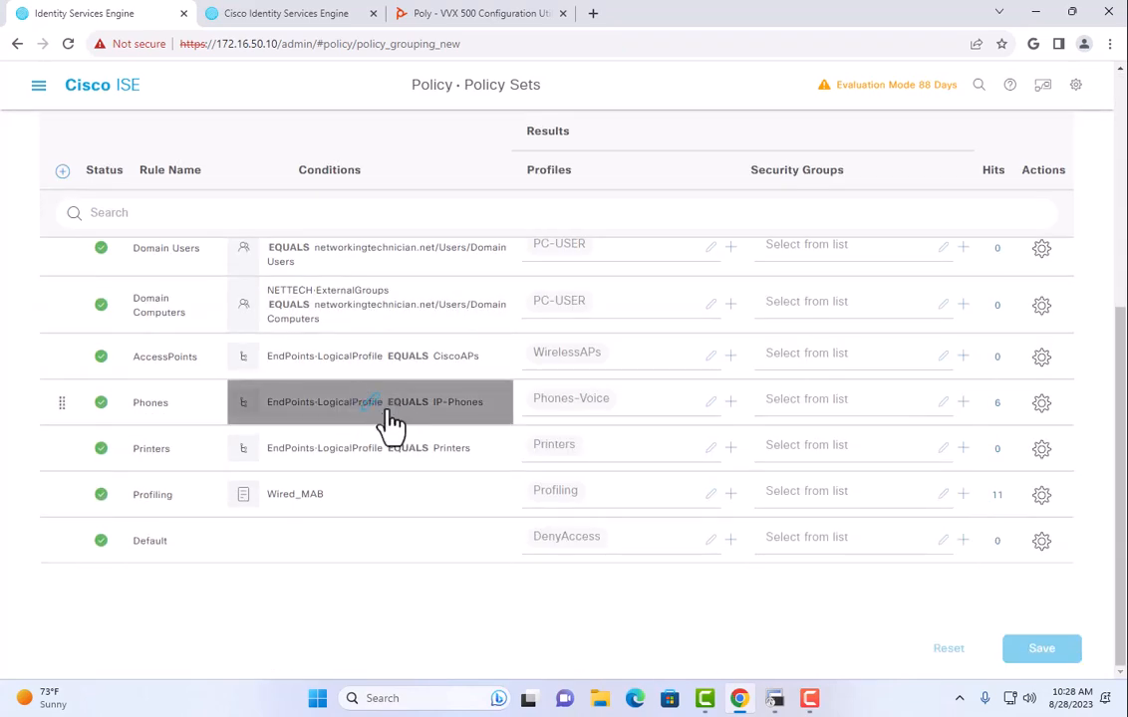
Duplicate the Printers rule above itself and rename the copy Silicondust.
click(1041, 449)
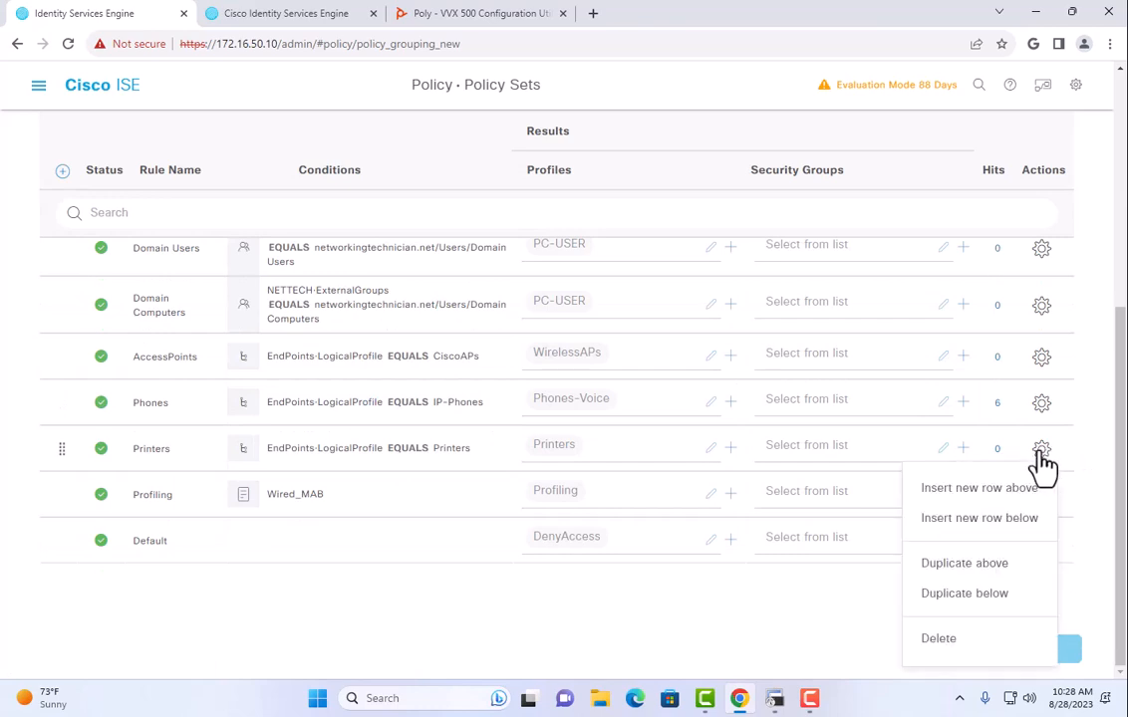
click(1007, 576)
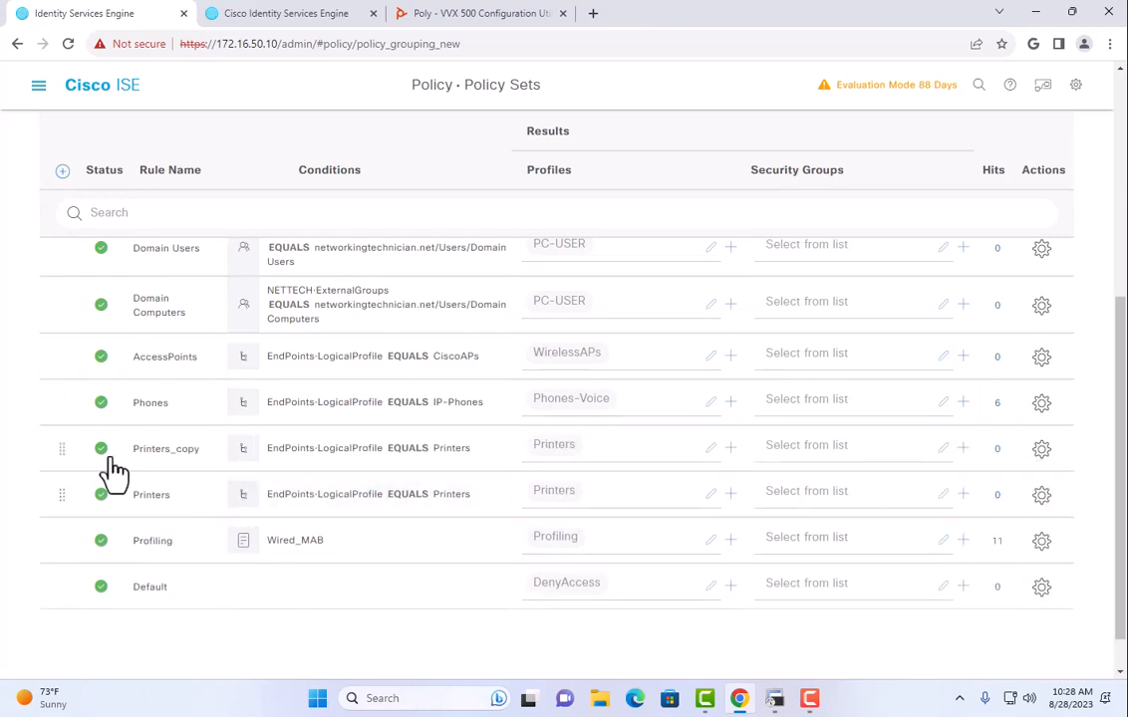
double_click(157, 449)
text(SiliconIndust Engineering Ltd)
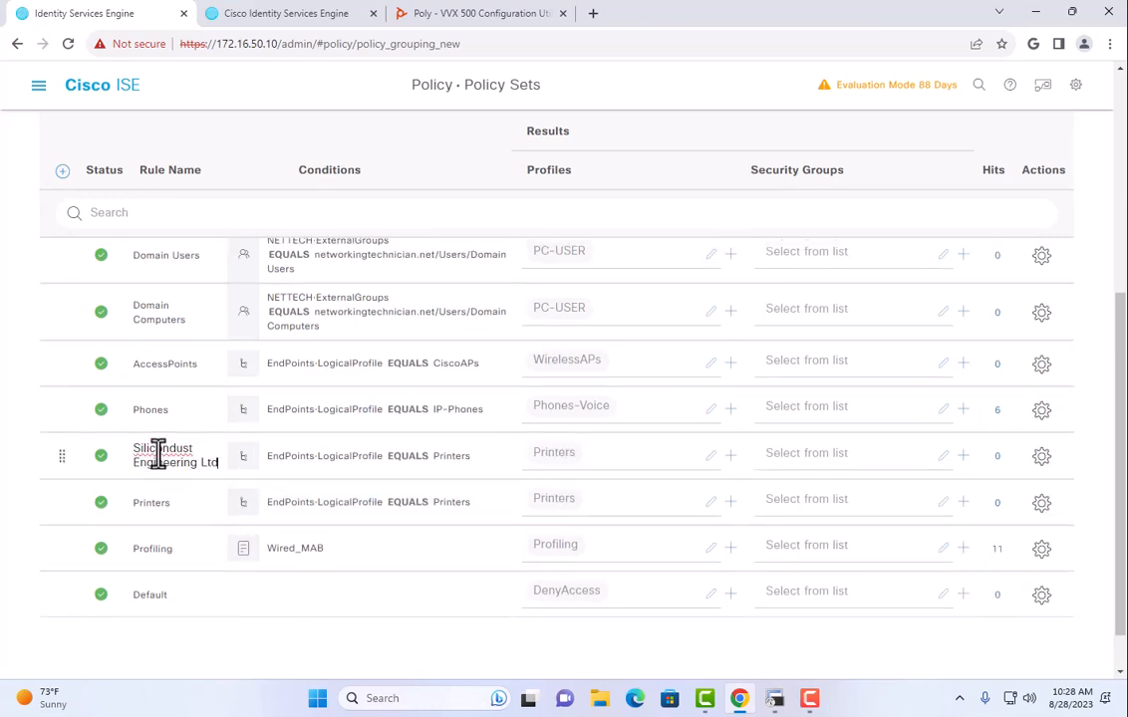
key(BackSpace)
key(BackSpace)
key(BackSpace)
key(BackSpace)
key(BackSpace)
key(BackSpace)
key(BackSpace)
key(BackSpace)
key(BackSpace)
key(BackSpace)
key(BackSpace)
key(BackSpace)
key(BackSpace)
key(BackSpace)
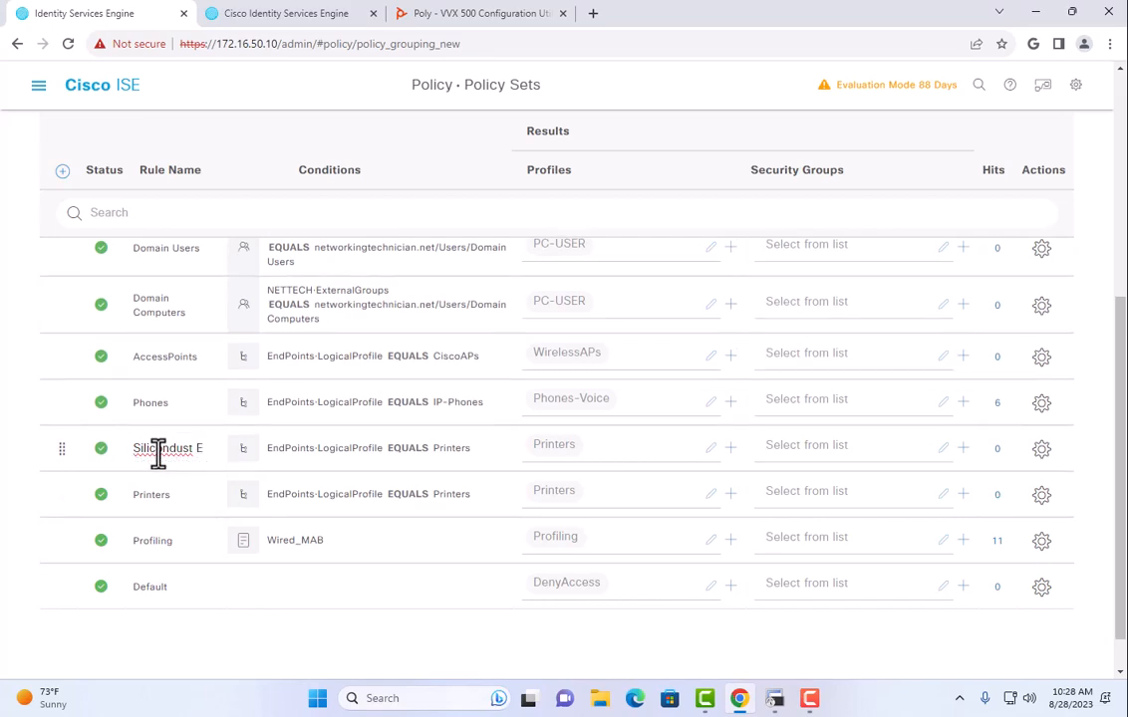
Change the Silicondust rule's condition attribute to the EndPoints dictionary's EndPointPolicy.
click(360, 448)
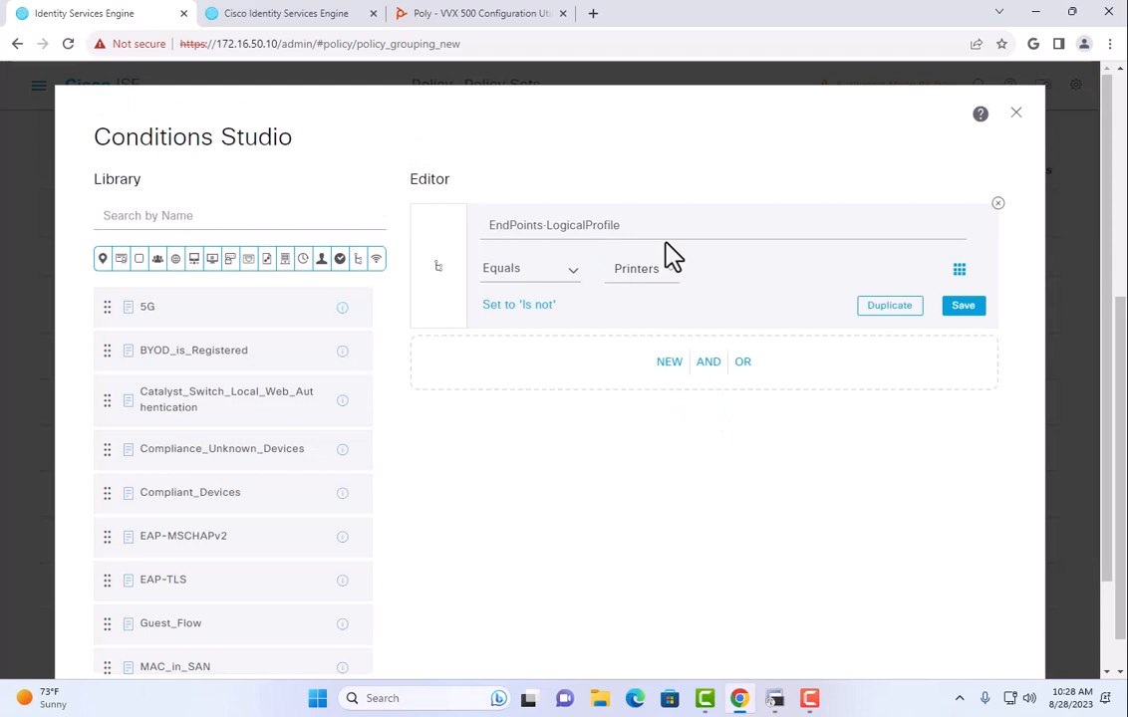
click(646, 271)
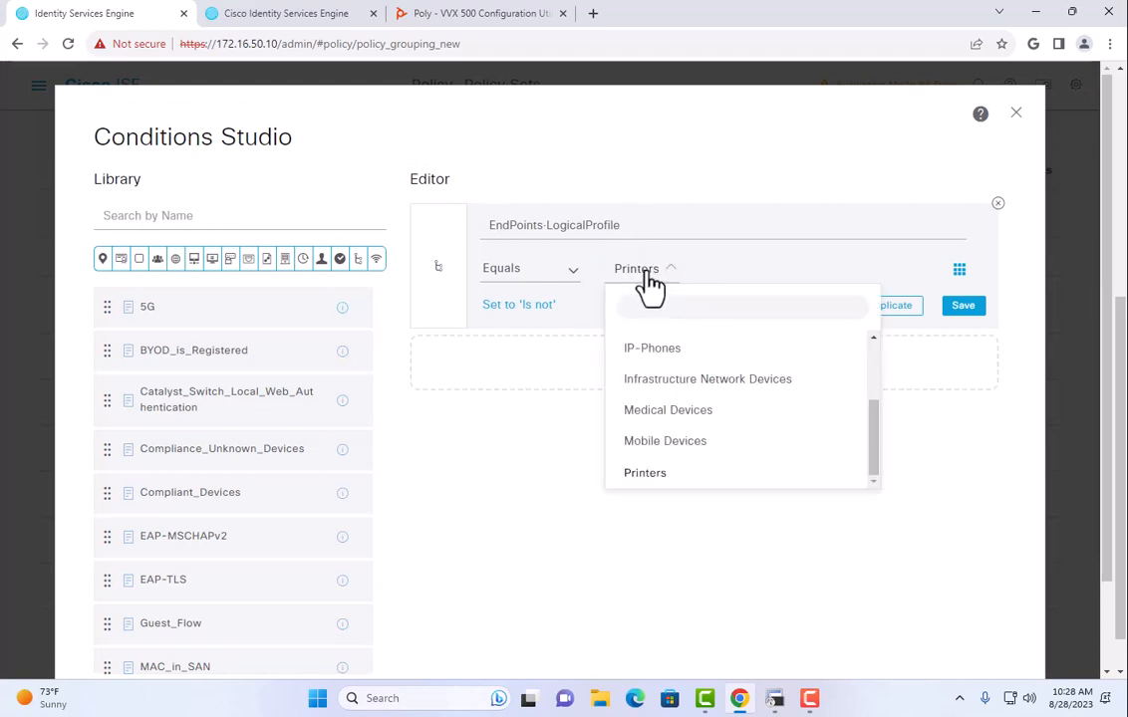
scroll(670, 399, up, 3)
click(659, 346)
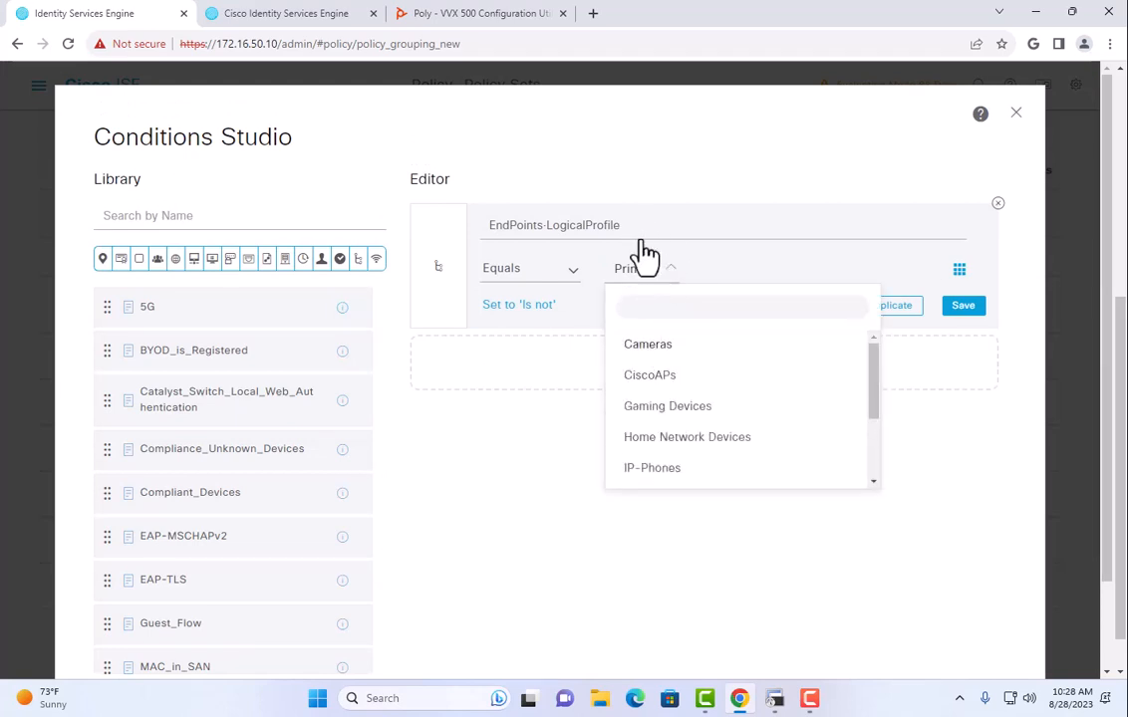
click(628, 237)
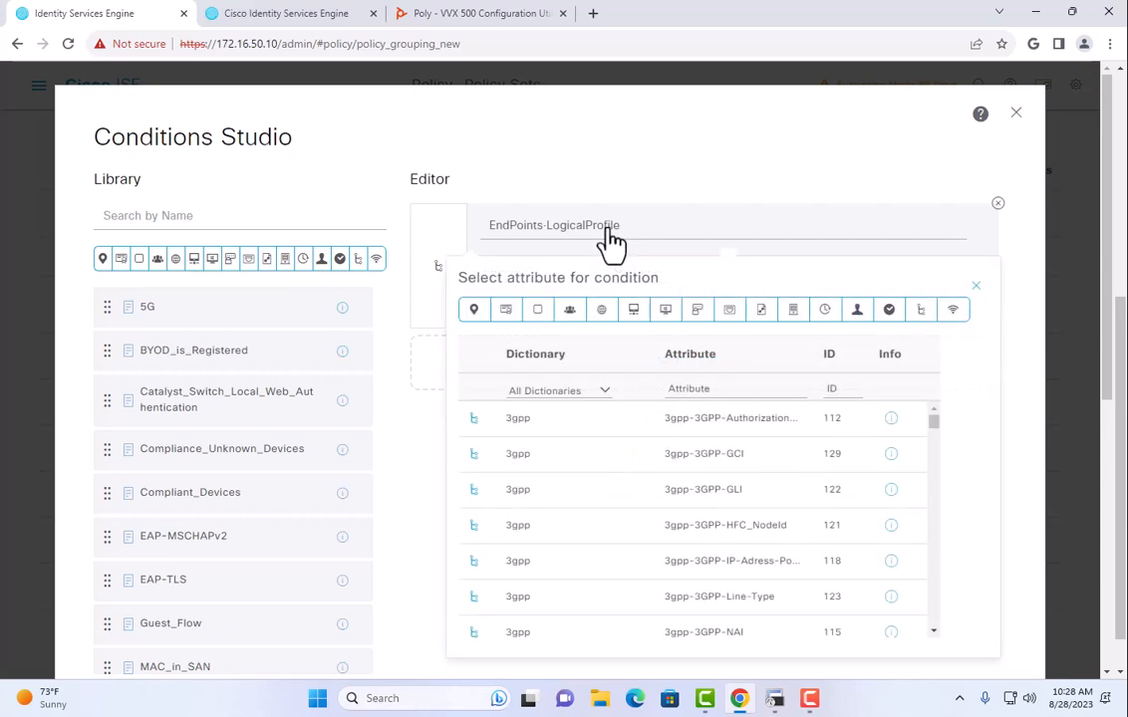
click(602, 391)
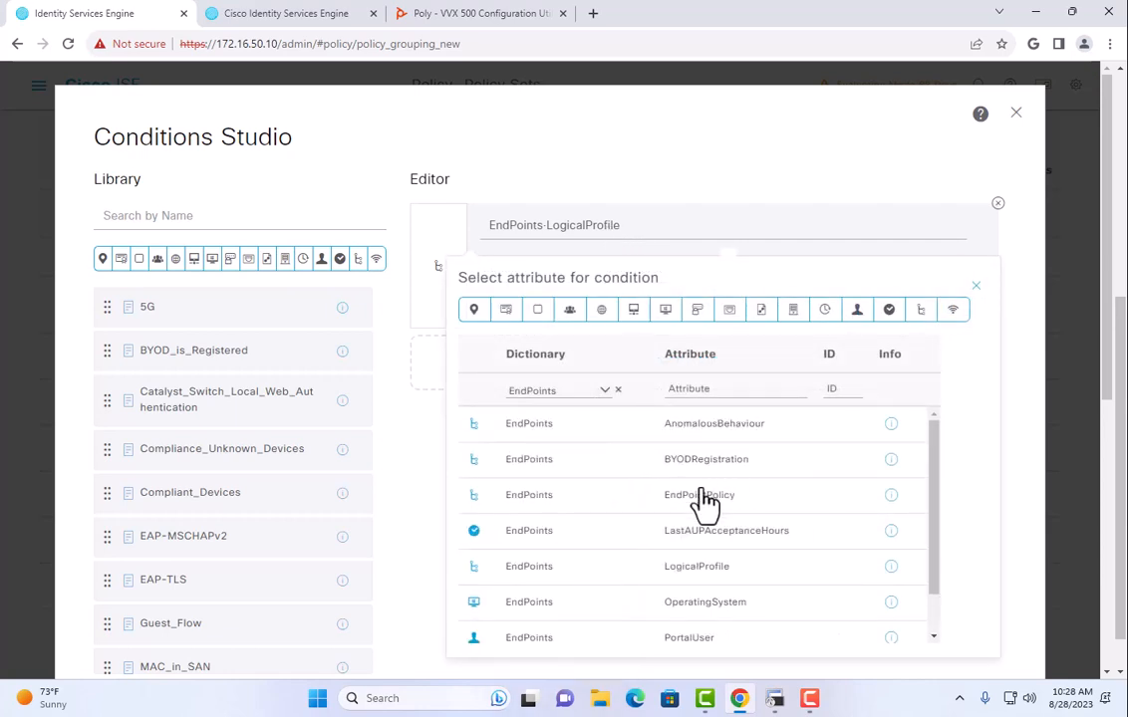
scroll(787, 503, down, 1)
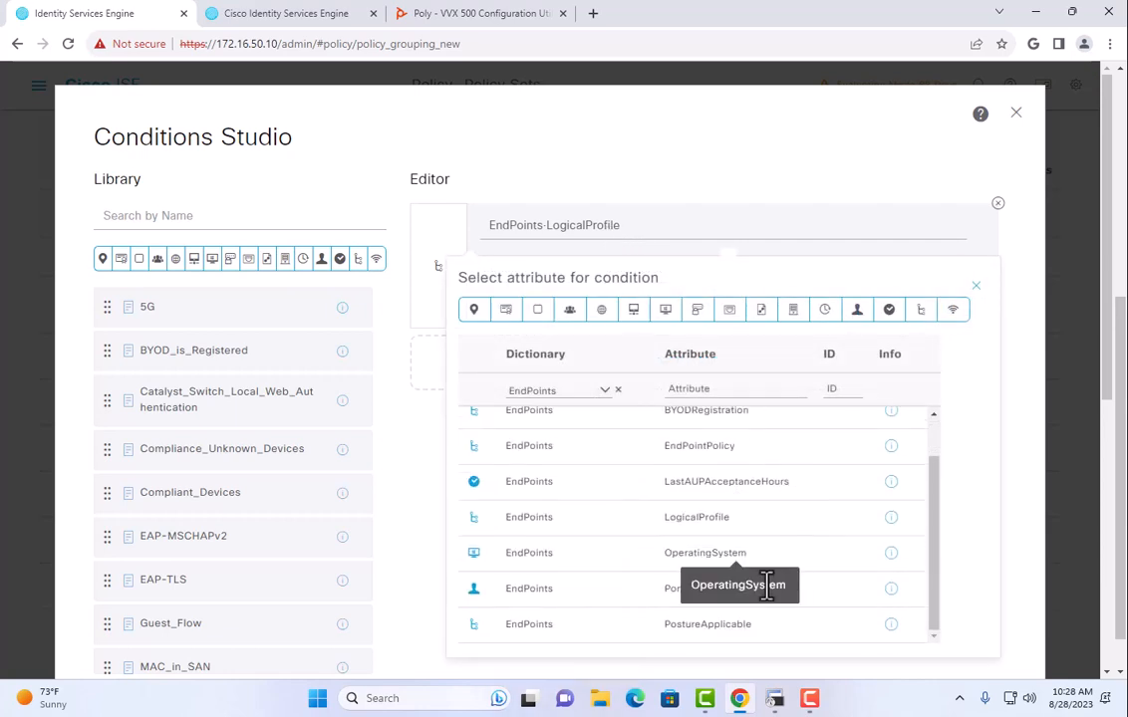
click(701, 446)
Set the condition to EQUALS Silicondust-Device and apply it to the rule.
click(662, 289)
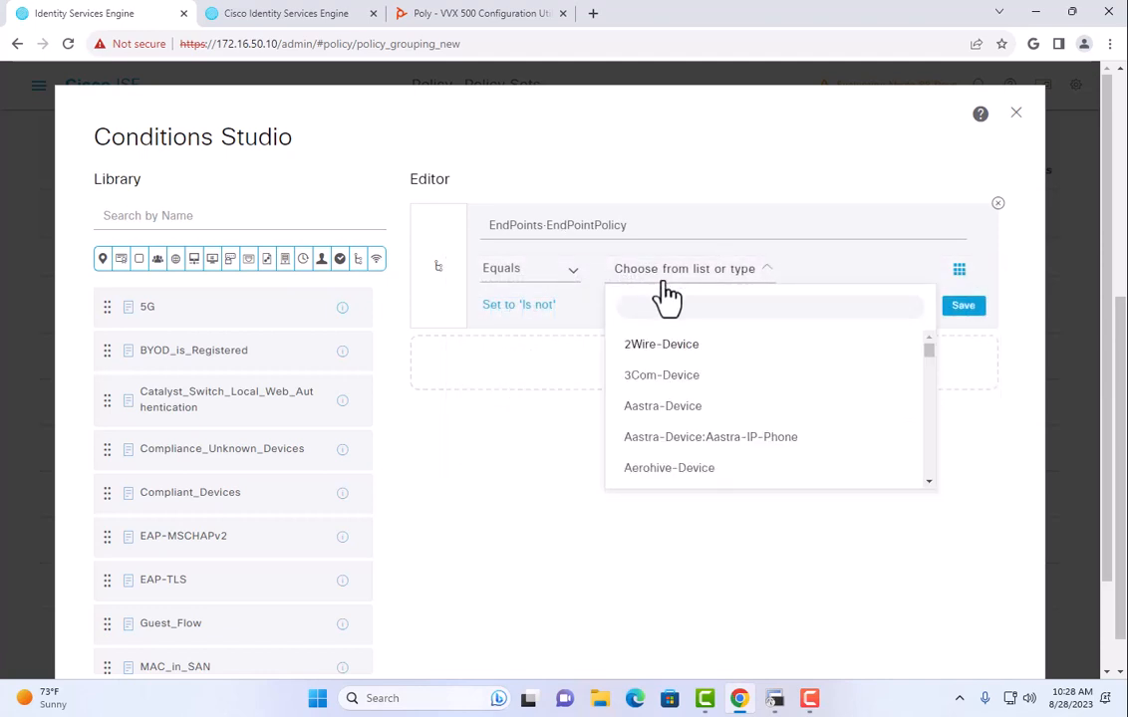
click(680, 307)
text(s)
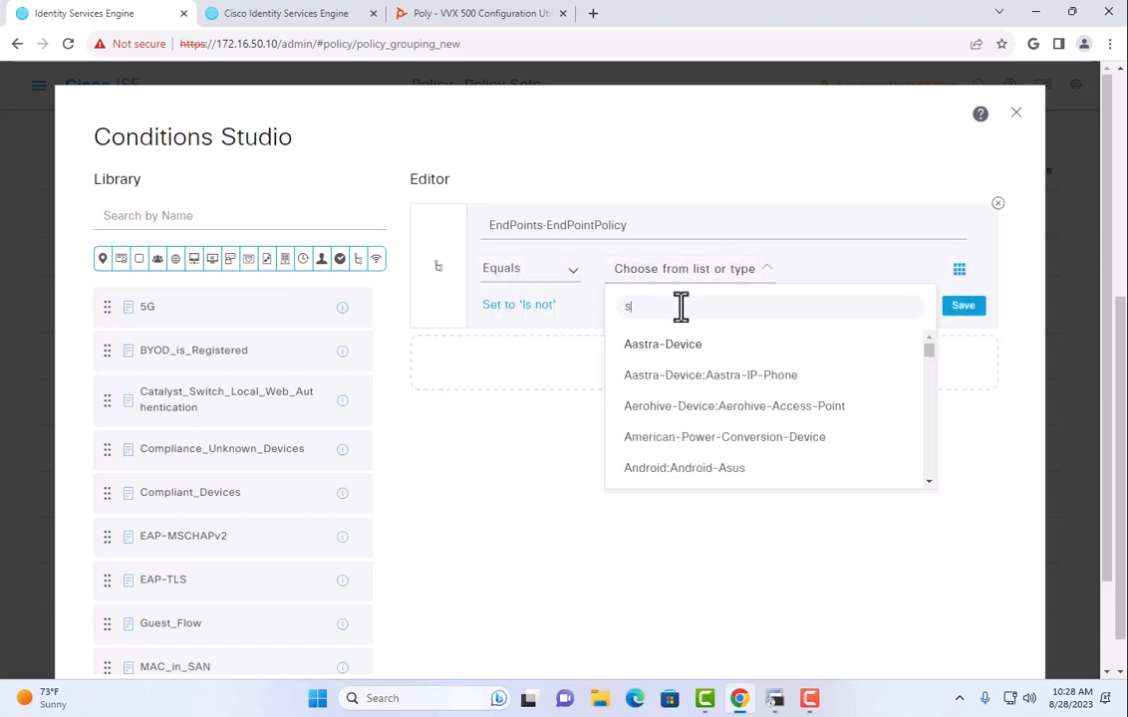
text(il)
click(685, 383)
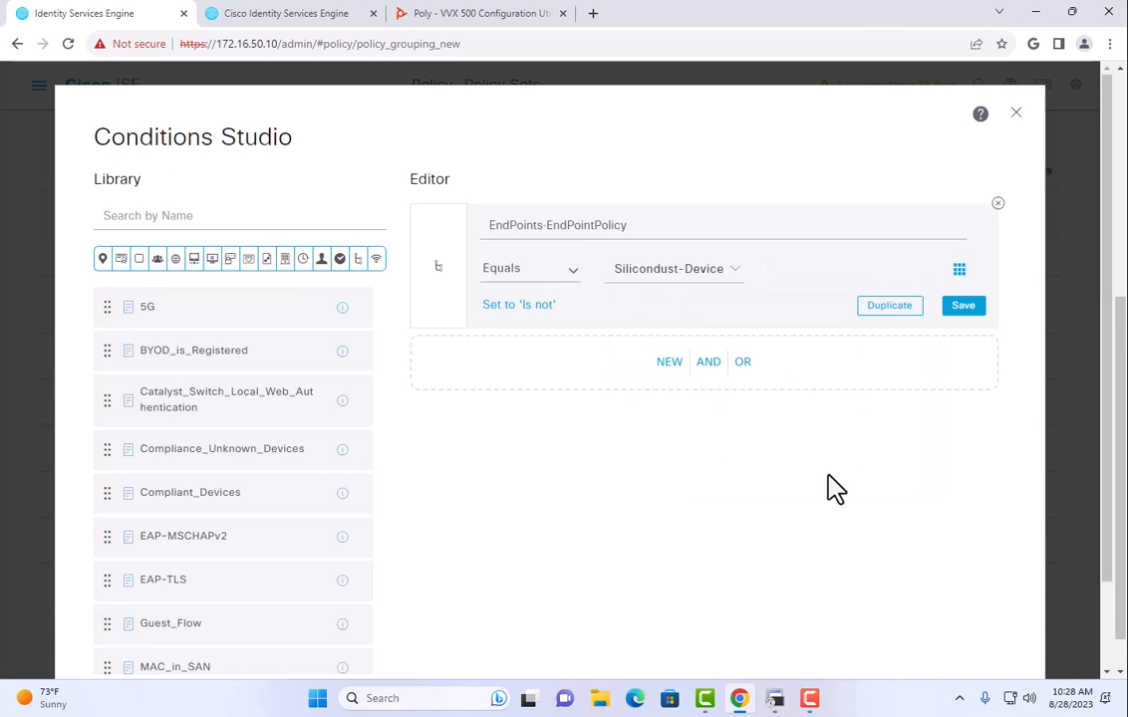
scroll(835, 489, down, 2)
click(954, 602)
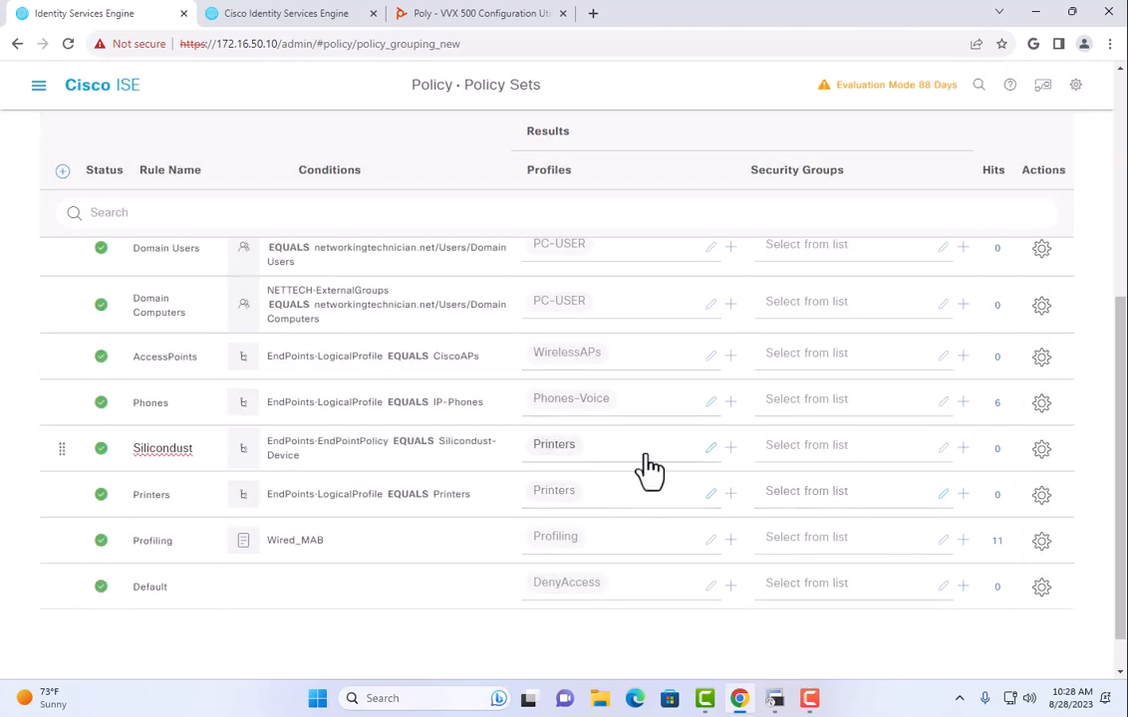
Save the updated policy set.
scroll(541, 637, down, 1)
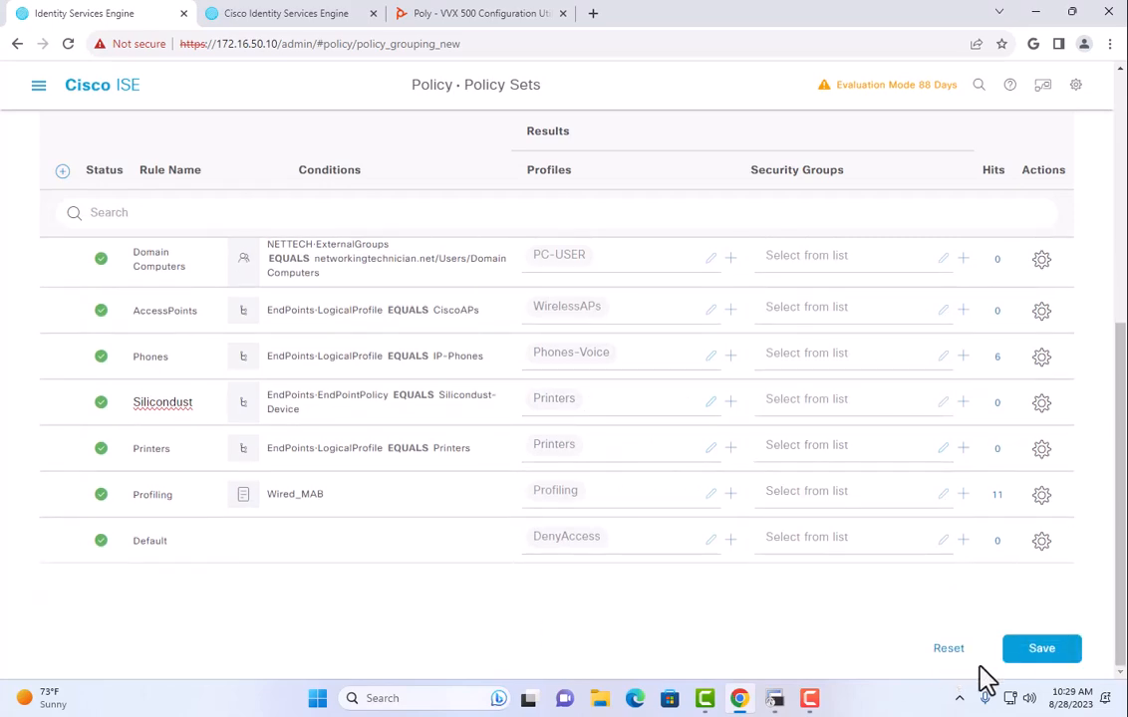
click(1039, 654)
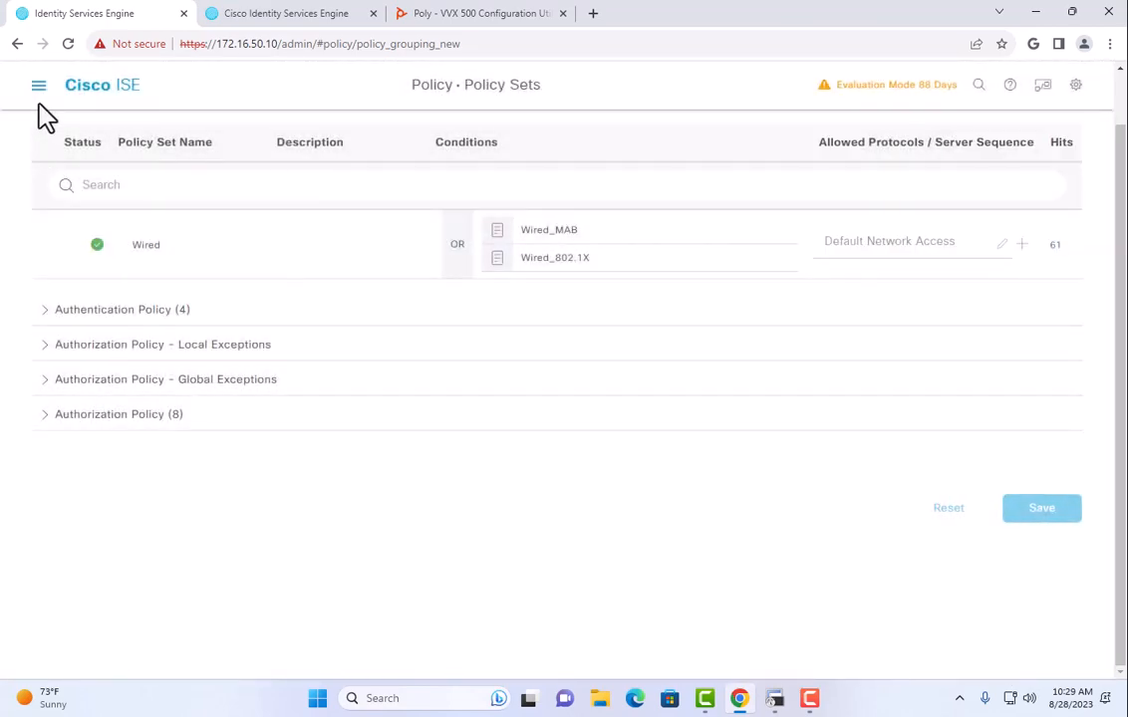
click(38, 86)
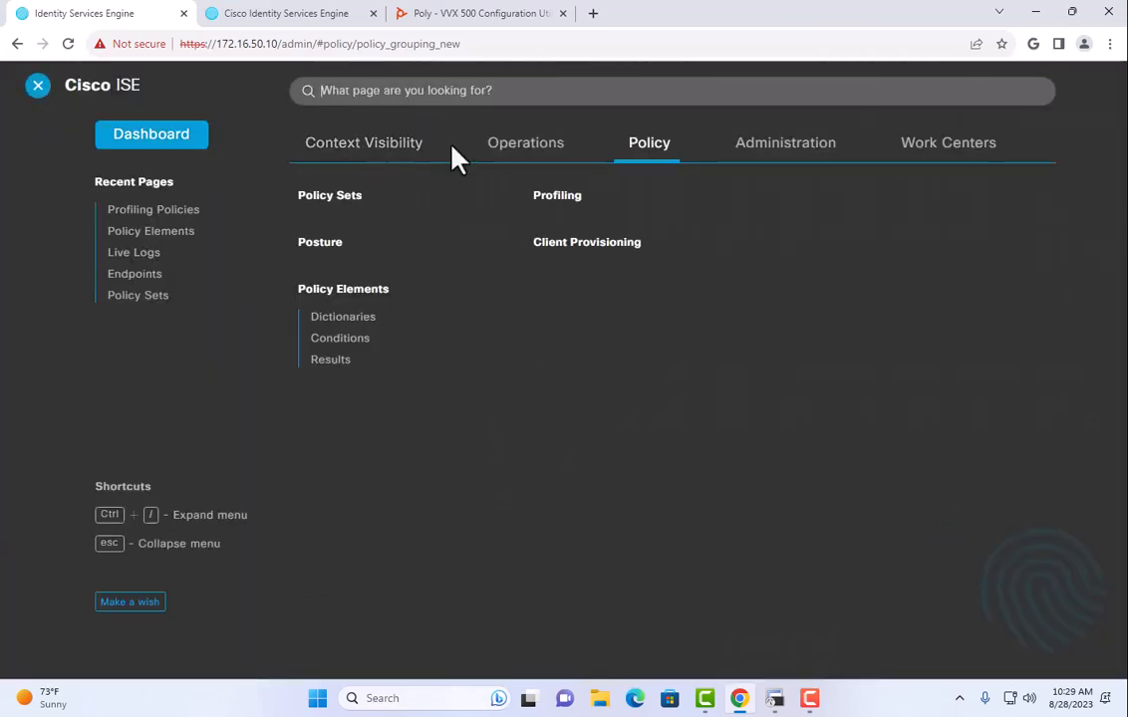
Check the RADIUS Live Logs for the Silicondust-Device Profiling authentications, then bring up the SecureCRT switch console.
click(506, 160)
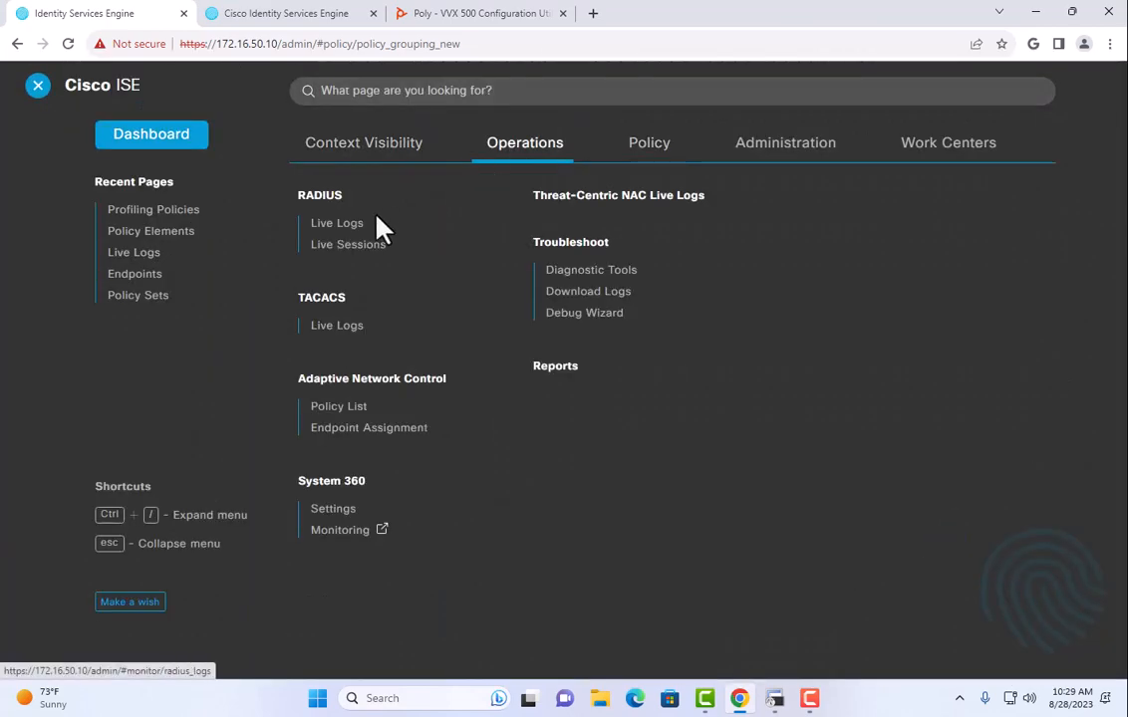
click(343, 223)
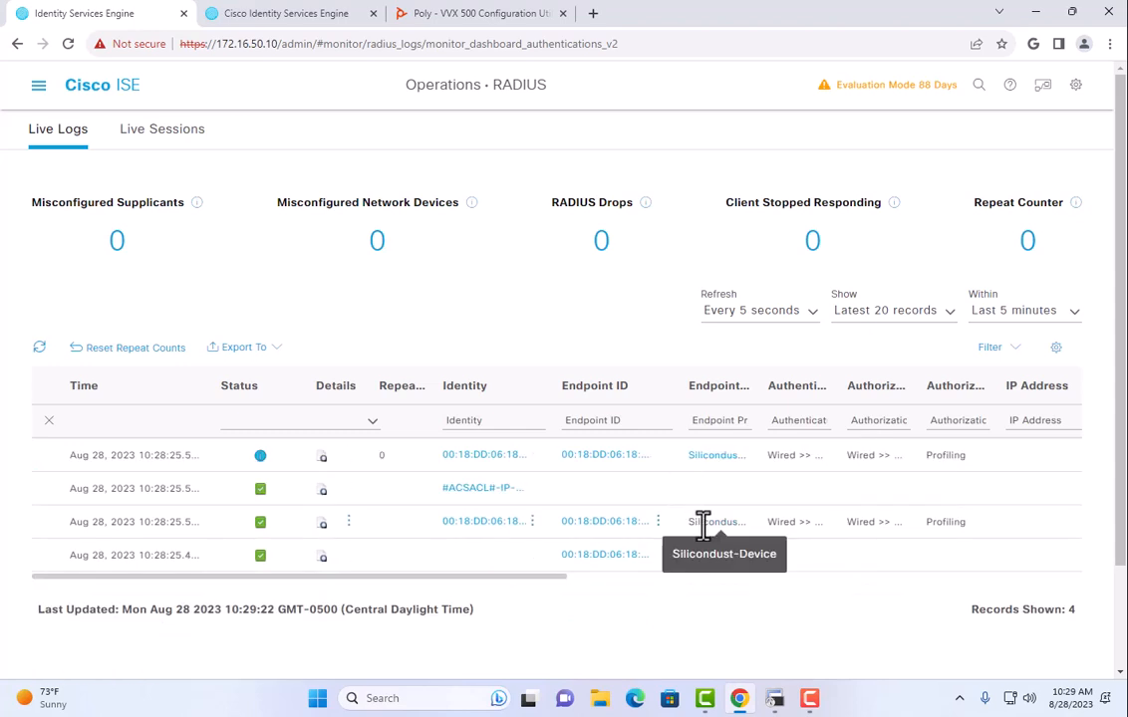
click(776, 701)
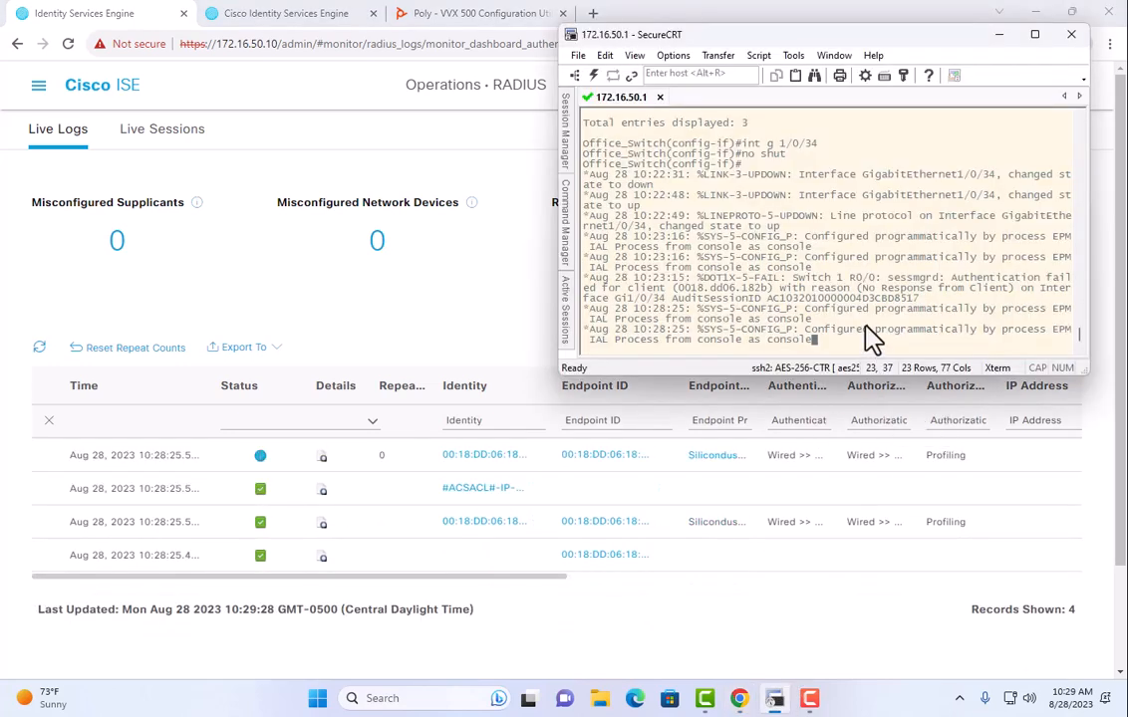
Bounce GigabitEthernet1/0/34 with shut and no shut to trigger a Printers authorization.
key(Return)
key(Return)
text(shut)
key(Return)
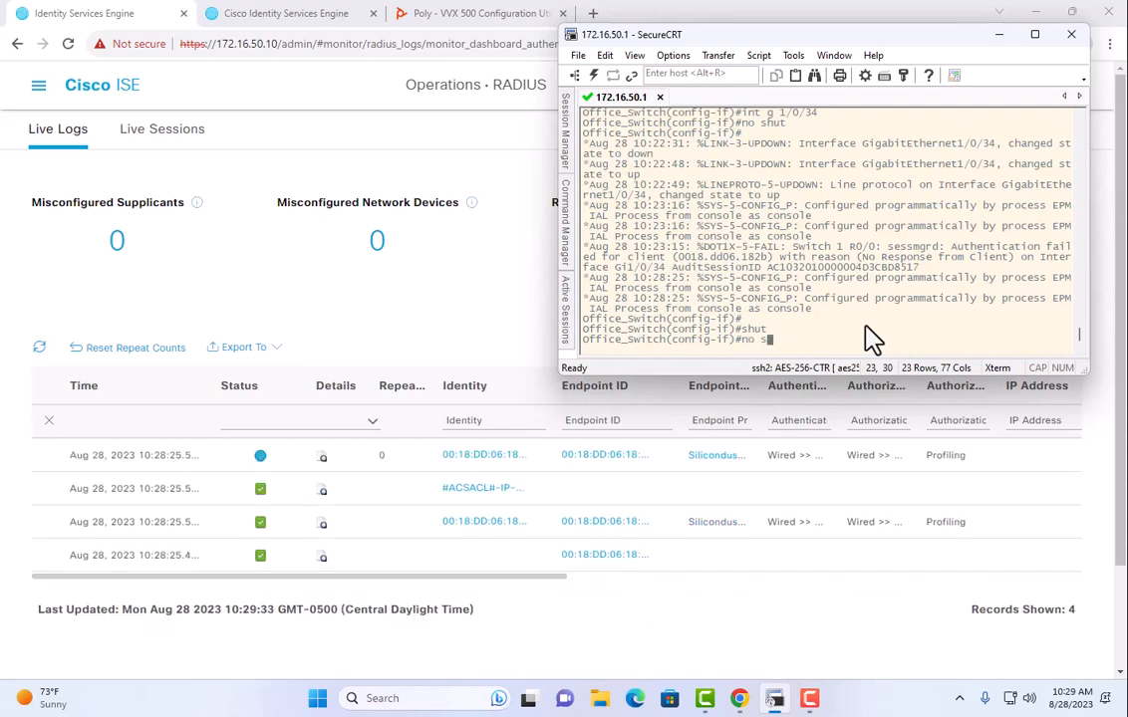
text(no shut)
key(Return)
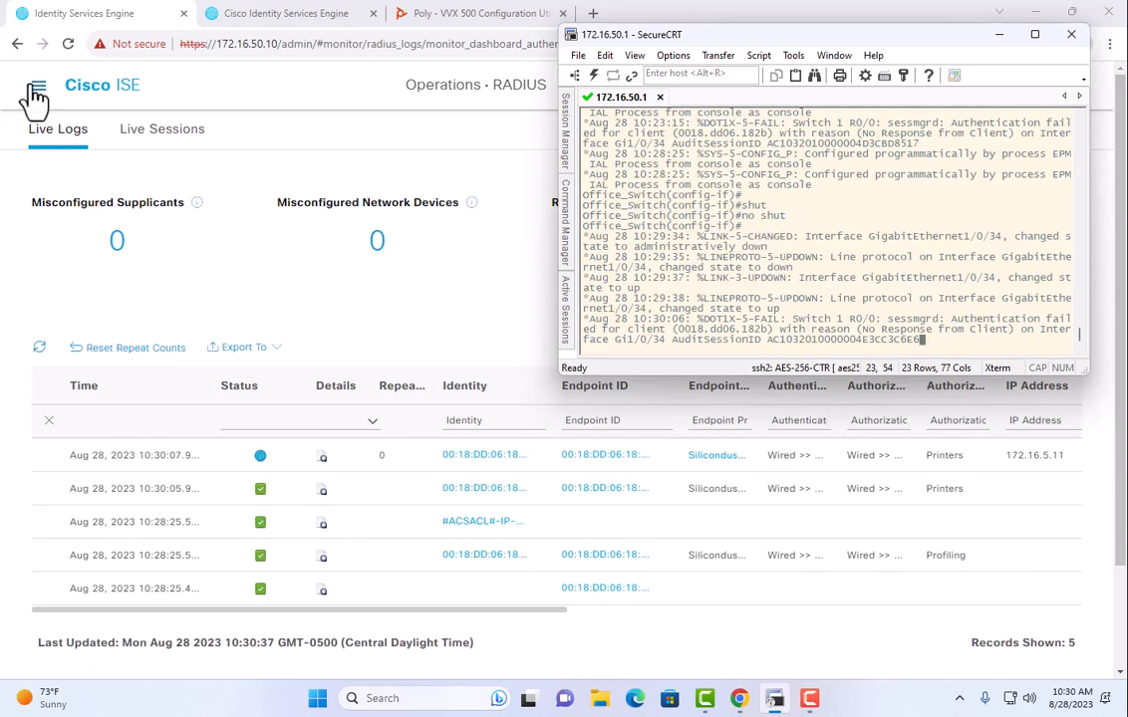
key(Return)
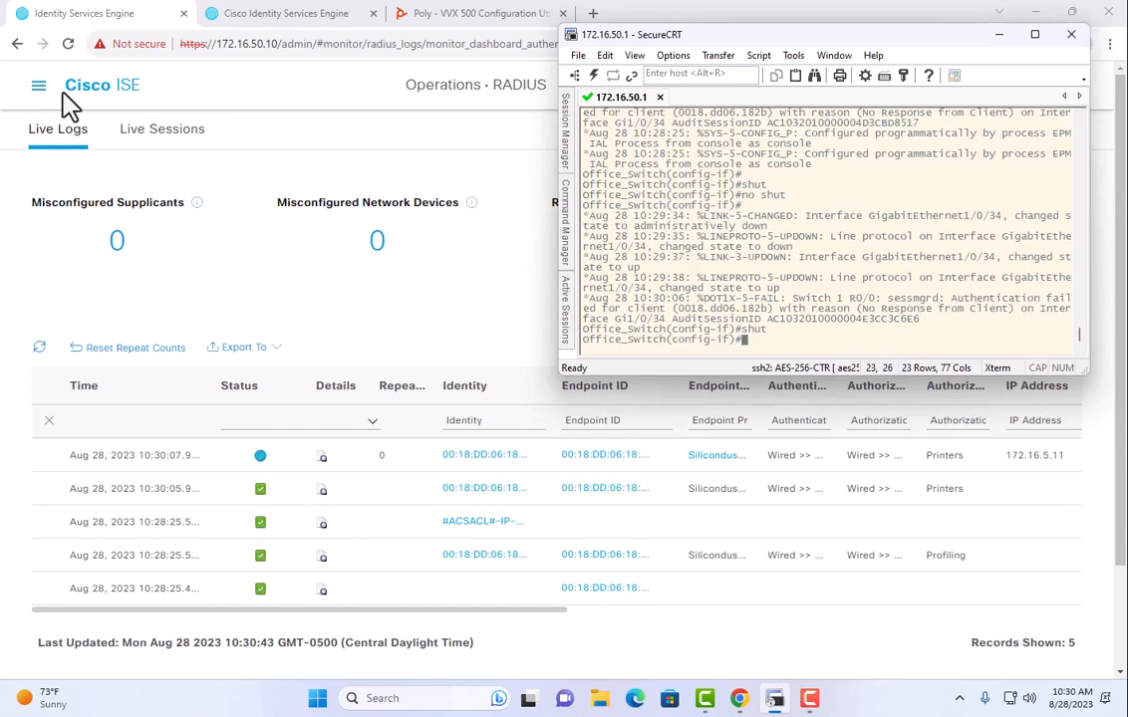
Delete endpoint 00:18:DD:06:18:2B from the Context Visibility Endpoints list.
click(38, 87)
click(364, 155)
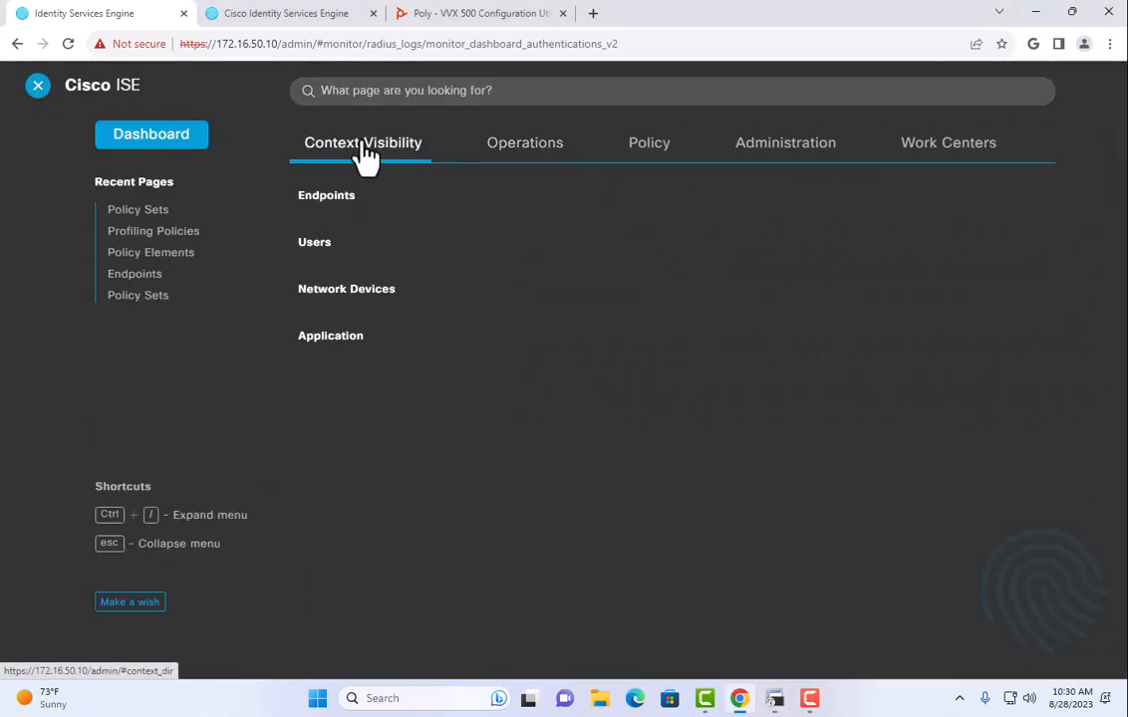
click(324, 199)
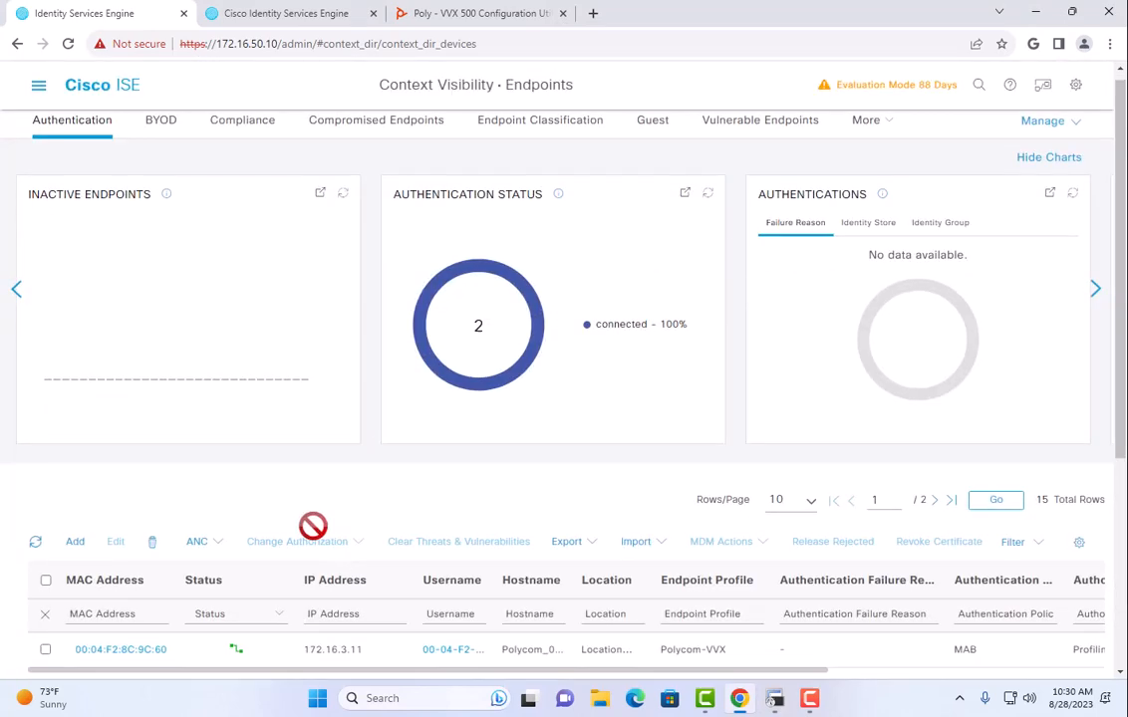
scroll(304, 498, down, 3)
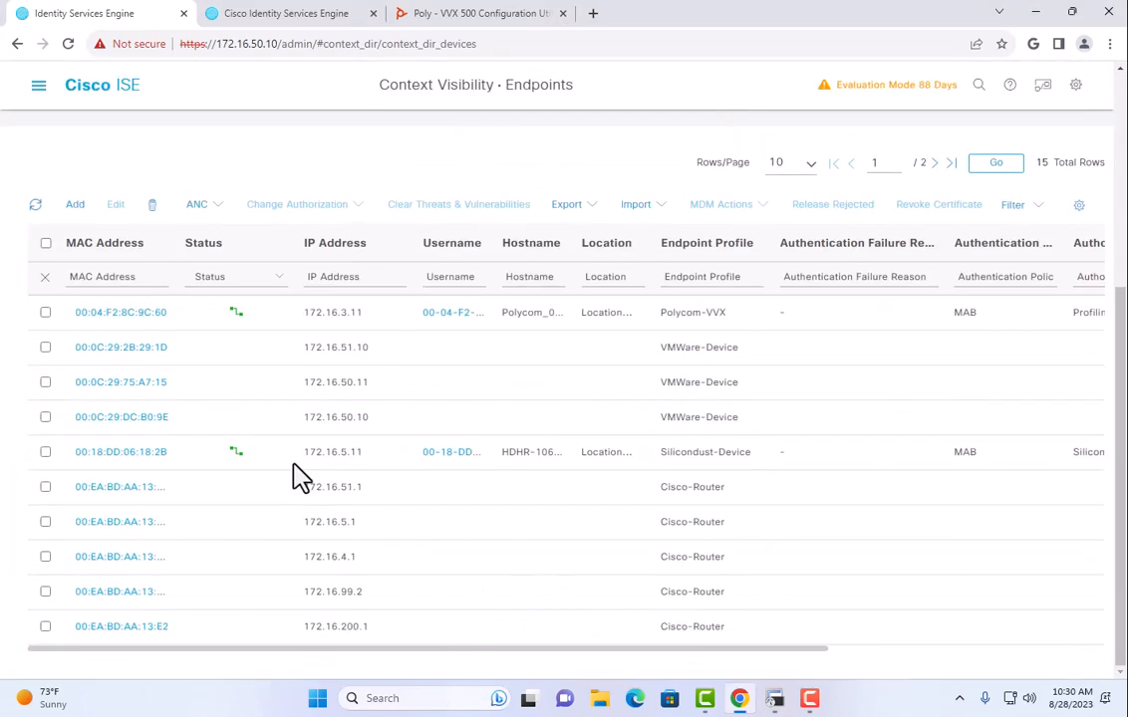
click(45, 452)
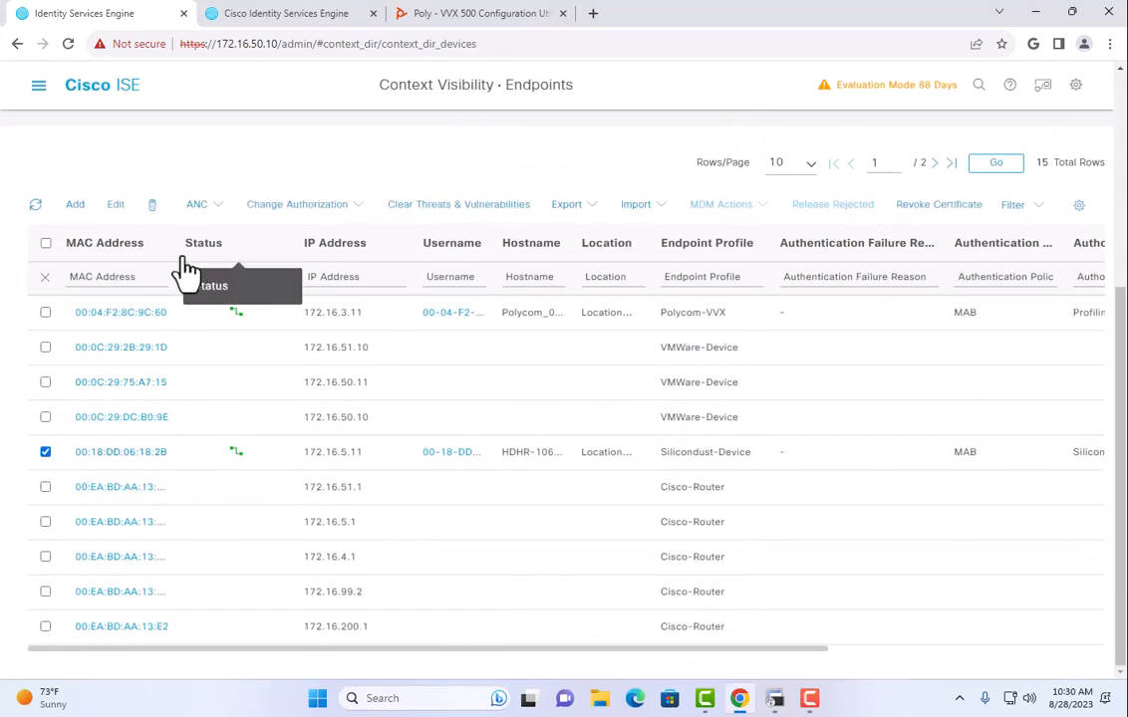
click(152, 206)
click(221, 247)
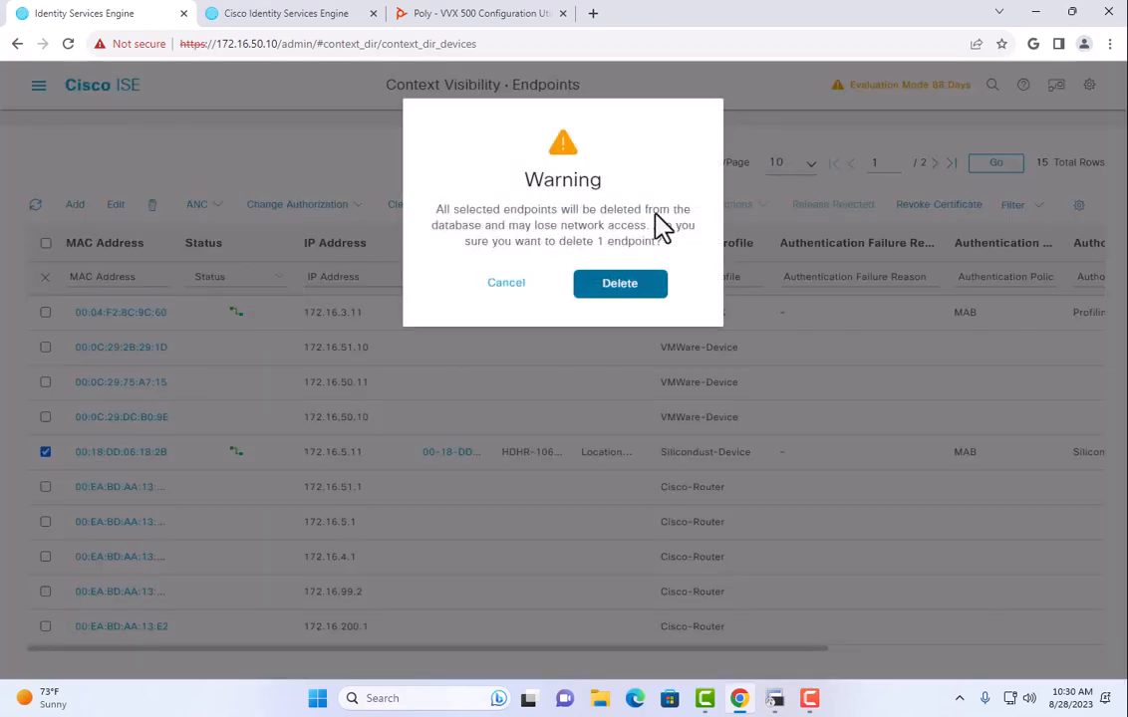
click(620, 283)
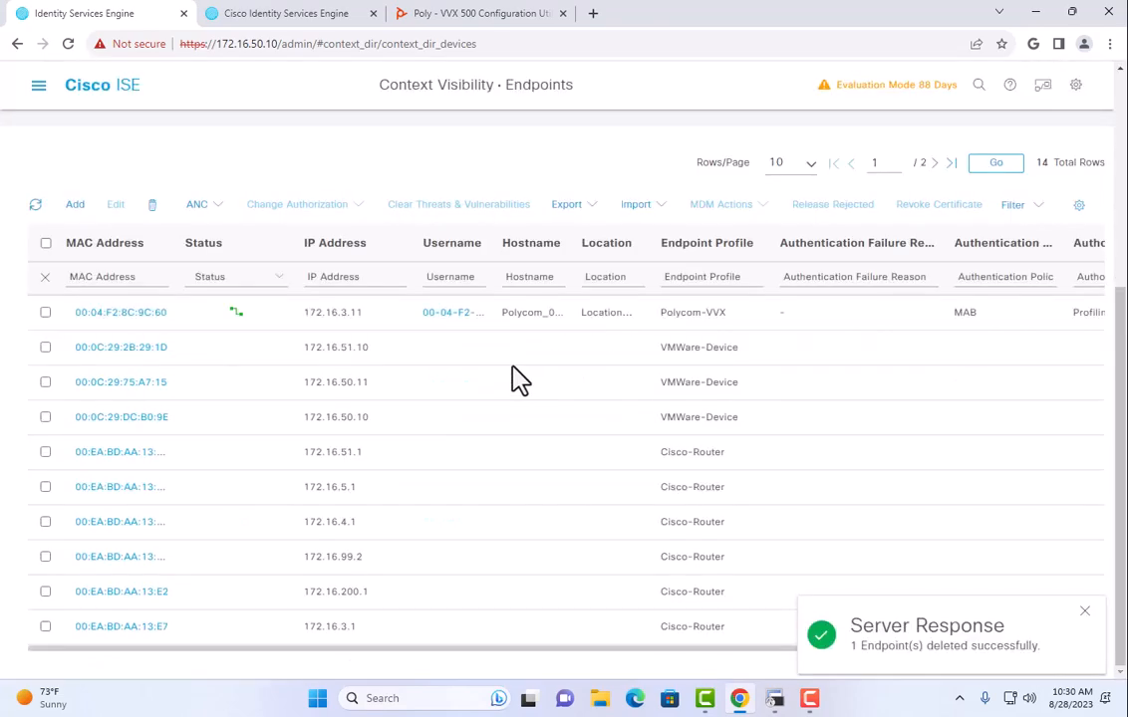
Return to the Operations RADIUS Live Logs page.
click(38, 88)
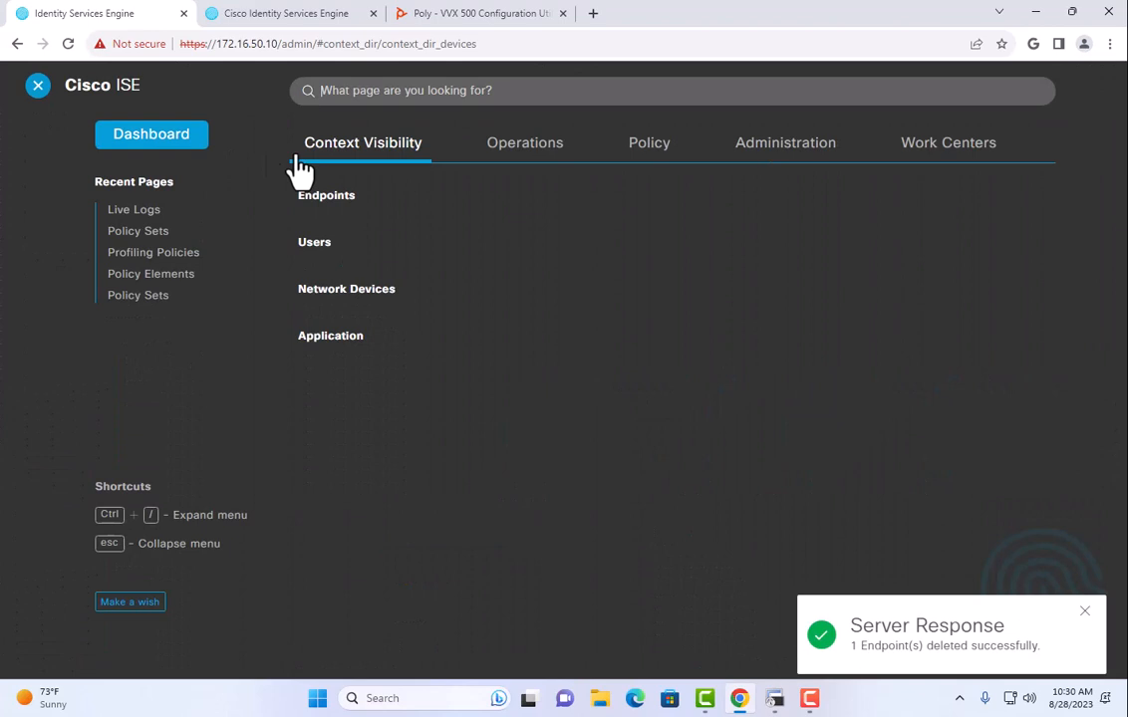
click(514, 154)
click(334, 227)
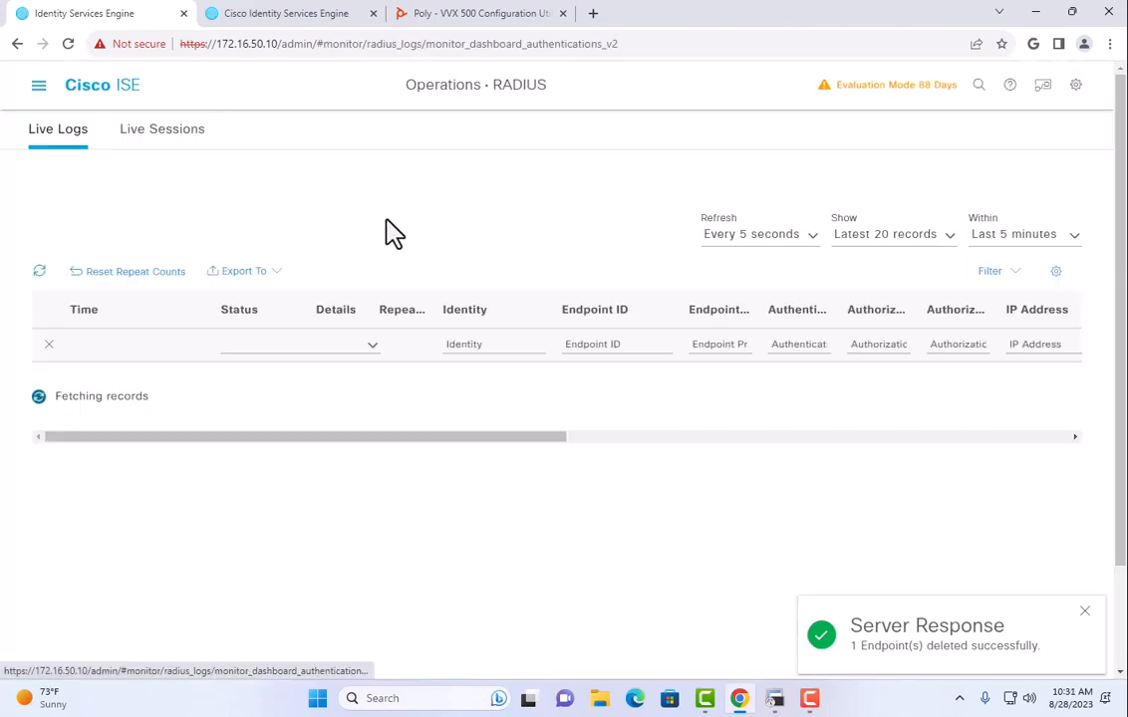
Re-enable the switch port with no shut in SecureCRT.
click(771, 700)
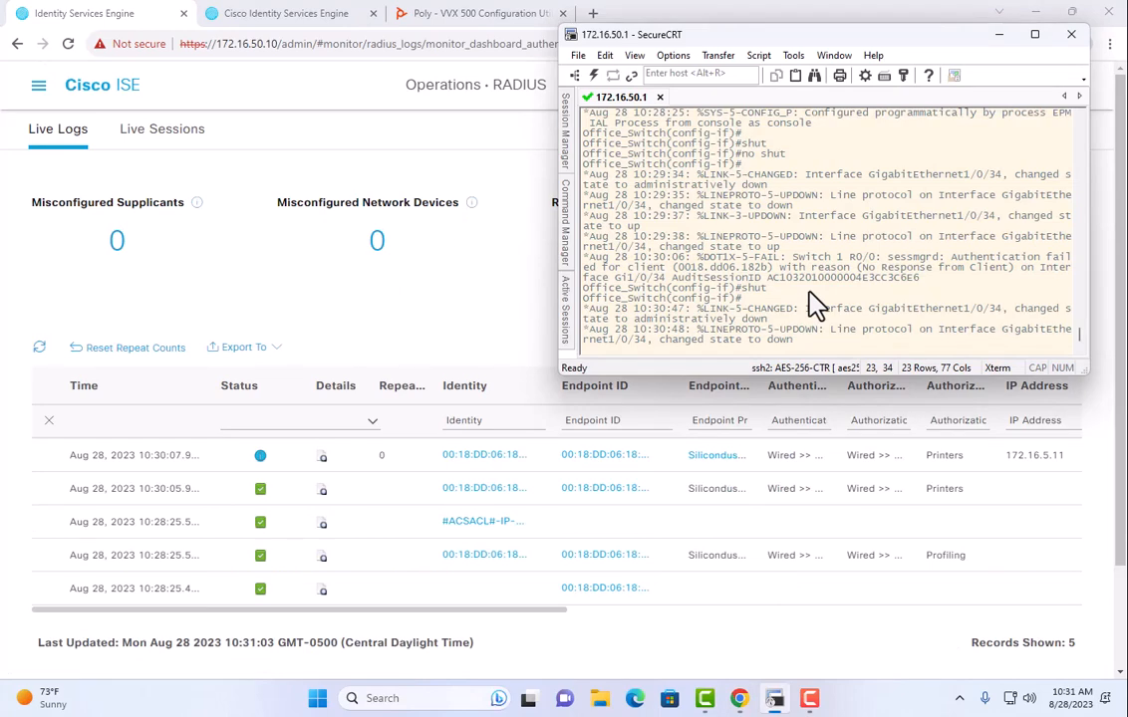
key(Return)
key(Return)
text(no shut)
key(Return)
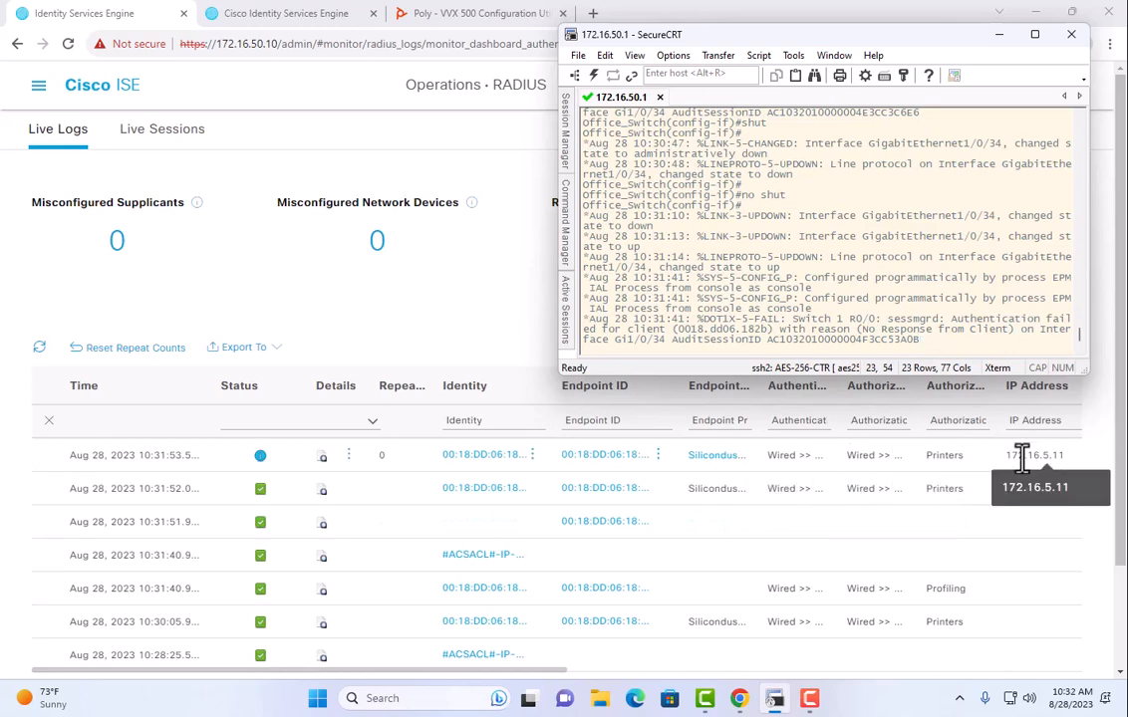
Ping 172.16.5.11 from the switch with do ping.
key(Return)
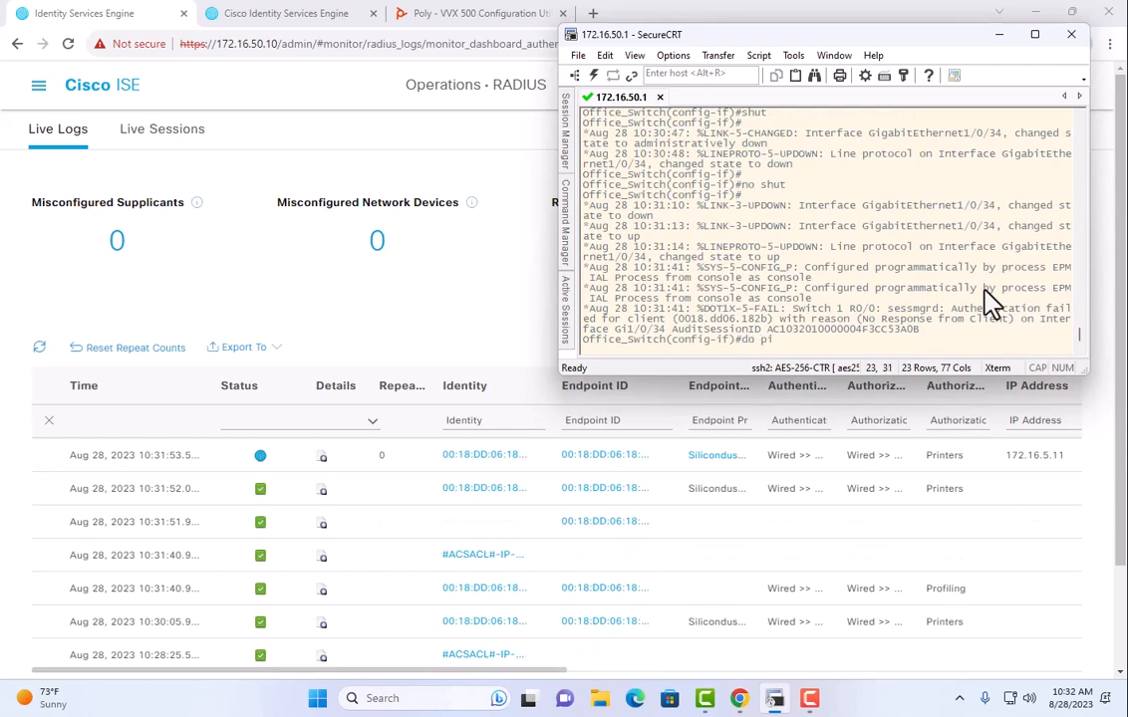
text(do ping 172.16.11)
key(BackSpace)
key(BackSpace)
text(5.11)
key(Return)
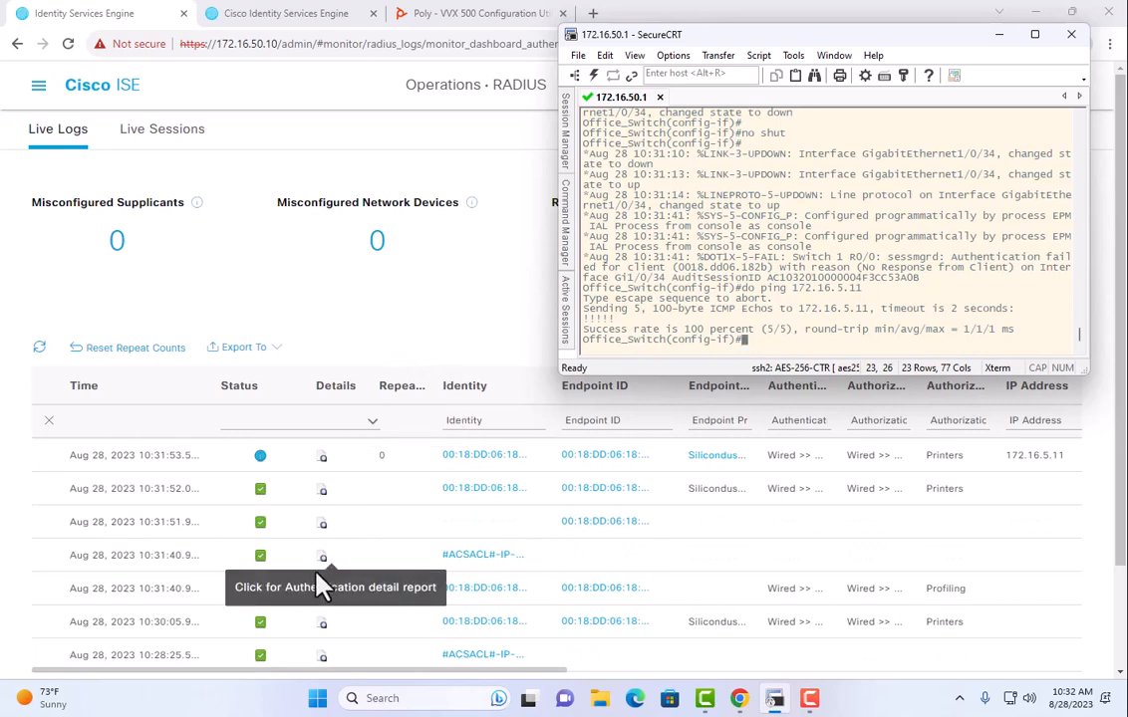
Open the latest authentication's detail report and highlight the hostname HDHR-106182B3.
click(323, 474)
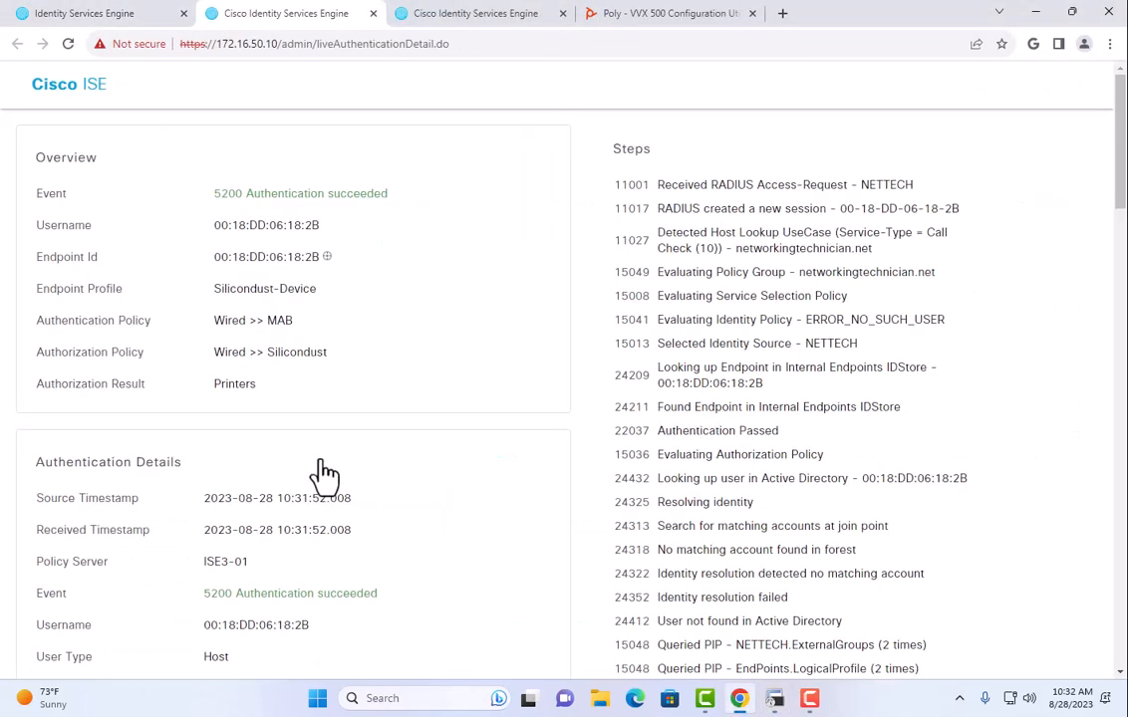
scroll(322, 371, down, 12)
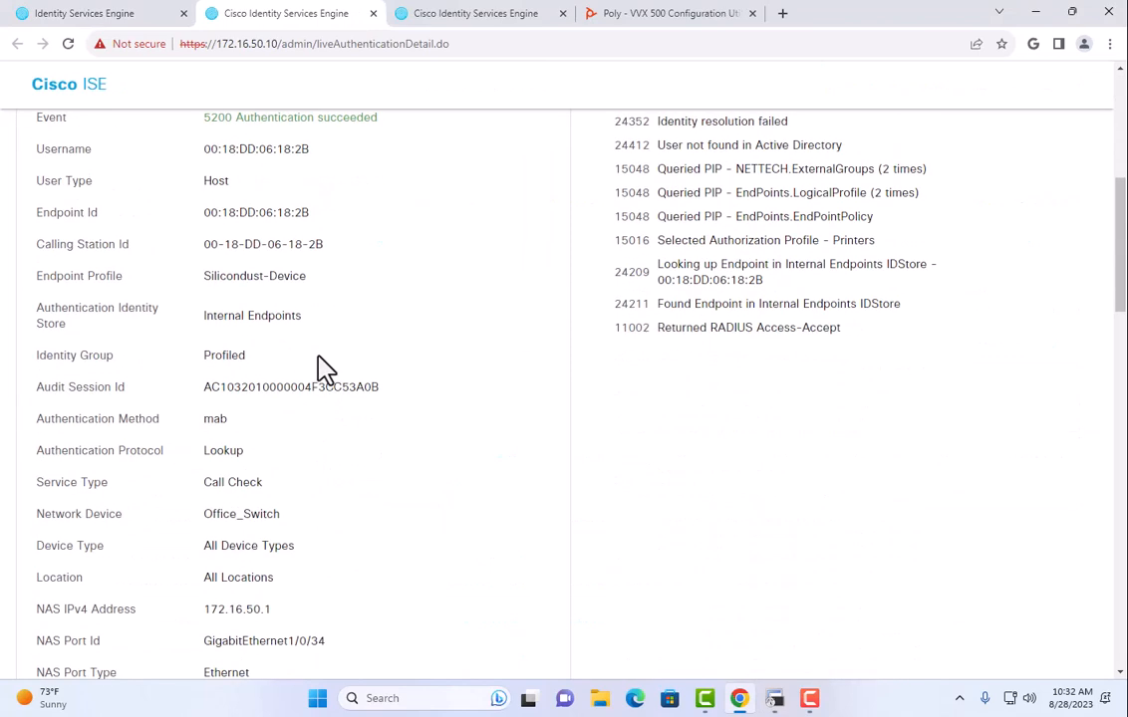
scroll(321, 370, down, 5)
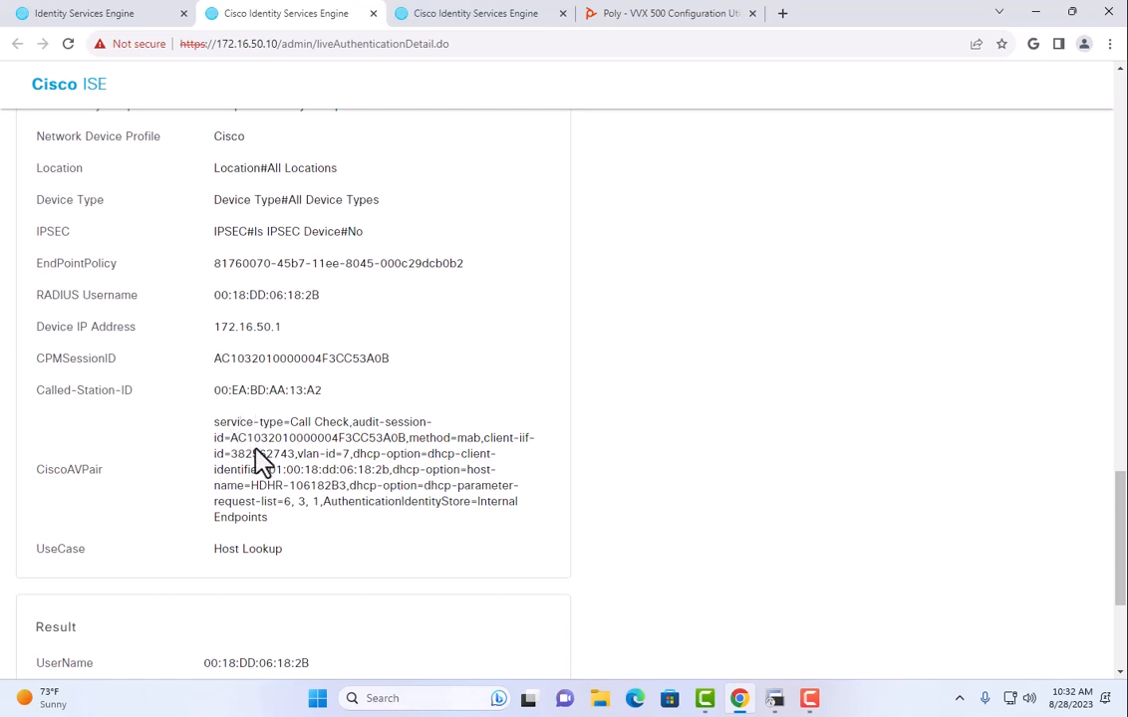
drag(249, 485, 342, 486)
Reopen the detail report to confirm Silicondust-Device, rule Wired >> Silicondust and result Printers.
click(144, 18)
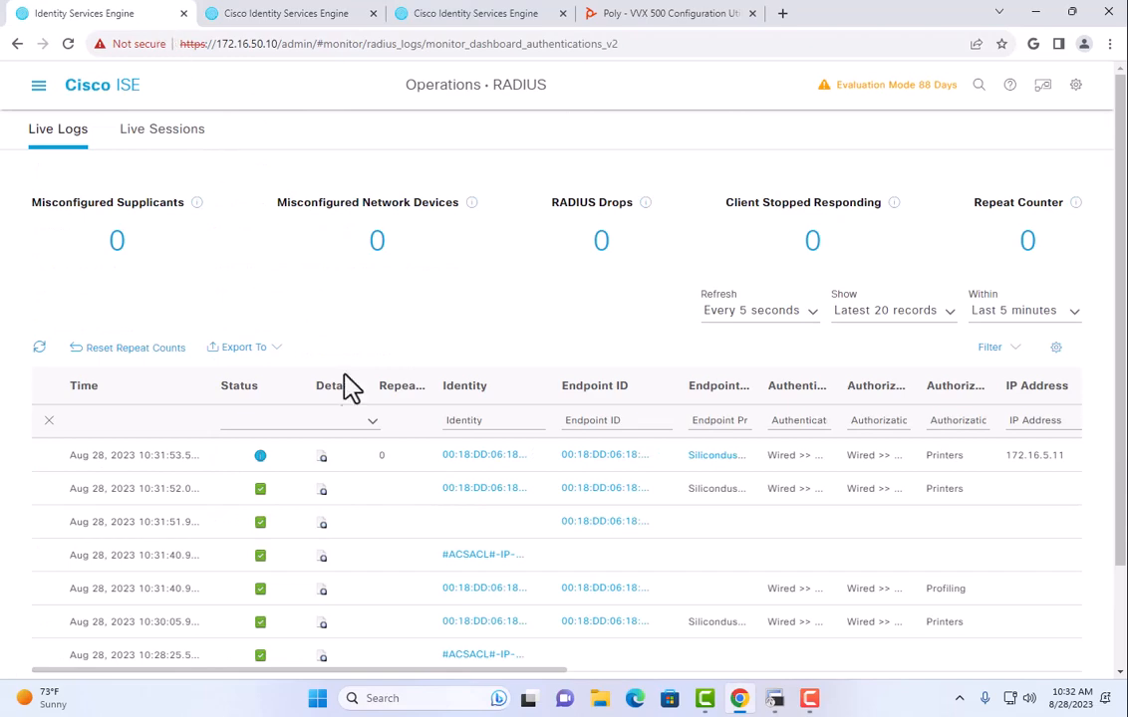
click(322, 458)
scroll(339, 384, down, 9)
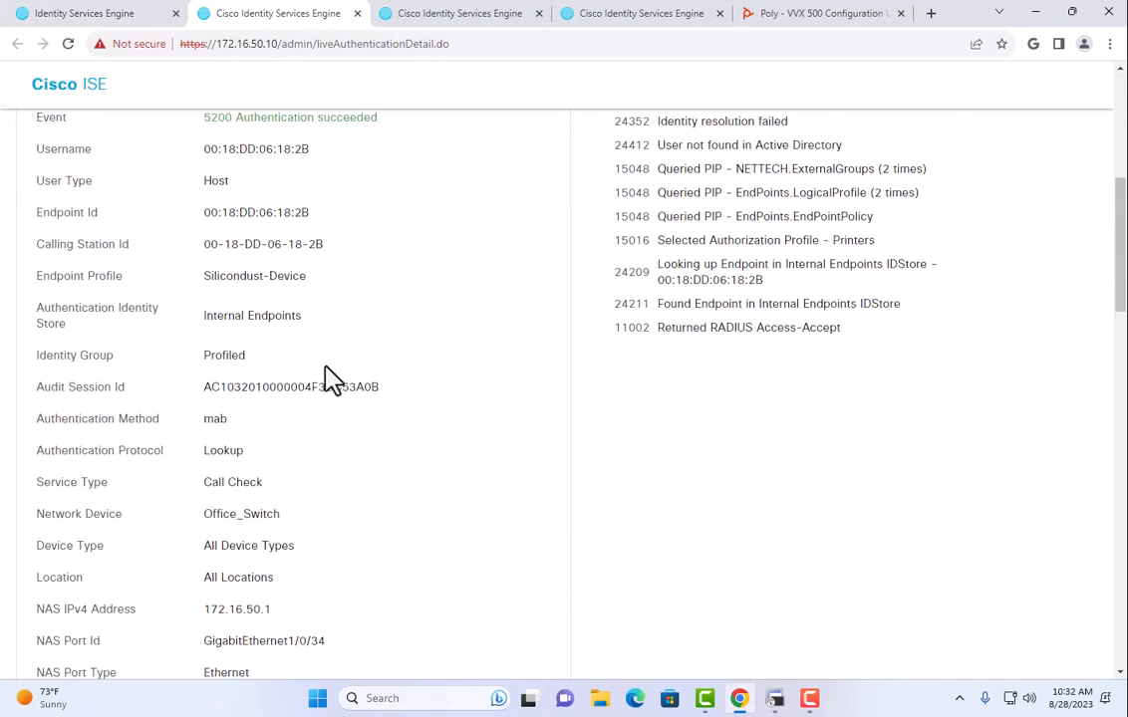
scroll(322, 373, down, 10)
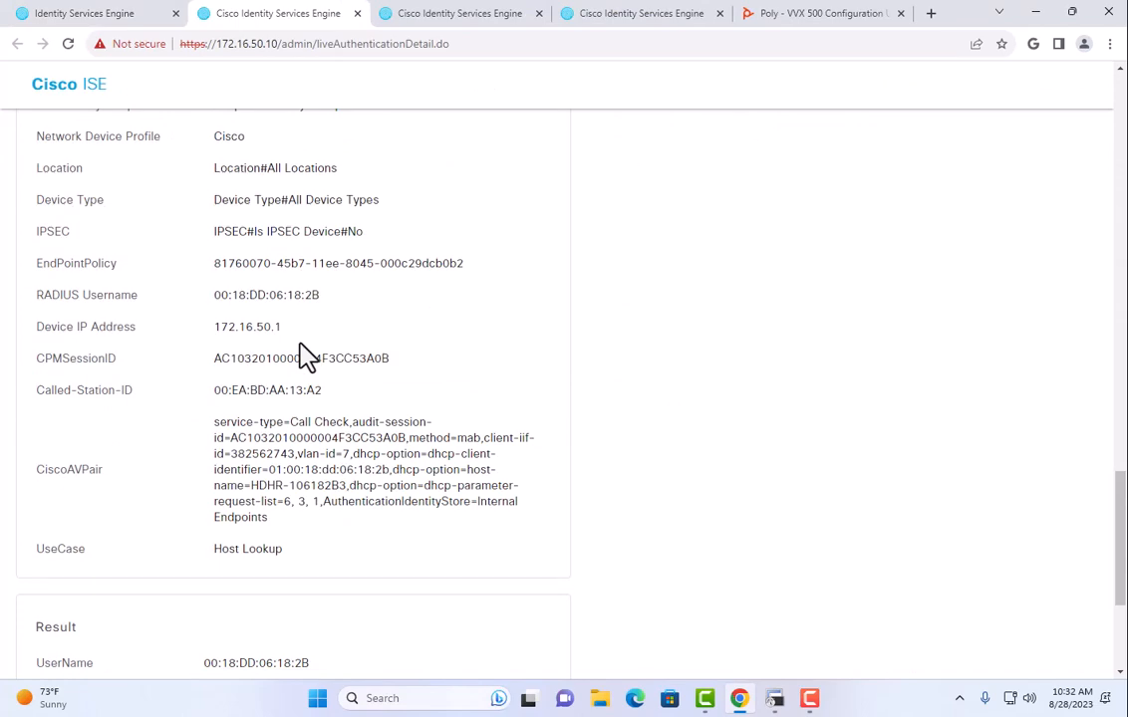
scroll(303, 357, down, 3)
scroll(216, 272, up, 20)
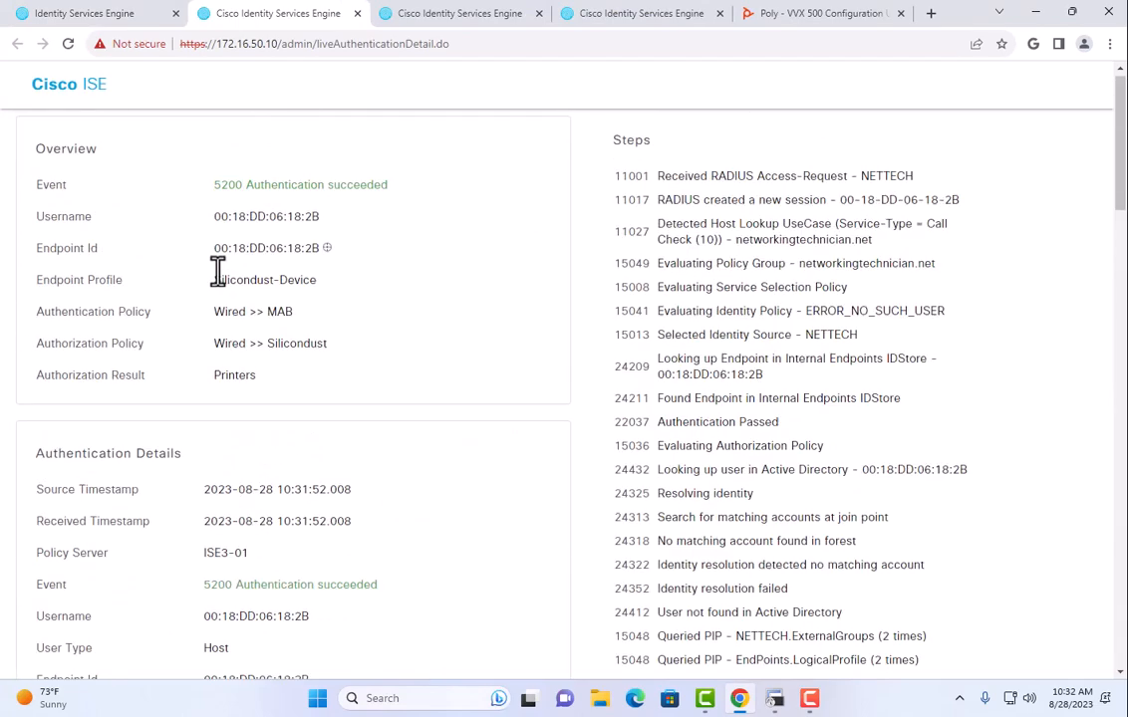
click(138, 18)
Open endpoint 00:18:DD:06:18:2B's Other Attributes in Context Visibility.
click(38, 88)
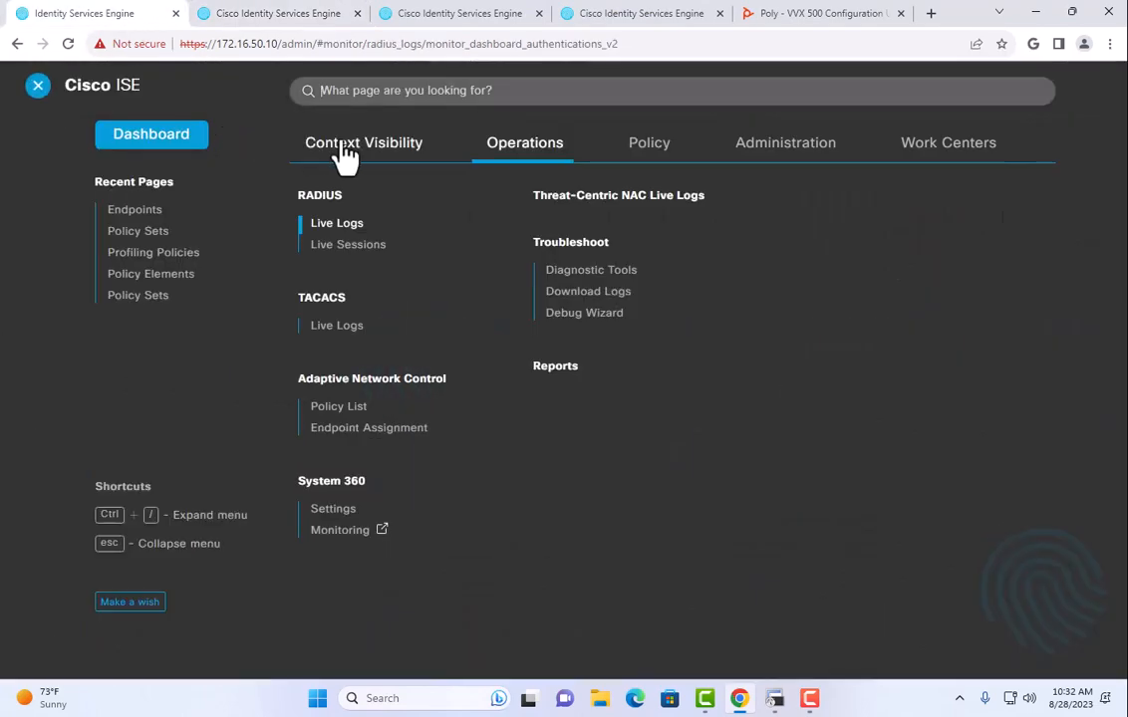
click(340, 146)
click(324, 197)
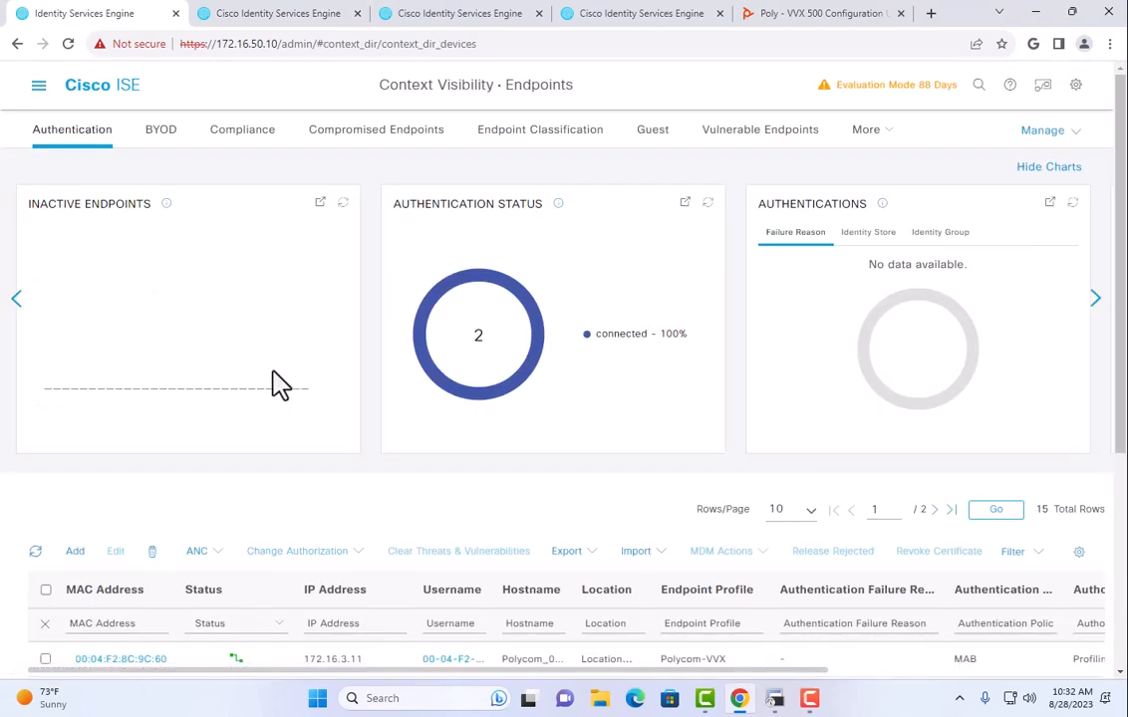
scroll(219, 379, down, 3)
click(134, 455)
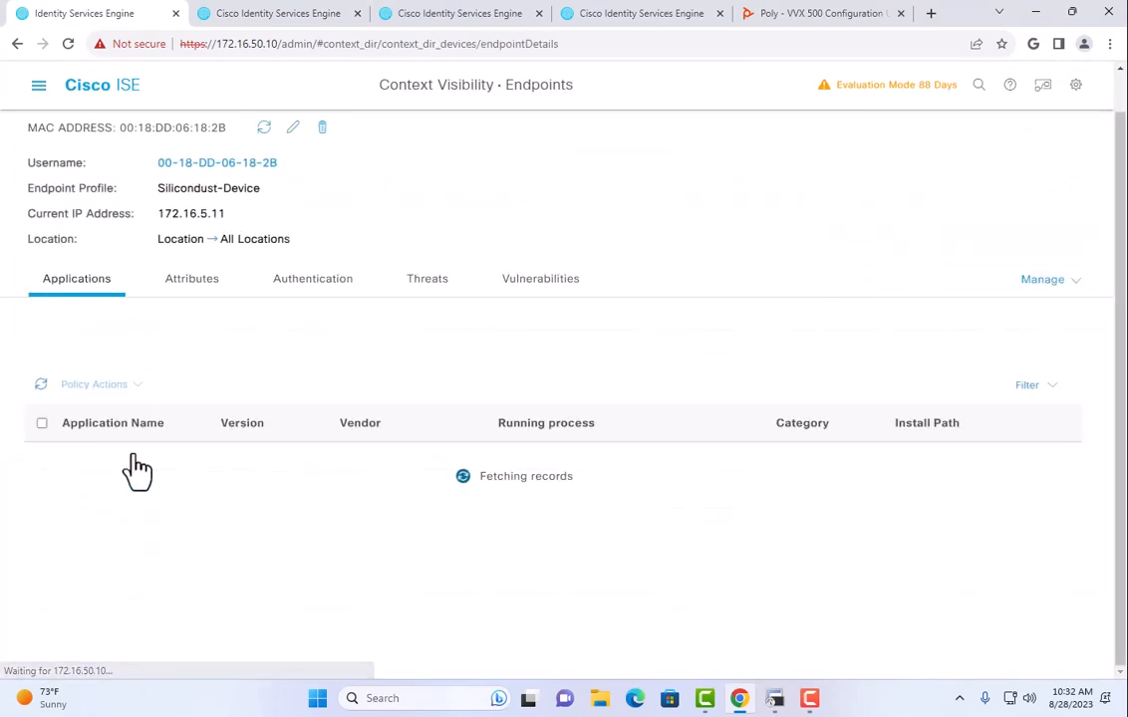
click(194, 280)
click(288, 341)
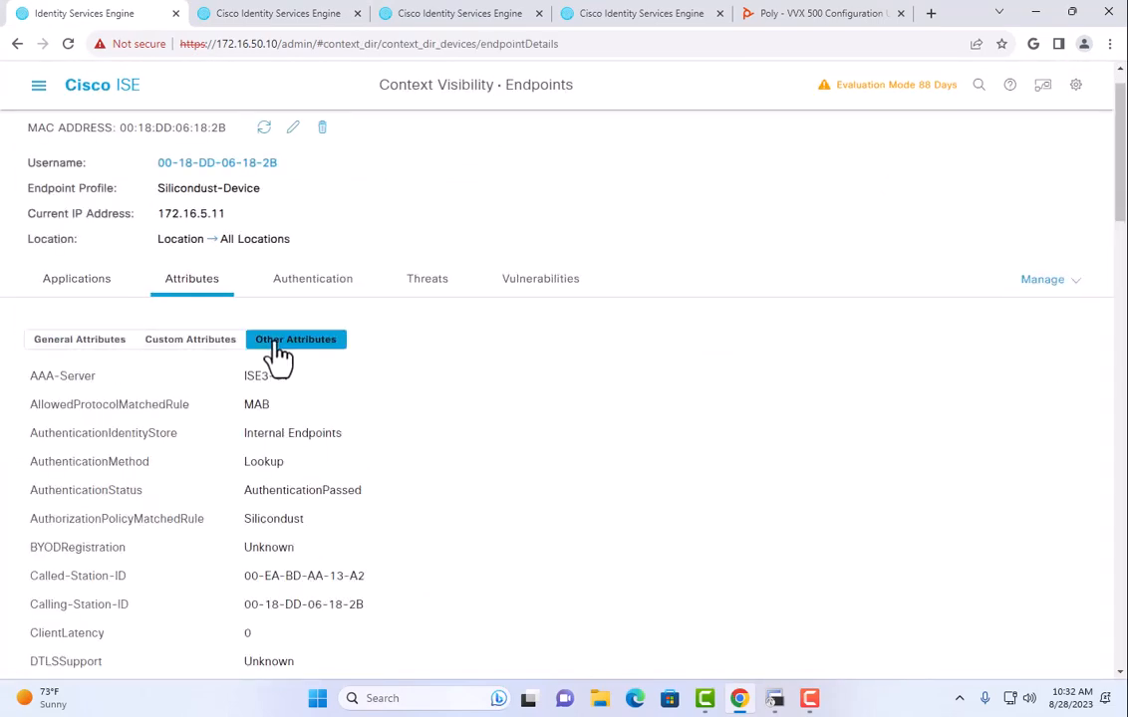
Review the attributes, confirming MatchedPolicy Silicondust-Device and SelectedAuthorizationProfiles Printers.
scroll(284, 411, down, 5)
scroll(344, 403, down, 3)
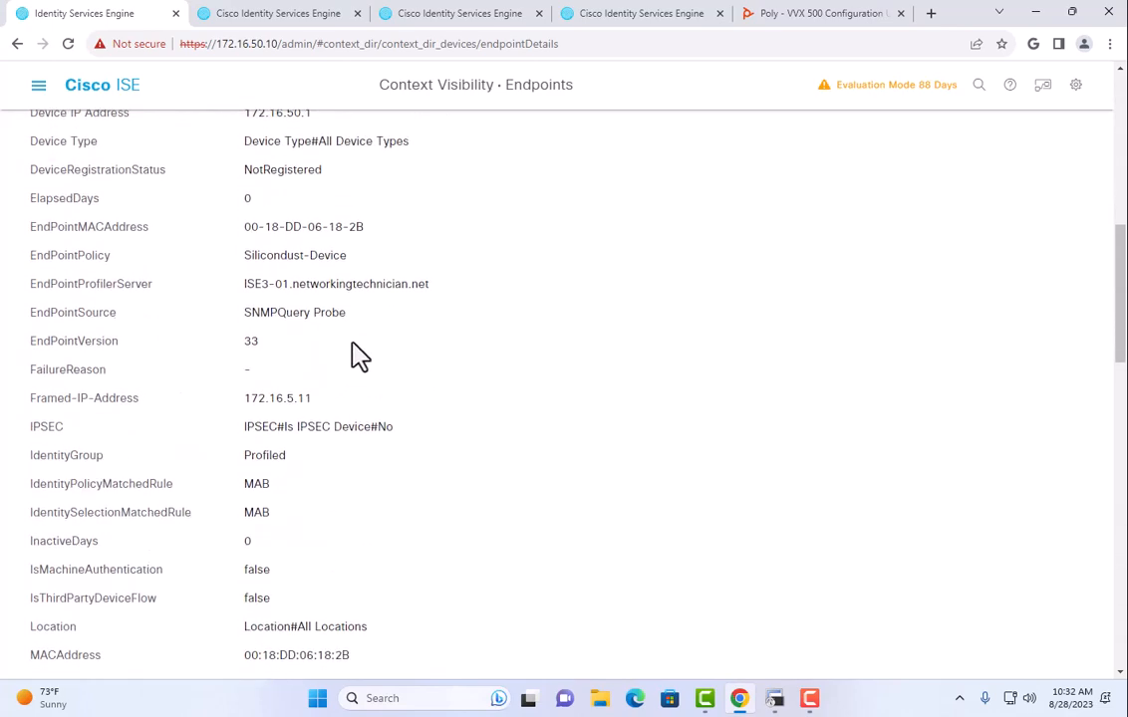
scroll(355, 355, down, 2)
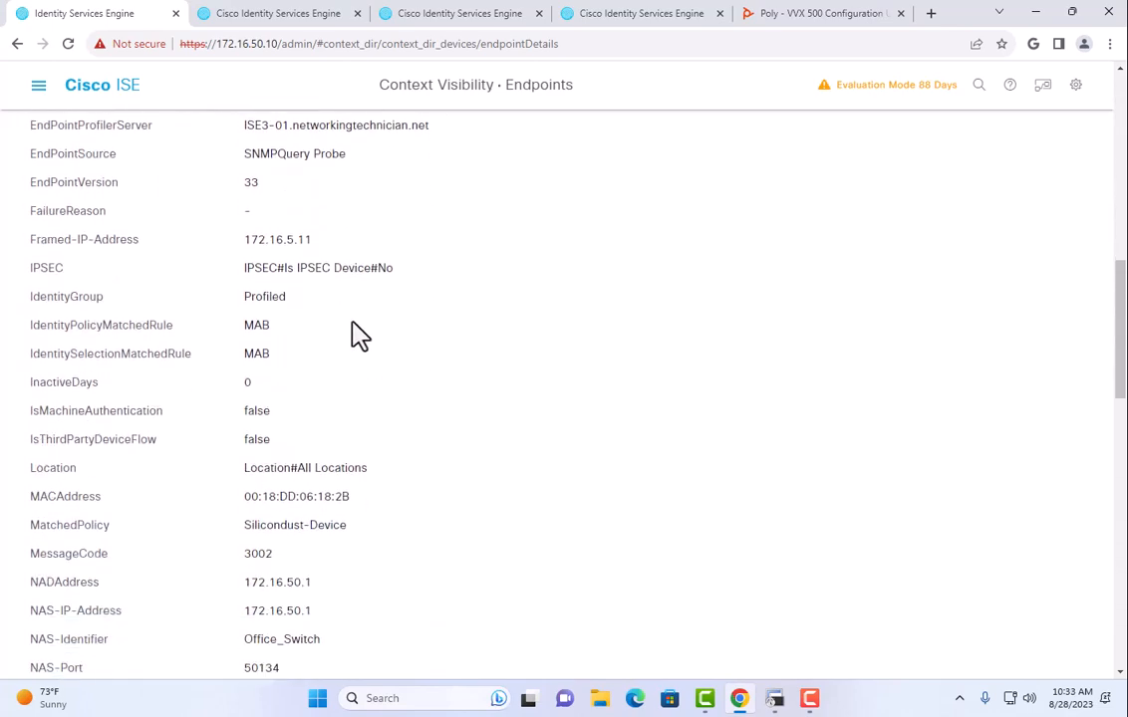
scroll(359, 334, down, 2)
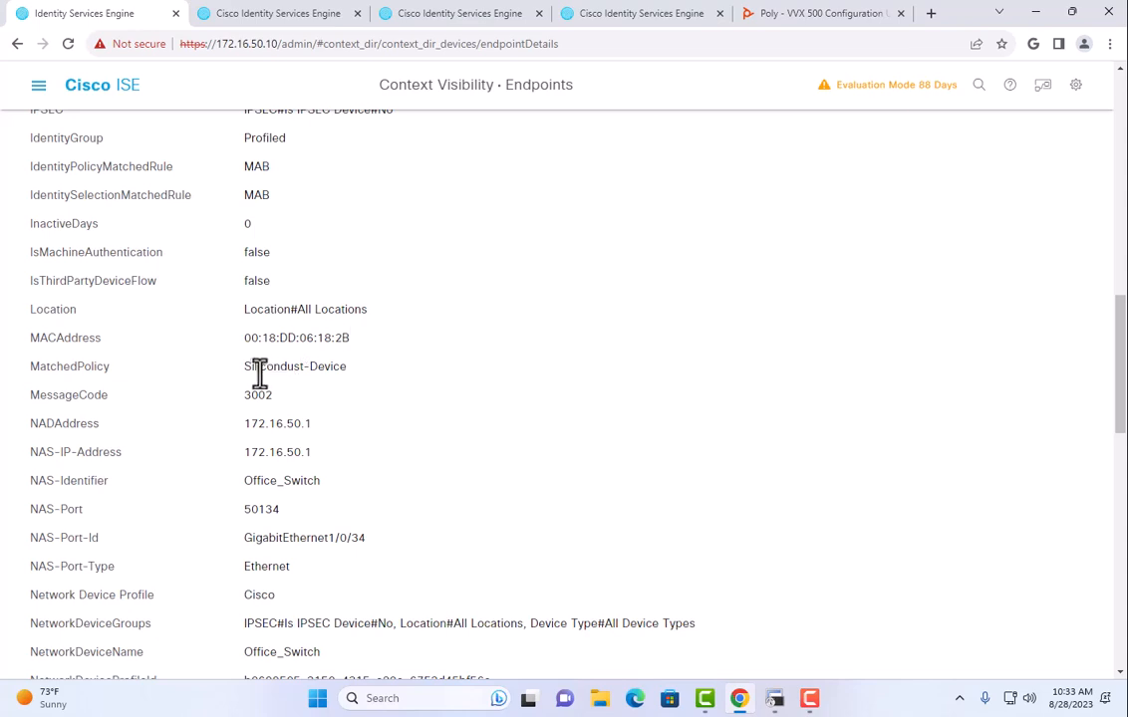
drag(259, 369, 387, 383)
scroll(398, 377, down, 2)
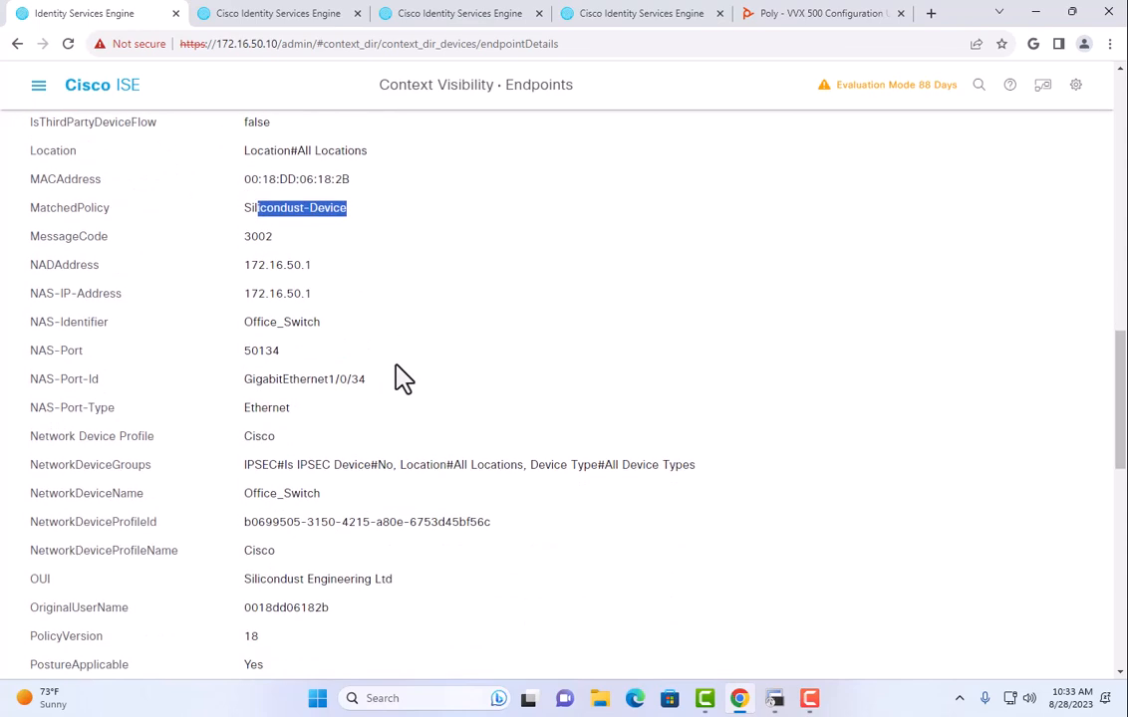
scroll(403, 378, down, 2)
scroll(398, 371, down, 2)
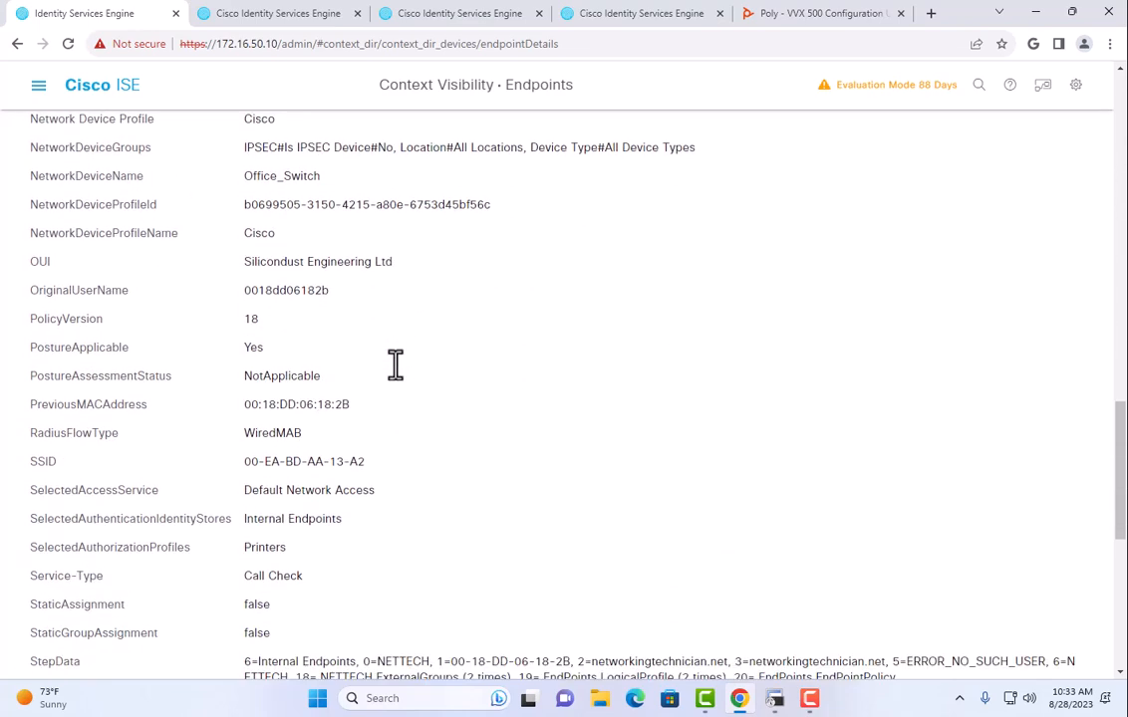
scroll(398, 371, down, 2)
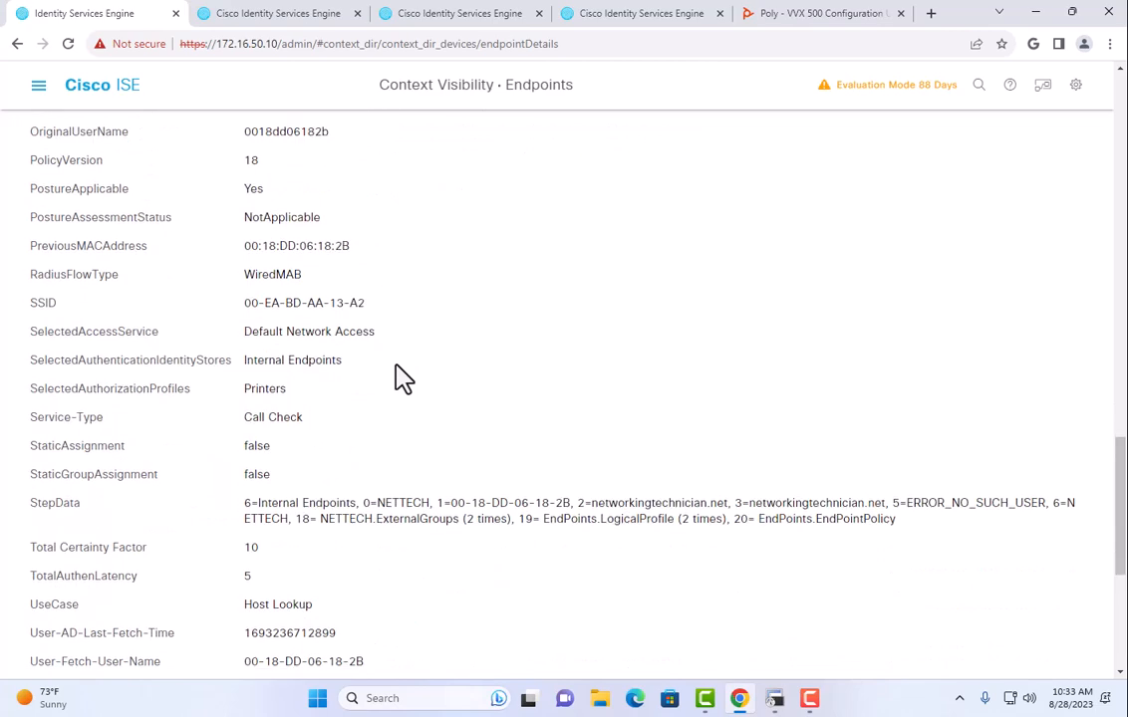
scroll(402, 379, down, 4)
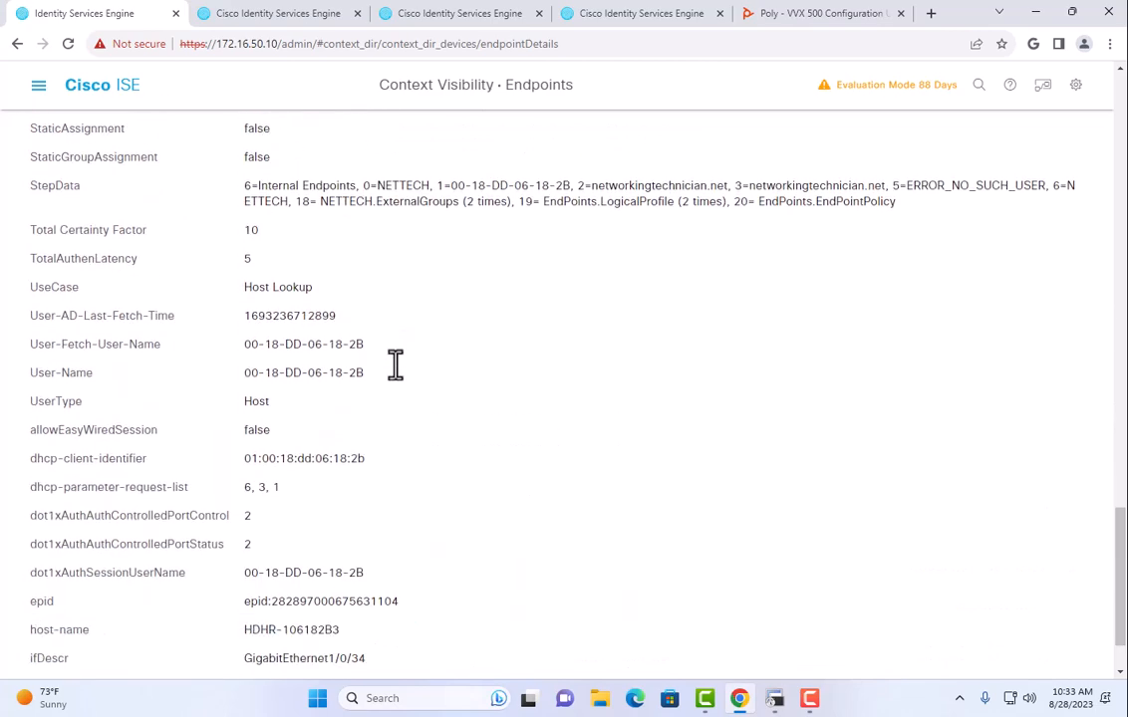
scroll(395, 371, down, 1)
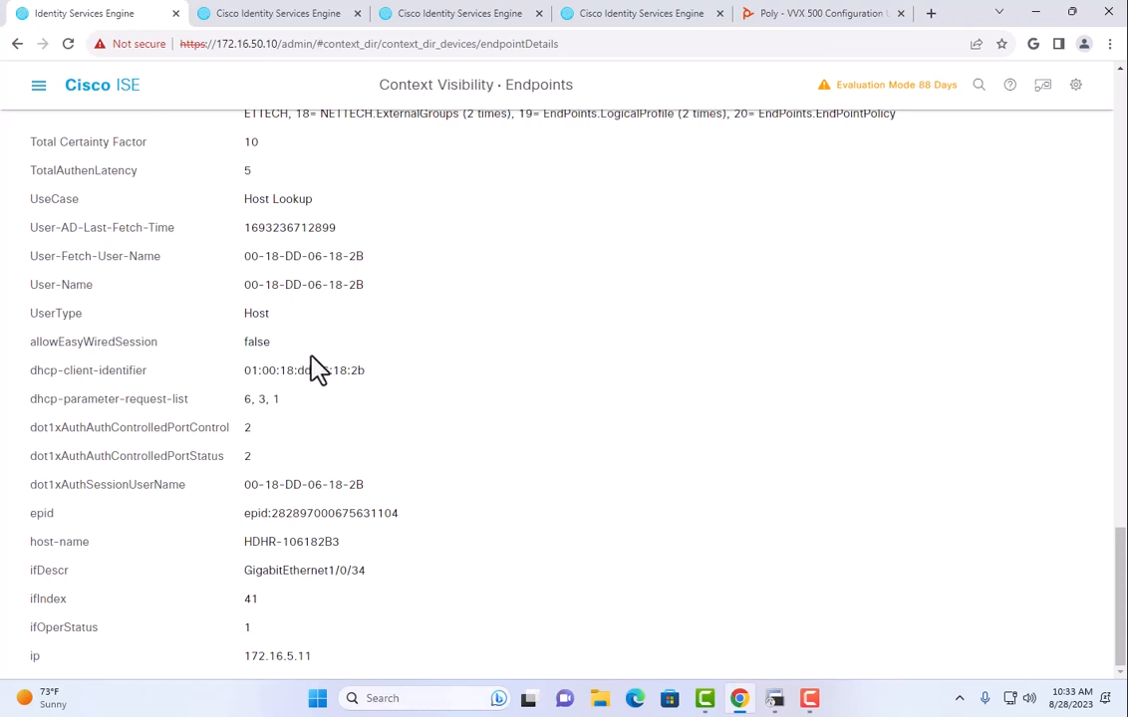
scroll(317, 370, up, 3)
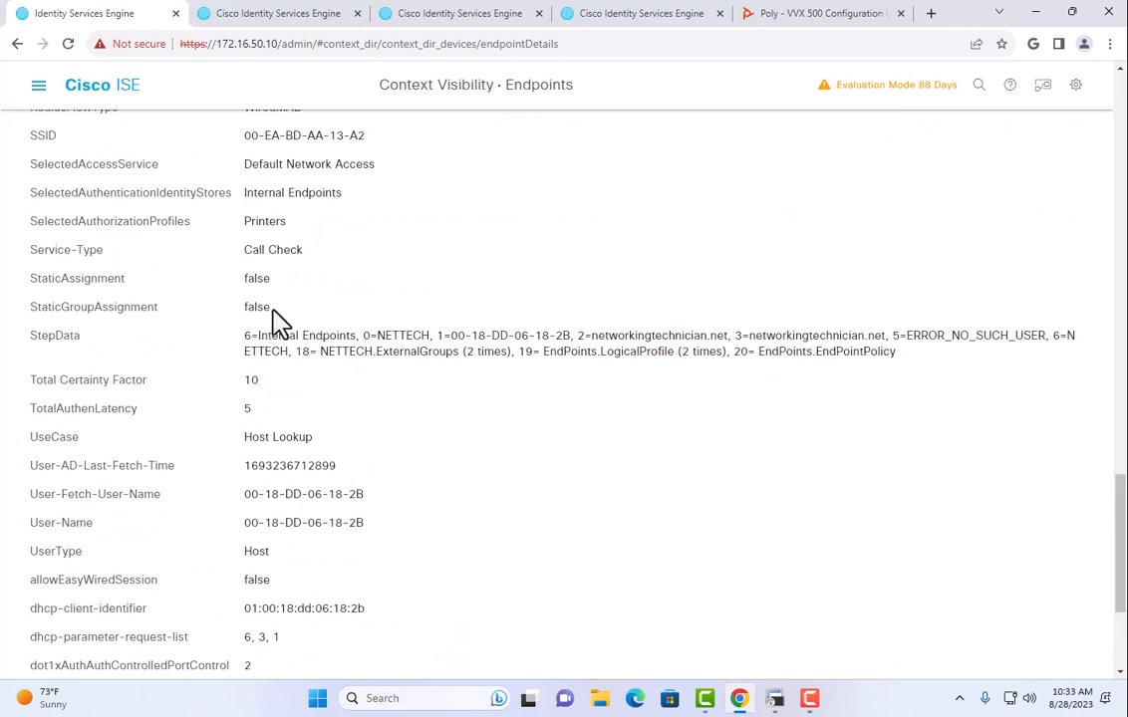
click(38, 86)
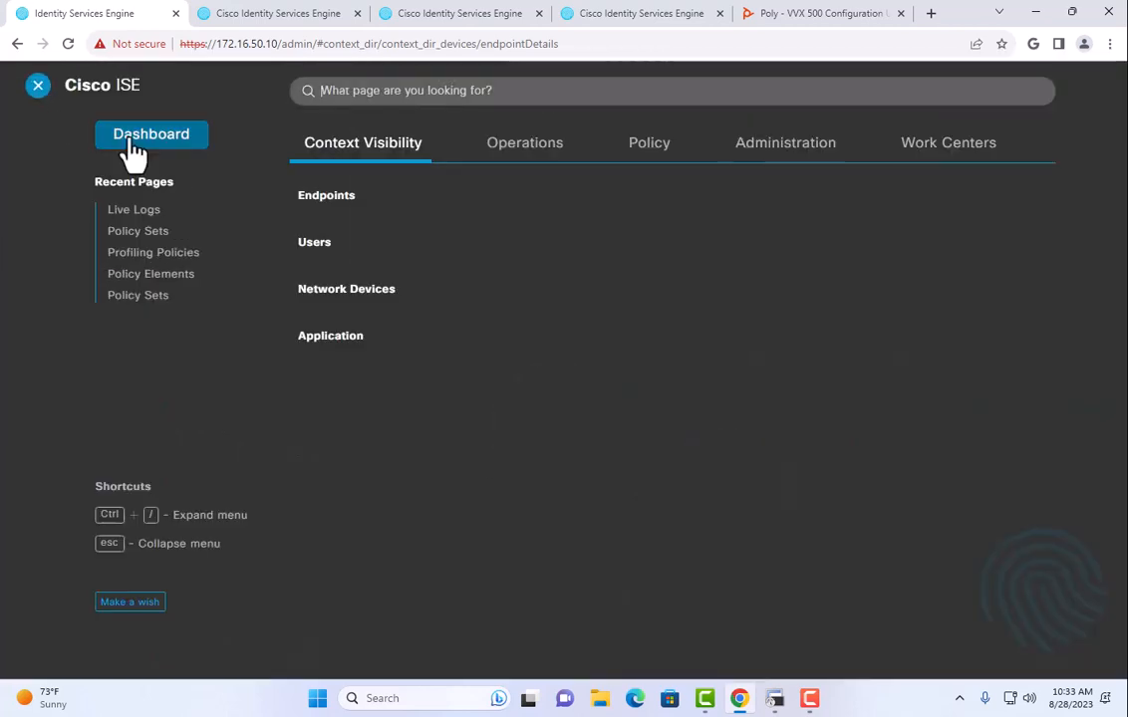
Open the Wired policy set and expand its 8 authorization rules, including Silicondust.
click(516, 150)
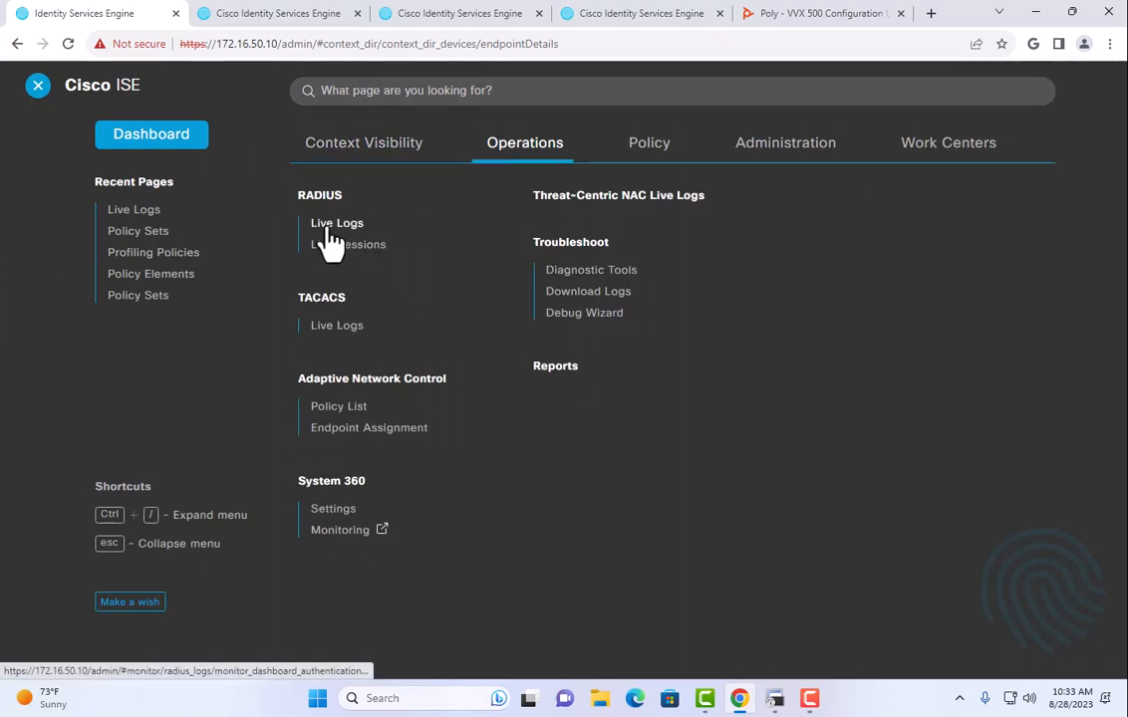
click(648, 142)
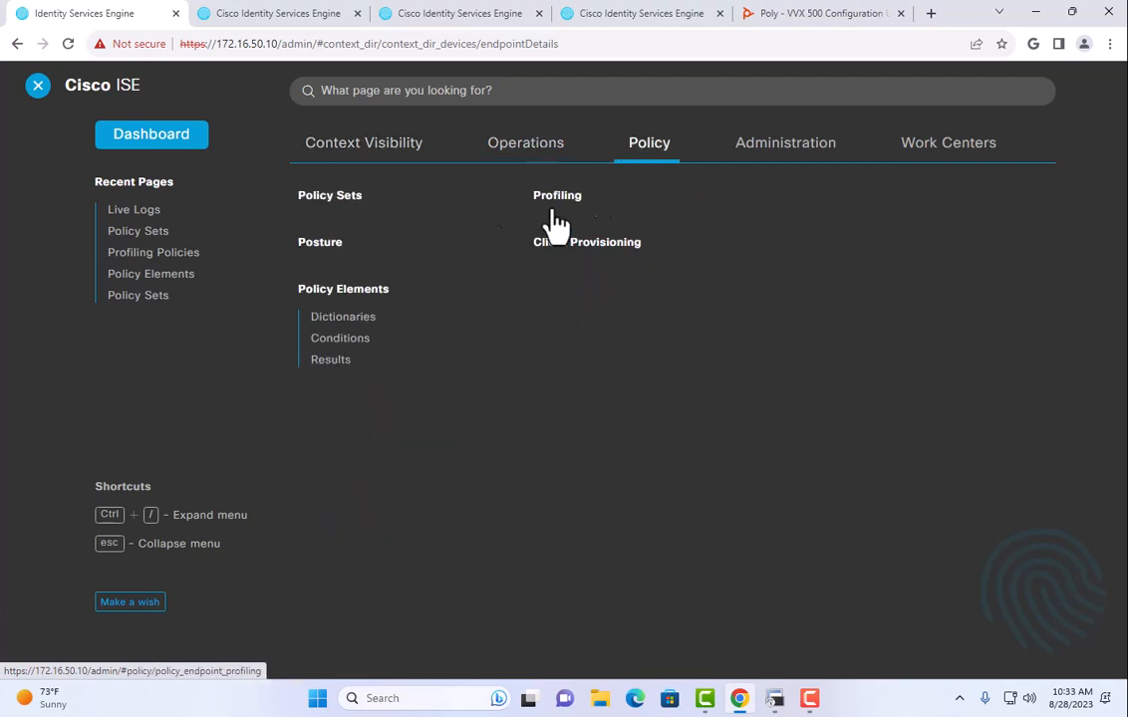
click(312, 209)
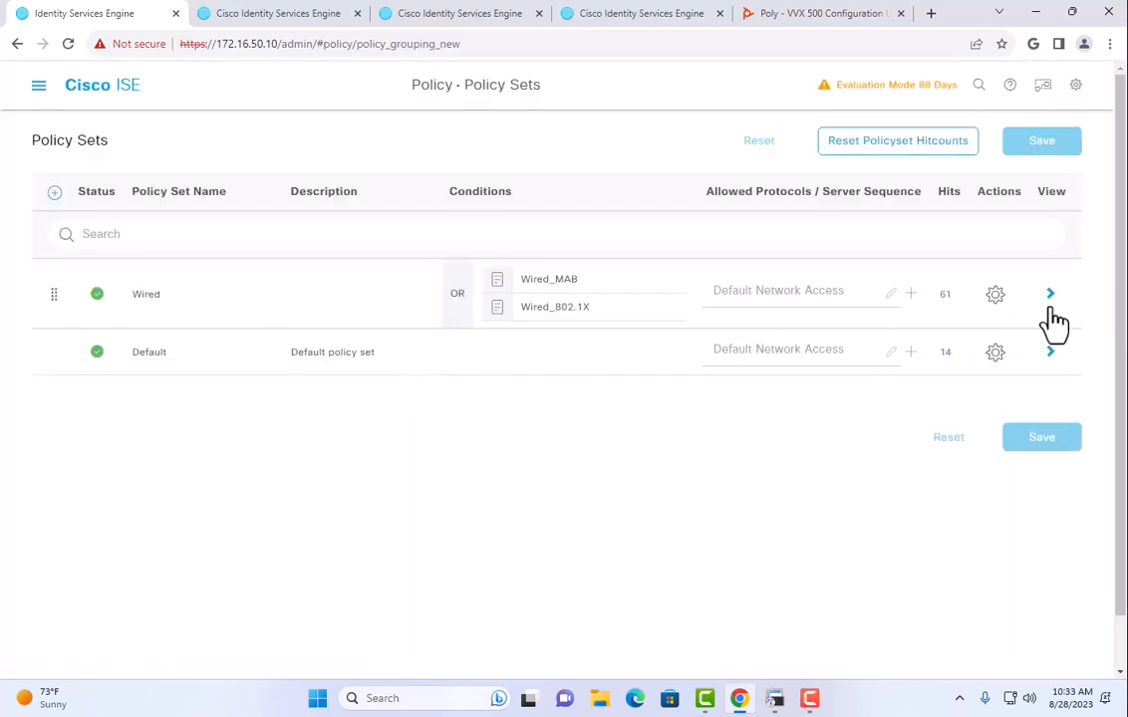
click(1049, 299)
click(146, 472)
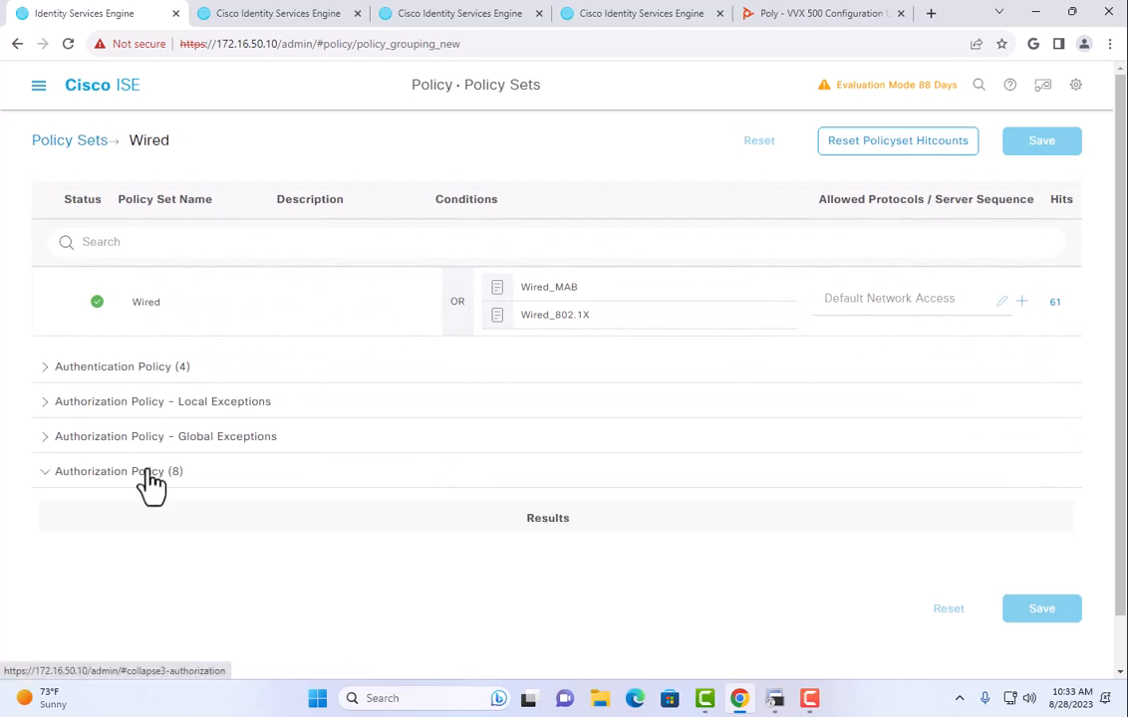
scroll(617, 460, down, 3)
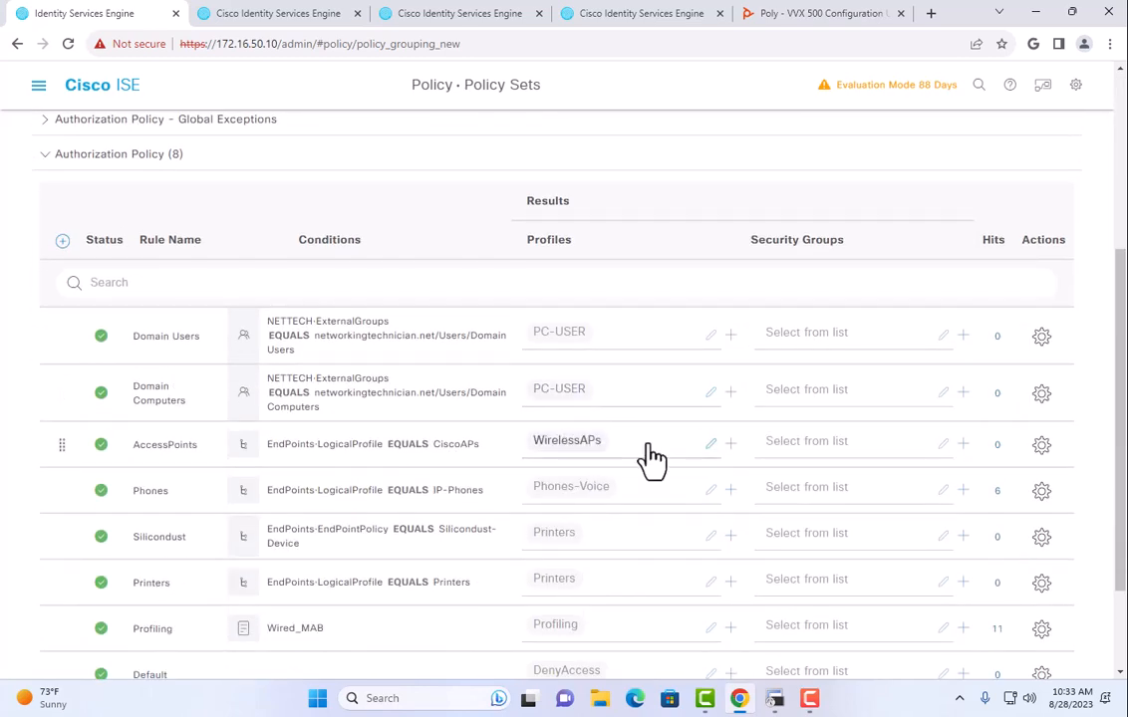
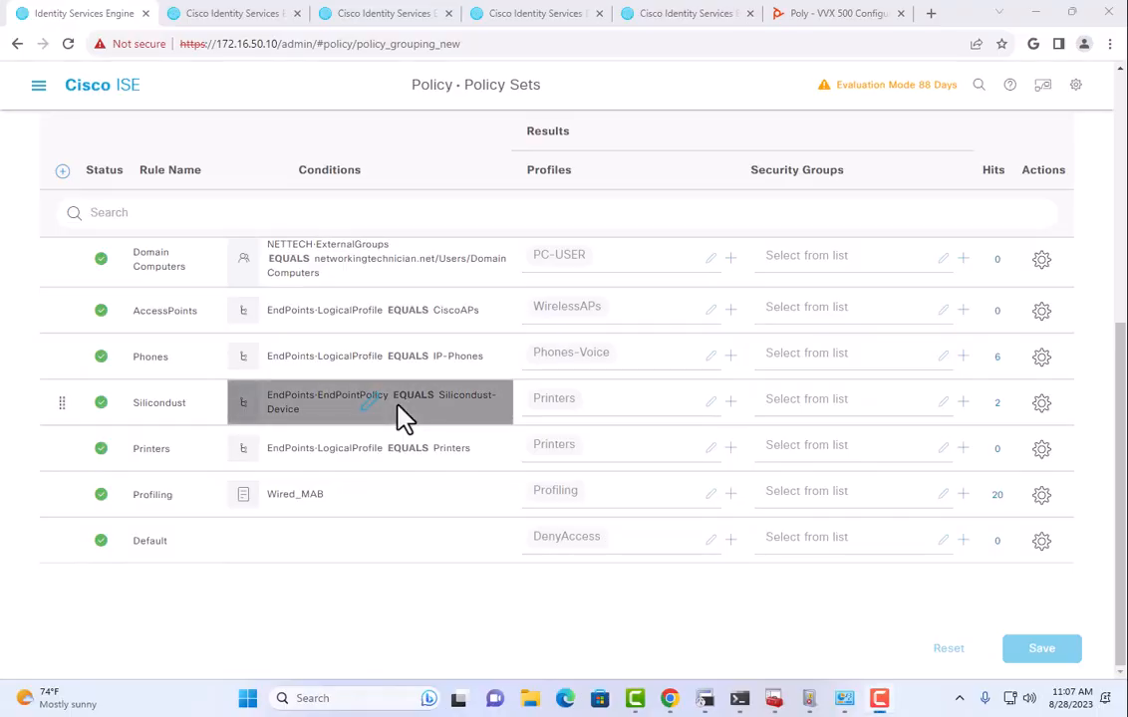
Highlight the Domain Users and Domain Computers authorization rule names in the Wired policy set.
scroll(401, 416, up, 3)
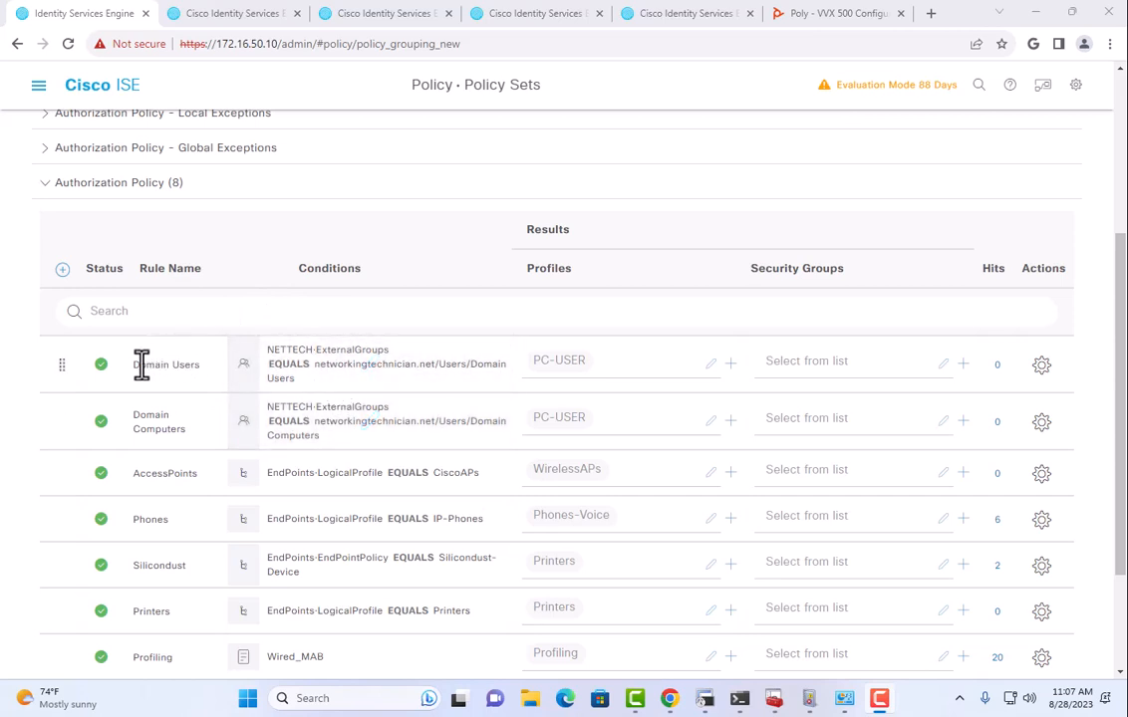
drag(140, 365, 201, 367)
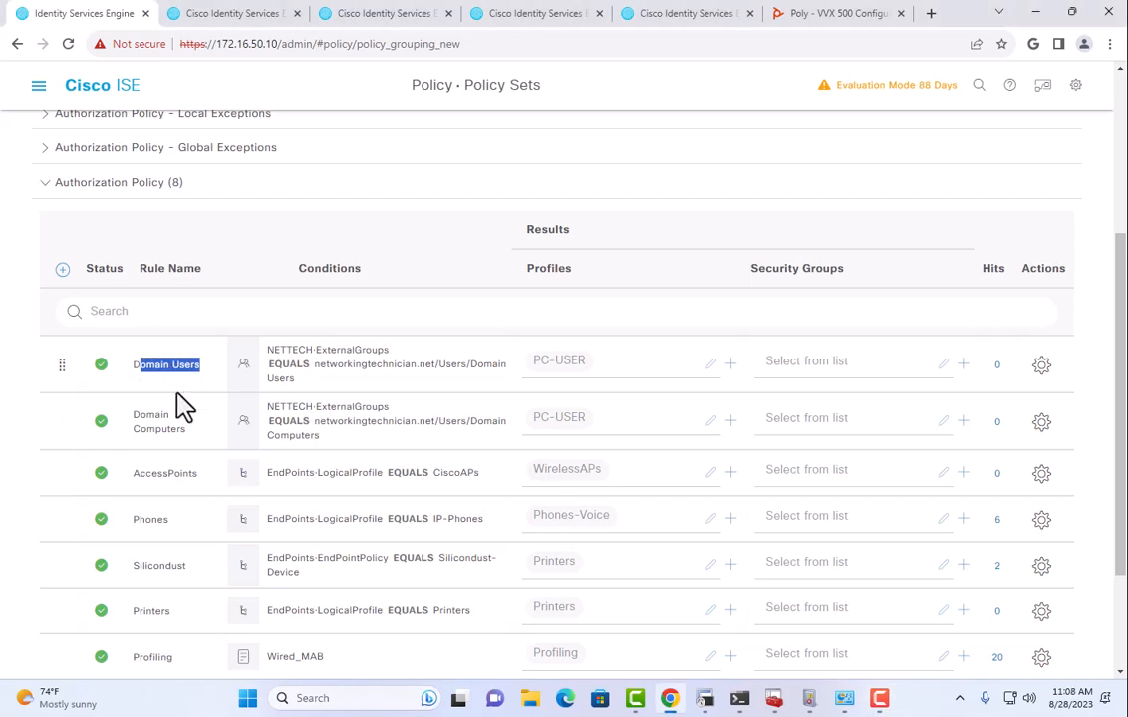
drag(136, 416, 197, 429)
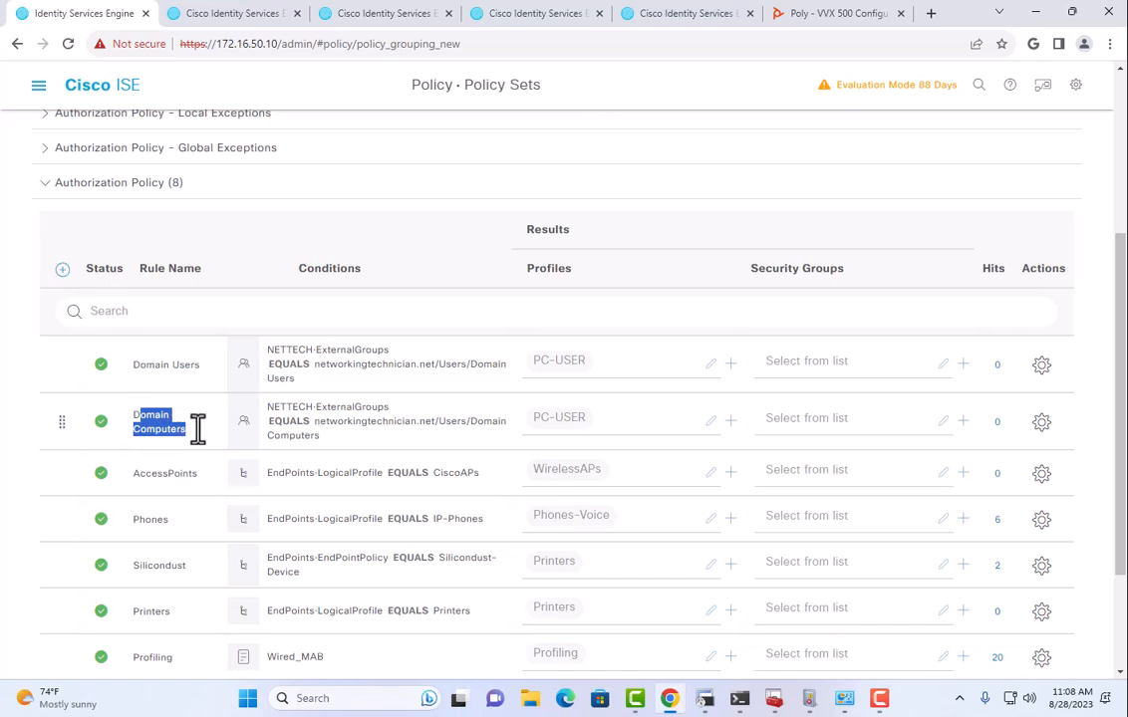
scroll(198, 429, up, 5)
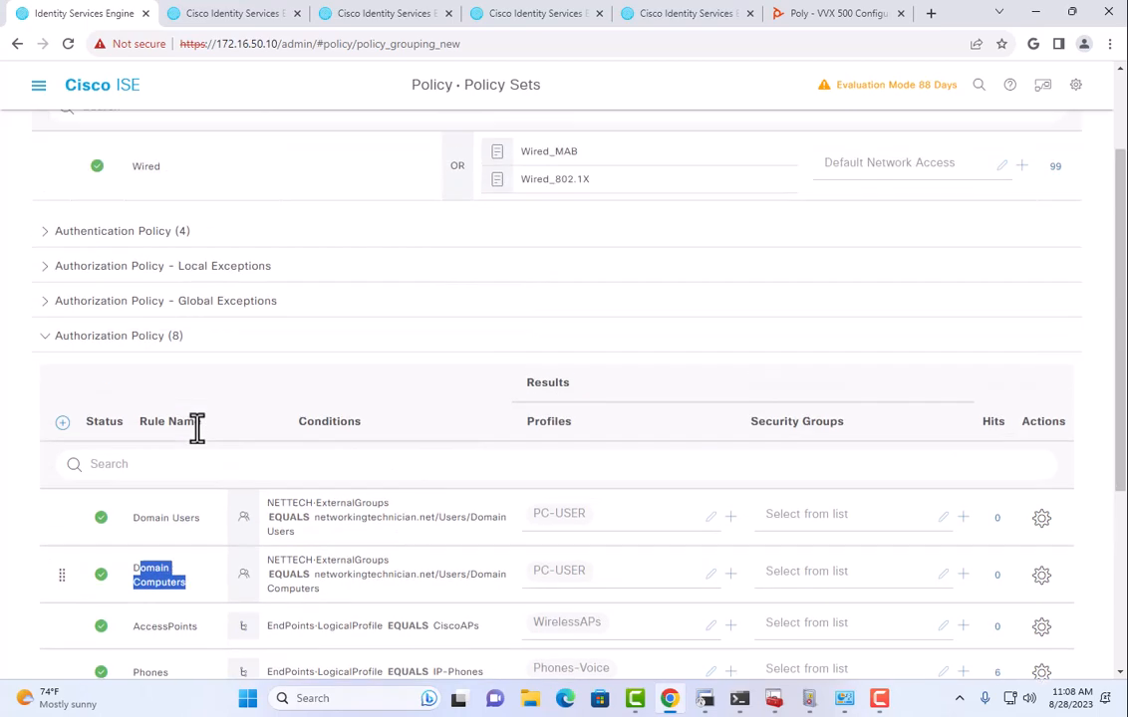
Switch NETTECH_Cert's identity source to Any Subject or Alternative Name Attributes and save it.
click(38, 87)
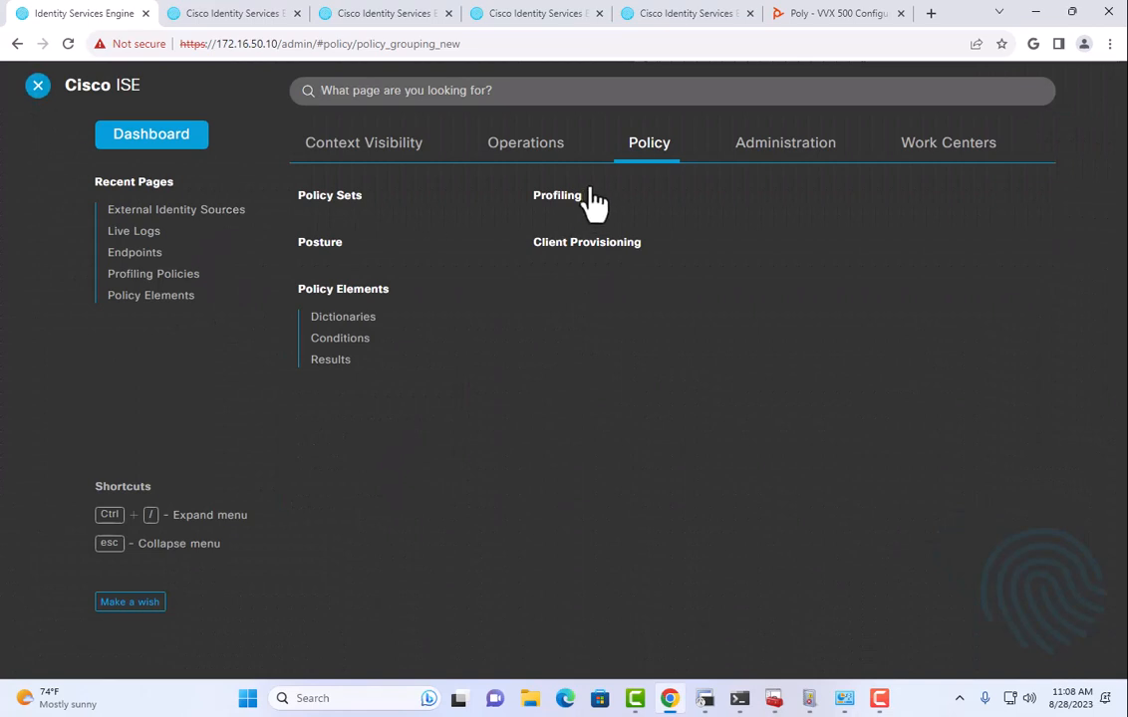
click(757, 154)
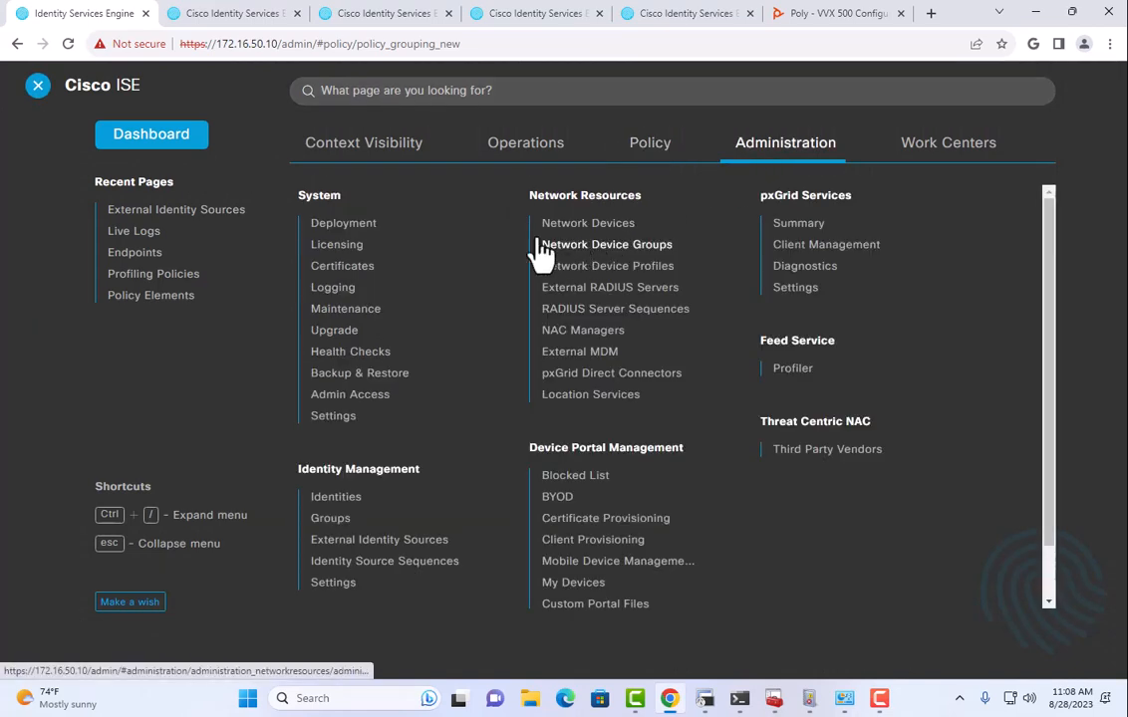
click(380, 541)
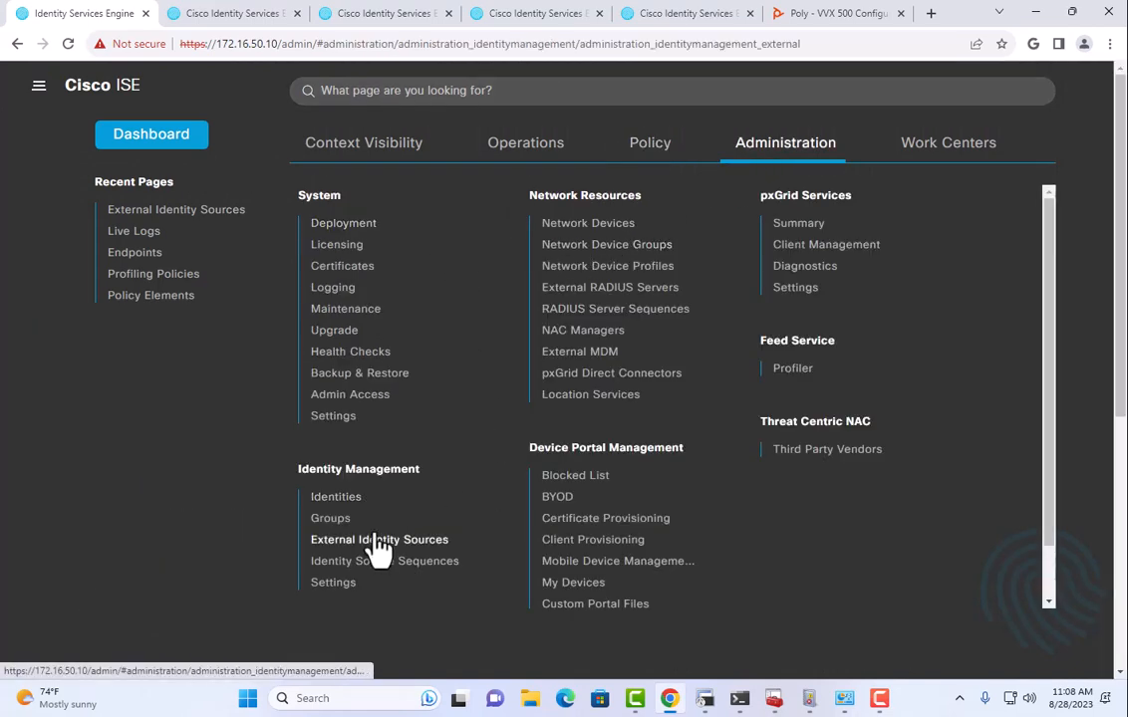
click(380, 351)
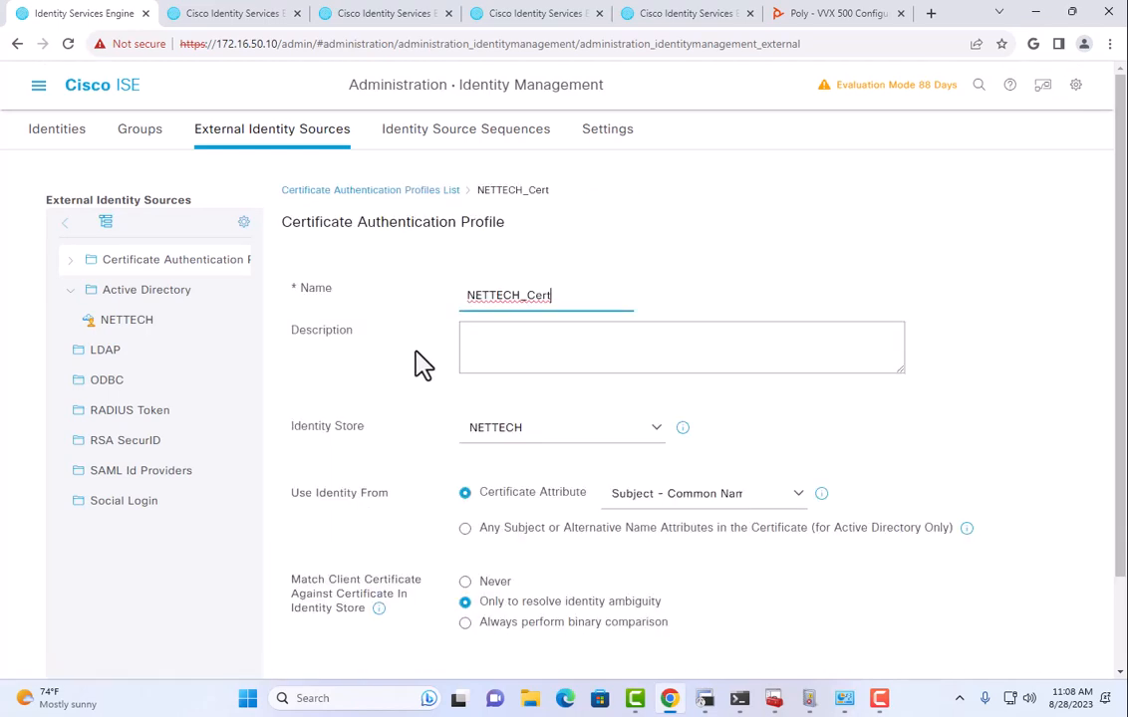
scroll(415, 359, down, 1)
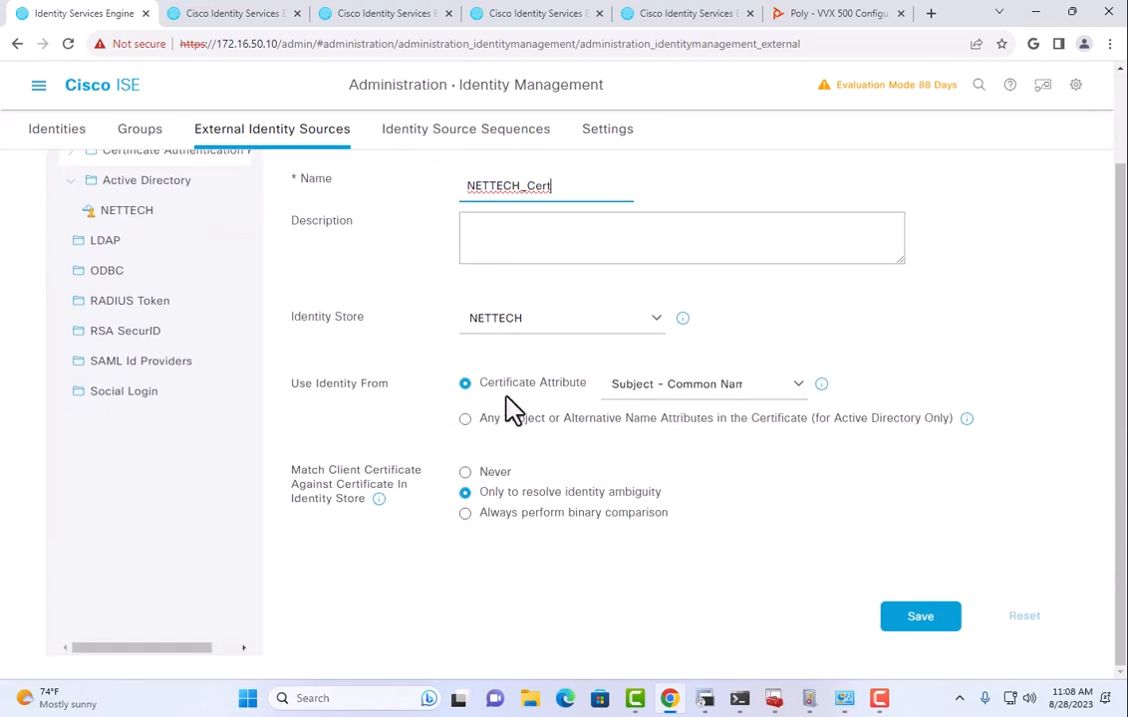
drag(510, 387, 581, 389)
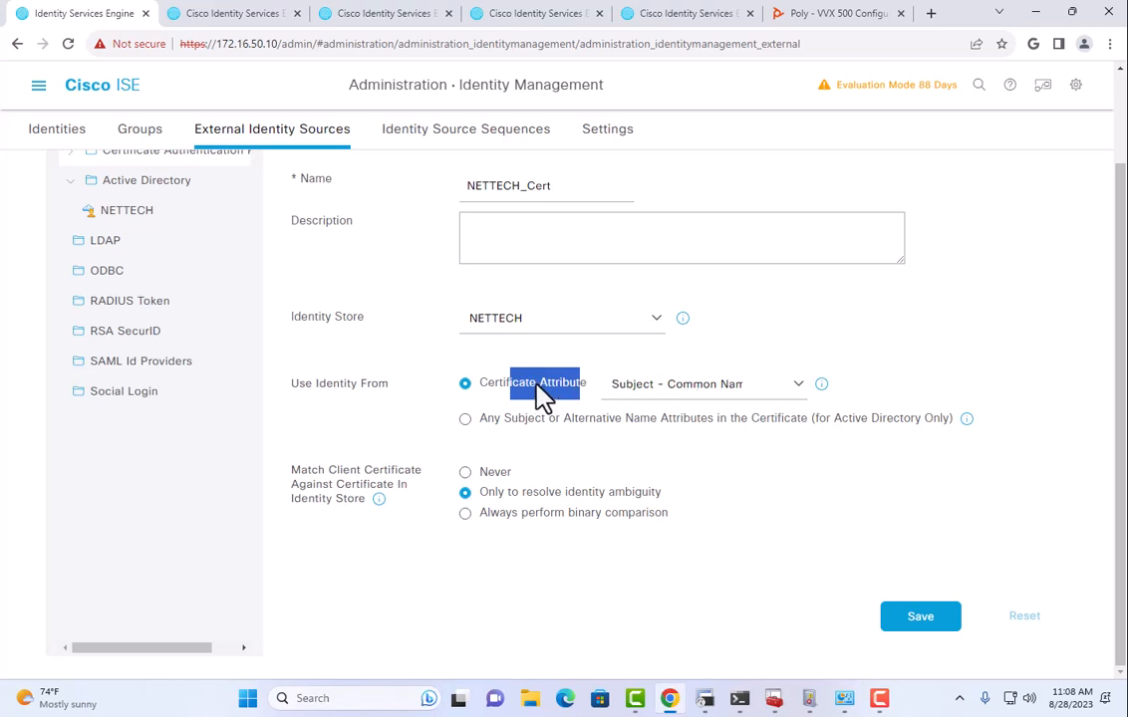
click(464, 420)
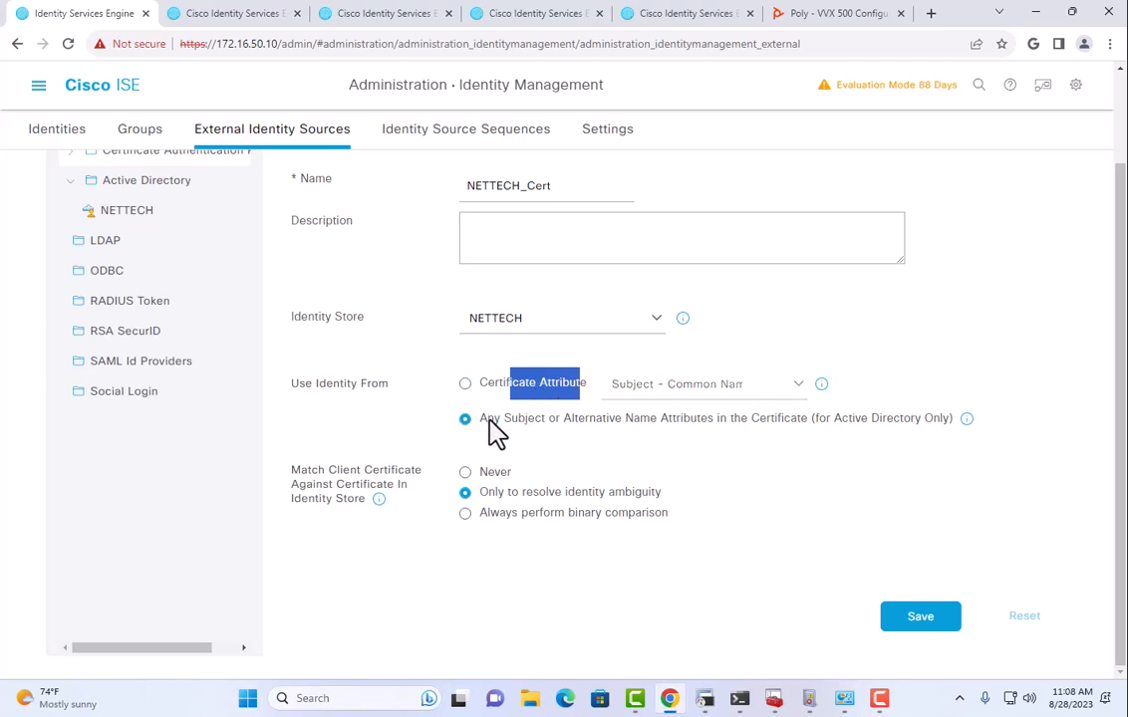
drag(820, 422, 892, 423)
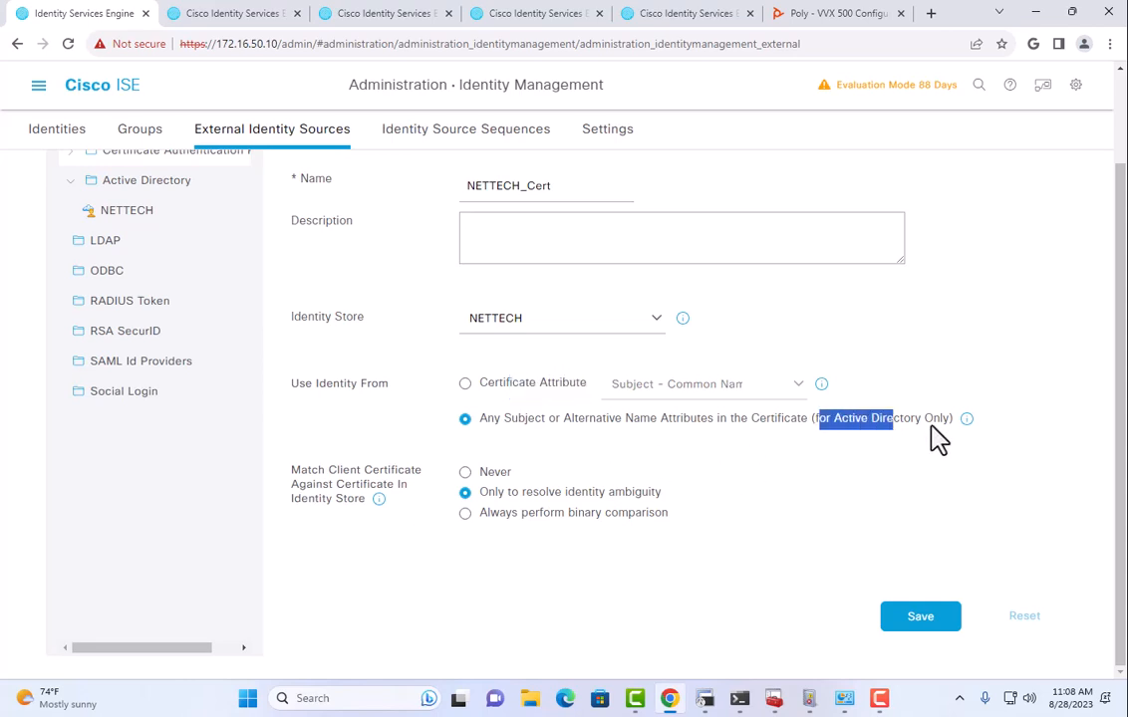
mouse_move(964, 423)
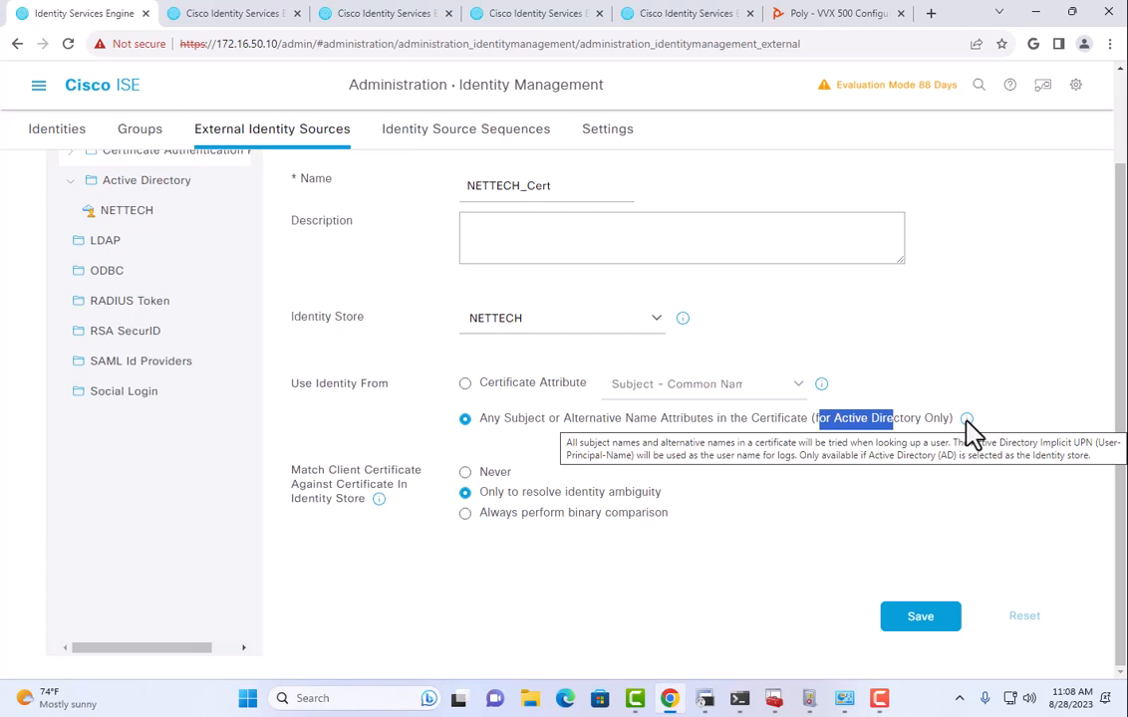
click(956, 612)
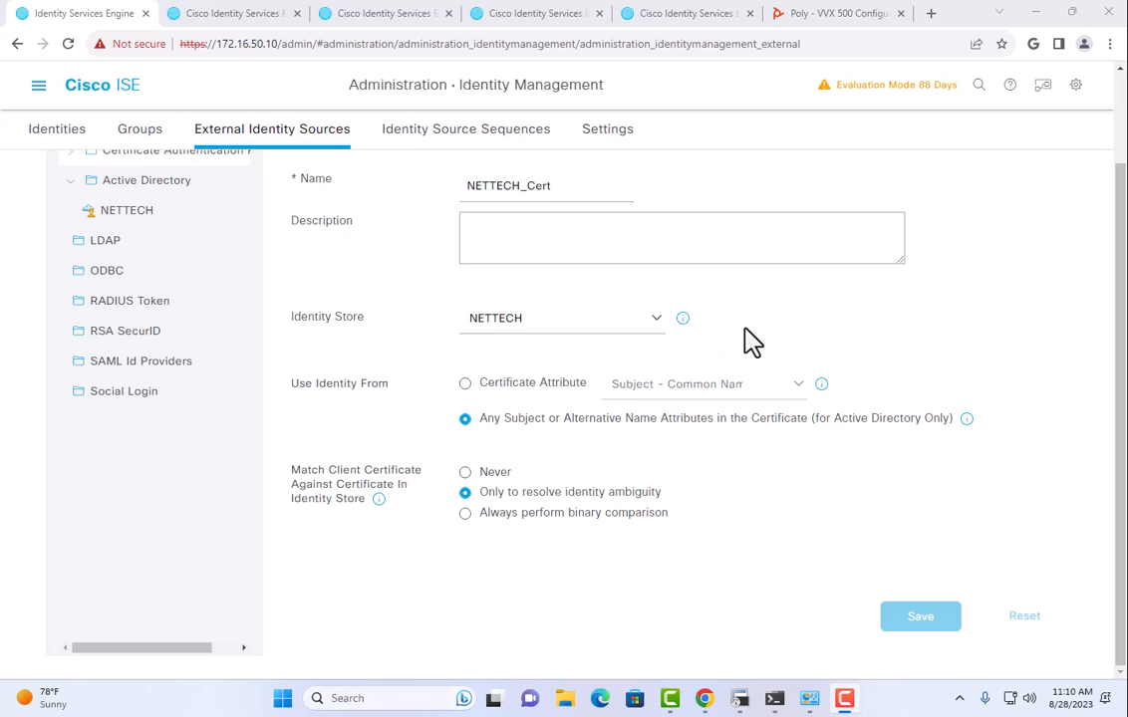
Find the Wired AutoConfig (DOT3SVC) service in Services, showing it stopped with Manual startup.
click(281, 704)
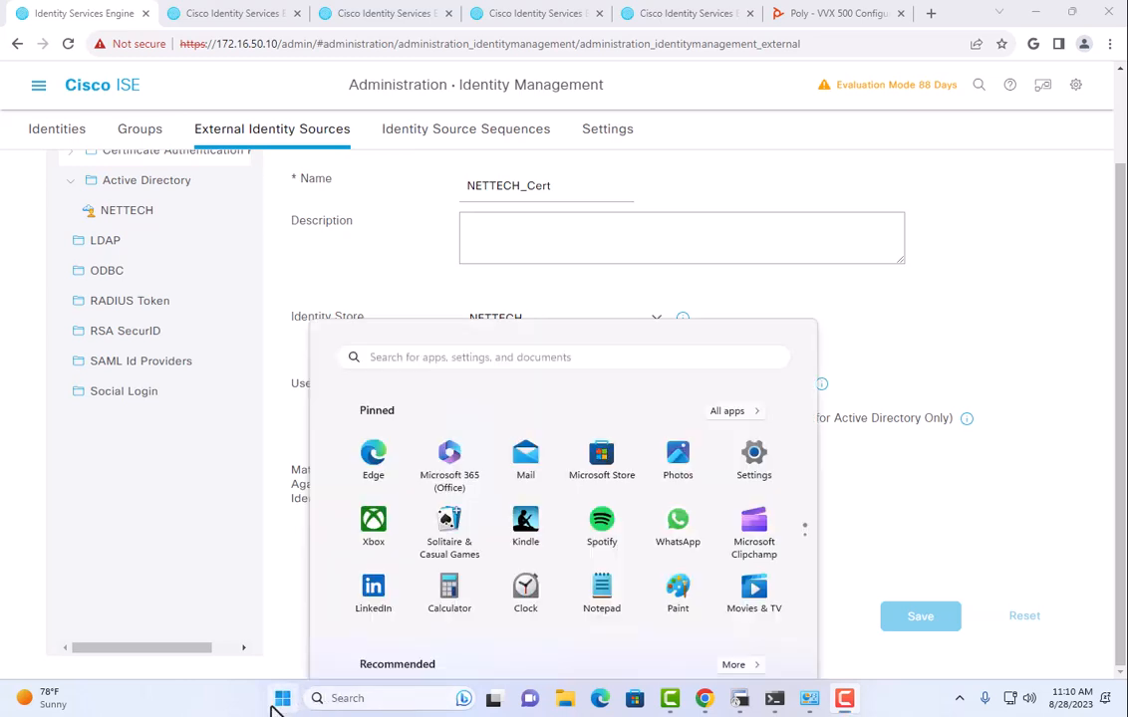
text(ser)
click(385, 257)
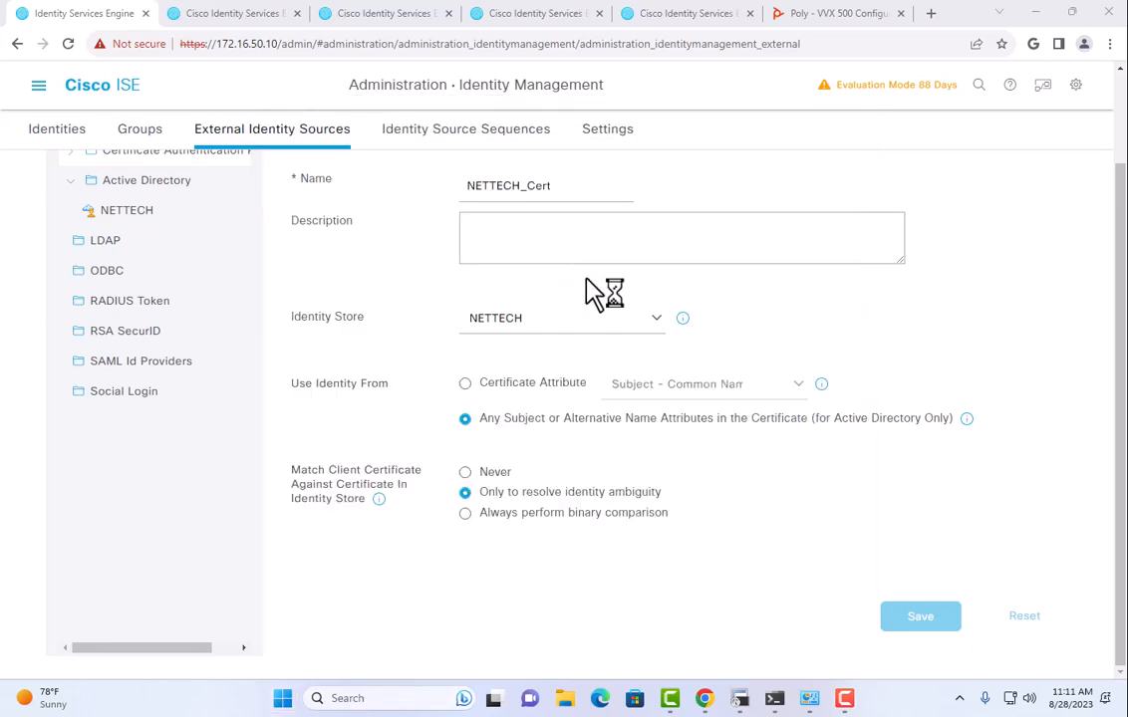
scroll(410, 308, down, 12)
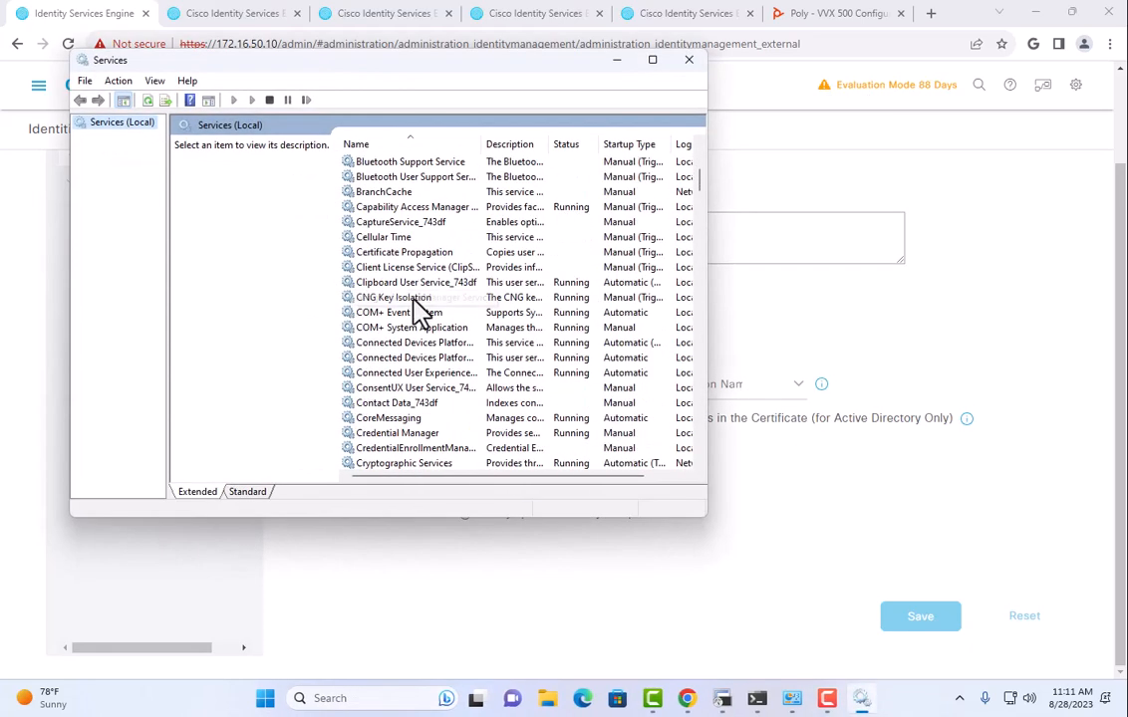
scroll(420, 309, down, 7)
click(428, 284)
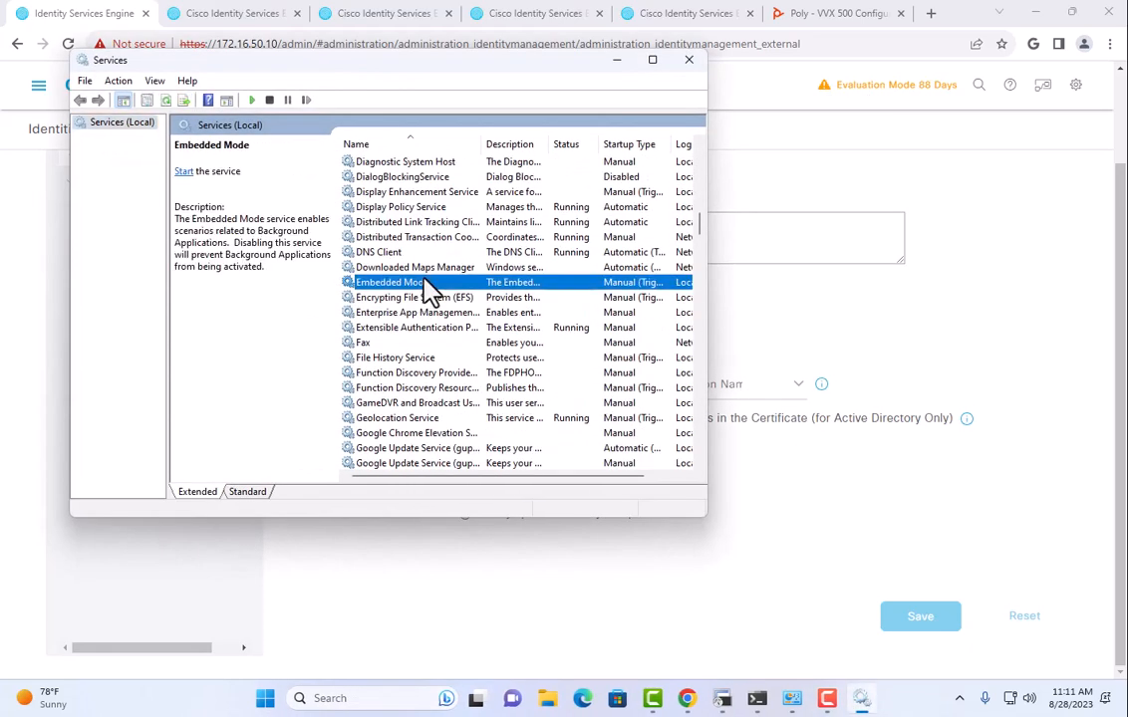
text(wired)
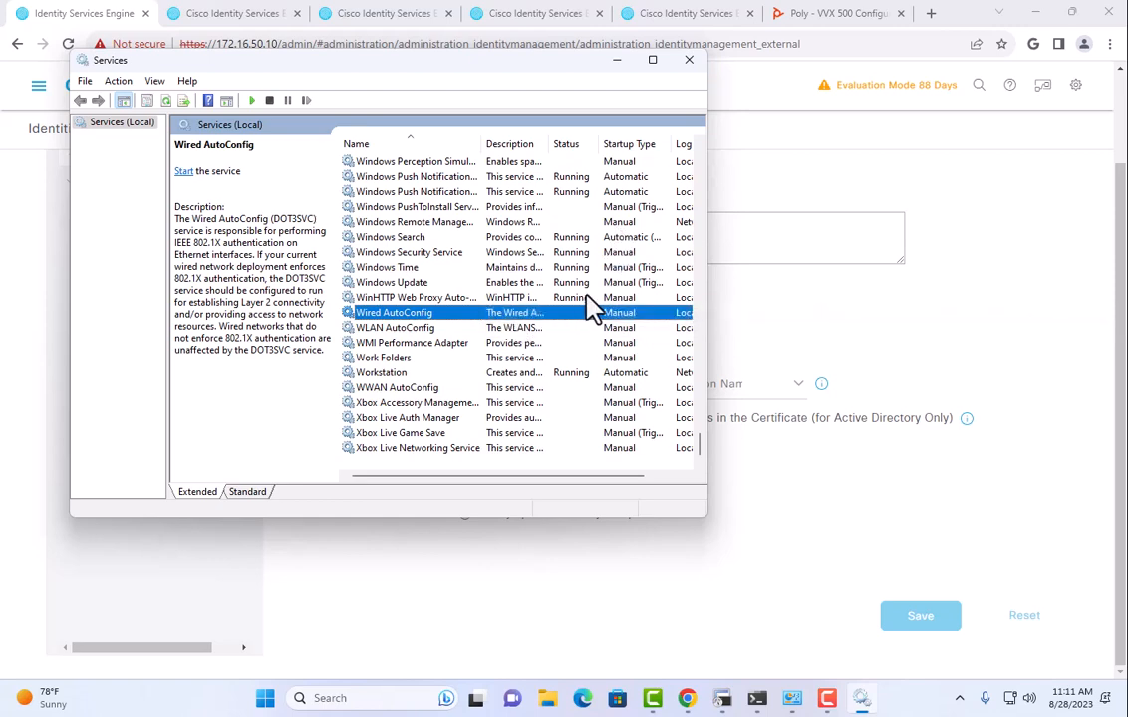
click(266, 697)
Connect via Remote Desktop (mstsc) to 172.16.50.11 with the administrator password, accepting the certificate.
text(mstsc)
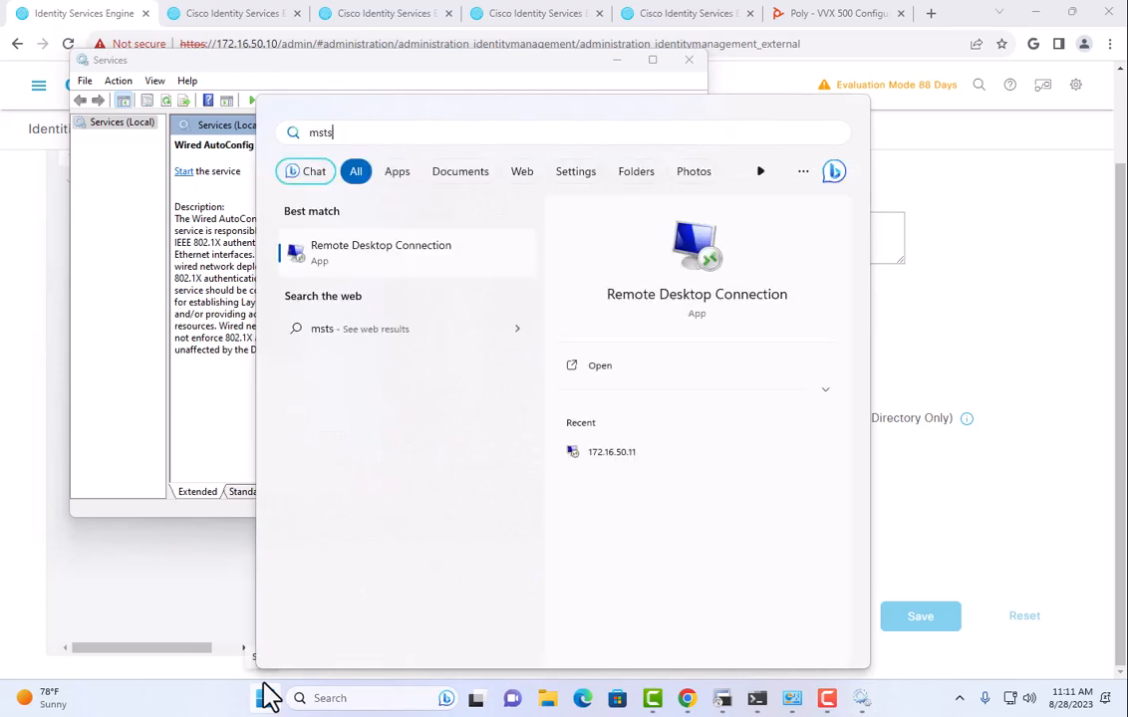
key(Return)
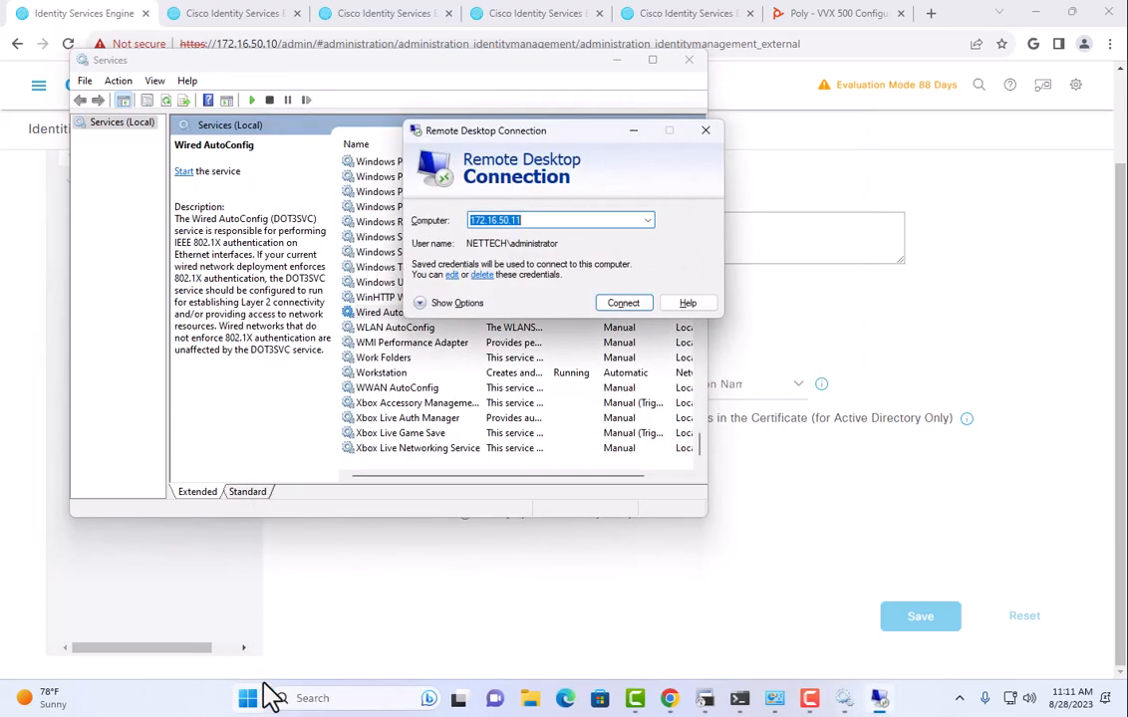
key(Return)
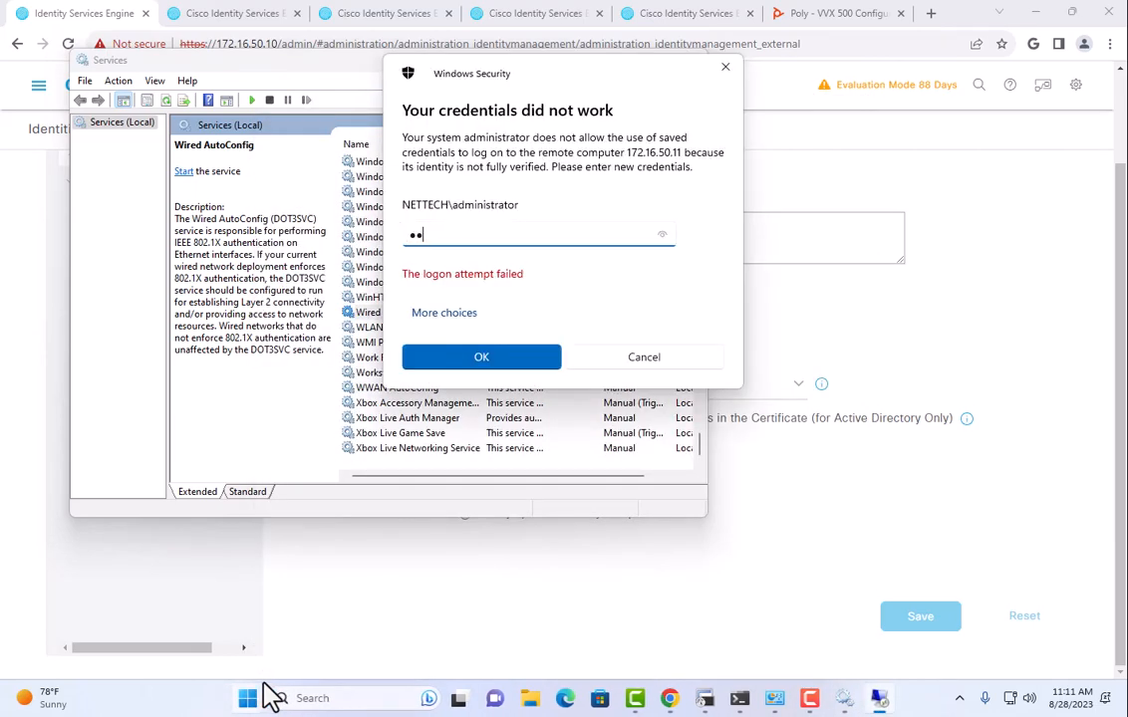
text(••••••••)
key(Return)
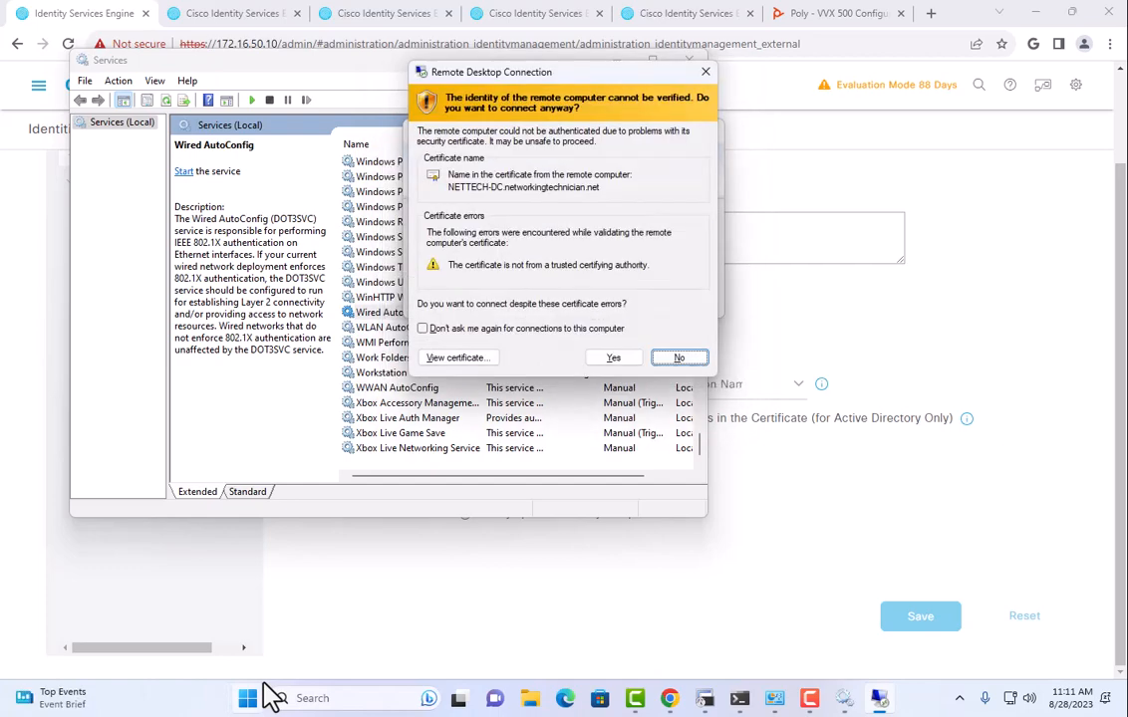
key(alt+y)
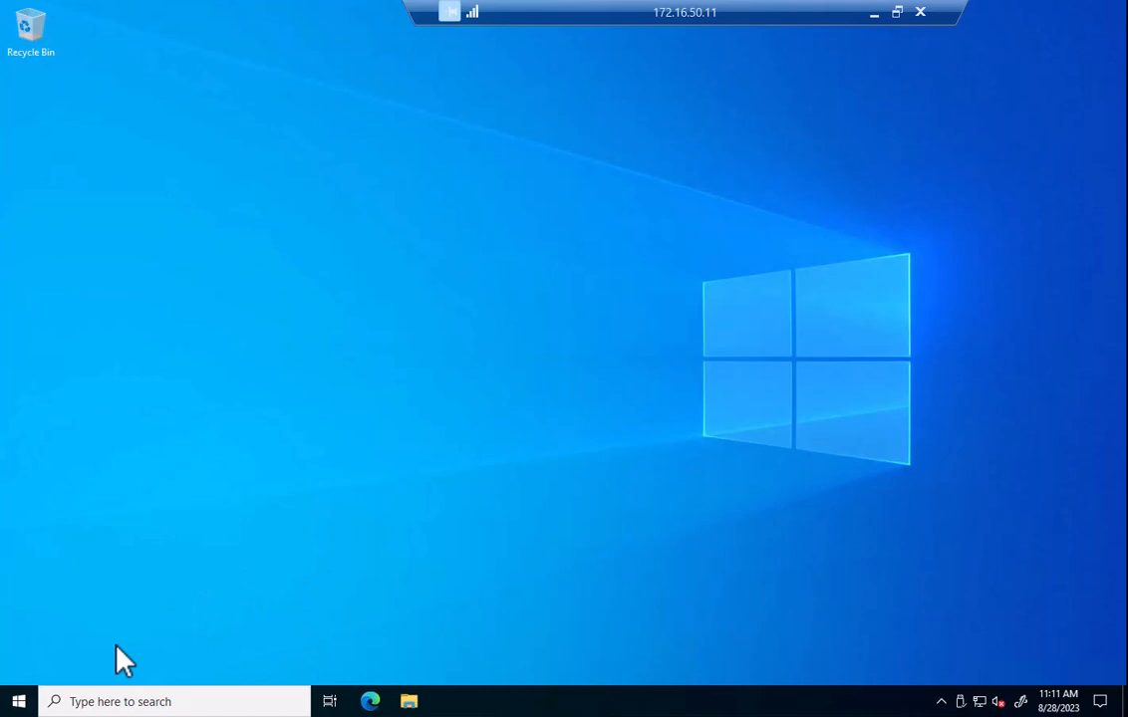
In Group Policy Management, view the Certificate Deployment GPO's scope under networkingtechnician.net.
click(40, 700)
text(gr)
click(178, 271)
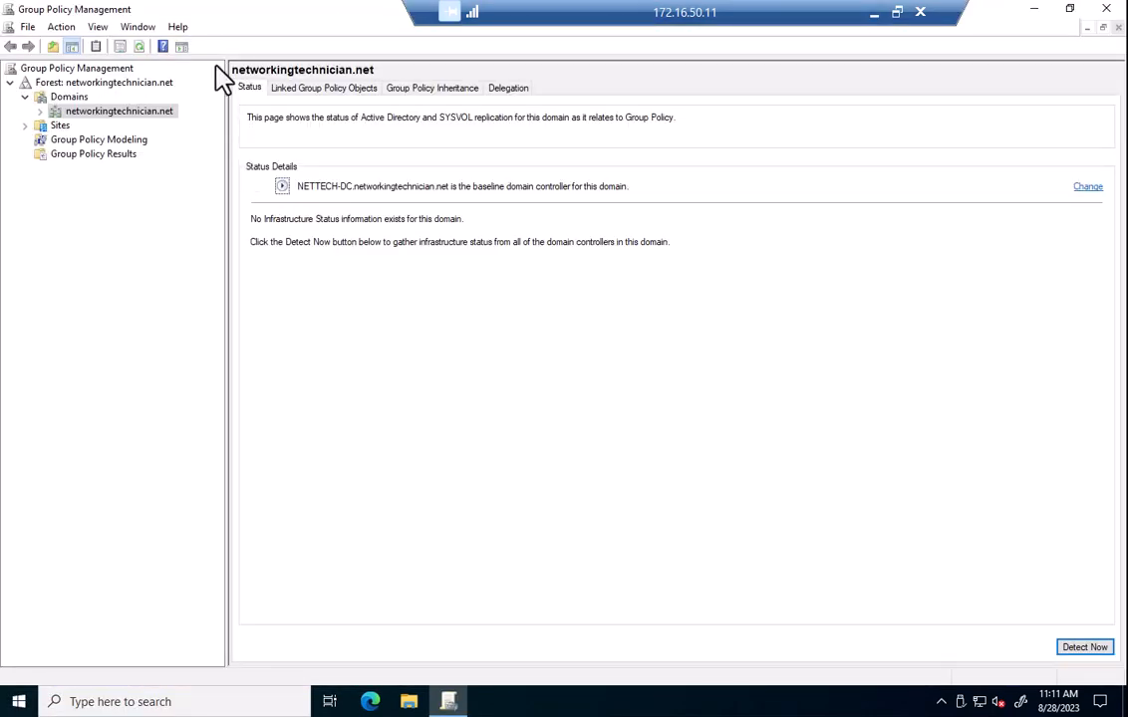
click(40, 111)
click(88, 127)
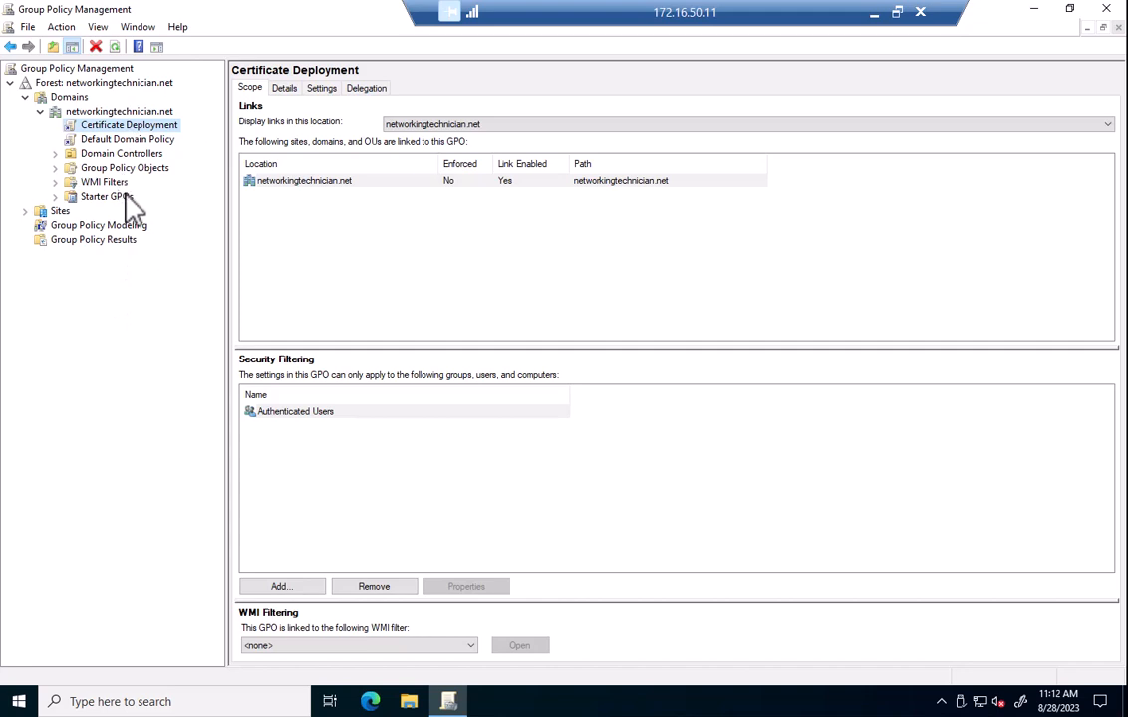
Create and link a GPO named NIC Config to networkingtechnician.net and show its scope.
click(130, 111)
right_click(131, 112)
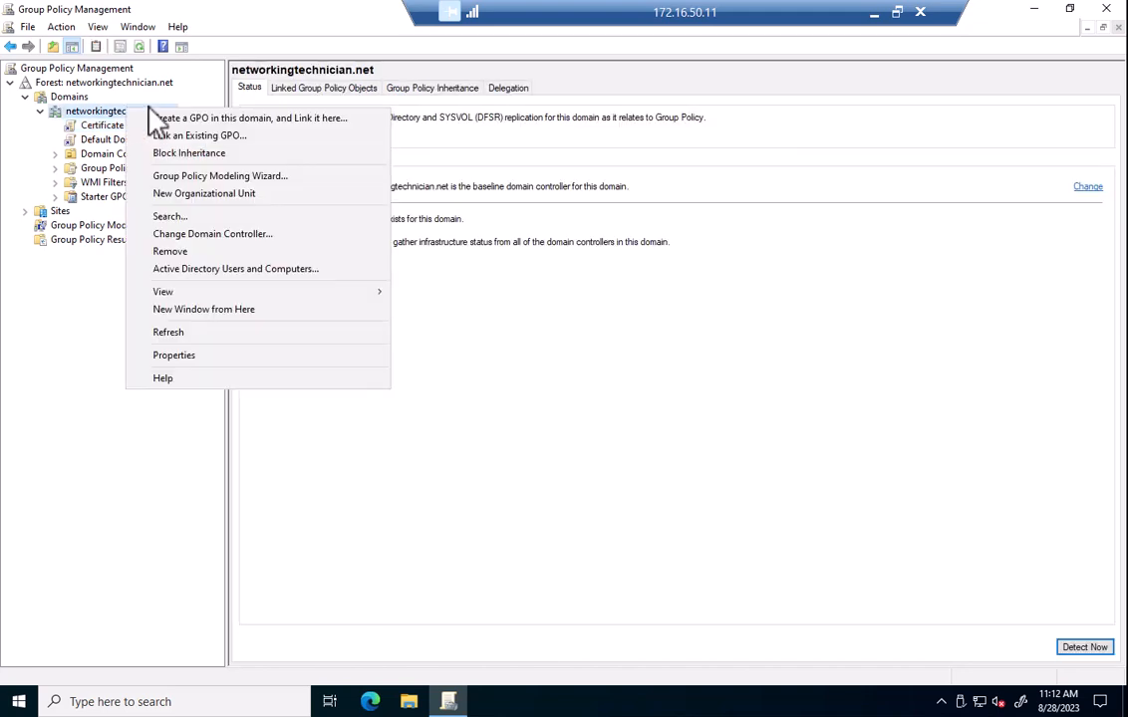
click(165, 119)
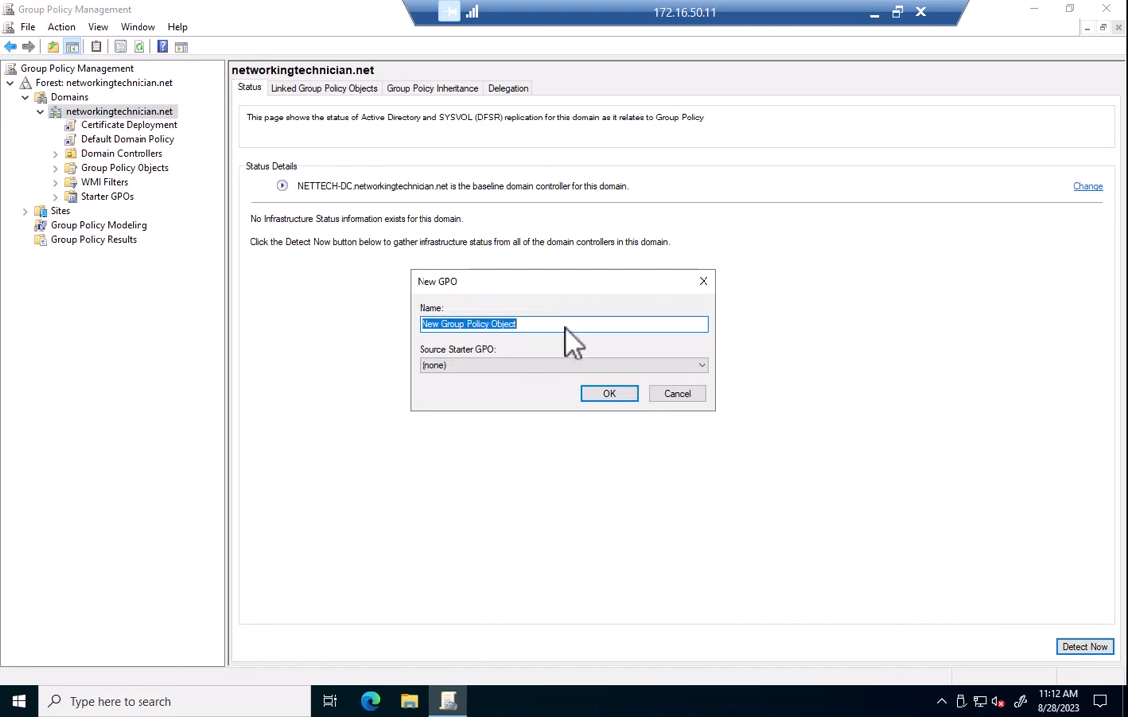
text(NIC Config)
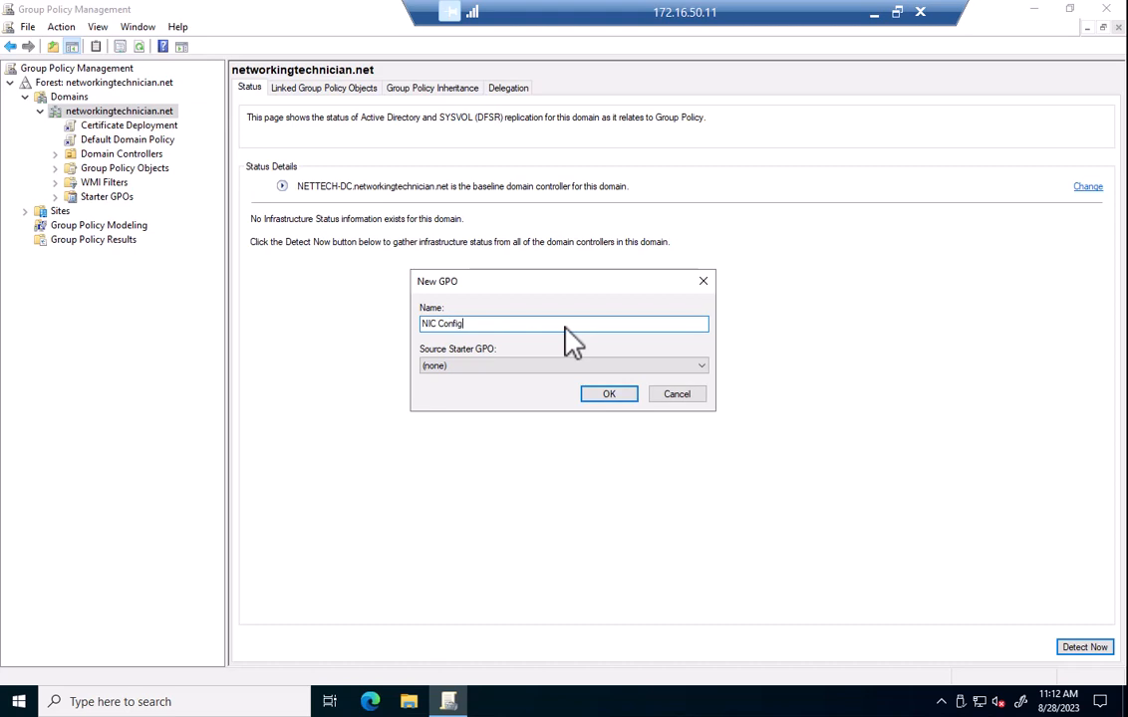
click(609, 394)
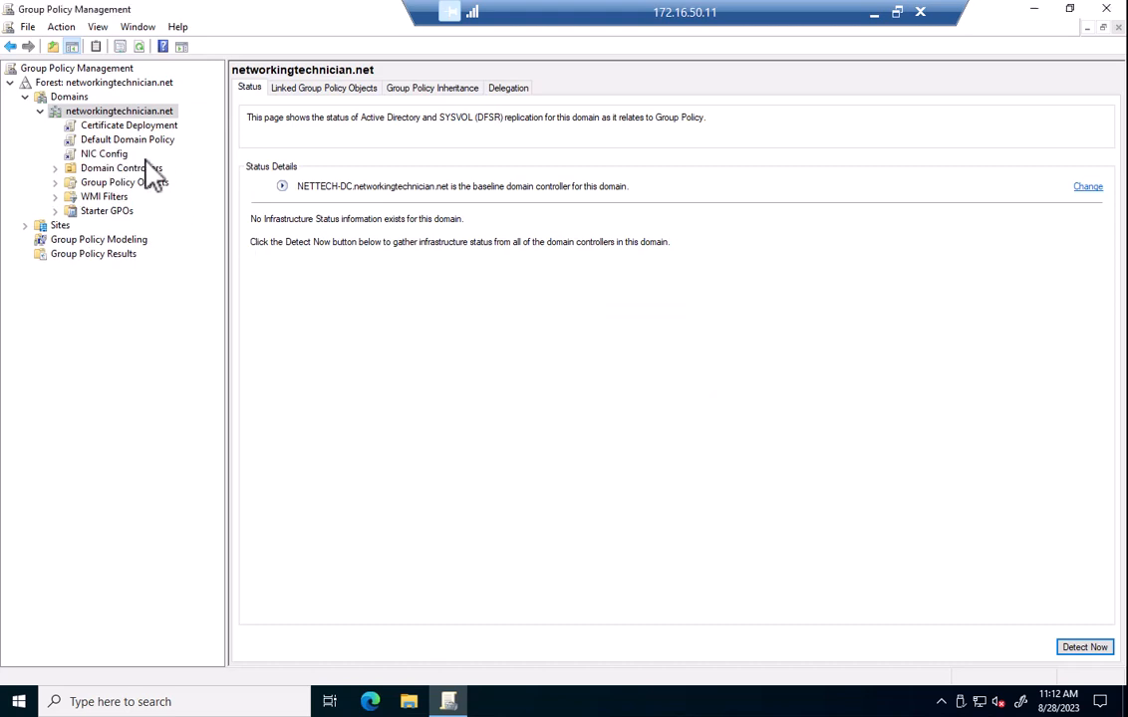
click(116, 156)
right_click(118, 158)
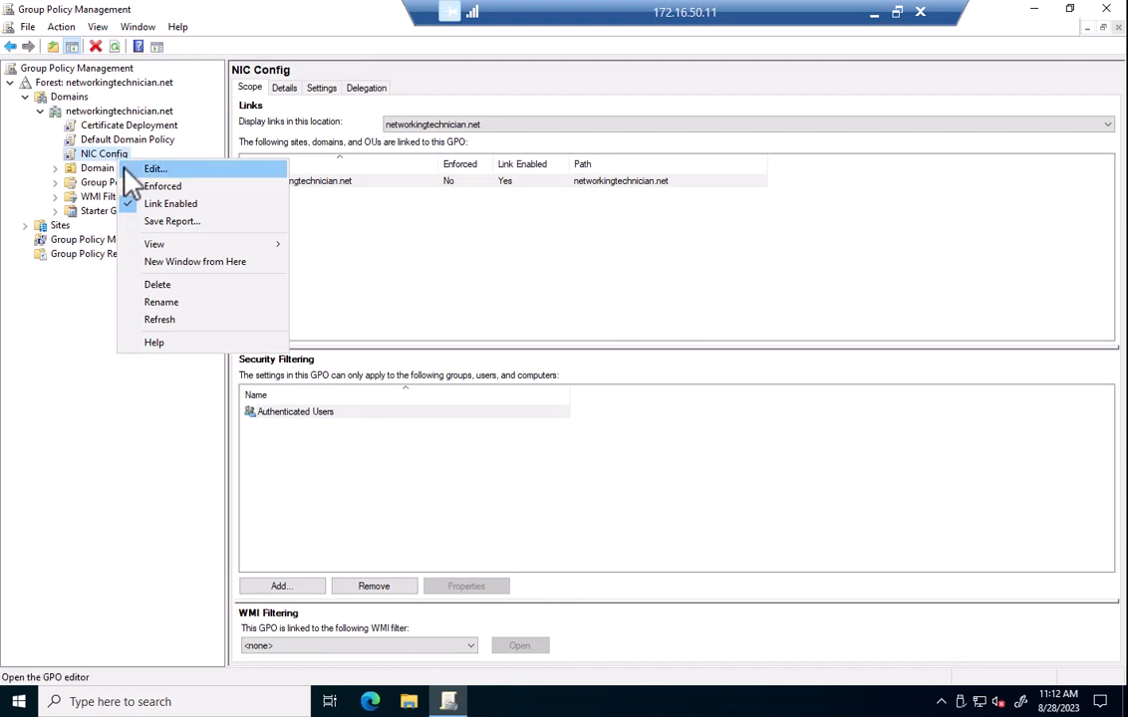
Edit NIC Config and expand Computer Configuration down to Windows Settings > Security Settings.
click(126, 170)
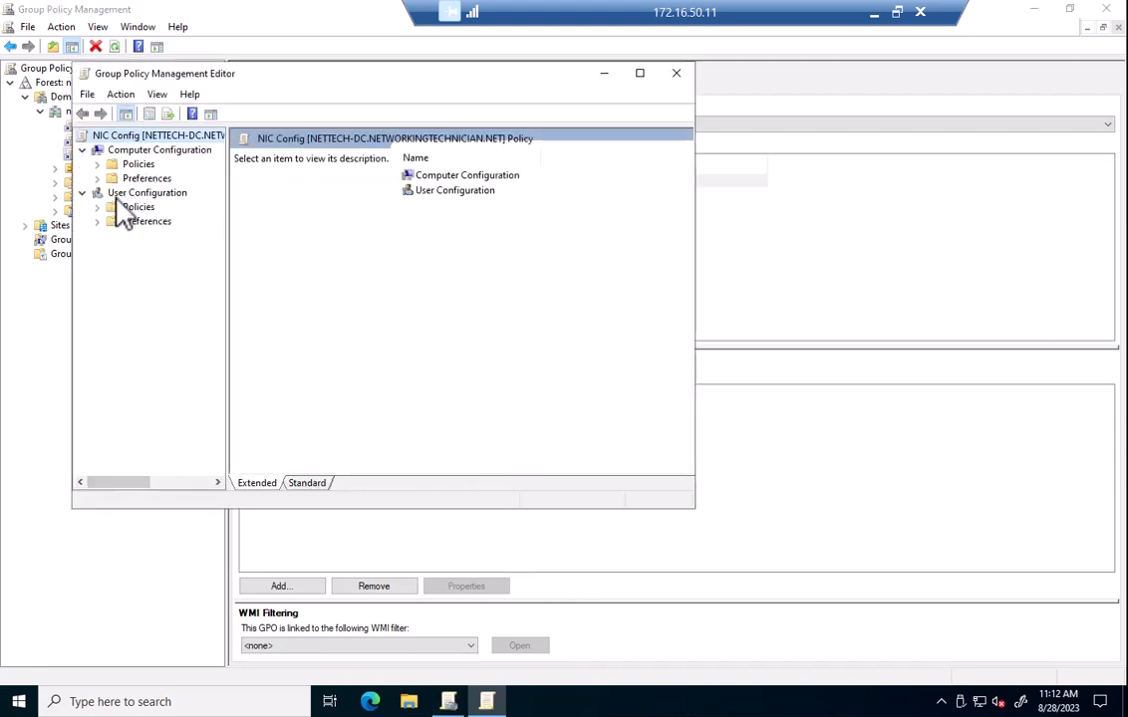
click(97, 164)
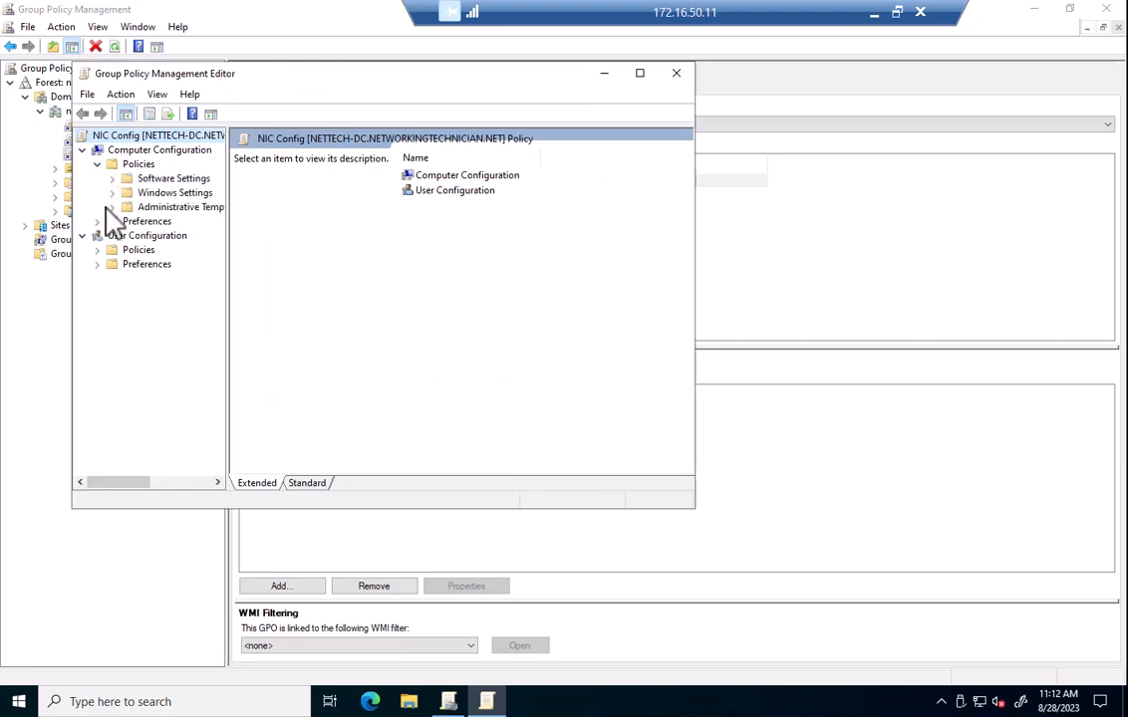
click(112, 193)
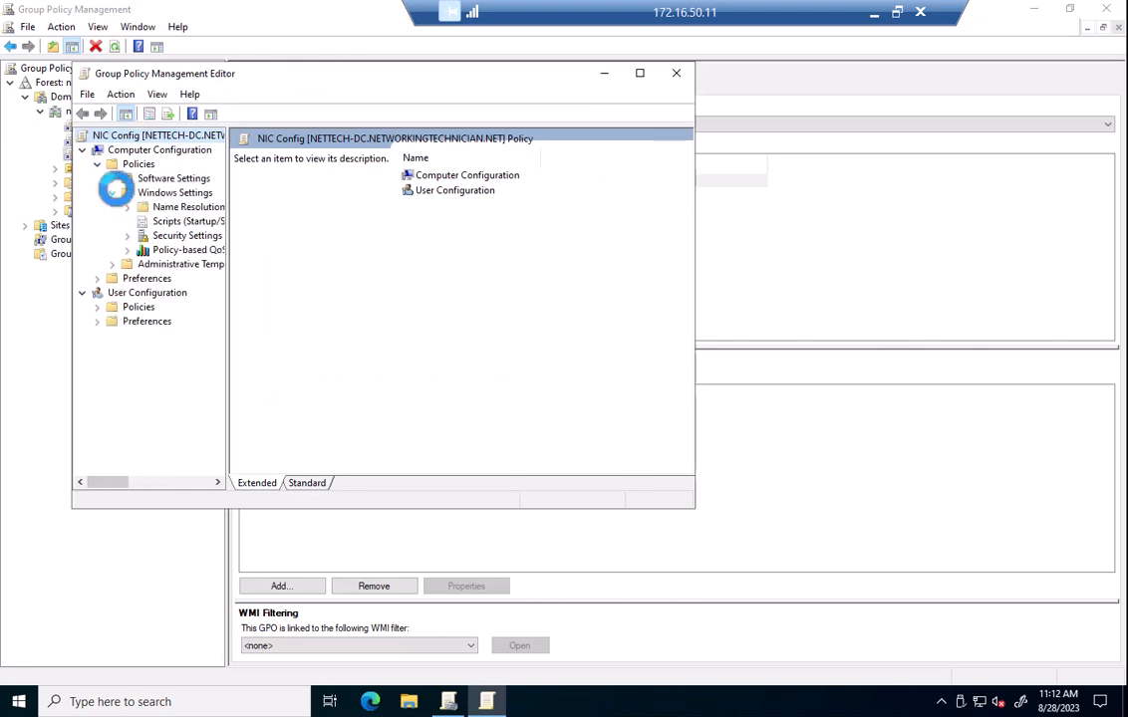
click(126, 235)
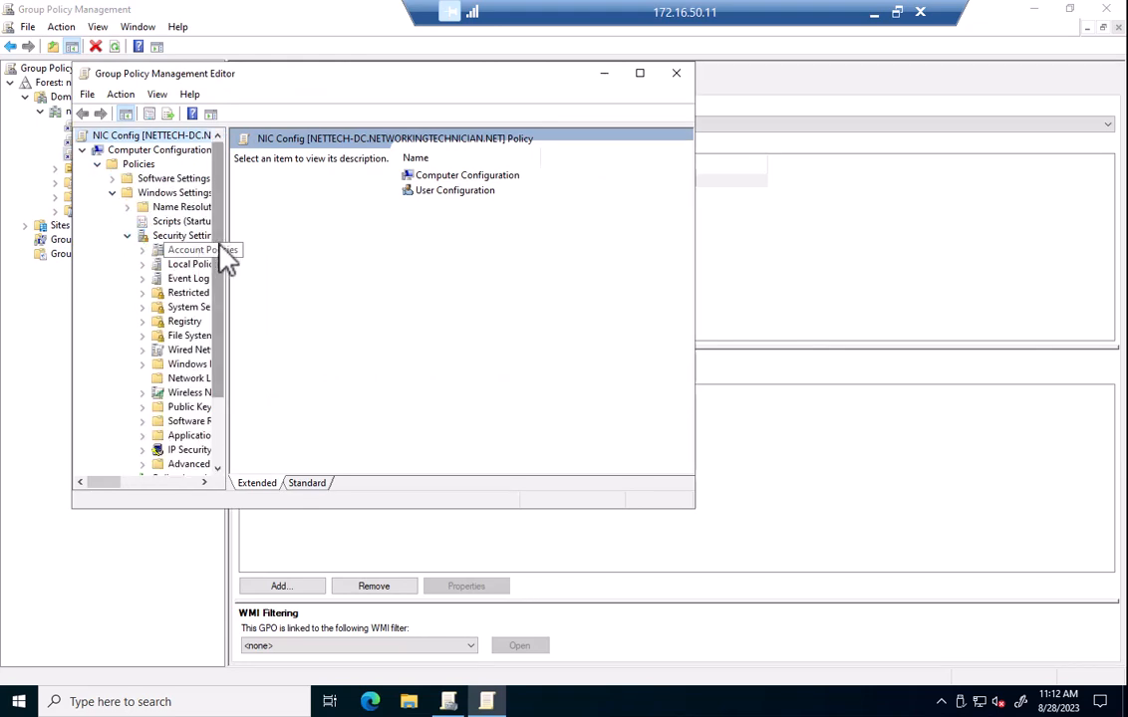
drag(226, 251, 342, 241)
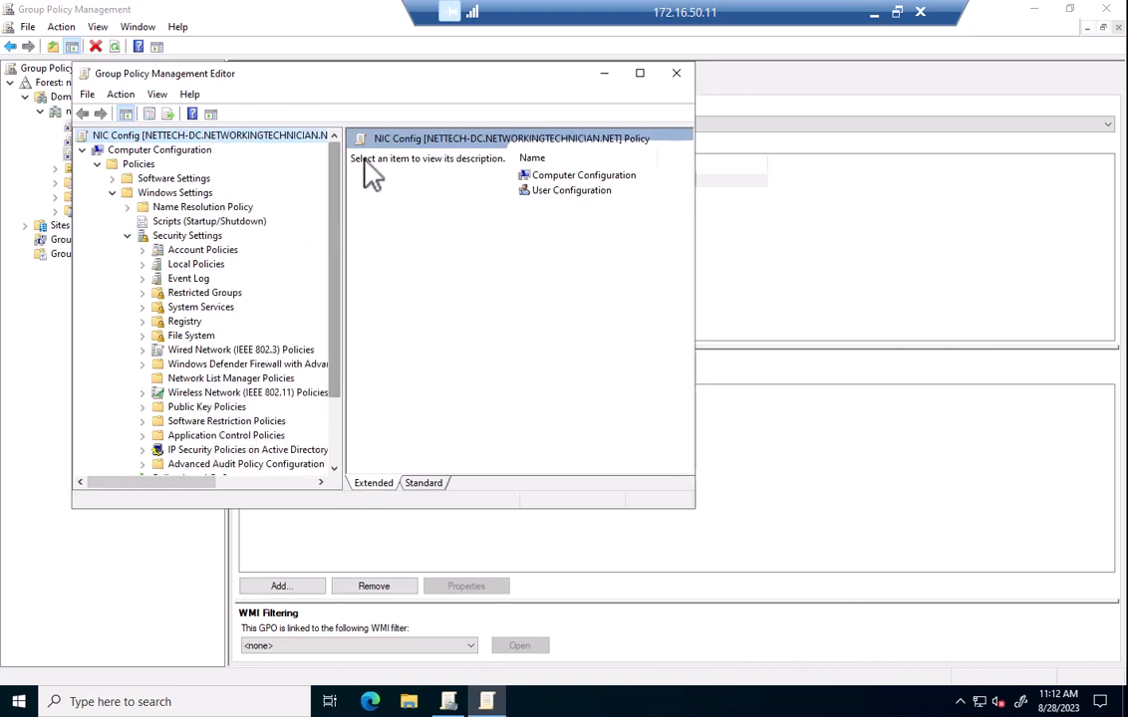
double_click(421, 74)
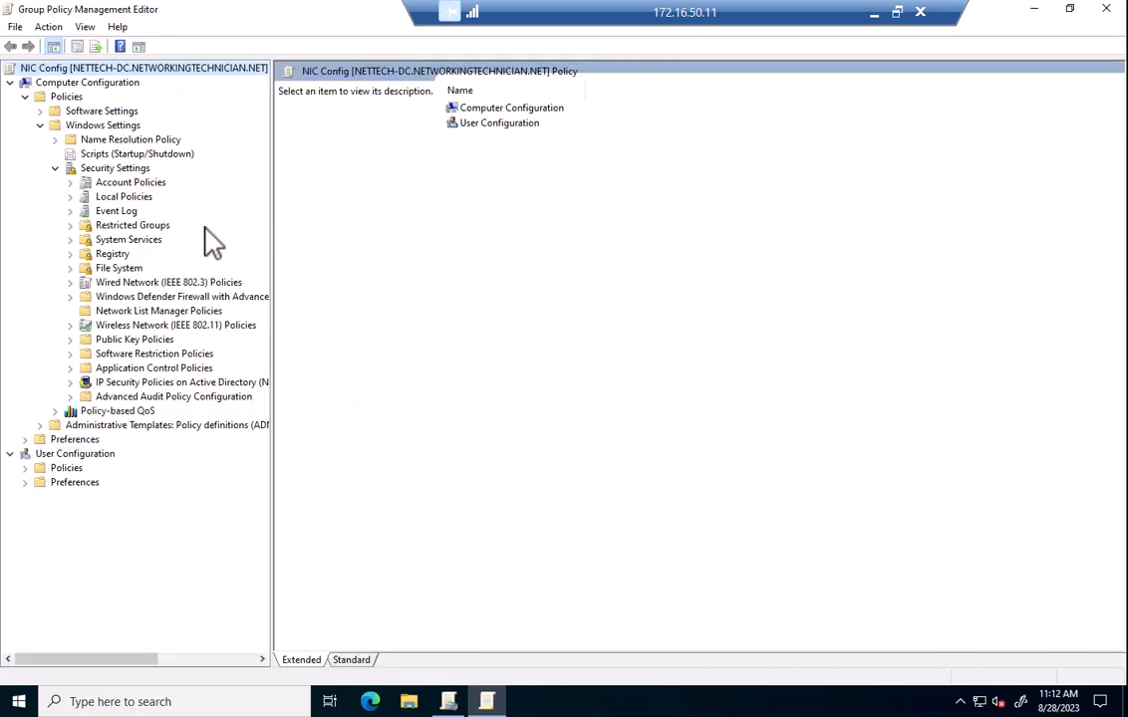
Define Wired AutoConfig's startup mode as Automatic under System Services.
click(120, 240)
click(418, 244)
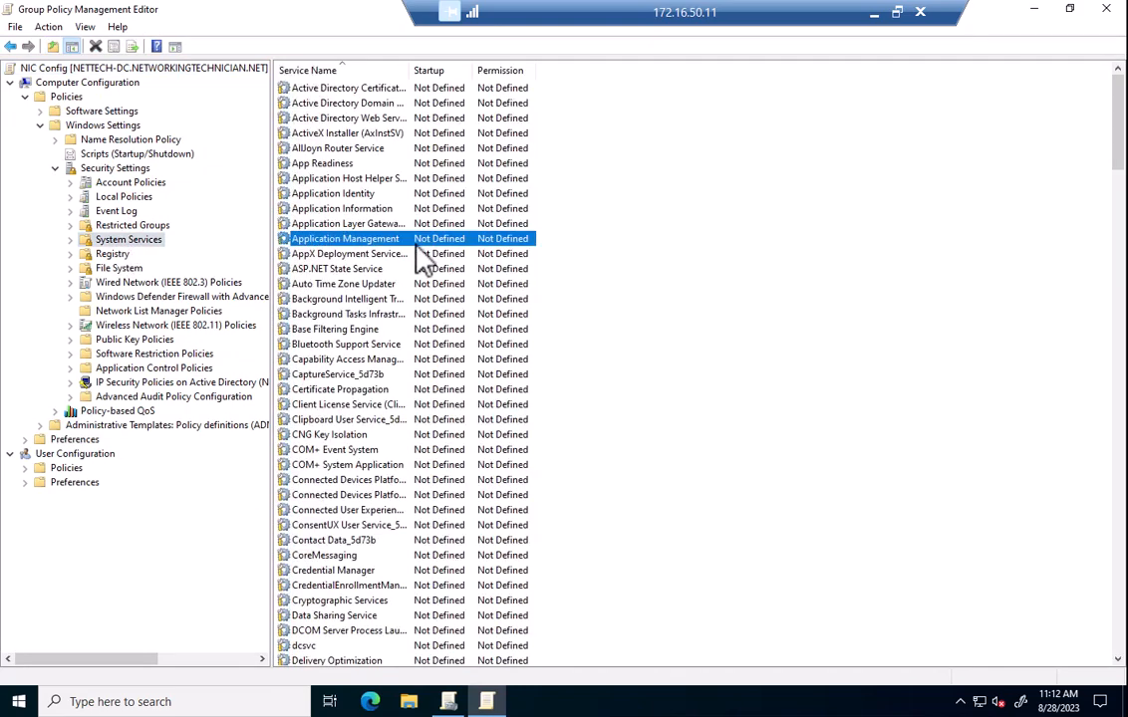
text(wired)
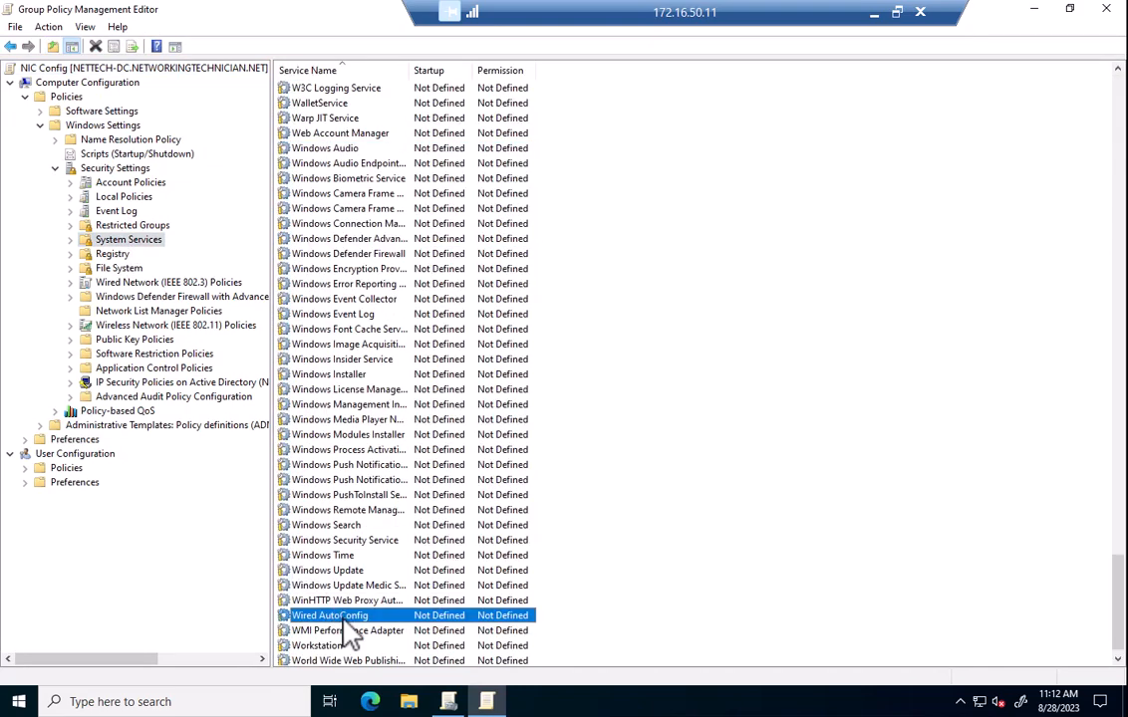
double_click(328, 616)
click(428, 295)
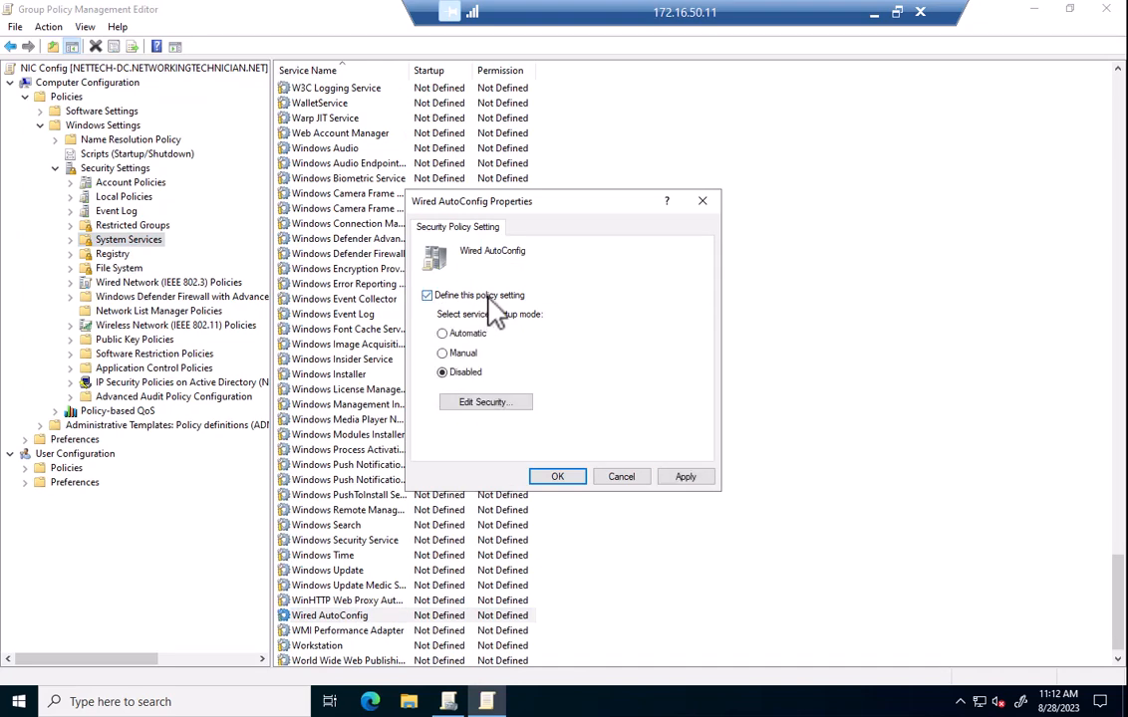
click(477, 335)
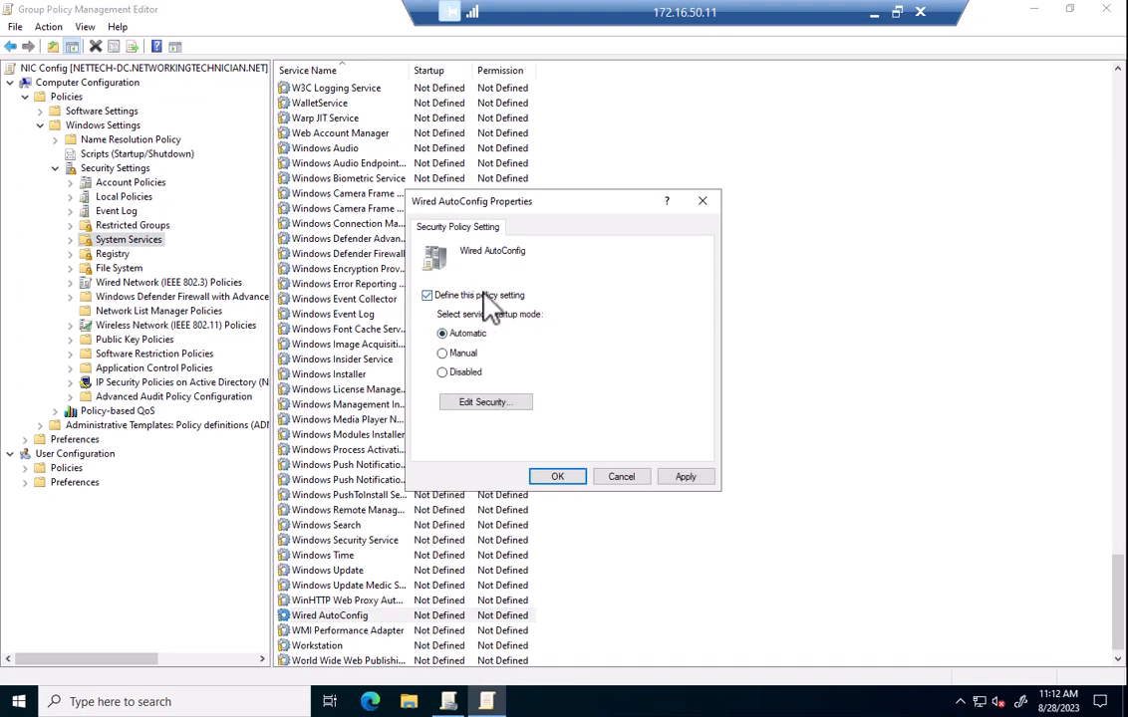
click(668, 477)
click(556, 477)
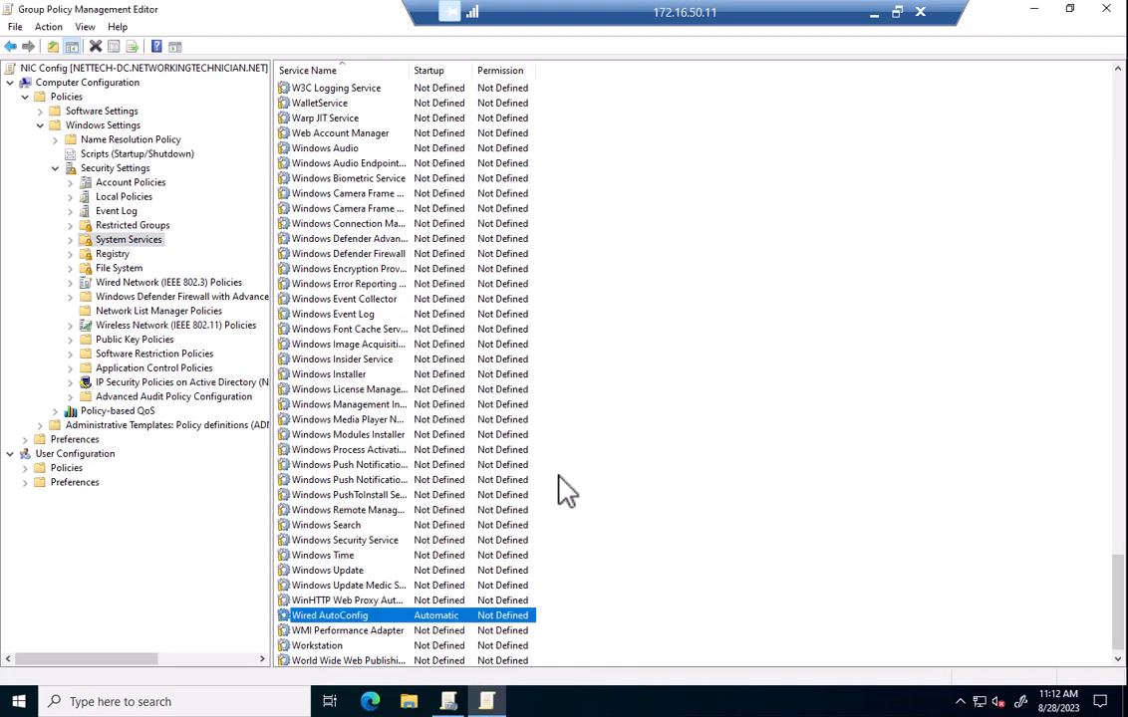
click(123, 284)
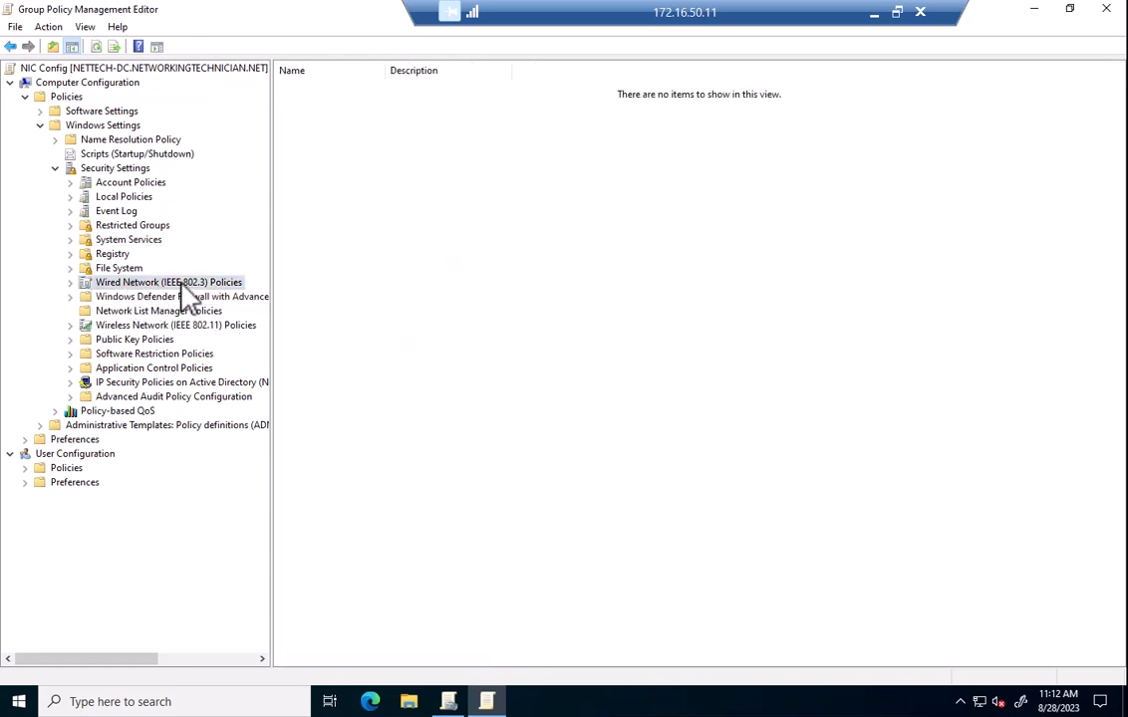
Create wired policy EAP-TLS using Microsoft: Smart Card or other certificate, User or Computer authentication.
right_click(183, 287)
click(216, 295)
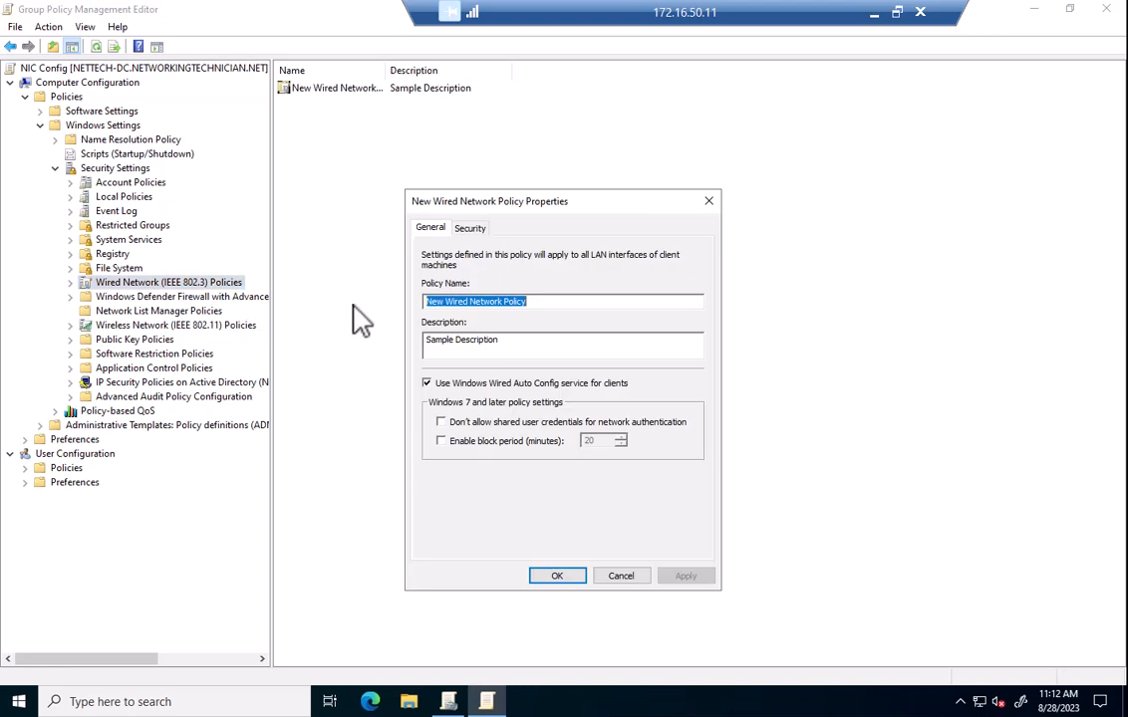
text(EAP-TLS)
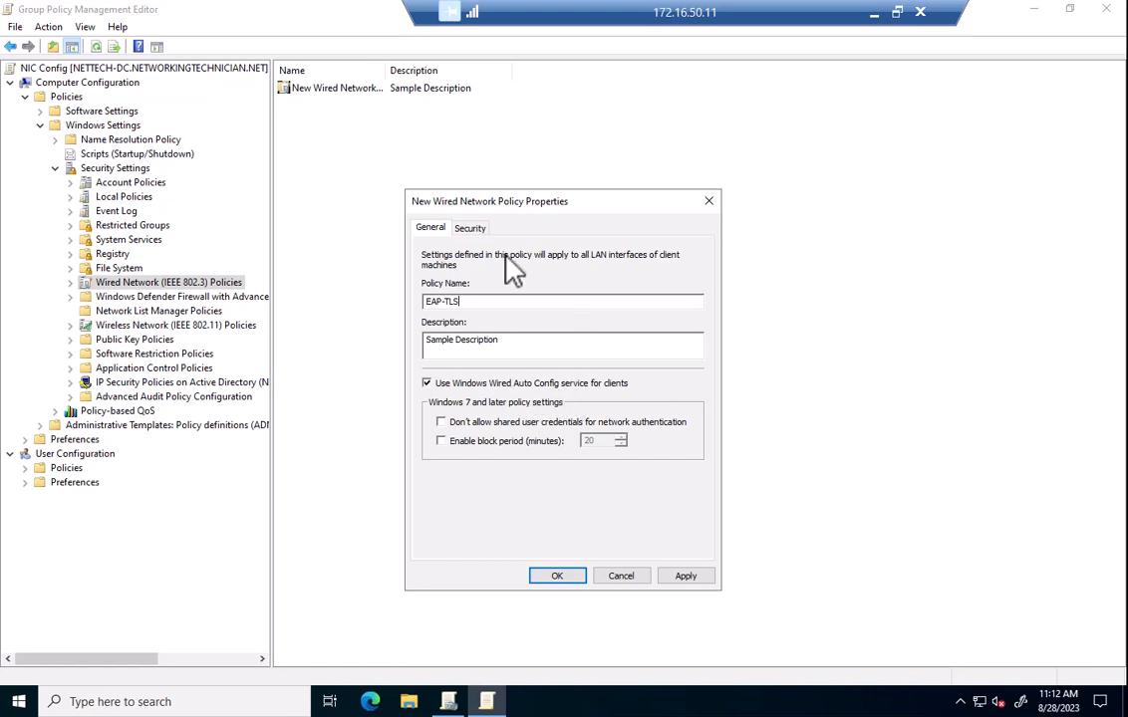
click(472, 228)
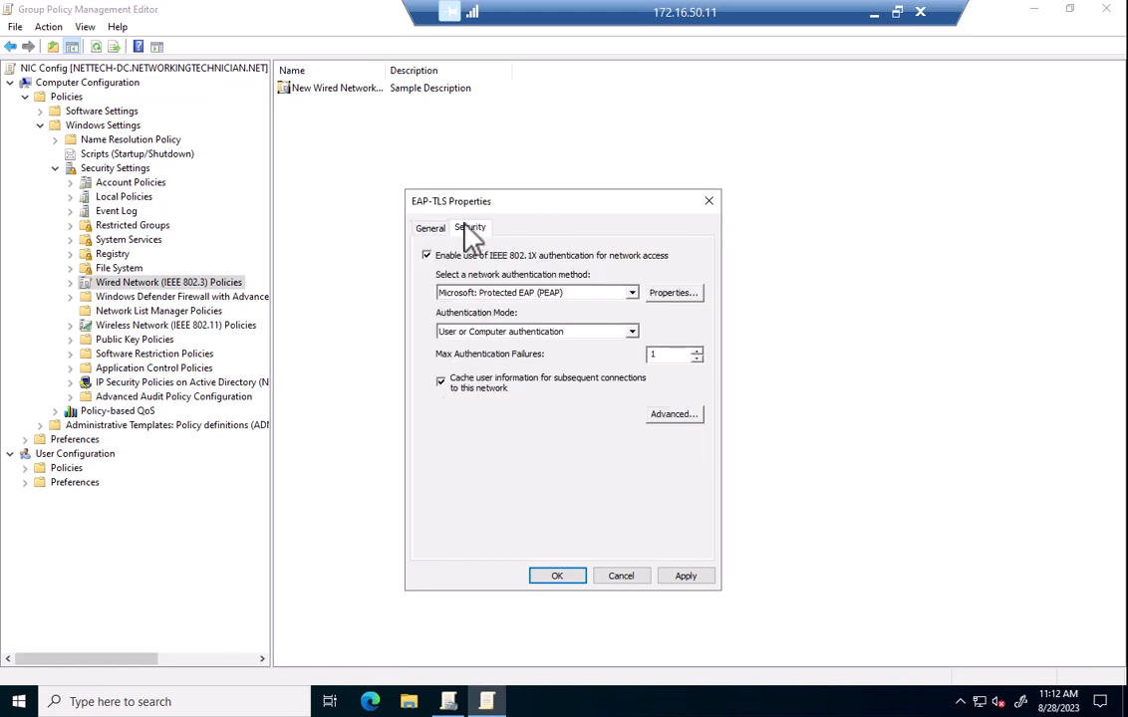
click(632, 293)
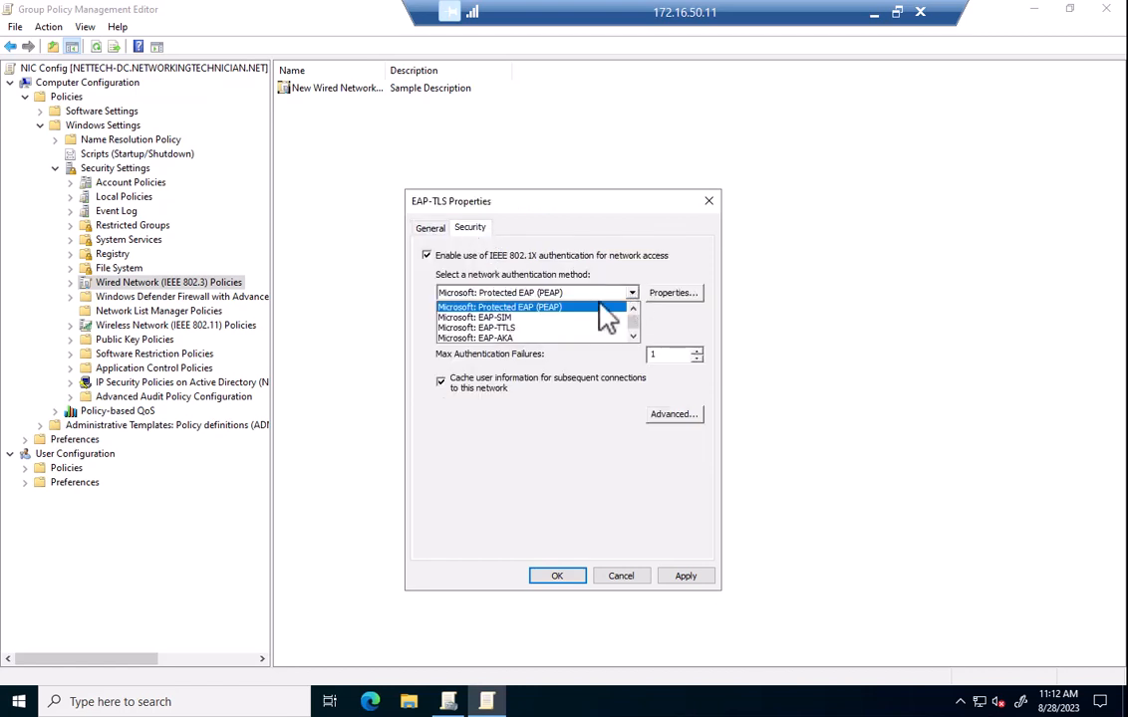
scroll(594, 339, up, 1)
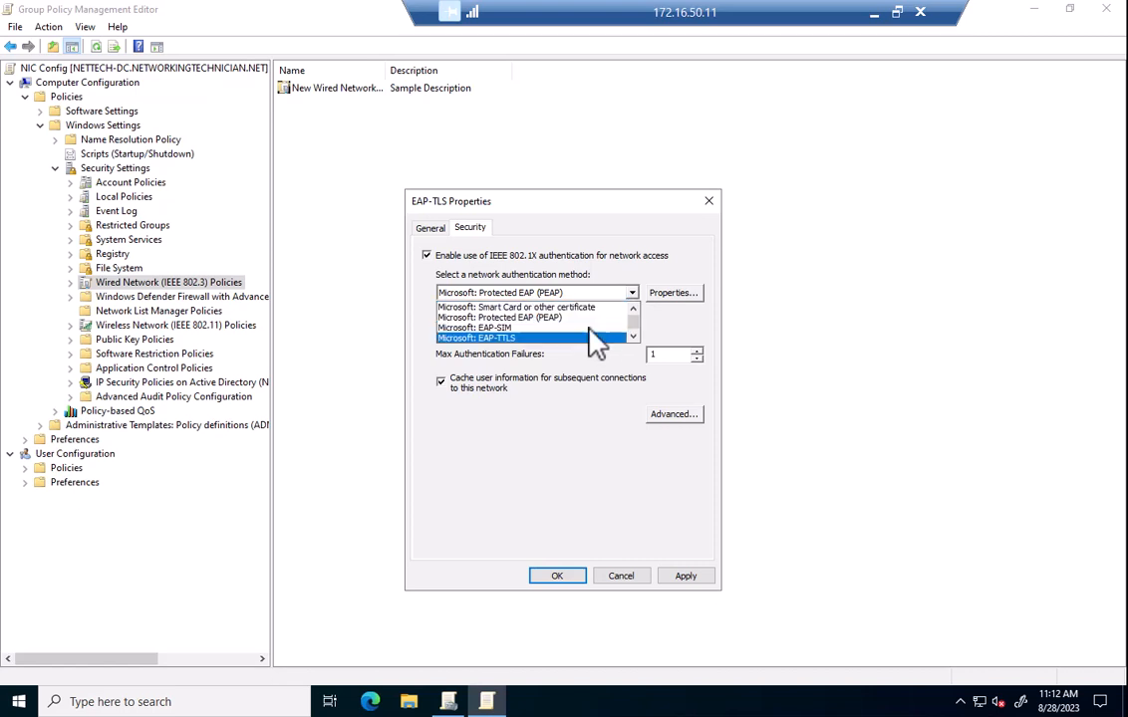
click(535, 308)
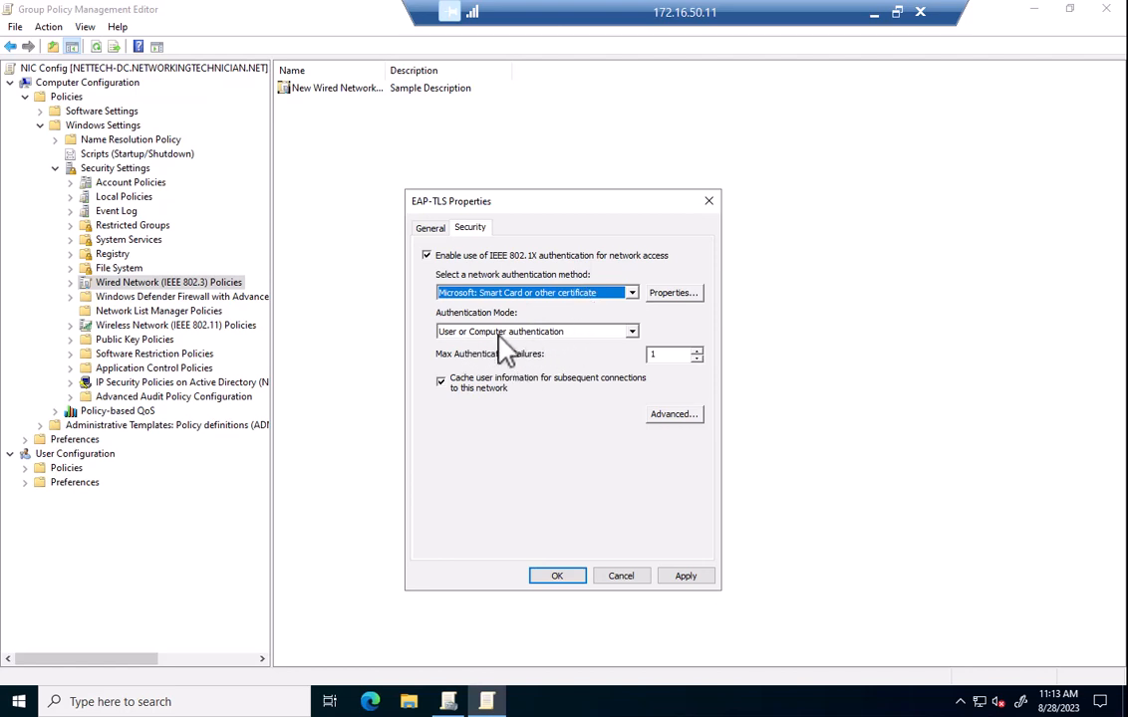
click(531, 335)
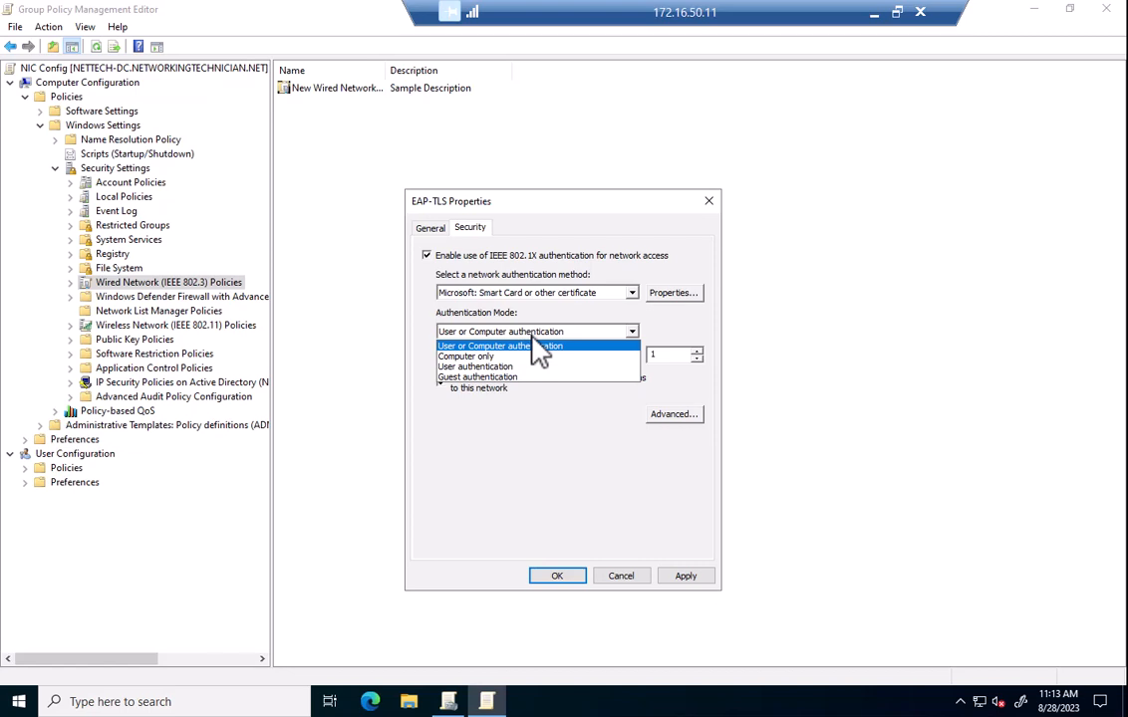
click(534, 332)
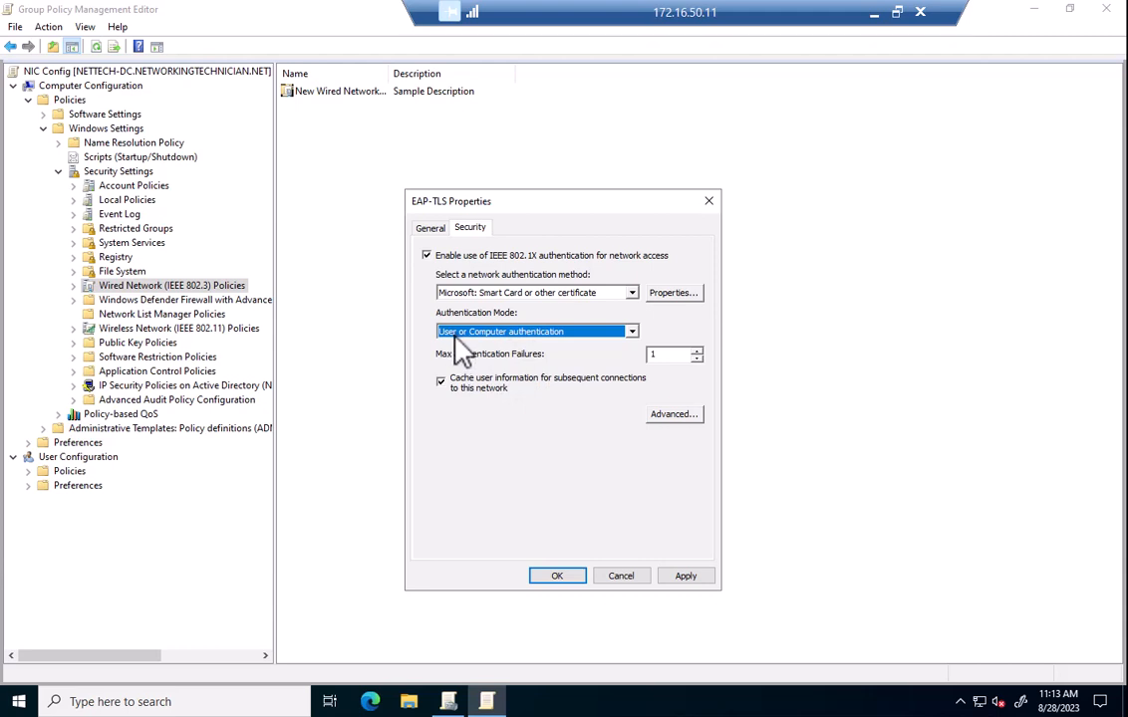
Trust the AAA Certificate Services, Sectigo RSA Domain Validation and USERTrust RSA root authorities.
click(684, 298)
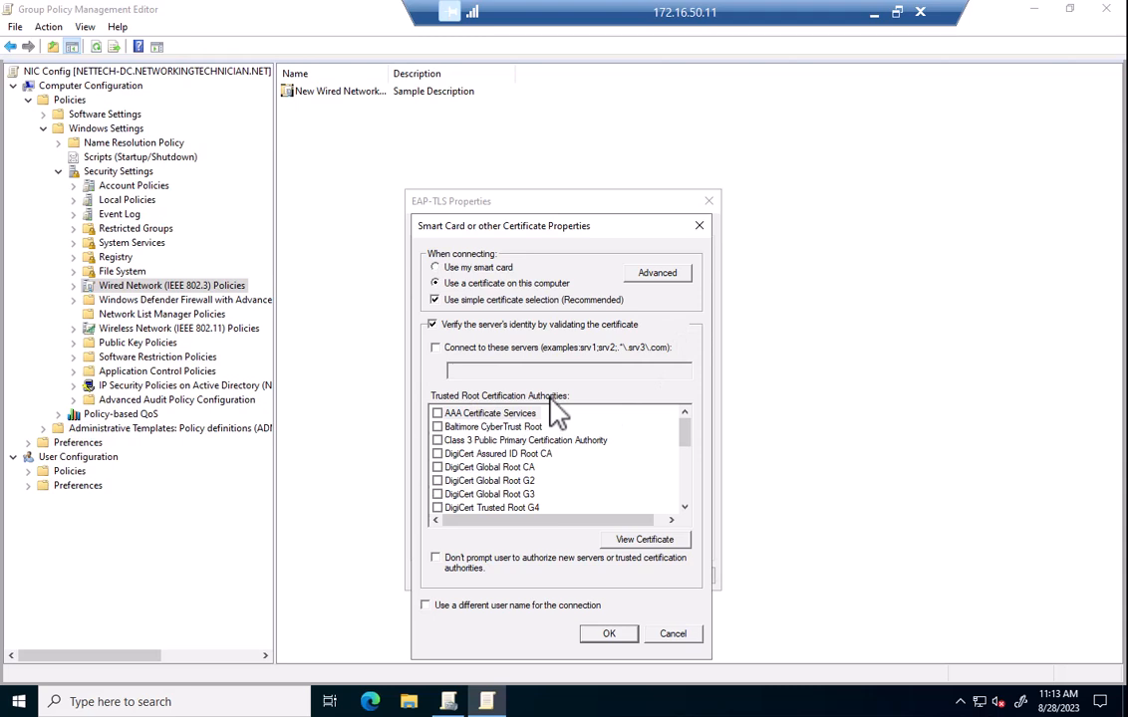
click(438, 413)
scroll(482, 423, down, 10)
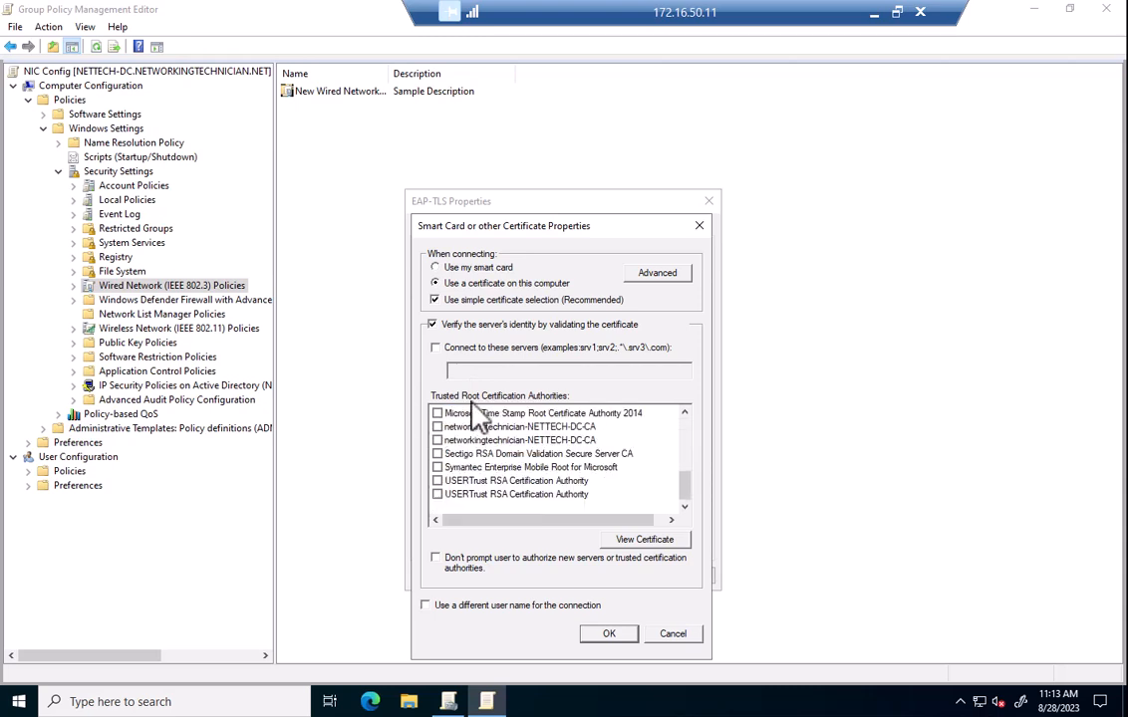
click(438, 481)
click(437, 453)
scroll(474, 473, up, 10)
click(436, 412)
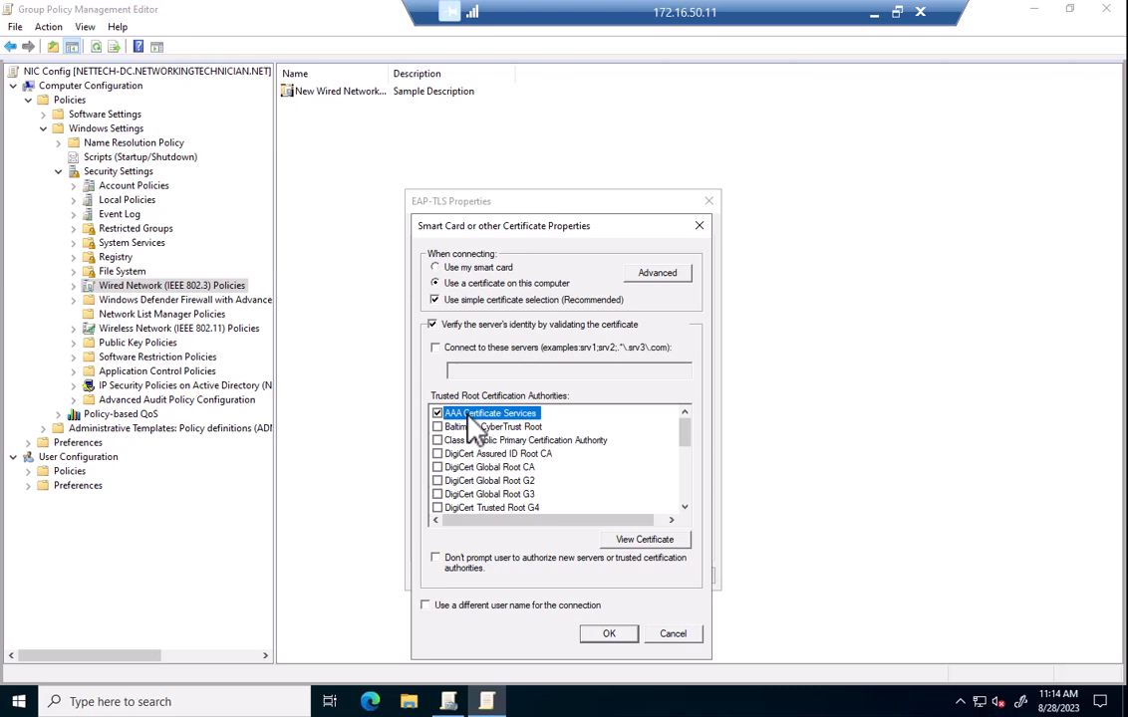
scroll(476, 423, down, 10)
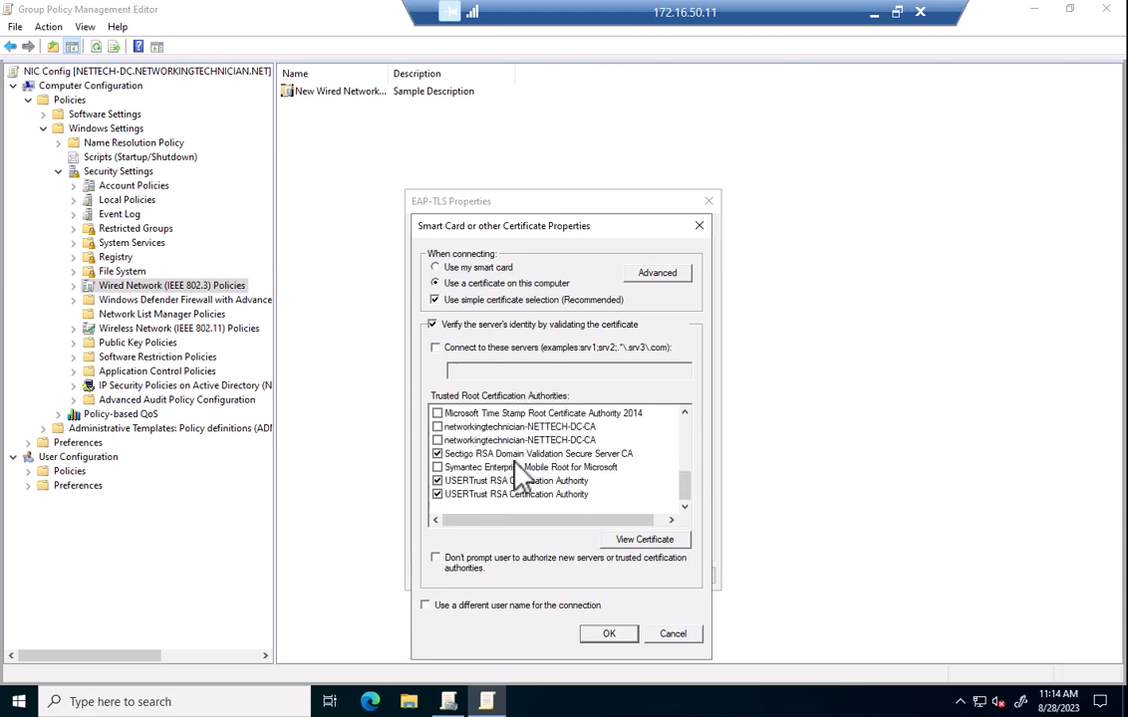
scroll(515, 463, up, 7)
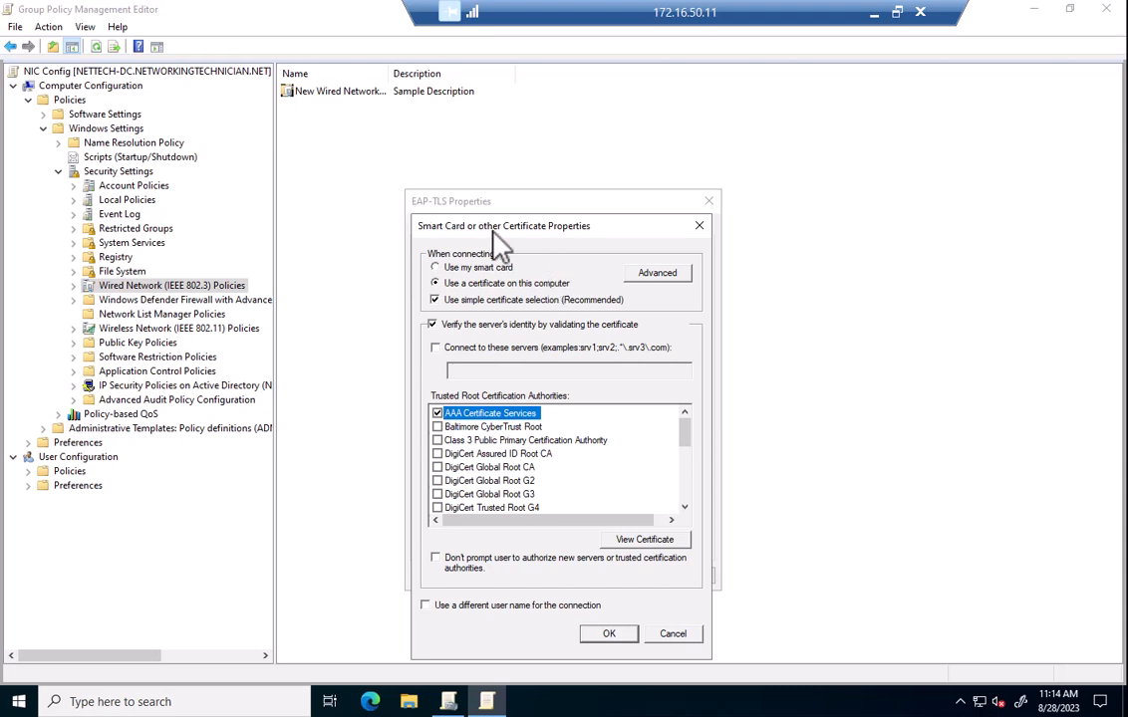
Restrict accepted certificates to issuer networkingtechnician-NETTECH-DC-CA, ticking both of its entries.
click(658, 272)
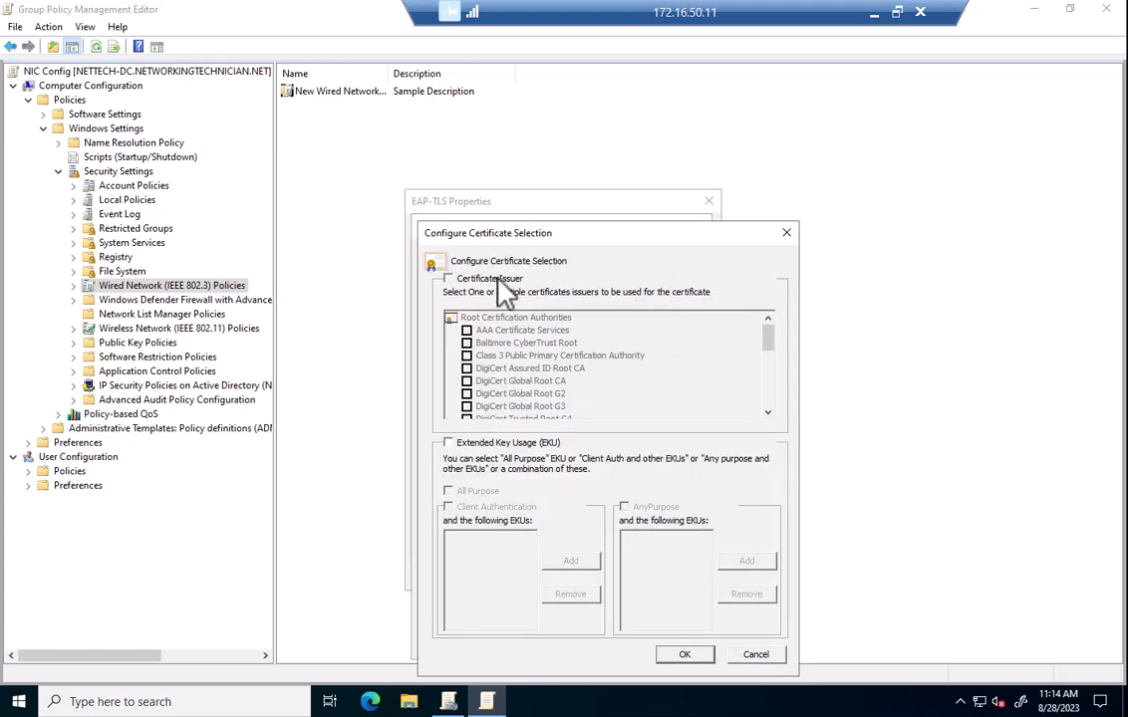
click(453, 279)
scroll(493, 344, down, 10)
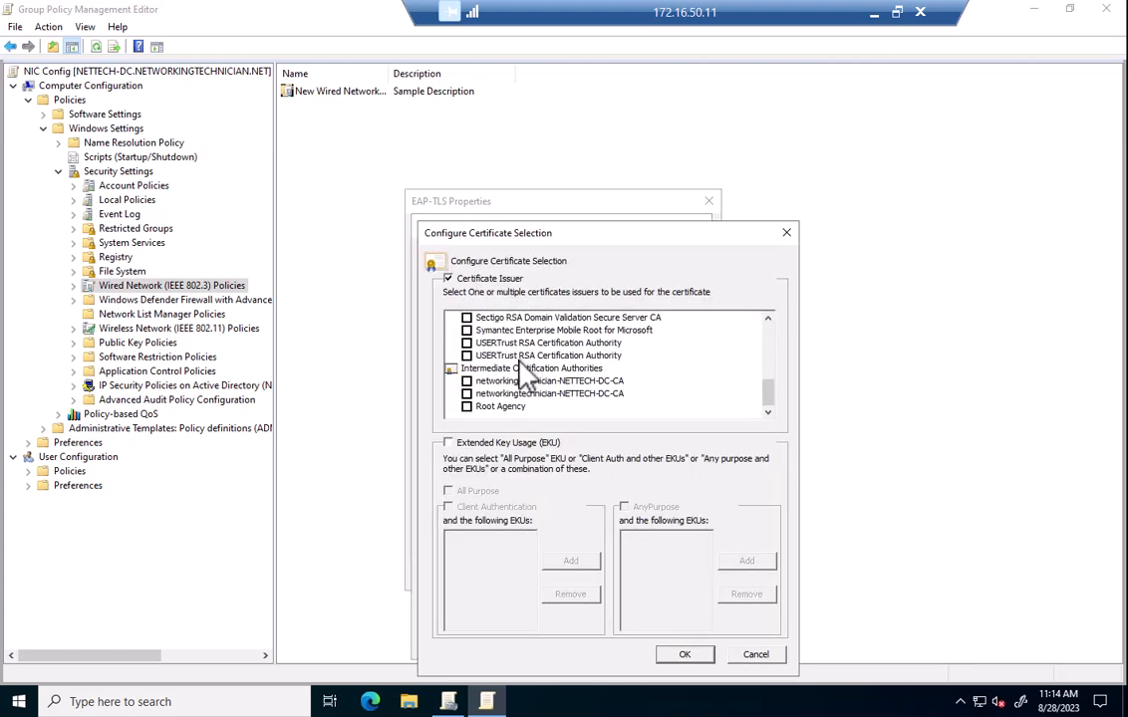
scroll(476, 391, up, 1)
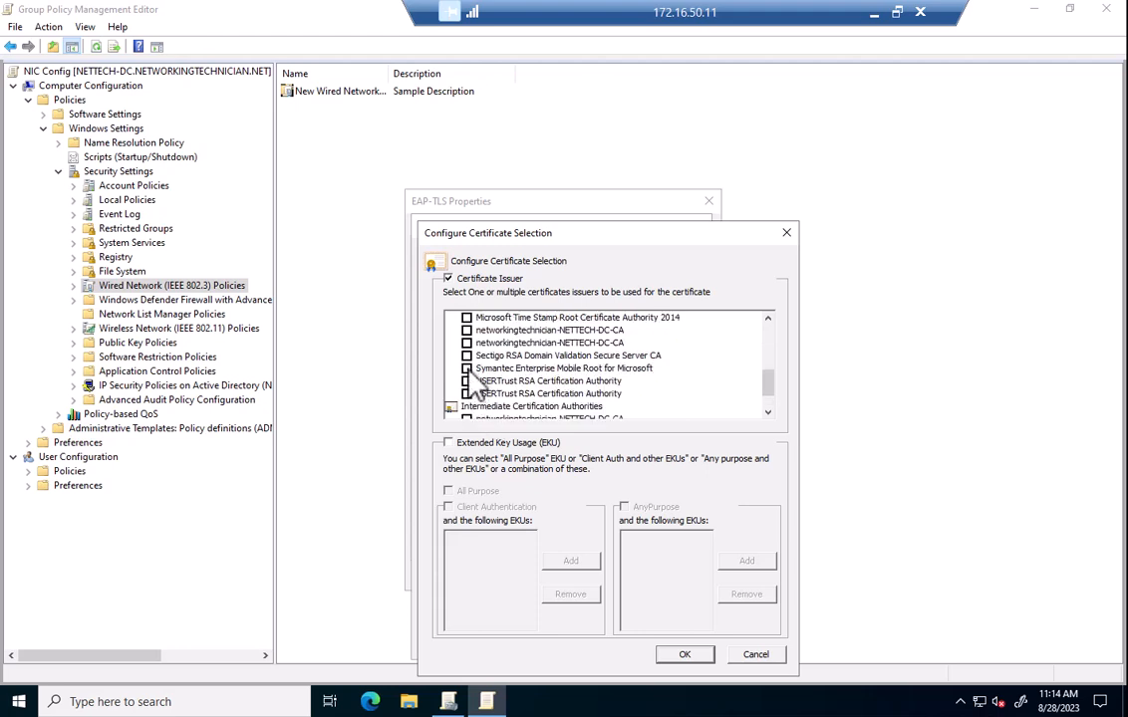
click(467, 343)
click(467, 330)
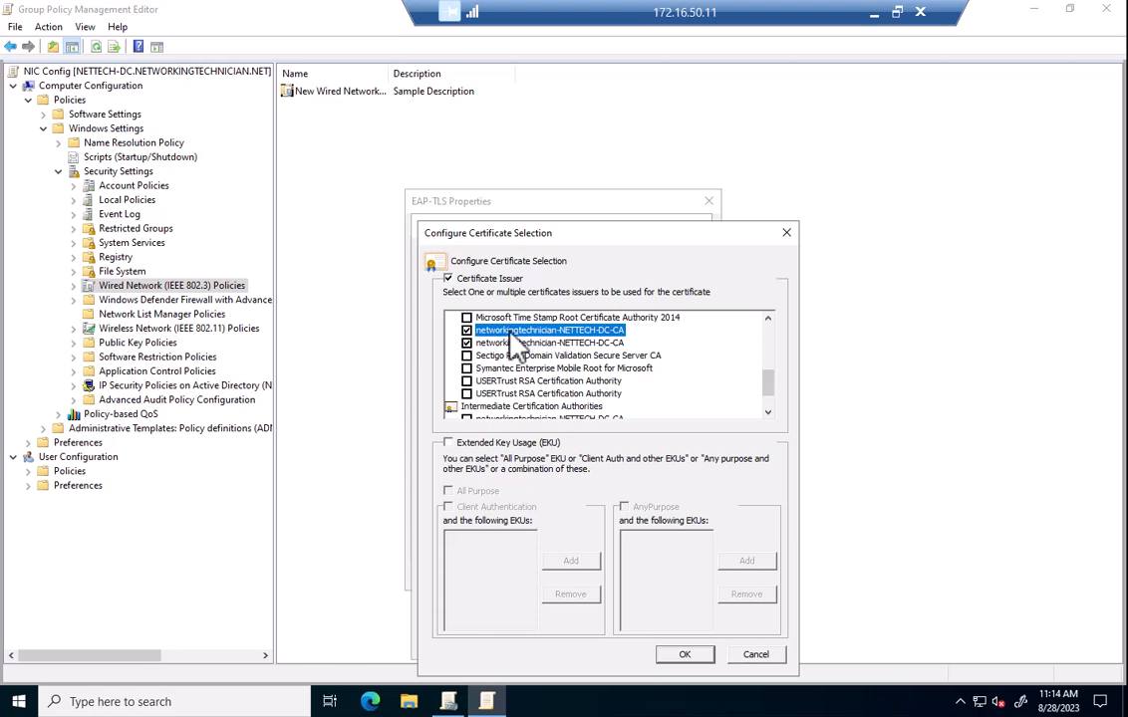
click(560, 342)
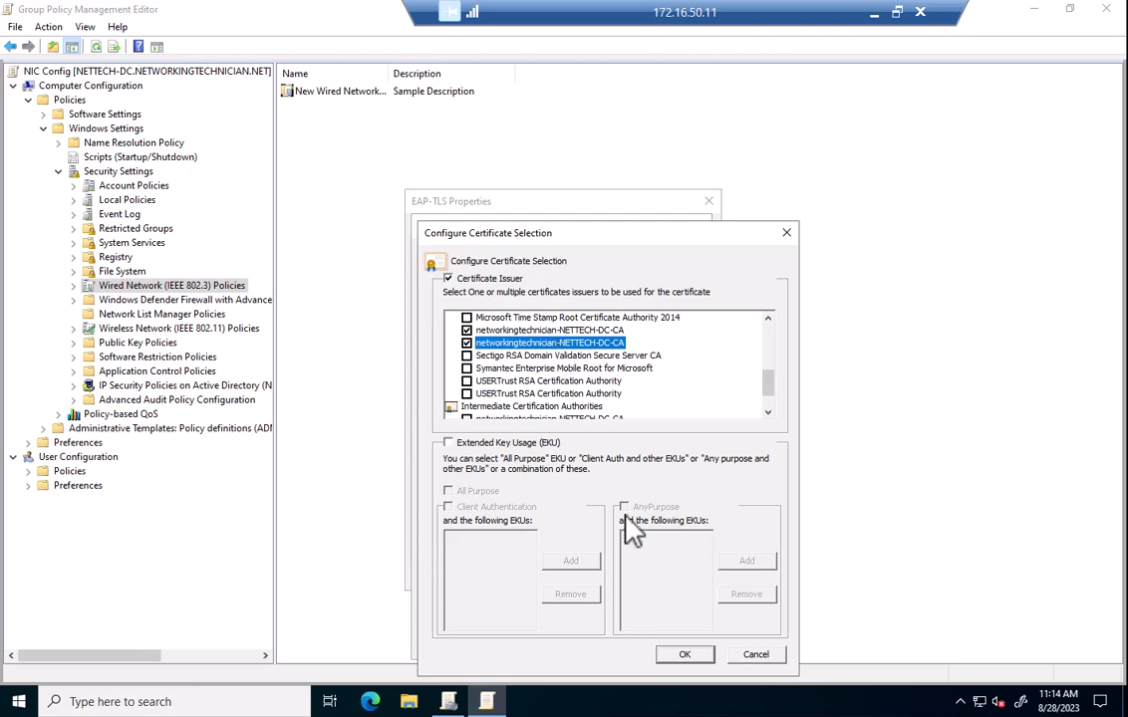
click(686, 657)
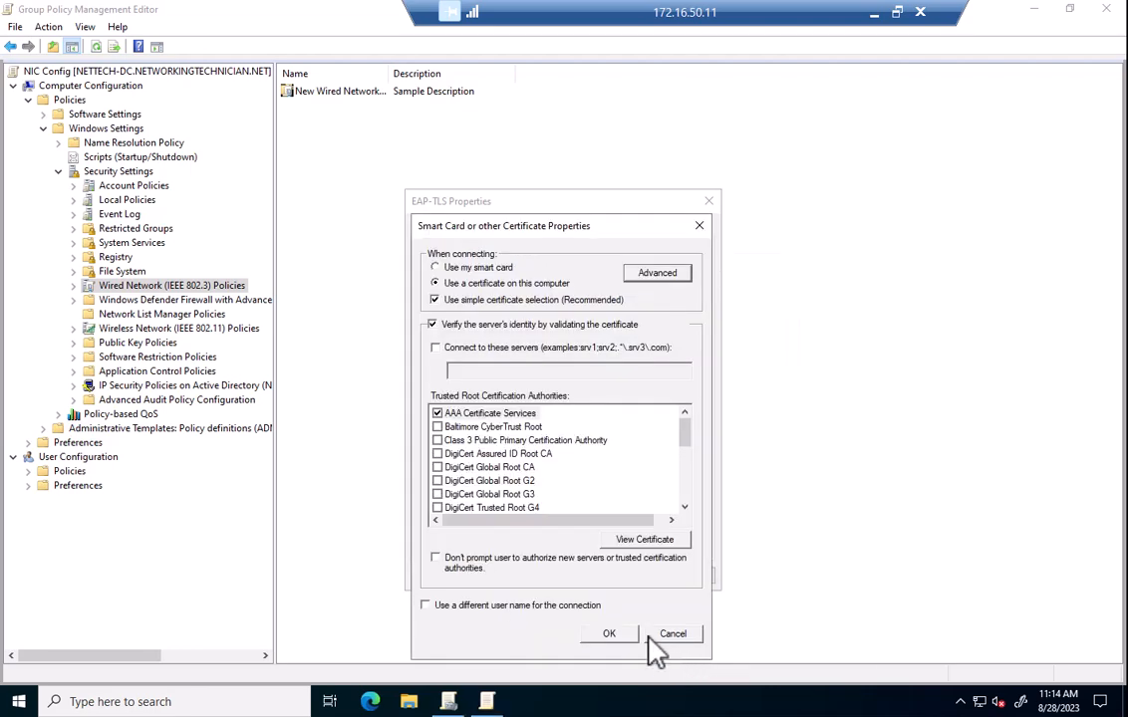
Save the EAP-TLS policy properties, close the policy editor and minimize the remote session.
click(613, 633)
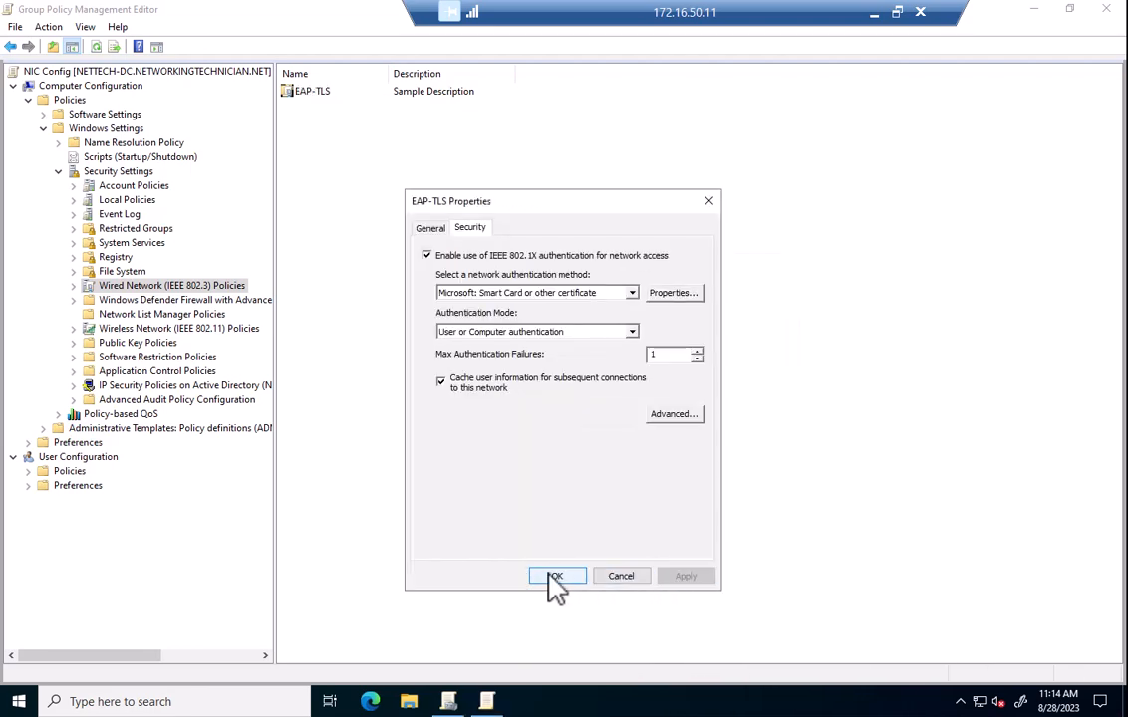
click(554, 580)
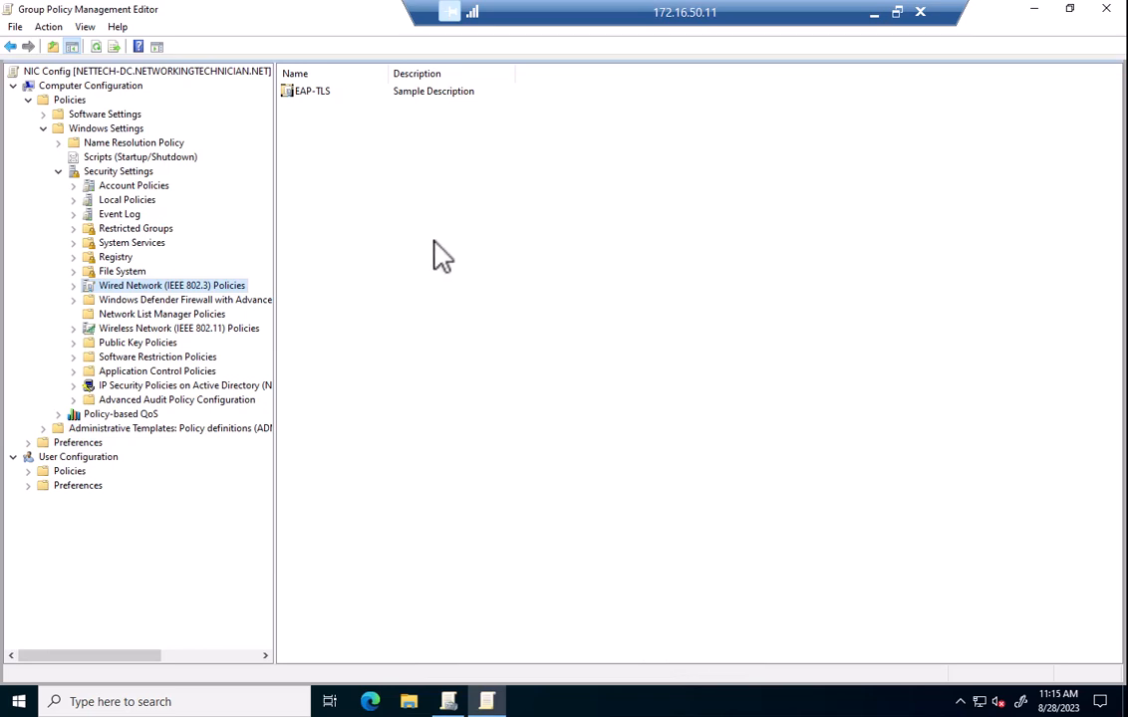
click(1105, 9)
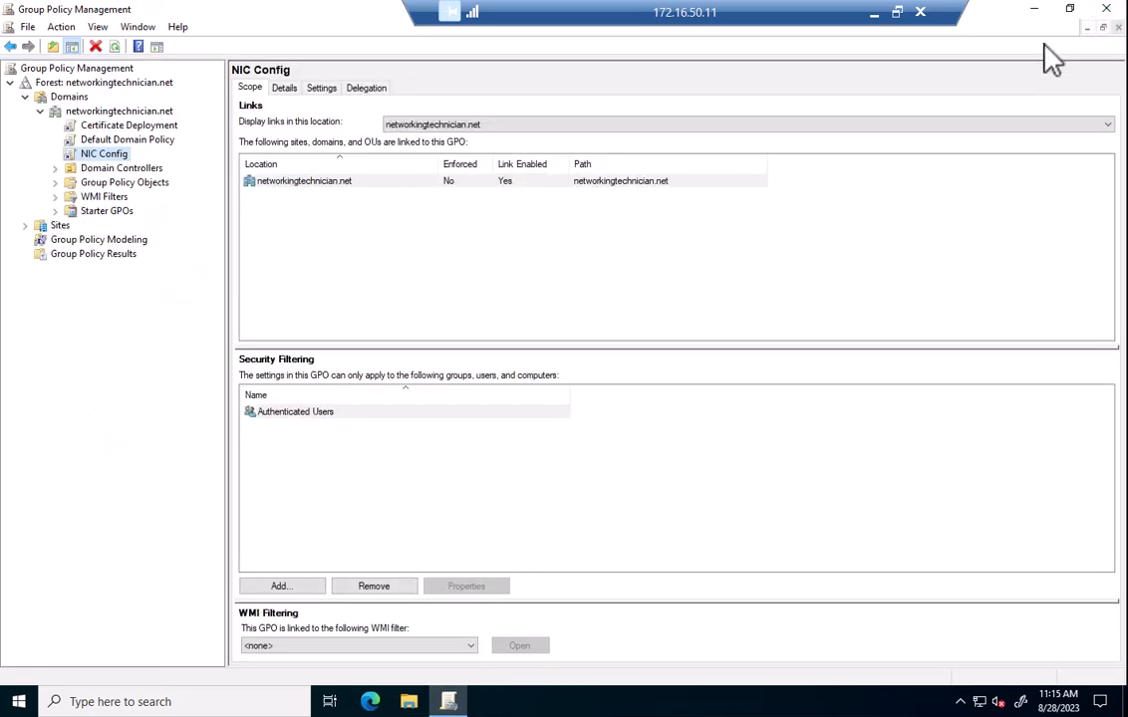
click(873, 13)
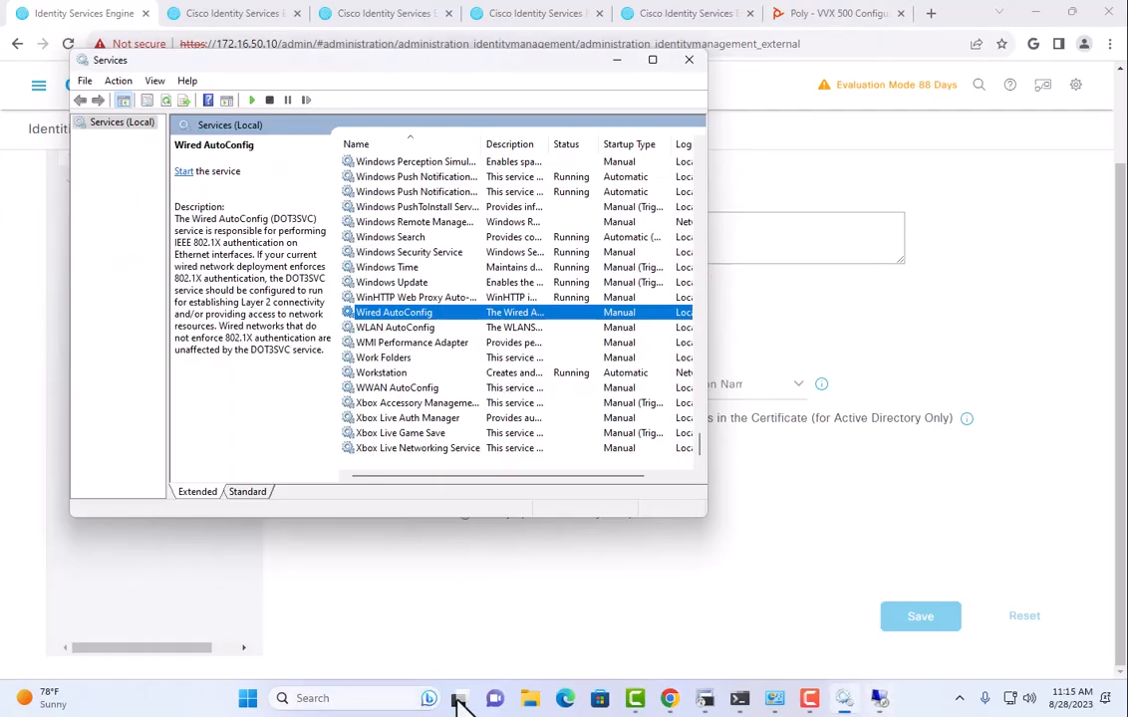
Run gpupdate /force in Command Prompt to apply the new group policy.
click(739, 697)
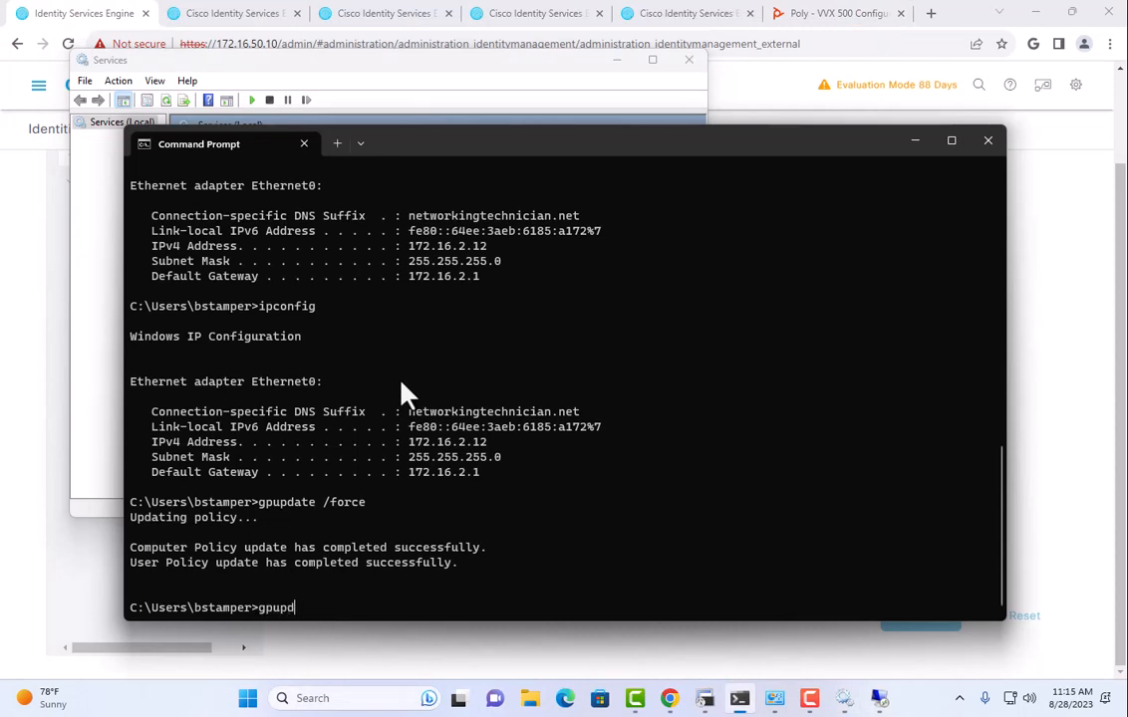
text(gpupdate /force)
key(Return)
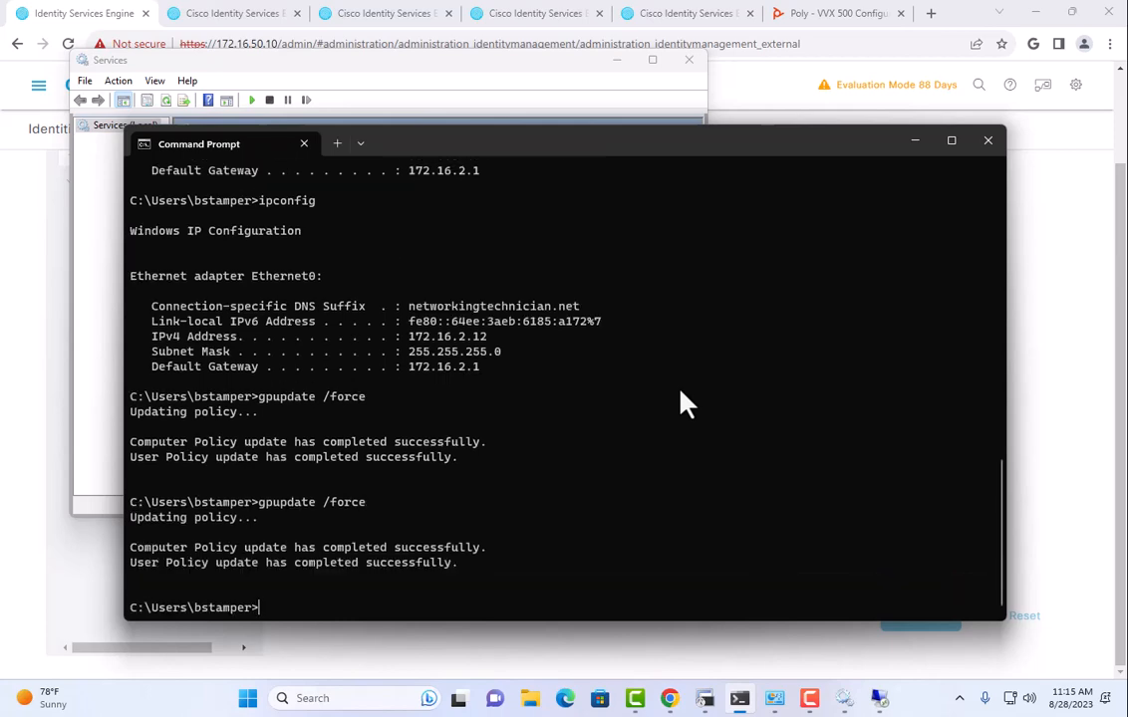
Refresh Services to show Wired AutoConfig Running with Automatic startup.
click(842, 700)
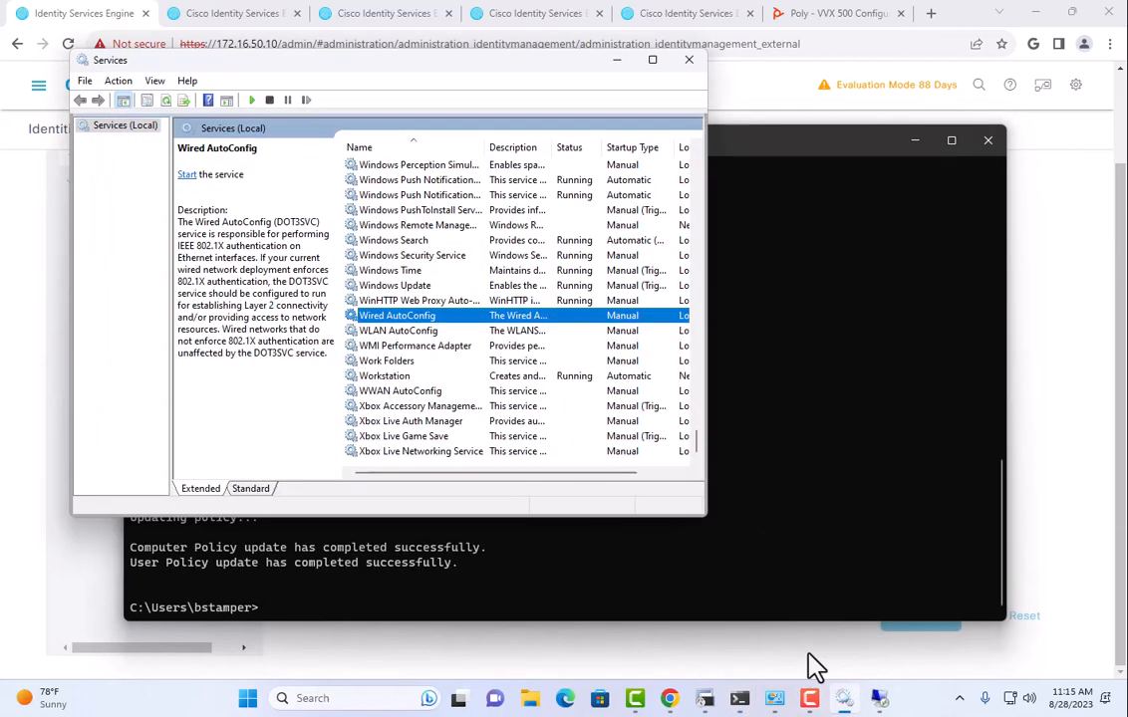
right_click(113, 127)
click(169, 207)
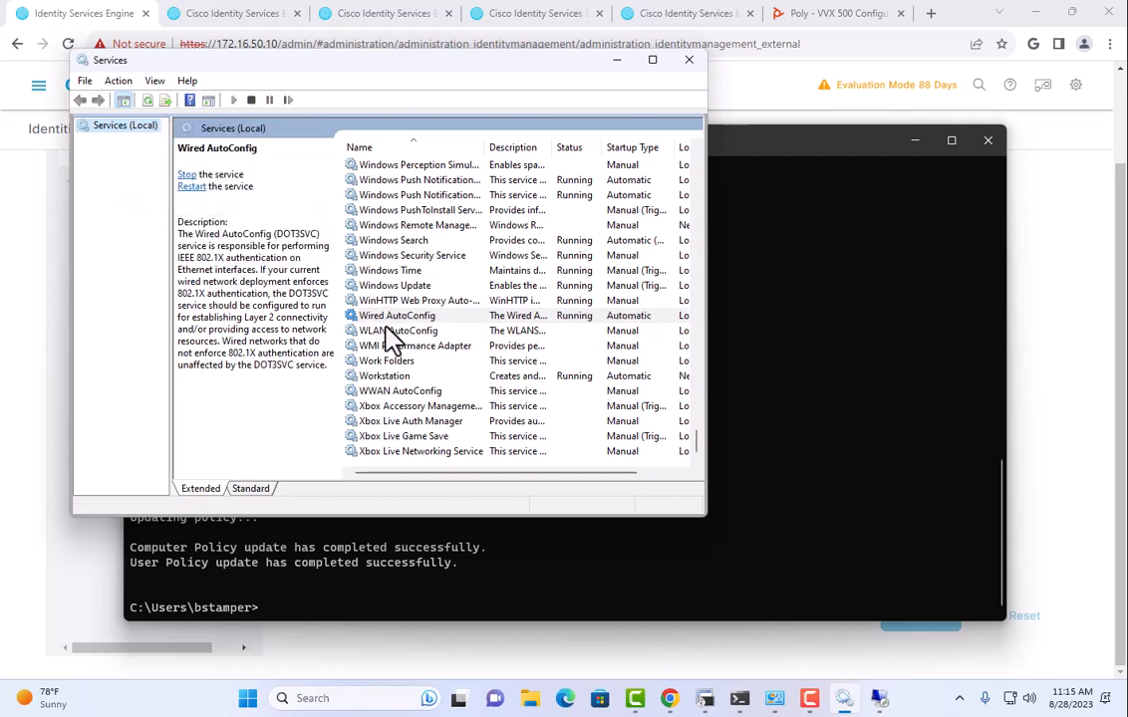
click(247, 699)
Add the Resultant Set of Policy snap-in to a new mmc console.
text(mmc)
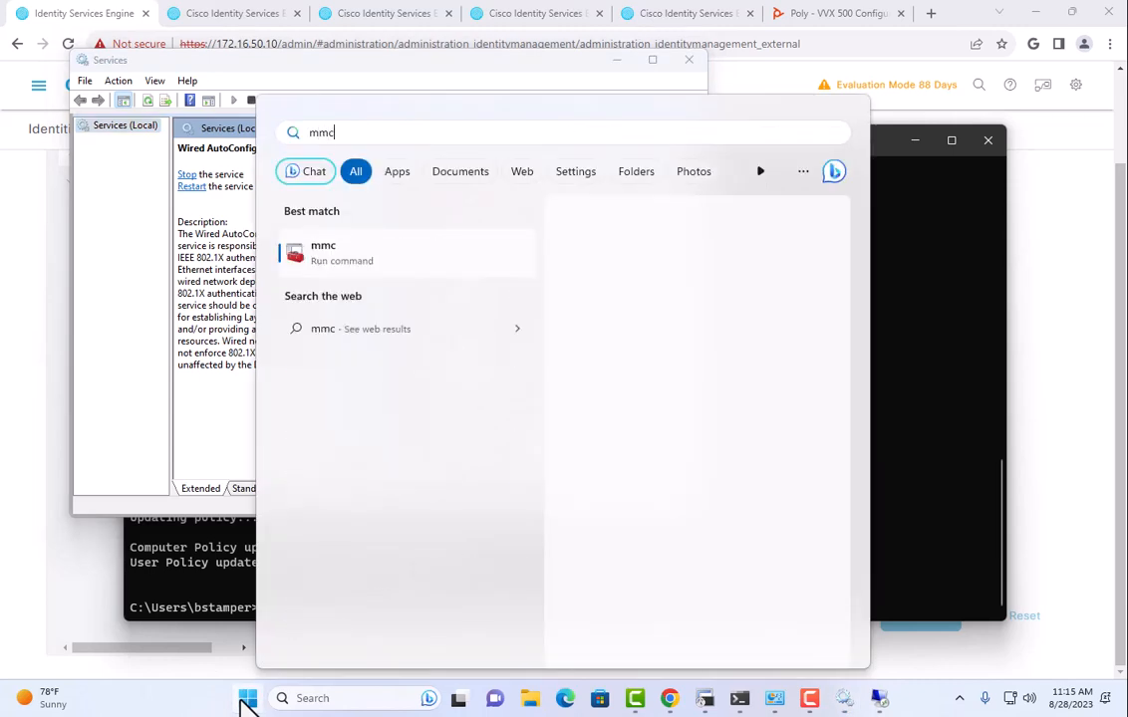
key(Return)
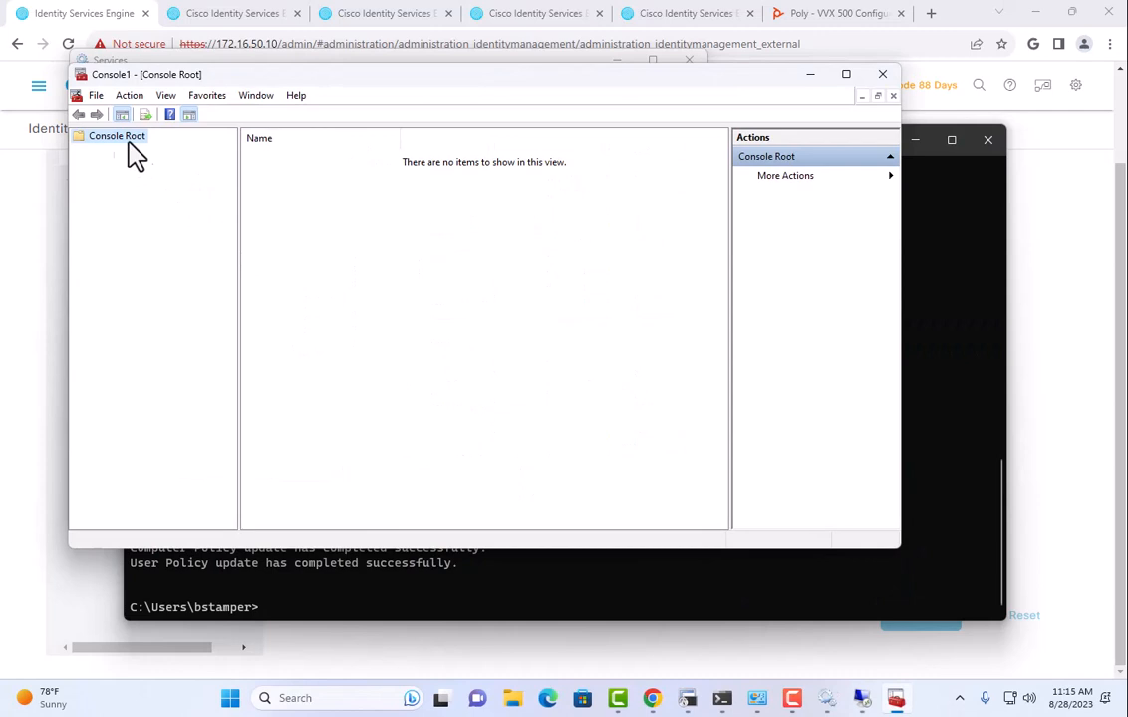
click(96, 96)
click(135, 192)
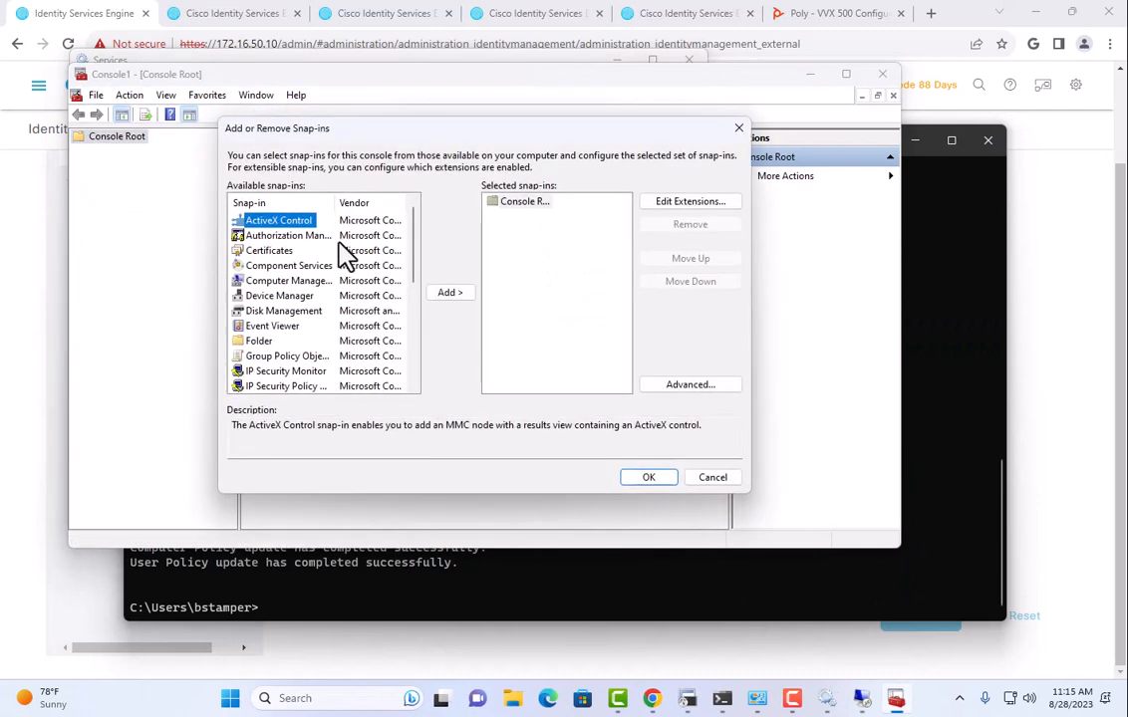
scroll(345, 252, down, 5)
click(289, 250)
click(451, 293)
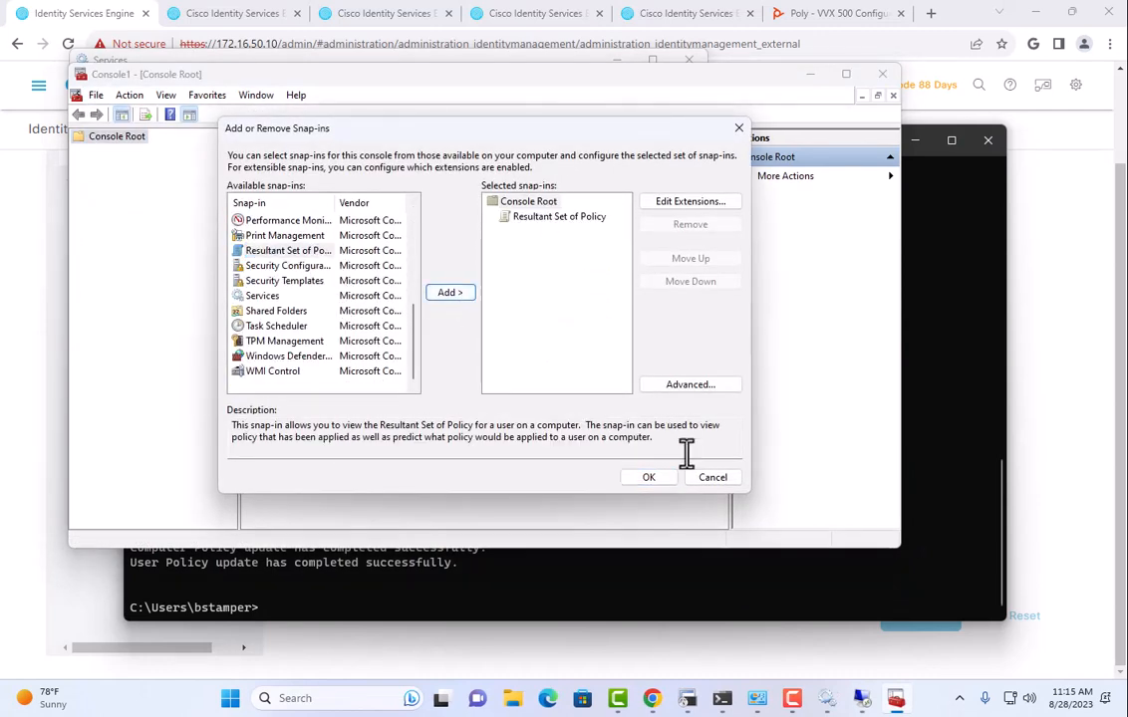
click(642, 476)
Generate RSoP data in logging mode for this computer and current user.
right_click(156, 152)
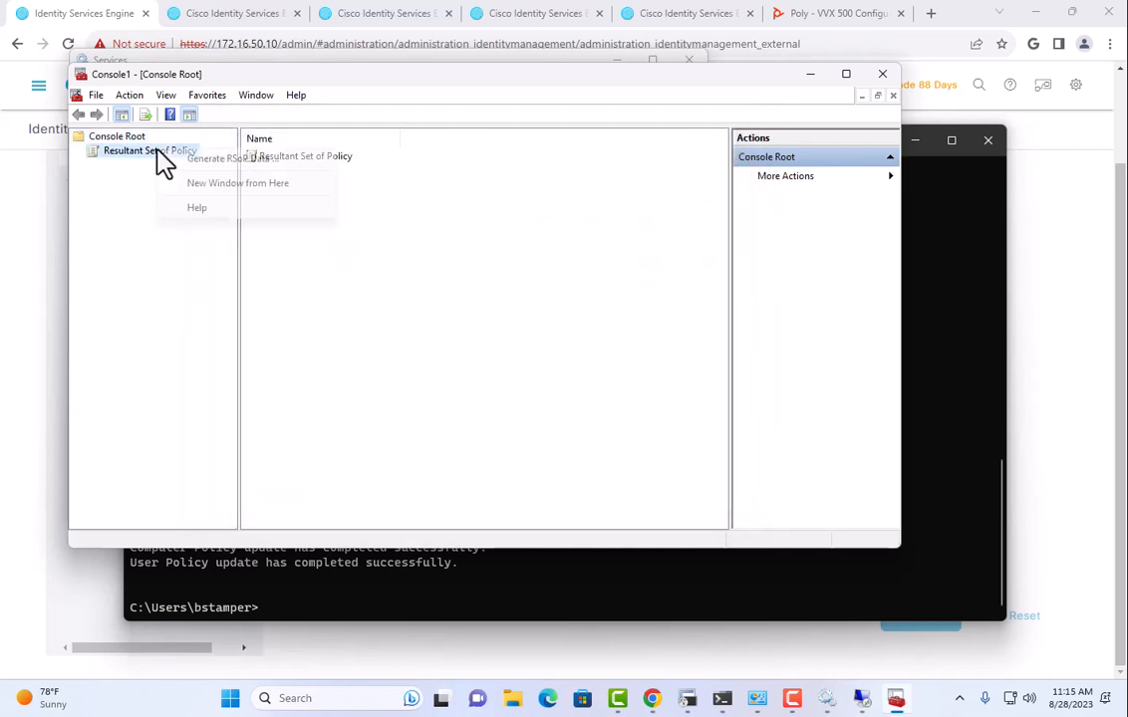
click(194, 160)
click(370, 421)
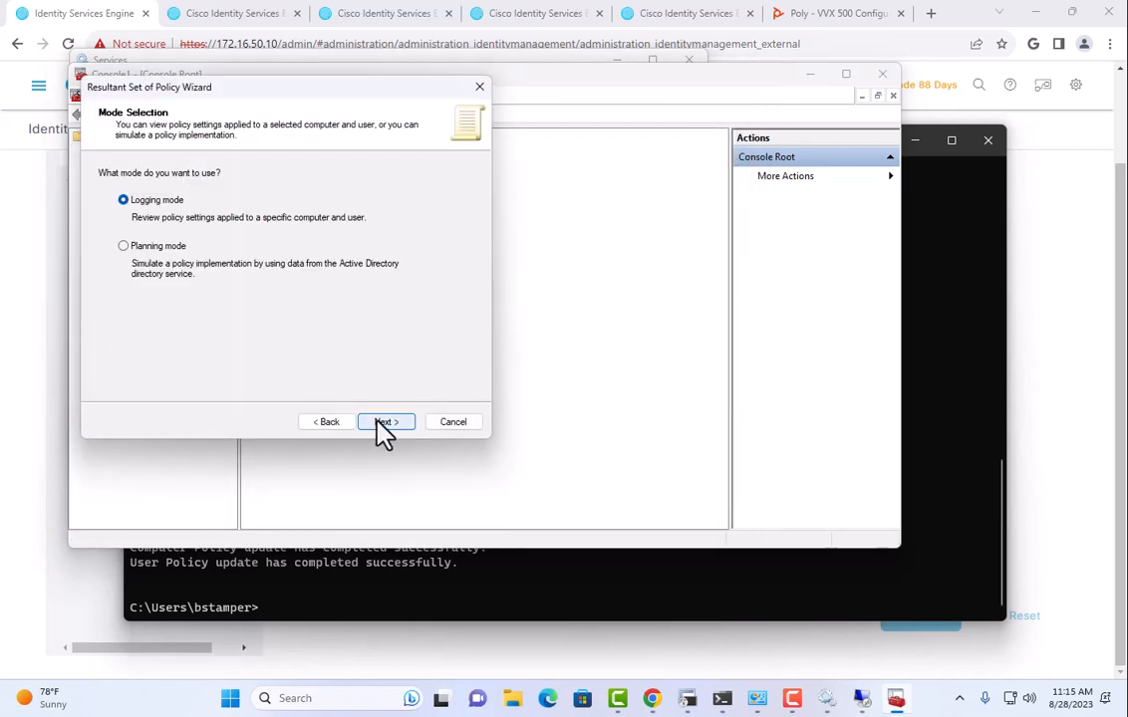
click(377, 423)
click(378, 421)
click(379, 422)
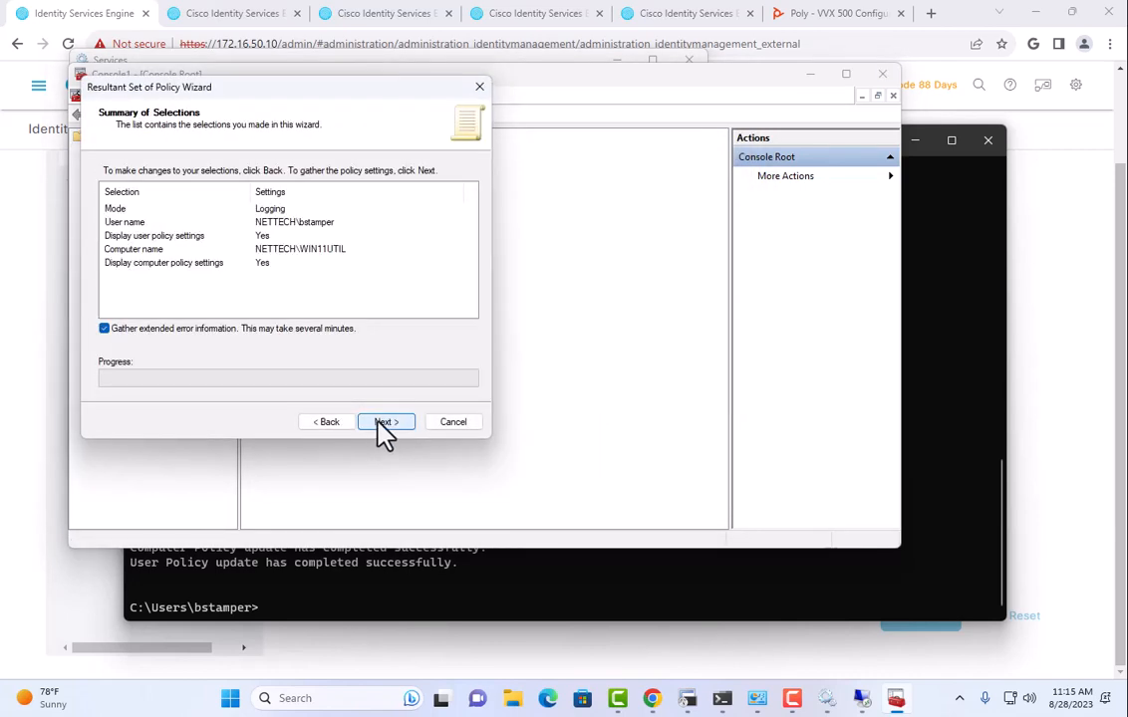
click(379, 421)
click(381, 421)
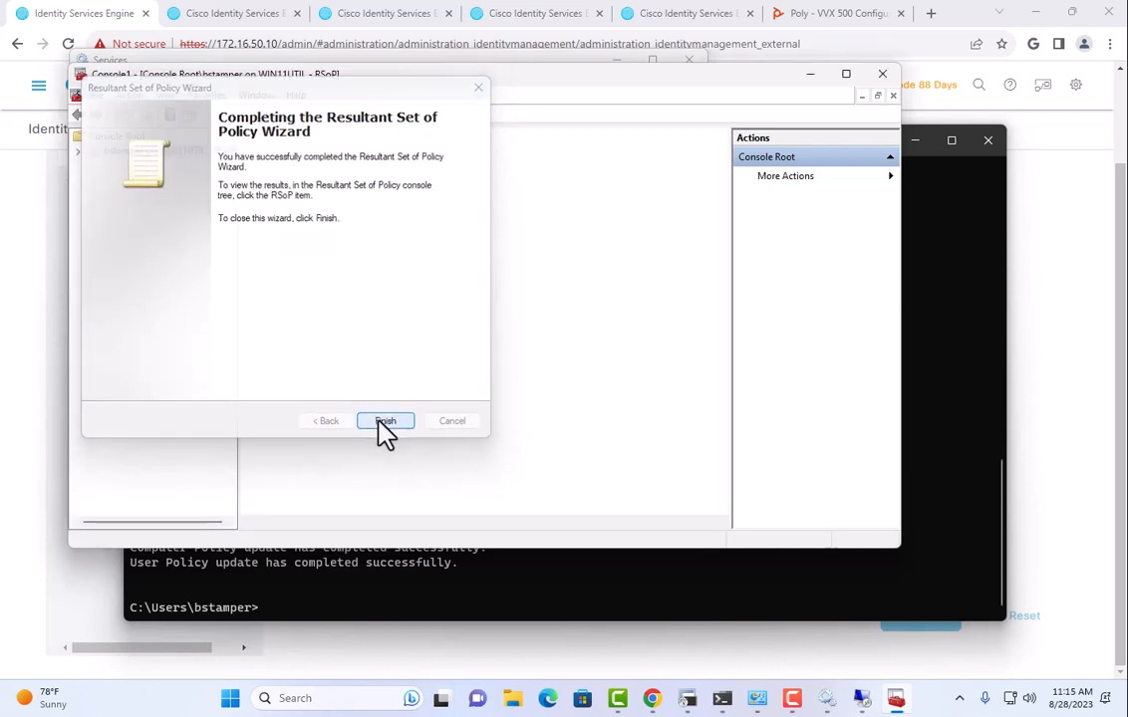
Confirm NIC Config sets Wired AutoConfig to Automatic and applies the wired network policy.
click(78, 151)
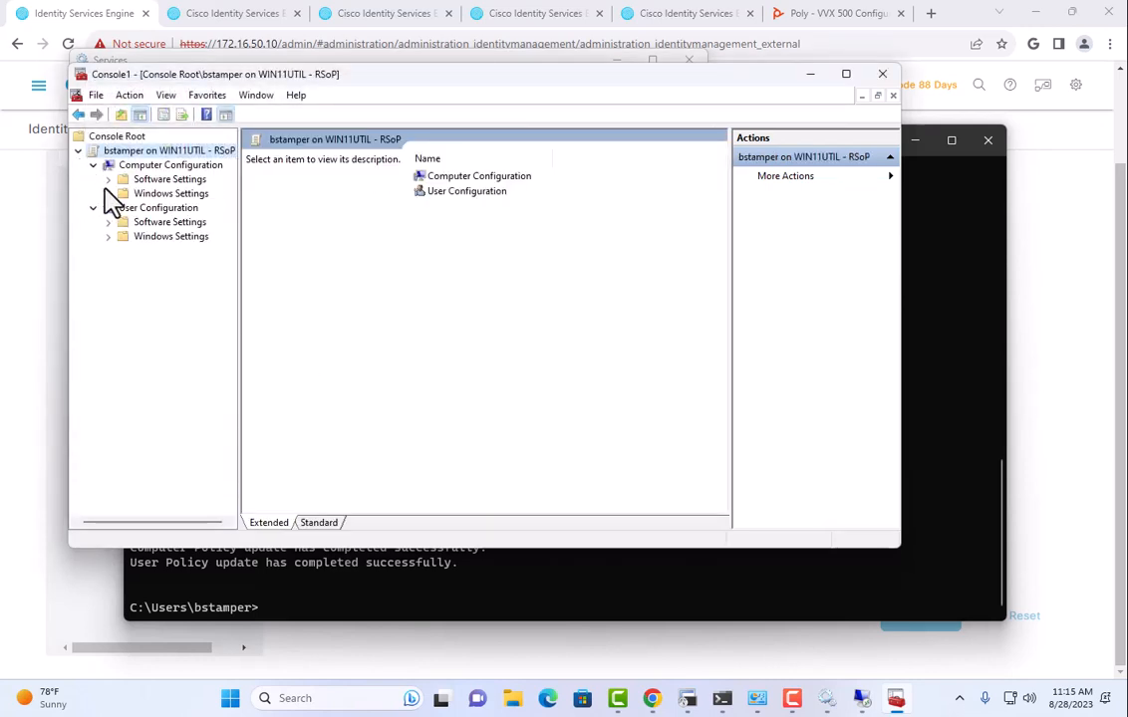
click(108, 193)
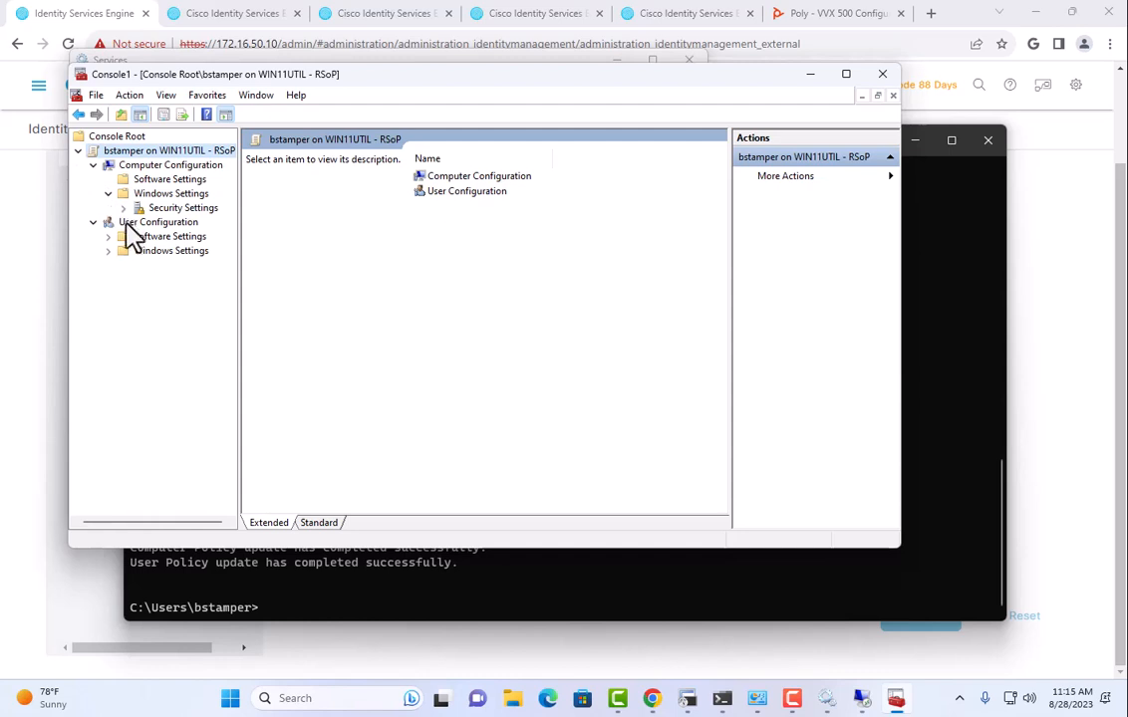
click(122, 207)
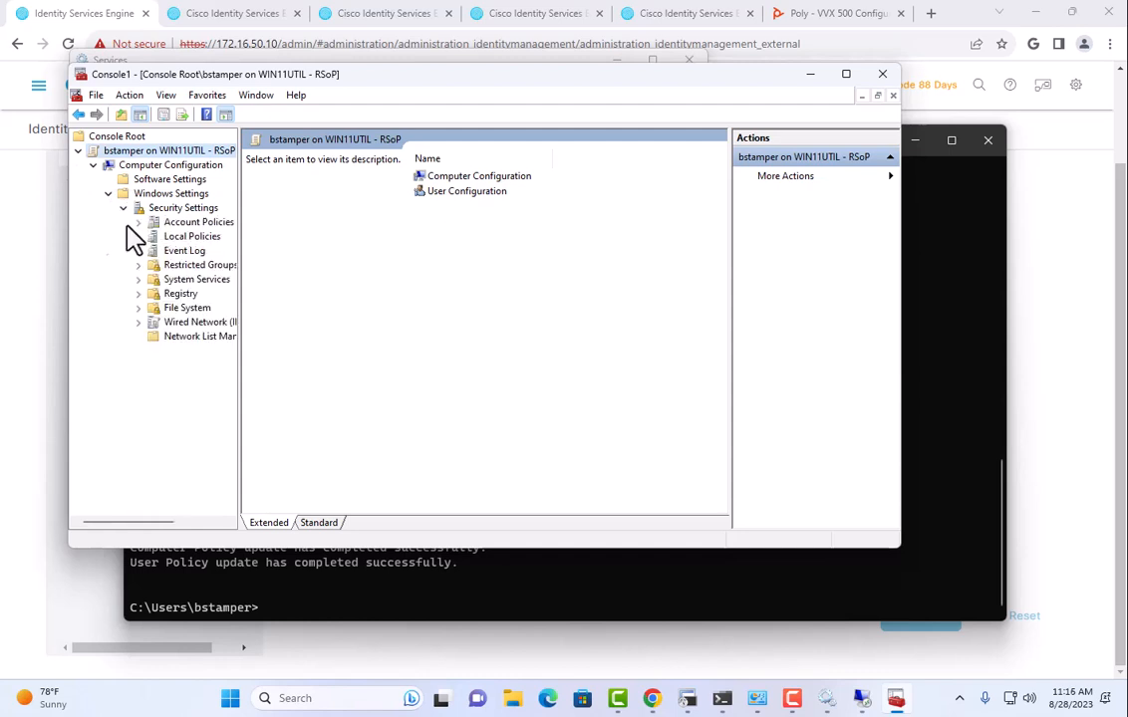
click(185, 281)
scroll(388, 322, down, 20)
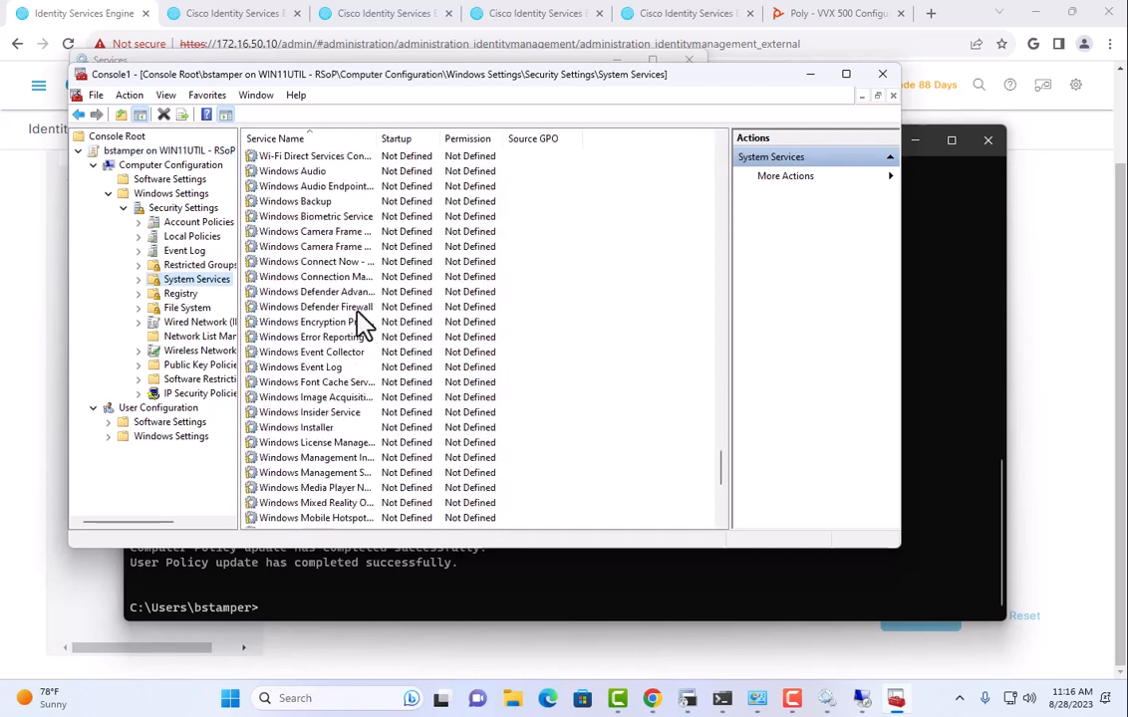
click(389, 383)
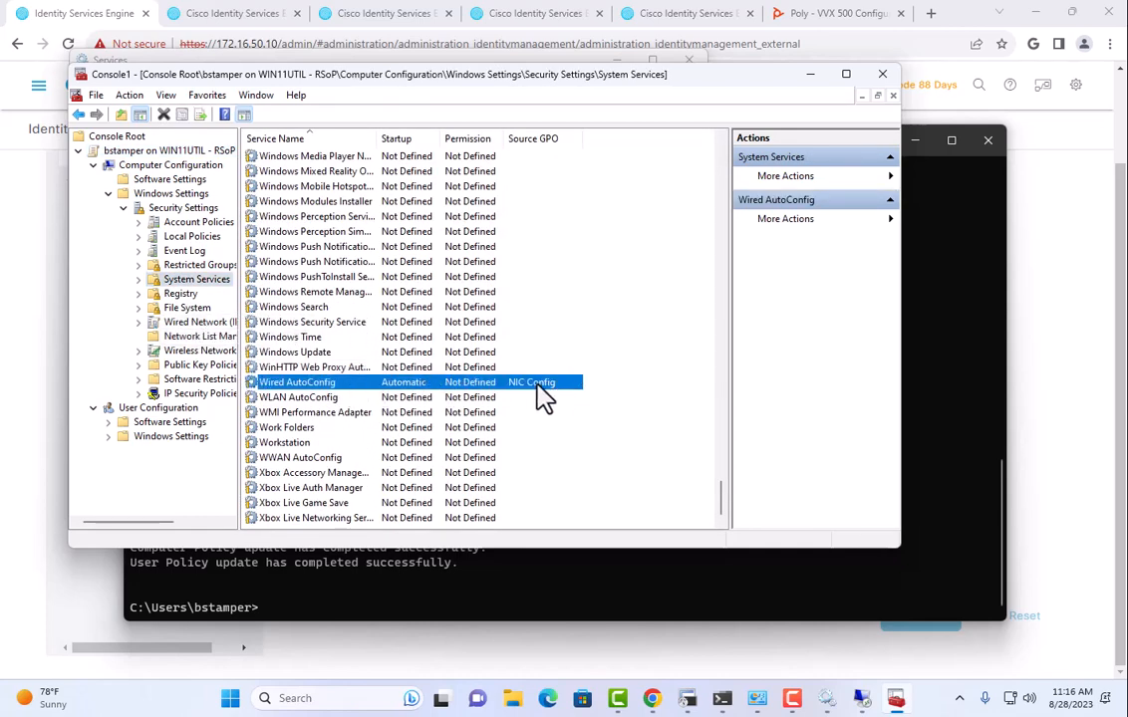
click(174, 321)
Review the EAP-TLS wired policy's Security settings and certificate Properties, cancelling both without changes.
click(270, 165)
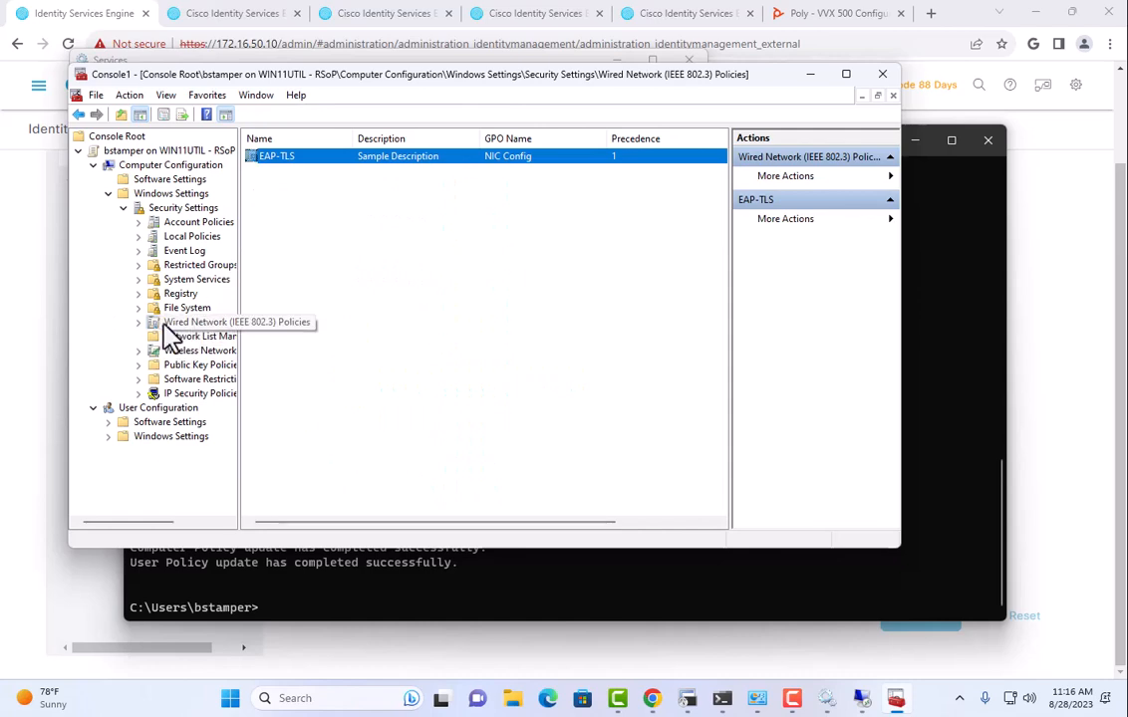
double_click(307, 168)
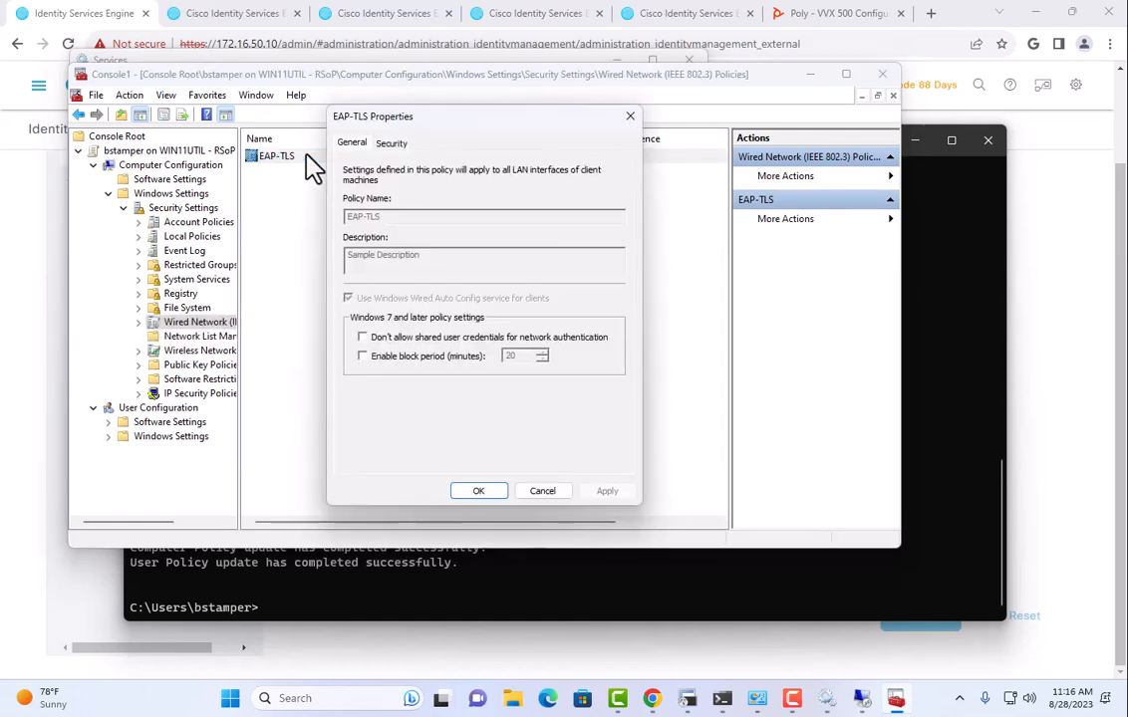
click(391, 145)
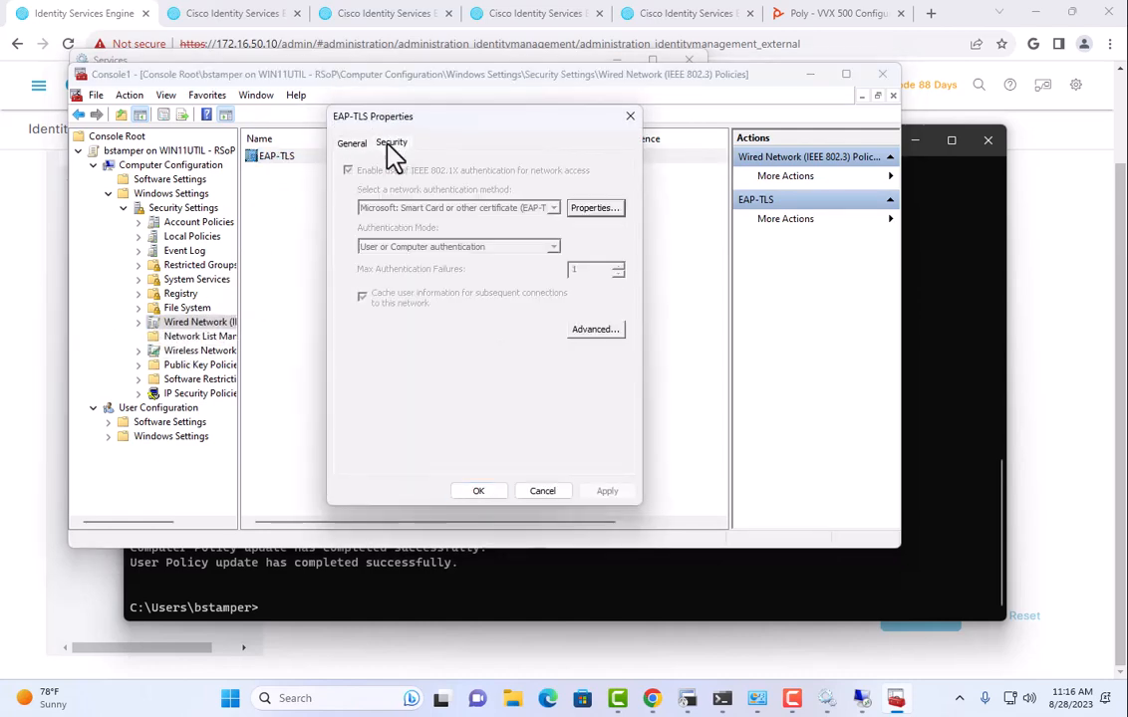
click(588, 209)
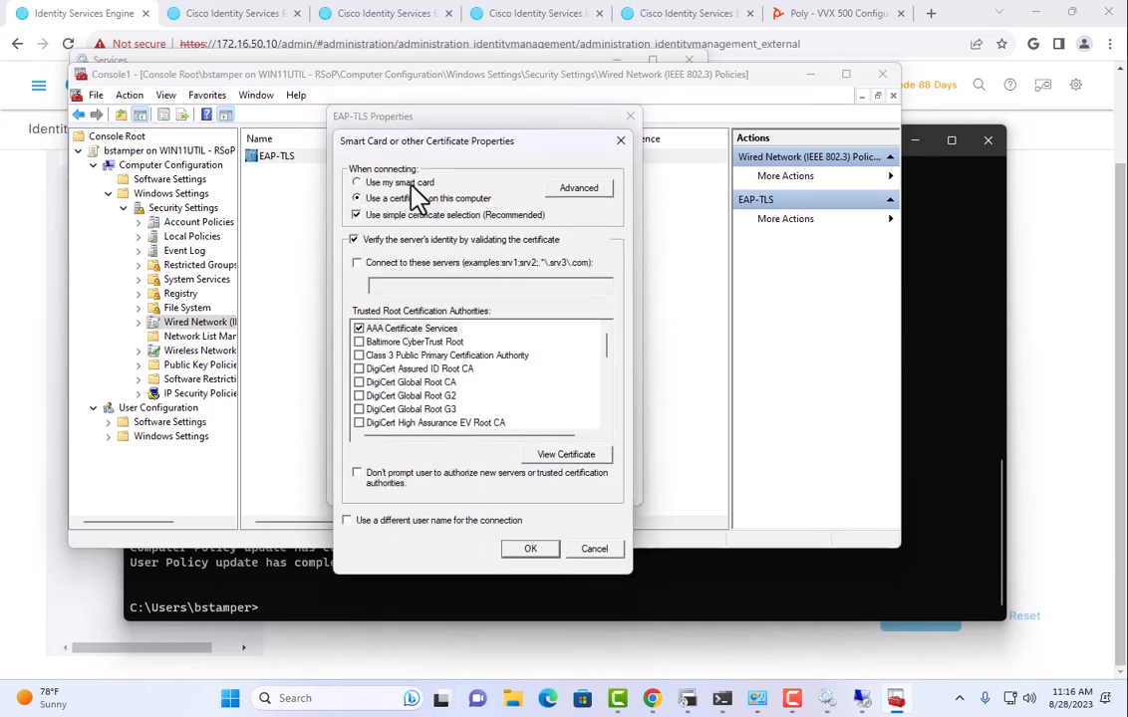
click(596, 550)
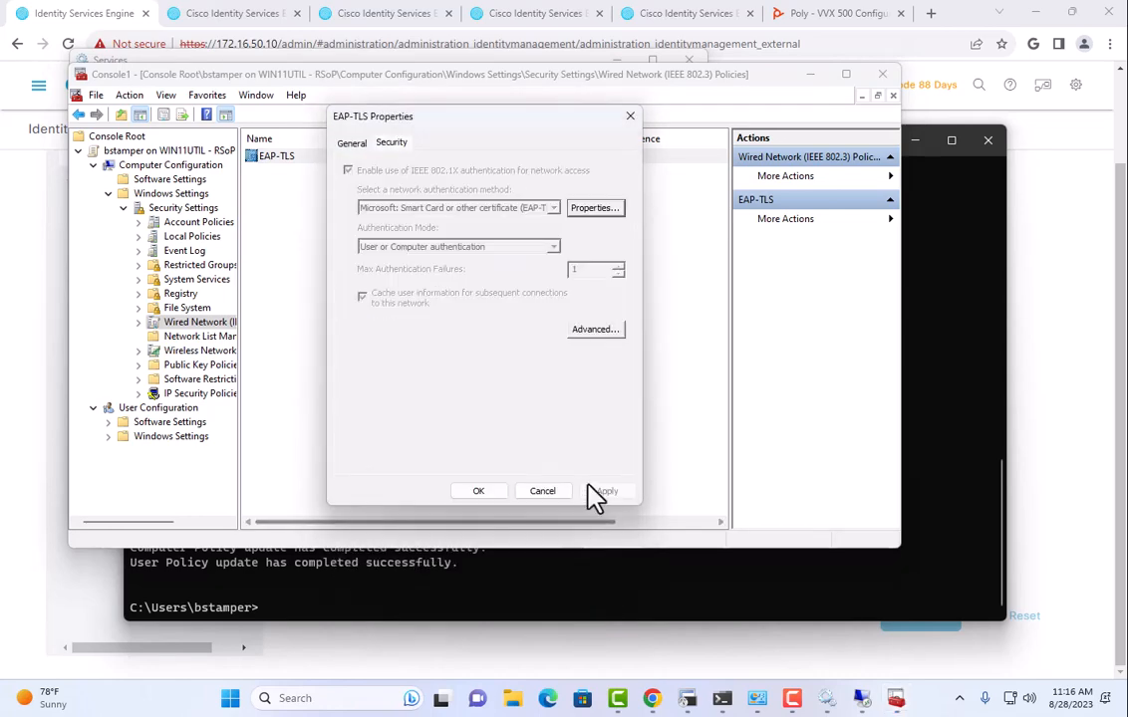
click(554, 488)
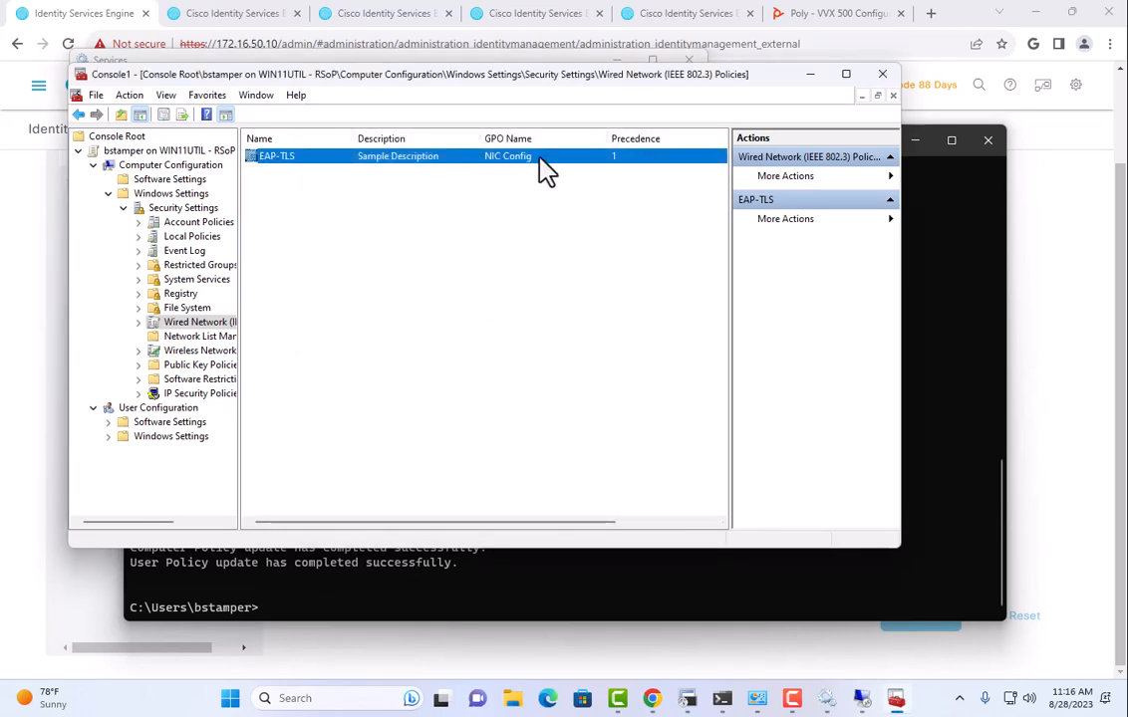
Close the RSoP console without saving its settings, then close the Services window.
drag(501, 86, 495, 169)
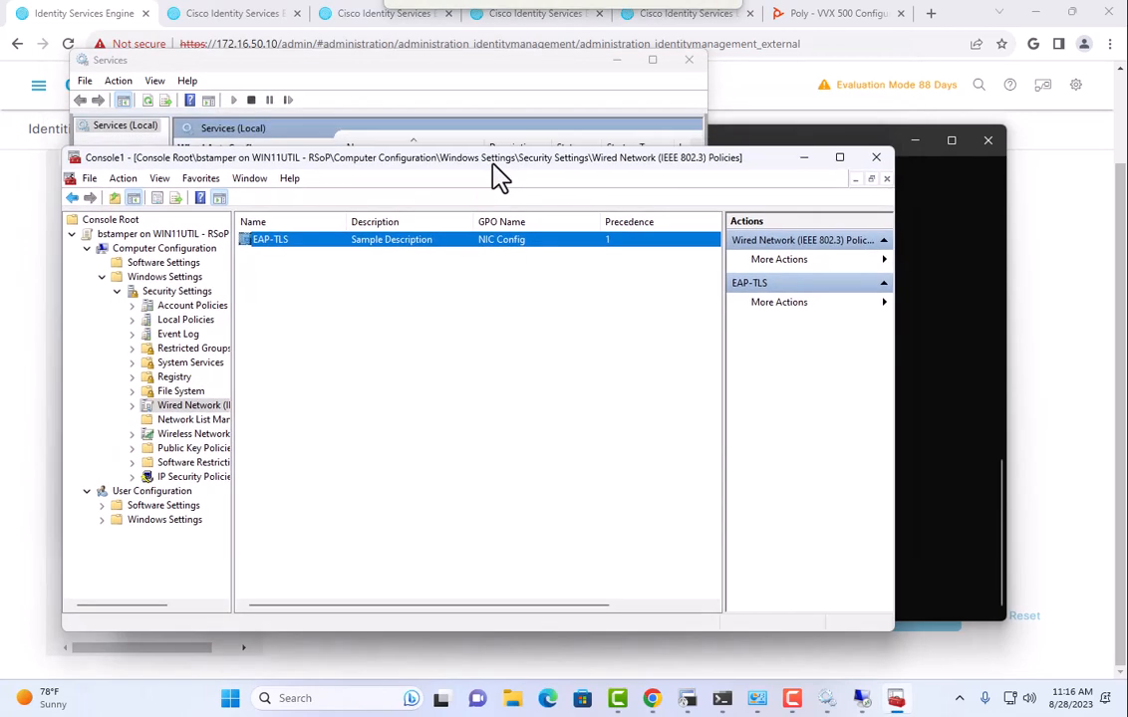
click(877, 160)
click(481, 431)
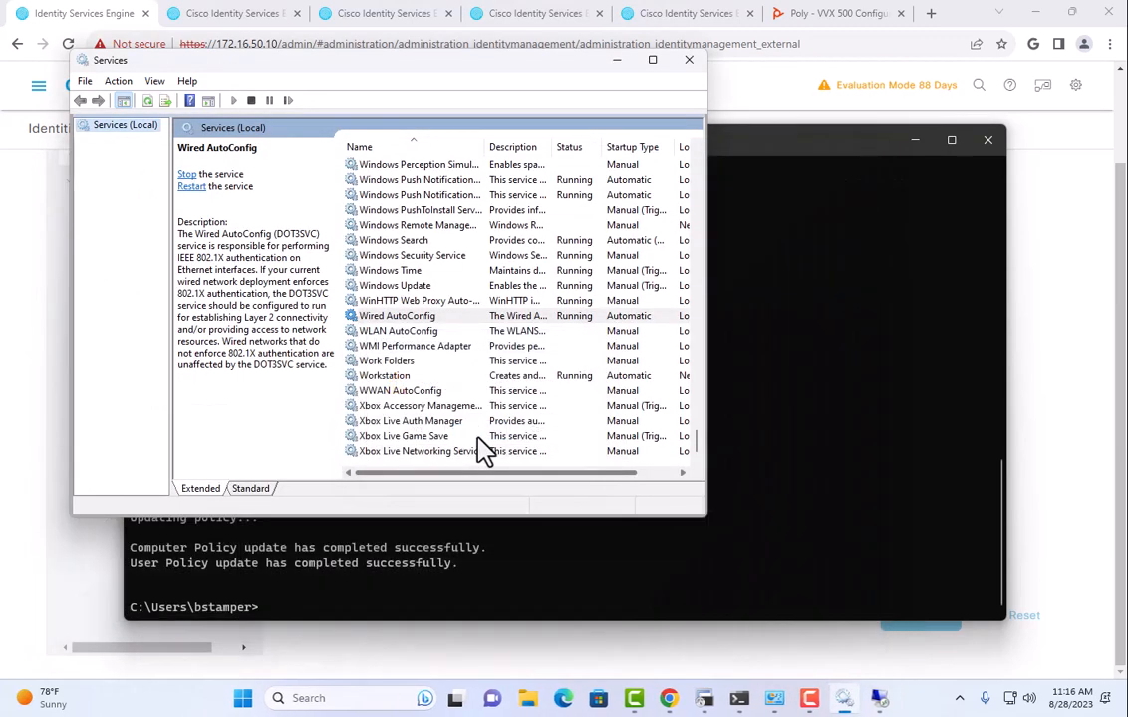
drag(473, 64, 497, 223)
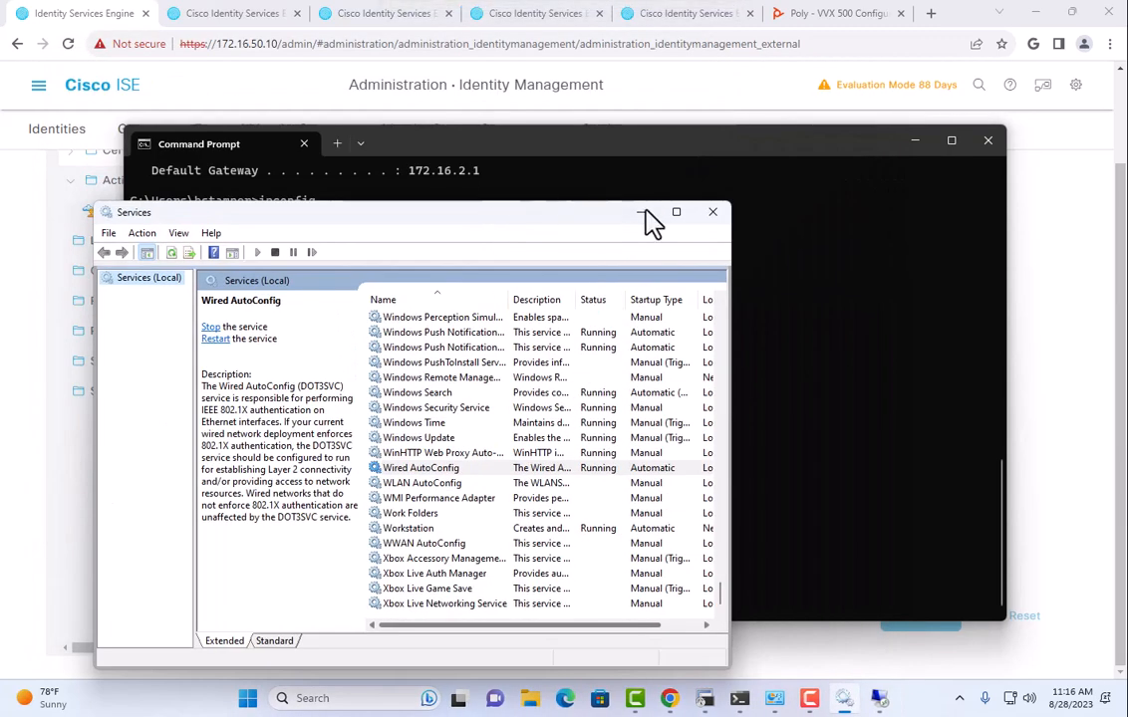
click(716, 212)
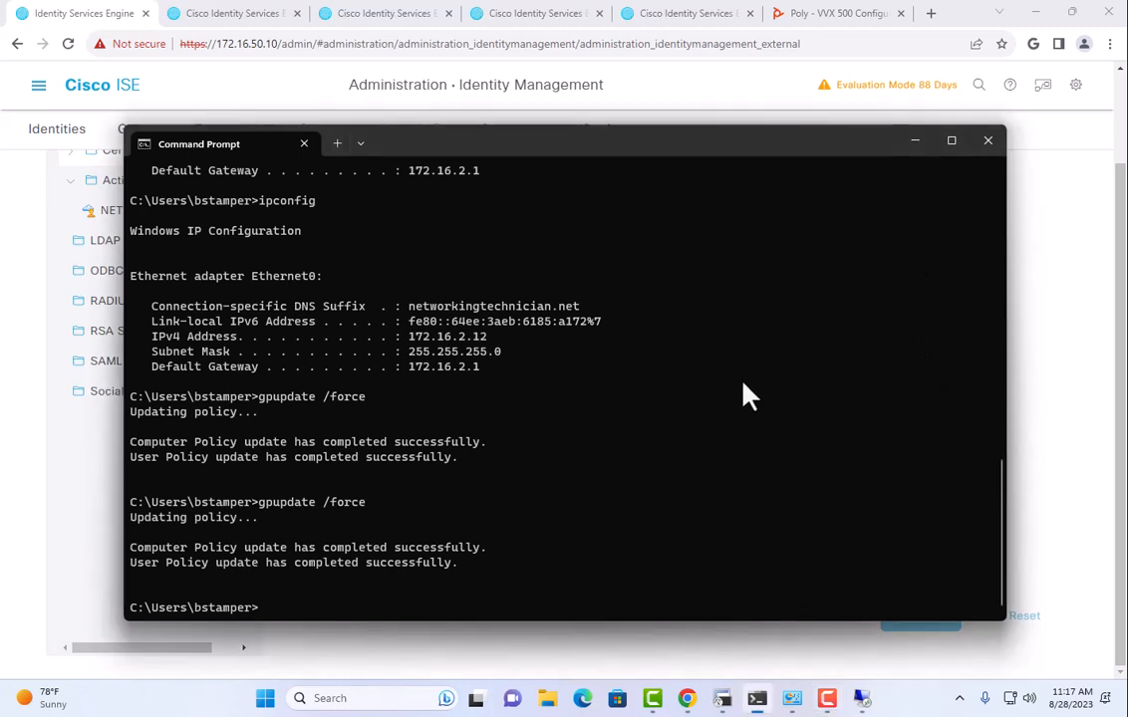
Run ipconfig to confirm Ethernet0 at 172.16.2.12, then bring Cisco ISE back to the front.
text(nfig)
key(Return)
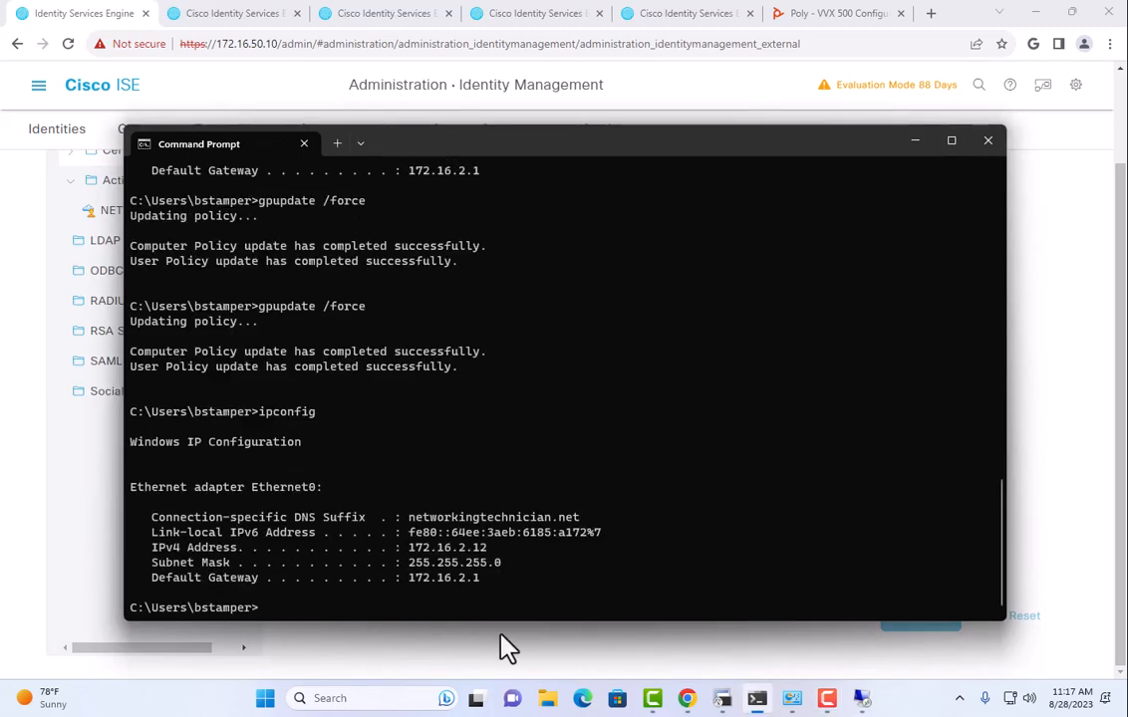
click(455, 662)
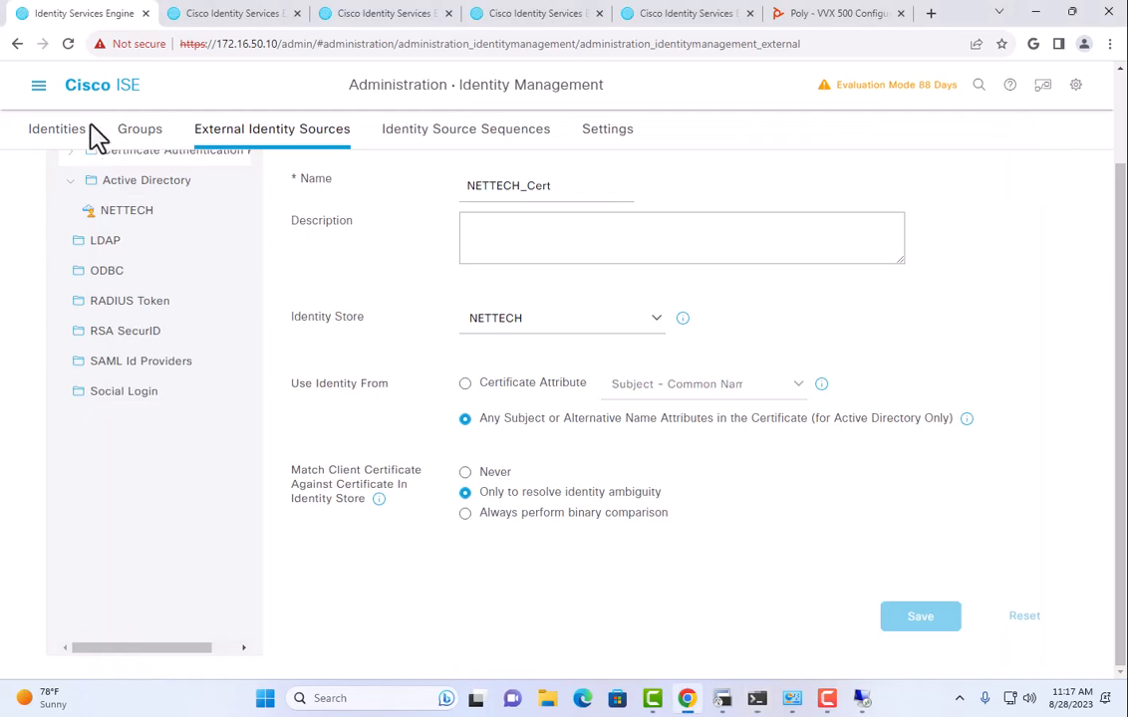
Open Operations RADIUS Live Logs, stop auto-refresh, and open the 11:17:09 authentication record's details.
click(38, 90)
click(511, 157)
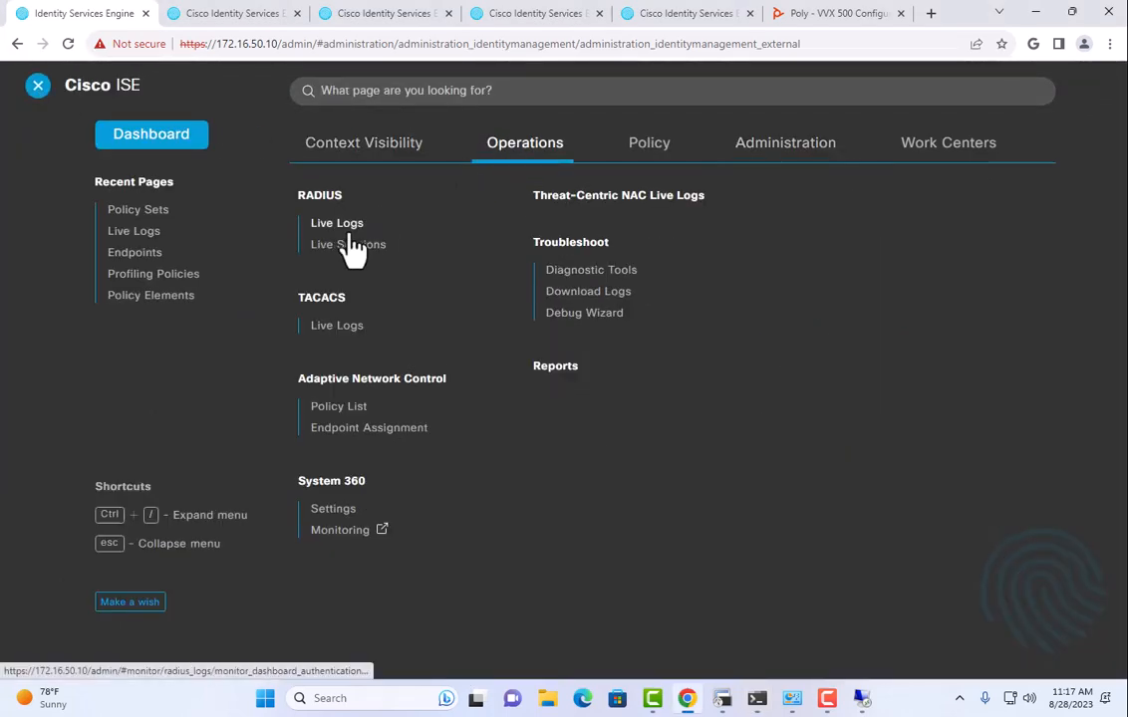
click(339, 225)
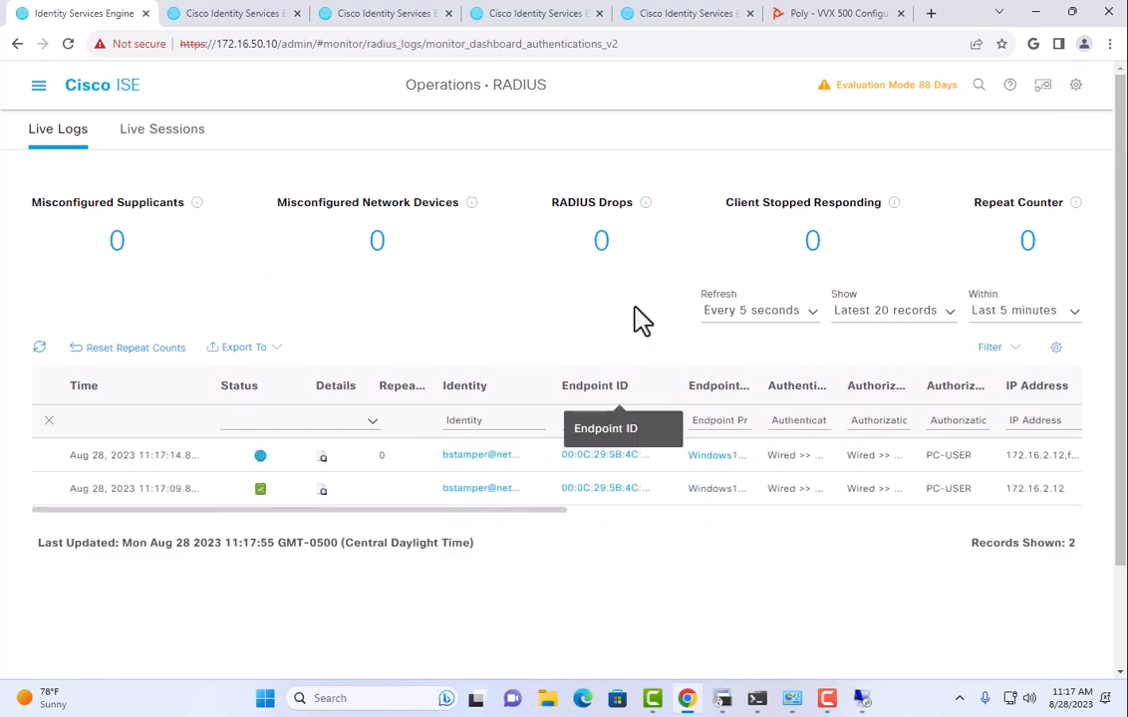
click(717, 312)
click(725, 404)
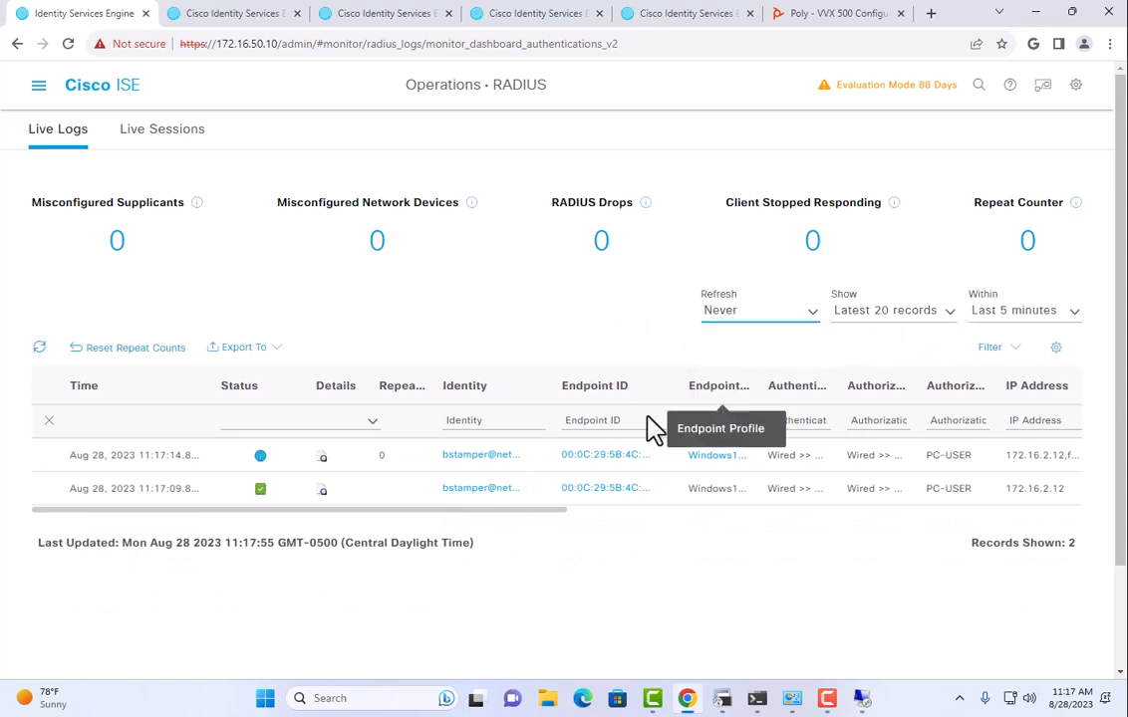
click(322, 489)
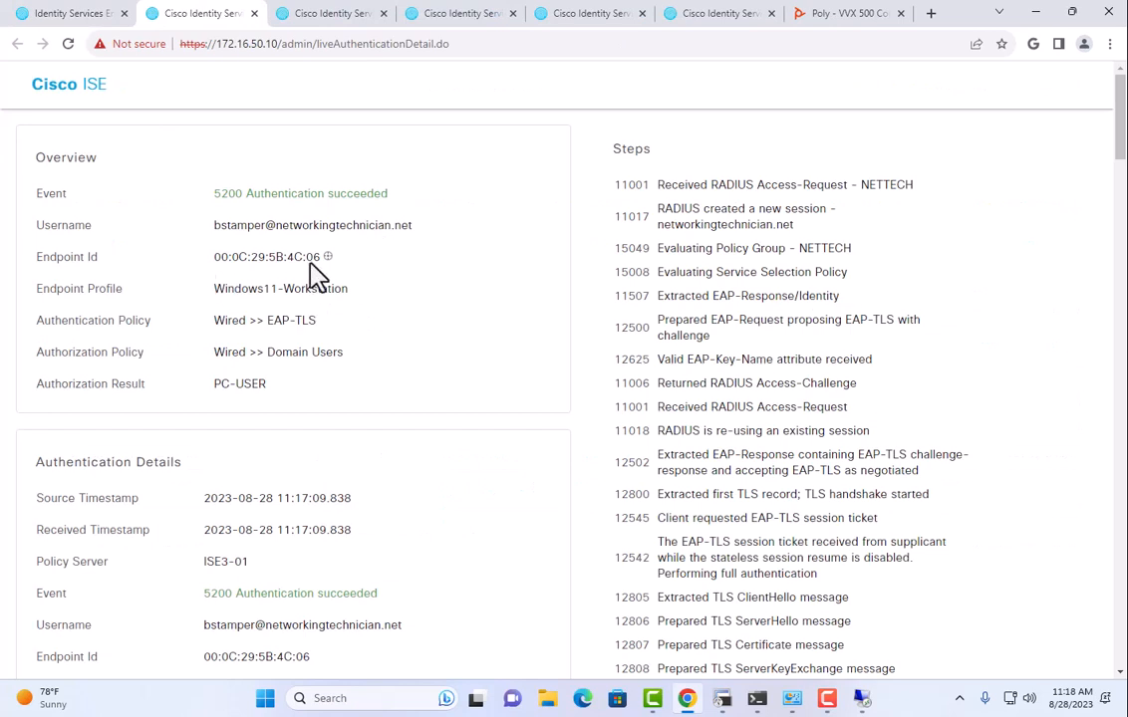
Highlight the username, the Wired >> EAP-TLS authentication policy and the Wired >> Domain Users authorization policy.
drag(228, 227, 456, 242)
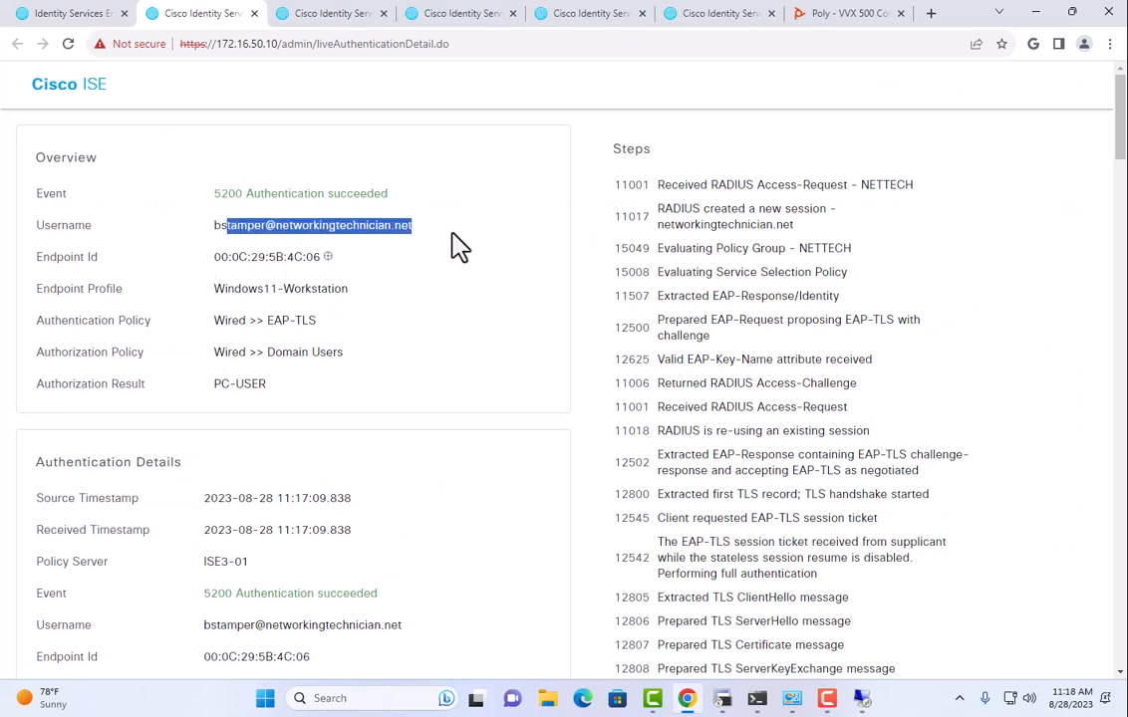
drag(240, 320, 335, 391)
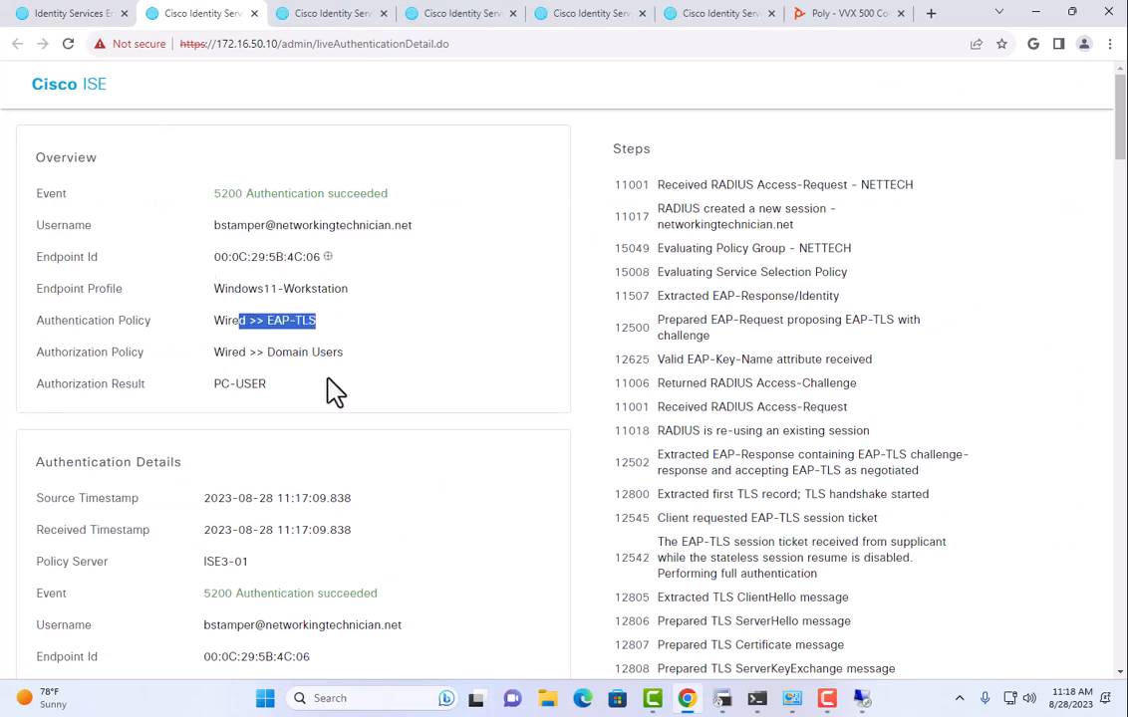
drag(231, 353, 348, 360)
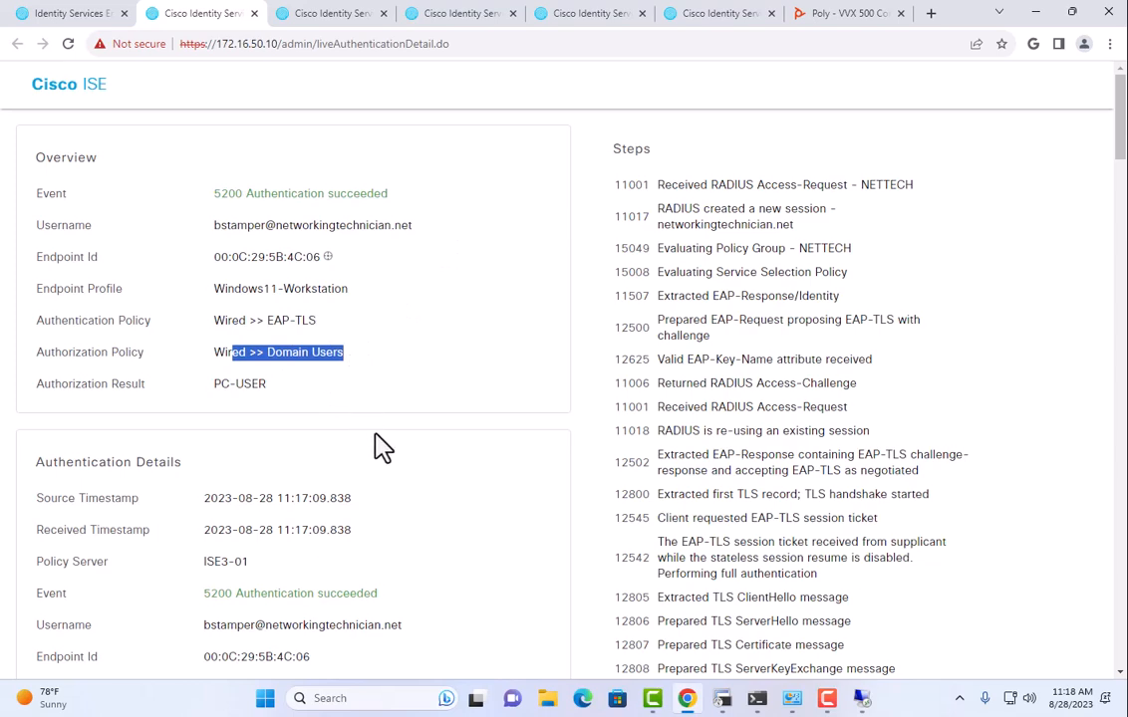
scroll(356, 346, down, 3)
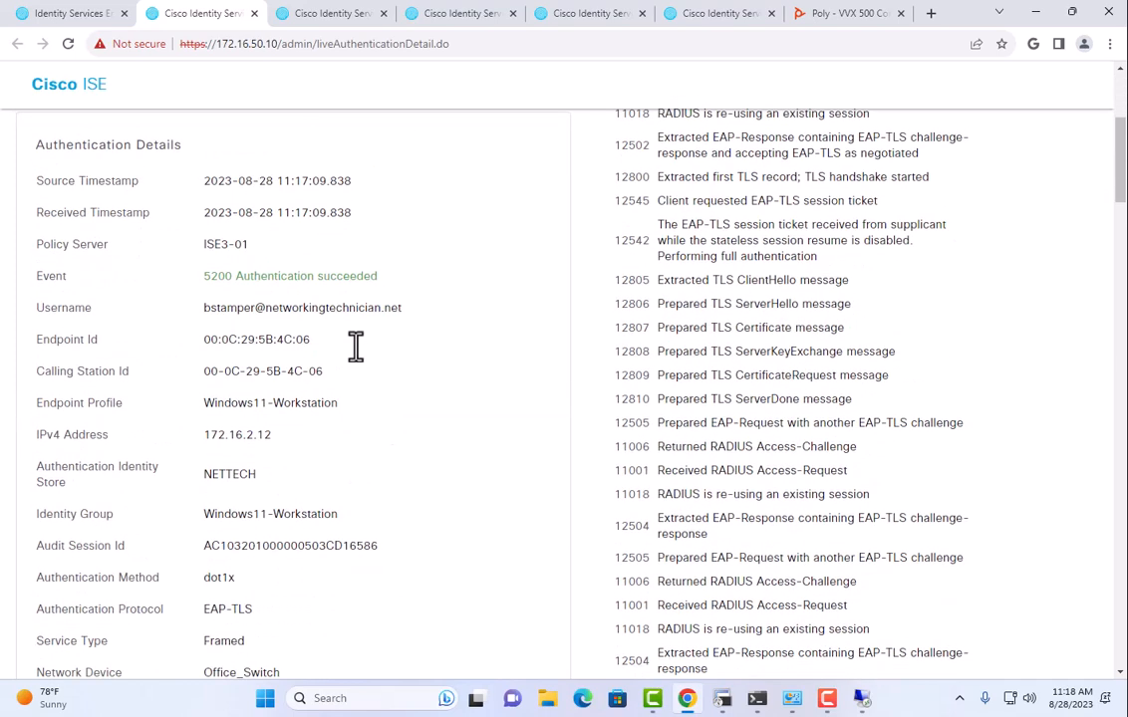
scroll(359, 361, down, 7)
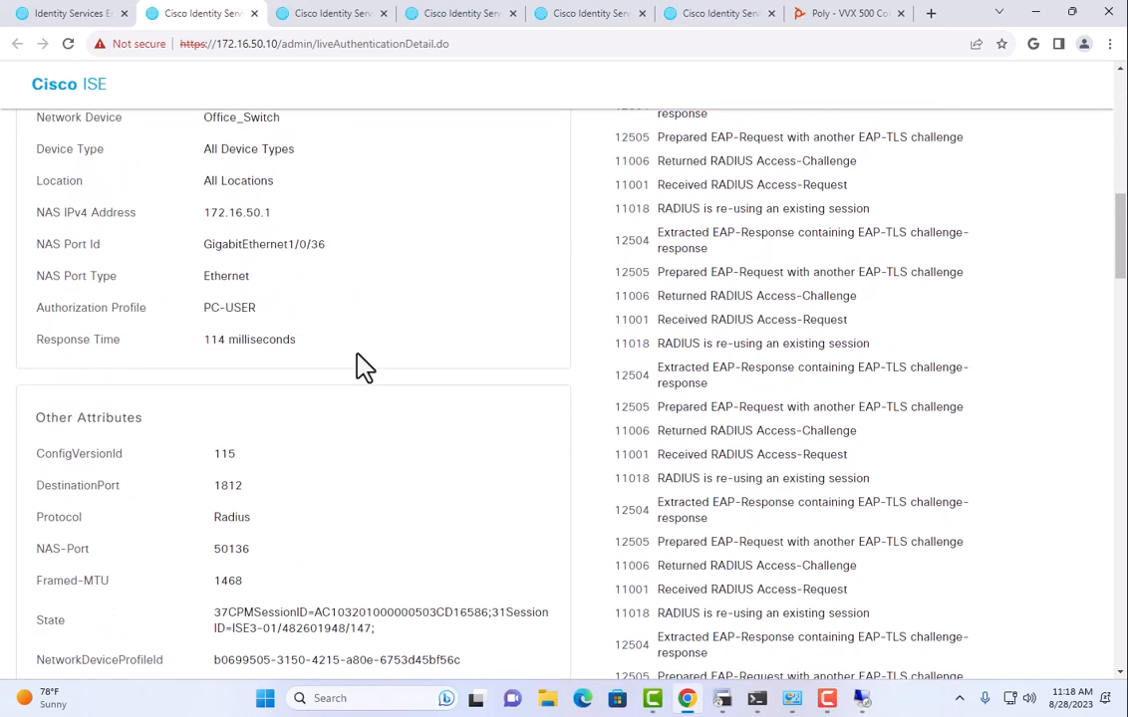
scroll(362, 363, down, 2)
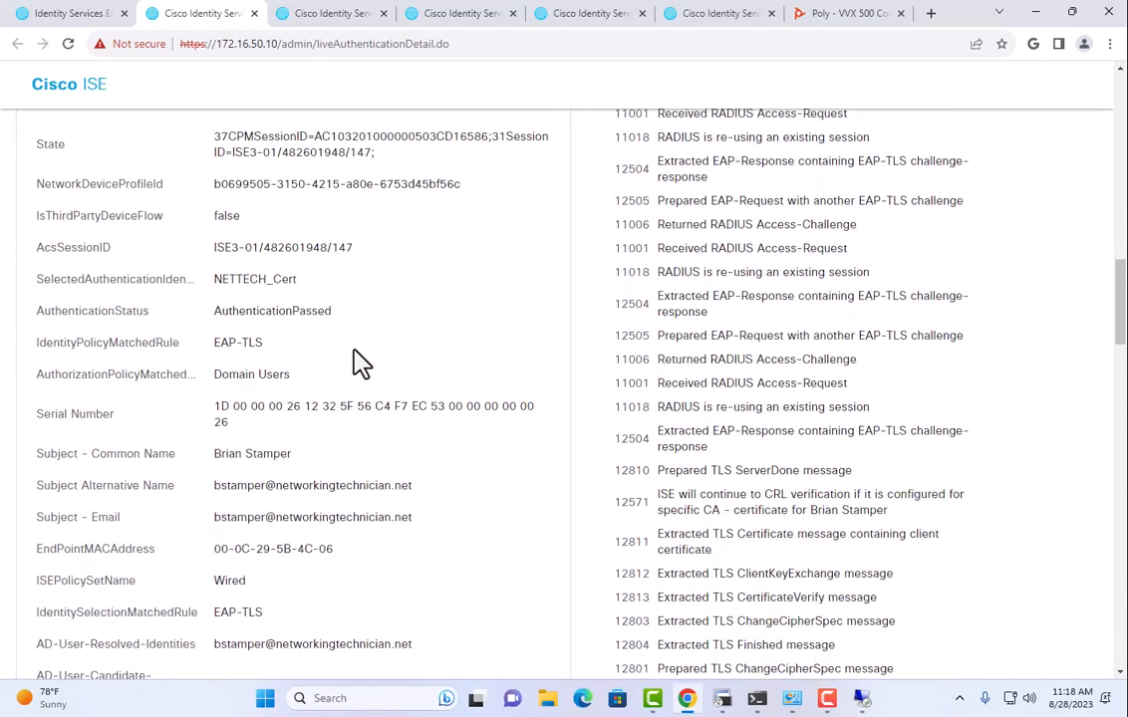
scroll(742, 461, down, 3)
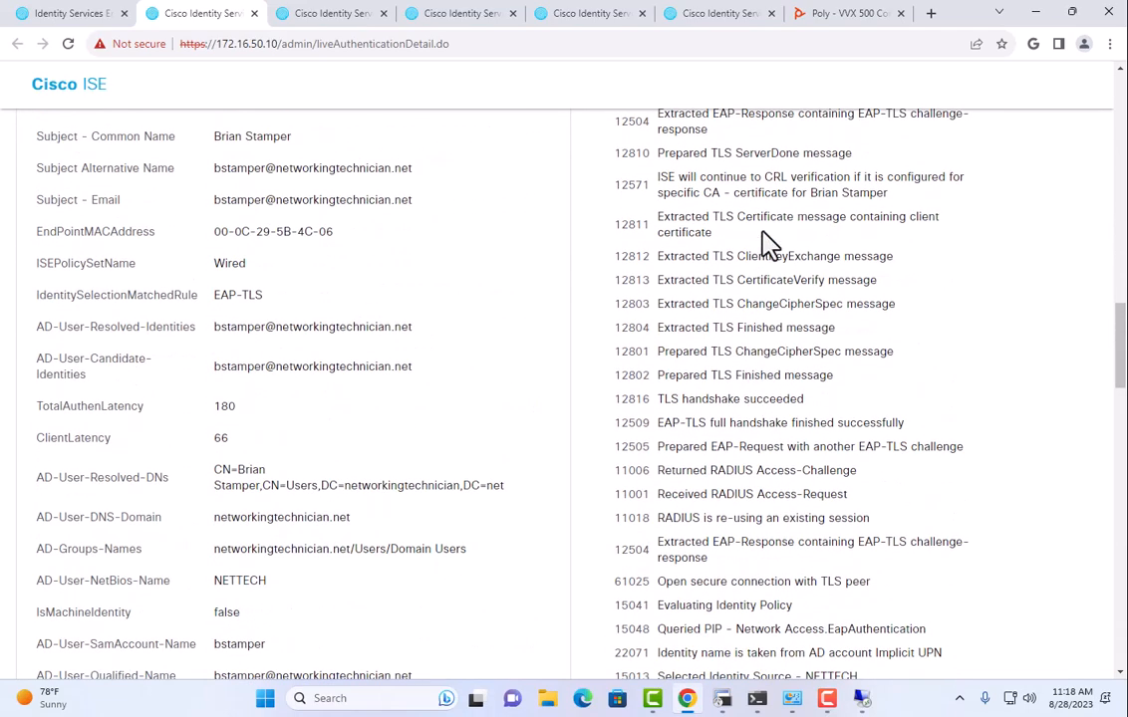
scroll(774, 383, down, 4)
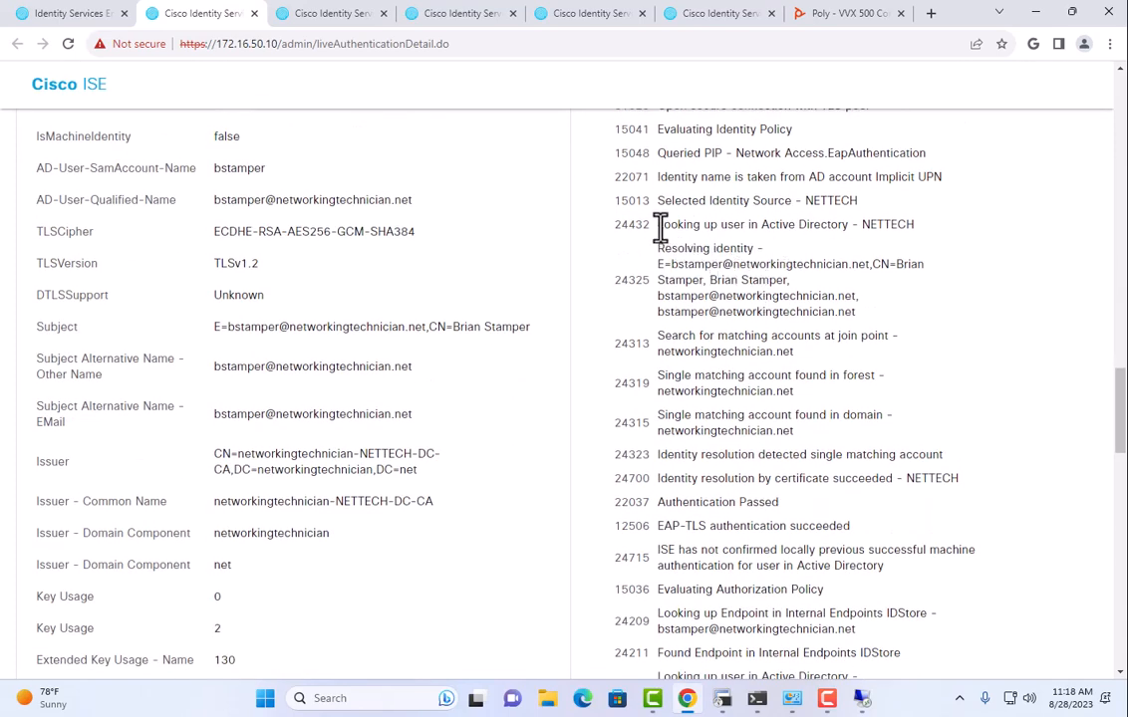
In the Steps list, highlight the Active Directory user lookup and EAP-TLS authentication succeeded entries.
drag(660, 224, 835, 224)
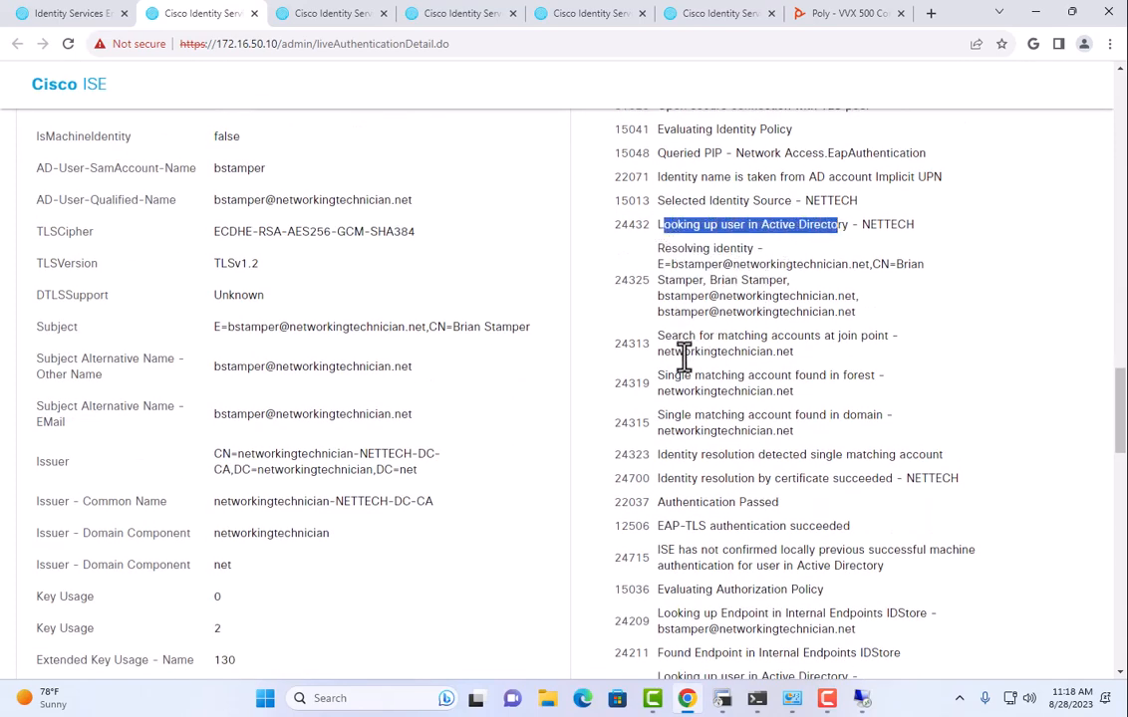
scroll(696, 414, down, 1)
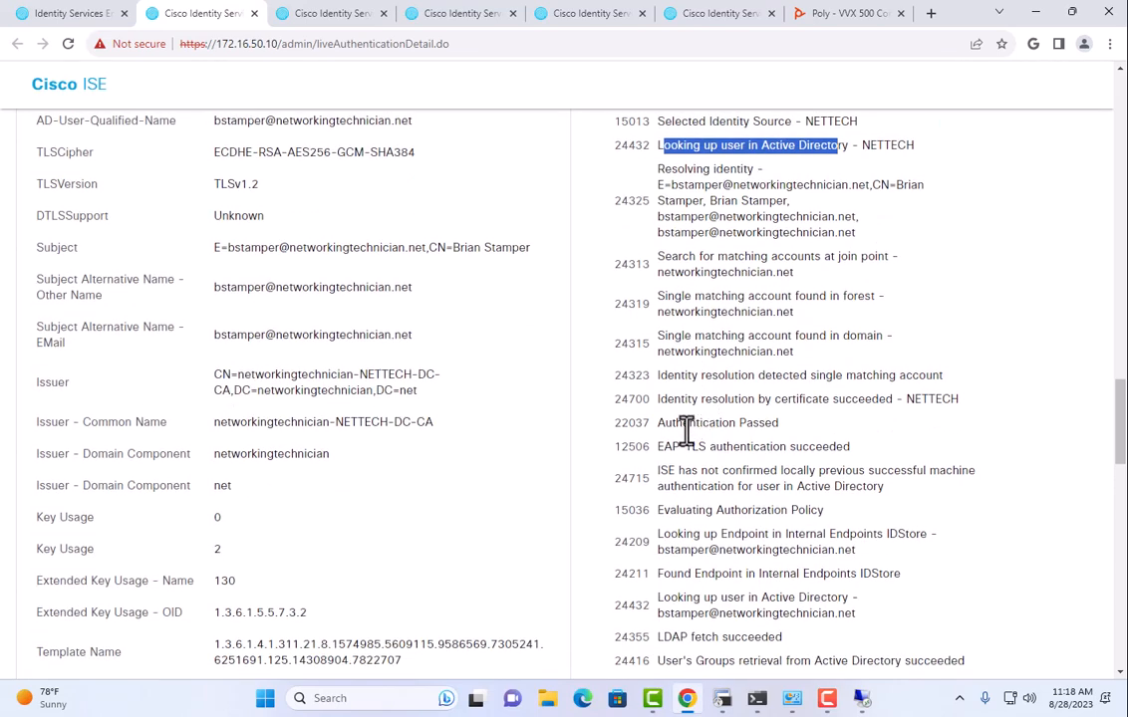
scroll(686, 431, down, 2)
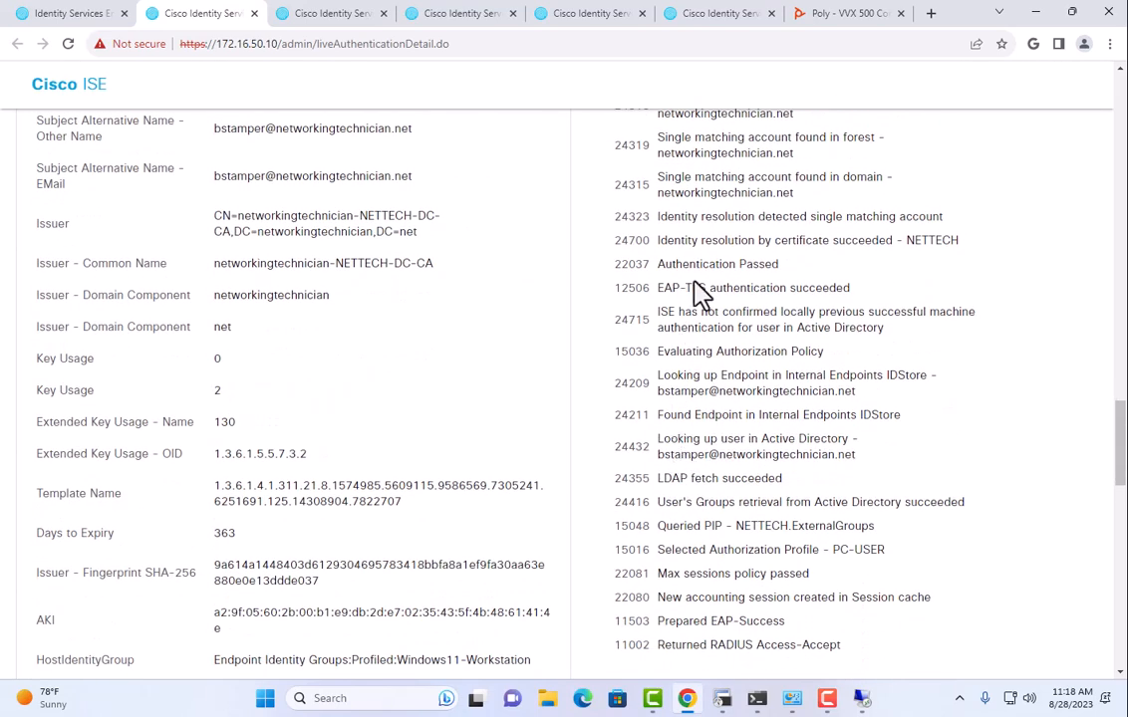
drag(682, 293, 829, 299)
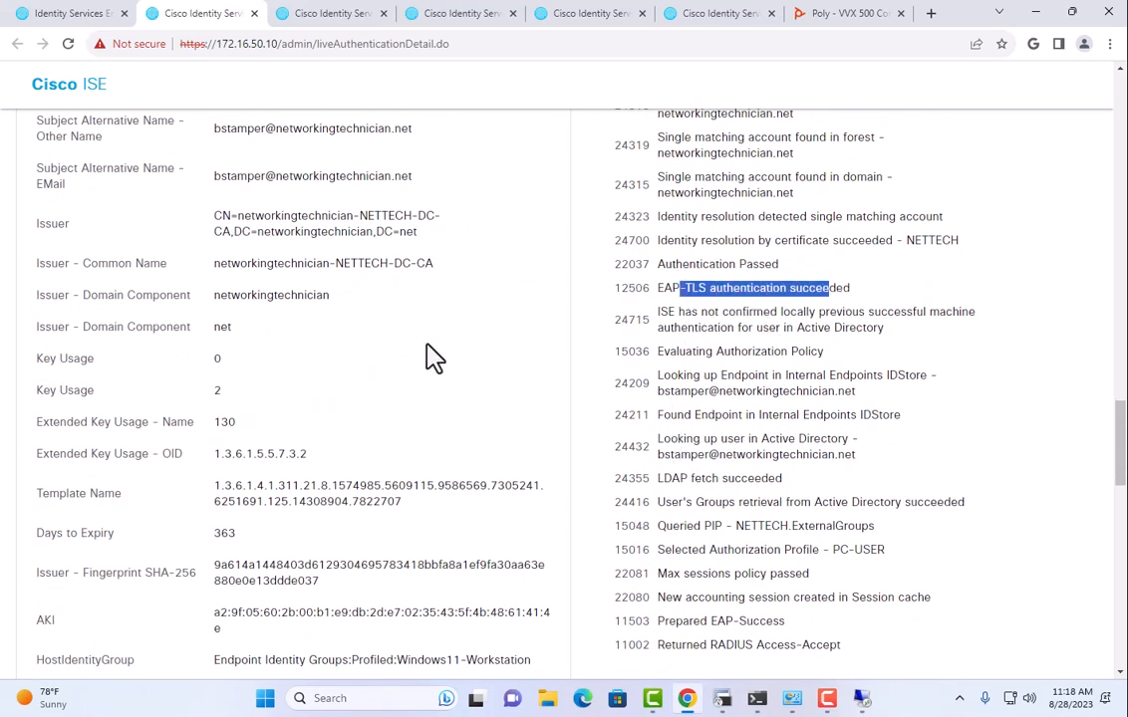
scroll(433, 354, down, 5)
scroll(394, 271, down, 3)
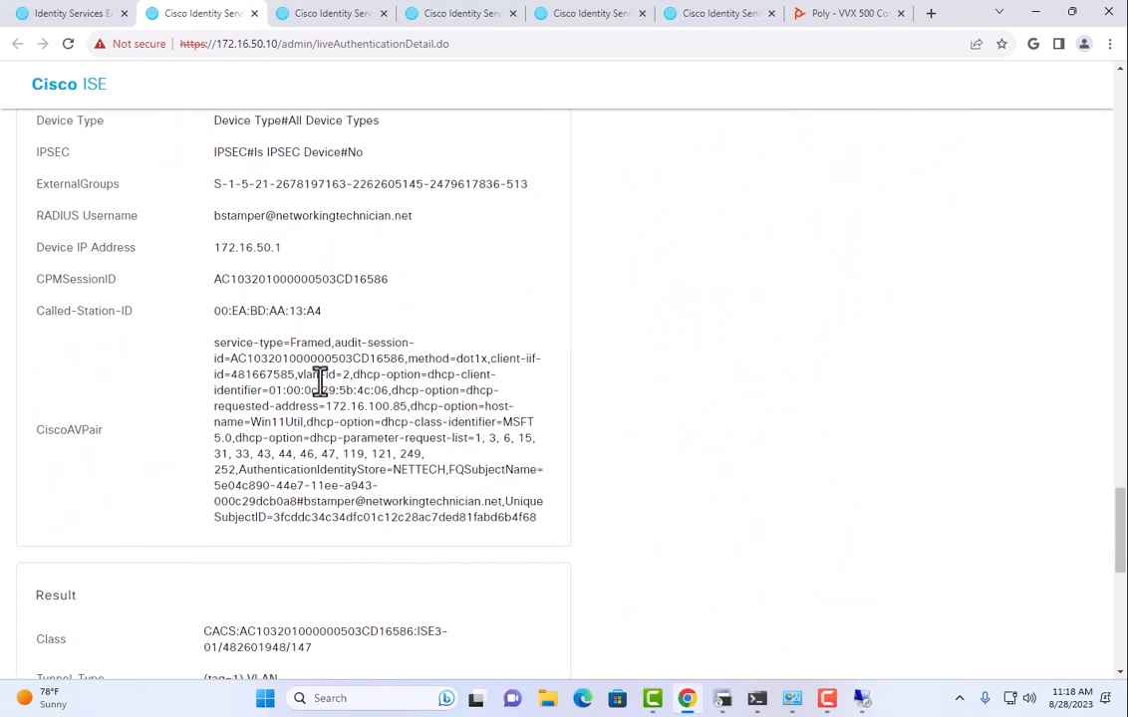
Highlight the CiscoAVPair attribute and its value, then scroll back up toward the Overview.
drag(67, 431, 98, 431)
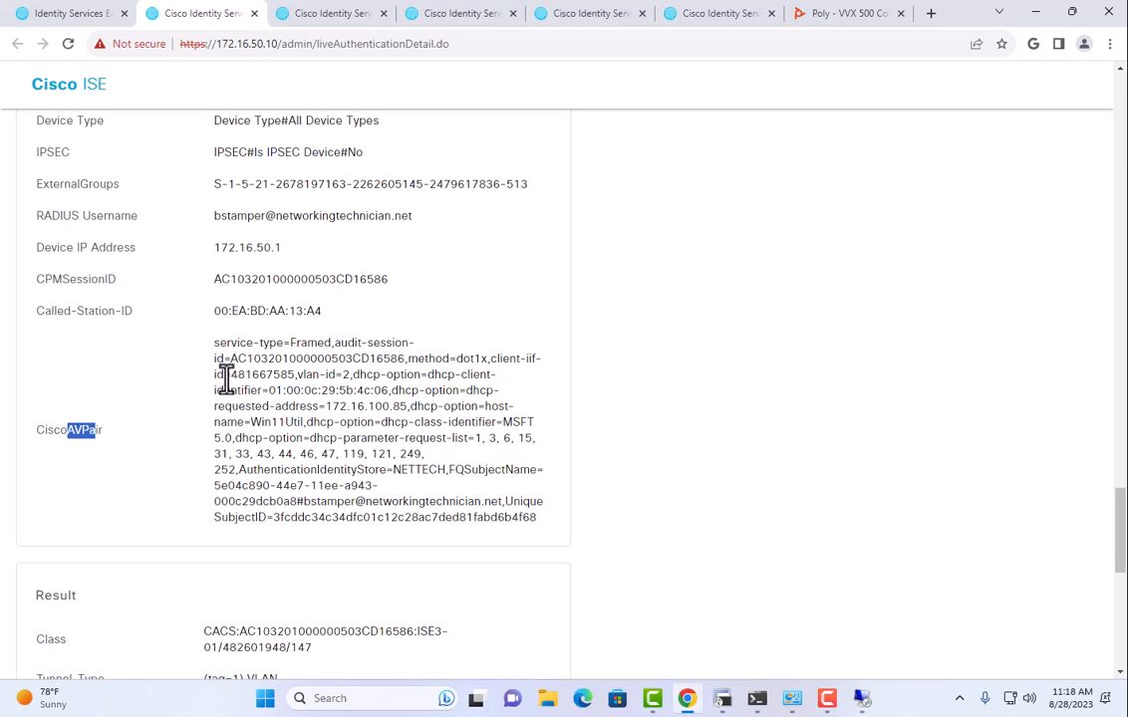
drag(219, 343, 534, 516)
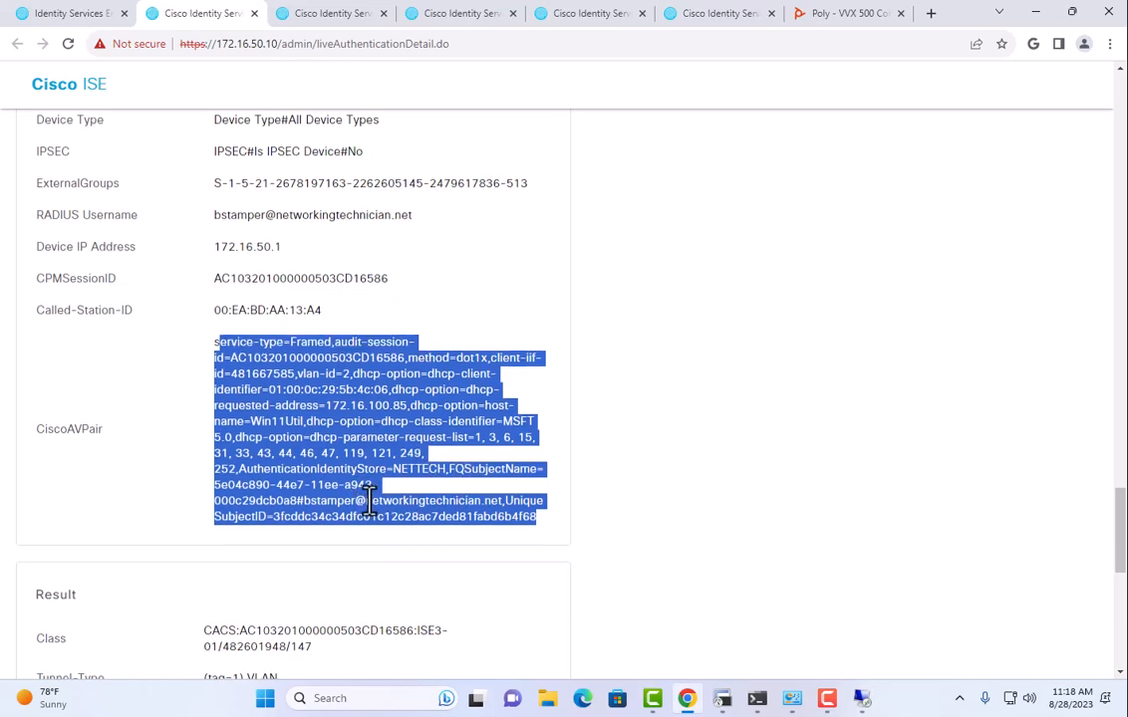
scroll(368, 492, down, 3)
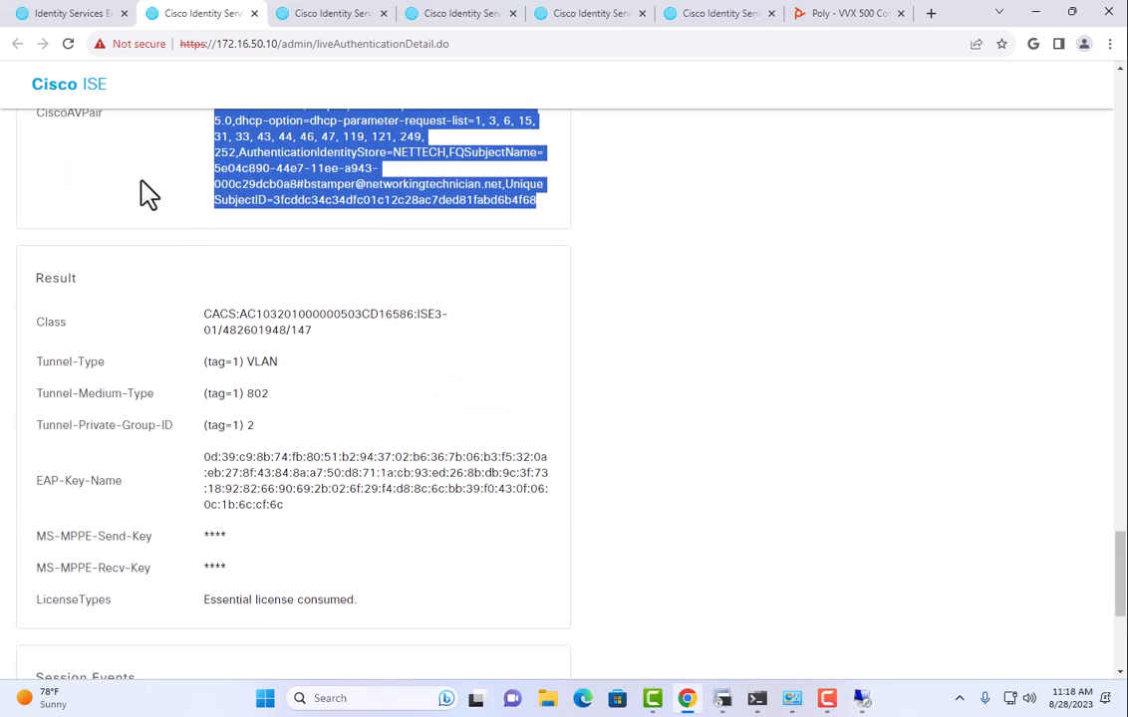
scroll(147, 219, up, 15)
scroll(138, 225, up, 5)
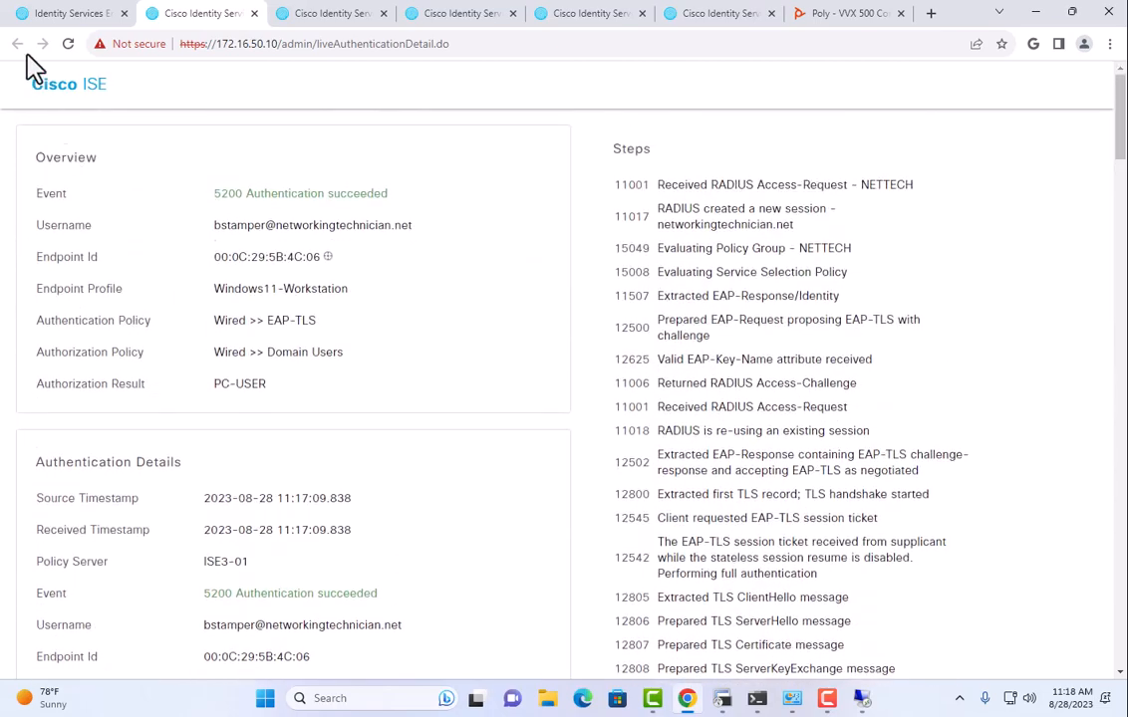
Open the Context Visibility Endpoints list and highlight the Windows11-Workstation endpoint profile.
click(55, 14)
click(39, 89)
click(341, 146)
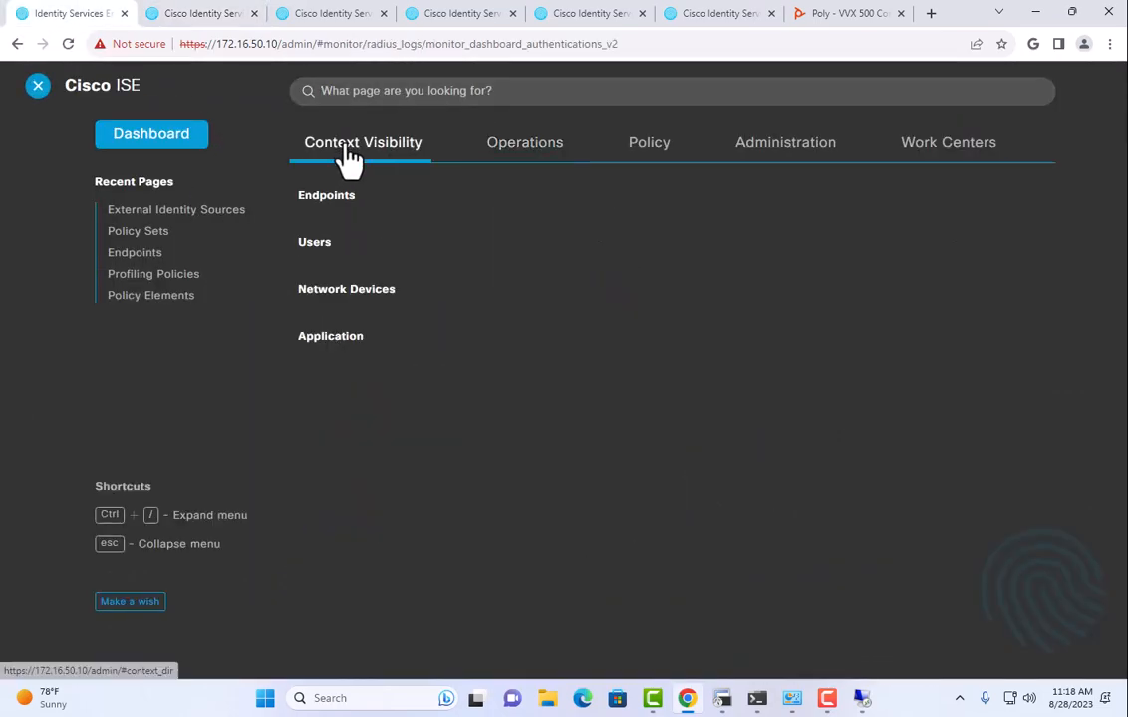
click(311, 198)
scroll(302, 403, down, 5)
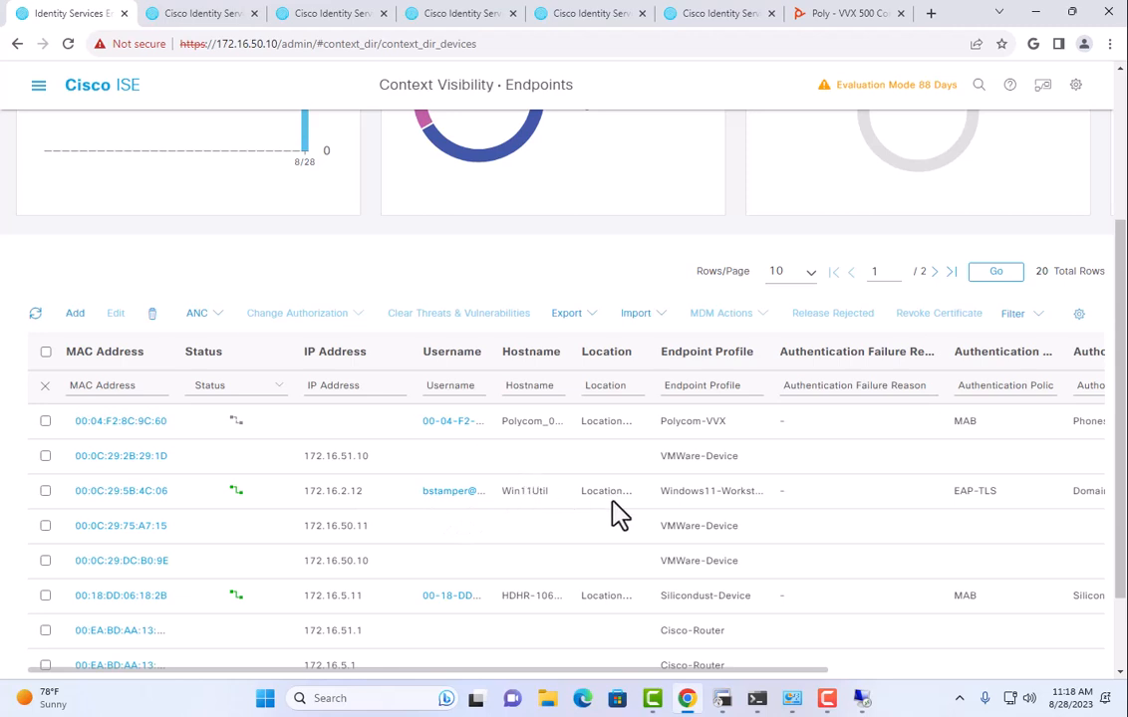
drag(679, 493, 752, 491)
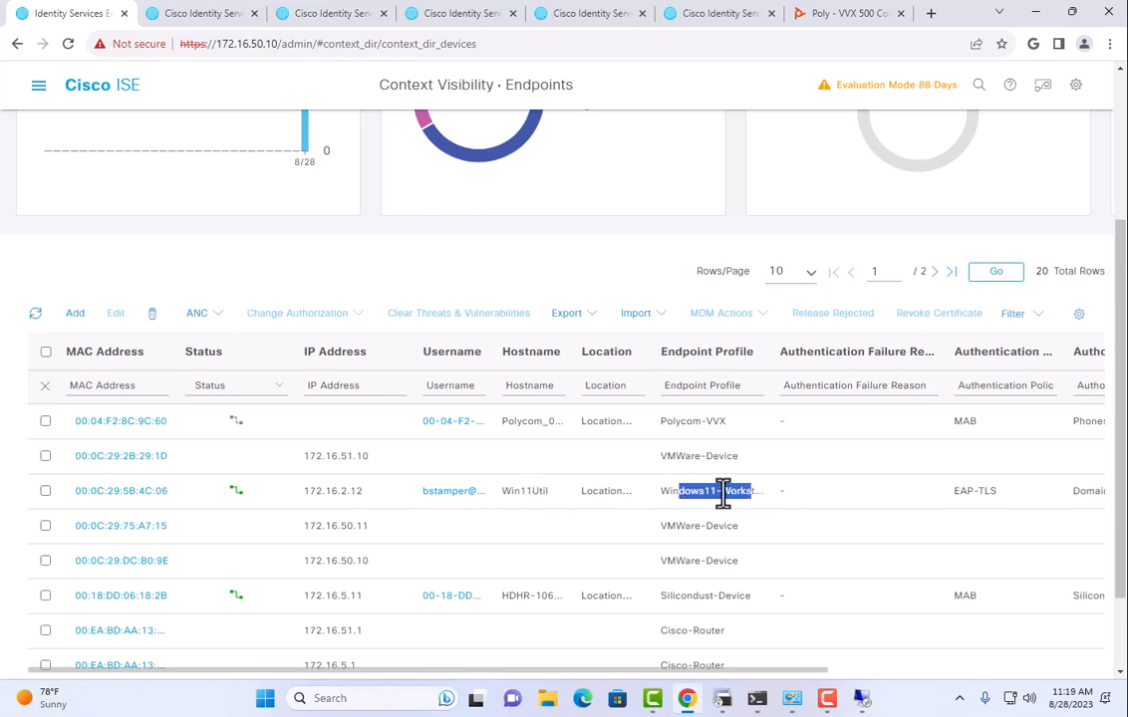
drag(685, 670, 989, 671)
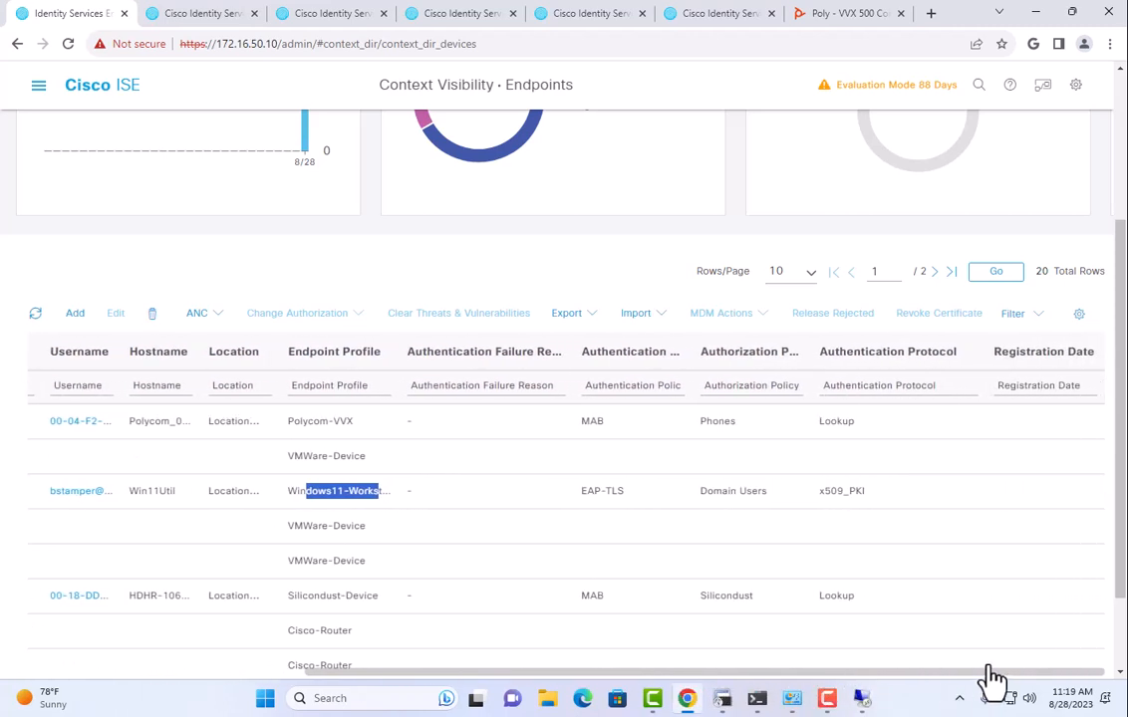
drag(990, 677, 640, 689)
Open endpoint 00:0C:29:5B:4C:06 and review its Other Attributes, including AD identities and AuthenticationPassed.
click(145, 493)
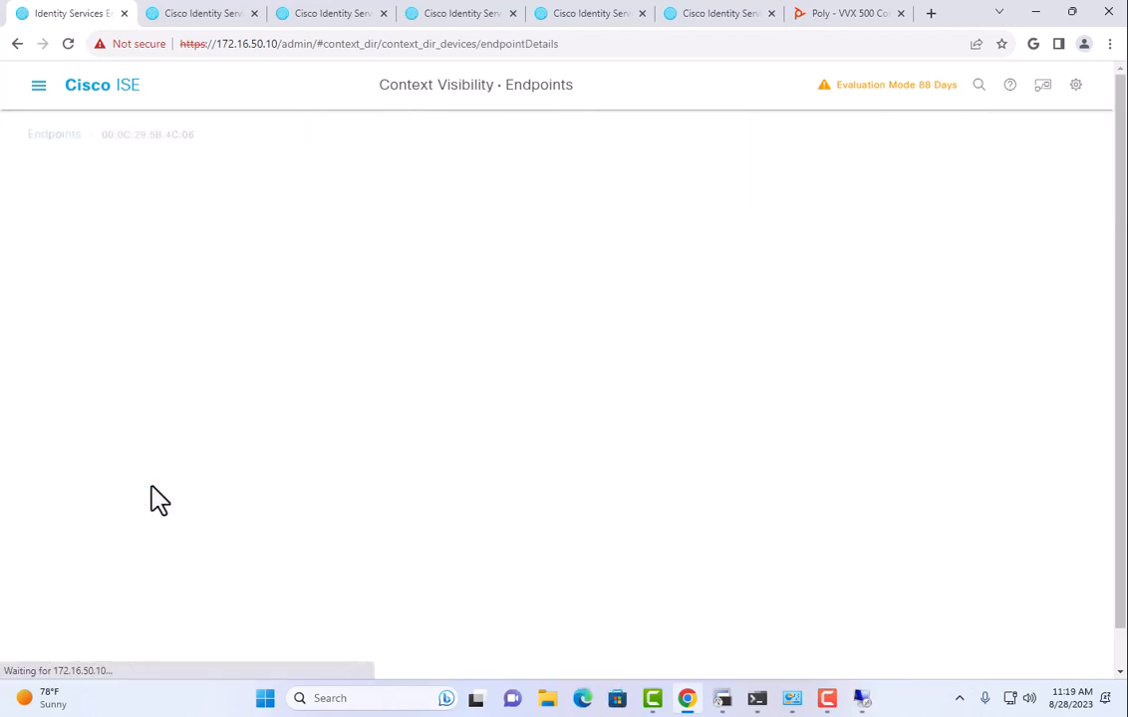
click(183, 327)
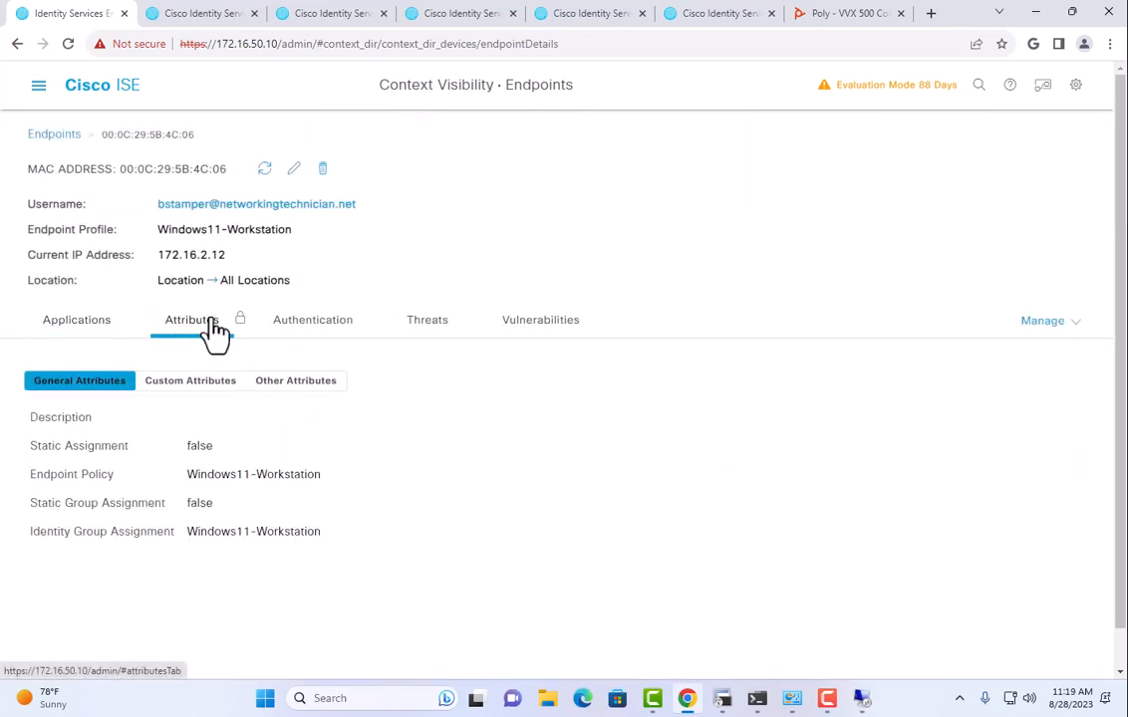
click(304, 388)
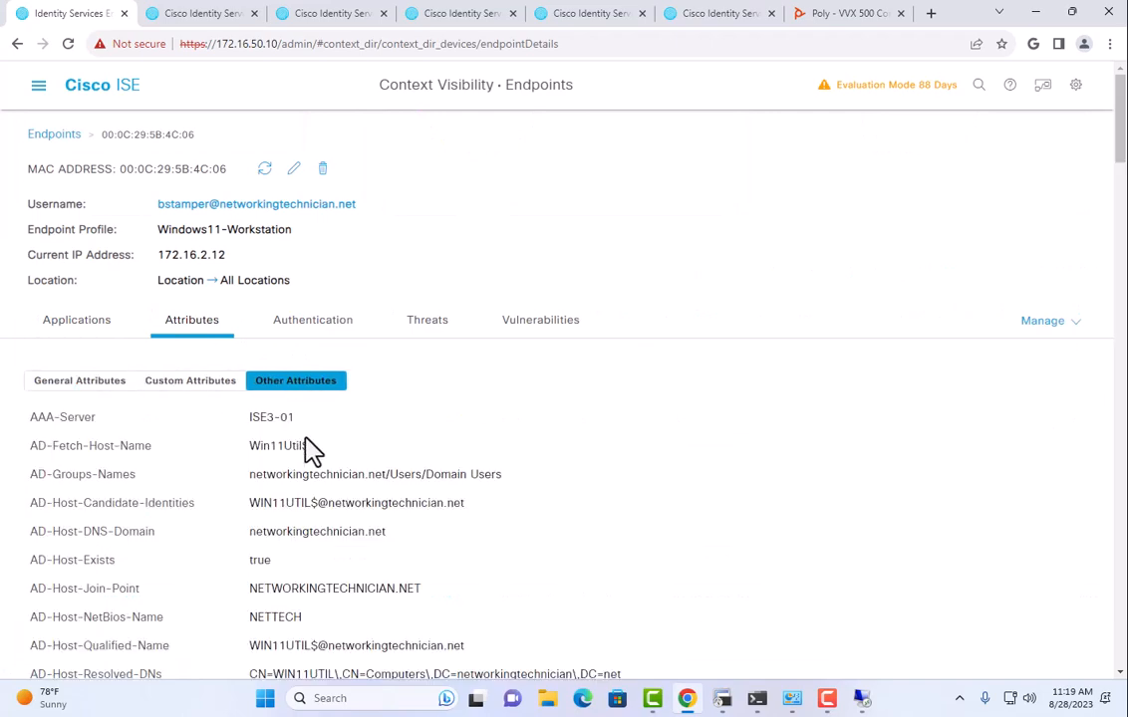
scroll(319, 435, down, 4)
scroll(317, 339, down, 5)
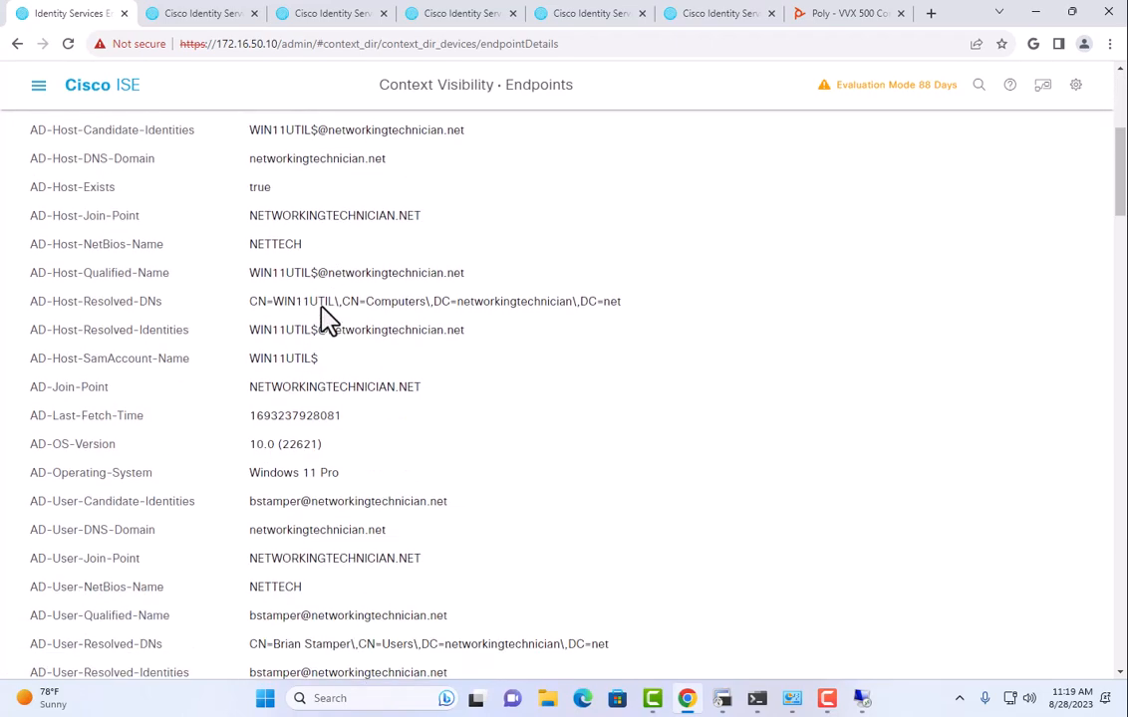
scroll(321, 307, down, 6)
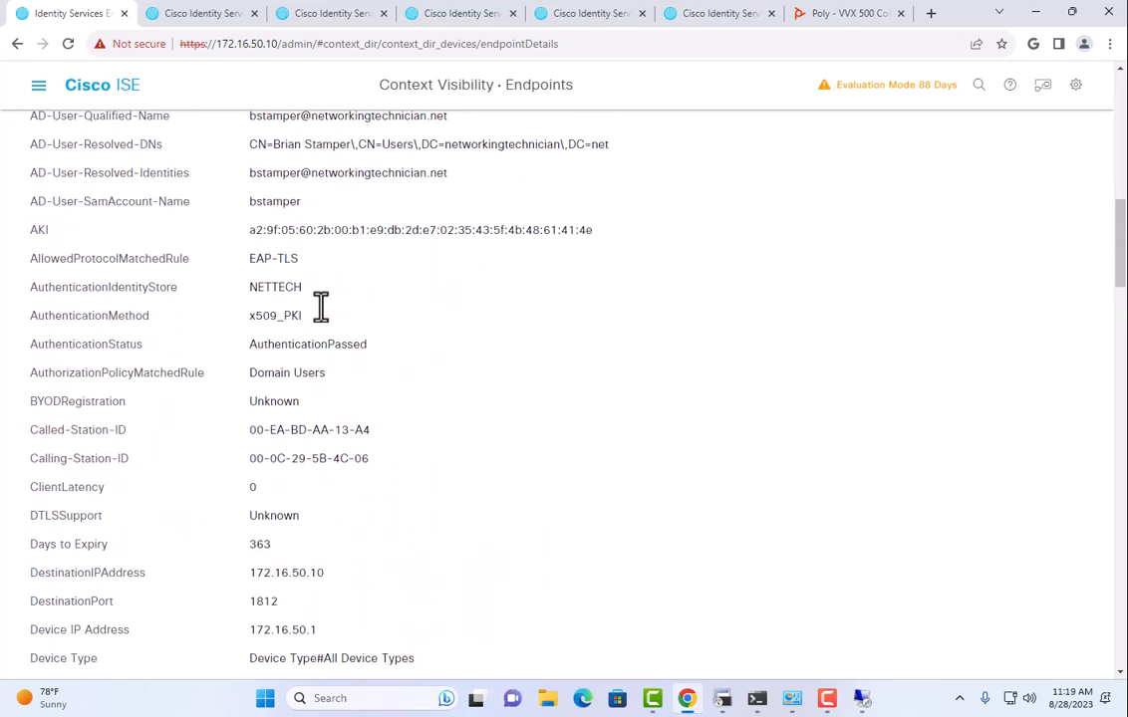
scroll(324, 320, down, 6)
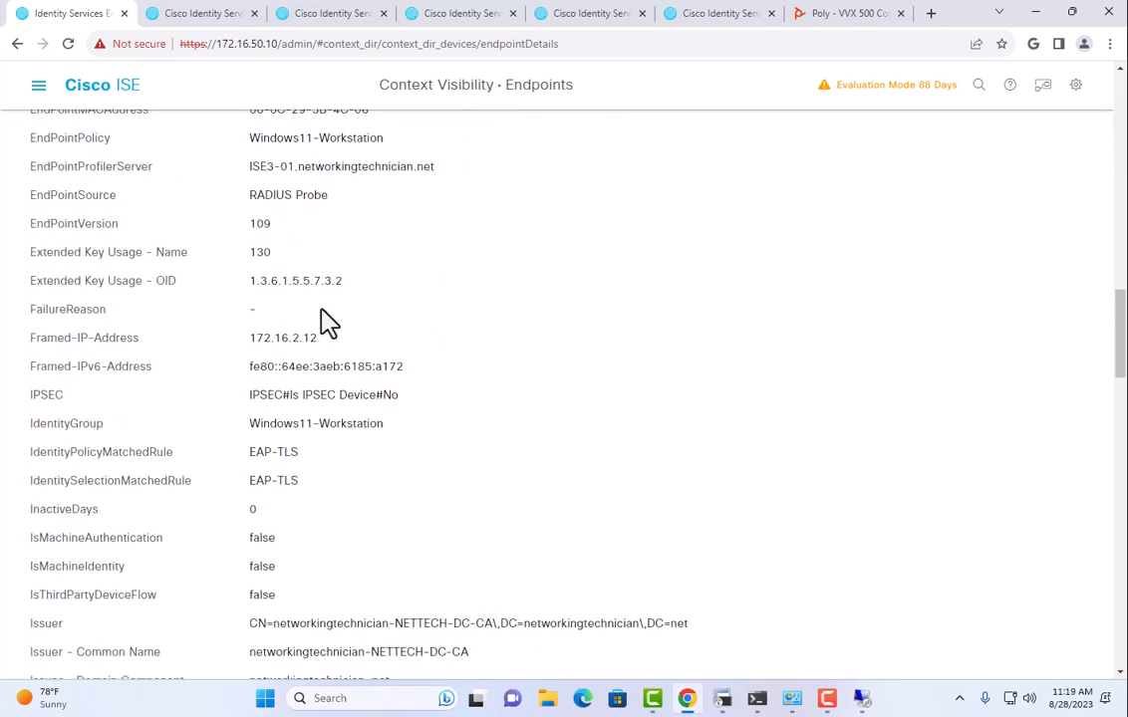
scroll(299, 278, down, 12)
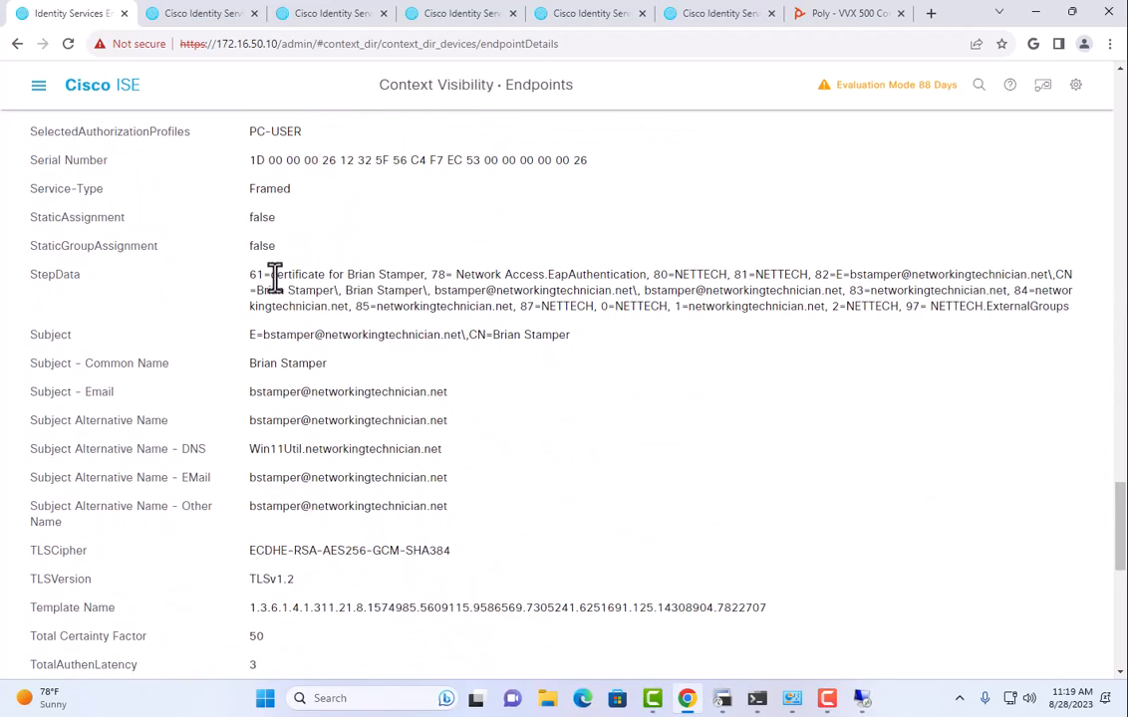
scroll(351, 274, down, 2)
scroll(352, 276, down, 5)
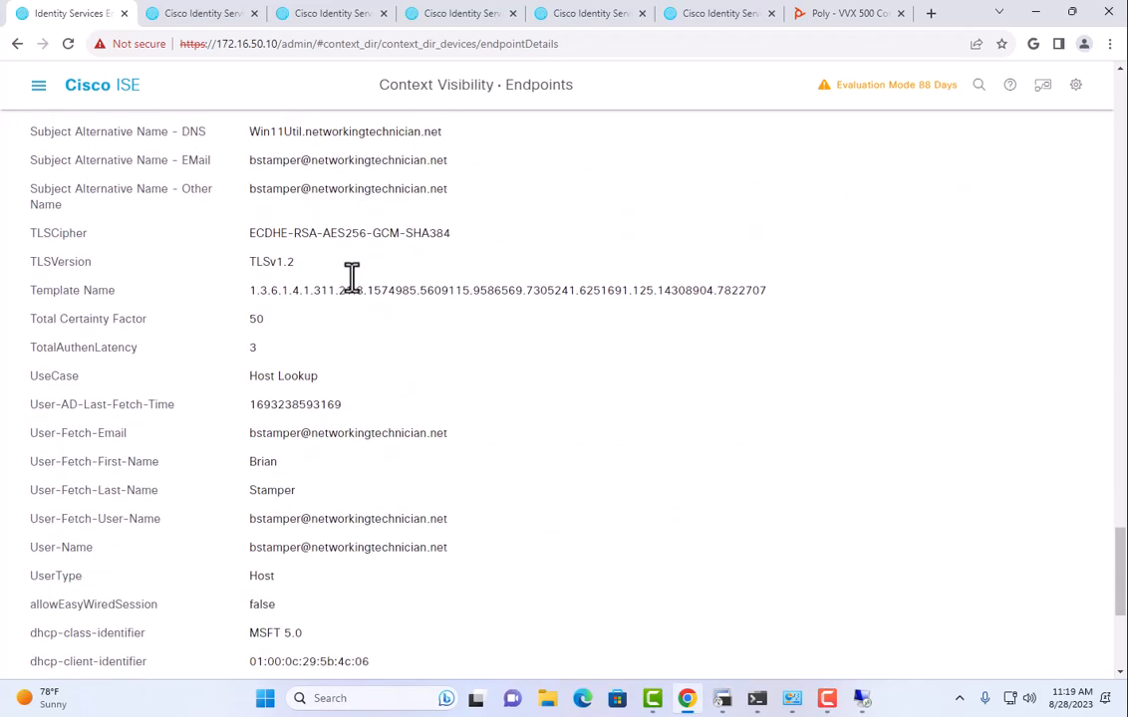
scroll(353, 277, up, 6)
scroll(354, 282, up, 20)
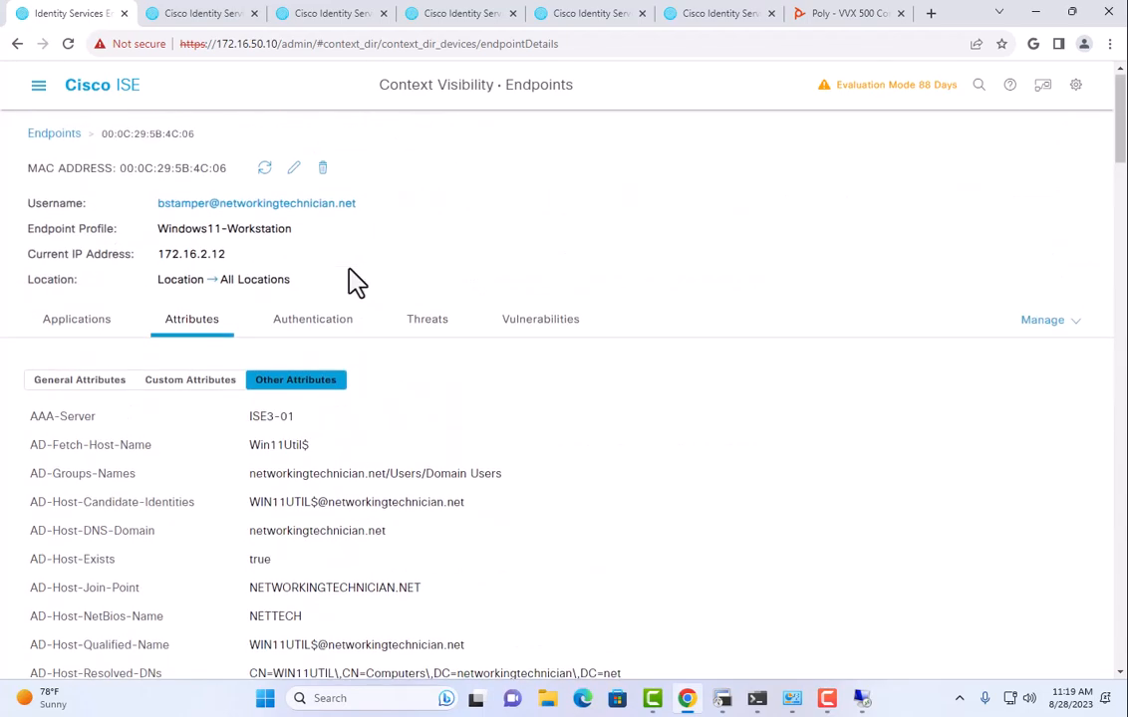
Review the endpoint's Authentication tab details.
click(294, 323)
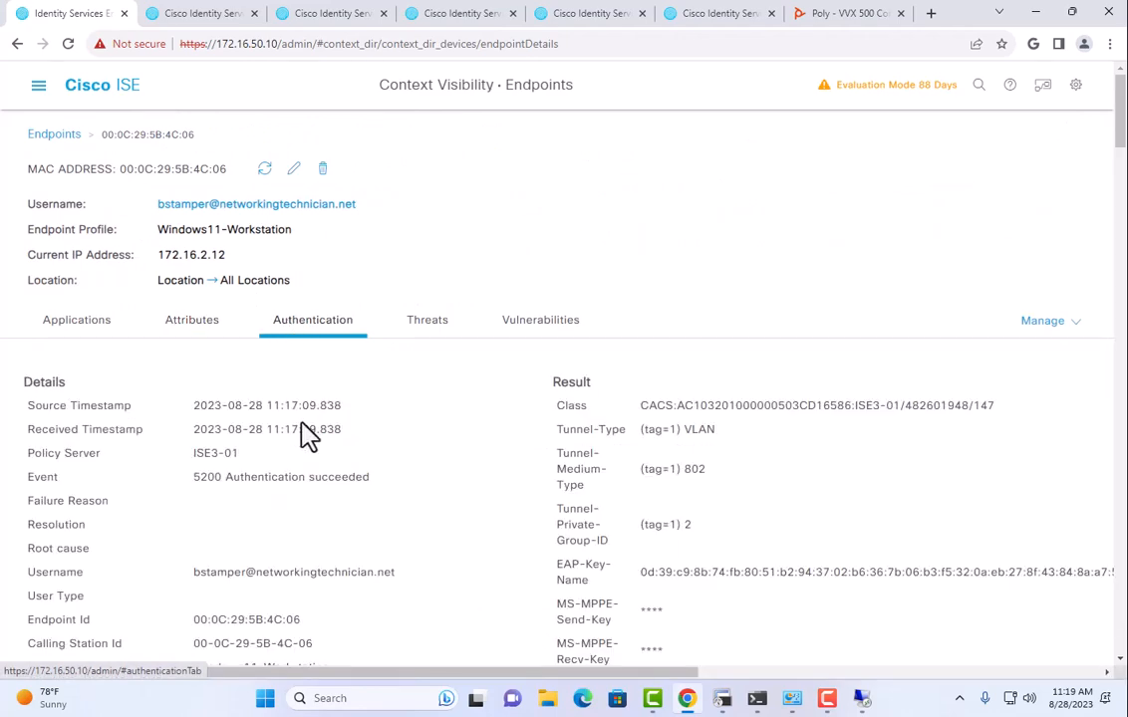
scroll(349, 422, down, 2)
scroll(353, 420, down, 5)
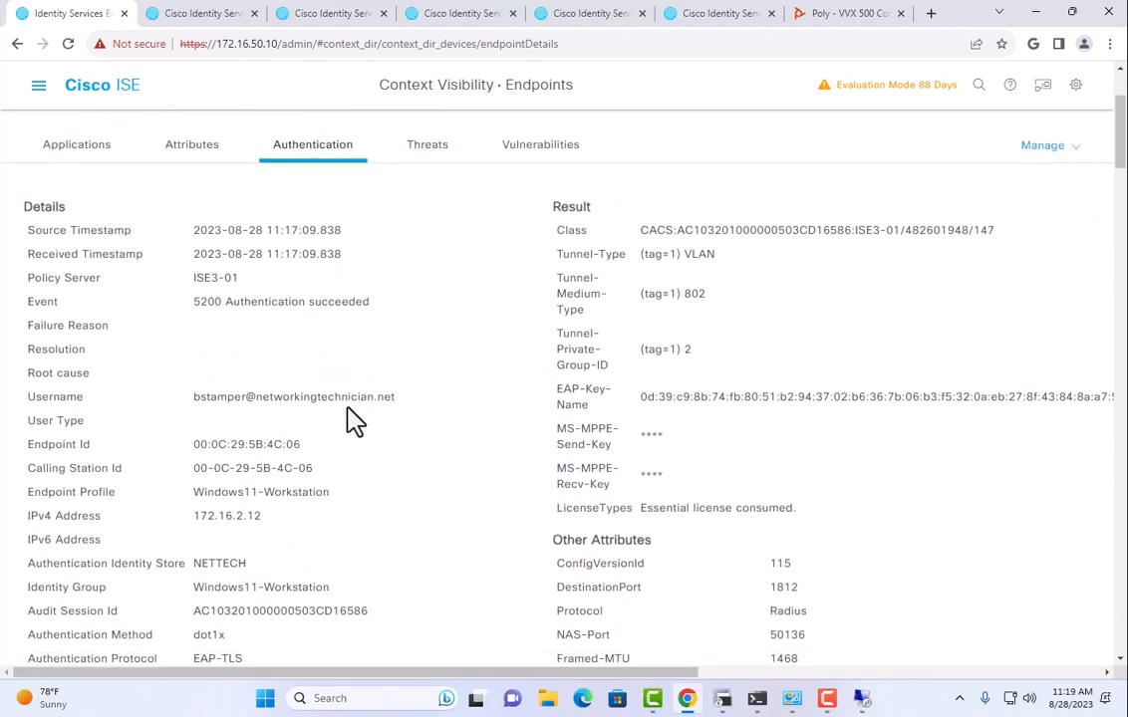
scroll(354, 420, down, 10)
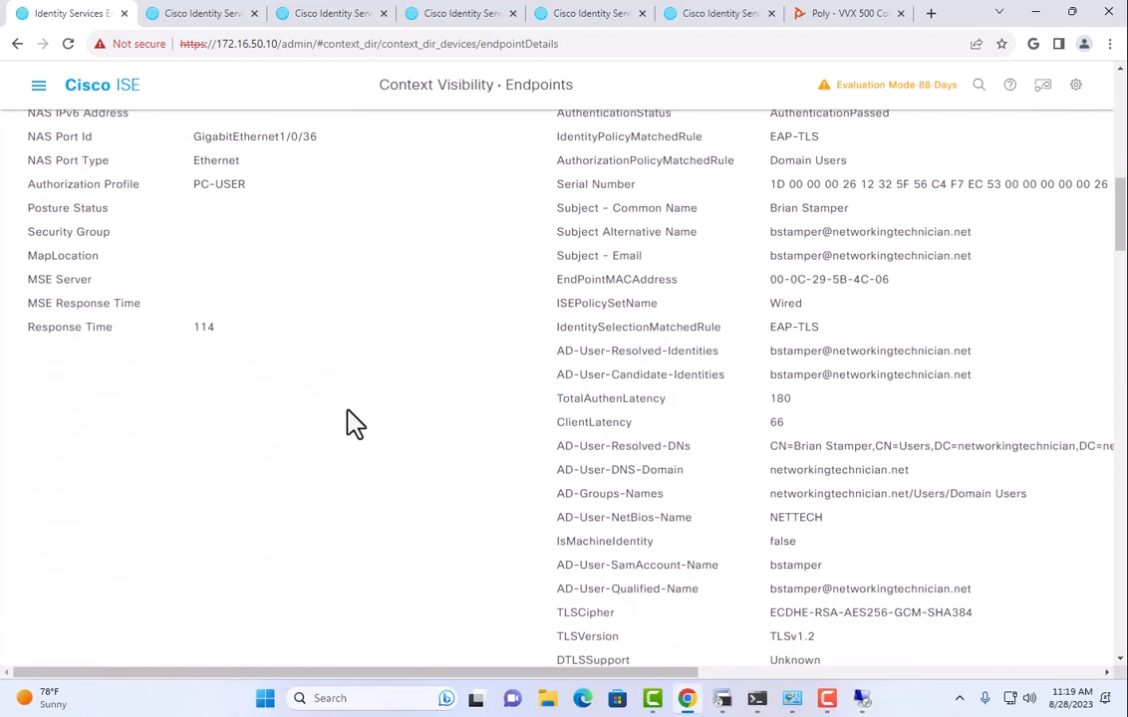
scroll(355, 422, down, 15)
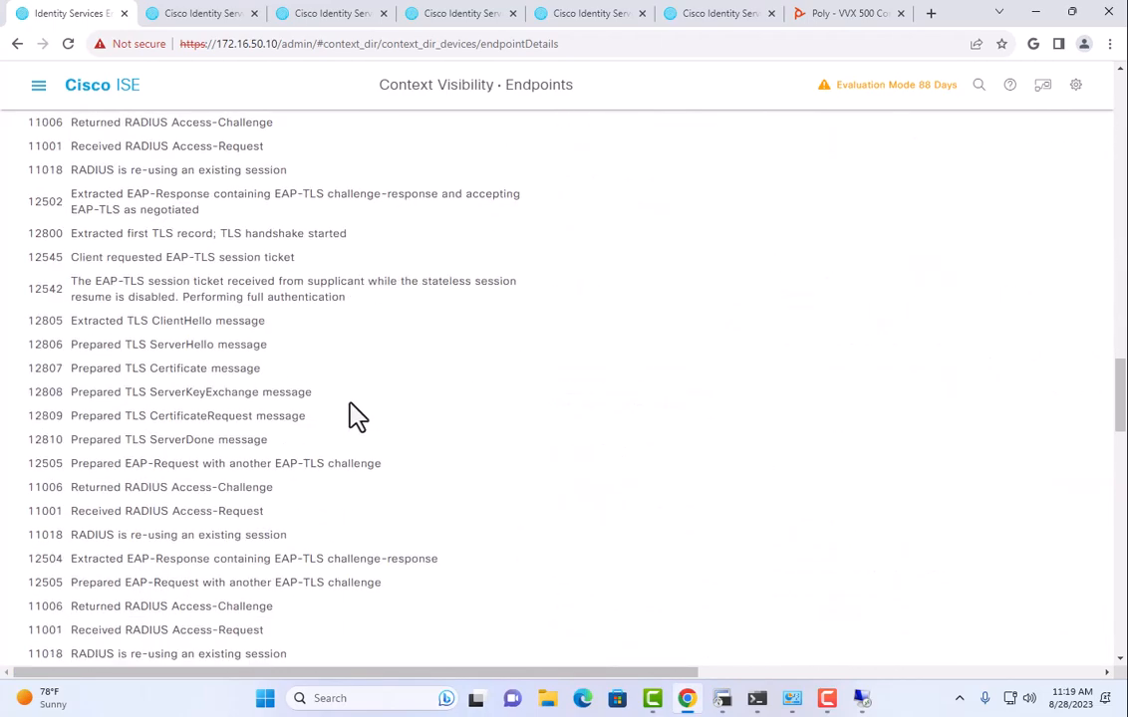
scroll(352, 401, up, 20)
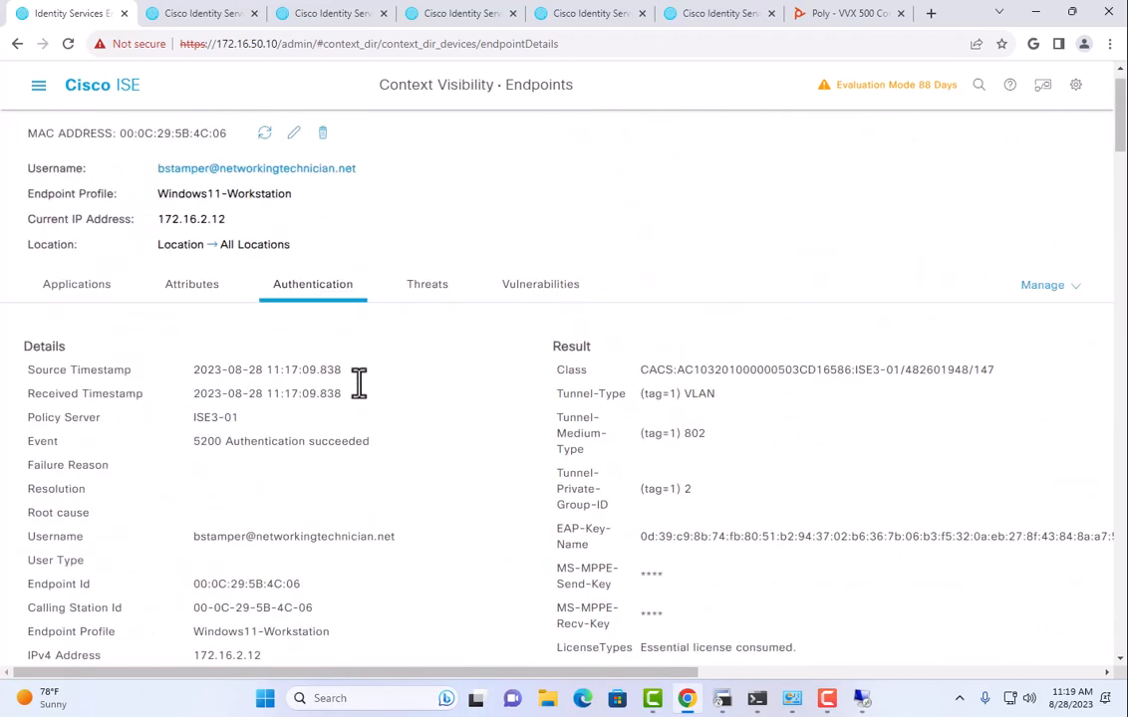
Check the endpoint's Threats, Vulnerabilities and Applications, then return to the Endpoints list.
click(432, 339)
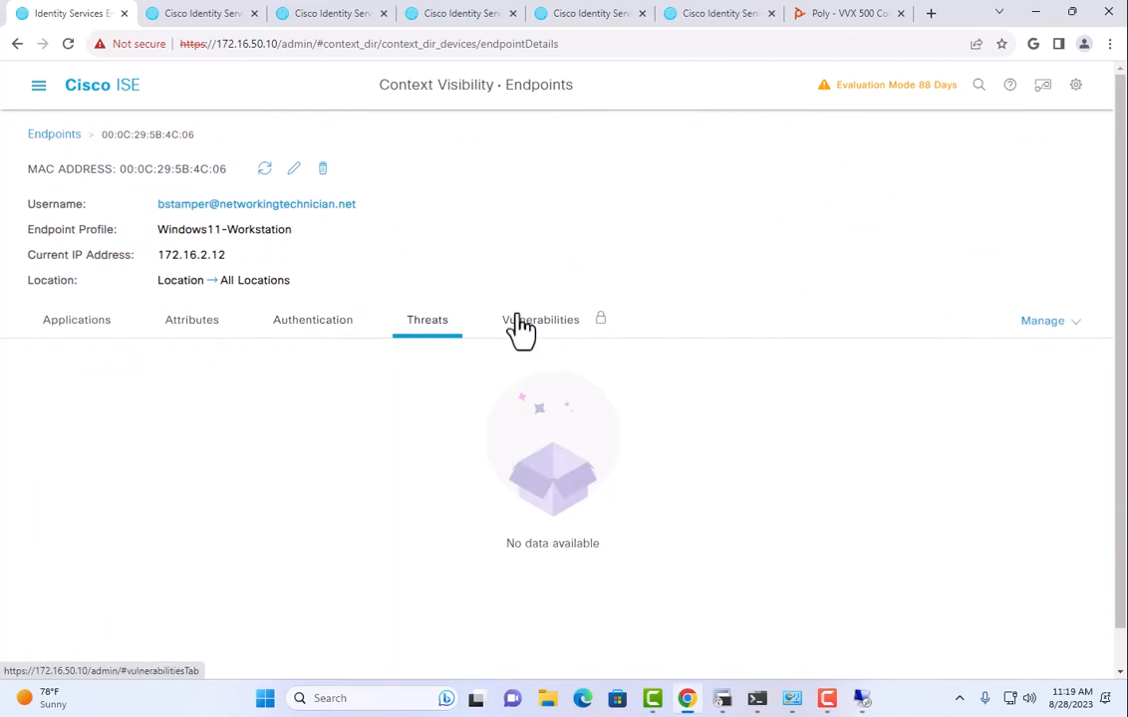
click(513, 330)
click(88, 327)
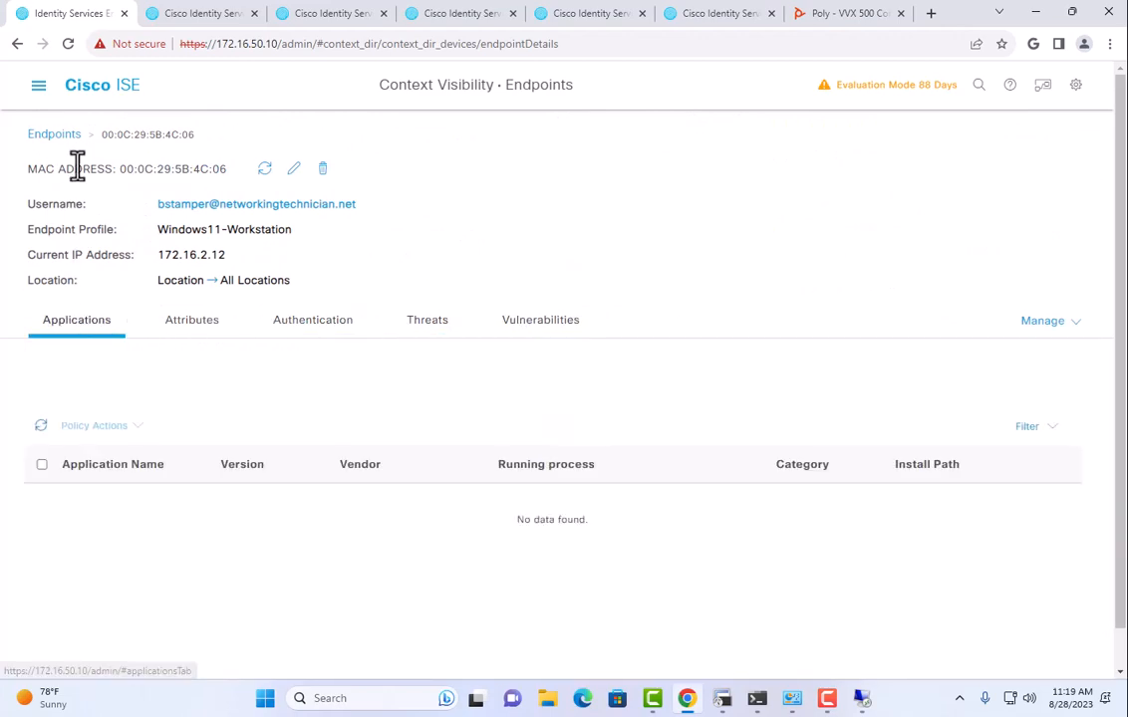
click(56, 136)
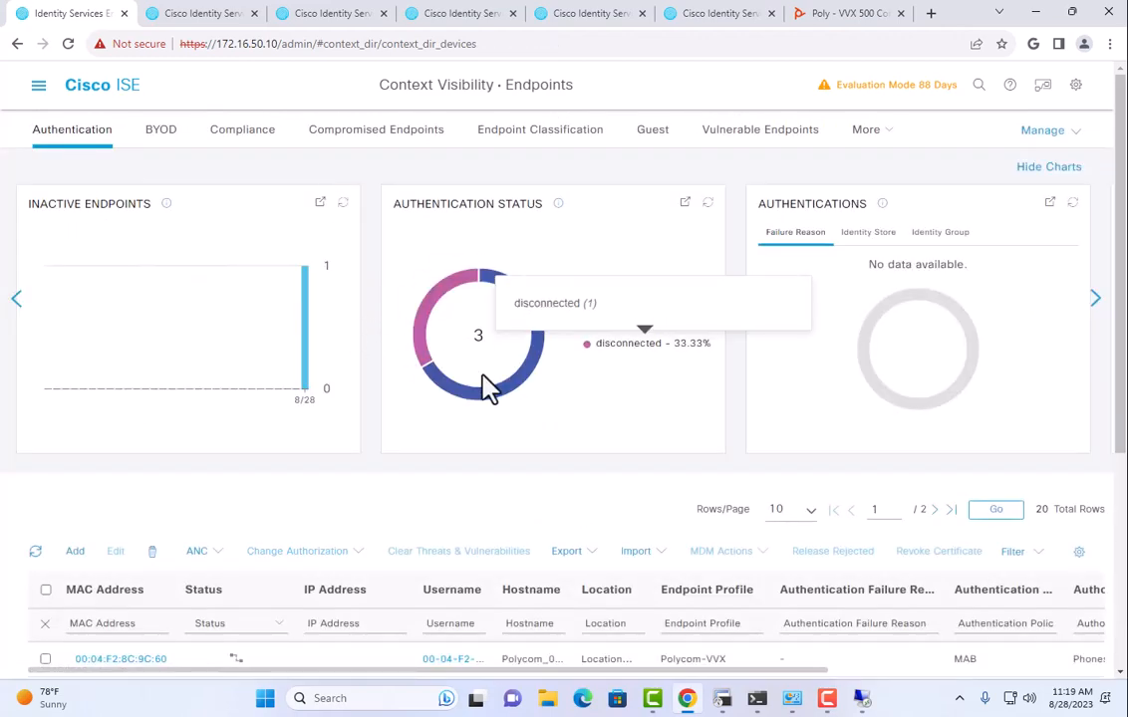
Scroll the Endpoints page briefly before leaving the ISE browser for the desktop.
scroll(484, 388, down, 3)
scroll(468, 386, up, 3)
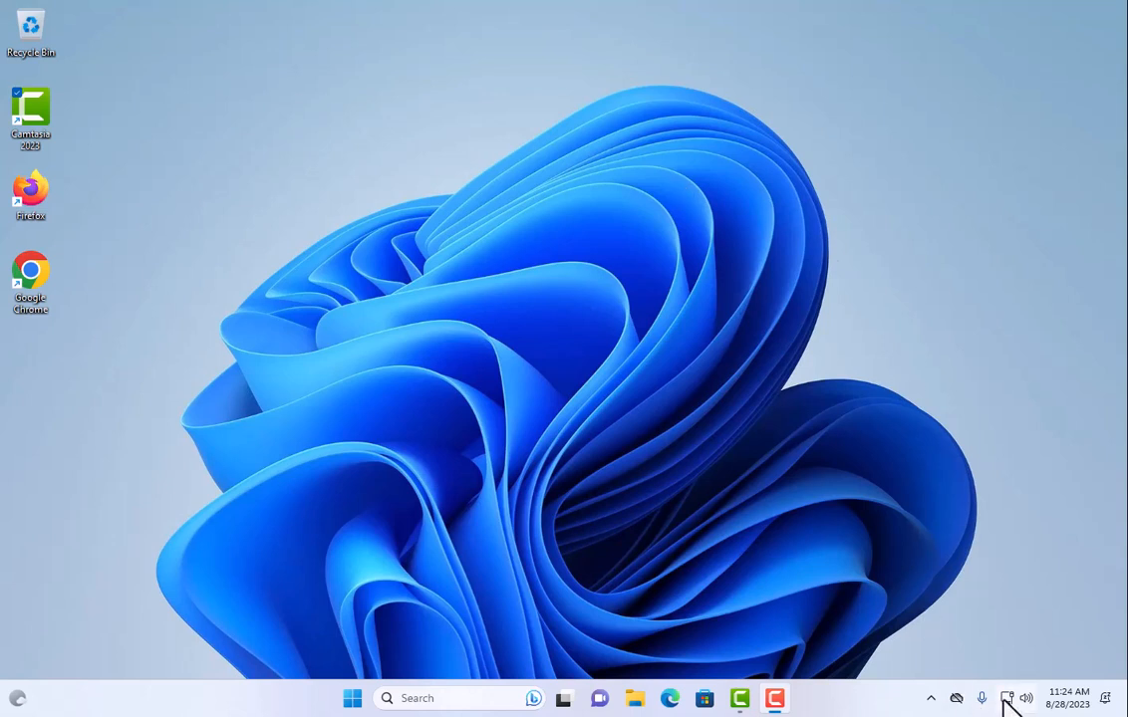
Launch Google Chrome from Start search and open the Identity Services Engine login at 172.16.50.10.
mouse_move(1005, 701)
click(353, 697)
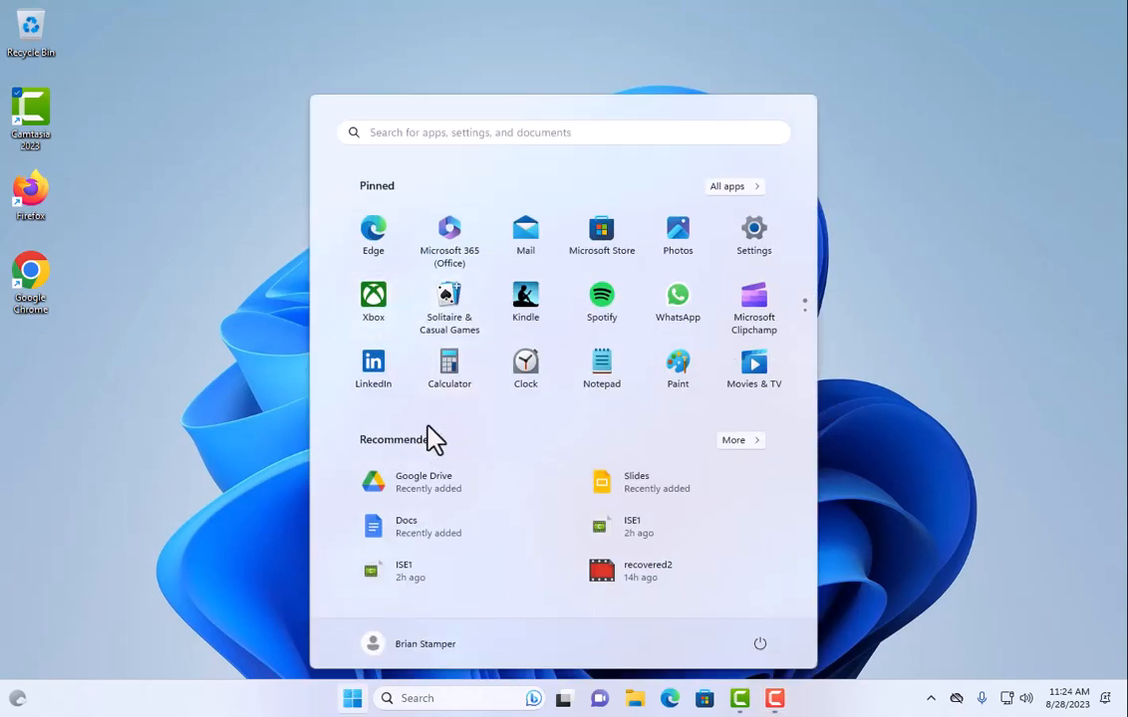
text(c)
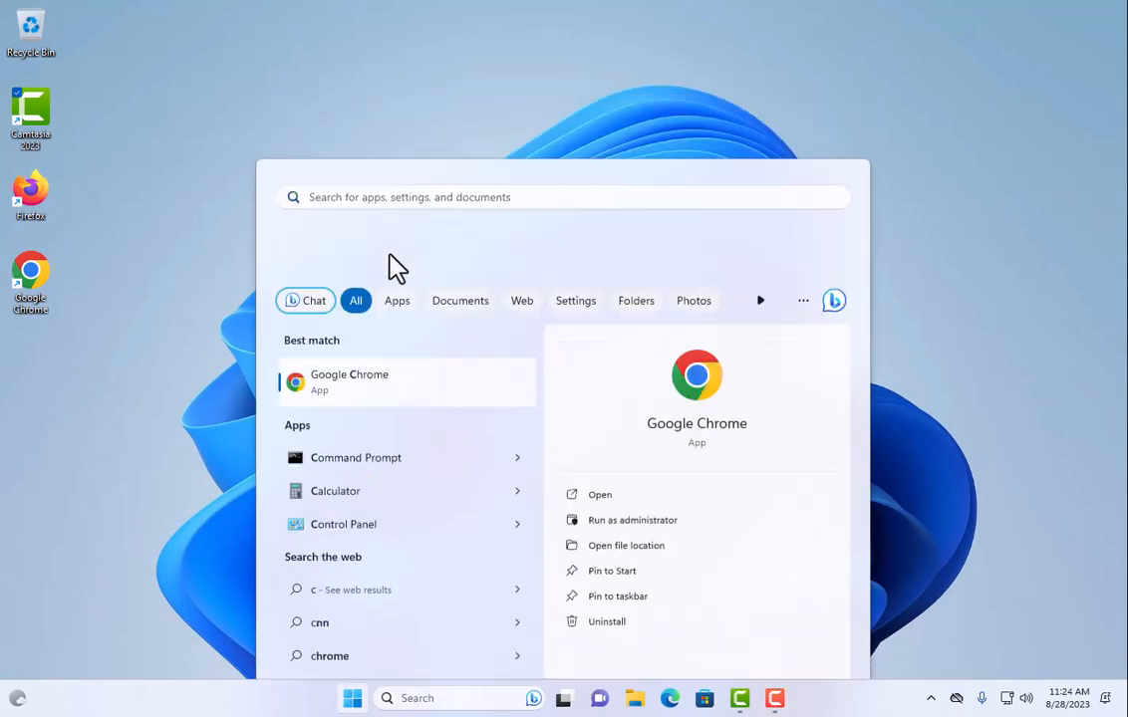
key(Return)
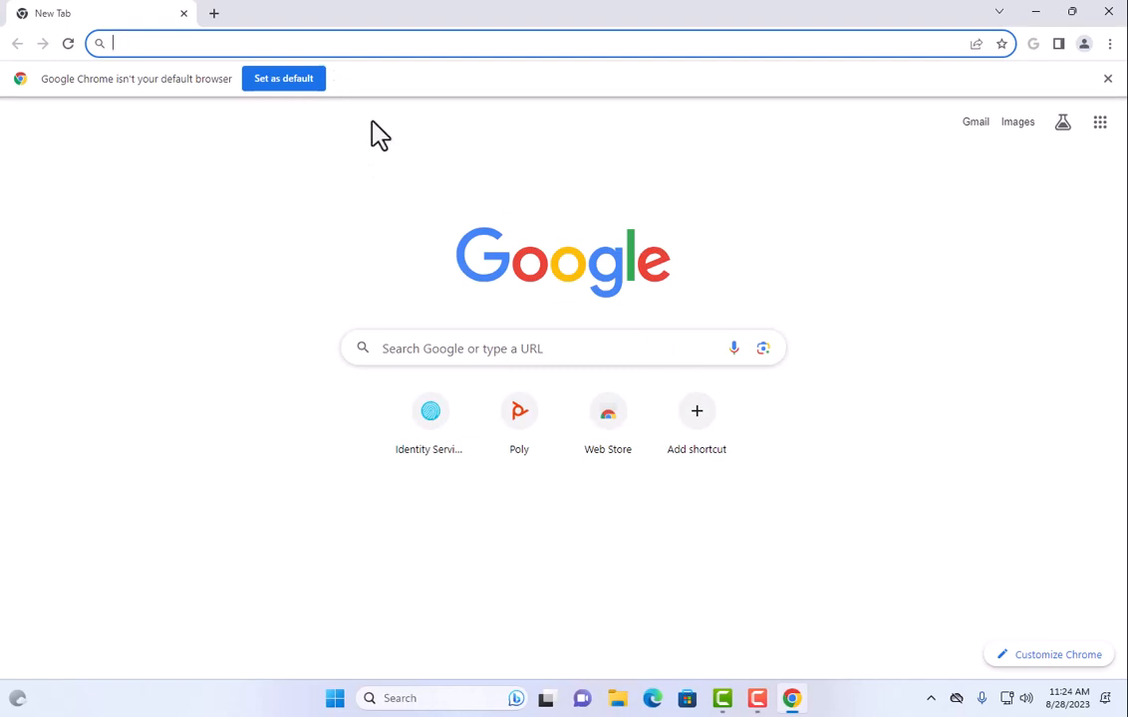
click(401, 428)
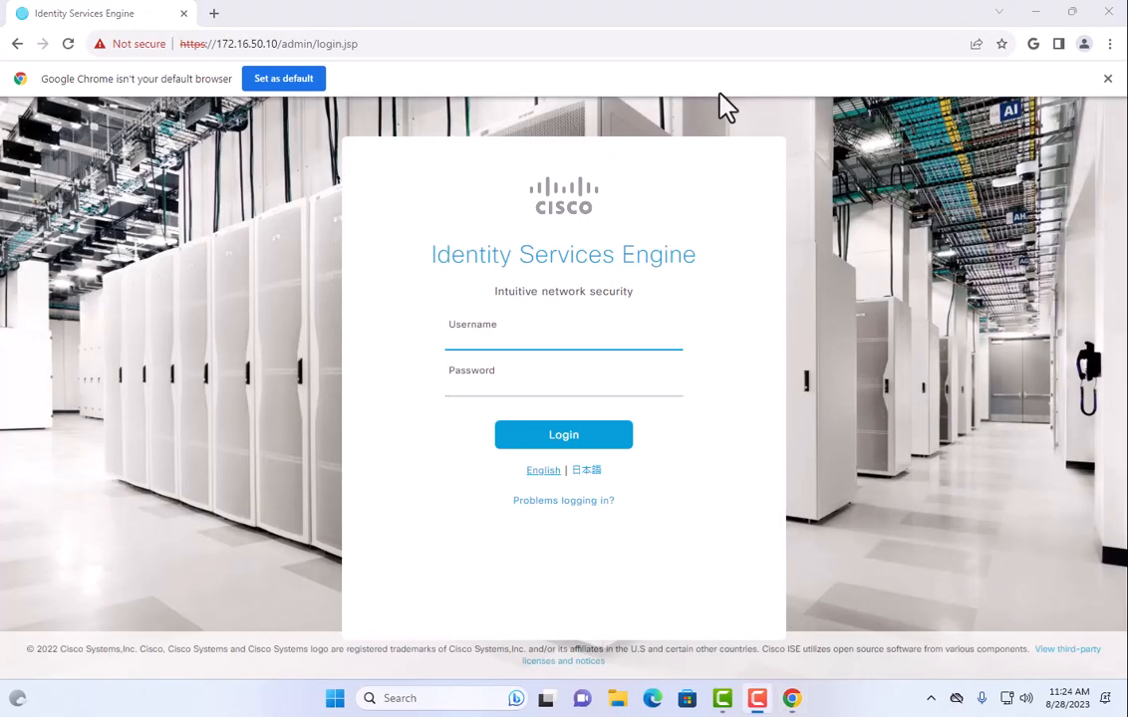
Sign in to Cisco ISE as admin, retrying after the first failed attempt.
text(ad)
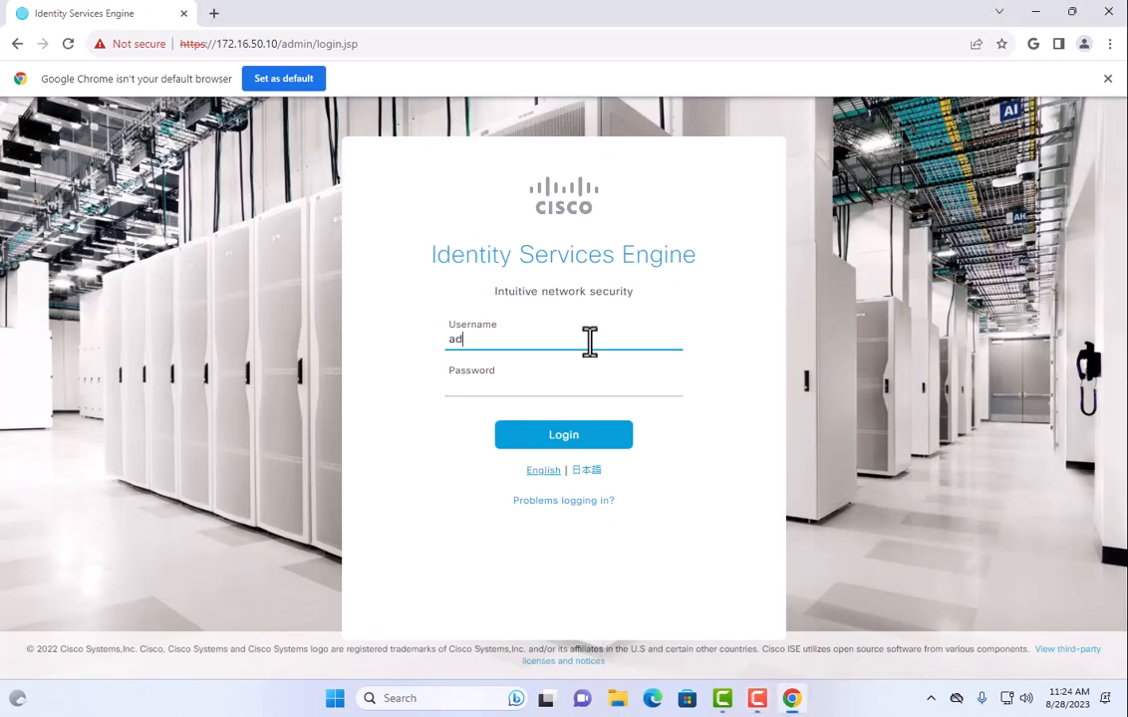
text(min)
key(Tab)
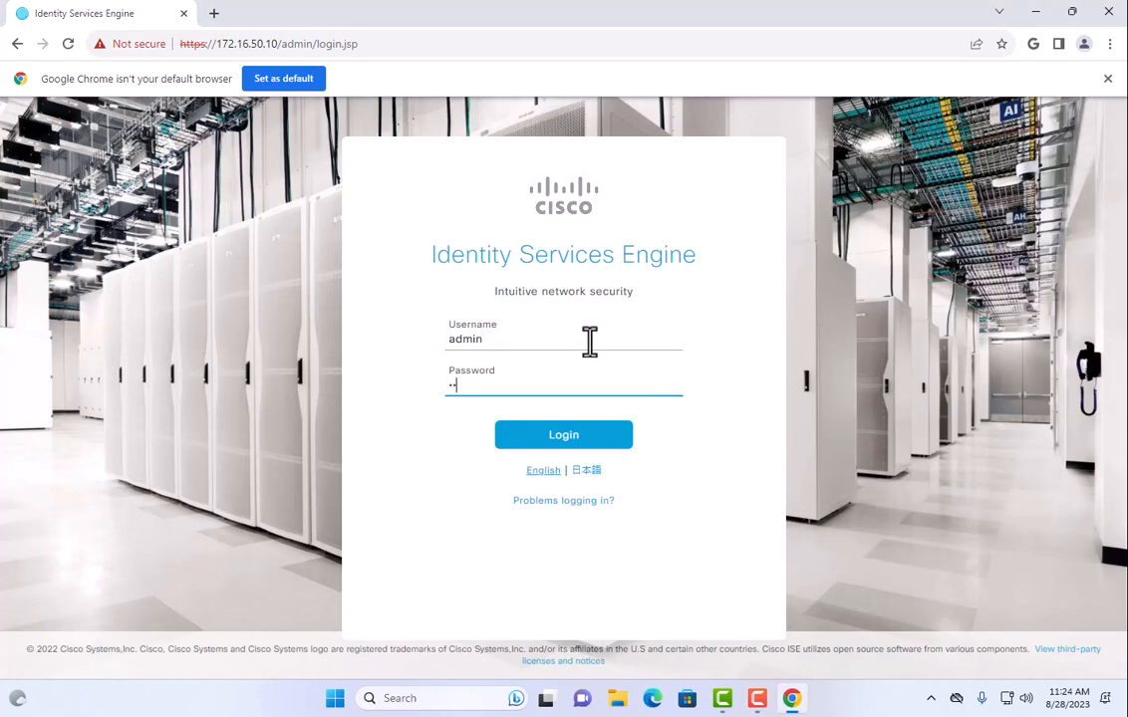
key(Return)
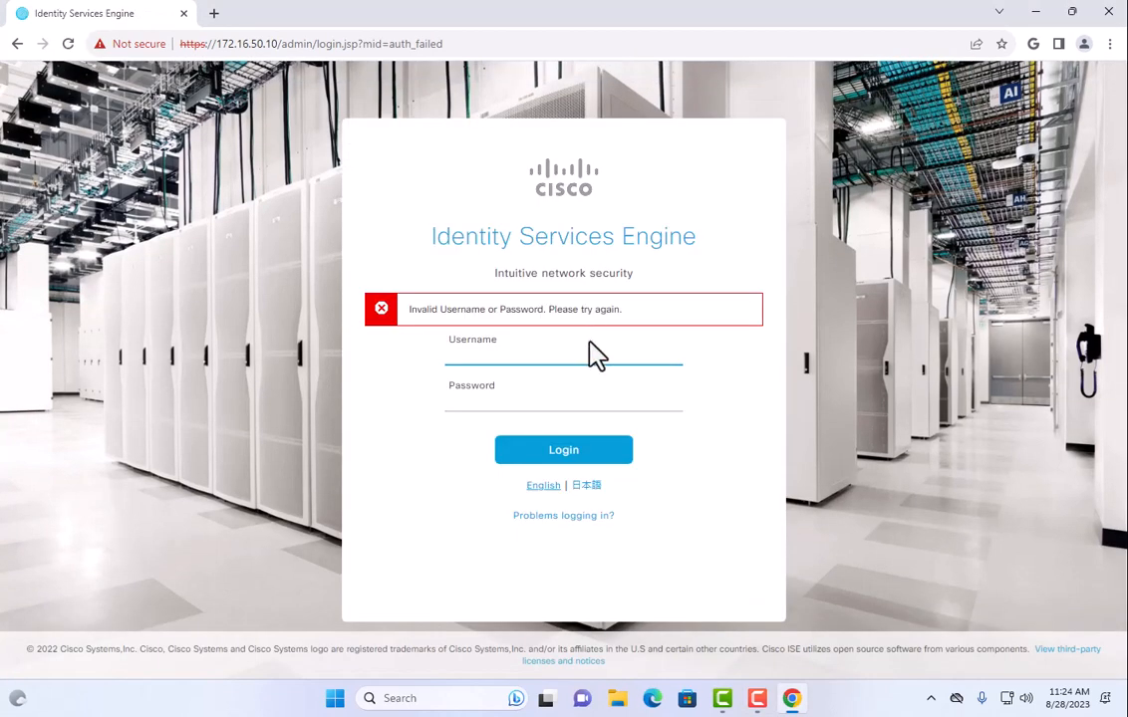
click(583, 351)
text(admin)
key(Tab)
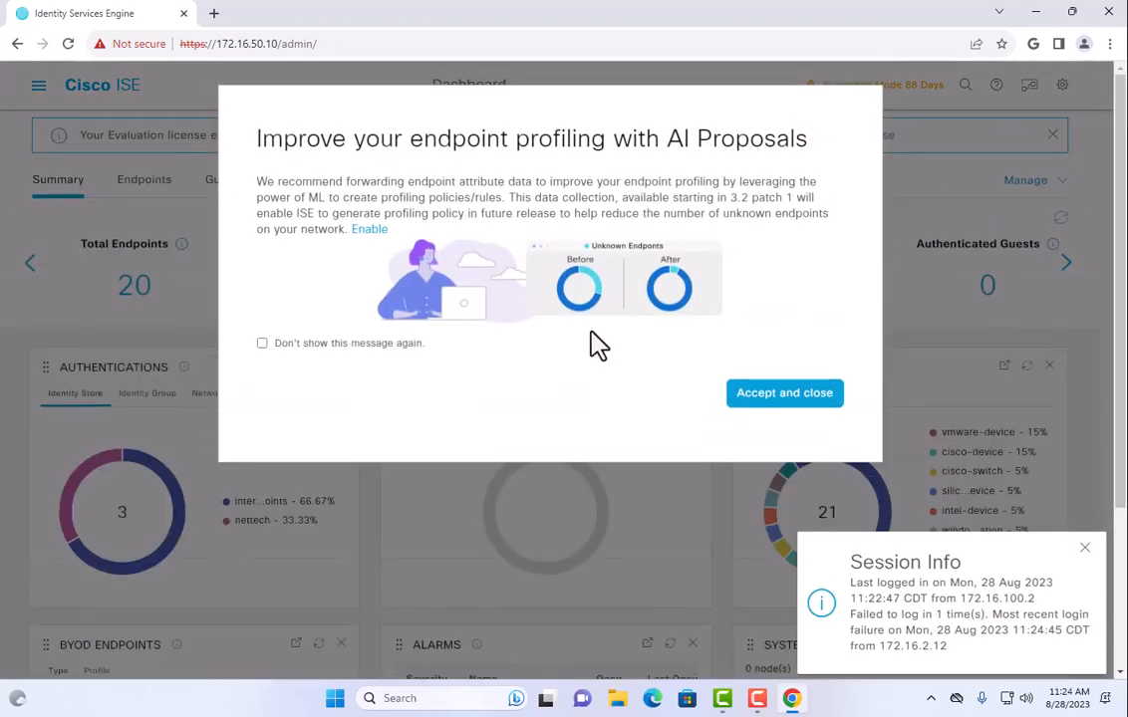
Dismiss the AI Proposals announcement and open Operations > RADIUS > Live Logs.
click(759, 394)
click(38, 85)
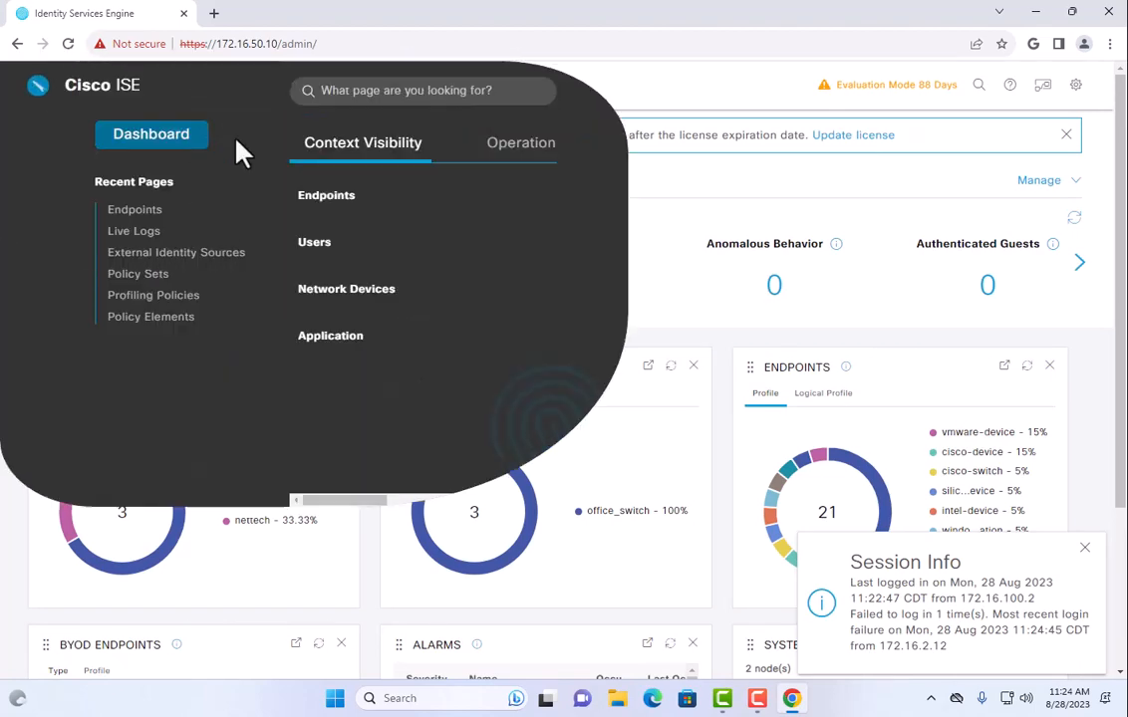
mouse_move(464, 160)
click(349, 227)
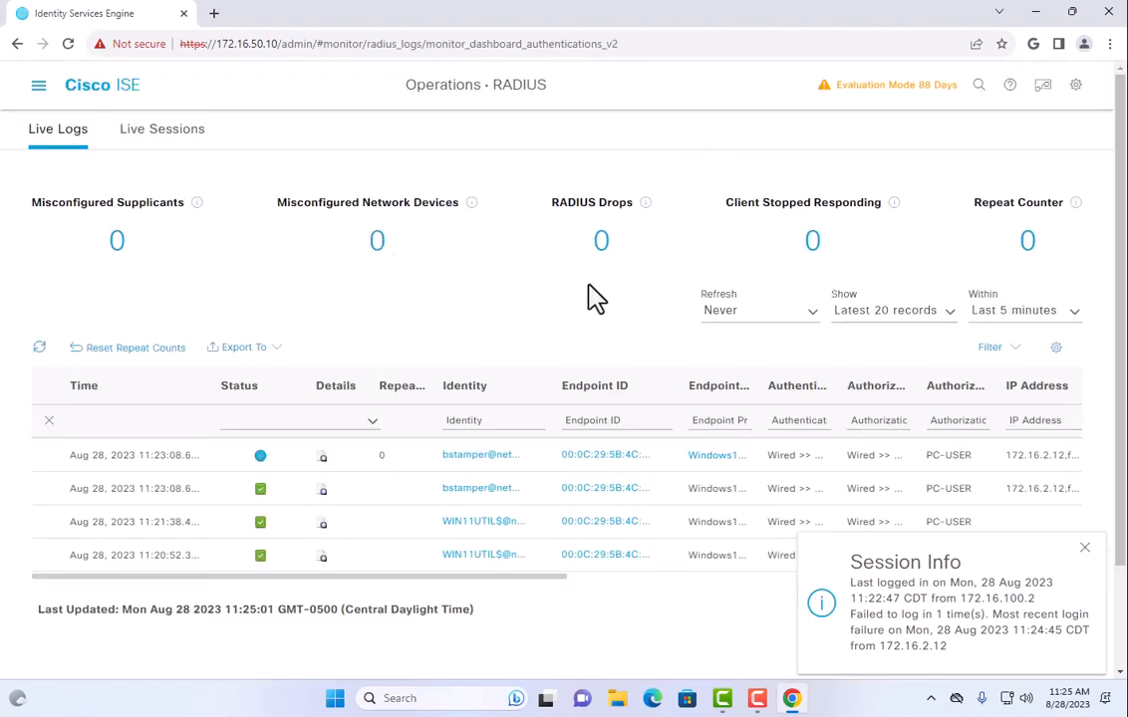
Dismiss the Session Info popup and limit Live Logs to the last 10 minutes.
click(1085, 547)
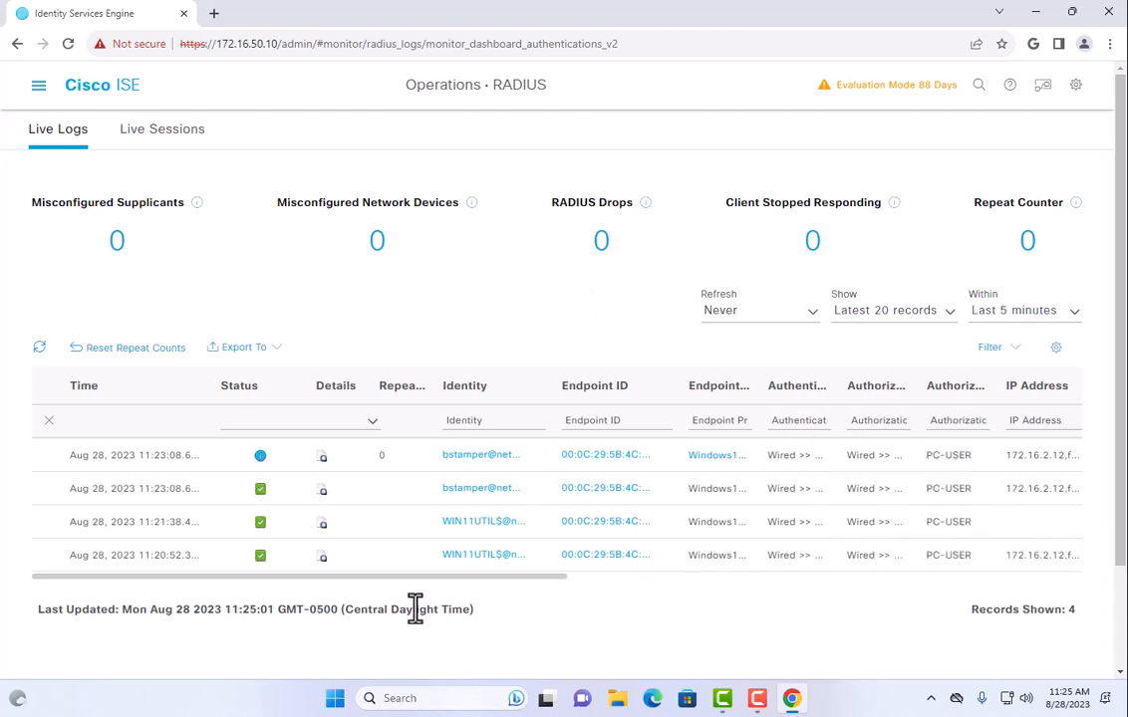
click(1043, 319)
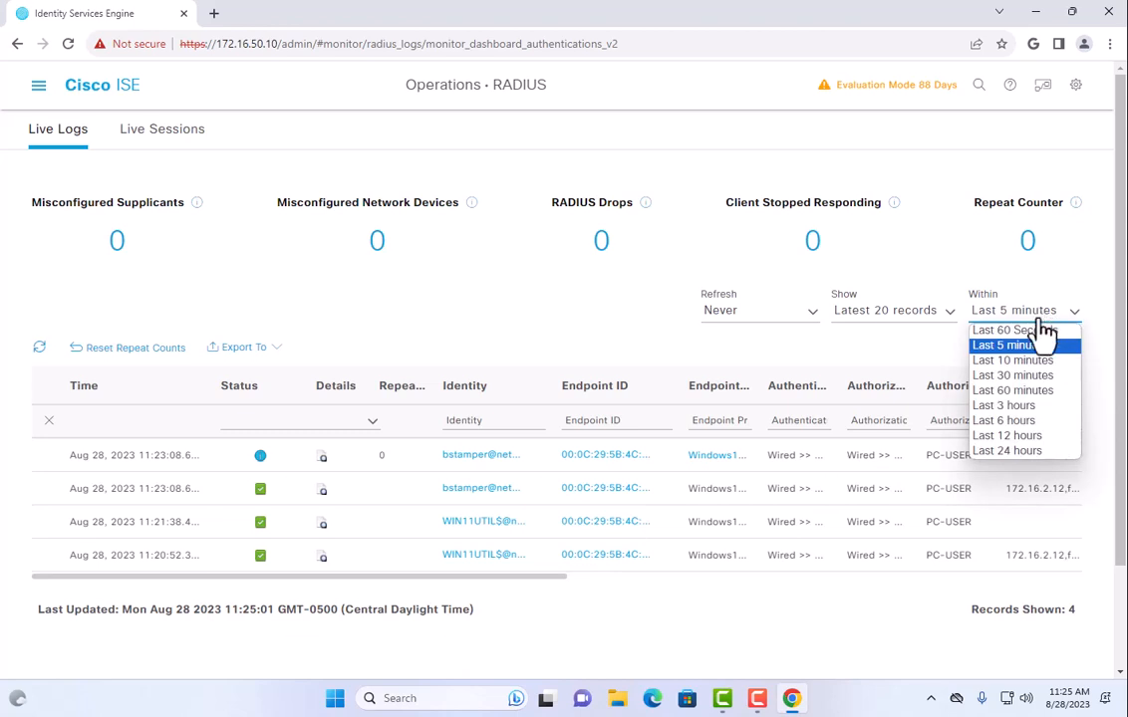
click(1036, 361)
scroll(607, 355, down, 1)
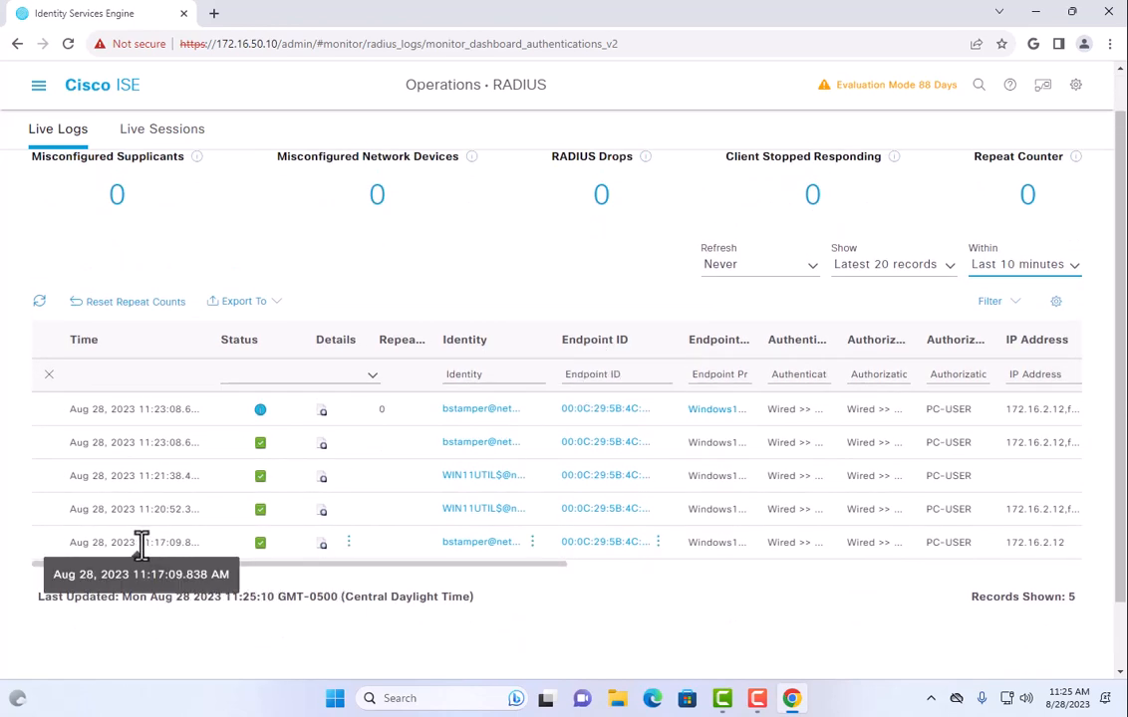
drag(148, 544, 182, 544)
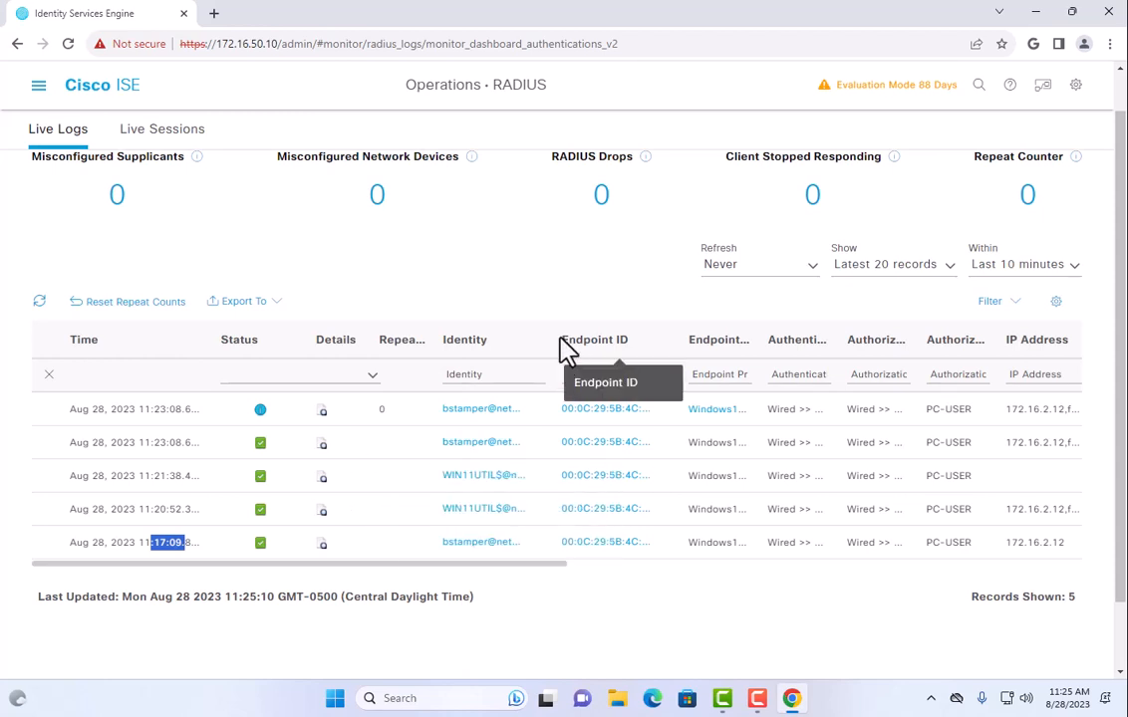
Widen the Identity, Endpoint Profile, Authentication and Authorization Policy columns, then highlight the 11:21:38 and 11:23:08 records.
drag(551, 343, 551, 369)
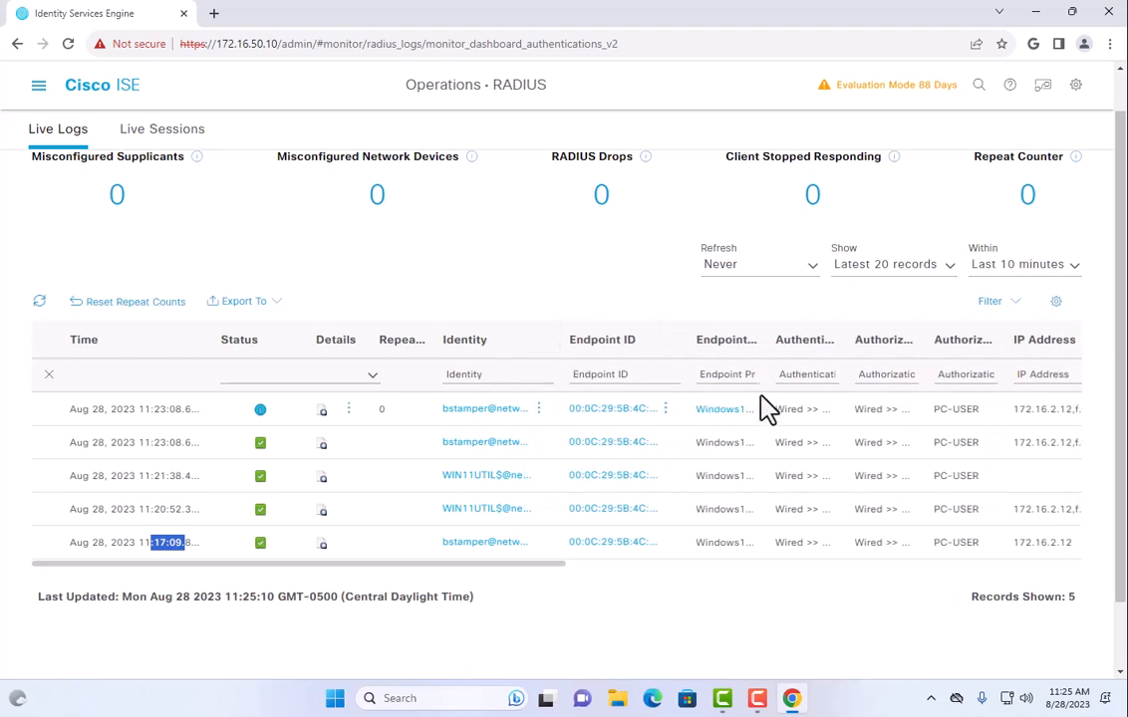
mouse_move(766, 338)
mouse_down()
mouse_move(821, 338)
mouse_move(782, 339)
mouse_up()
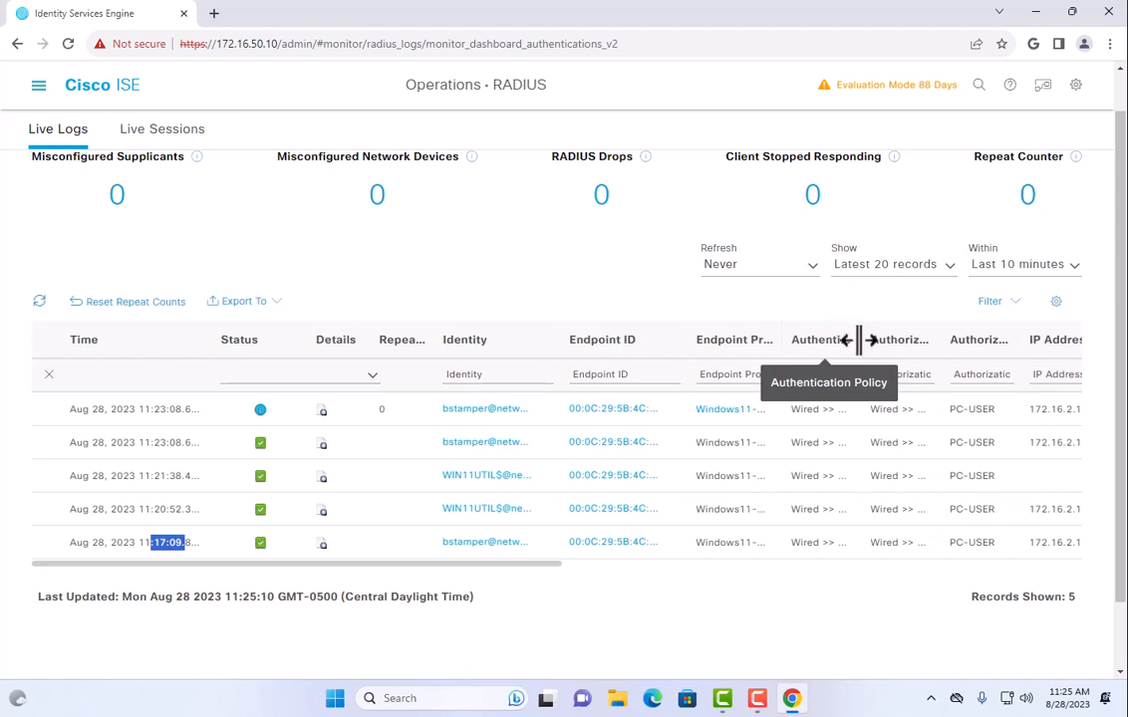
drag(868, 340, 891, 340)
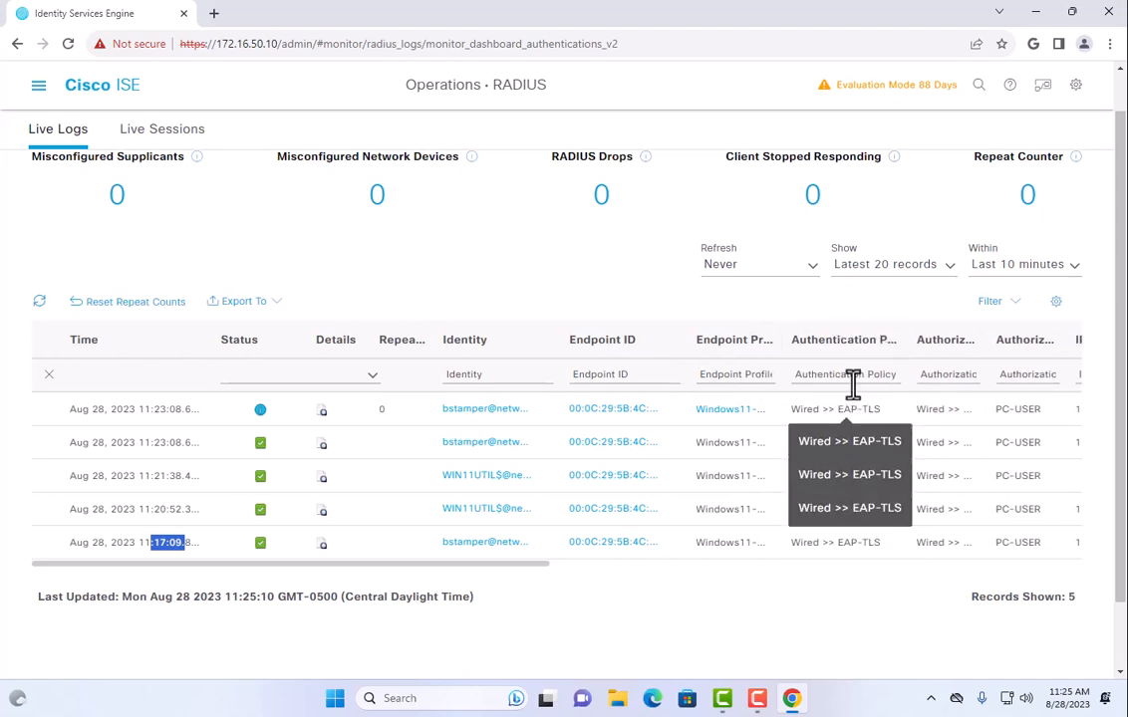
drag(989, 337, 1062, 330)
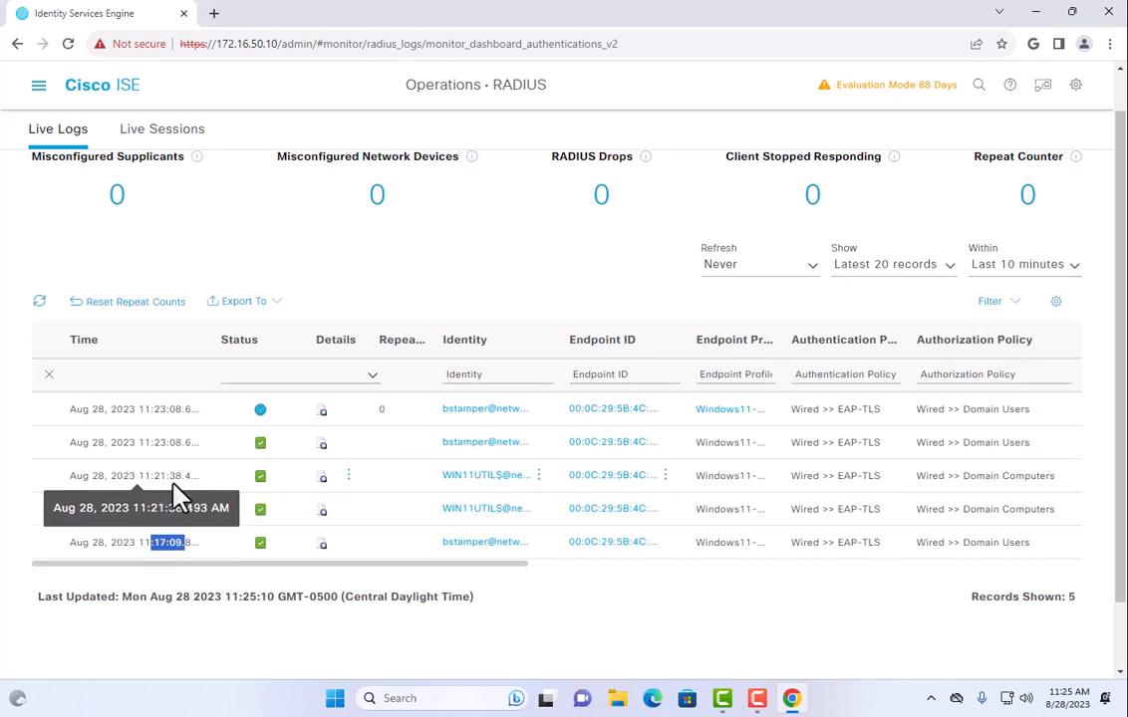
drag(144, 475, 189, 478)
drag(127, 441, 219, 455)
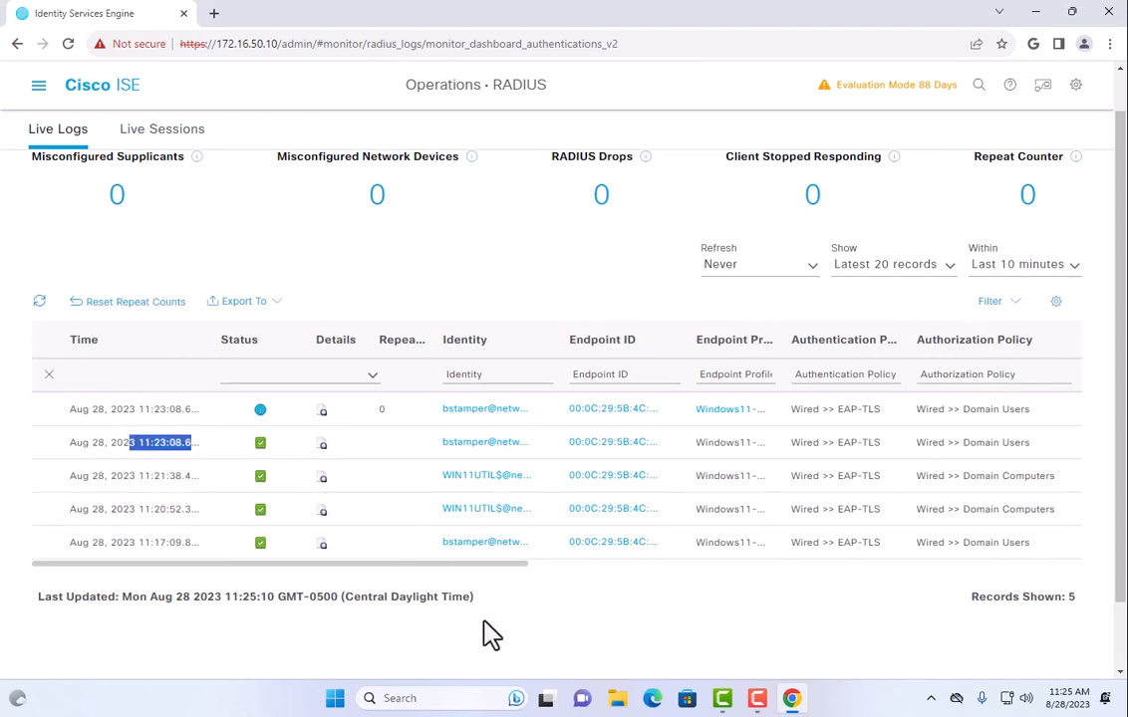
scroll(471, 567, right, 4)
scroll(468, 565, right, 3)
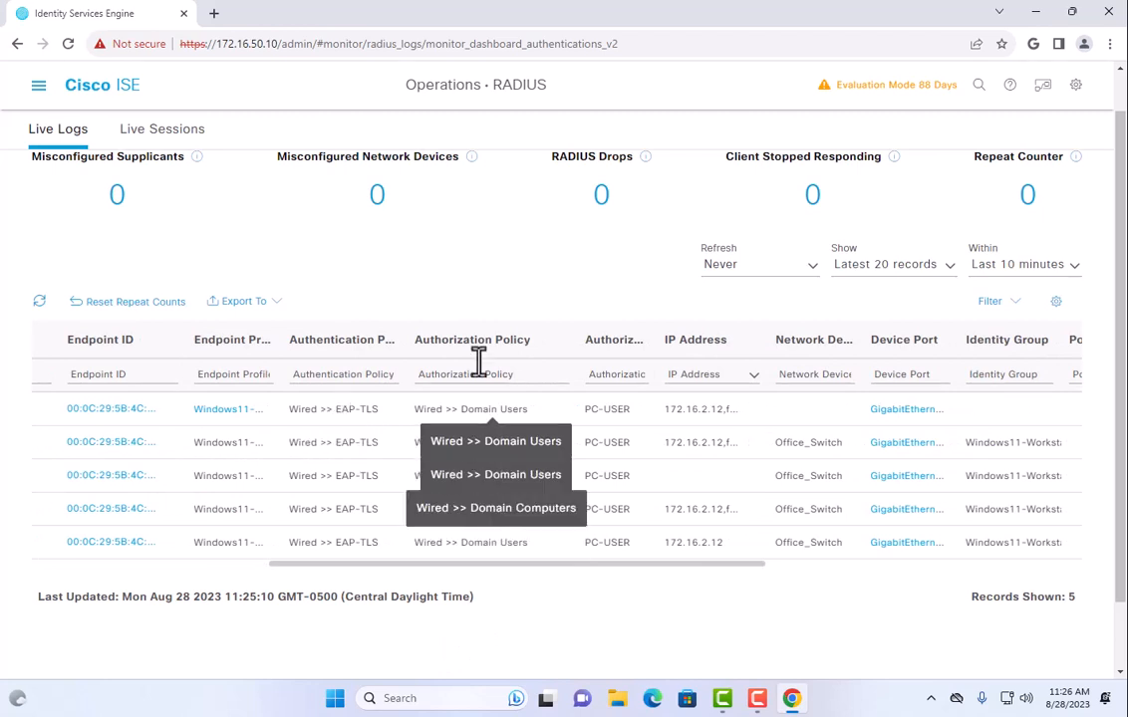
drag(462, 475, 547, 476)
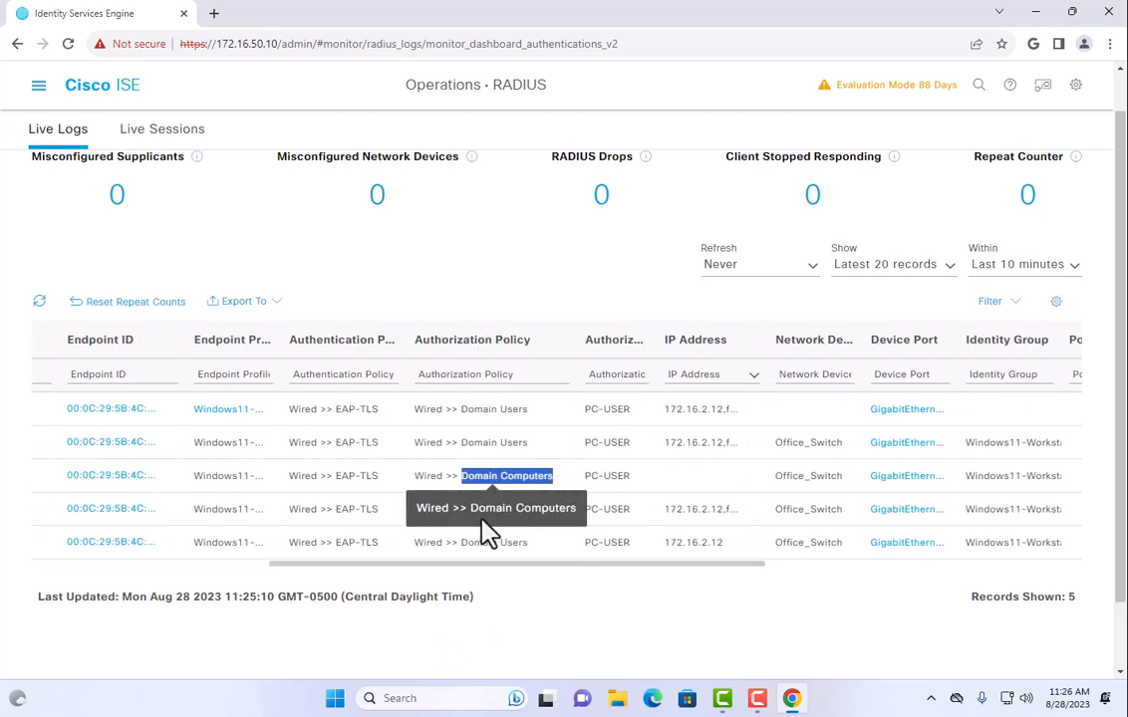
drag(462, 509, 525, 509)
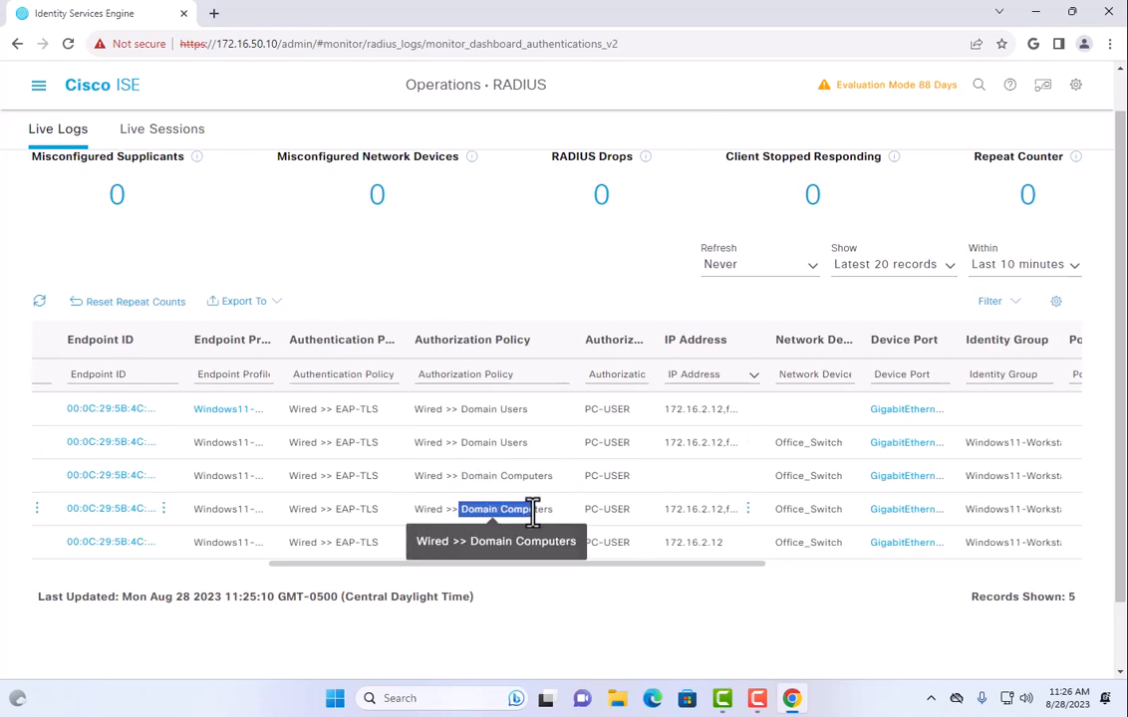
drag(460, 443, 564, 422)
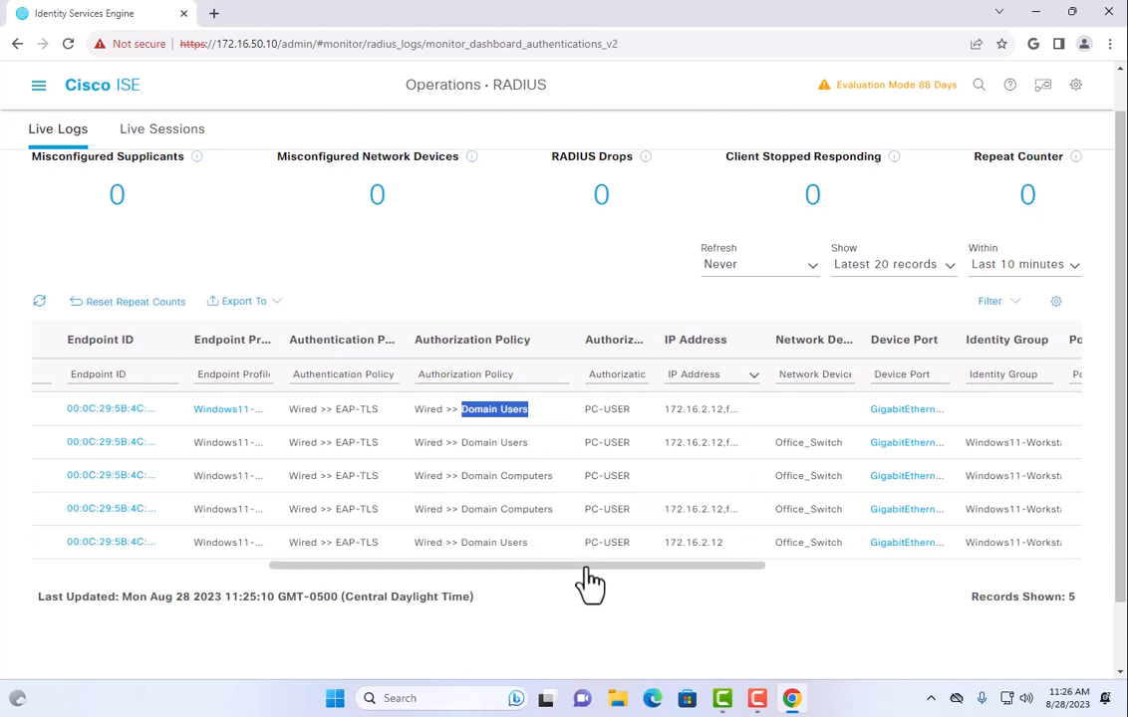
drag(587, 567, 582, 594)
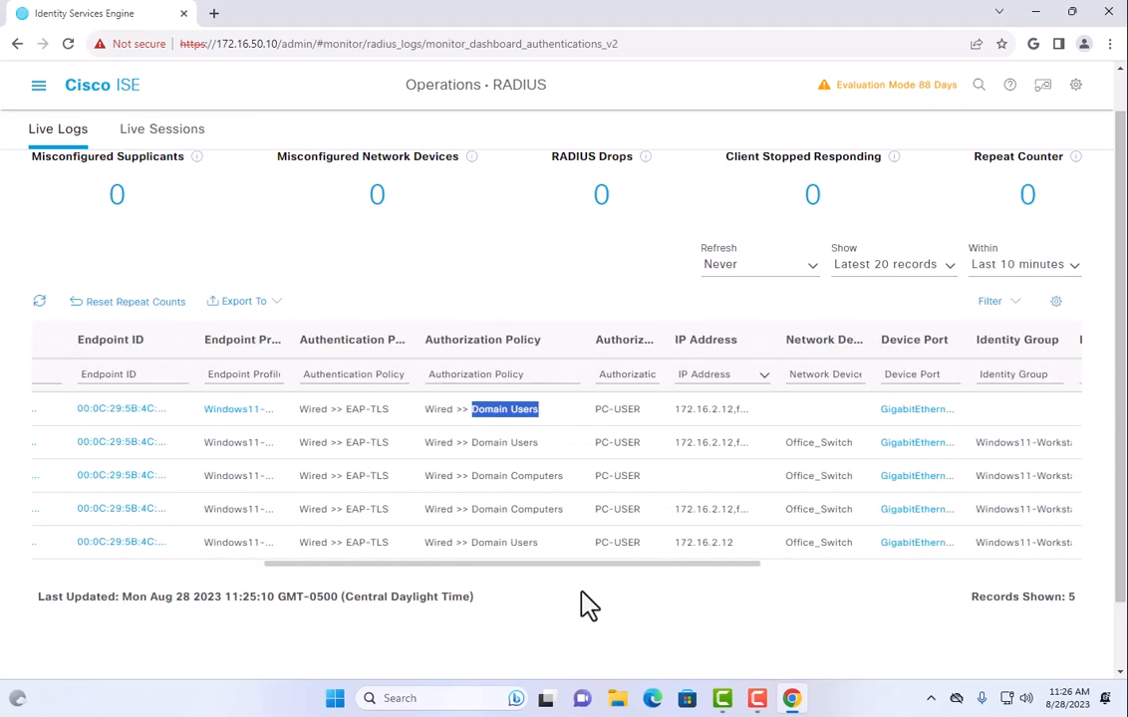
drag(595, 409, 715, 423)
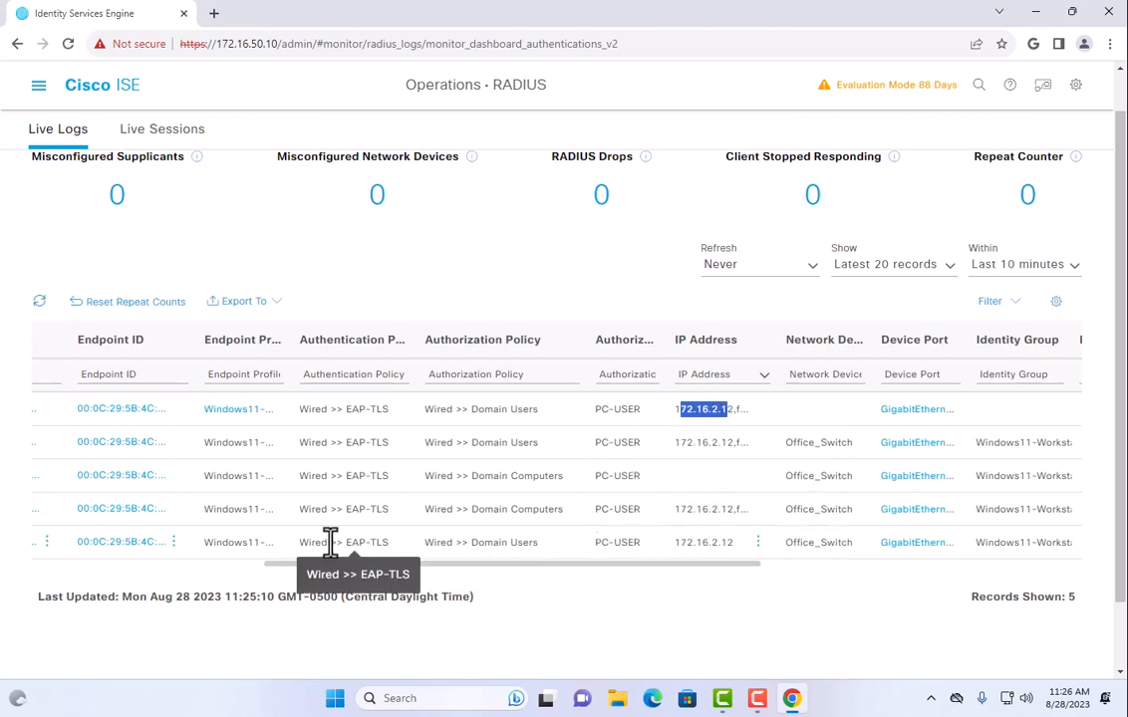
drag(340, 574, 87, 574)
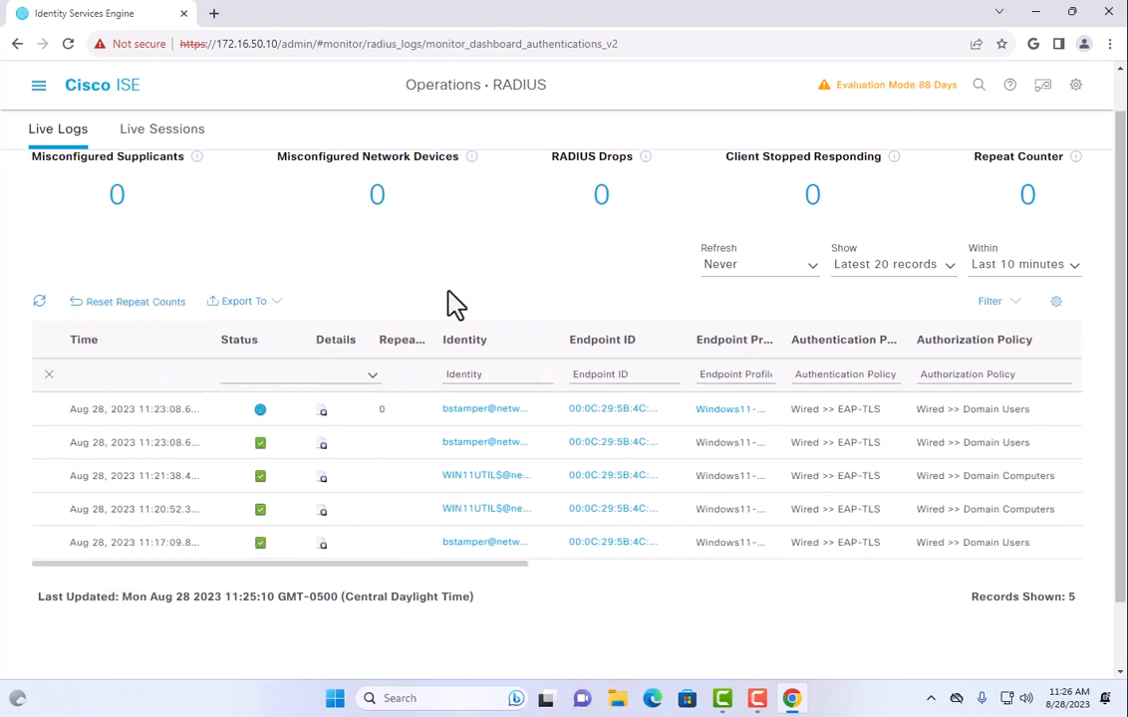